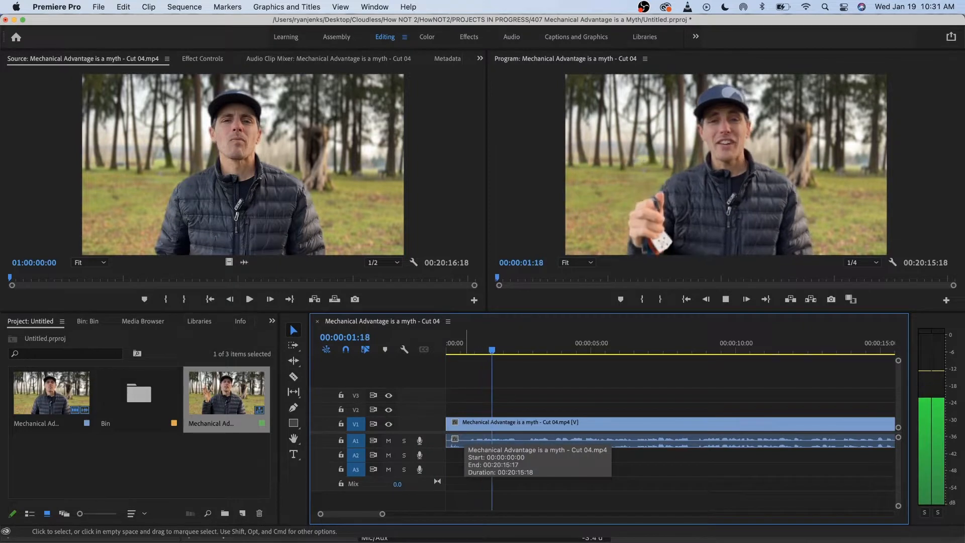
# - Play the opening of the talking clip up to about 00:00:15 to find where the diagram section ends
pyautogui.press('space')
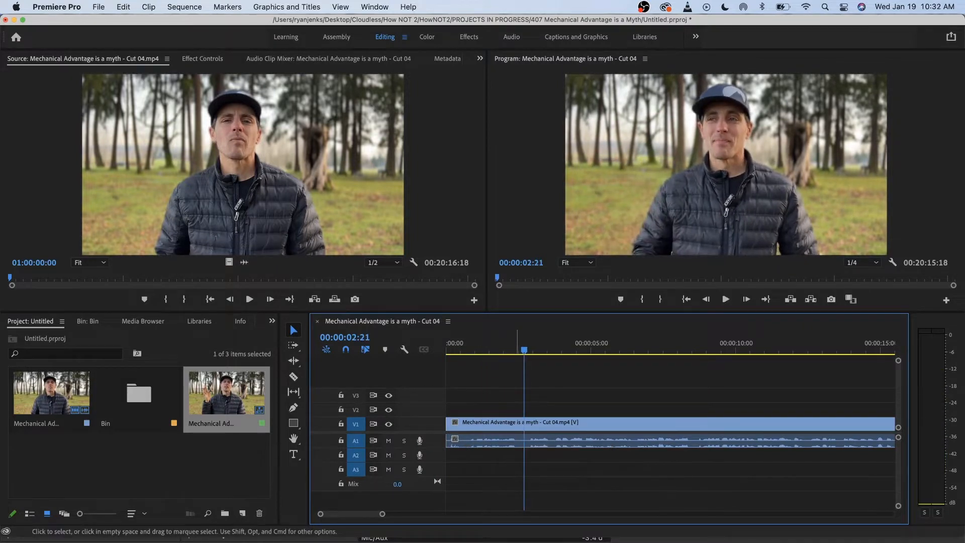
pyautogui.press('space')
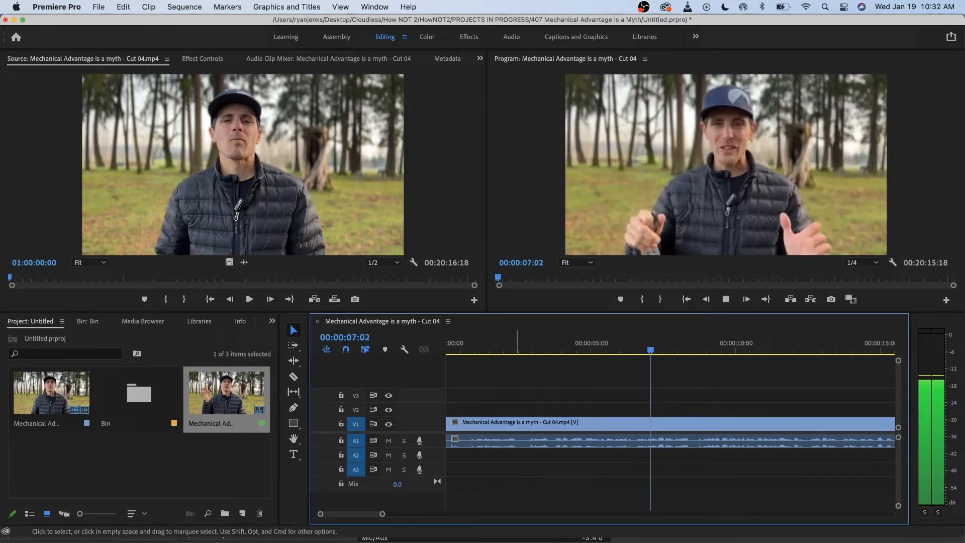
pyautogui.press('-')
pyautogui.press('-')
pyautogui.press('-')
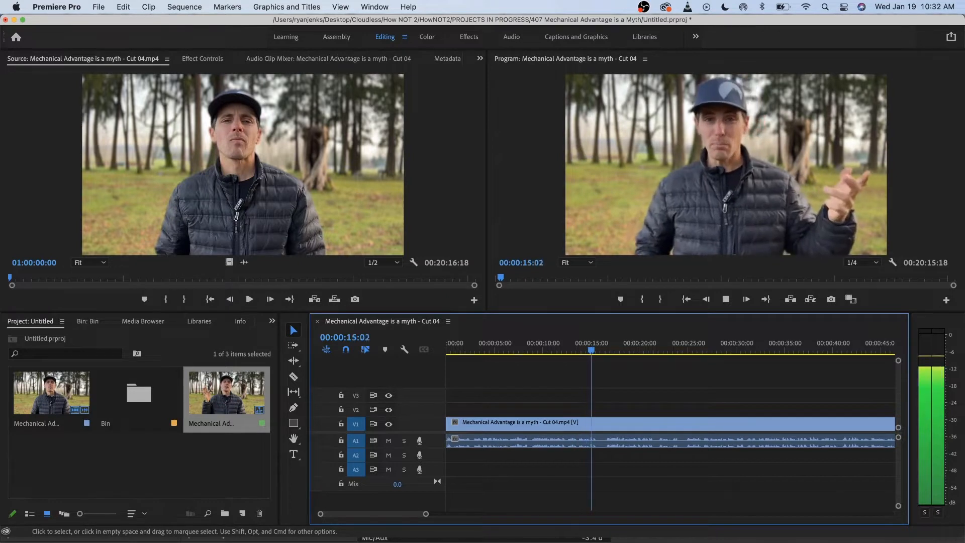
# - Add a marker to the sequence at 00:00:15:15, where the phrase over the diagram ends
pyautogui.press('space')
pyautogui.press('=')
pyautogui.press('=')
pyautogui.press('=')
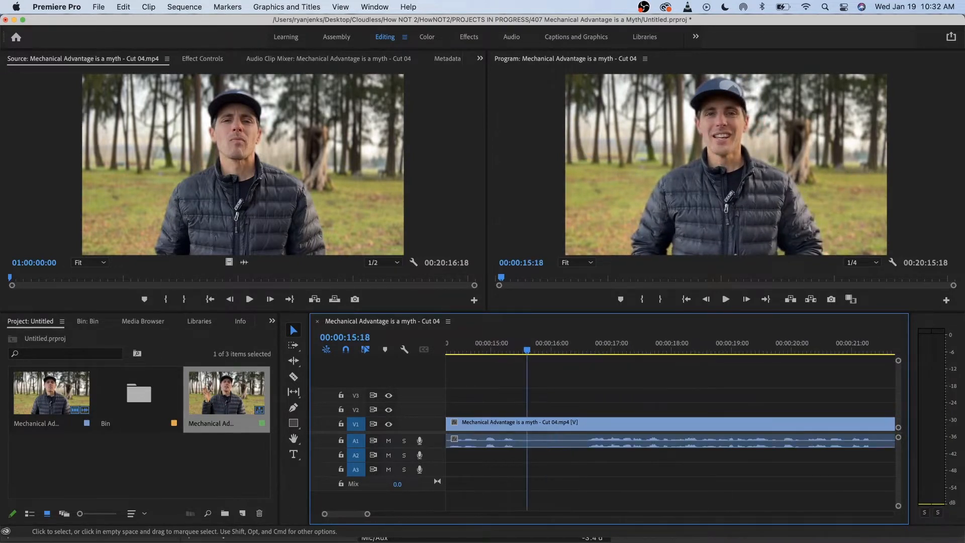
pyautogui.press('Left')
pyautogui.press('Left')
pyautogui.press('Left')
pyautogui.press('Left')
pyautogui.press('Left')
pyautogui.press('Left')
pyautogui.press('Left')
pyautogui.press('Left')
pyautogui.press('Right')
pyautogui.press('Right')
pyautogui.press('Right')
pyautogui.press('Right')
pyautogui.press('Right')
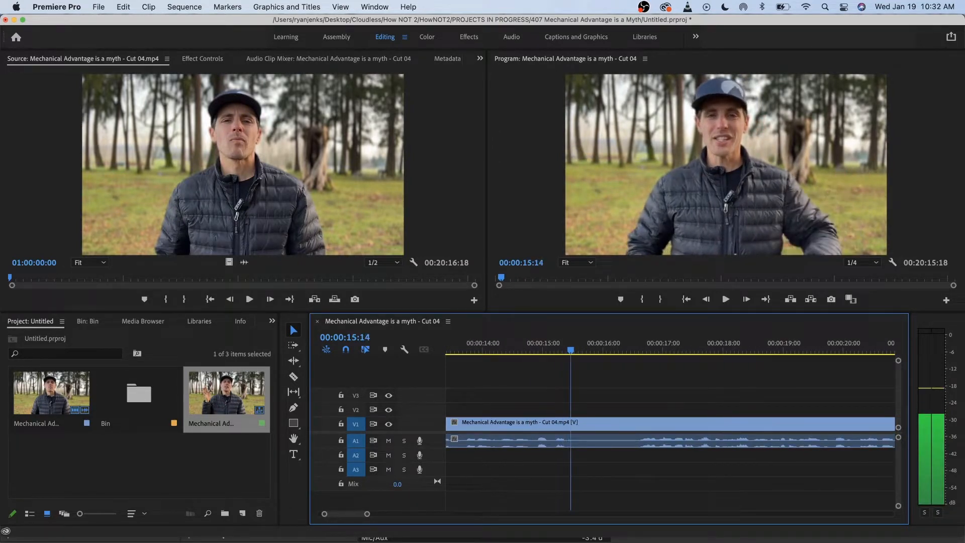
pyautogui.press('m')
# - Export the pulley diagram frame at 00:00:13:26 as a JPEG and import it into the project
pyautogui.press('-')
pyautogui.press('-')
pyautogui.press('-')
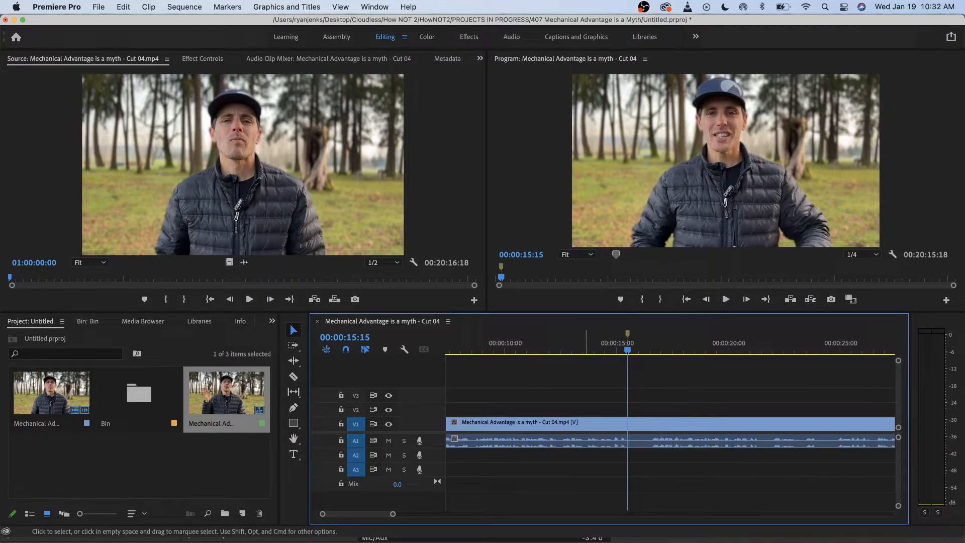
pyautogui.click(591, 344)
pyautogui.hotkey('shift', '4')
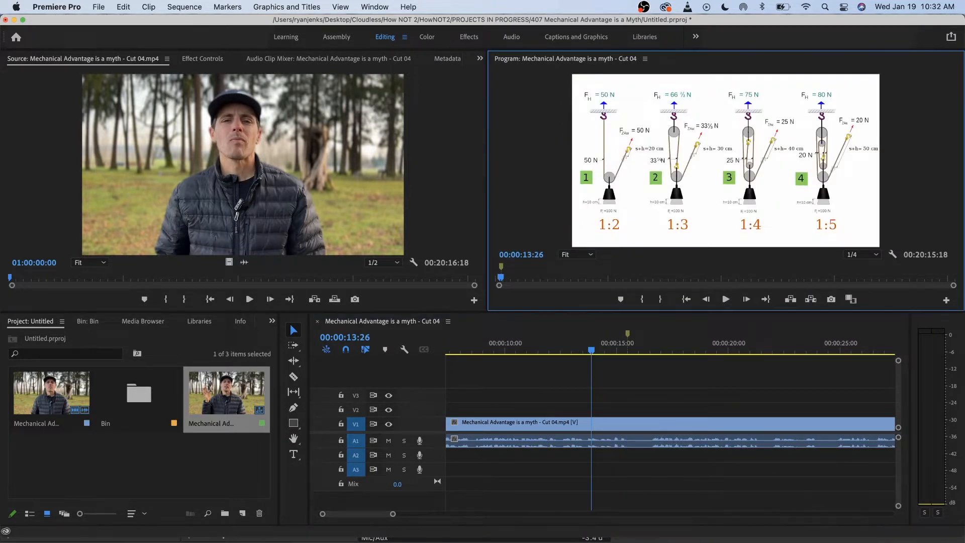
pyautogui.hotkey('shift', 'e')
pyautogui.click(563, 324)
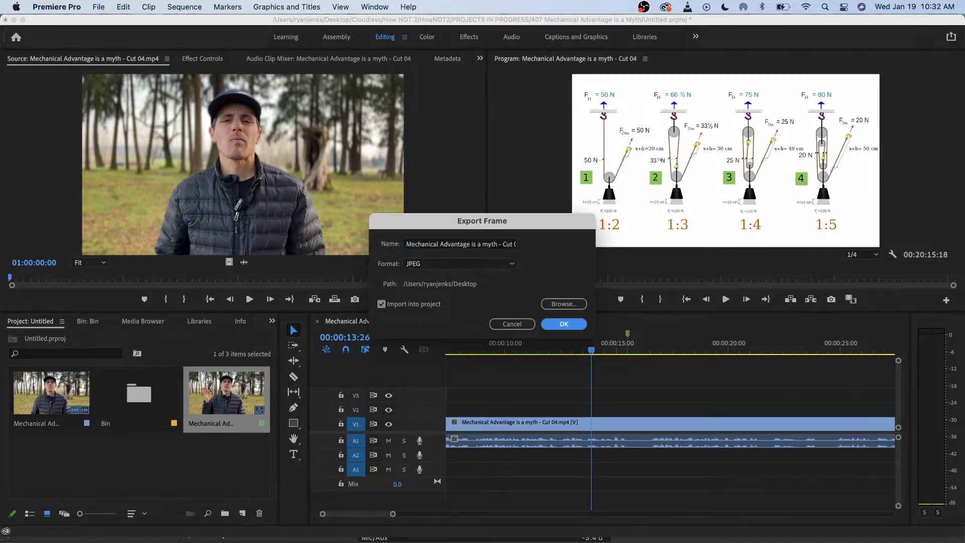
# - Place the exported diagram still on V2 above the talking clip and extend its start back to about 00:00:08:18
pyautogui.moveTo(51, 458)
pyautogui.mouseDown()
pyautogui.moveTo(685, 382)
pyautogui.moveTo(488, 410)
pyautogui.moveTo(496, 409)
pyautogui.mouseUp()
pyautogui.scroll(-3, 494, 409)
pyautogui.hscroll(-2, 494, 409)
pyautogui.moveTo(531, 343)
pyautogui.mouseDown()
pyautogui.moveTo(517, 343)
pyautogui.moveTo(526, 343)
pyautogui.mouseUp()
pyautogui.scroll(5, 527, 342)
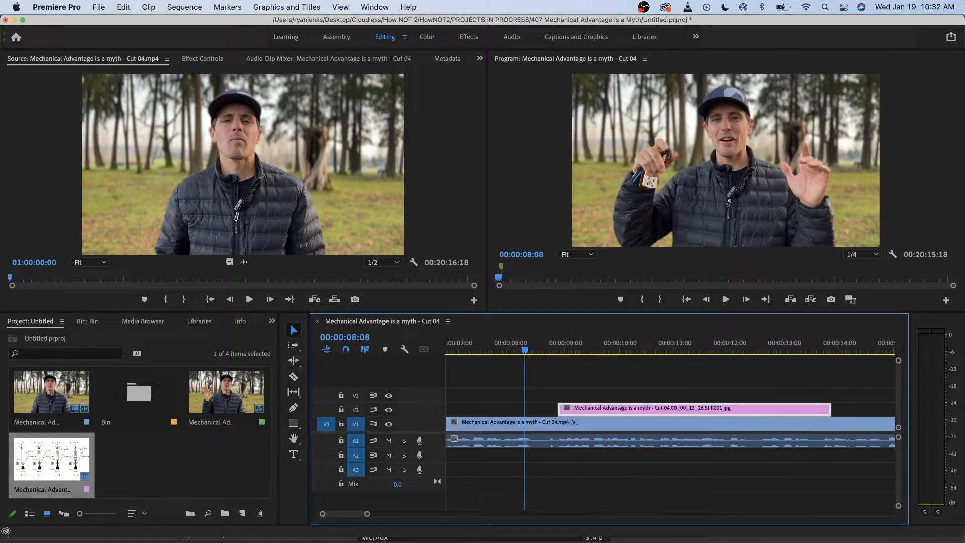
pyautogui.press('space')
pyautogui.click(486, 343)
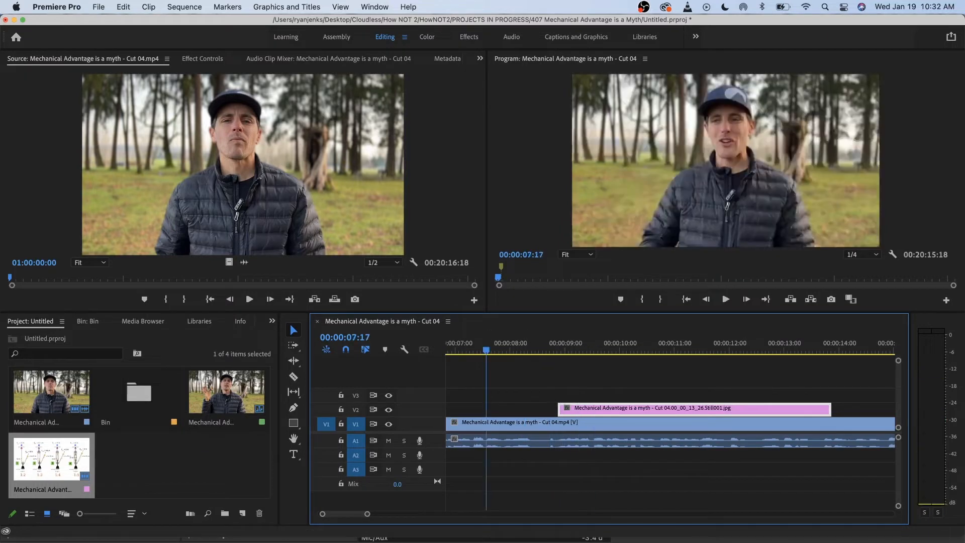
pyautogui.moveTo(559, 409); pyautogui.dragTo(545, 409)
# - Extend the end of the diagram still on V2 to the marker at 00:00:15:15
pyautogui.press('space')
pyautogui.press('-')
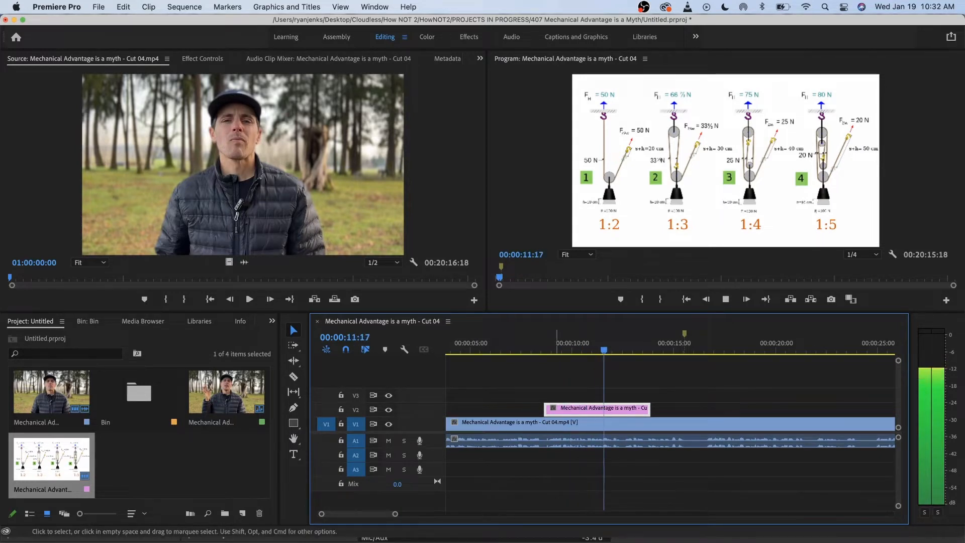
pyautogui.press('=')
pyautogui.press('=')
pyautogui.press('=')
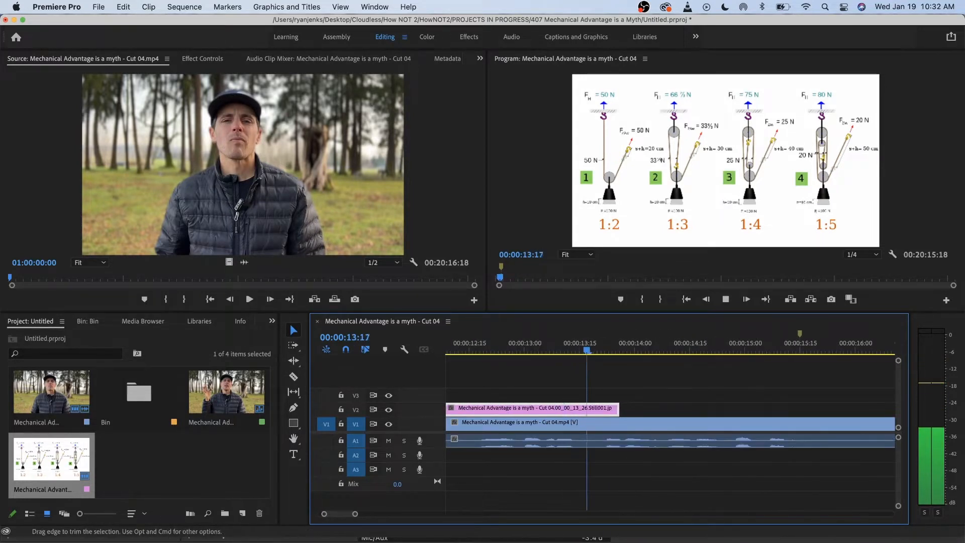
pyautogui.press('=')
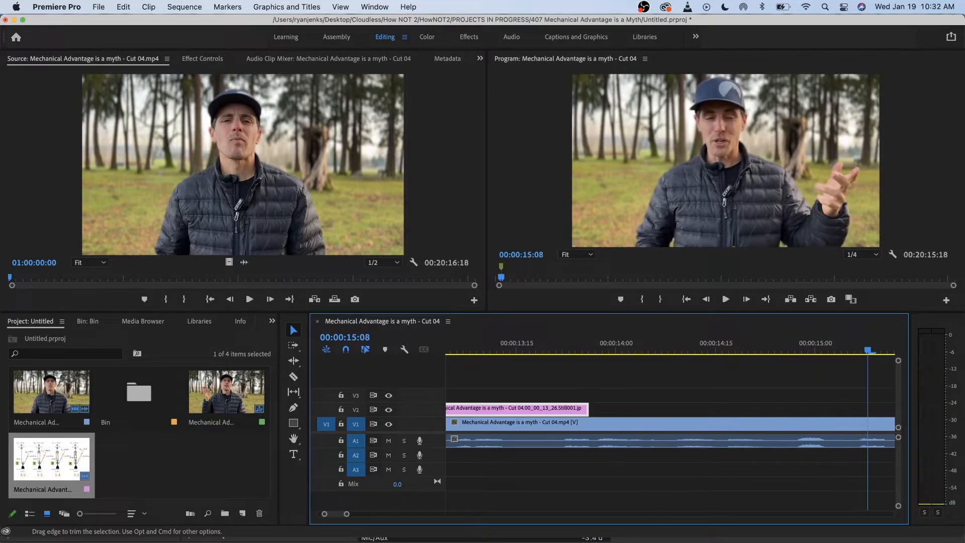
pyautogui.press('-')
pyautogui.moveTo(622, 408); pyautogui.dragTo(774, 408)
pyautogui.press('-')
pyautogui.press('-')
pyautogui.press('space')
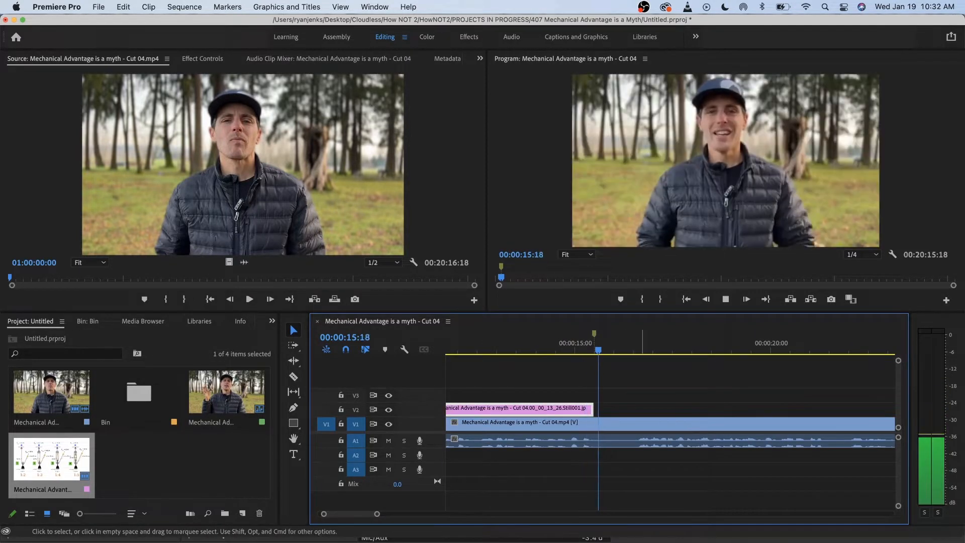
# - Split the talking clip at 00:00:15:29 and trim out the footage between the end of the diagram still and that cut
pyautogui.click(587, 343)
pyautogui.press('space')
pyautogui.press('space')
pyautogui.press('Left')
pyautogui.press('Left')
pyautogui.press('Left')
pyautogui.press('Left')
pyautogui.press('Left')
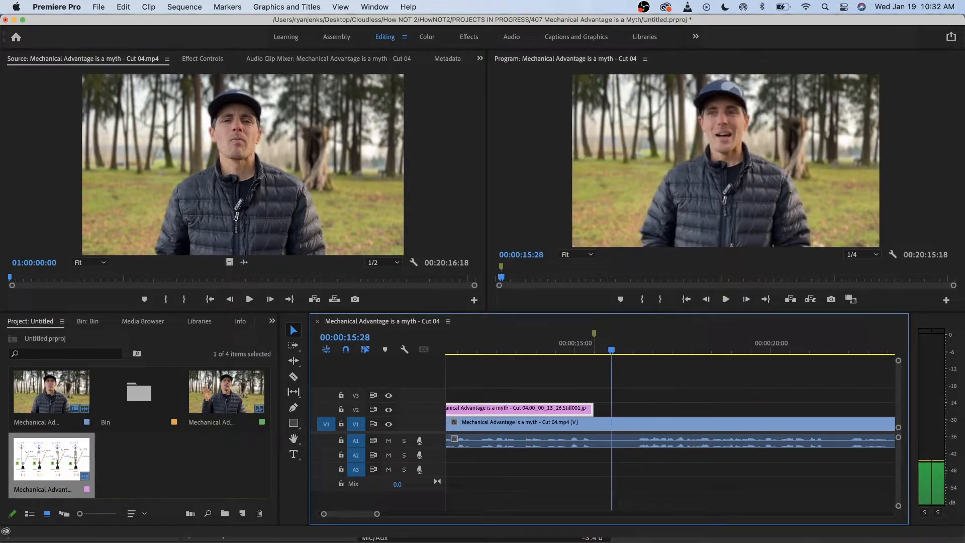
pyautogui.press('=')
pyautogui.press('=')
pyautogui.press('Right')
pyautogui.press('Right')
pyautogui.press('Right')
pyautogui.press('Right')
pyautogui.press('Left')
pyautogui.press('Left')
pyautogui.press('Left')
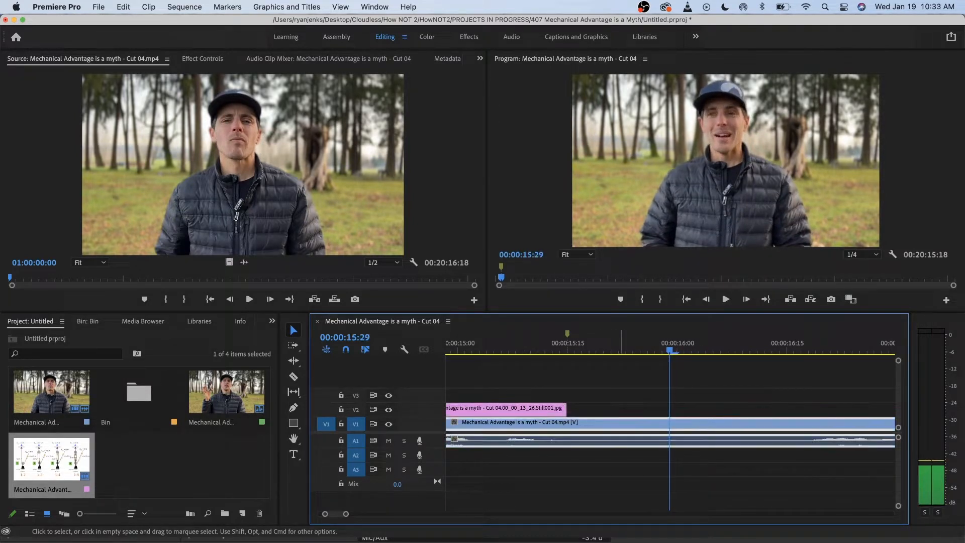
pyautogui.press('cmd+k')
pyautogui.moveTo(667, 439); pyautogui.dragTo(566, 439)
# - Try closing the gap after the diagram still with Ripple Delete and check the join in playback
pyautogui.rightClick(589, 427)
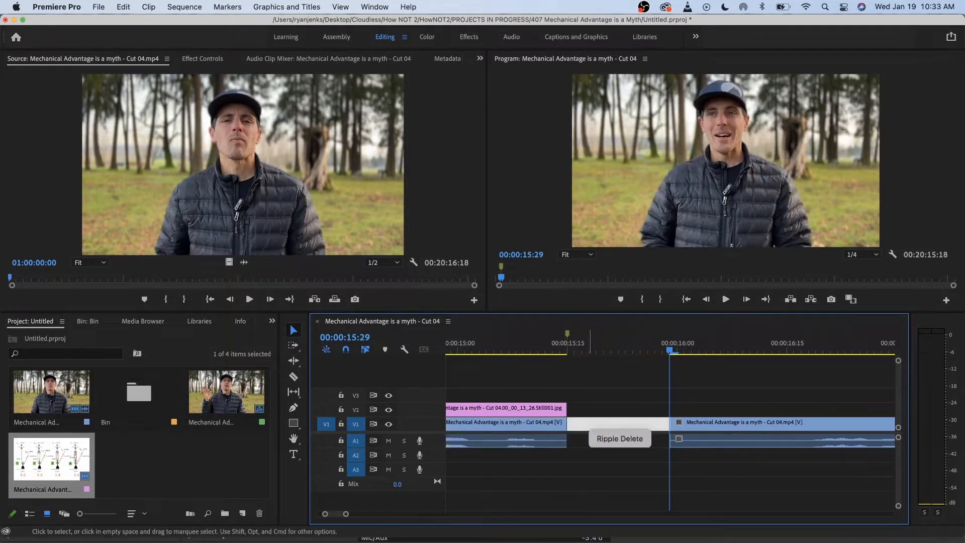
pyautogui.click(620, 437)
pyautogui.click(479, 343)
pyautogui.press('space')
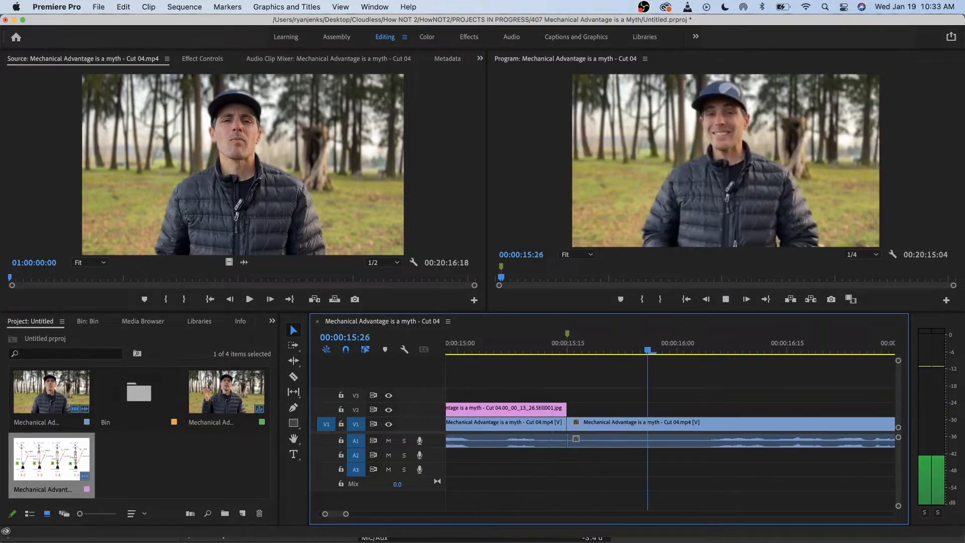
pyautogui.press('space')
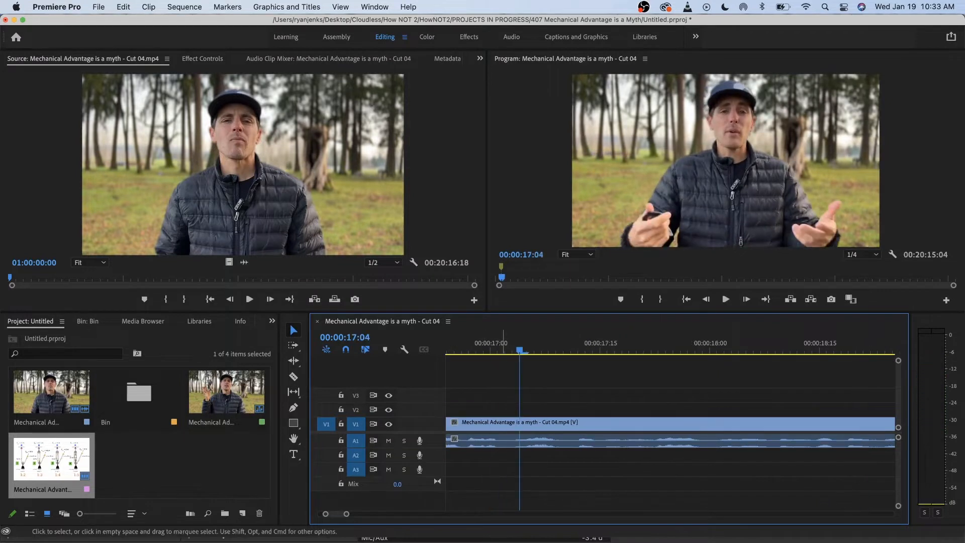
pyautogui.press('super+z')
# - Trim the start of the talking clip after the gap slightly later and ripple delete the gap
pyautogui.press('-')
pyautogui.press('-')
pyautogui.press('-')
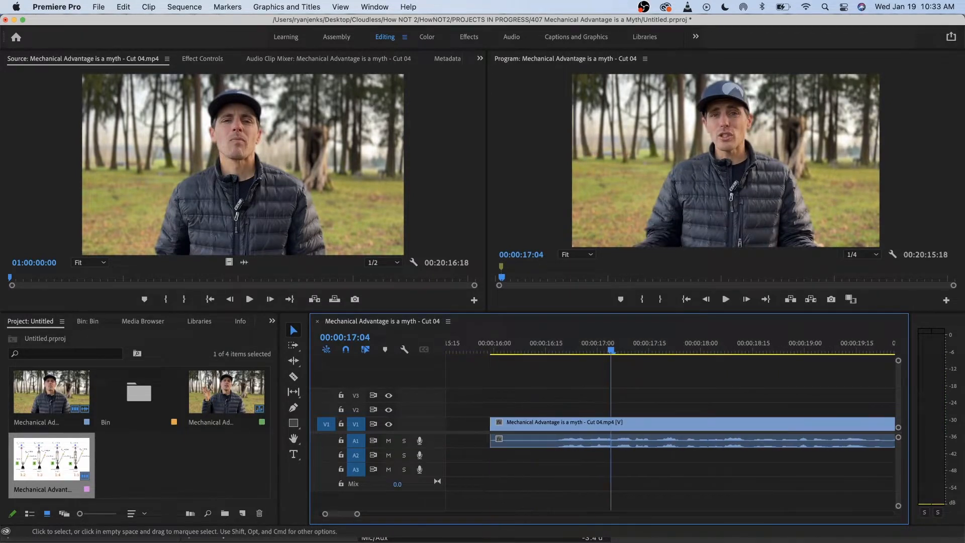
pyautogui.moveTo(510, 425); pyautogui.dragTo(525, 425)
pyautogui.rightClick(512, 426)
pyautogui.click(459, 343)
# - Play through the next section and split the talking clip at 00:00:25:23
pyautogui.press('space')
pyautogui.press('-')
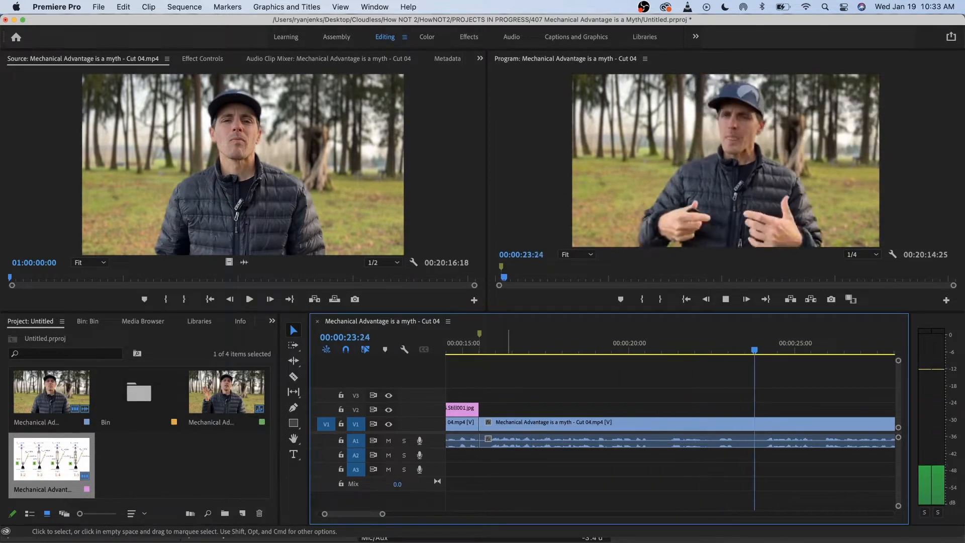
pyautogui.press('-')
pyautogui.hscroll(-2, 553, 342)
pyautogui.click(576, 342)
pyautogui.press('space')
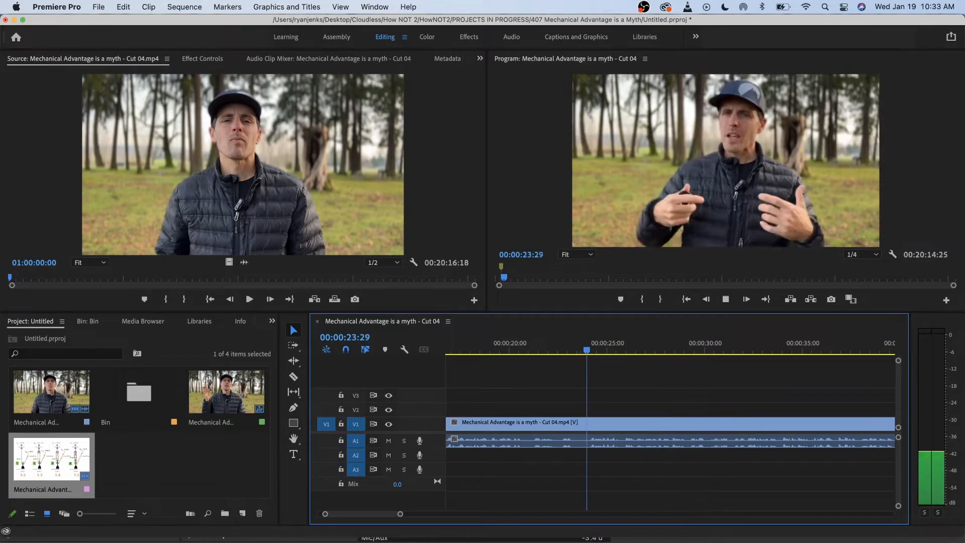
pyautogui.press('space')
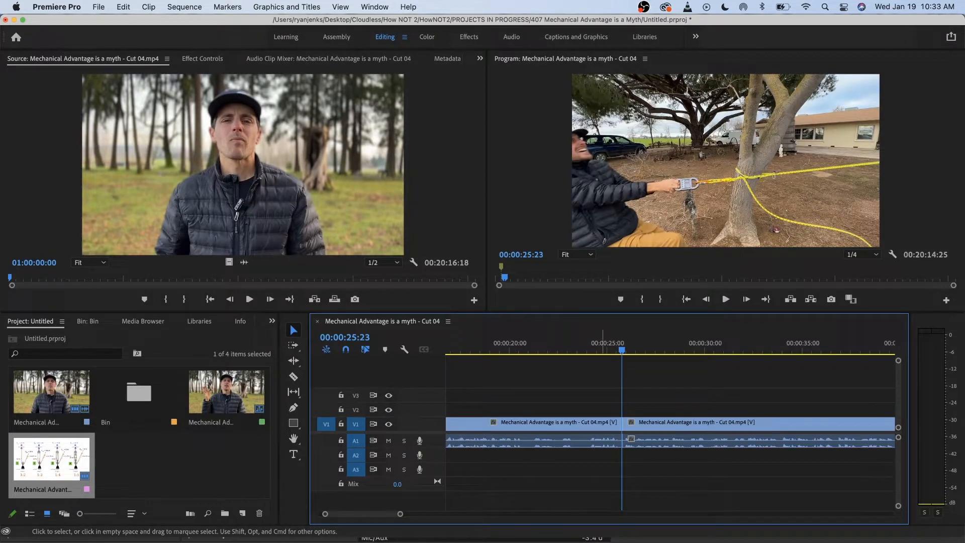
# - Add another cut to the talking clip at 00:00:23:28, before the rope-pulling phrase
pyautogui.press('space')
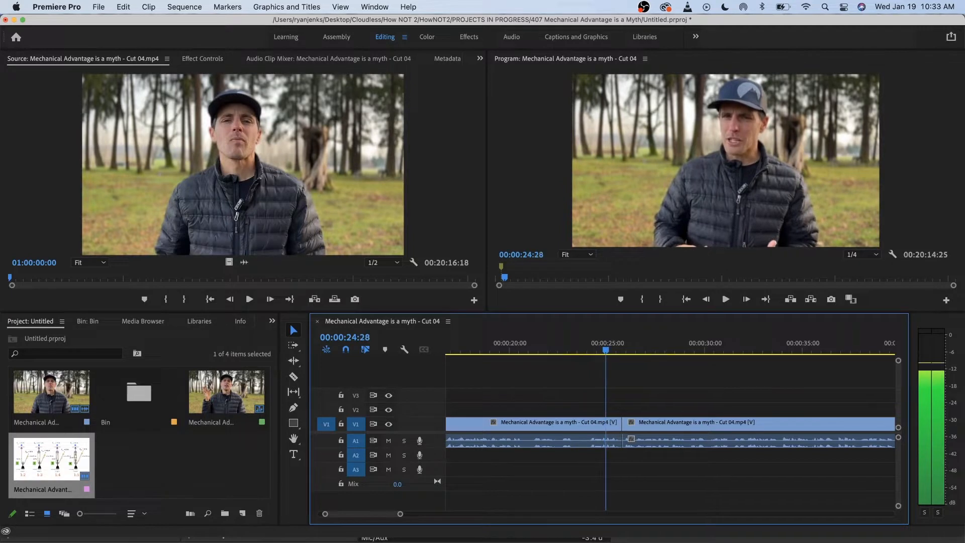
pyautogui.press('space')
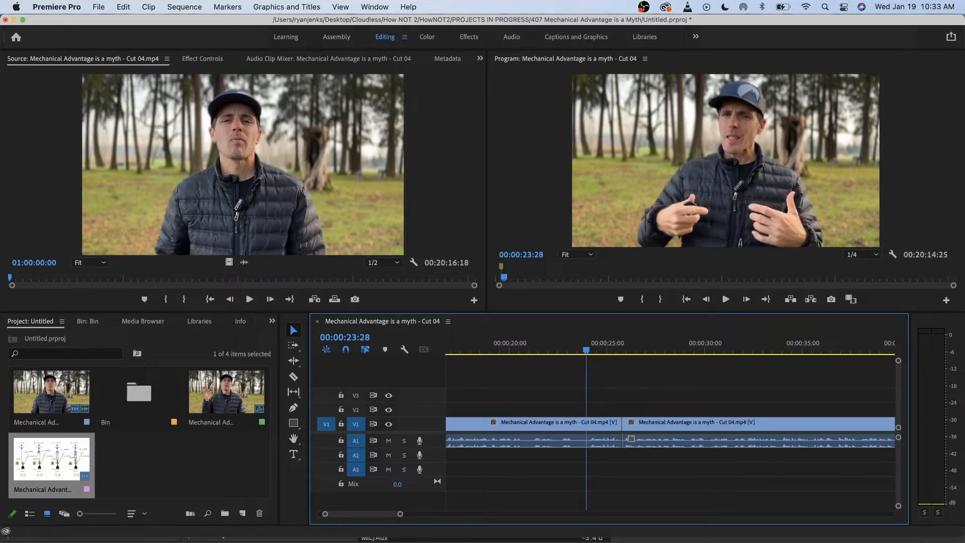
pyautogui.press('super+k')
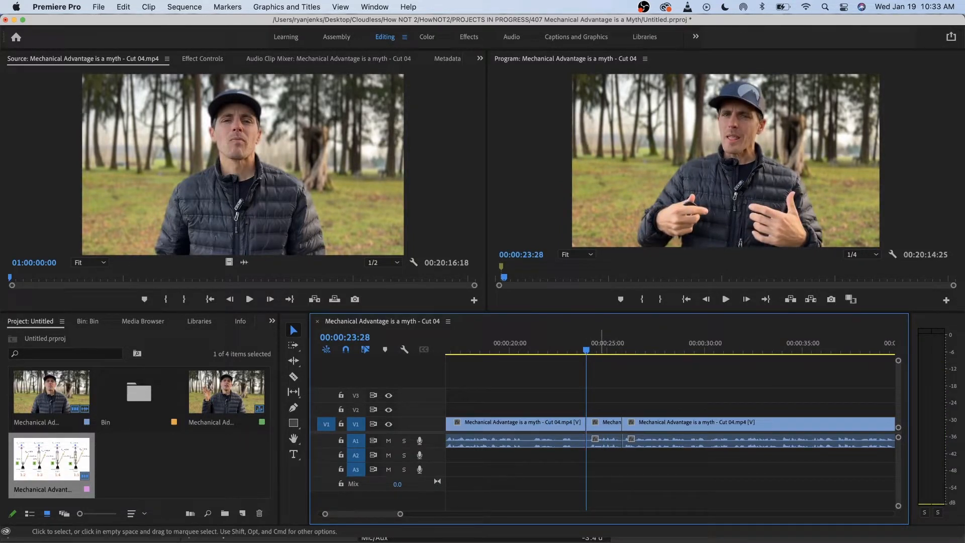
# - Play the footage following the 00:00:23:28 cut through to about 00:00:29:12 and replay it from about 00:00:25:05
pyautogui.press('space')
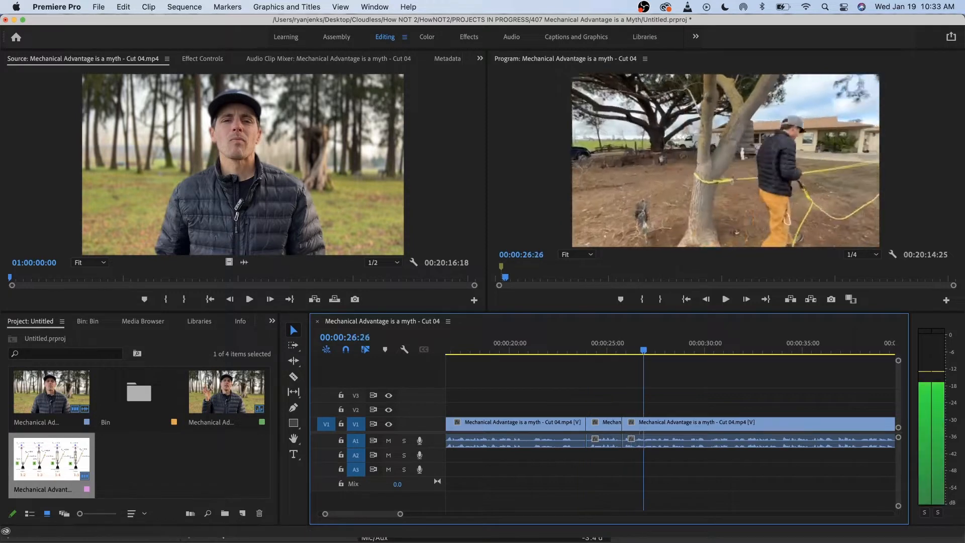
pyautogui.press('space')
pyautogui.moveTo(604, 342); pyautogui.dragTo(581, 342)
pyautogui.press('space')
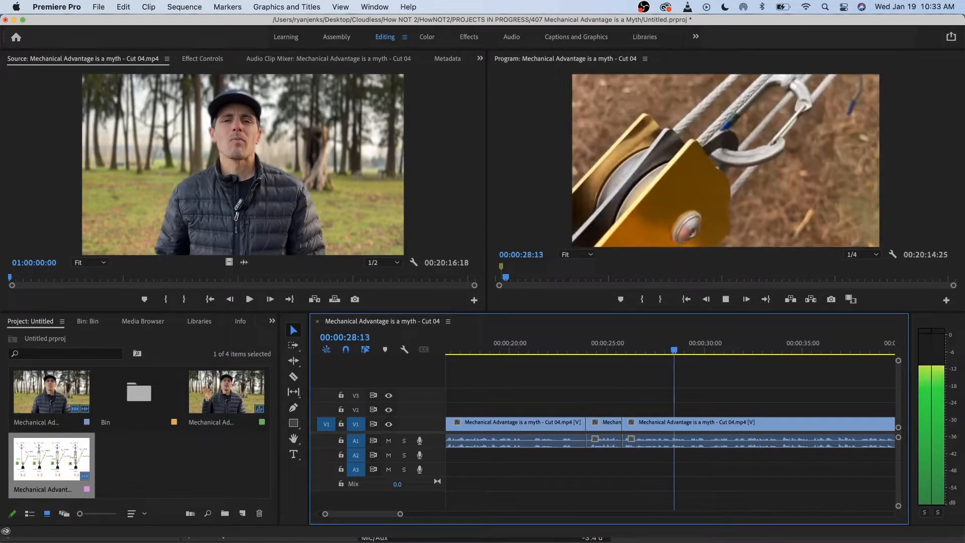
pyautogui.press('space')
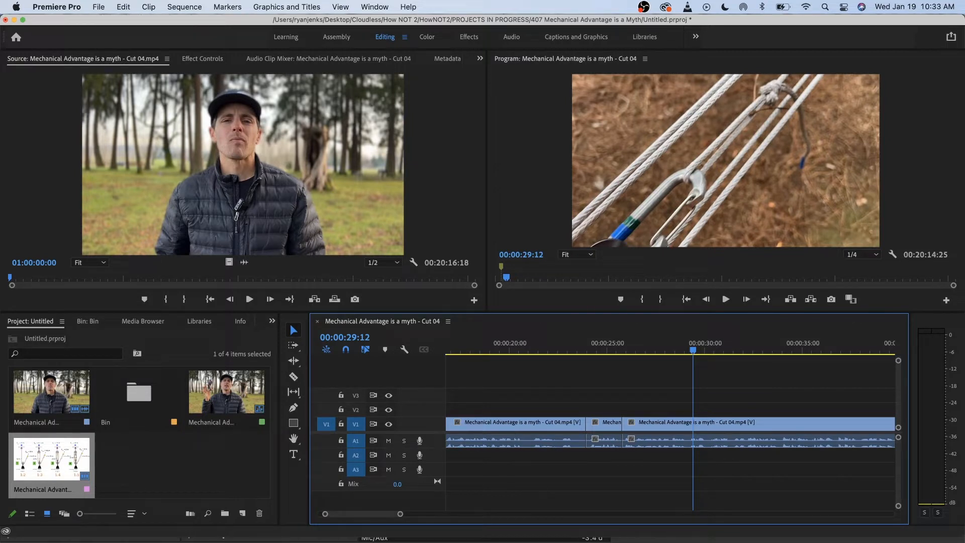
pyautogui.click(610, 345)
pyautogui.press('space')
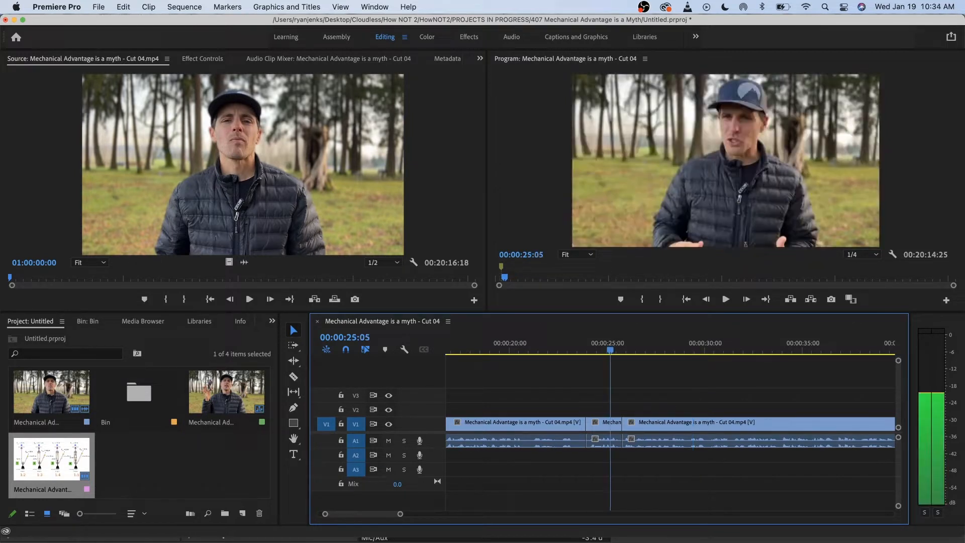
# - Examine the rope-pulling footage frame by frame around the 00:00:25:23 cut, checking where the shot starts and how it plays up to 00:00:27:01
pyautogui.press('Left')
pyautogui.press('Left')
pyautogui.press('Left')
pyautogui.press('Left')
pyautogui.press('Left')
pyautogui.press('Left')
pyautogui.press('Left')
pyautogui.press('Left')
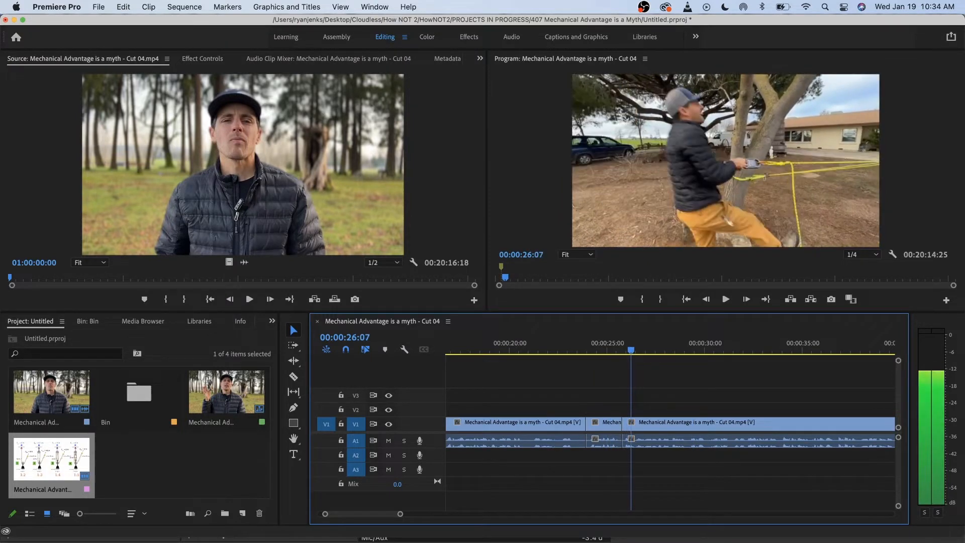
pyautogui.press('Left')
pyautogui.press('Left')
pyautogui.press('Left')
pyautogui.press('Left')
pyautogui.press('Left')
pyautogui.press('Left')
pyautogui.press('Left')
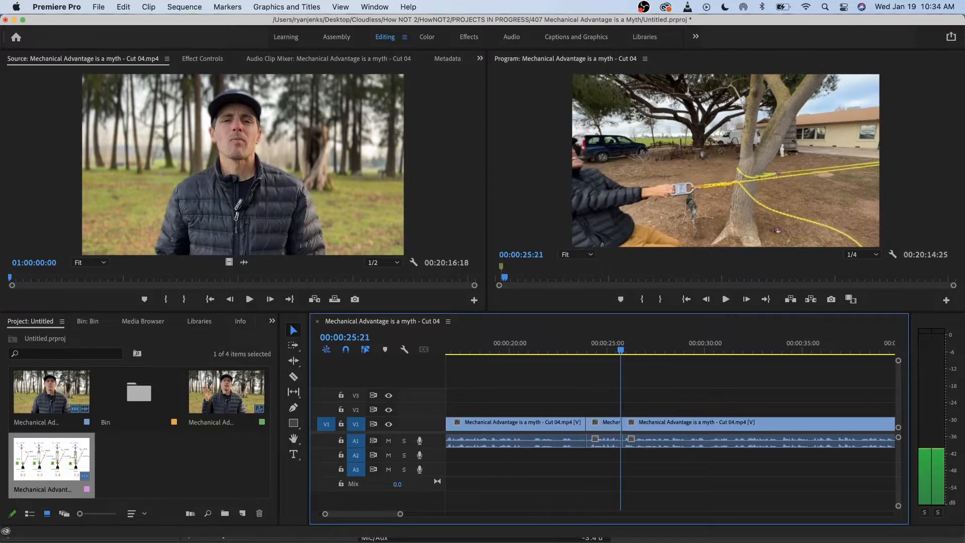
pyautogui.press('Left')
pyautogui.press('Left')
pyautogui.press('Left')
pyautogui.press('Left')
pyautogui.press('Left')
pyautogui.press('Left')
pyautogui.press('Left')
pyautogui.press('Left')
pyautogui.press('Left')
pyautogui.press('Left')
pyautogui.press('Left')
pyautogui.press('Left')
pyautogui.press('Left')
pyautogui.press('Left')
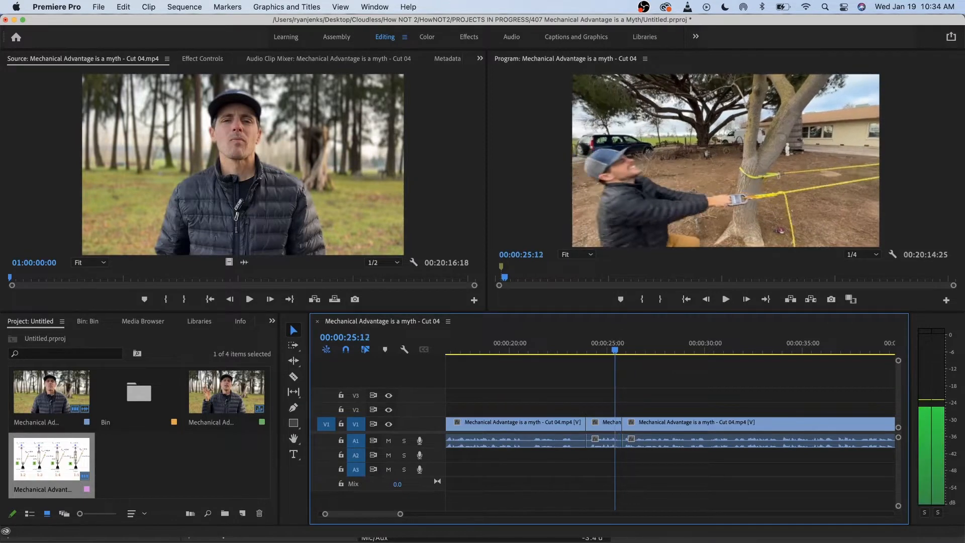
pyautogui.press('Right')
pyautogui.press('Right')
pyautogui.press('Right')
pyautogui.press('Right')
pyautogui.press('Right')
pyautogui.press('Right')
pyautogui.press('Right')
pyautogui.press('Right')
pyautogui.press('Right')
pyautogui.press('Right')
pyautogui.press('Right')
pyautogui.press('Right')
pyautogui.press('space')
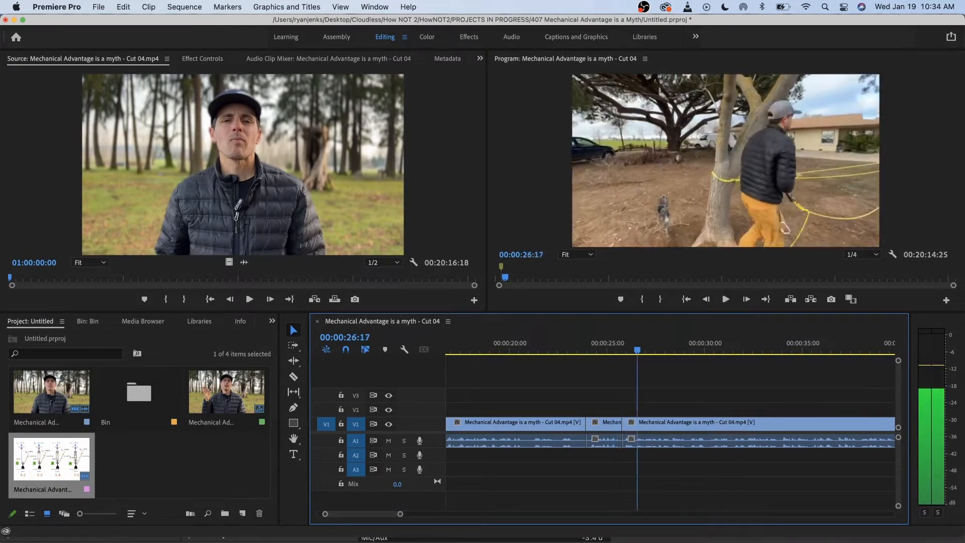
pyautogui.press('space')
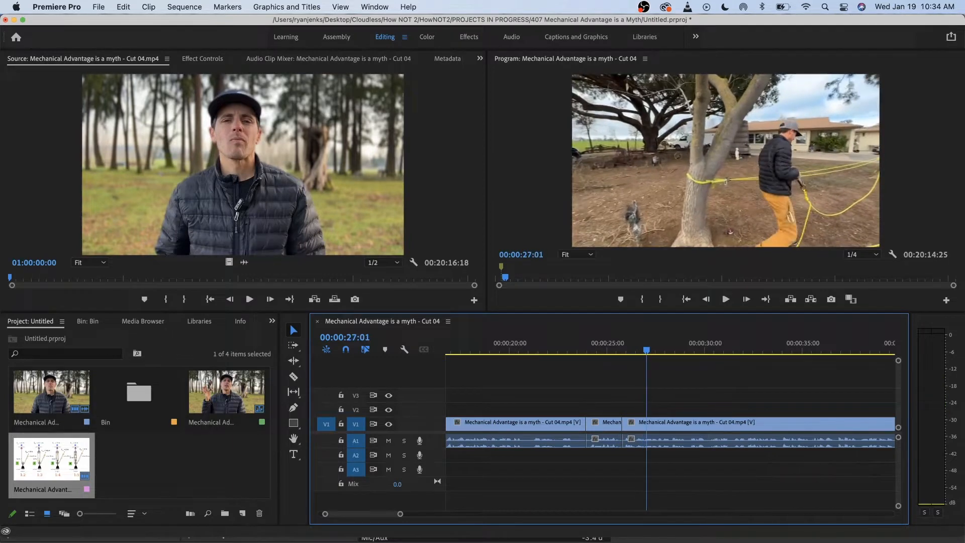
# - Check the frames around the end of the rope-pulling shot and split the clip at 00:00:27:01
pyautogui.press('=')
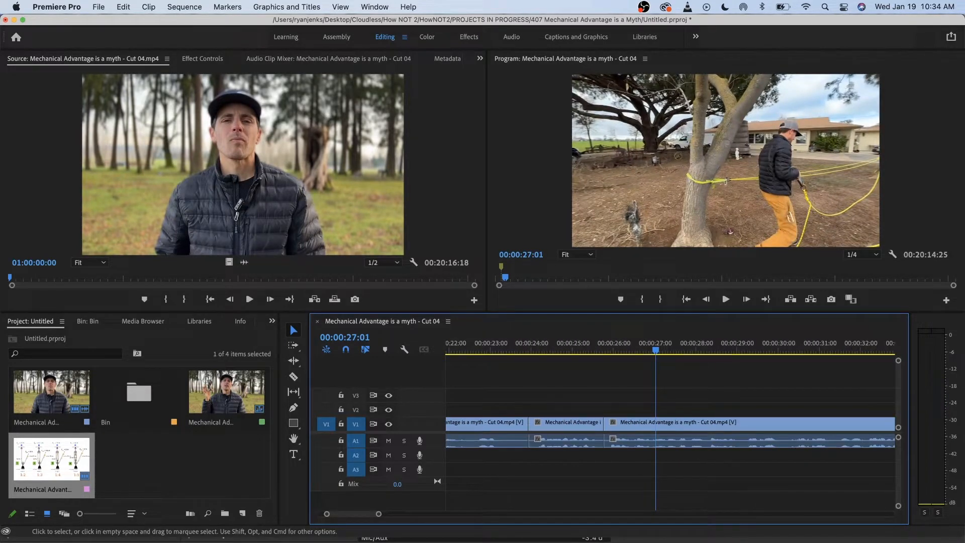
pyautogui.press('Right')
pyautogui.press('Right')
pyautogui.press('Right')
pyautogui.press('Left')
pyautogui.press('Left')
pyautogui.press('Left')
pyautogui.click(647, 423)
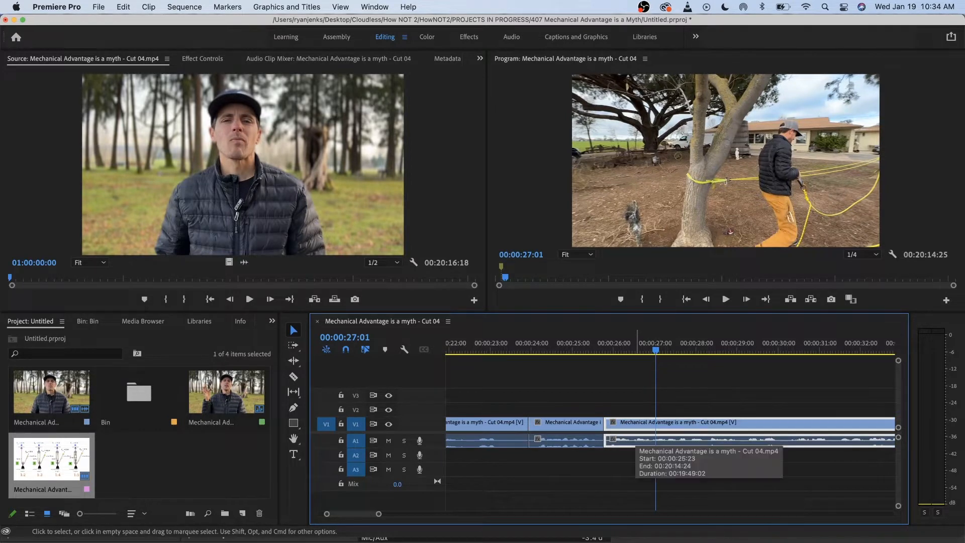
pyautogui.press('Right')
pyautogui.press('Right')
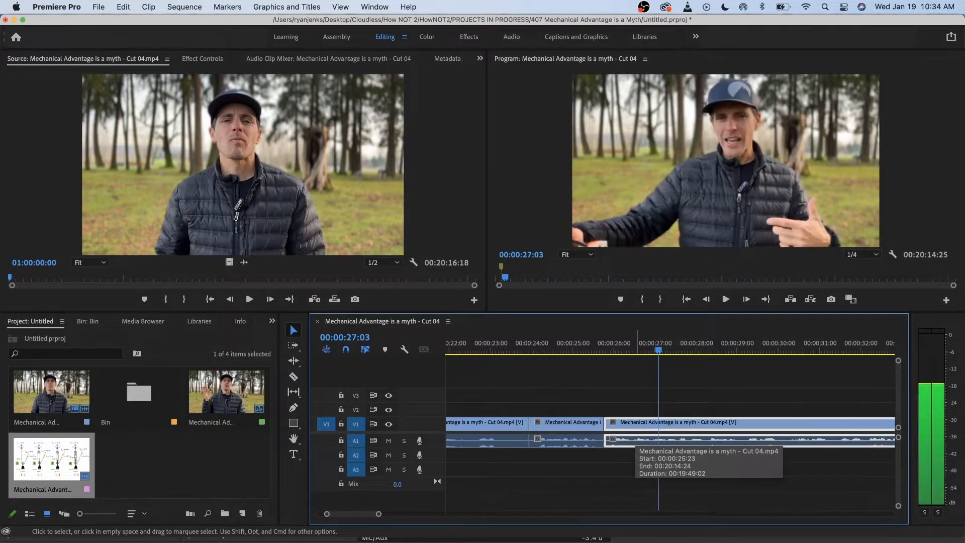
pyautogui.press('Left')
pyautogui.press('Left')
pyautogui.press('super+k')
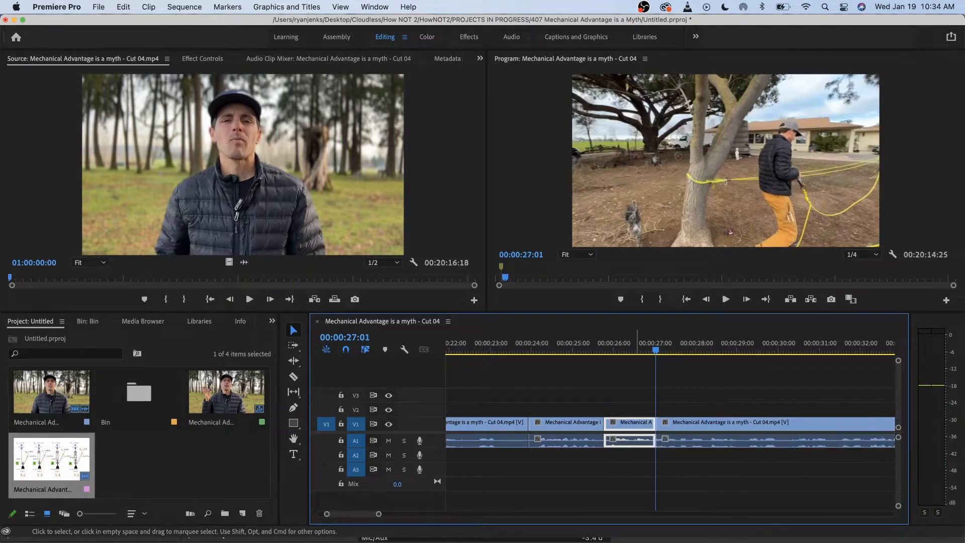
# - Copy the rope-pulling segment and, with V1 and A1 locked, paste it onto V2 and A2 at about 00:00:25:18
pyautogui.rightClick(636, 427)
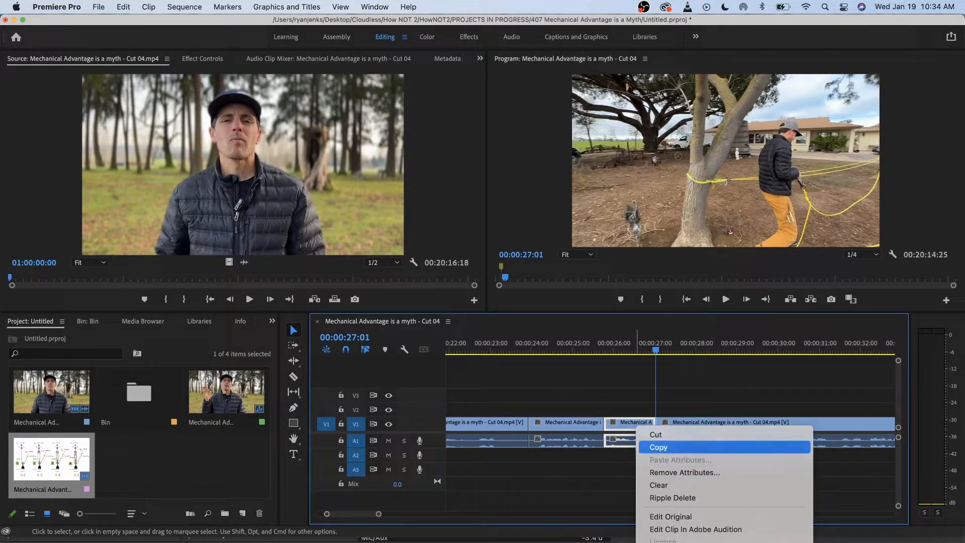
pyautogui.click(658, 447)
pyautogui.click(340, 423)
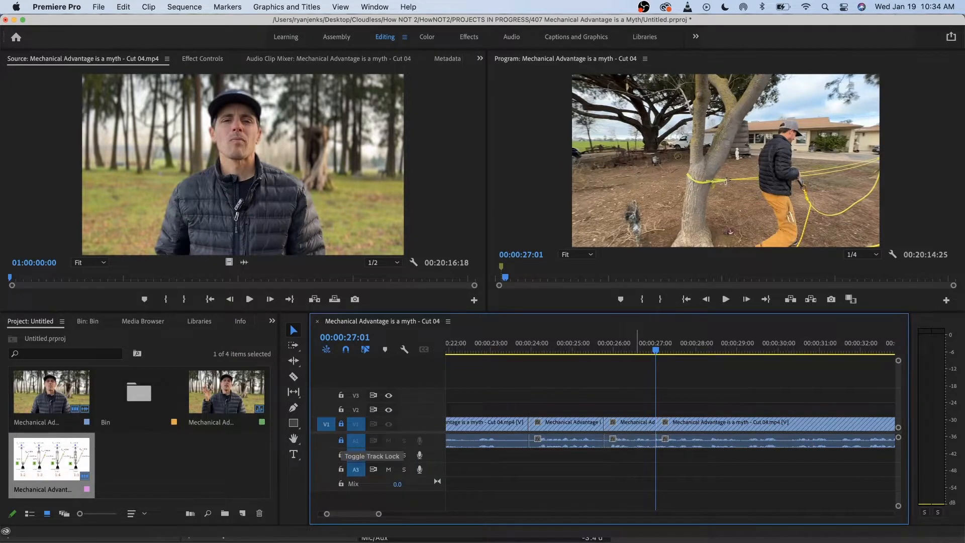
pyautogui.click(597, 344)
pyautogui.press('super+v')
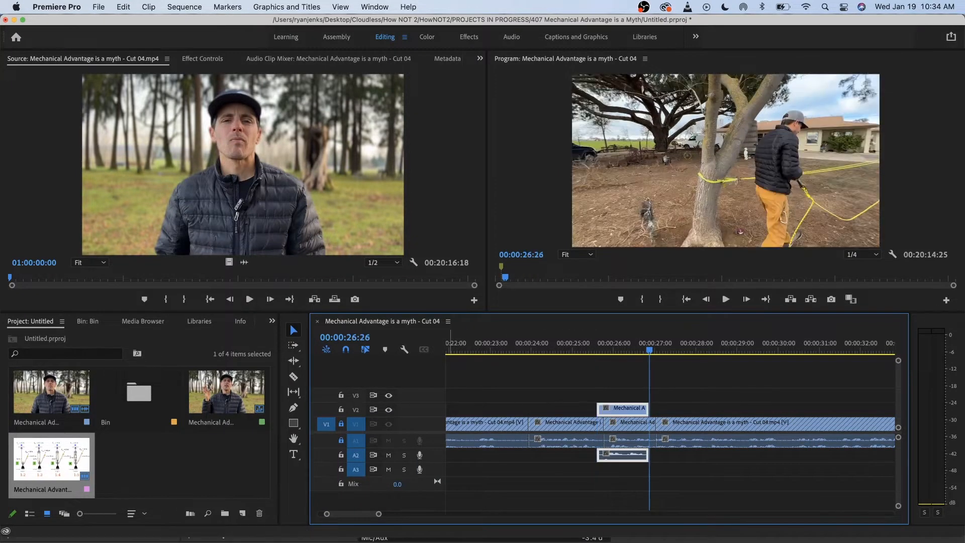
# - Unlock V1 and A1, slide the pasted copy earlier to end at the 00:00:25:23 cut, and play the section
pyautogui.click(341, 423)
pyautogui.moveTo(623, 408); pyautogui.dragTo(583, 407)
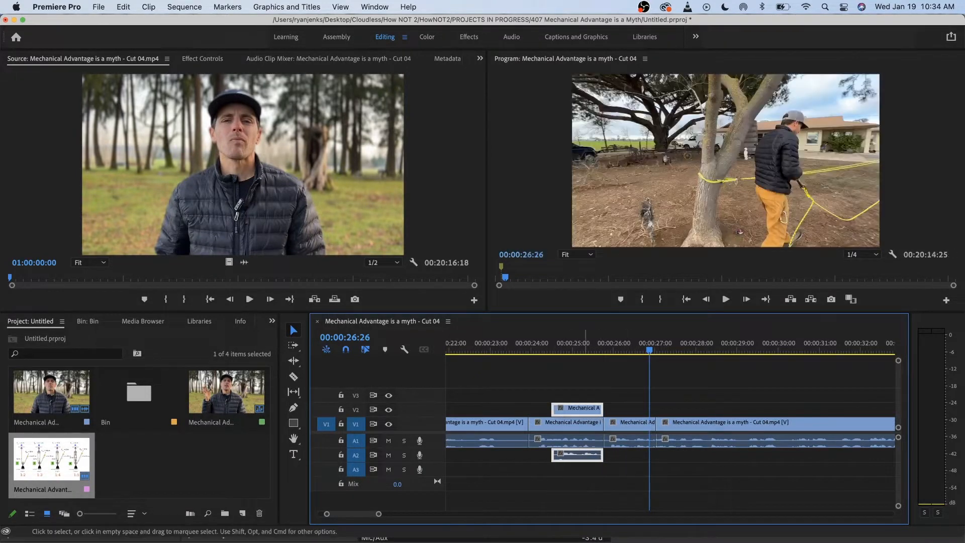
pyautogui.click(528, 344)
pyautogui.press('space')
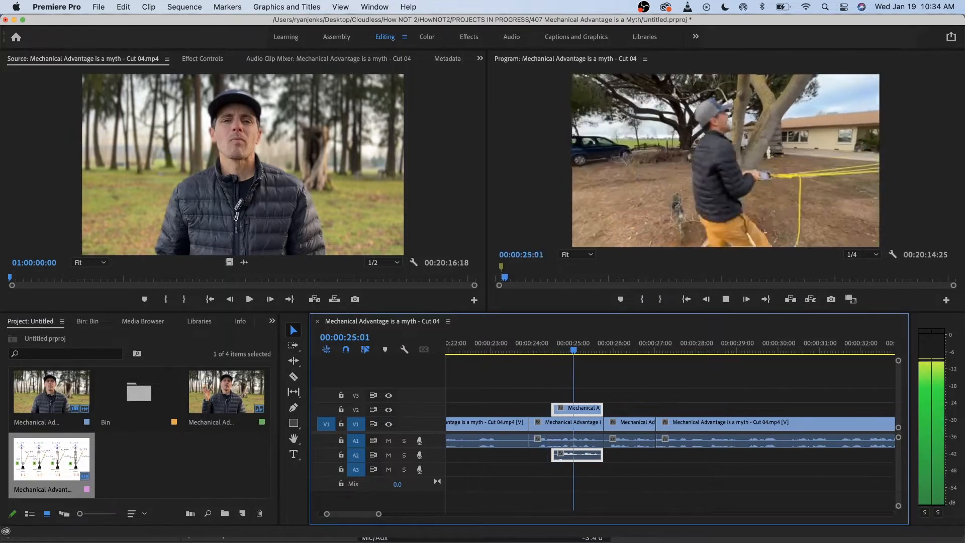
# - Unlink the pasted copy's audio from its video and delete the audio from A2
pyautogui.rightClick(567, 456)
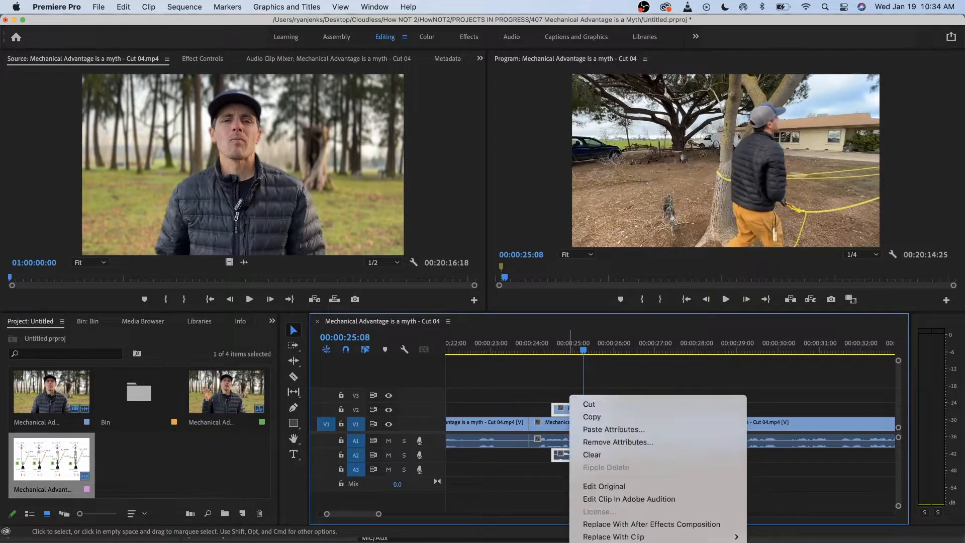
pyautogui.click(588, 504)
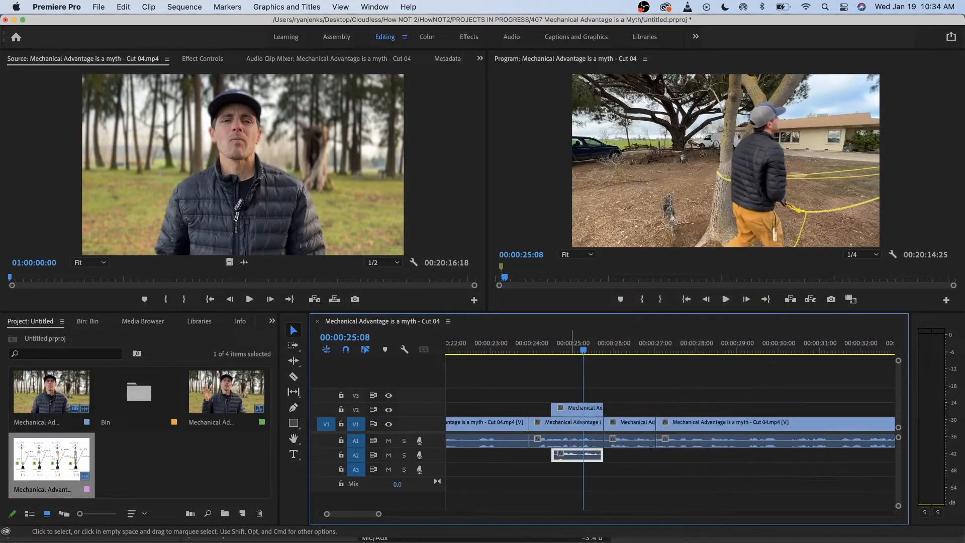
pyautogui.scroll(3, 582, 422)
pyautogui.hscroll(-3, 582, 422)
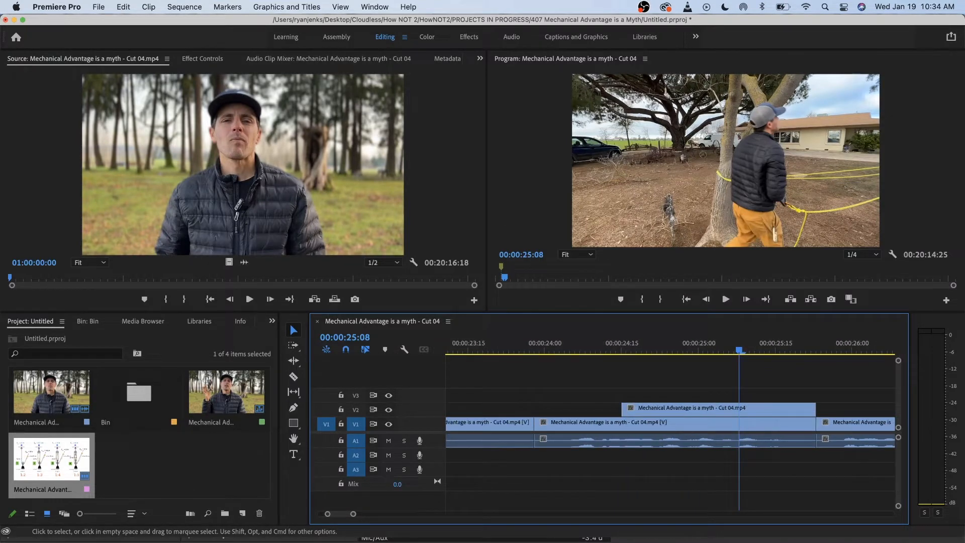
# - Slide the rope-pulling copy on V2 earlier to start at about 00:00:24:04 and play it back
pyautogui.moveTo(676, 410); pyautogui.dragTo(653, 413)
pyautogui.press('Up')
pyautogui.press('space')
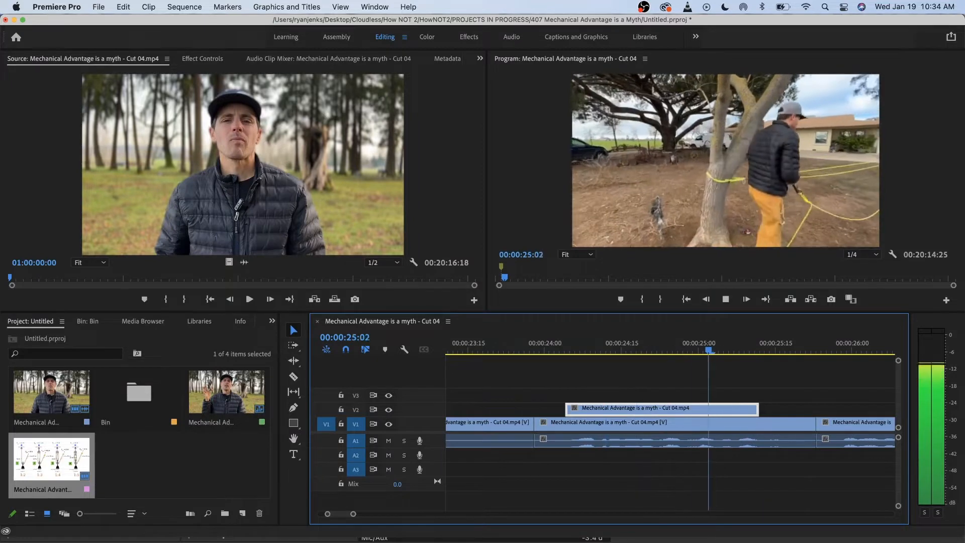
pyautogui.press('space')
pyautogui.press('-')
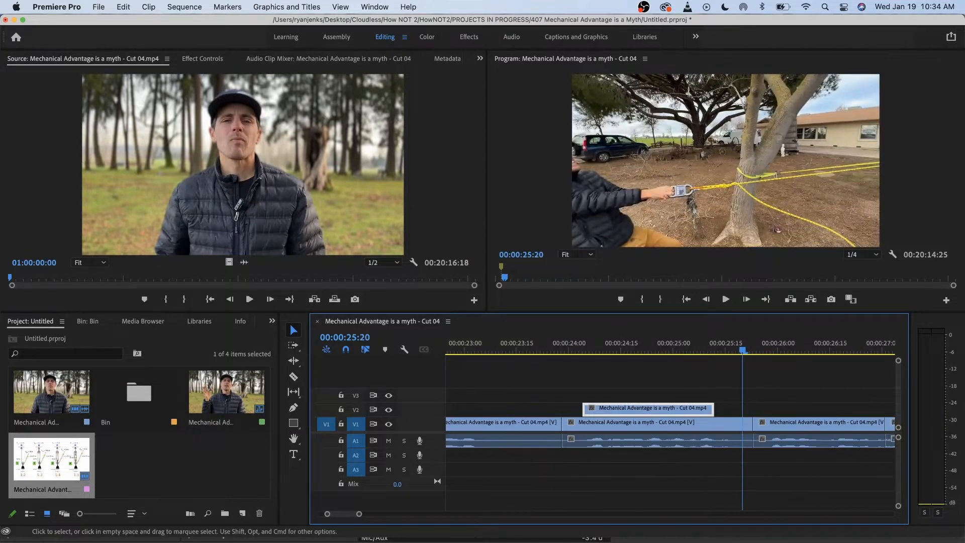
# - Replay the talking footage leading into the overlay and split the V1 clip at 00:00:23:11, where the pause begins
pyautogui.click(502, 342)
pyautogui.press('space')
pyautogui.press('space')
pyautogui.press('-')
pyautogui.scroll(2, 669, 417)
pyautogui.click(526, 344)
pyautogui.press('space')
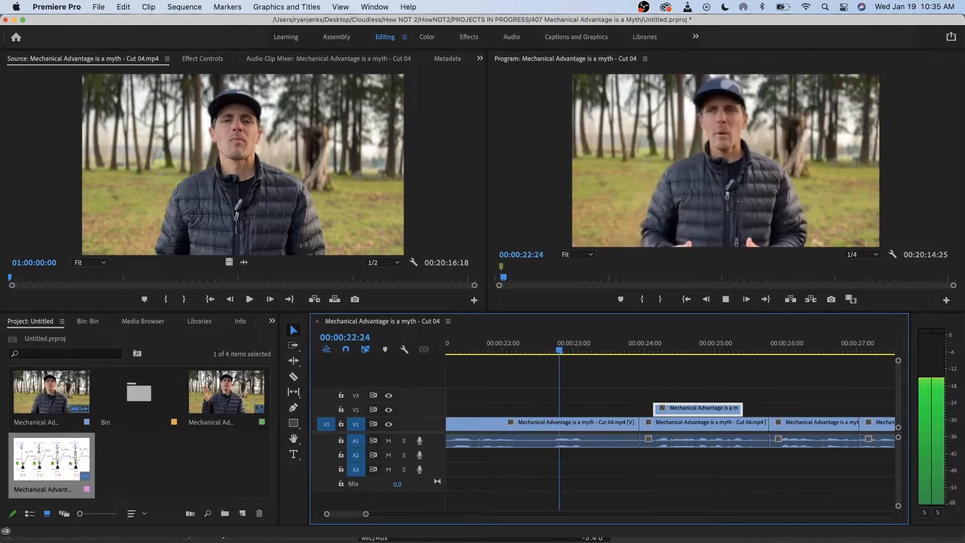
pyautogui.click(532, 344)
pyautogui.press('space')
pyautogui.press('space')
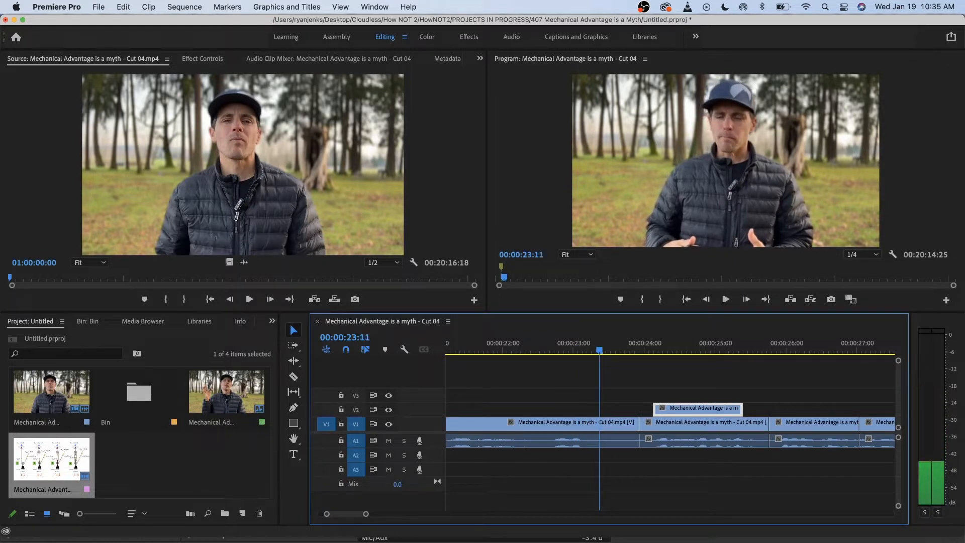
pyautogui.press('super+k')
# - Delete the short pause segment after the 00:00:23:11 cut and ripple delete the gap it leaves
pyautogui.click(624, 425)
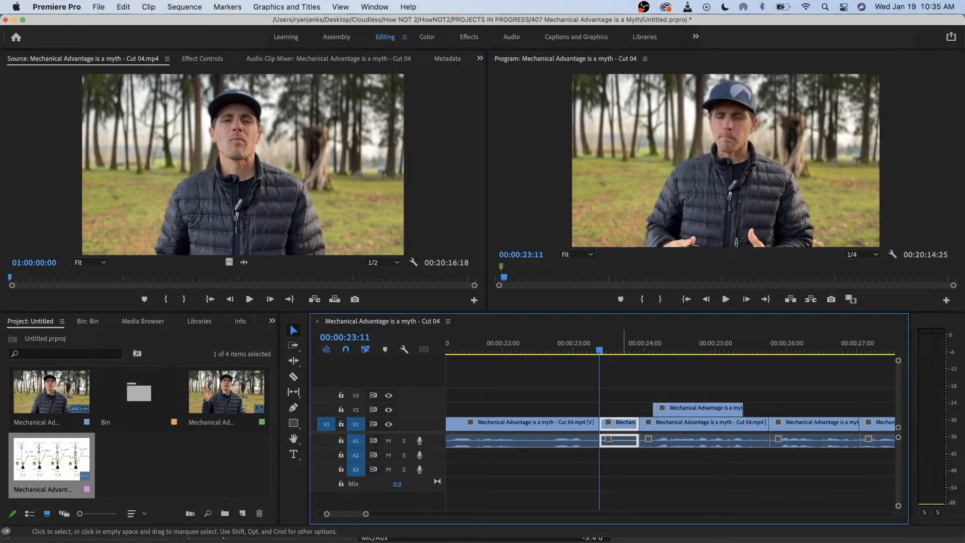
pyautogui.press('Delete')
pyautogui.rightClick(622, 424)
pyautogui.click(653, 433)
pyautogui.press('space')
# - Trim the start of the following V1 clip to the start of the V2 copy, close the gap, and play the section
pyautogui.moveTo(600, 424); pyautogui.dragTo(614, 424)
pyautogui.rightClick(606, 426)
pyautogui.click(634, 436)
pyautogui.click(504, 347)
pyautogui.press('space')
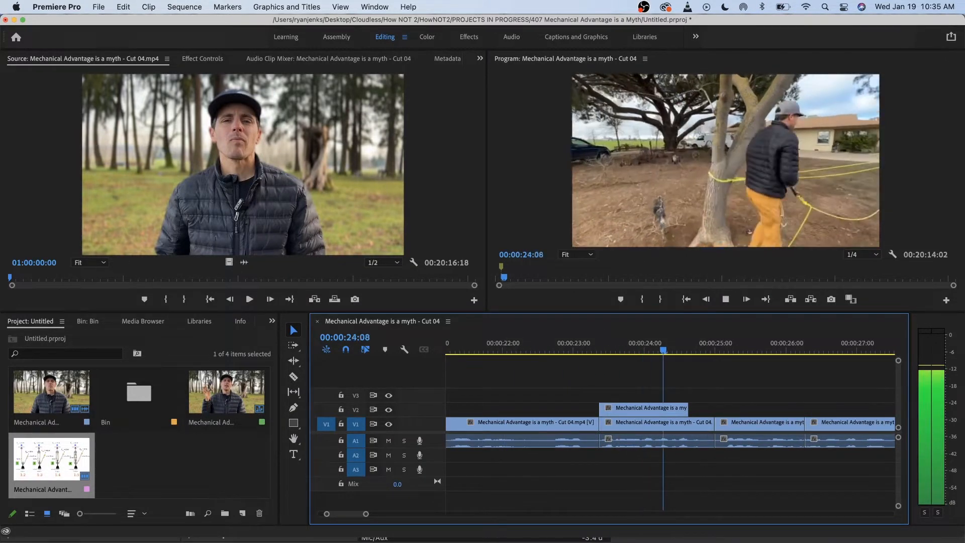
pyautogui.press('space')
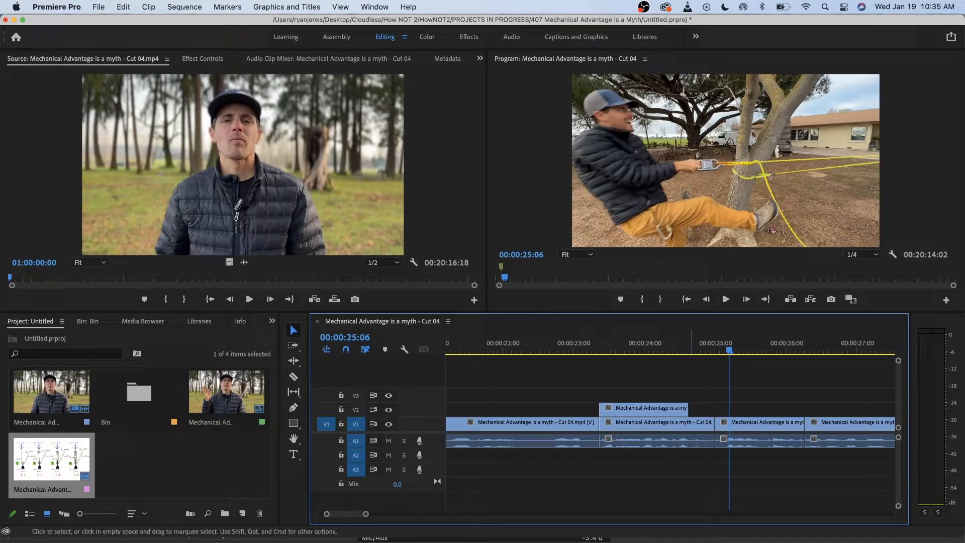
# - Find IMG_9531.MOV in the footage bin and open it in the Source monitor
pyautogui.scroll(3, 621, 433)
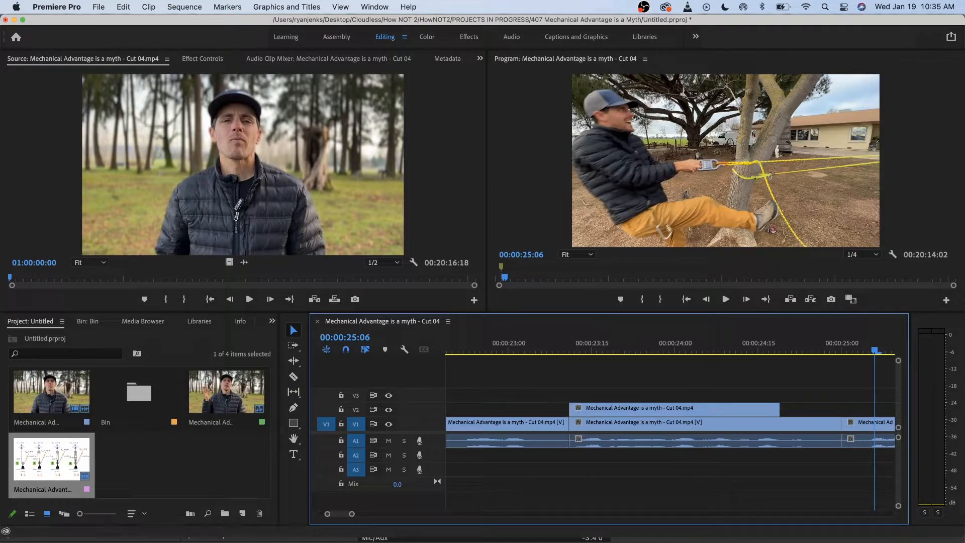
pyautogui.doubleClick(139, 395)
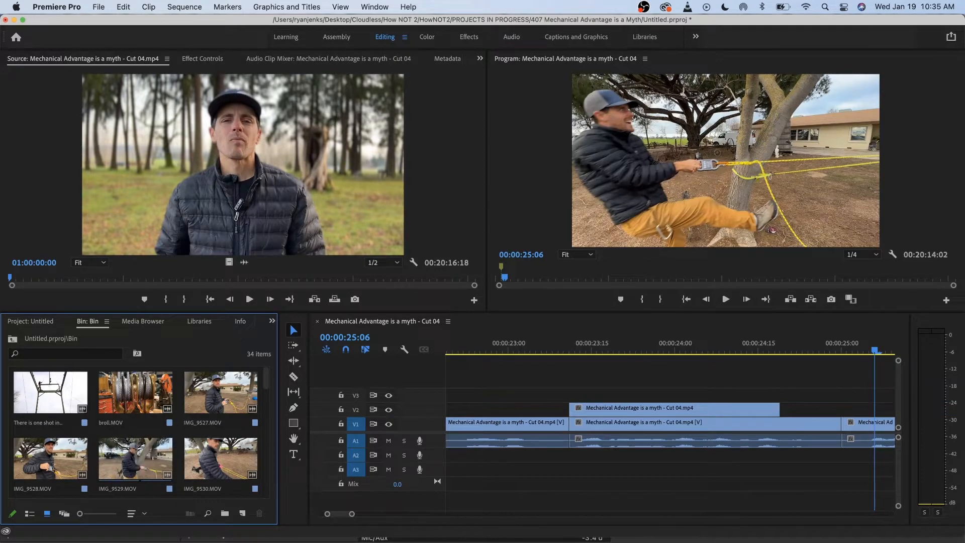
pyautogui.scroll(-3, 136, 433)
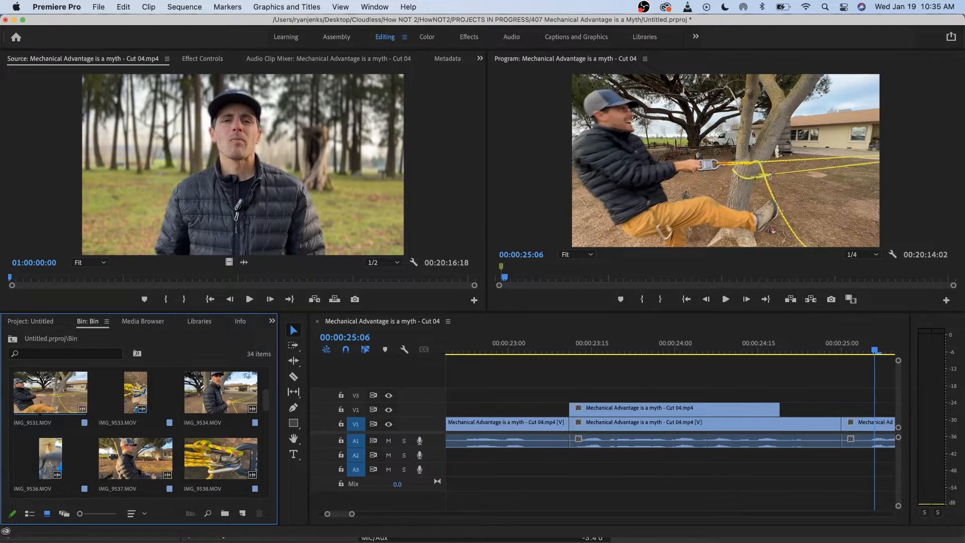
pyautogui.doubleClick(41, 392)
# - Play through IMG_9531.MOV and mark an in point at 00:00:16:20 and an out point at 00:00:19:21
pyautogui.press('j')
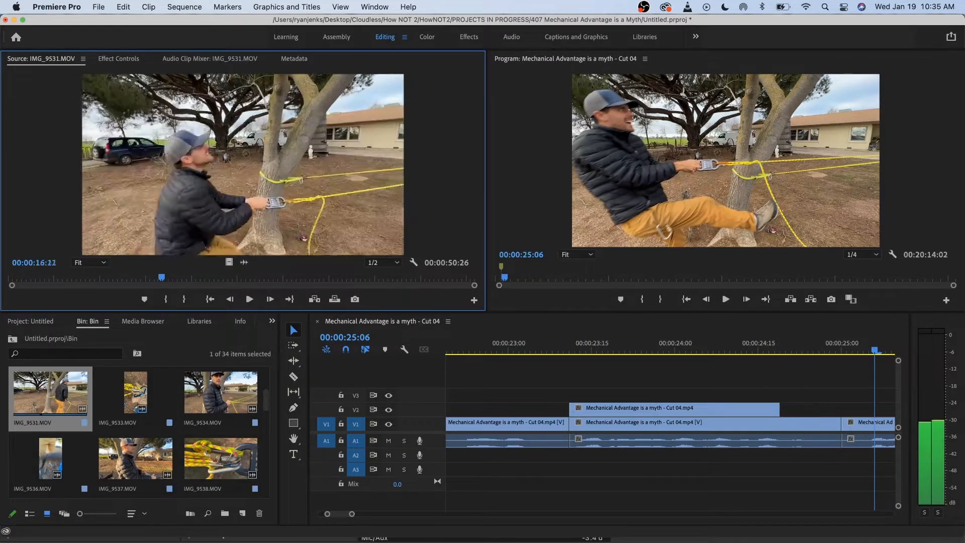
pyautogui.press('l')
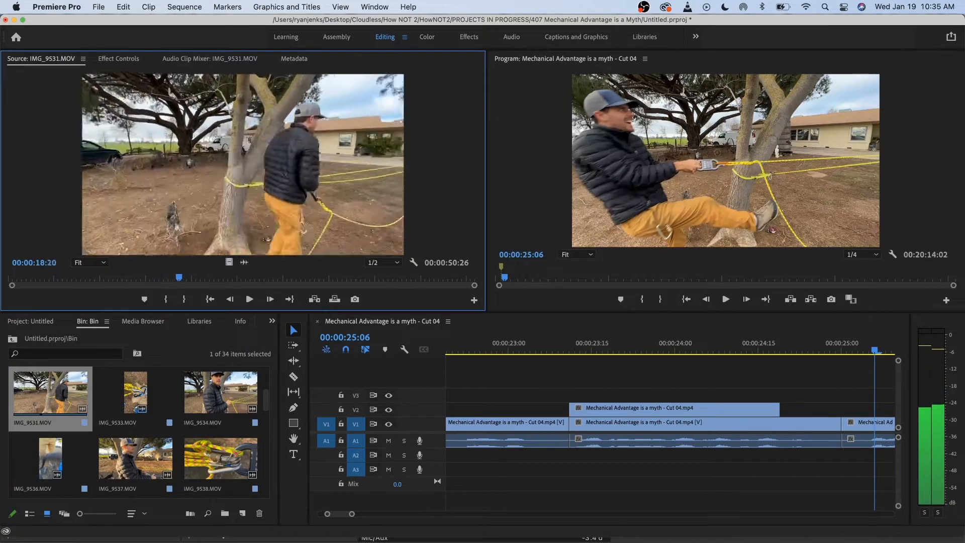
pyautogui.press('j')
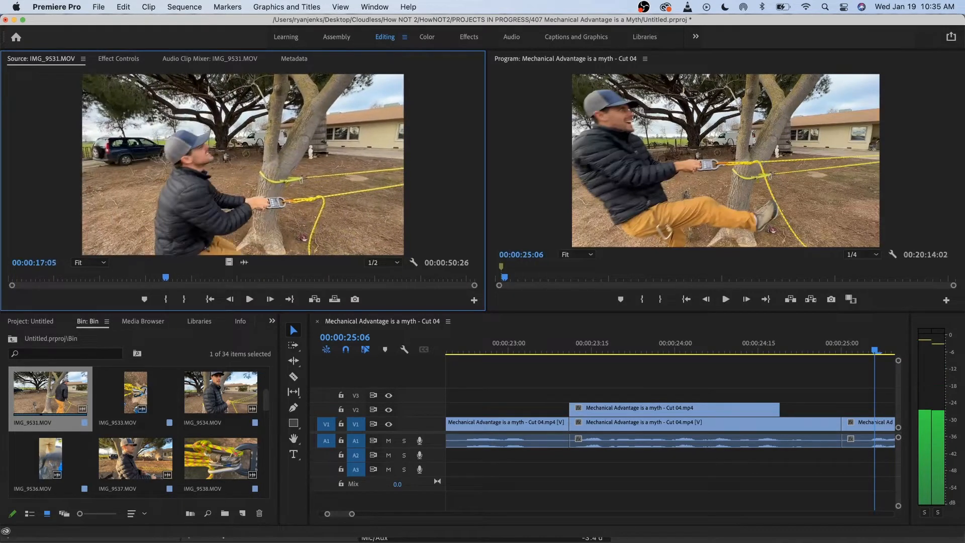
pyautogui.press('k')
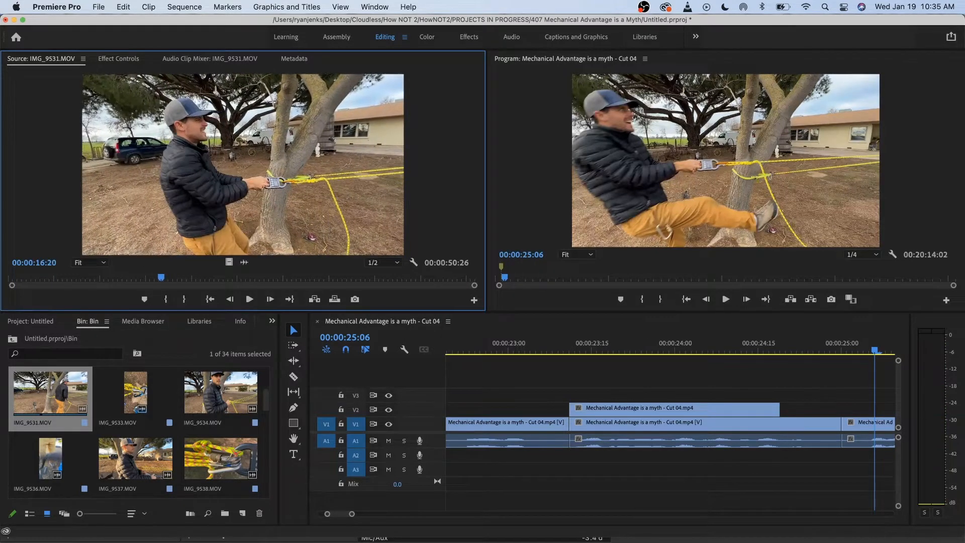
pyautogui.press('i')
pyautogui.press('l')
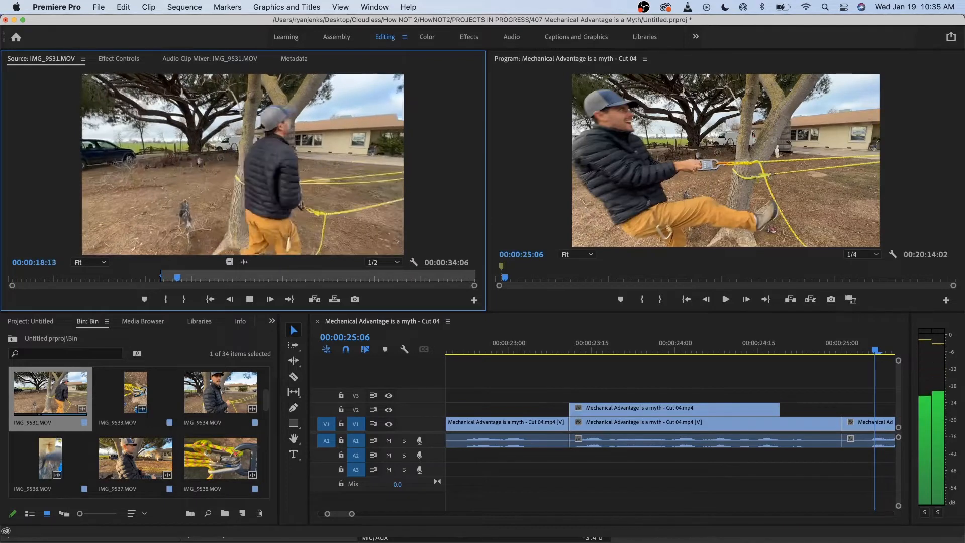
pyautogui.press('k')
pyautogui.press('o')
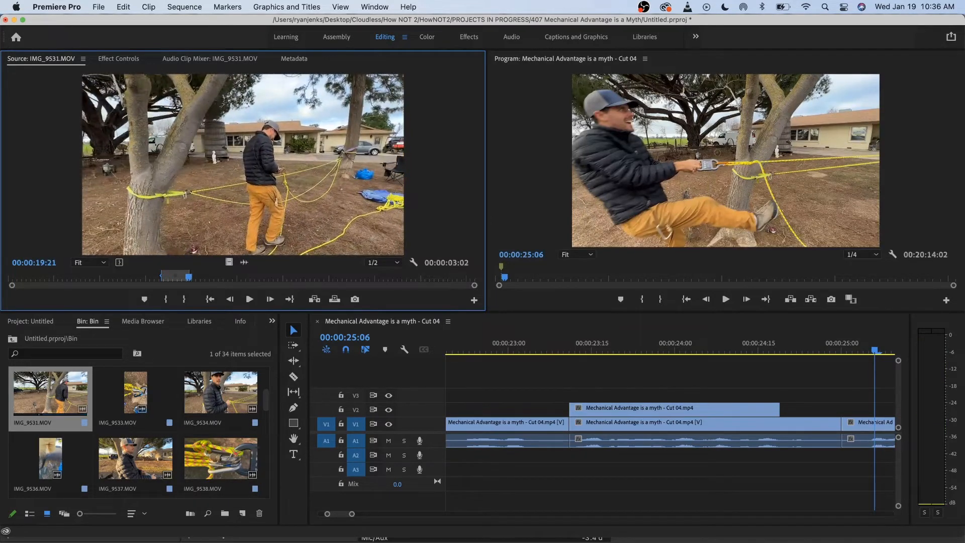
# - Place only the video of the marked IMG_9531.MOV range on V2 at 00:00:23:11, overwriting the copy, and play it
pyautogui.moveTo(229, 262); pyautogui.dragTo(569, 409)
pyautogui.scroll(-2, 569, 409)
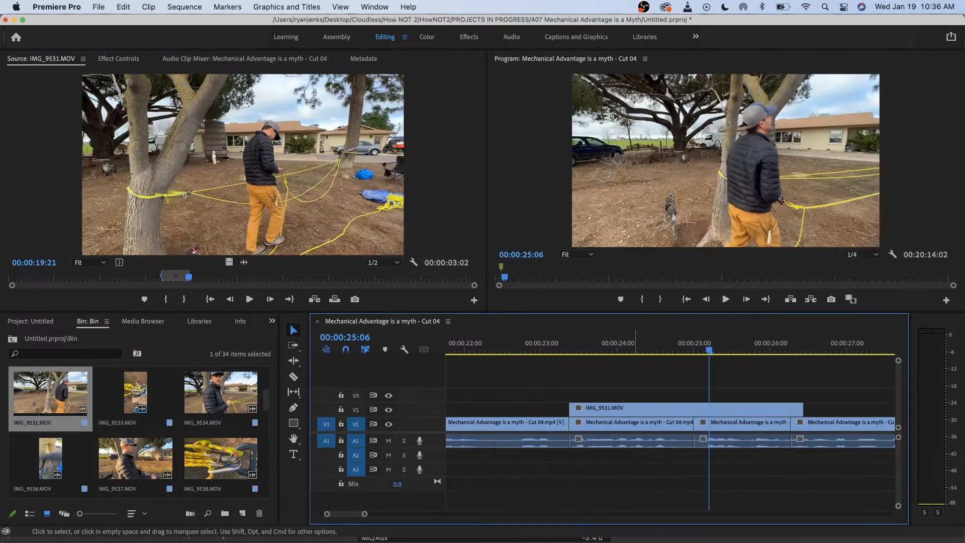
pyautogui.click(534, 343)
pyautogui.press('space')
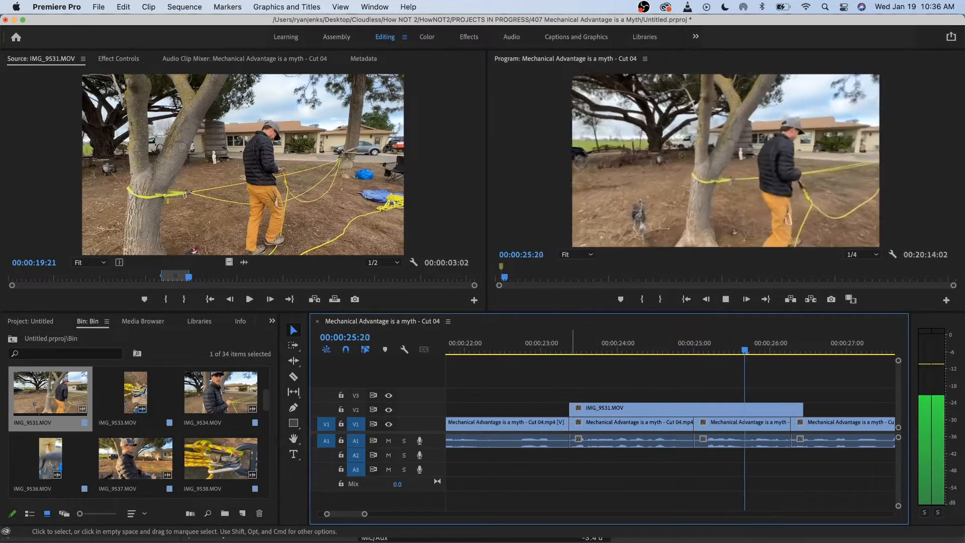
pyautogui.press('space')
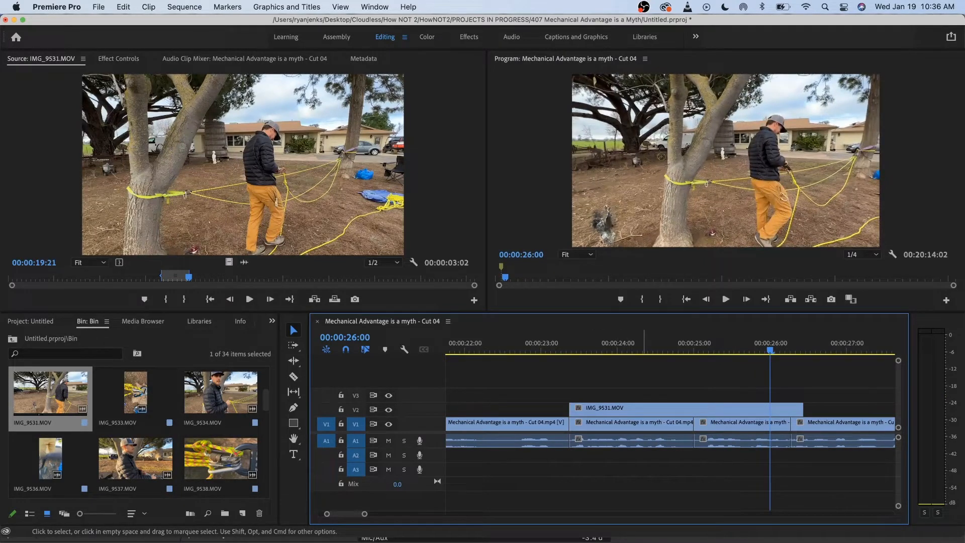
# - Move the IMG_9531.MOV overlay earlier on V2 to start at 00:00:22:19 and play it through to 00:00:25:09
pyautogui.moveTo(561, 343); pyautogui.dragTo(505, 343)
pyautogui.scroll(-2, 656, 422)
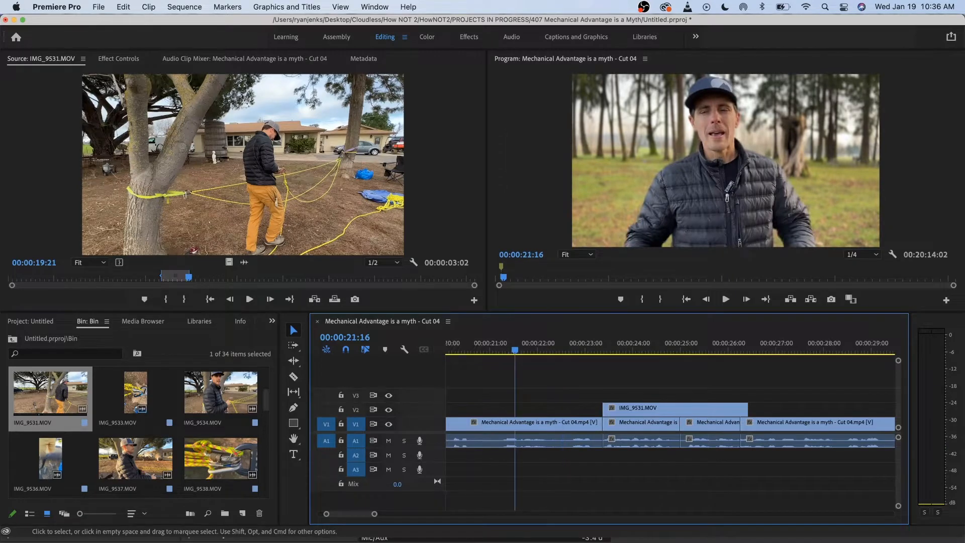
pyautogui.press('space')
pyautogui.press('space')
pyautogui.moveTo(653, 409); pyautogui.dragTo(618, 409)
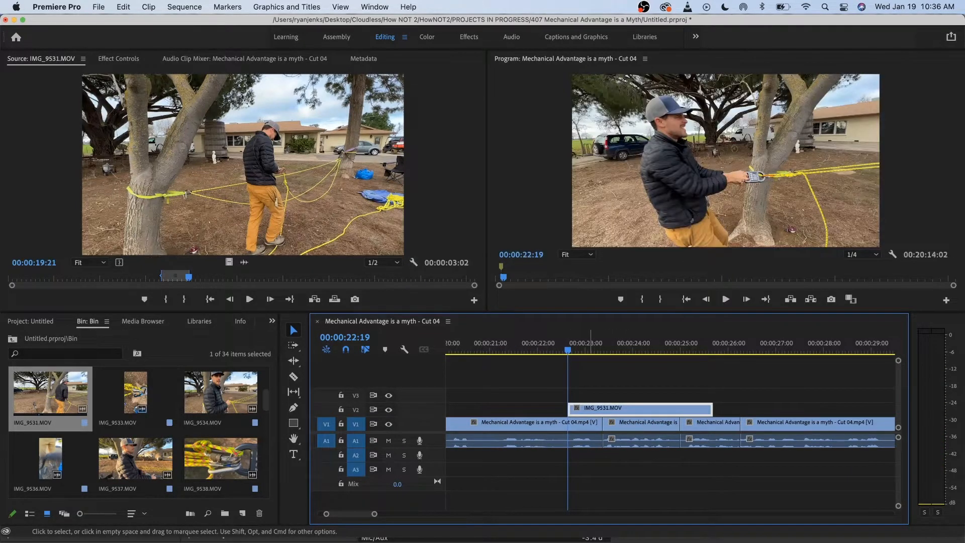
pyautogui.press('space')
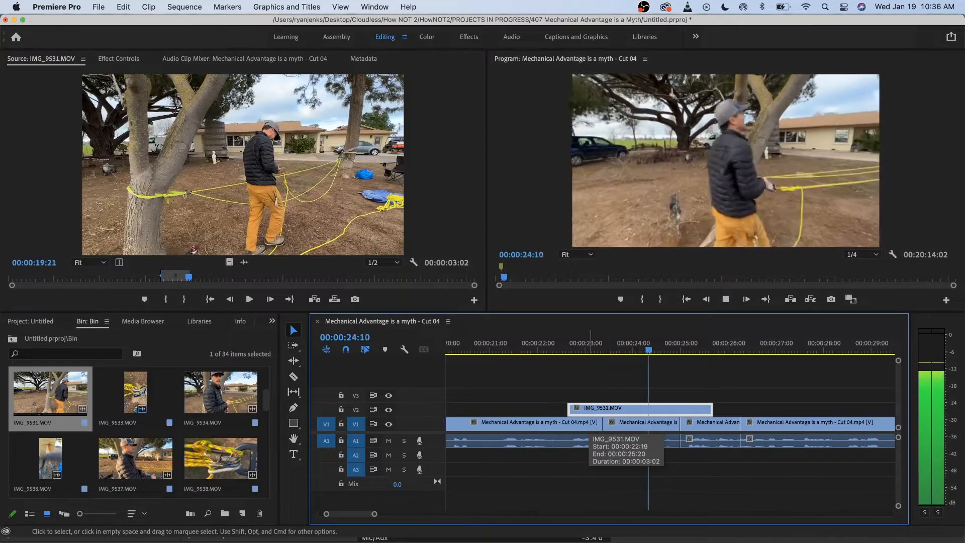
pyautogui.press('space')
pyautogui.press('=')
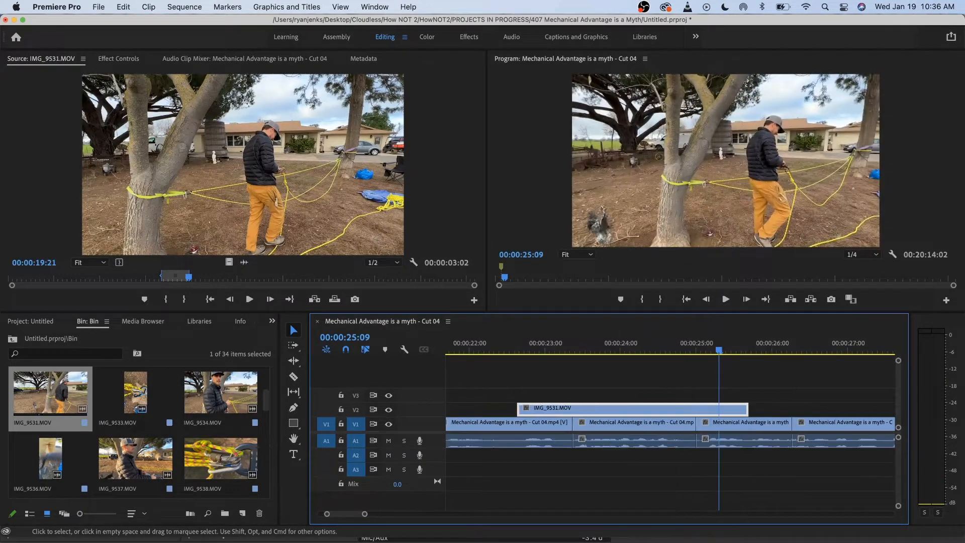
# - Trim the end of the IMG_9531.MOV overlay on V2 back to the V1 cut just before 00:00:25:00 and play up to it
pyautogui.moveTo(748, 409); pyautogui.dragTo(694, 409)
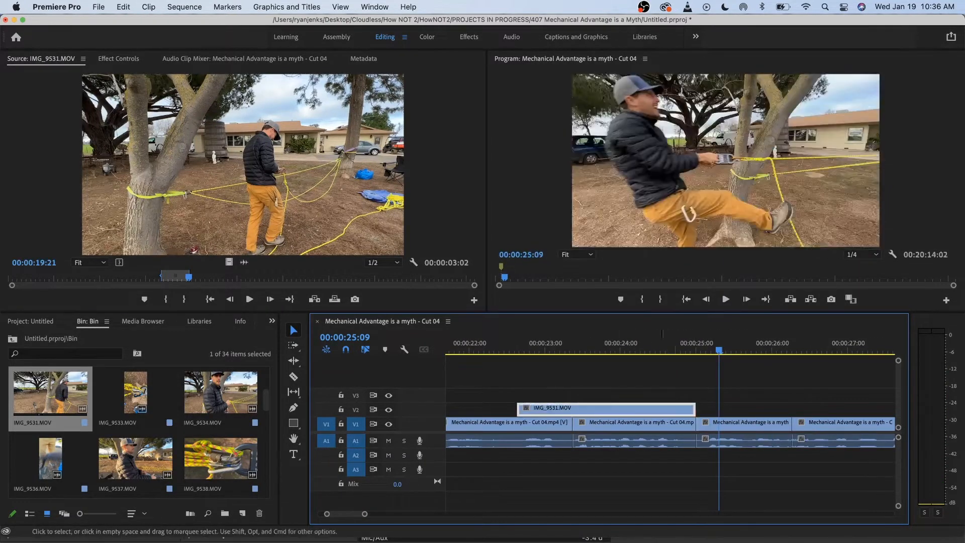
pyautogui.moveTo(718, 350); pyautogui.dragTo(675, 350)
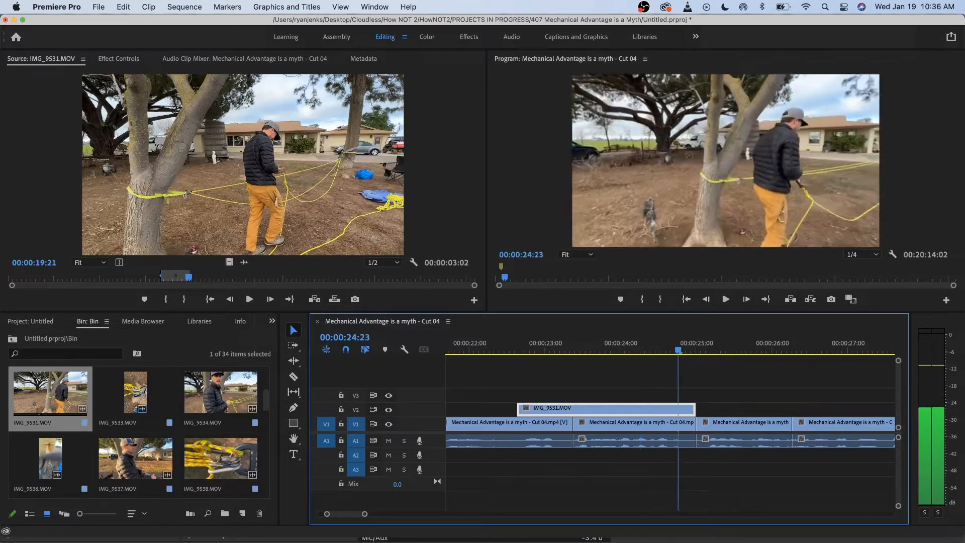
pyautogui.hscroll(5, 671, 427)
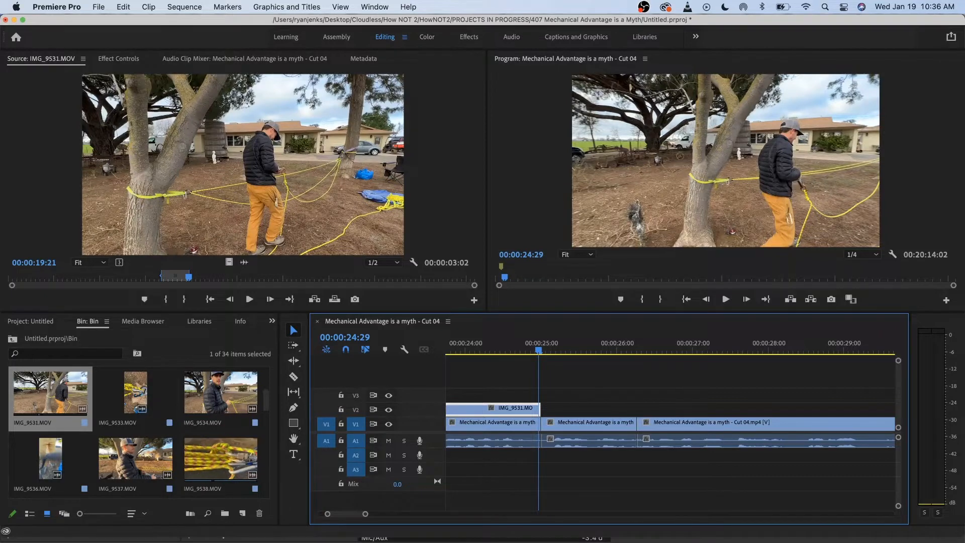
# - Play the sequence beyond the IMG_9531.MOV overlay to 00:00:33:27 and return the playhead to 00:00:24:26
pyautogui.press('space')
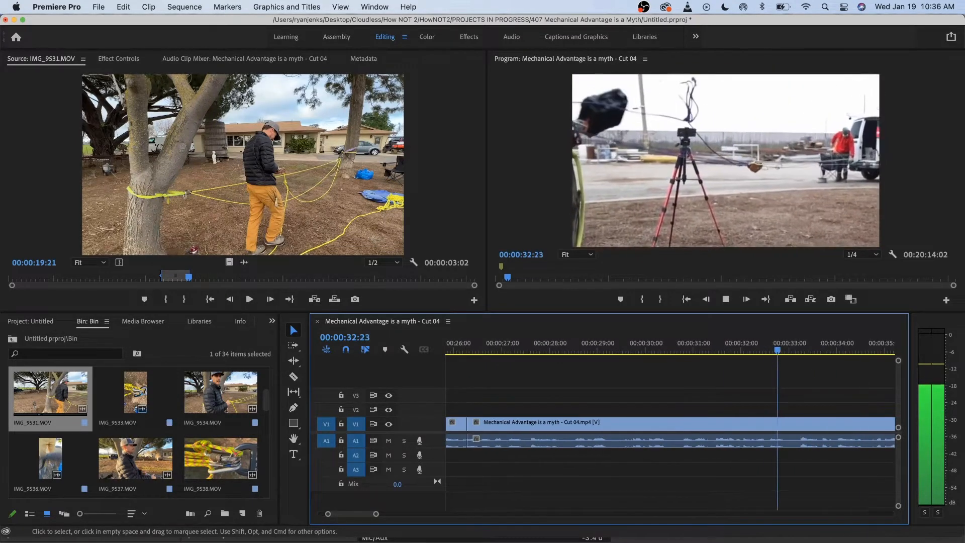
pyautogui.press('space')
pyautogui.hscroll(-3, 670, 407)
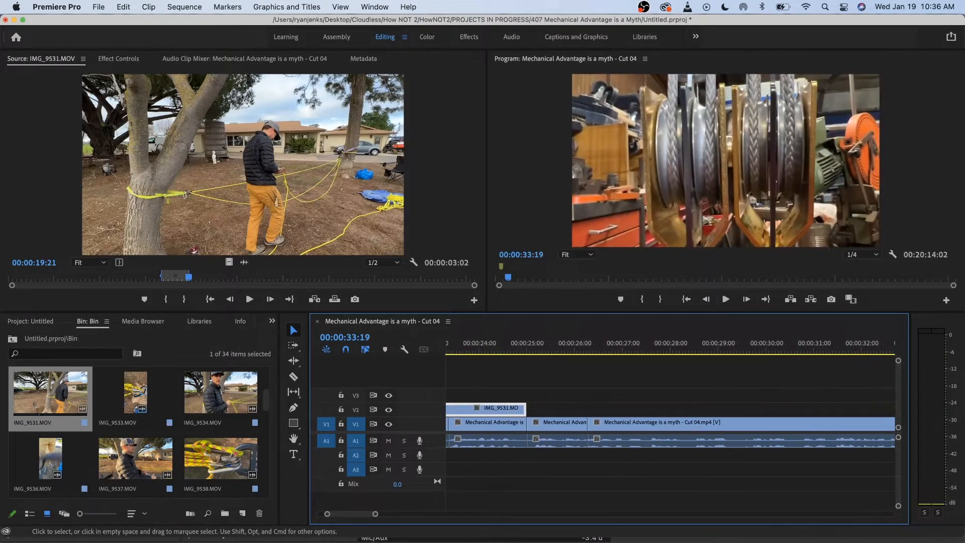
pyautogui.press('space')
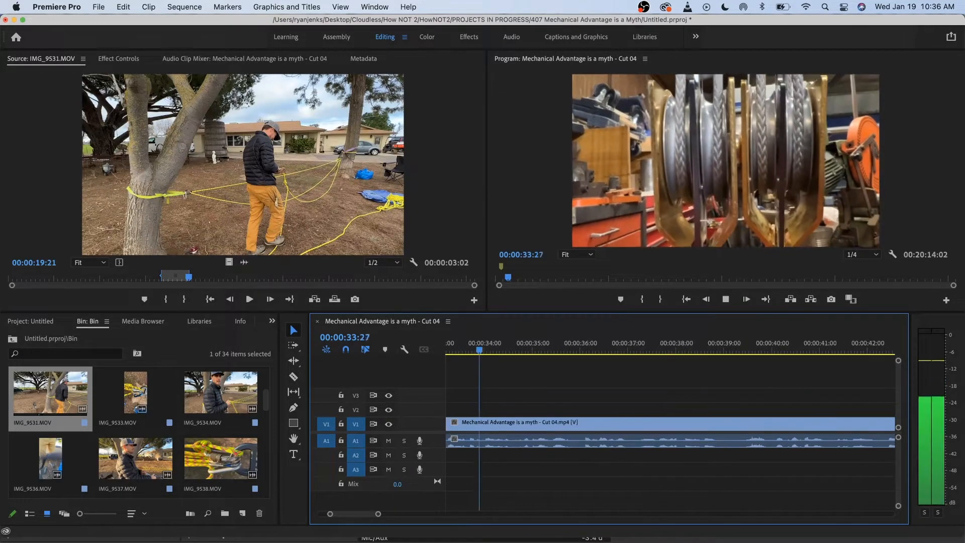
pyautogui.press('space')
pyautogui.press('-')
pyautogui.press('-')
pyautogui.hscroll(-2, 670, 425)
pyautogui.moveTo(550, 343); pyautogui.dragTo(557, 344)
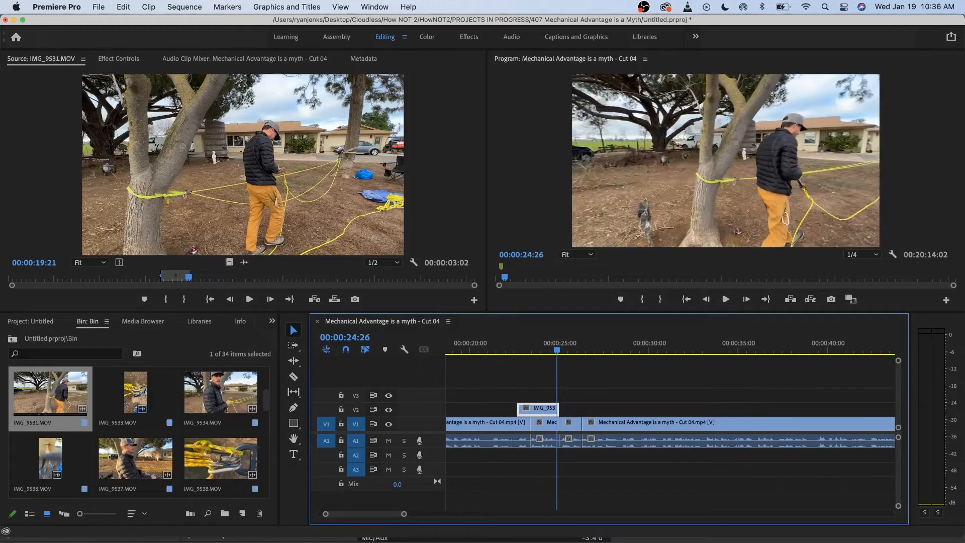
# - Browse the footage bin for the next overlay shot, previewing IMG_9533.MOV, IMG_9531.MOV, broll.MOV and IMG_9545.MOV
pyautogui.doubleClick(135, 397)
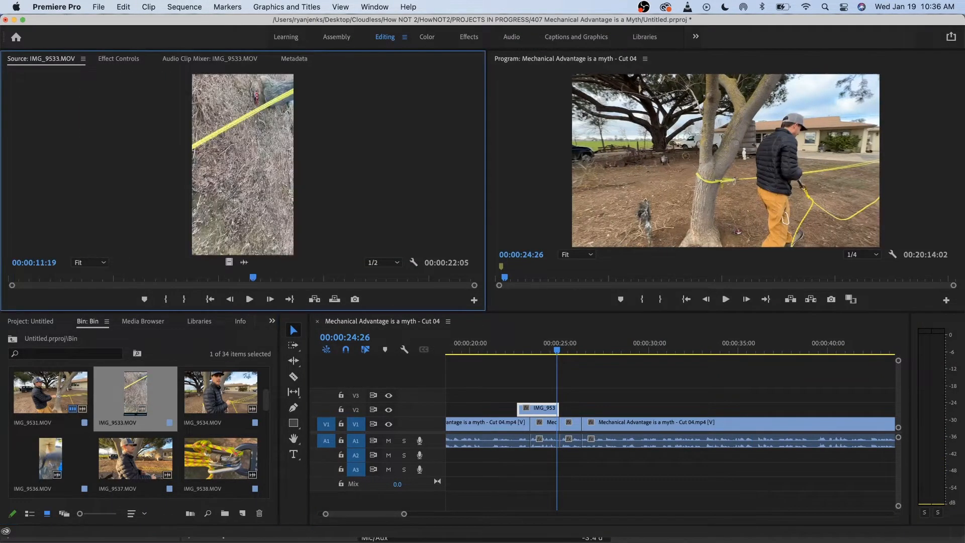
pyautogui.doubleClick(41, 397)
pyautogui.scroll(3, 136, 397)
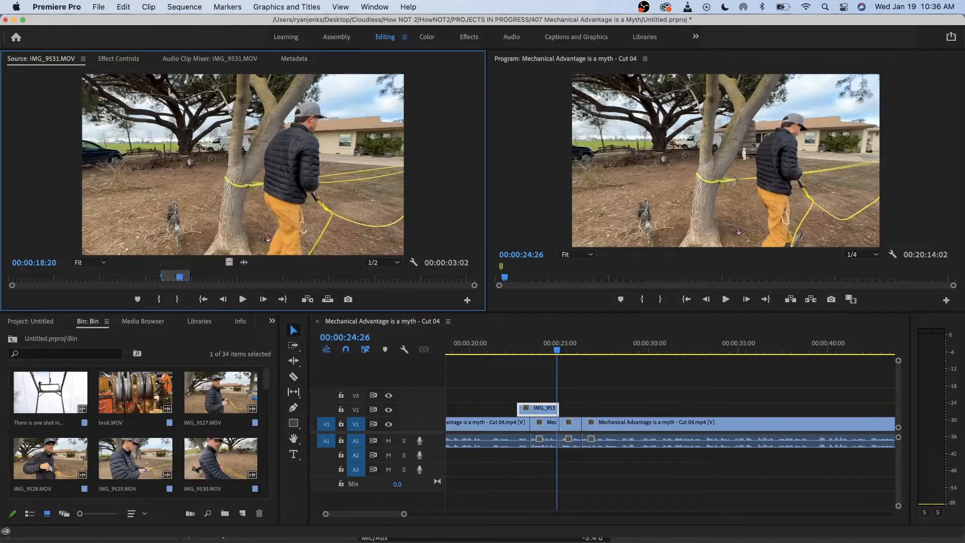
pyautogui.doubleClick(145, 397)
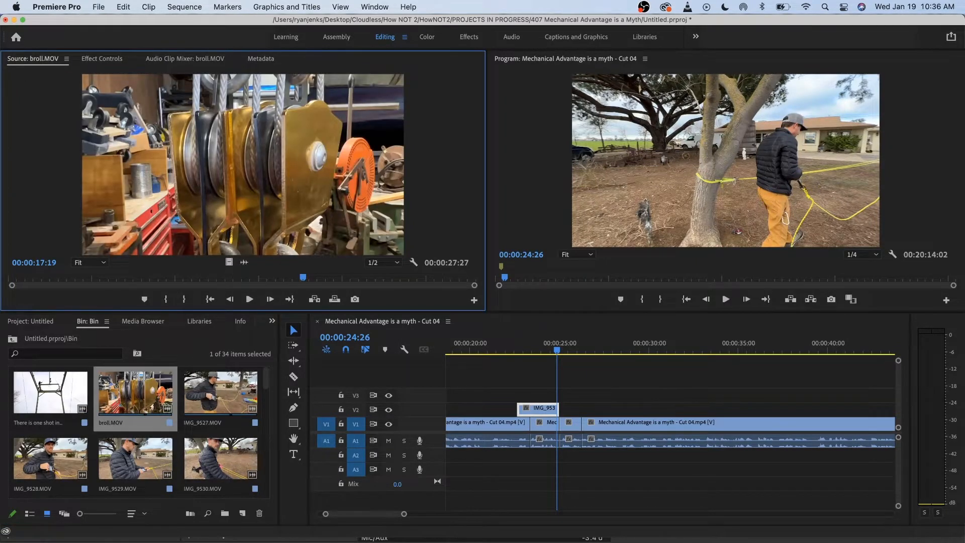
pyautogui.scroll(-5, 221, 438)
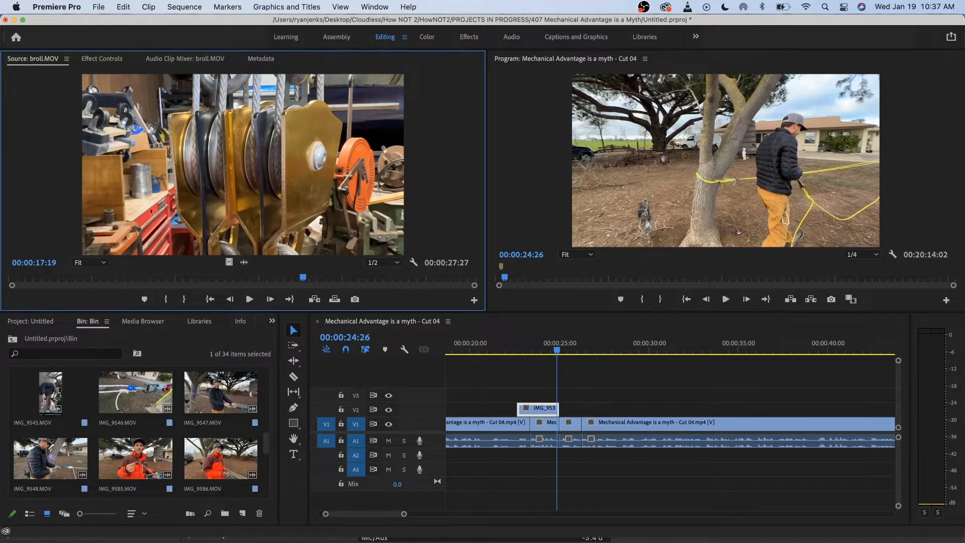
pyautogui.doubleClick(50, 394)
pyautogui.scroll(1, 135, 433)
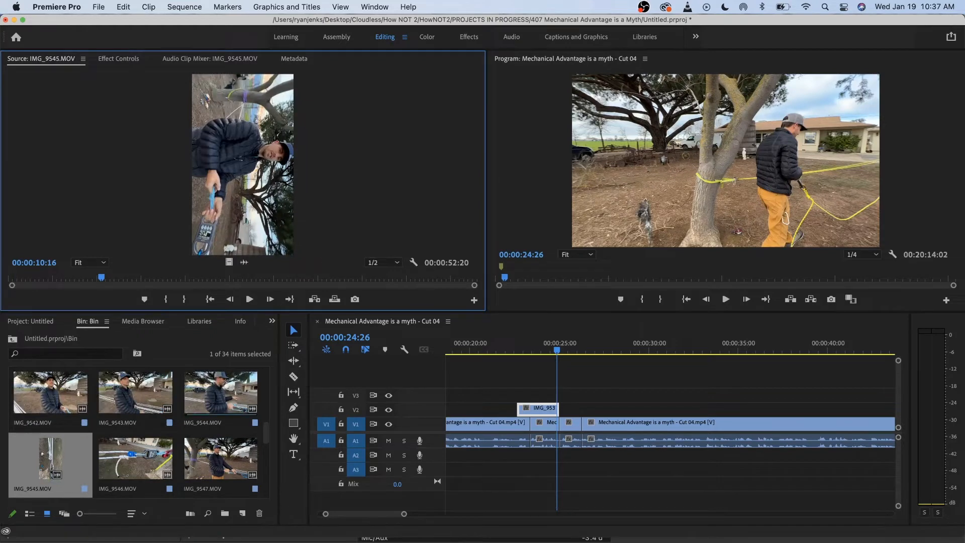
pyautogui.scroll(2, 136, 433)
pyautogui.scroll(-2, 136, 433)
pyautogui.scroll(2, 135, 432)
pyautogui.scroll(-1, 136, 432)
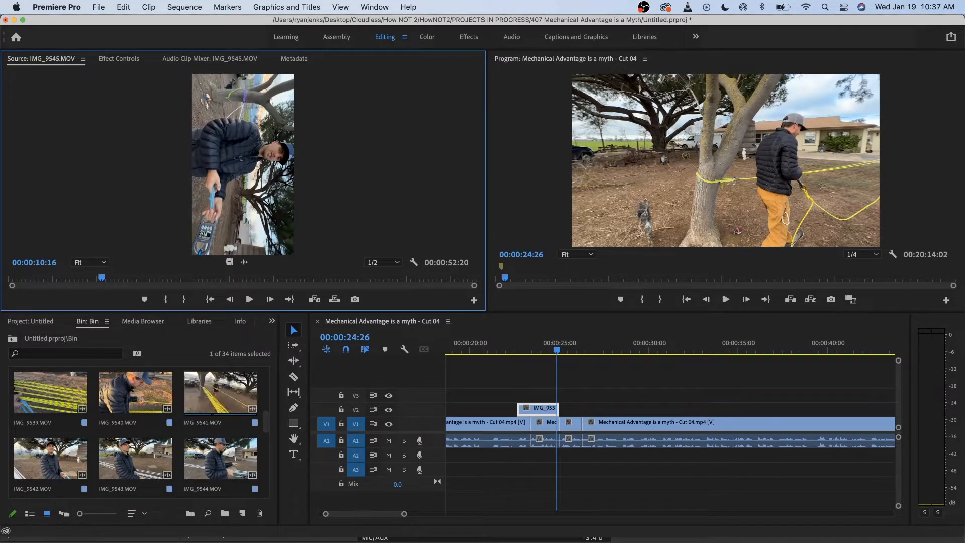
# - Open IMG_9541.MOV in the Source monitor and find a 00:00:02:24 range of the rope pulley system ending at 00:00:29:05
pyautogui.doubleClick(221, 392)
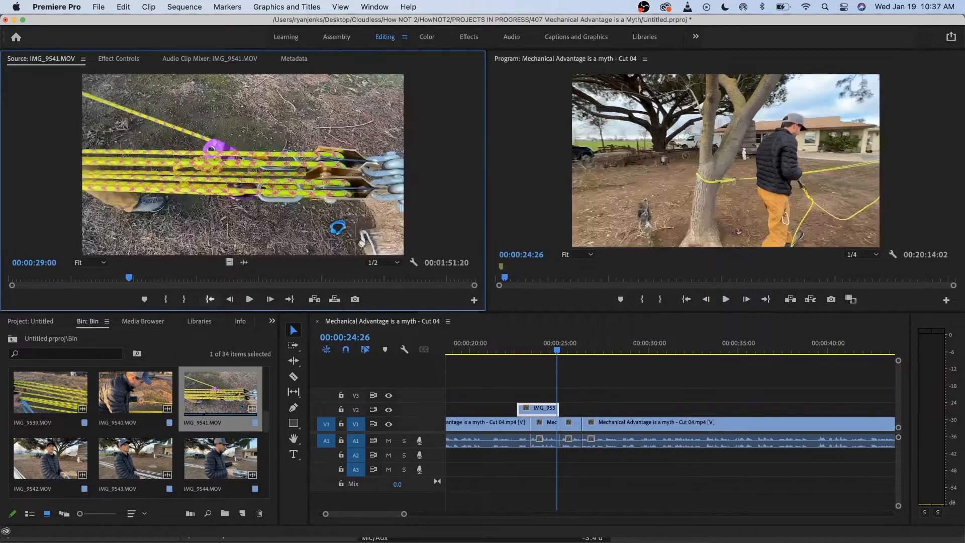
pyautogui.moveTo(129, 277); pyautogui.dragTo(79, 277)
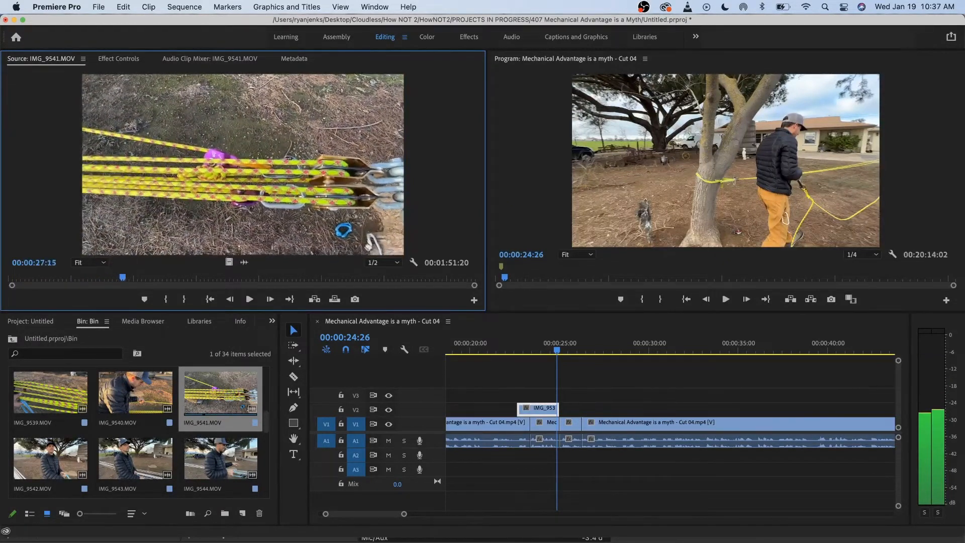
pyautogui.press('i')
pyautogui.press('space')
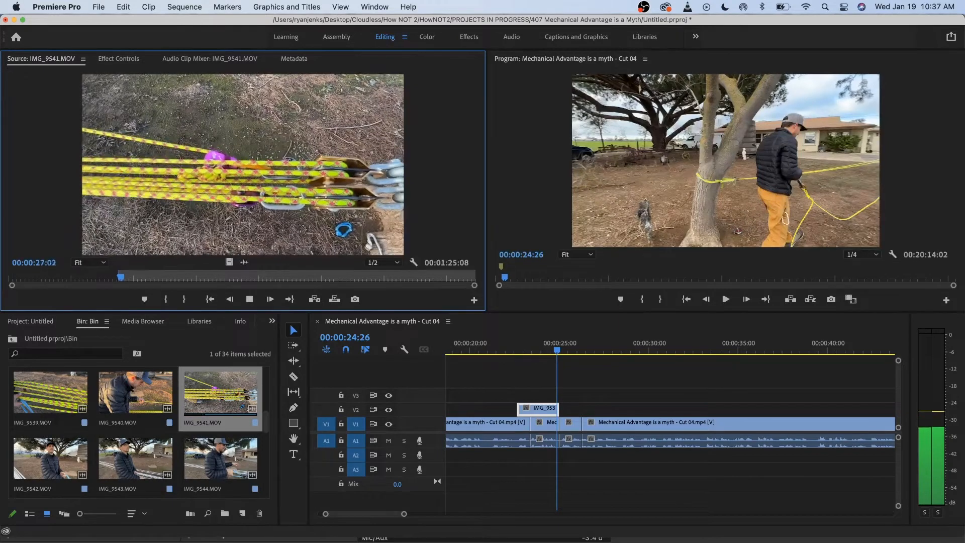
pyautogui.press('space')
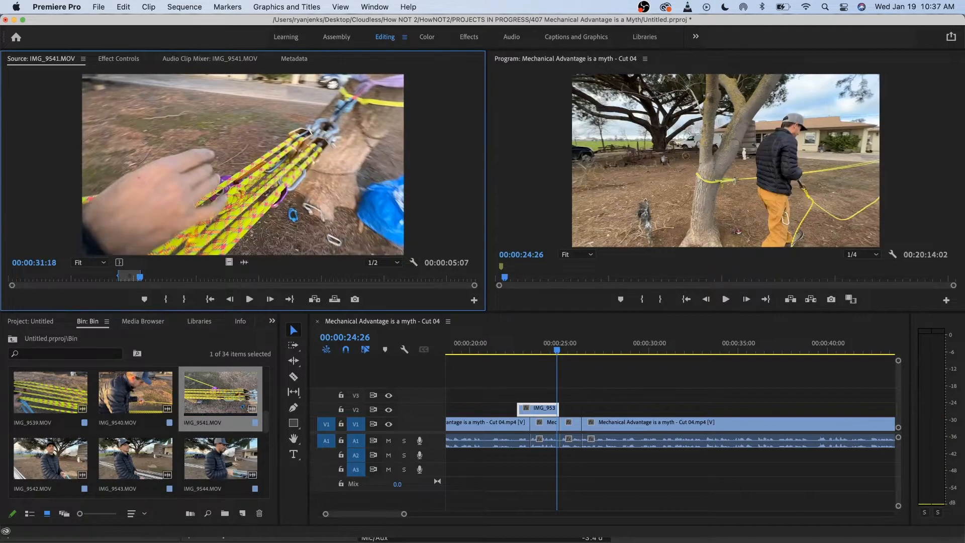
pyautogui.press('j')
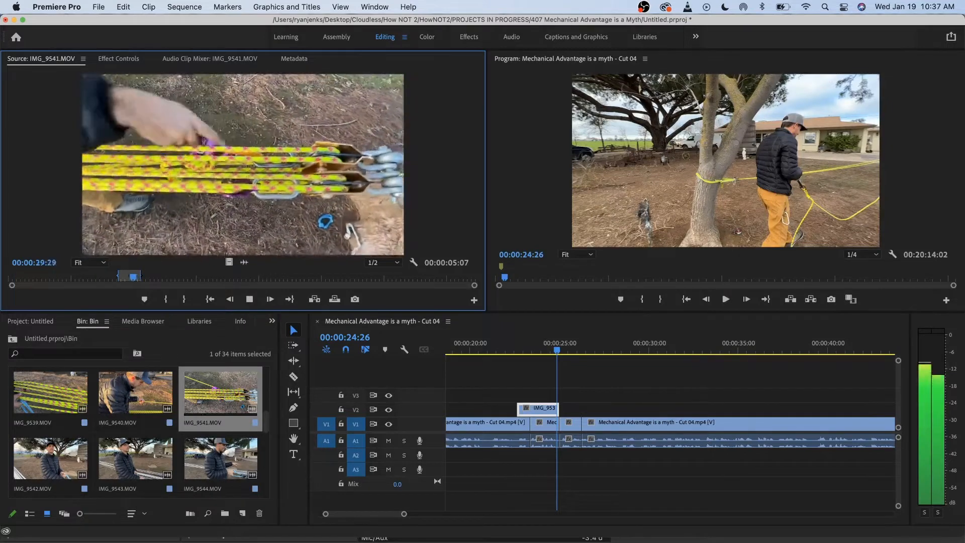
pyautogui.press('k')
pyautogui.press('j')
pyautogui.press('k')
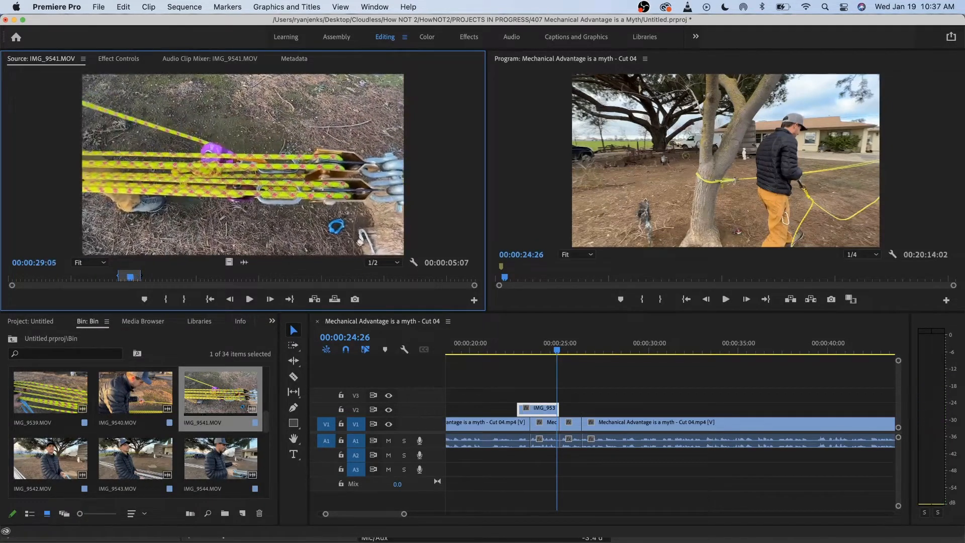
# - Place only the video of the marked IMG_9541.MOV range on V2 directly after the IMG_9531.MOV overlay and play across it
pyautogui.moveTo(229, 263); pyautogui.dragTo(582, 408)
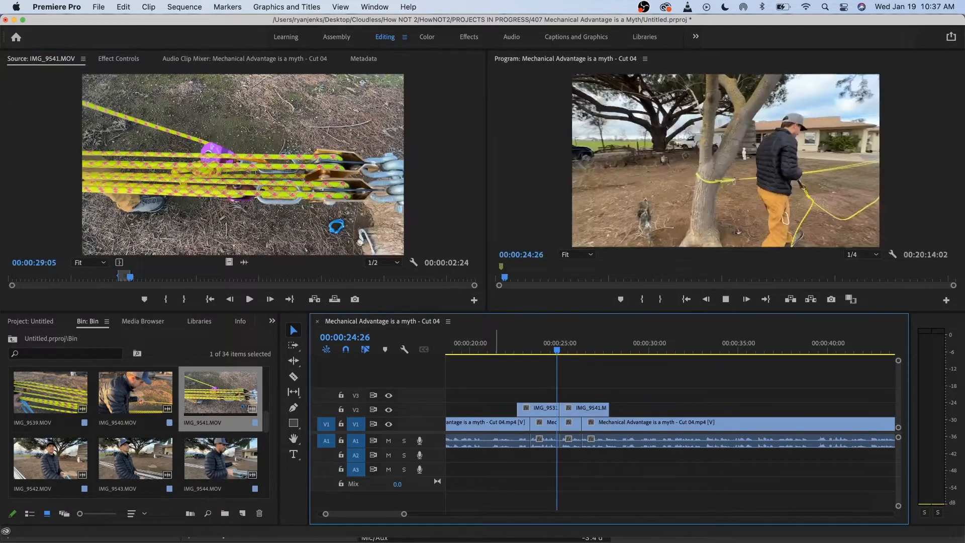
pyautogui.scroll(-3, 565, 412)
pyautogui.scroll(4, 565, 412)
pyautogui.scroll(1, 562, 412)
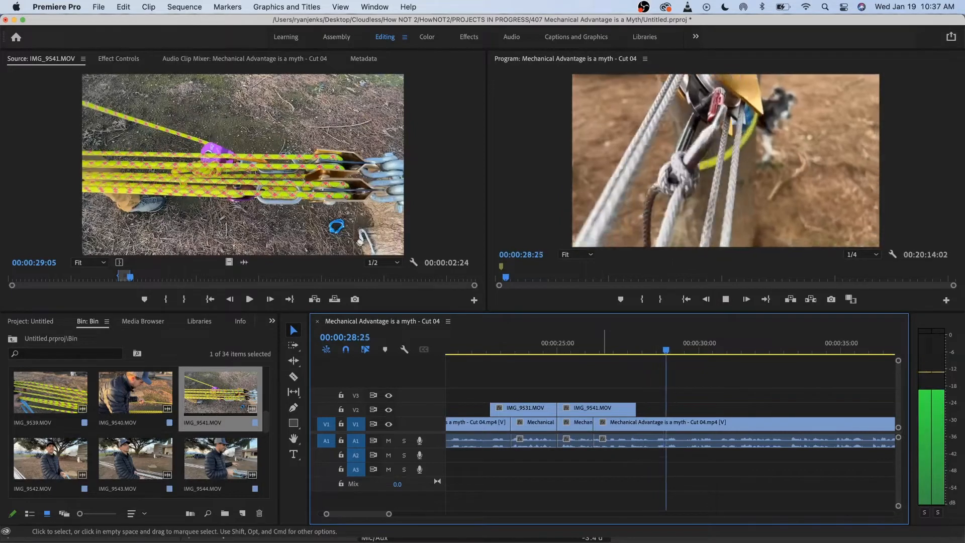
pyautogui.press('space')
# - Replay the end of the IMG_9541.MOV overlay from 00:00:27:00 and examine the V1 pulley footage up to about 00:00:29:04
pyautogui.click(613, 343)
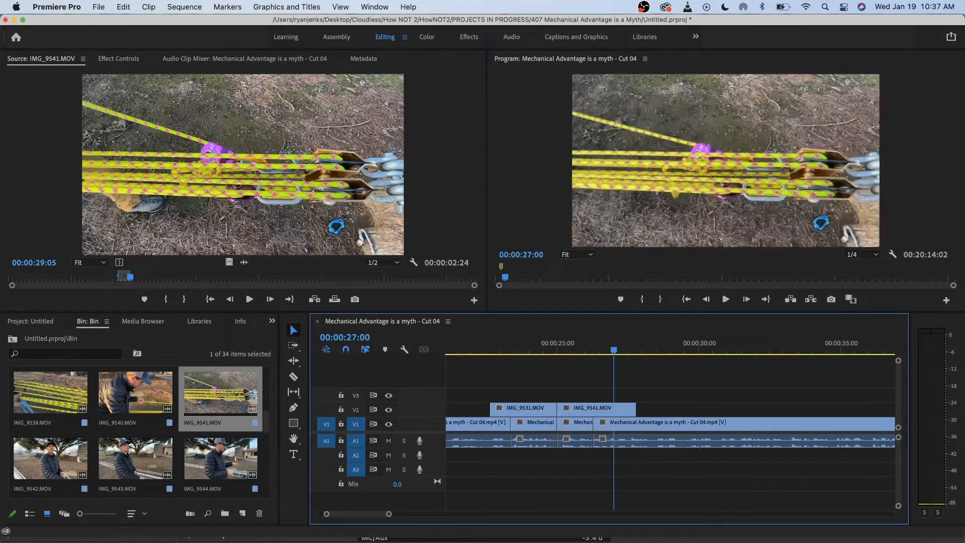
pyautogui.press('space')
pyautogui.press('space')
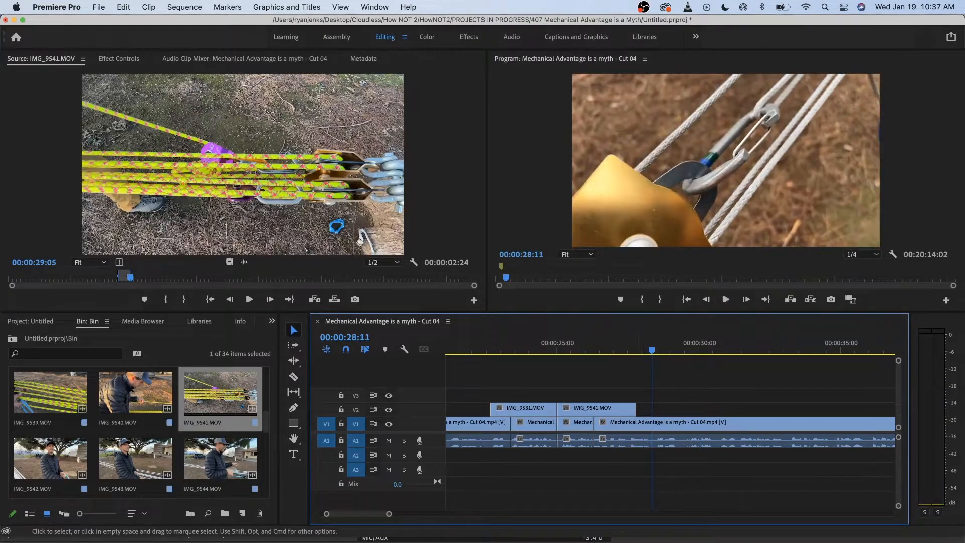
pyautogui.press('Right')
pyautogui.press('Right')
pyautogui.press('Right')
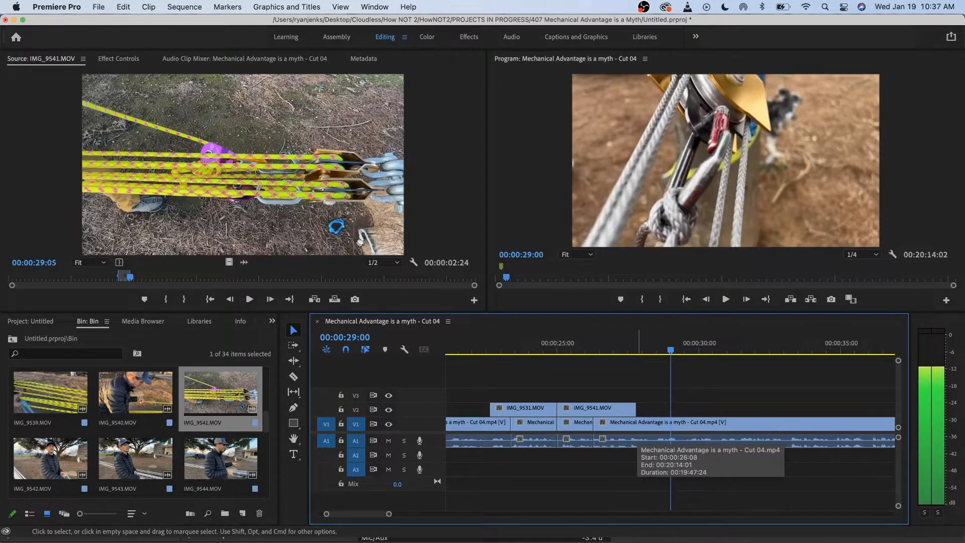
pyautogui.press('Left')
pyautogui.press('Left')
pyautogui.press('Left')
pyautogui.press('Up')
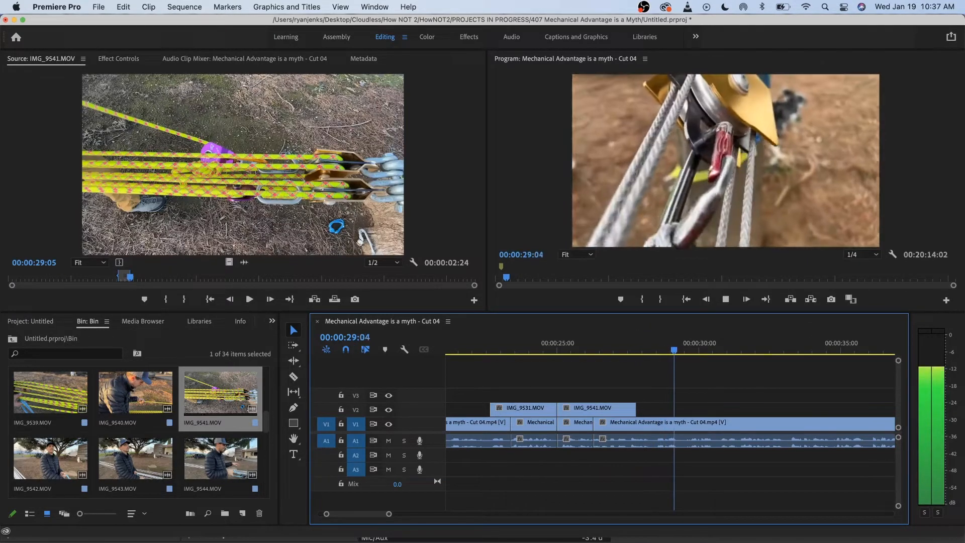
pyautogui.press('space')
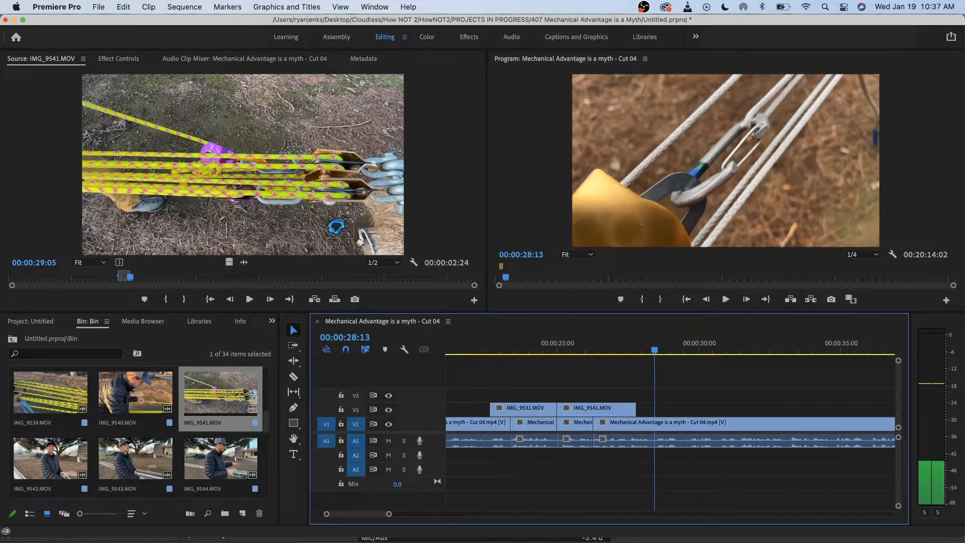
# - Review the change from the IMG_9541.MOV overlay to the V1 pulley shot from 00:00:27:22 through 00:00:30:14
pyautogui.press('Left')
pyautogui.press('Left')
pyautogui.press('Left')
pyautogui.press('Left')
pyautogui.press('Left')
pyautogui.press('Left')
pyautogui.press('Left')
pyautogui.press('Left')
pyautogui.press('Left')
pyautogui.press('Left')
pyautogui.press('Left')
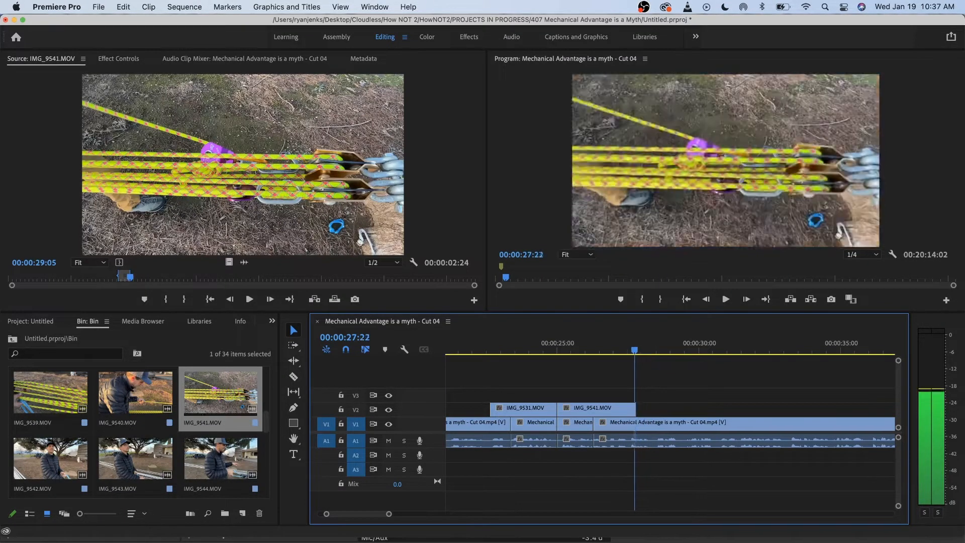
pyautogui.press('space')
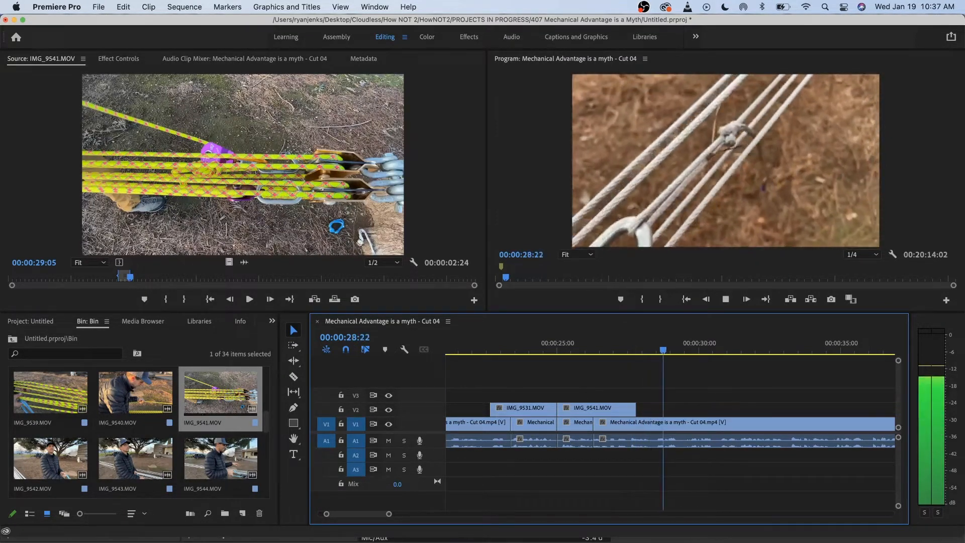
pyautogui.press('space')
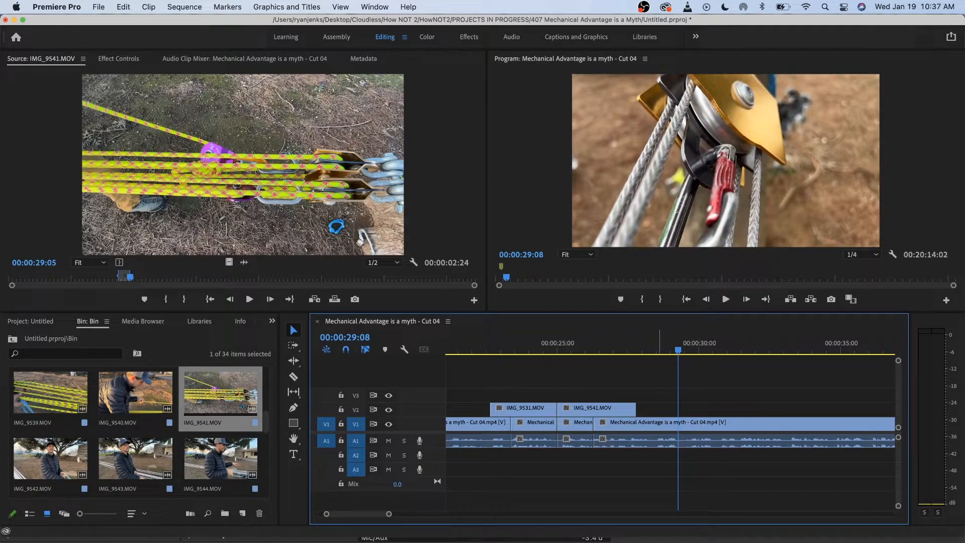
pyautogui.click(657, 342)
pyautogui.moveTo(664, 349); pyautogui.dragTo(654, 349)
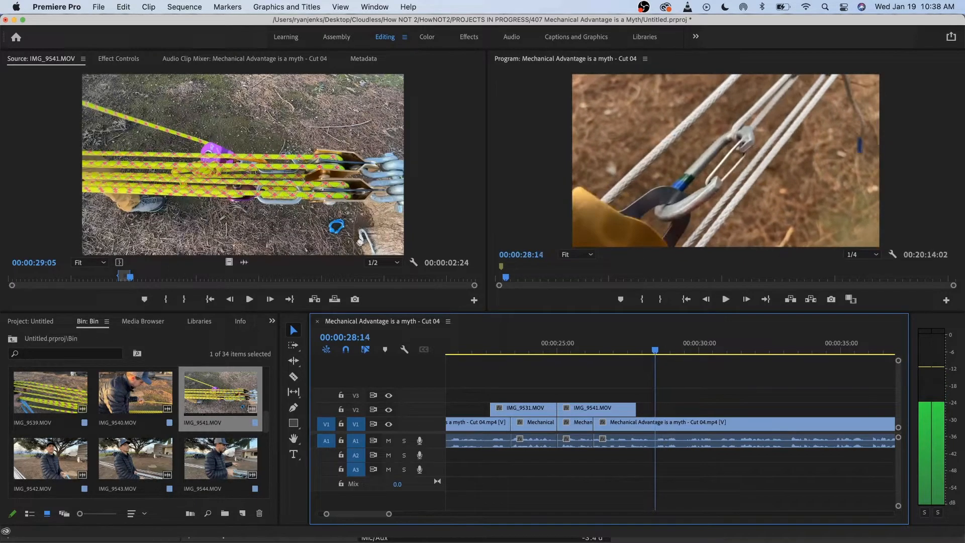
pyautogui.press('j')
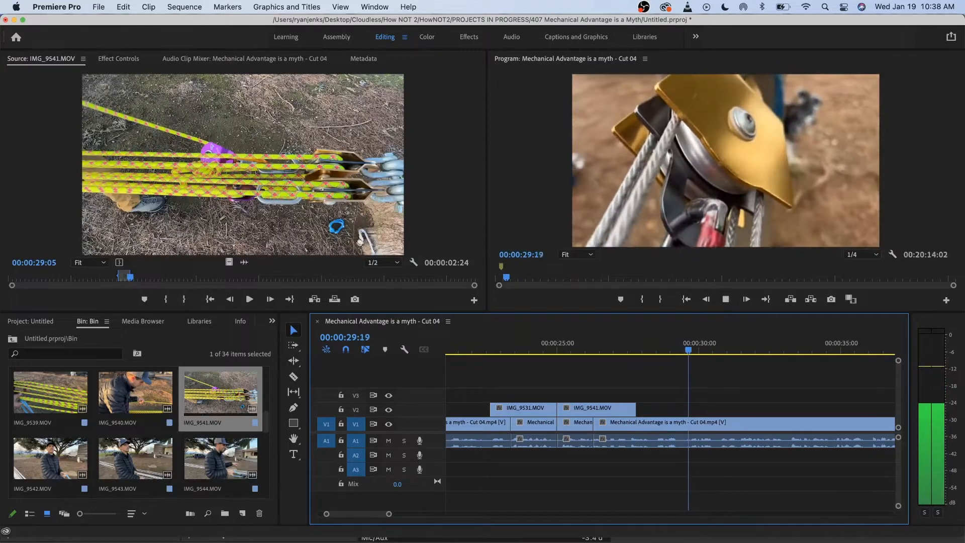
pyautogui.press('k')
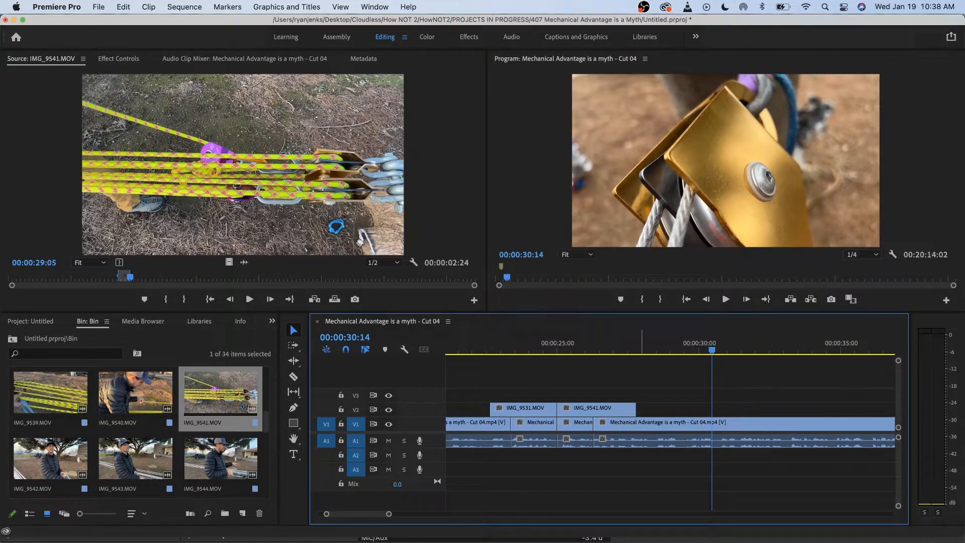
# - Try shortening the end of the IMG_9541.MOV overlay on V2 by about one second
pyautogui.click(640, 341)
pyautogui.moveTo(640, 342); pyautogui.dragTo(604, 341)
pyautogui.moveTo(635, 408); pyautogui.dragTo(603, 407)
# - Extend the end of the IMG_9541.MOV overlay on V2 to 00:00:27:17 and play both overlays through to 00:00:34:01
pyautogui.press('space')
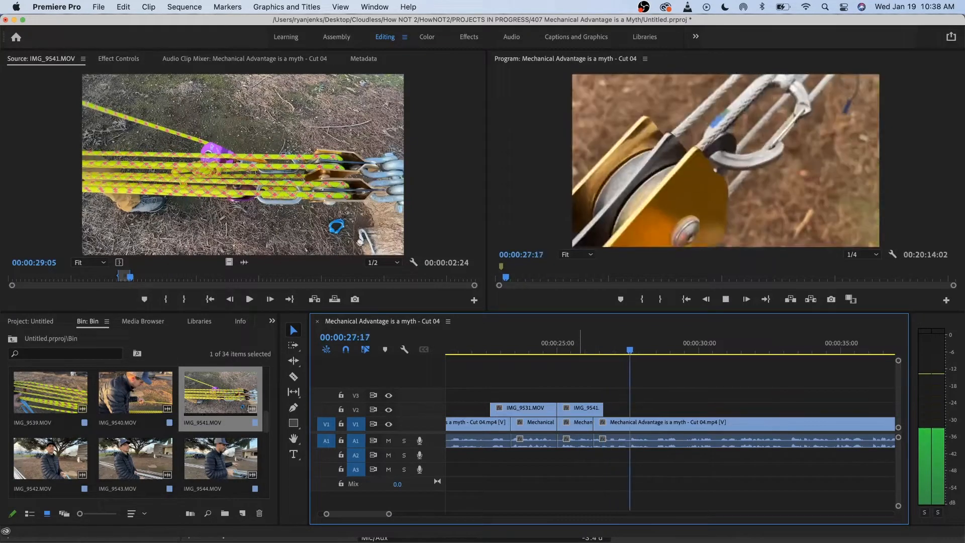
pyautogui.press('space')
pyautogui.press('Left')
pyautogui.press('Left')
pyautogui.press('Left')
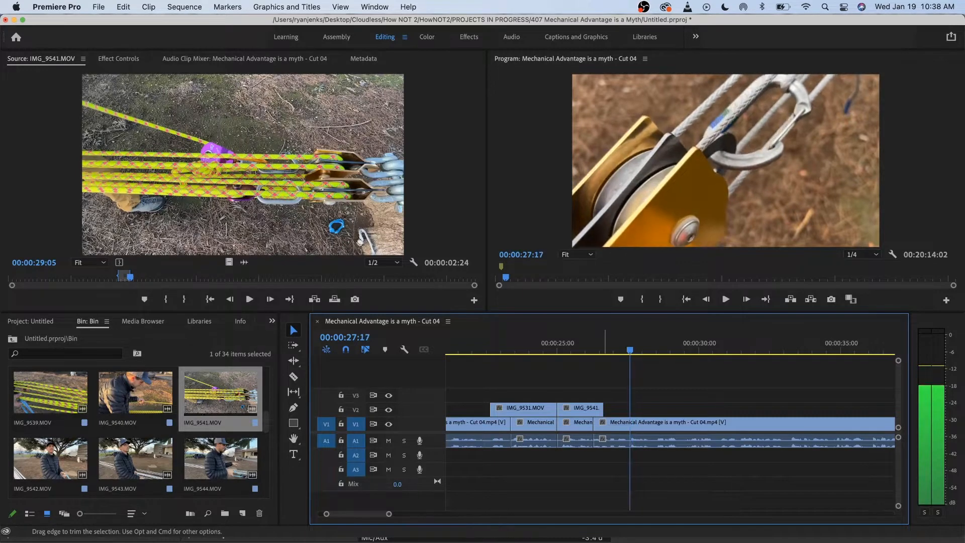
pyautogui.moveTo(602, 408); pyautogui.dragTo(629, 408)
pyautogui.click(531, 343)
pyautogui.press('space')
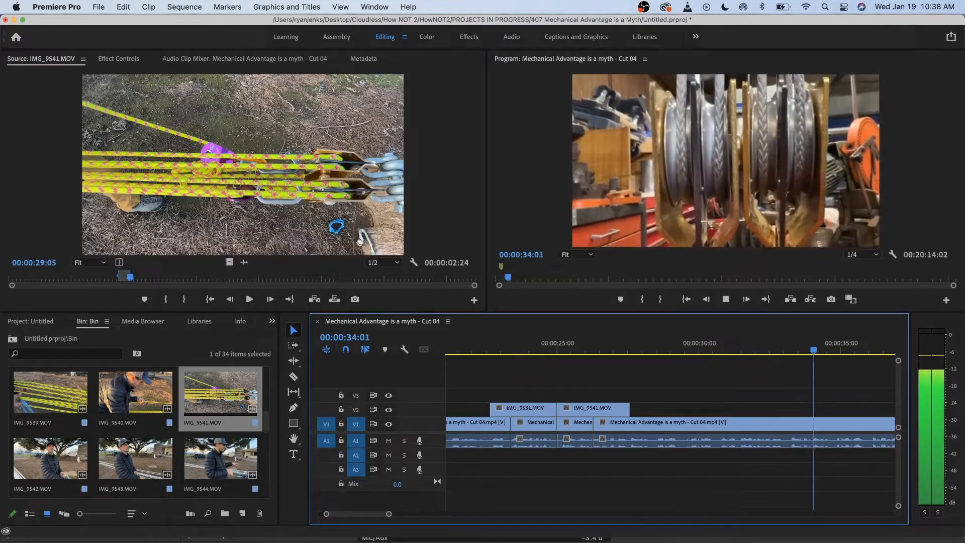
# - Play the V1 pulley footage up to 00:00:39:11 and replay it from 00:00:33:18 to 00:00:36:00
pyautogui.press('-')
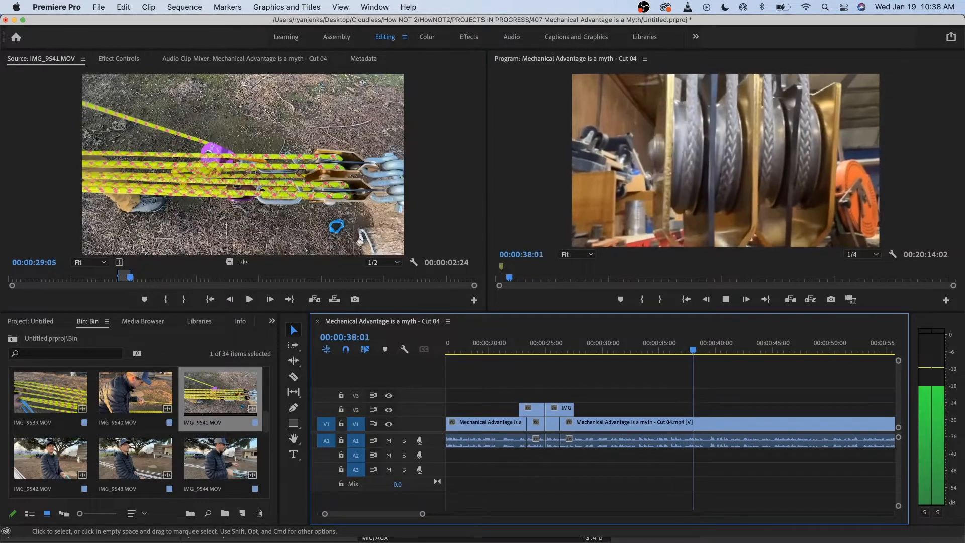
pyautogui.press('space')
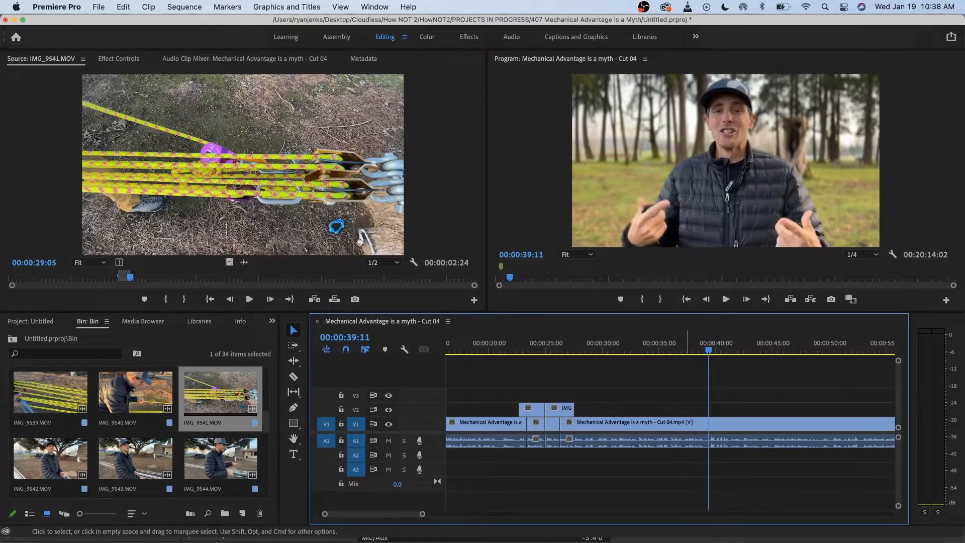
pyautogui.click(685, 342)
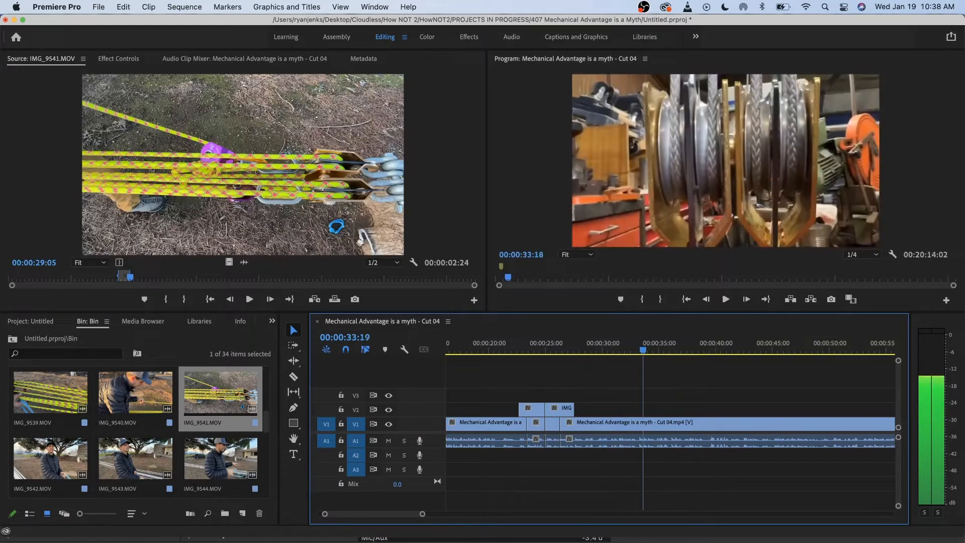
pyautogui.press('space')
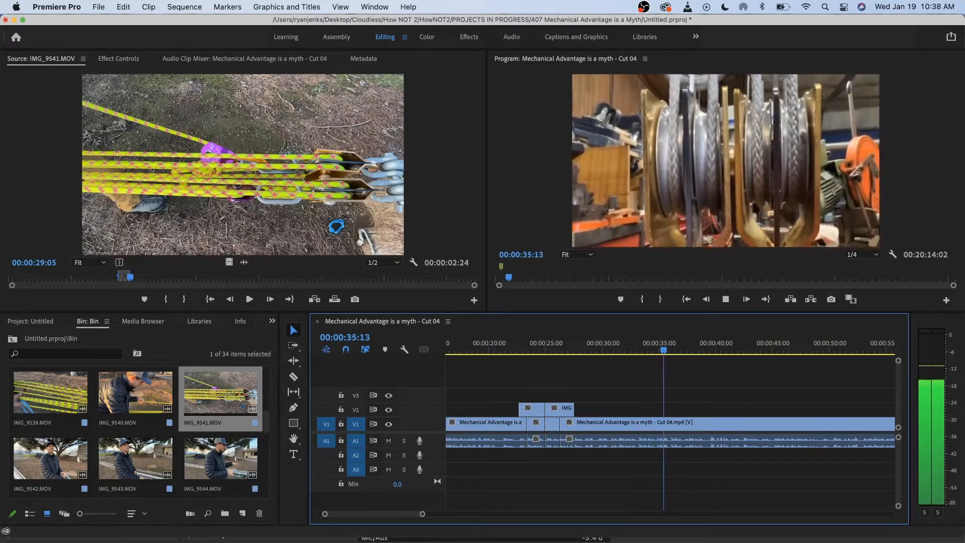
pyautogui.press('space')
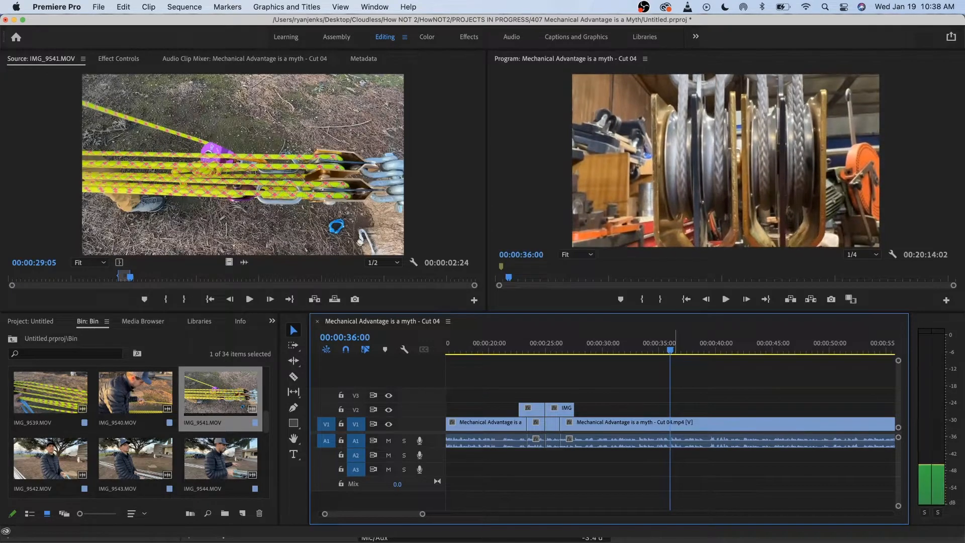
# - Select the long V1 clip and add a series of clip markers from 00:00:35:28 to about 00:00:38:00 during playback
pyautogui.click(678, 423)
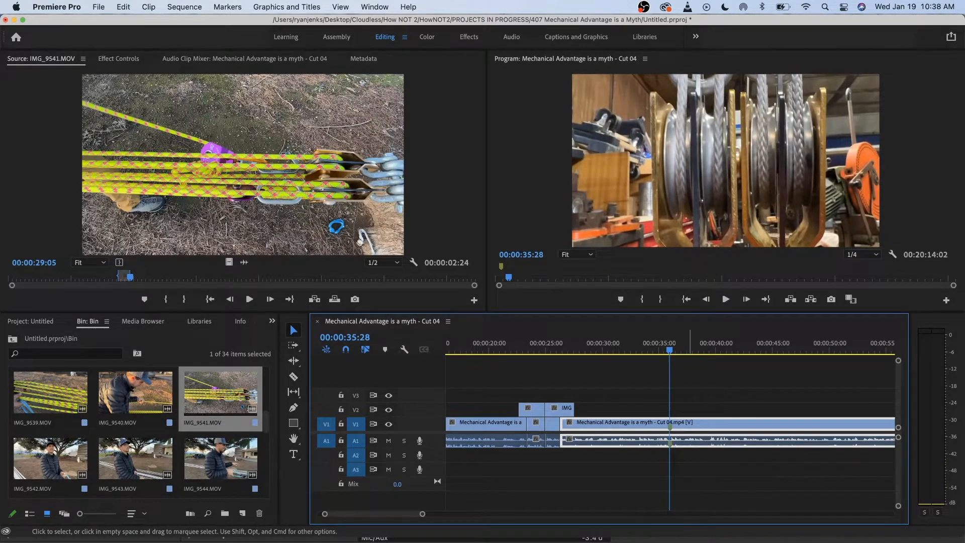
pyautogui.press('space')
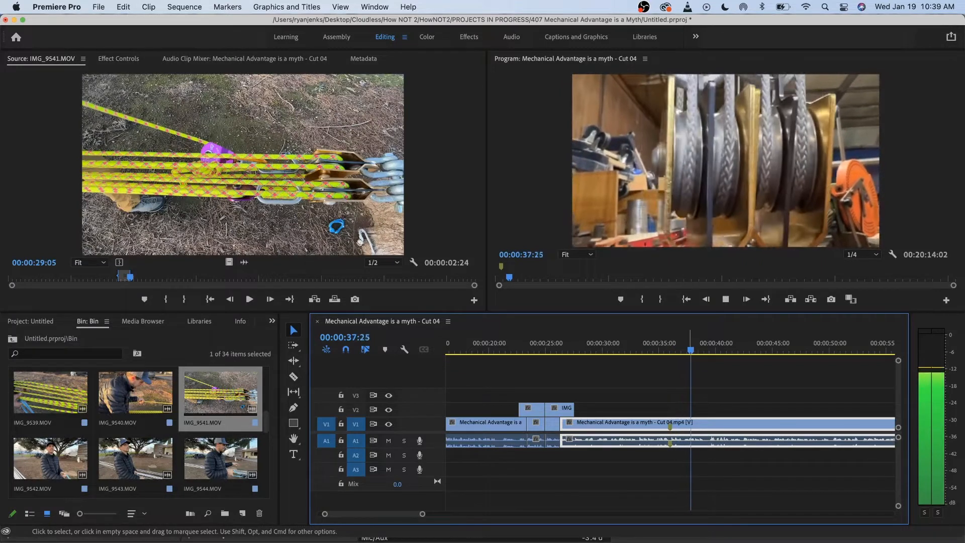
pyautogui.press('-')
pyautogui.press('-')
# - Review the talking footage between about 00:00:48:00 and 00:00:54:11, focusing on the quick shots around 00:00:53:00
pyautogui.click(587, 342)
pyautogui.press('space')
pyautogui.press('space')
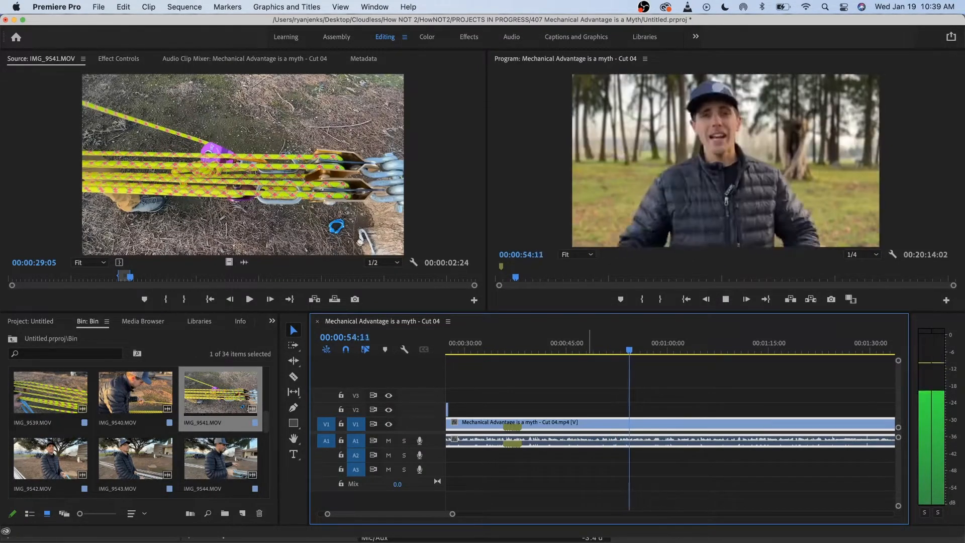
pyautogui.moveTo(614, 347); pyautogui.dragTo(606, 347)
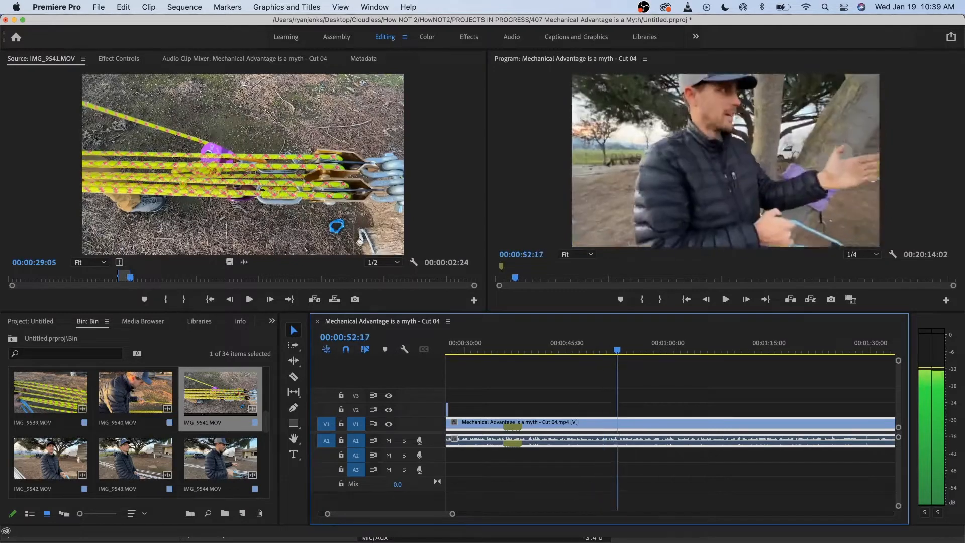
pyautogui.press('space')
pyautogui.press('=')
pyautogui.press('=')
pyautogui.click(610, 346)
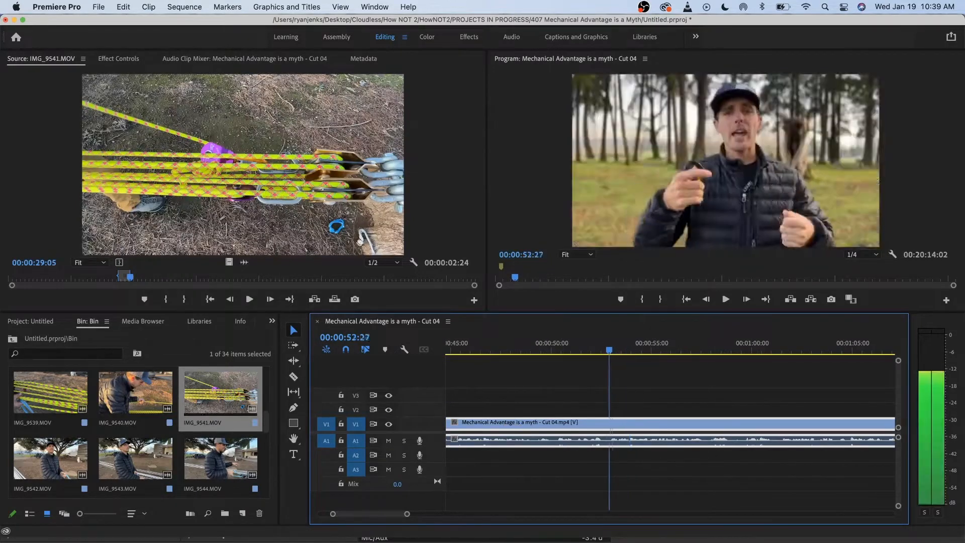
pyautogui.moveTo(554, 347); pyautogui.dragTo(506, 346)
pyautogui.press('space')
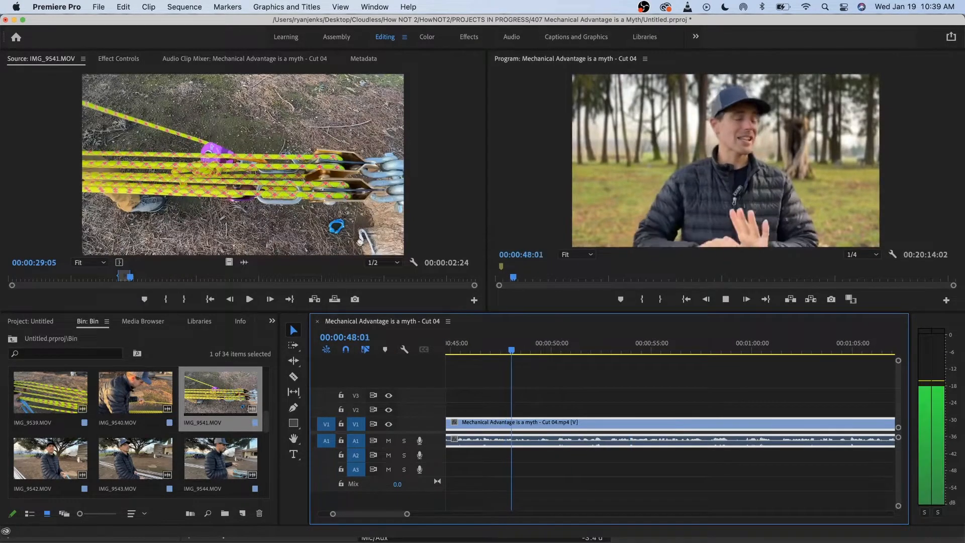
pyautogui.hscroll(1, 669, 422)
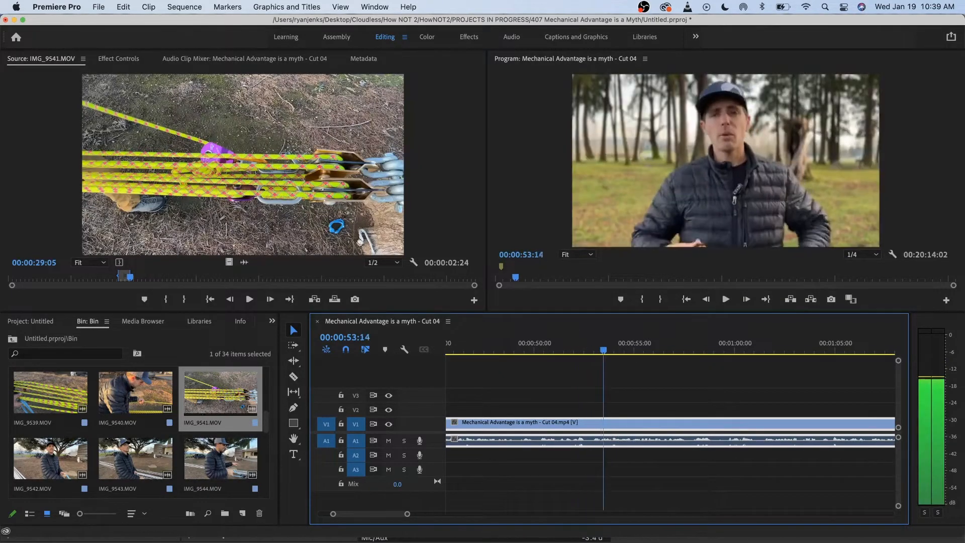
# - Step frame by frame through the V1 shots from 00:00:53:14 to 00:00:54:07 and back to 00:00:53:27
pyautogui.press('space')
pyautogui.press('Right')
pyautogui.press('Right')
pyautogui.press('Right')
pyautogui.press('Right')
pyautogui.press('Right')
pyautogui.press('Right')
pyautogui.press('Right')
pyautogui.press('Right')
pyautogui.press('Right')
pyautogui.press('Right')
pyautogui.press('Right')
pyautogui.press('Right')
pyautogui.press('Right')
pyautogui.press('Right')
pyautogui.press('Right')
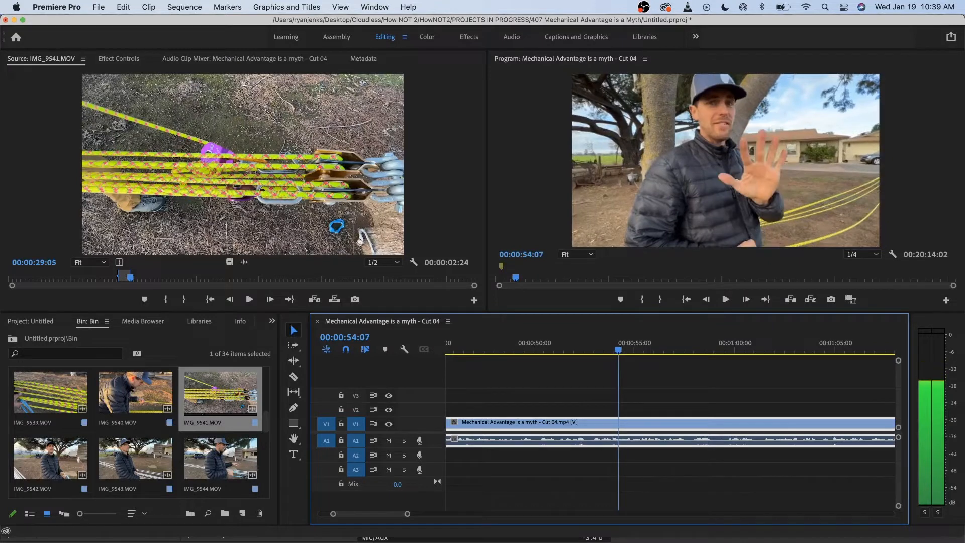
pyautogui.press('Left')
pyautogui.press('Left')
pyautogui.press('Left')
pyautogui.press('Left')
pyautogui.press('Left')
pyautogui.press('Left')
pyautogui.press('Left')
pyautogui.press('Left')
pyautogui.press('Left')
pyautogui.press('Left')
pyautogui.press('Left')
pyautogui.press('Left')
pyautogui.press('Left')
pyautogui.press('Left')
pyautogui.press('Left')
pyautogui.press('Left')
pyautogui.press('Left')
pyautogui.press('Left')
pyautogui.press('Left')
pyautogui.press('Left')
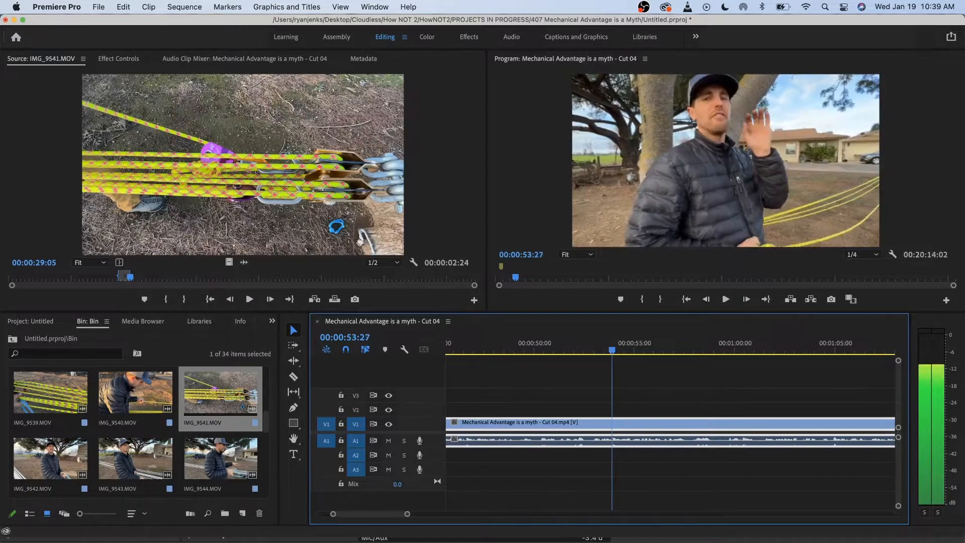
# - Replay the quick shots between 00:00:53:12 and 00:00:54:17 and park the playhead at 00:00:54:03
pyautogui.press('space')
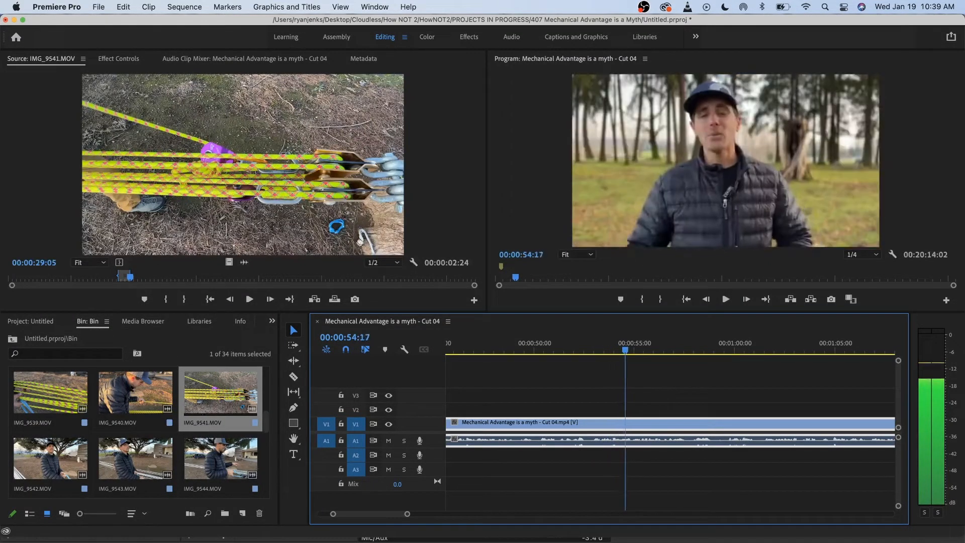
pyautogui.press('Left')
pyautogui.press('Left')
pyautogui.press('Left')
pyautogui.press('Left')
pyautogui.press('Left')
pyautogui.press('Left')
pyautogui.press('Left')
pyautogui.press('Left')
pyautogui.press('Left')
pyautogui.press('Left')
pyautogui.press('Left')
pyautogui.press('Left')
pyautogui.press('Left')
pyautogui.press('Left')
pyautogui.press('Left')
pyautogui.press('Left')
pyautogui.press('Left')
pyautogui.press('Left')
pyautogui.press('Left')
pyautogui.press('Left')
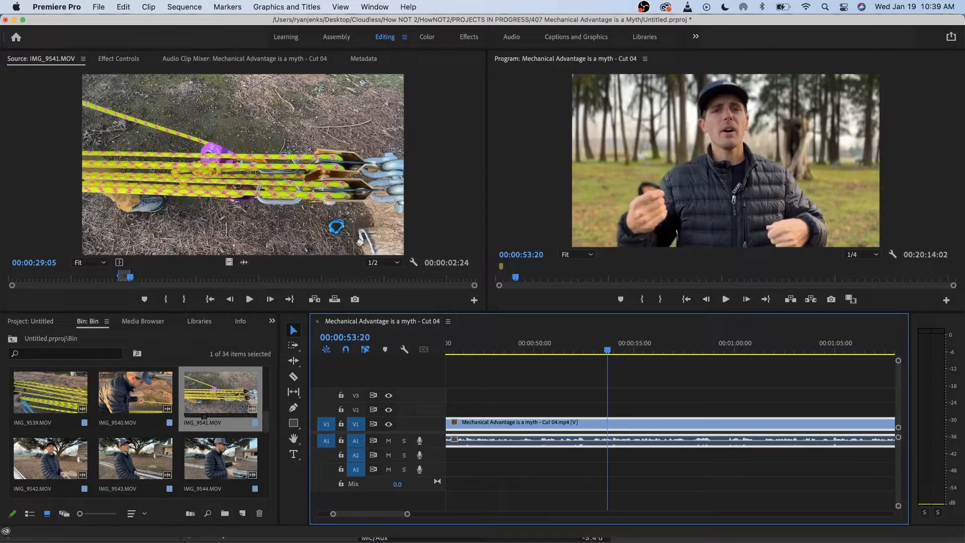
pyautogui.press('space')
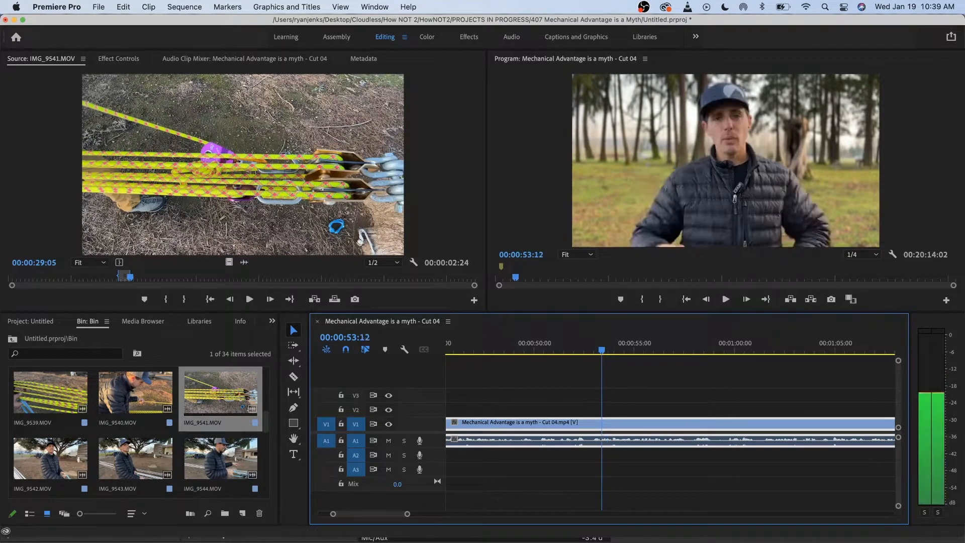
pyautogui.press('space')
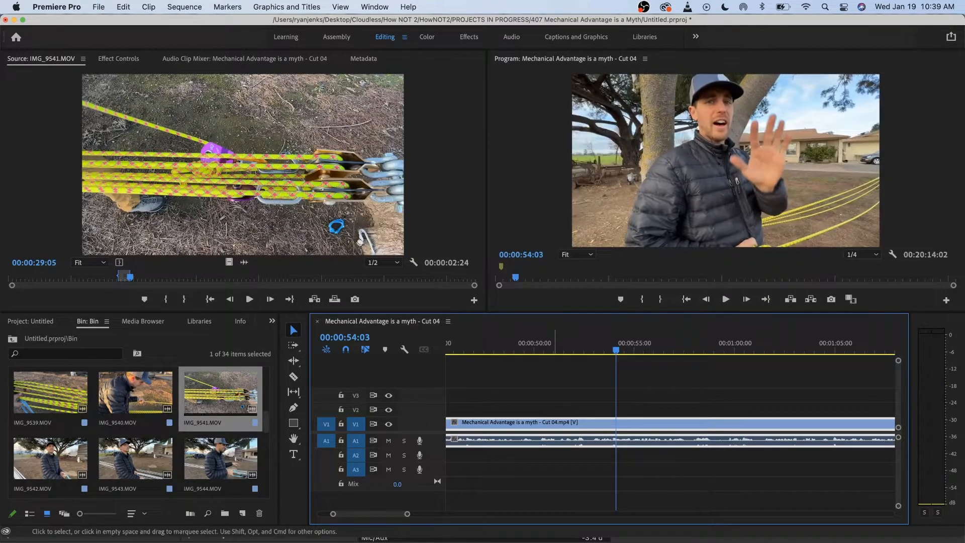
# - Load IMG_9537.MOV from the bin and scrub to 00:00:11:06 to check the rope-pulling footage
pyautogui.scroll(2, 135, 432)
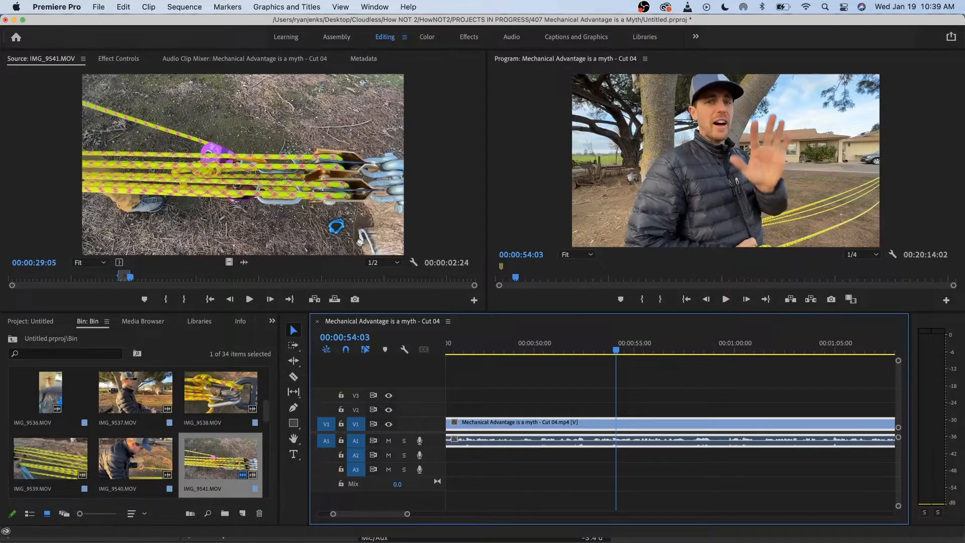
pyautogui.doubleClick(130, 392)
pyautogui.click(153, 277)
pyautogui.moveTo(153, 278); pyautogui.dragTo(119, 278)
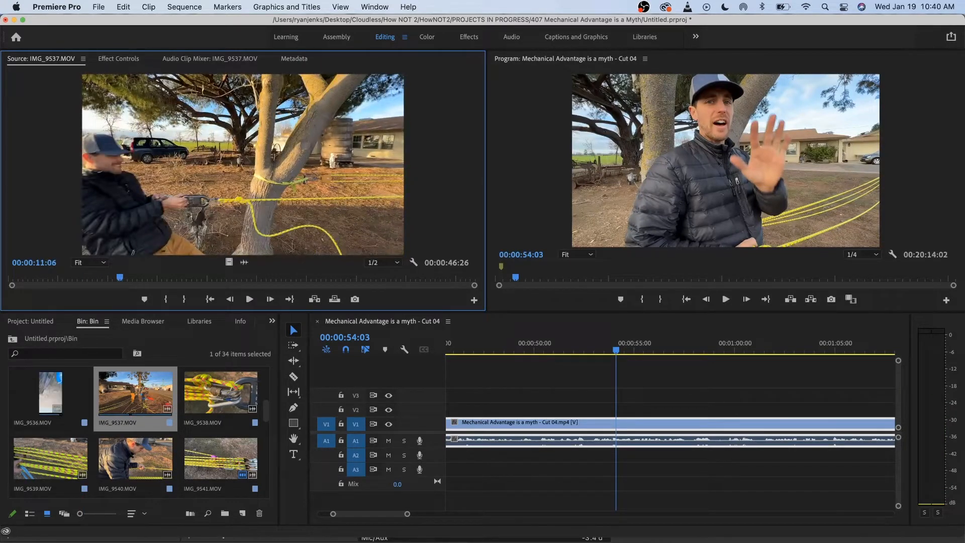
# - Preview the carabiner close-up IMG_9538.MOV as possible b-roll by scrubbing through it
pyautogui.scroll(2, 135, 432)
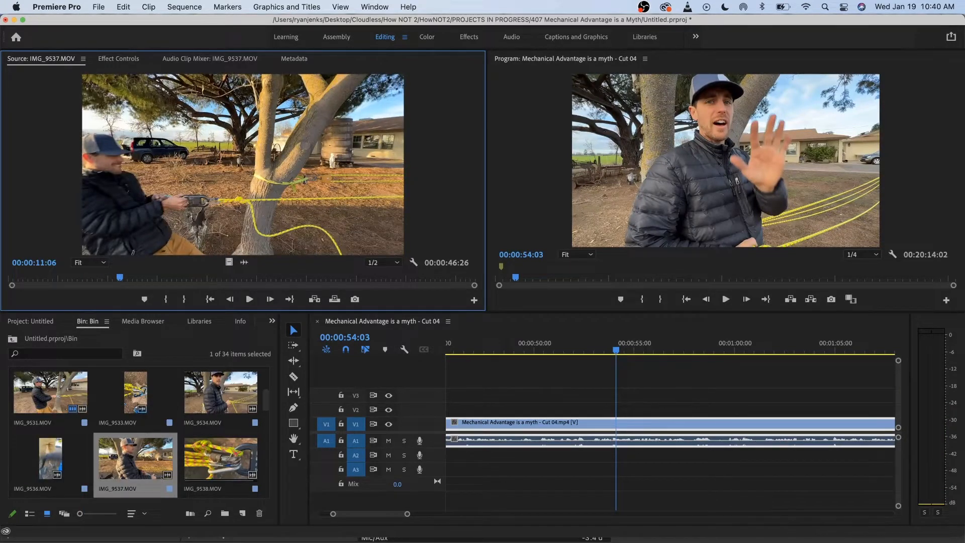
pyautogui.click(221, 457)
pyautogui.scroll(-2, 135, 432)
pyautogui.doubleClick(187, 397)
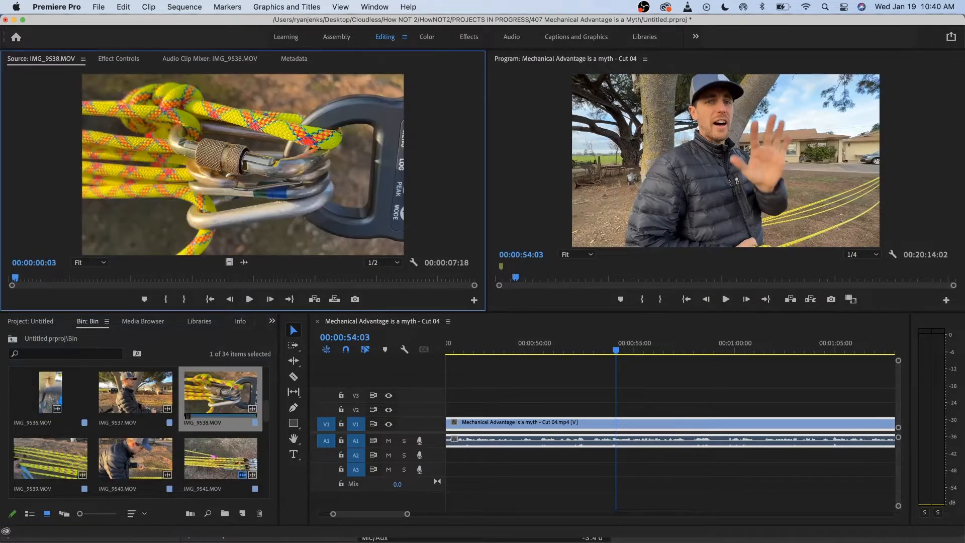
pyautogui.moveTo(157, 277); pyautogui.dragTo(71, 278)
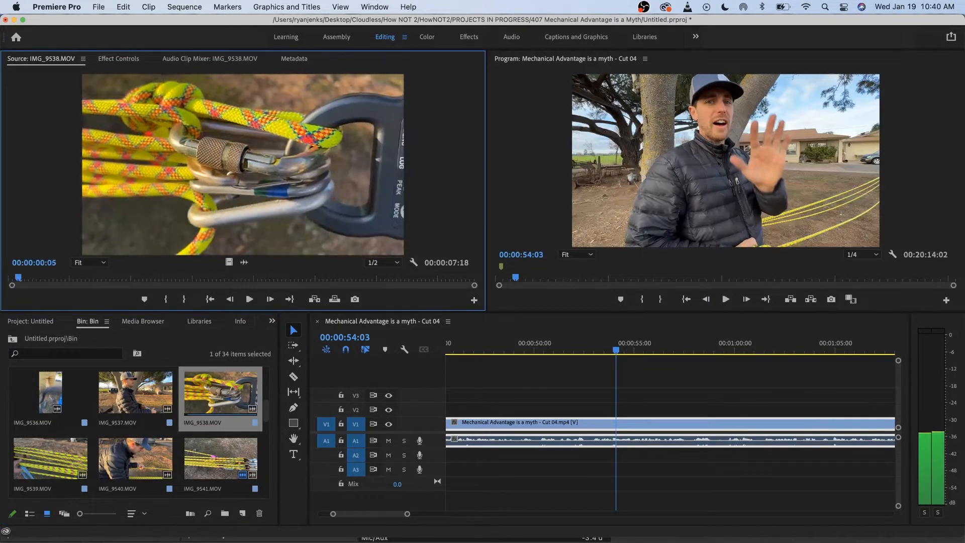
pyautogui.moveTo(444, 278); pyautogui.dragTo(345, 278)
# - Open IMG_9539.MOV, then load IMG_9540.MOV and scrub it to 00:01:12:01
pyautogui.doubleClick(74, 457)
pyautogui.doubleClick(101, 465)
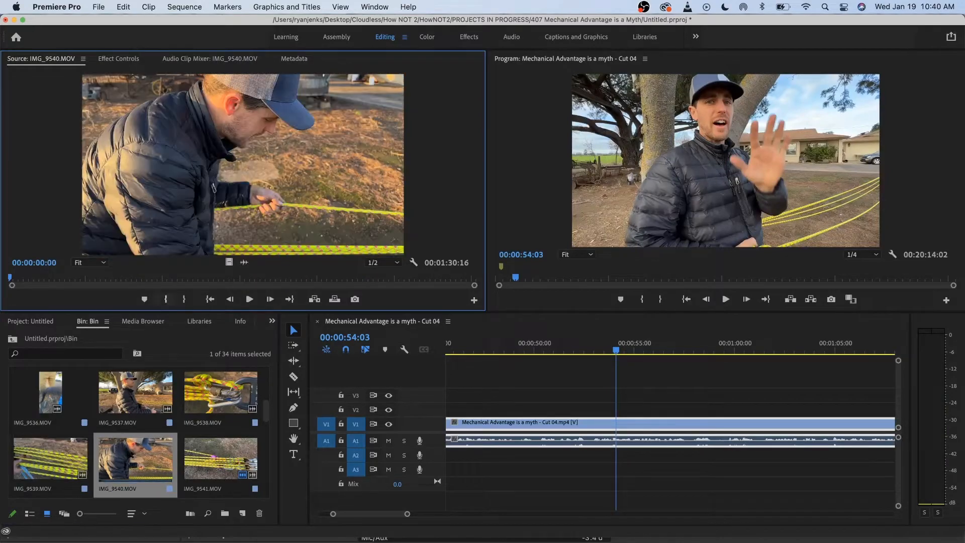
pyautogui.moveTo(161, 278); pyautogui.dragTo(379, 278)
# - Return to the marked pulley shot on the timeline and cut V1 and A1 at 00:00:35:24
pyautogui.scroll(-3, 513, 422)
pyautogui.hscroll(-5, 513, 422)
pyautogui.hscroll(2, 568, 422)
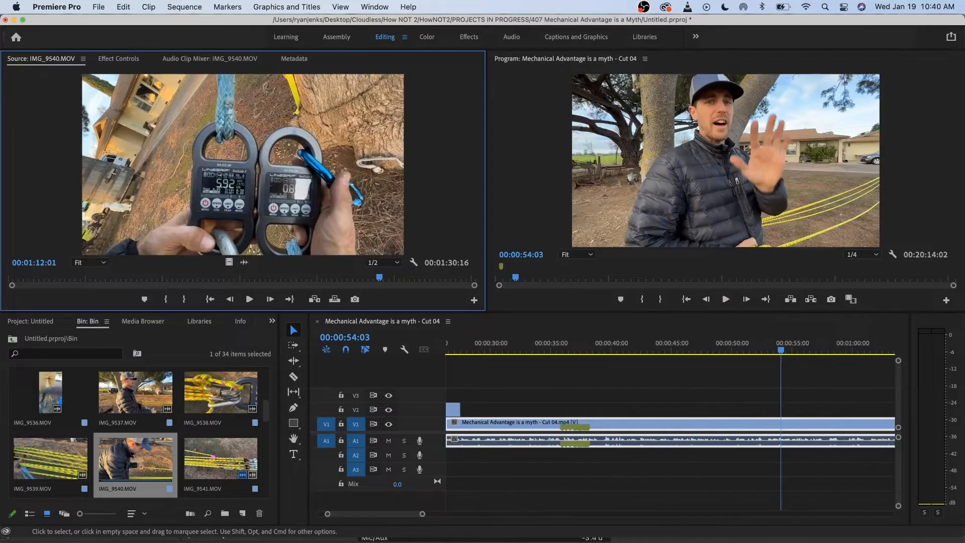
pyautogui.click(568, 344)
pyautogui.scroll(4, 570, 346)
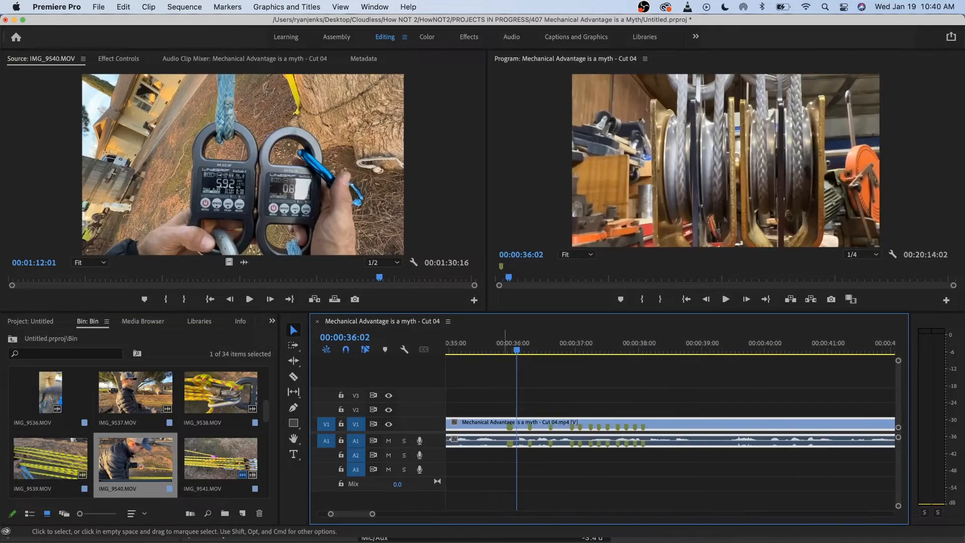
pyautogui.press('space')
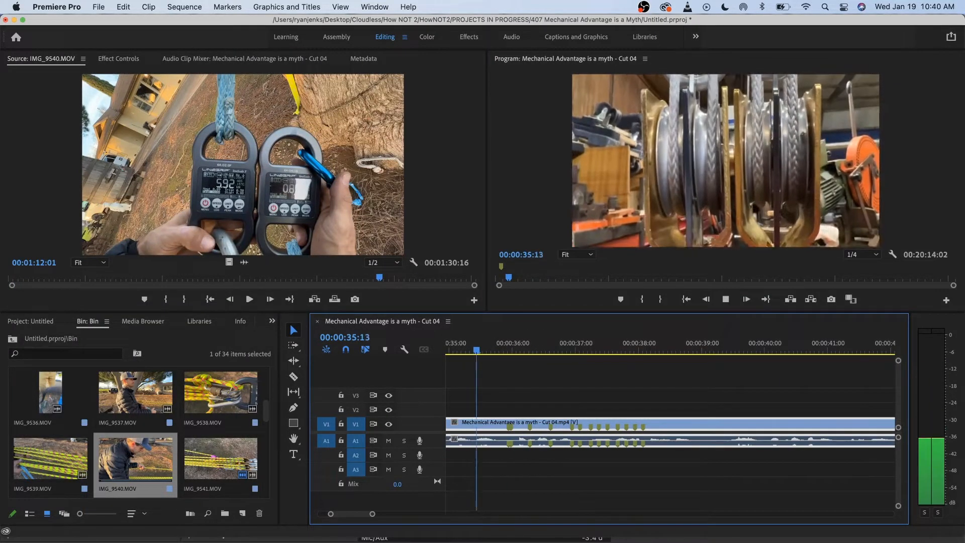
pyautogui.press('space')
pyautogui.scroll(-3, 670, 422)
pyautogui.click(567, 344)
pyautogui.press('space')
pyautogui.press('space')
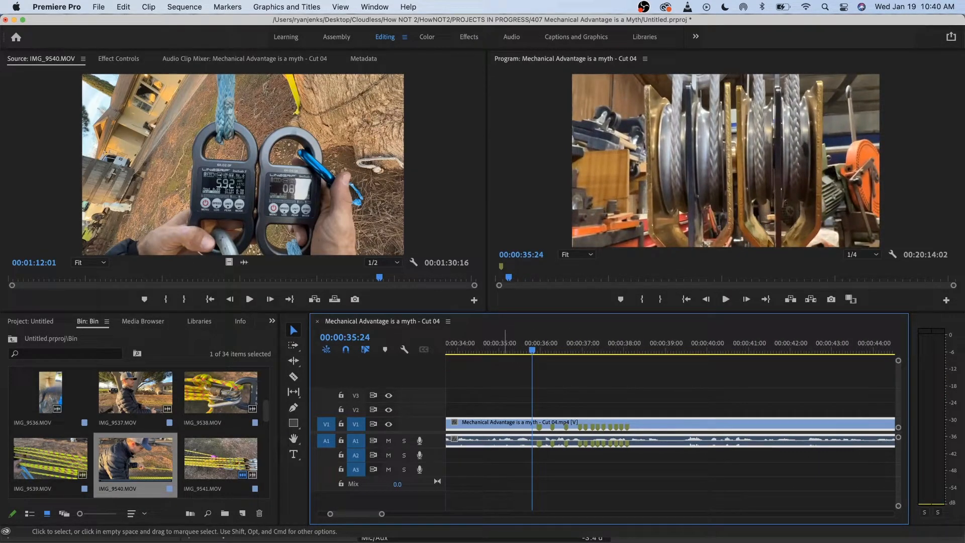
pyautogui.press('super+k')
# - Cut V1 and A1 at 00:00:39:03 and select the marked section between the two cuts
pyautogui.press('space')
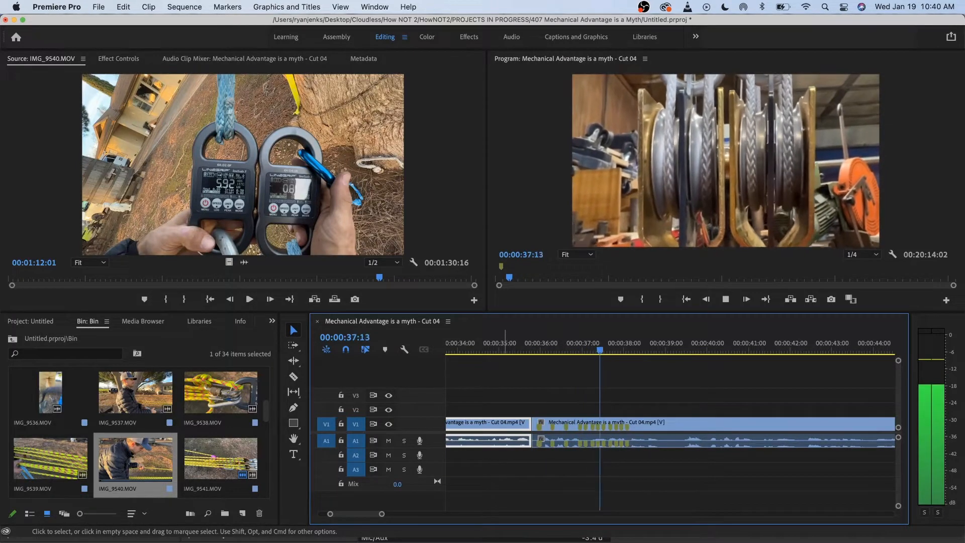
pyautogui.press('space')
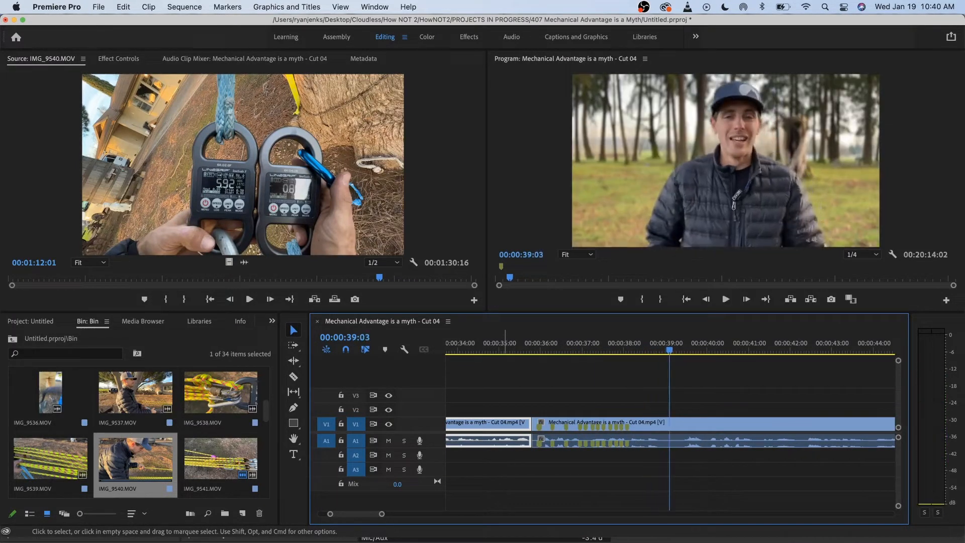
pyautogui.press('super+a')
pyautogui.press('super+k')
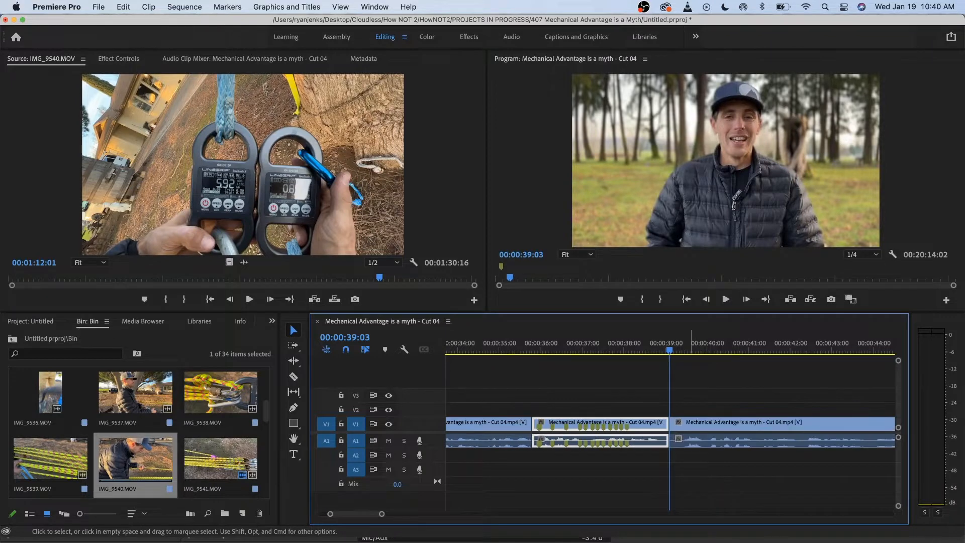
# - Scrub IMG_9540.MOV back to 00:00:01:27 and preview IMG_9539.MOV again for usable b-roll
pyautogui.doubleClick(135, 458)
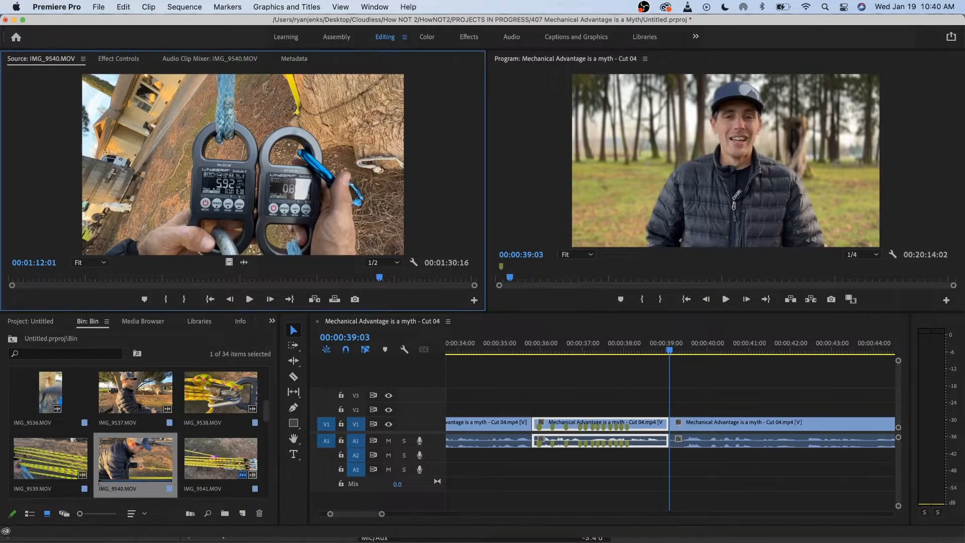
pyautogui.moveTo(379, 277); pyautogui.dragTo(18, 277)
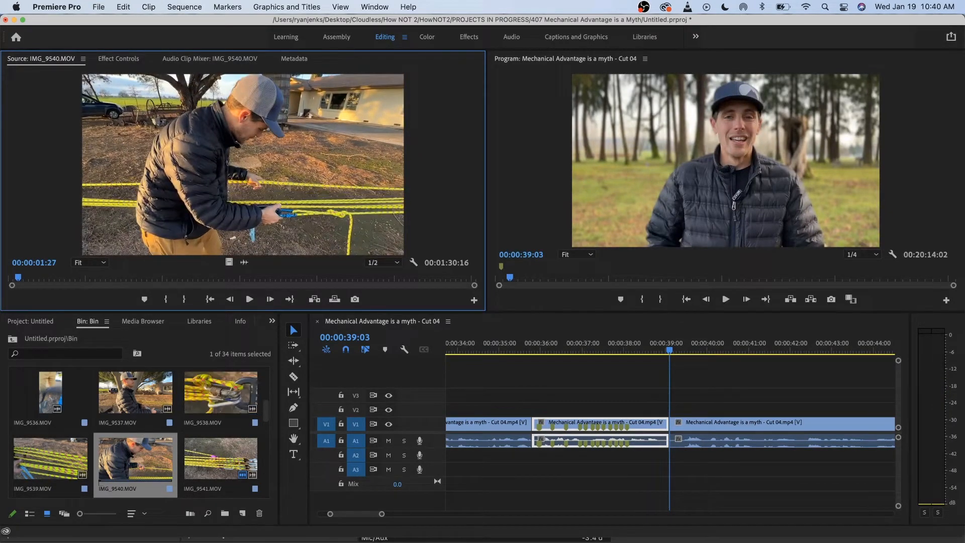
pyautogui.doubleClick(72, 460)
pyautogui.moveTo(398, 277)
pyautogui.mouseDown()
pyautogui.moveTo(22, 277)
pyautogui.moveTo(397, 277)
pyautogui.mouseUp()
# - Search the bin for rope-pulling b-roll, load IMG_9586.MOV and scrub it to 00:00:29:20
pyautogui.doubleClick(135, 458)
pyautogui.scroll(-10, 138, 433)
pyautogui.scroll(3, 138, 432)
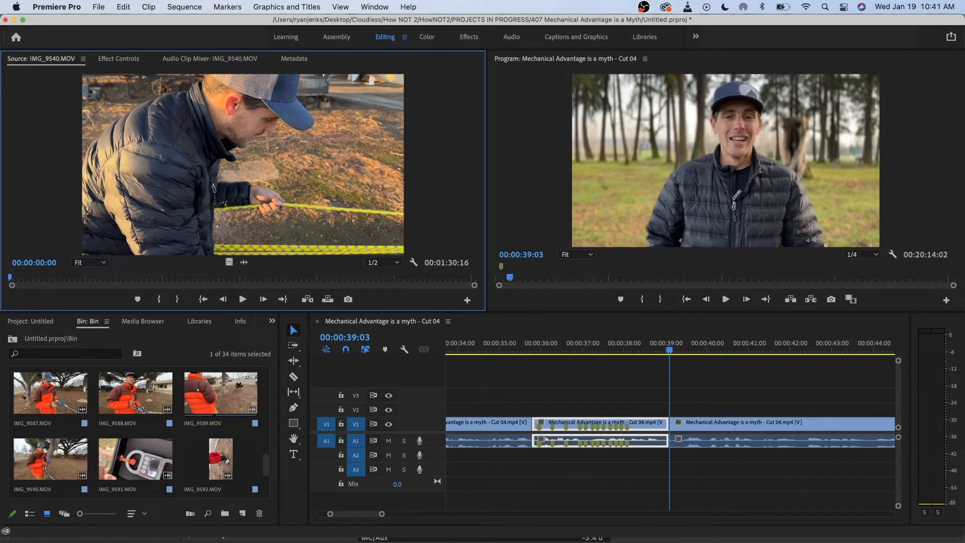
pyautogui.scroll(1, 135, 427)
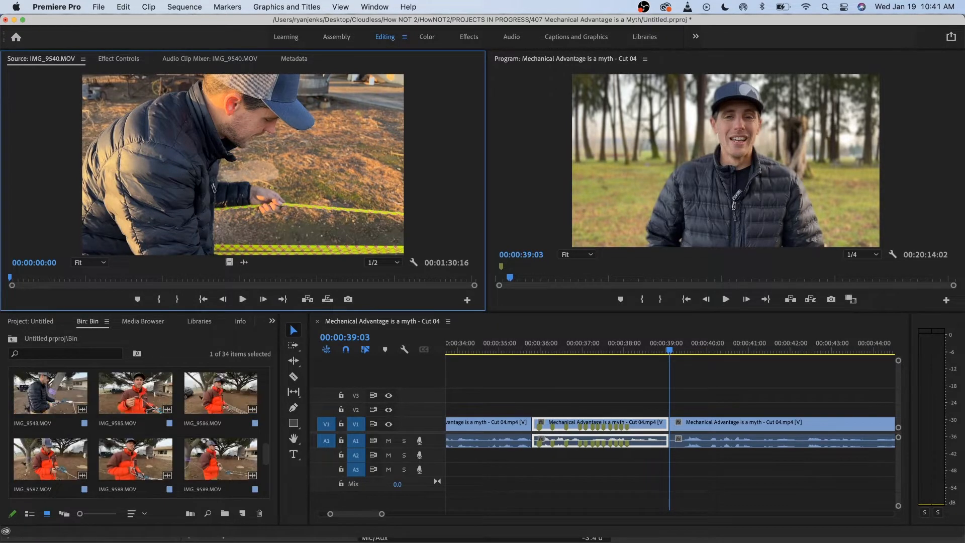
pyautogui.doubleClick(220, 393)
pyautogui.moveTo(10, 278); pyautogui.dragTo(186, 277)
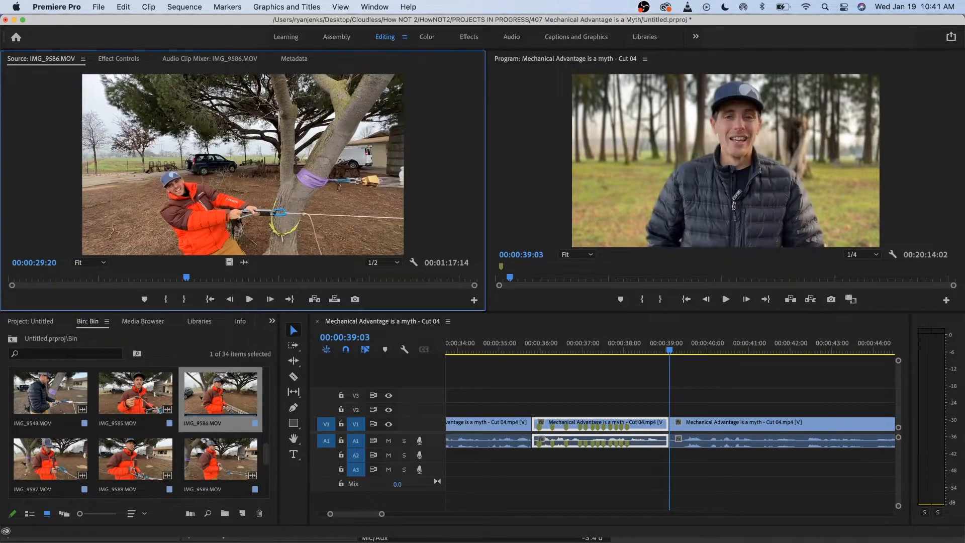
# - Mark the rope pull in IMG_9586.MOV with an In point at 00:00:28:12 and an Out point at 00:00:32:10
pyautogui.press('j')
pyautogui.press('k')
pyautogui.press('i')
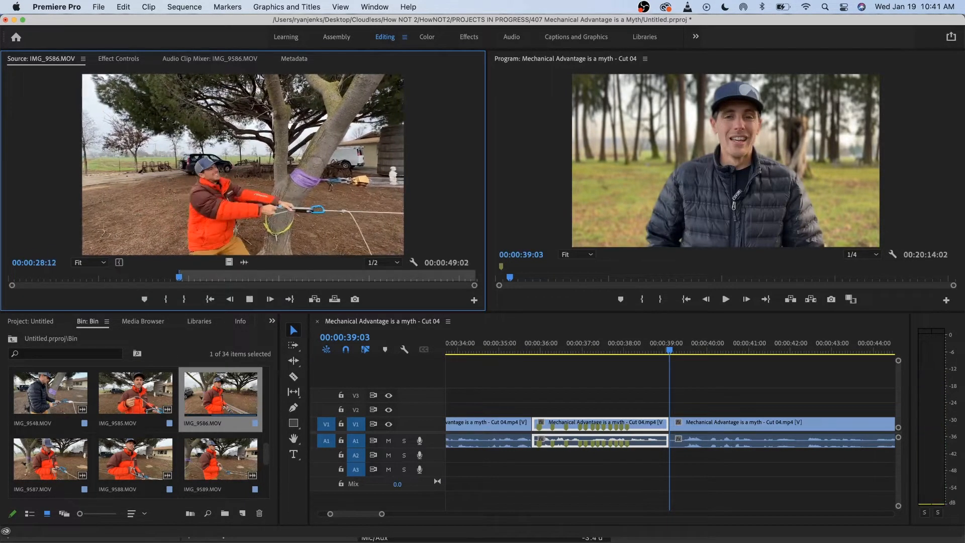
pyautogui.press('l')
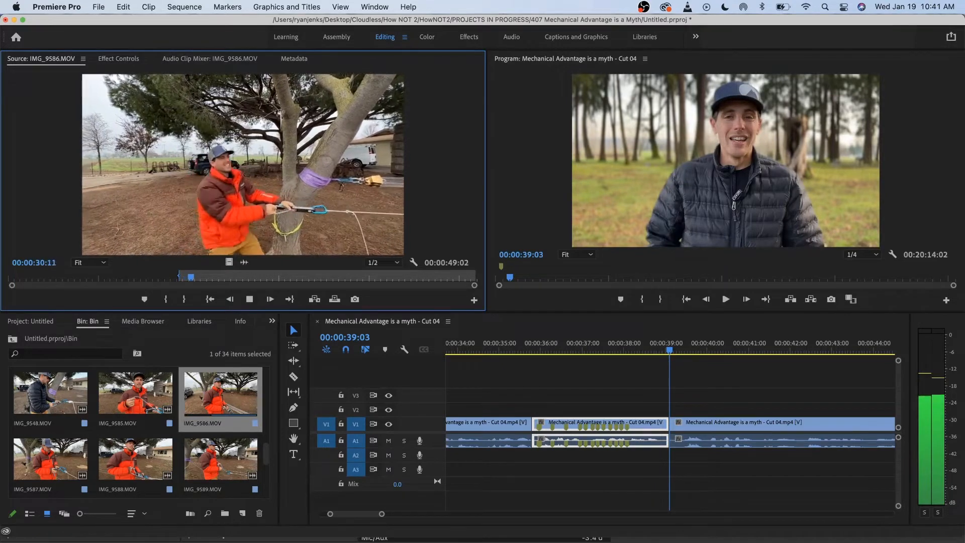
pyautogui.press('k')
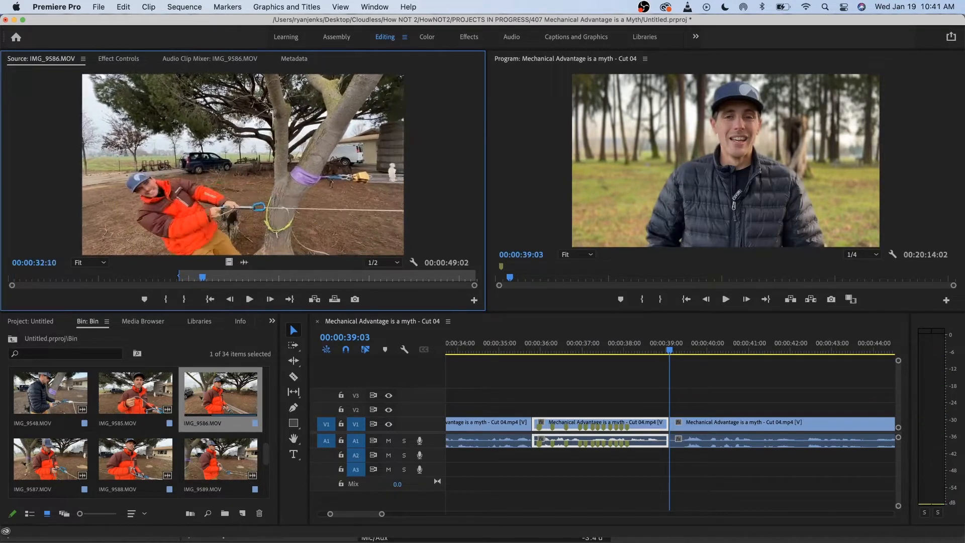
pyautogui.press('o')
# - Overlay only the video of the marked IMG_9586.MOV range on V2 above the selected section and trim its end to the 00:00:39:03 cut
pyautogui.moveTo(229, 262); pyautogui.dragTo(566, 410)
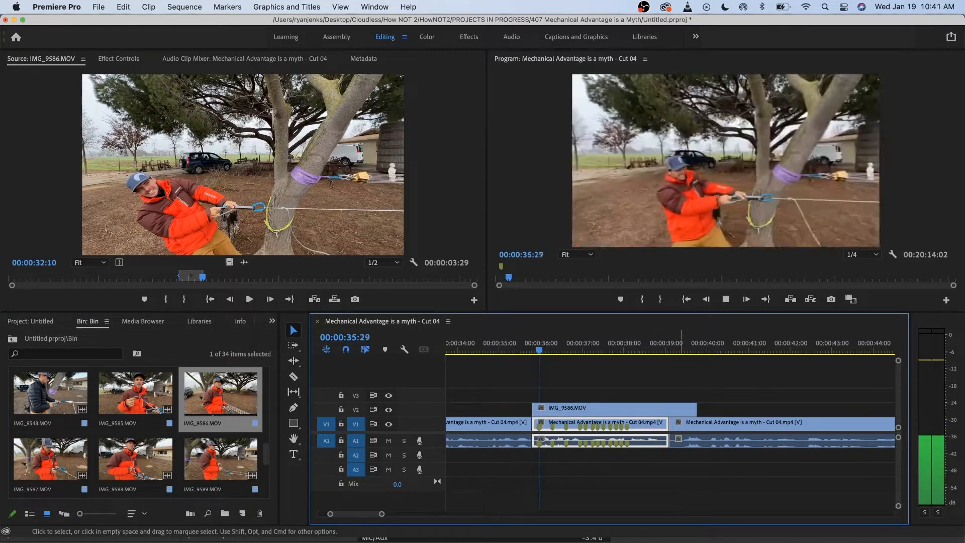
pyautogui.moveTo(697, 409); pyautogui.dragTo(670, 409)
pyautogui.press('space')
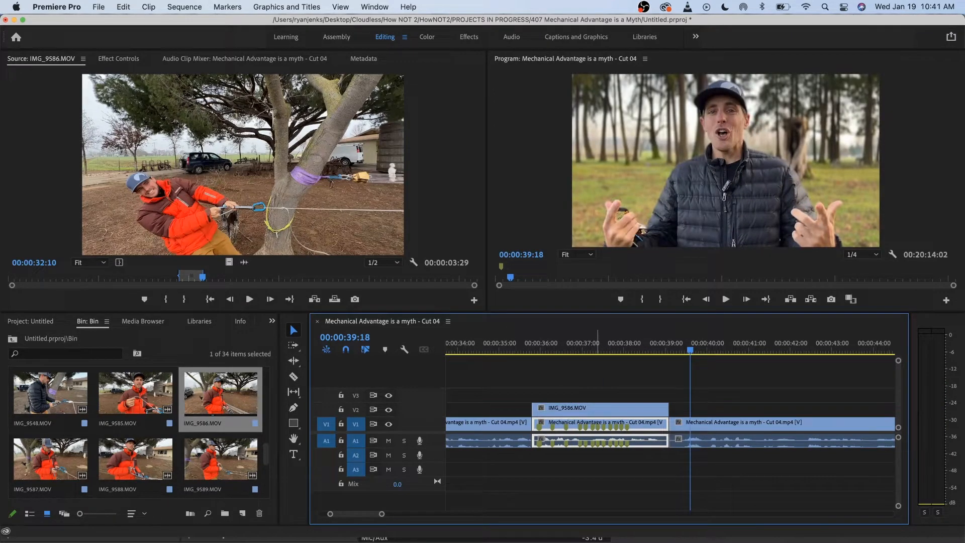
# - Play the timeline onward from 00:00:39:18 to look for the next pause and b-roll spot around 00:00:52
pyautogui.press('-')
pyautogui.hscroll(3, 670, 432)
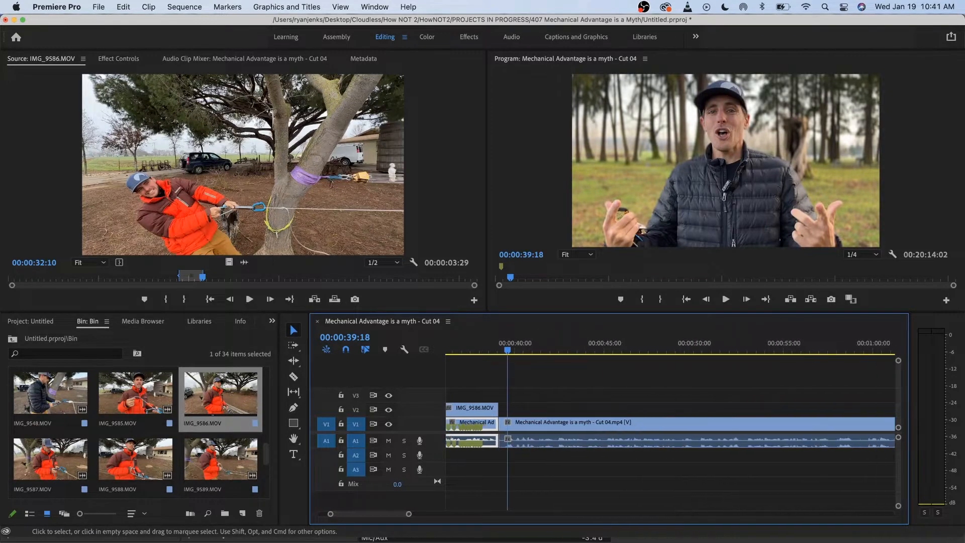
pyautogui.press('space')
pyautogui.press('j')
pyautogui.press('l')
pyautogui.press('j')
pyautogui.press('l')
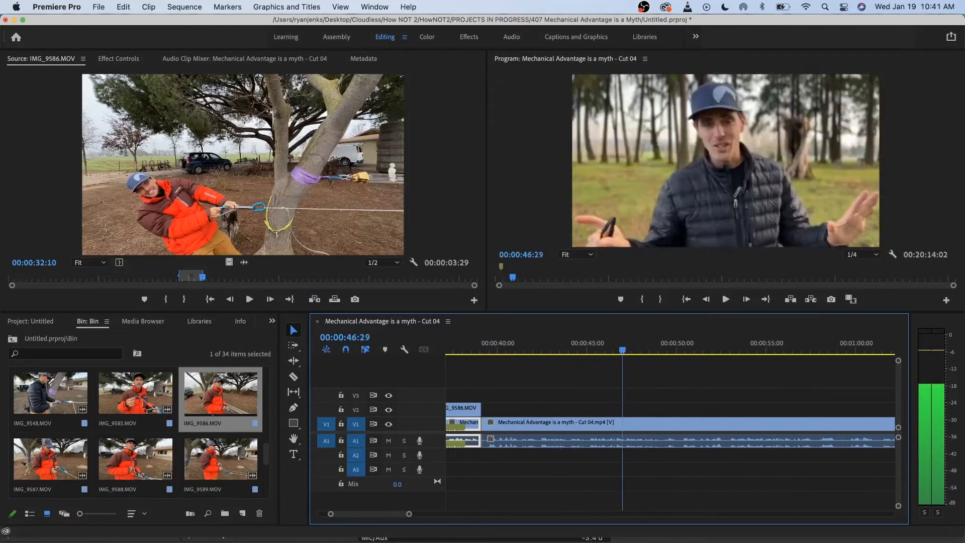
pyautogui.press('k')
pyautogui.hscroll(5, 670, 432)
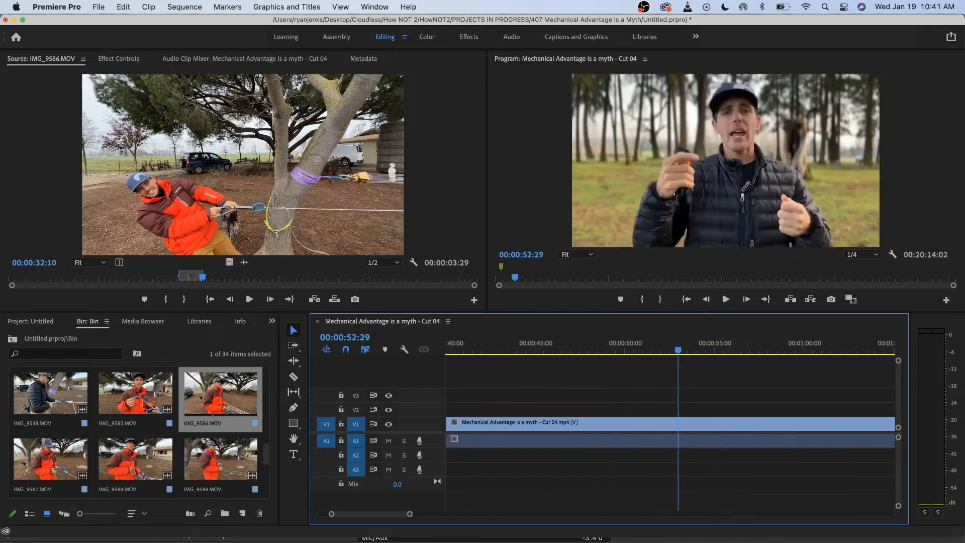
pyautogui.hscroll(-2, 670, 432)
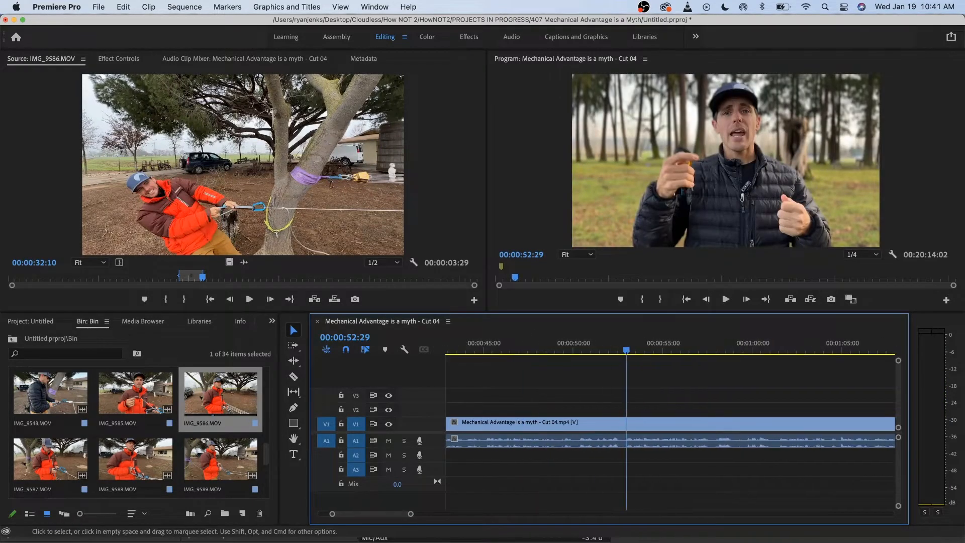
pyautogui.moveTo(561, 343); pyautogui.dragTo(589, 343)
pyautogui.press('space')
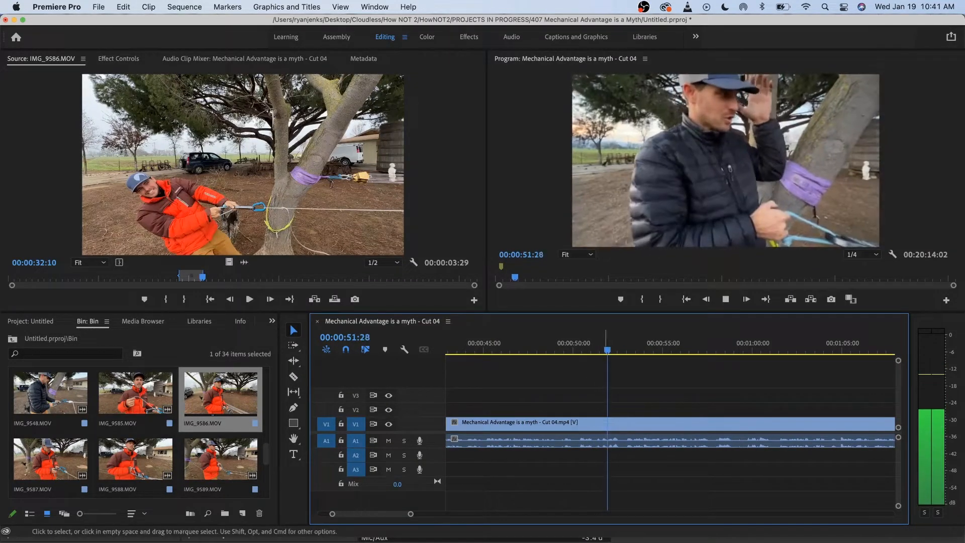
# - Cut V1 and A1 near 00:00:52:15 and remove the short pause there, closing the gap
pyautogui.scroll(3, 605, 342)
pyautogui.press('space')
pyautogui.moveTo(619, 342); pyautogui.dragTo(642, 342)
pyautogui.click(657, 440)
pyautogui.press('super+k')
pyautogui.hotkey('shift', 'Right')
pyautogui.hotkey('shift', 'Right')
pyautogui.press('Right')
pyautogui.press('Right')
pyautogui.press('Right')
pyautogui.press('Right')
pyautogui.press('Left')
pyautogui.press('Left')
pyautogui.press('d')
pyautogui.press('Up')
pyautogui.press('-')
pyautogui.press('-')
# - Play back the newly joined section from about 00:00:46 to 00:00:54:13
pyautogui.click(585, 342)
pyautogui.press('space')
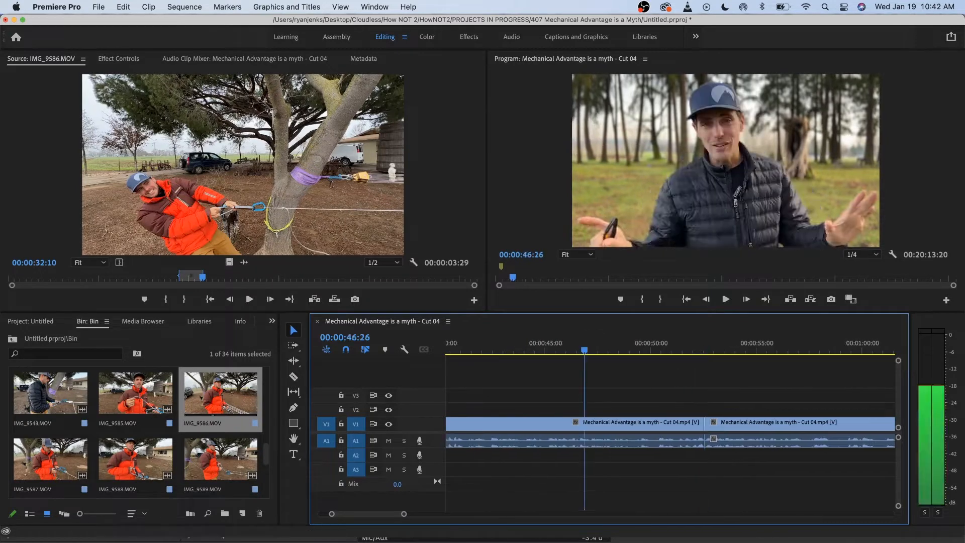
pyautogui.press('space')
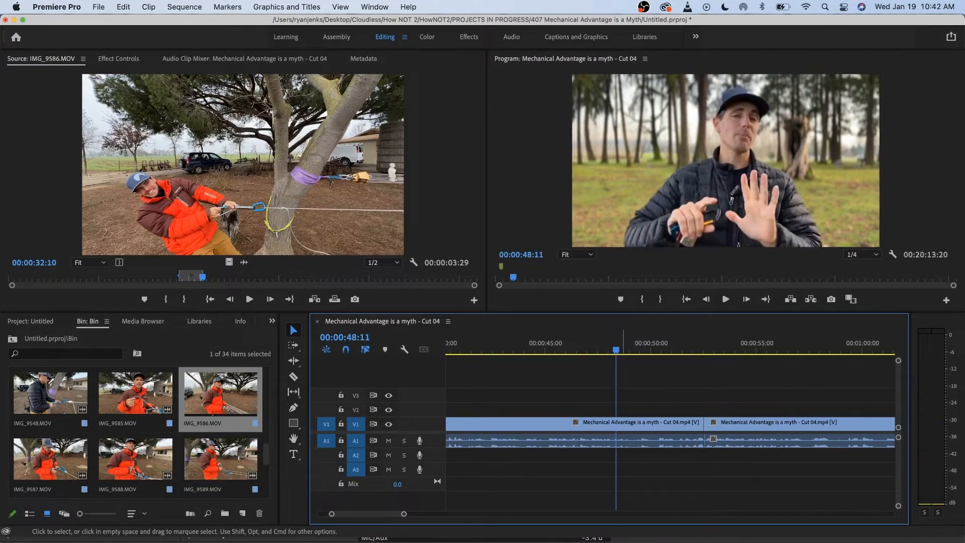
pyautogui.press('space')
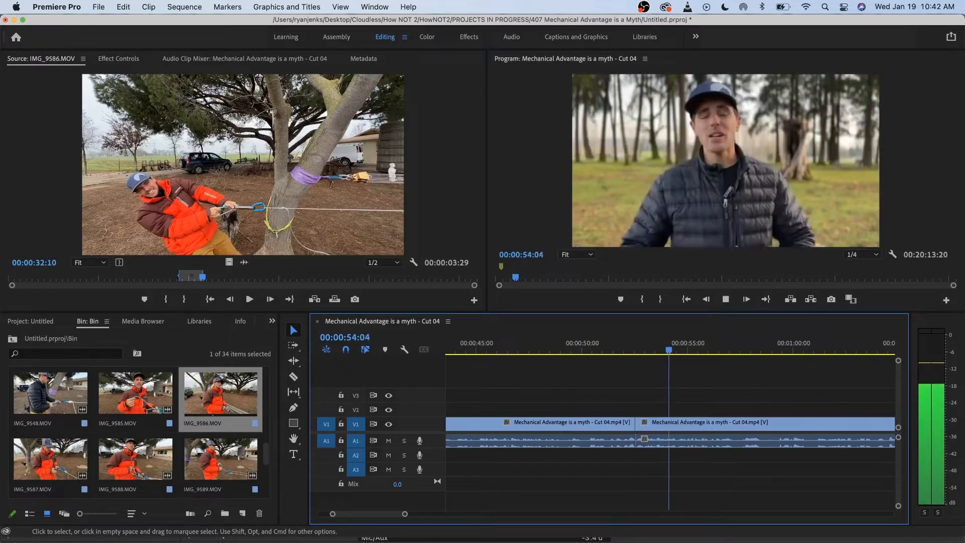
pyautogui.press('space')
pyautogui.hscroll(2, 670, 427)
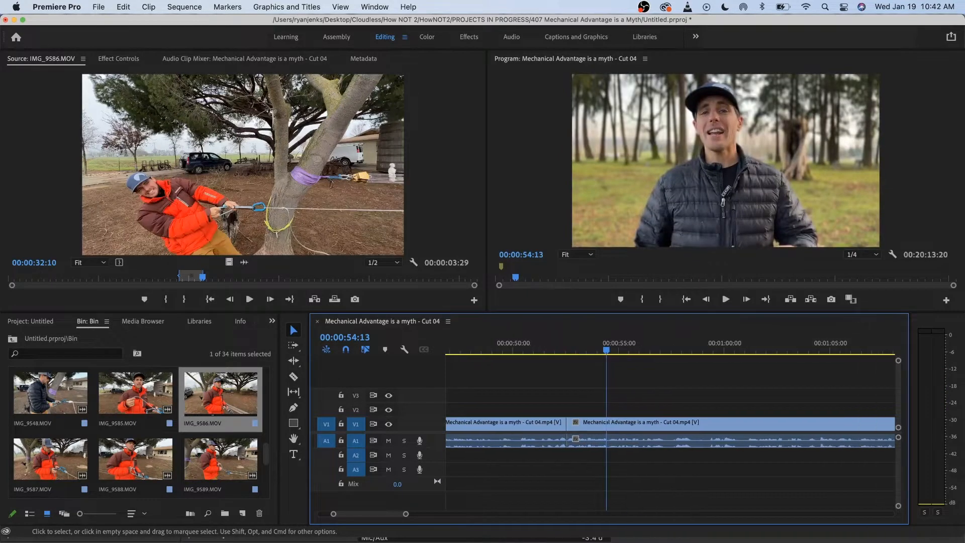
# - Replay the speech after the new cut and place the playhead on the raised-hand shot at 00:00:53:25
pyautogui.press('j')
pyautogui.press('k')
pyautogui.hscroll(-2, 670, 428)
pyautogui.press('=')
pyautogui.press('=')
pyautogui.hscroll(3, 670, 427)
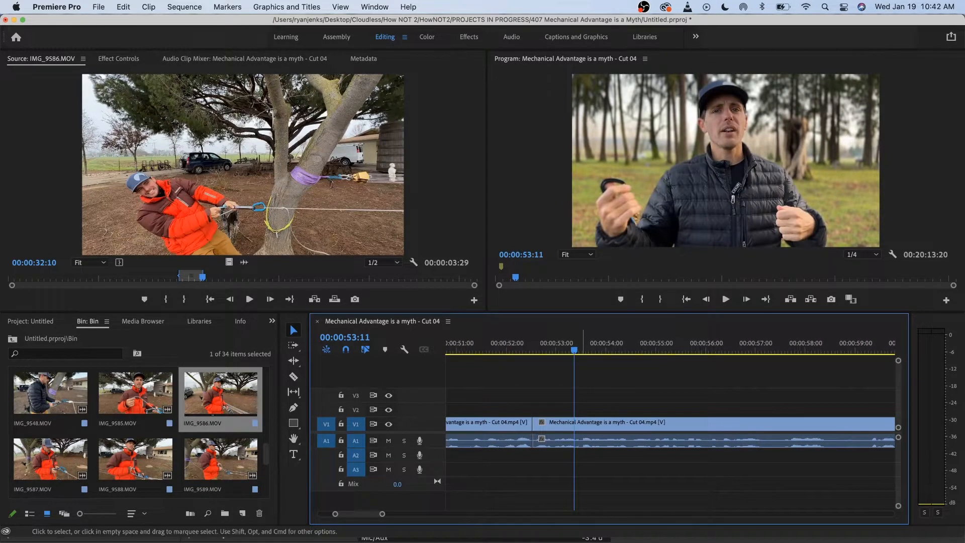
pyautogui.press('l')
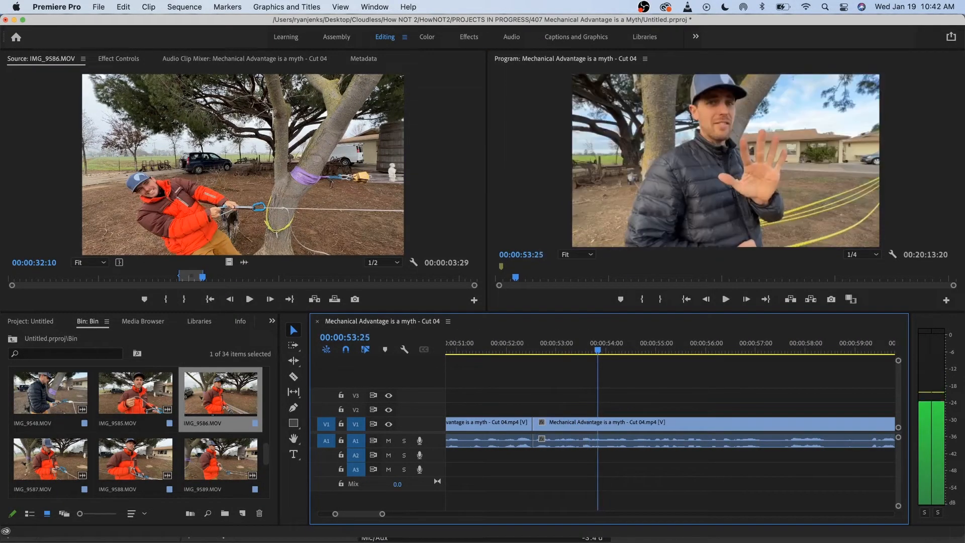
# - Search the bin for the matching hand-gesture shot by scrubbing through IMG_9533.MOV and IMG_9531.MOV
pyautogui.scroll(3, 242, 417)
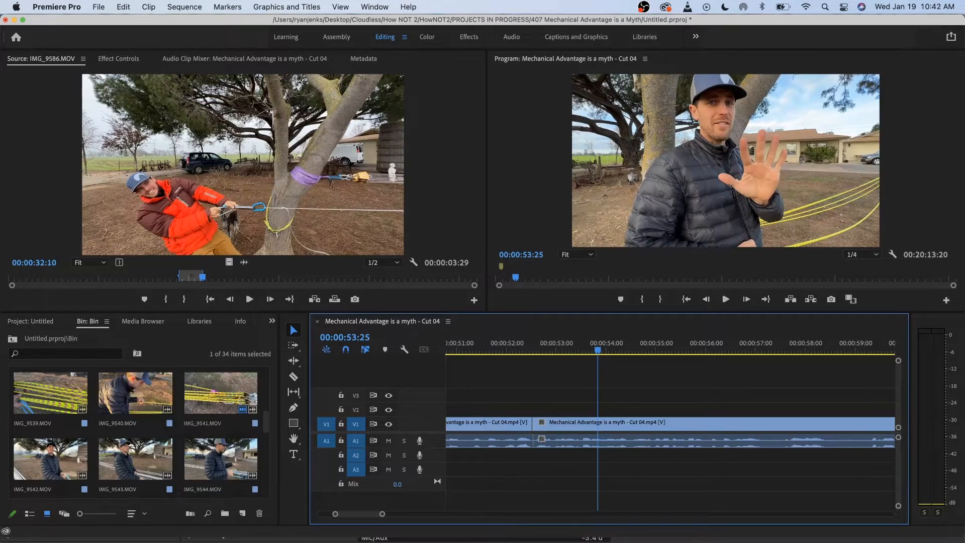
pyautogui.scroll(2, 135, 432)
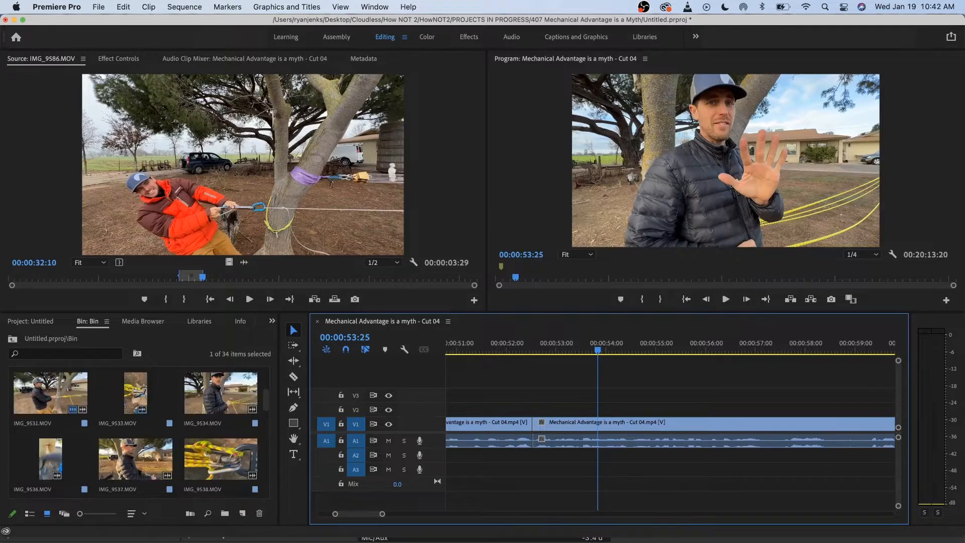
pyautogui.doubleClick(136, 392)
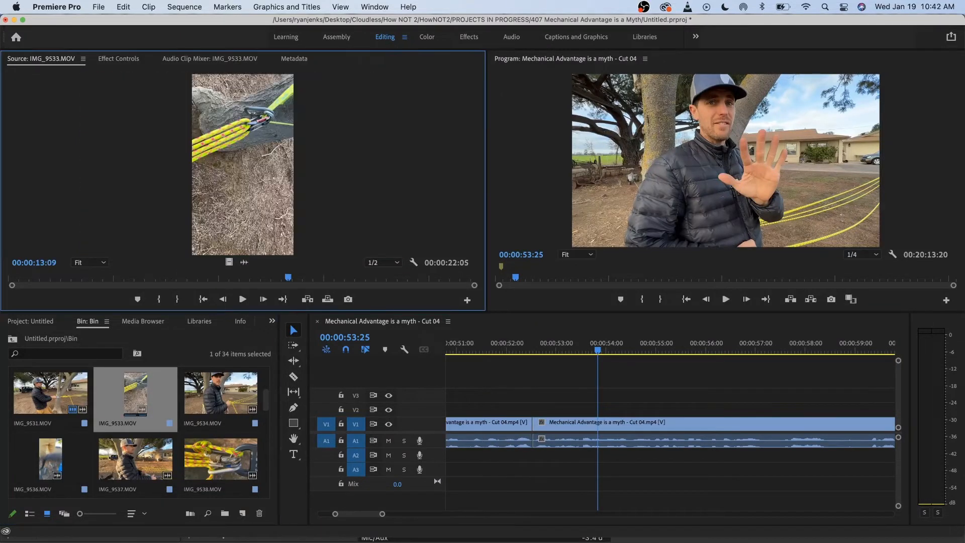
pyautogui.press('j')
pyautogui.press('j')
pyautogui.moveTo(206, 277); pyautogui.dragTo(418, 277)
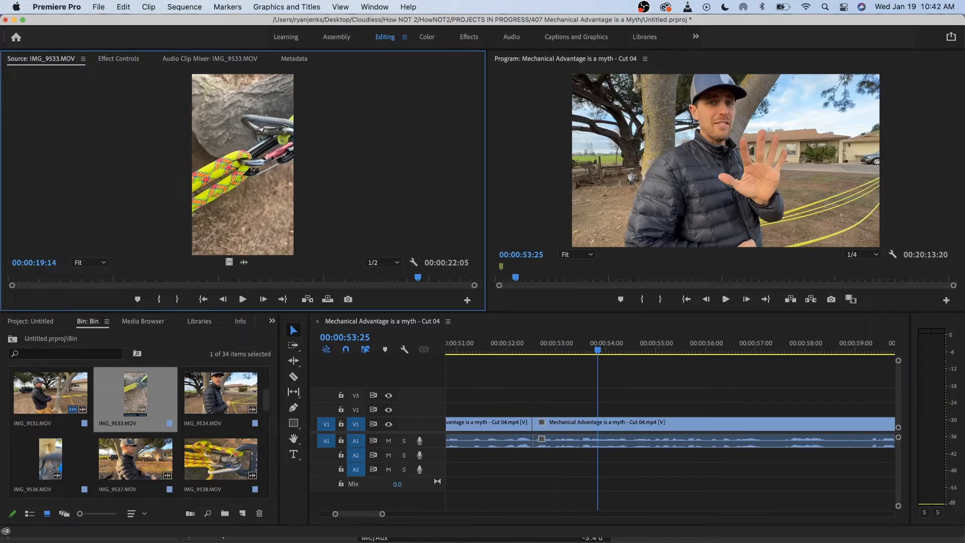
pyautogui.doubleClick(42, 397)
pyautogui.moveTo(180, 276); pyautogui.dragTo(253, 277)
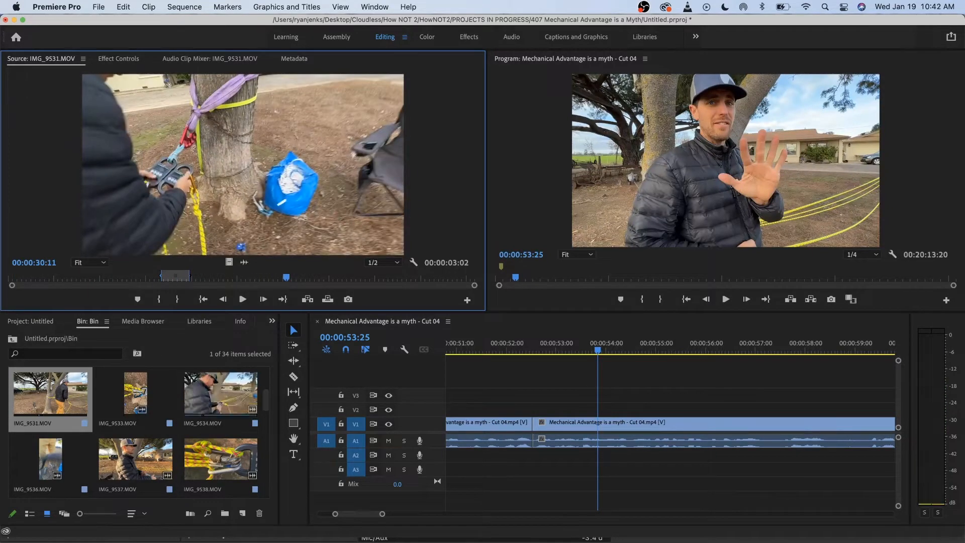
# - Load IMG_9534.MOV, preview its hand-gesture opening and return to the start of the clip
pyautogui.doubleClick(204, 397)
pyautogui.moveTo(125, 277); pyautogui.dragTo(16, 277)
pyautogui.press('space')
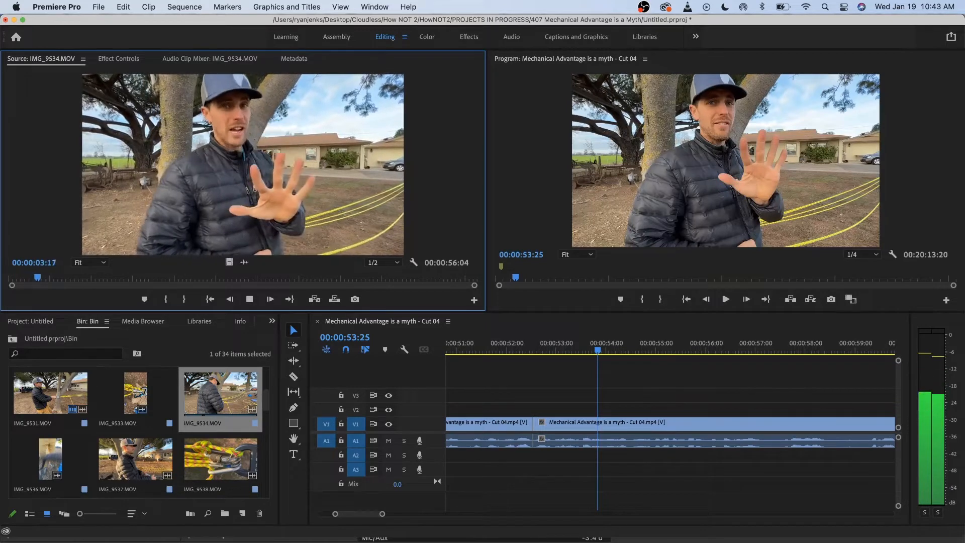
pyautogui.press('Home')
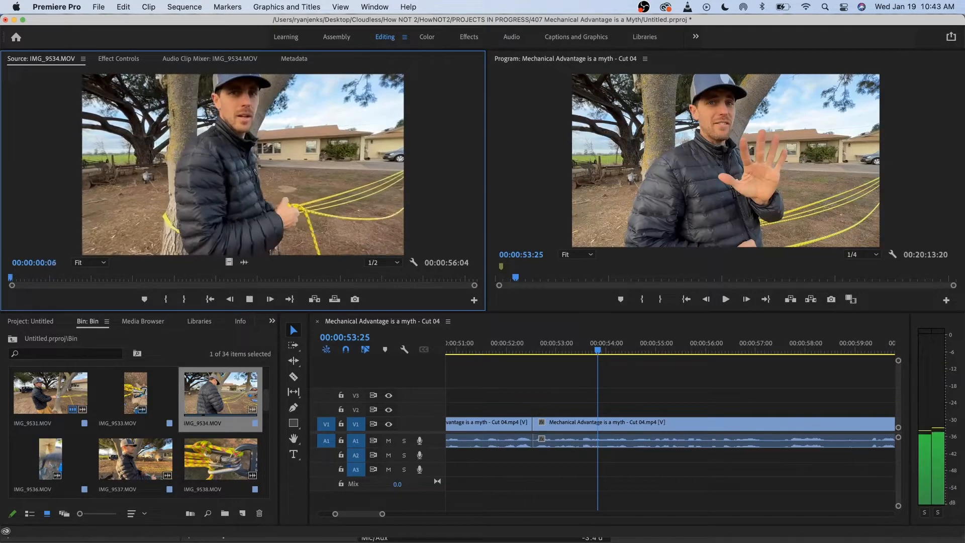
# - Mark the hand gesture in IMG_9534.MOV with an In point at 00:00:01:10 and an Out point at 00:00:03:05
pyautogui.press('space')
pyautogui.press('Left')
pyautogui.press('Left')
pyautogui.press('Left')
pyautogui.press('Left')
pyautogui.press('Left')
pyautogui.press('Left')
pyautogui.press('Left')
pyautogui.press('i')
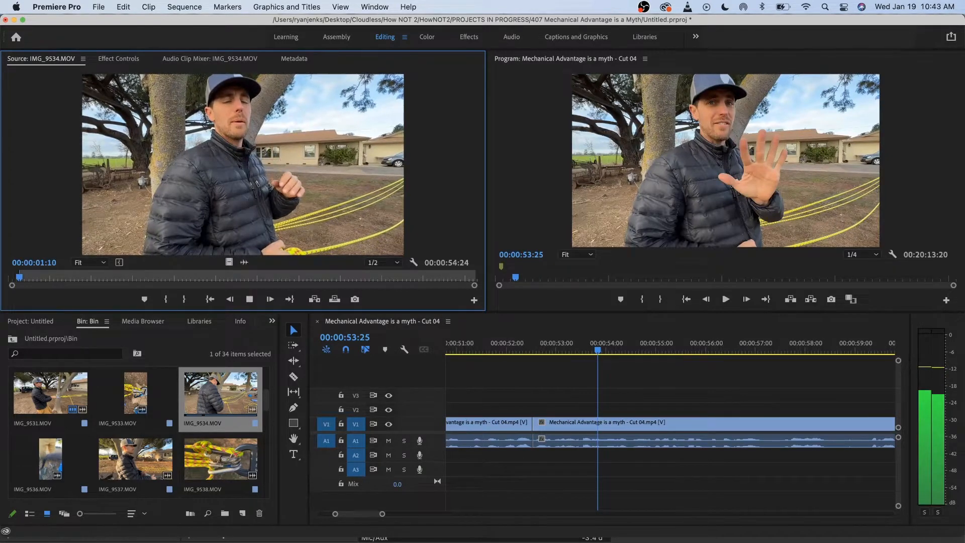
pyautogui.press('space')
pyautogui.press('space')
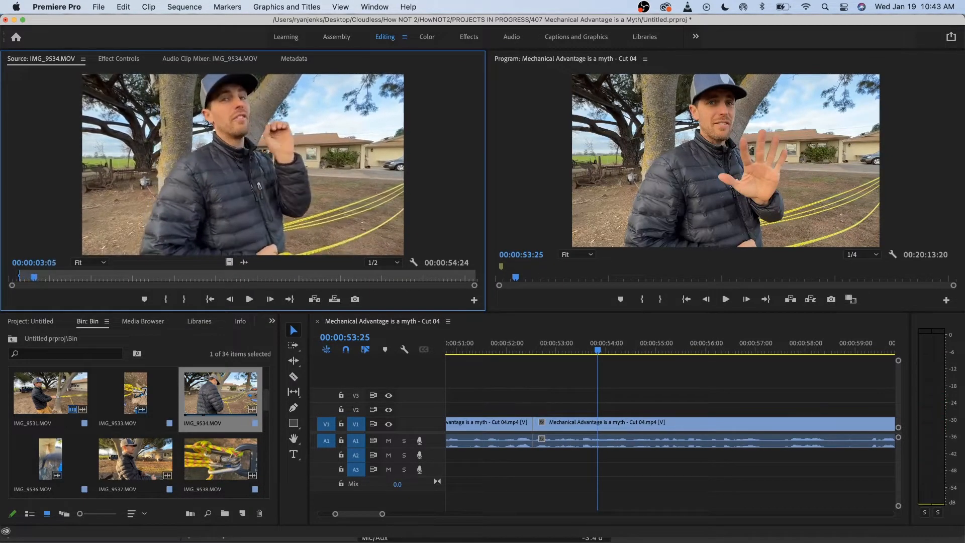
pyautogui.press('o')
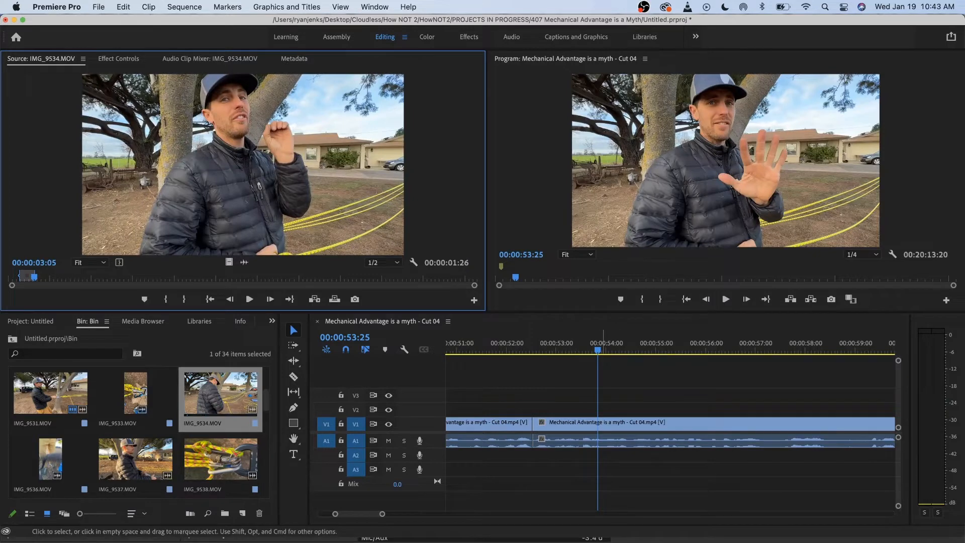
# - Place only the video of the marked IMG_9534.MOV range on V2 at 00:00:53:25 and play back the overlay
pyautogui.moveTo(229, 261); pyautogui.dragTo(598, 410)
pyautogui.click(561, 345)
pyautogui.press('space')
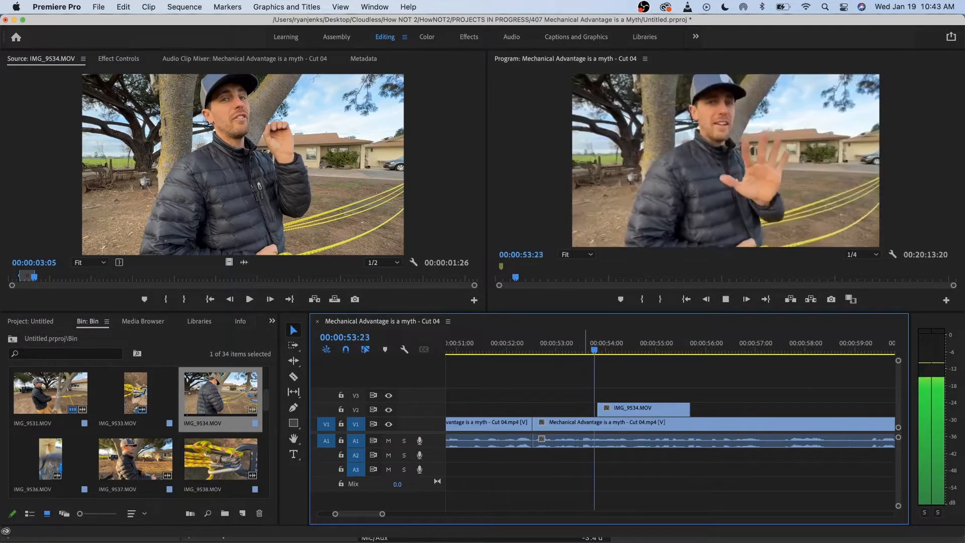
pyautogui.press('=')
pyautogui.press('=')
pyautogui.press('space')
pyautogui.press('-')
pyautogui.click(480, 343)
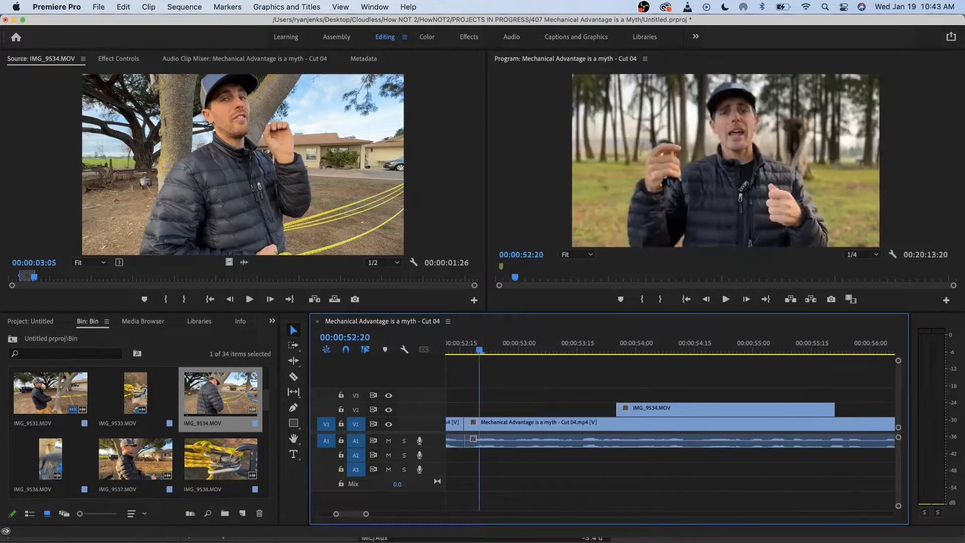
pyautogui.press('space')
pyautogui.press('-')
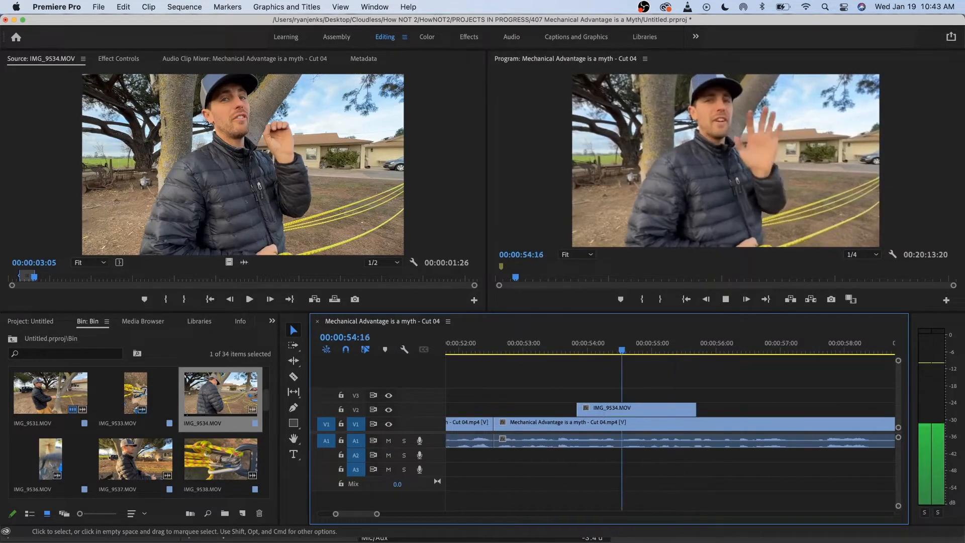
# - Check the raised-hand frame around 00:00:53:14 and move the IMG_9534.MOV overlay earlier on V2 to start just before 00:00:53:00
pyautogui.moveTo(507, 343); pyautogui.dragTo(542, 343)
pyautogui.press('Right')
pyautogui.press('Right')
pyautogui.press('Right')
pyautogui.press('Right')
pyautogui.press('Right')
pyautogui.press('Right')
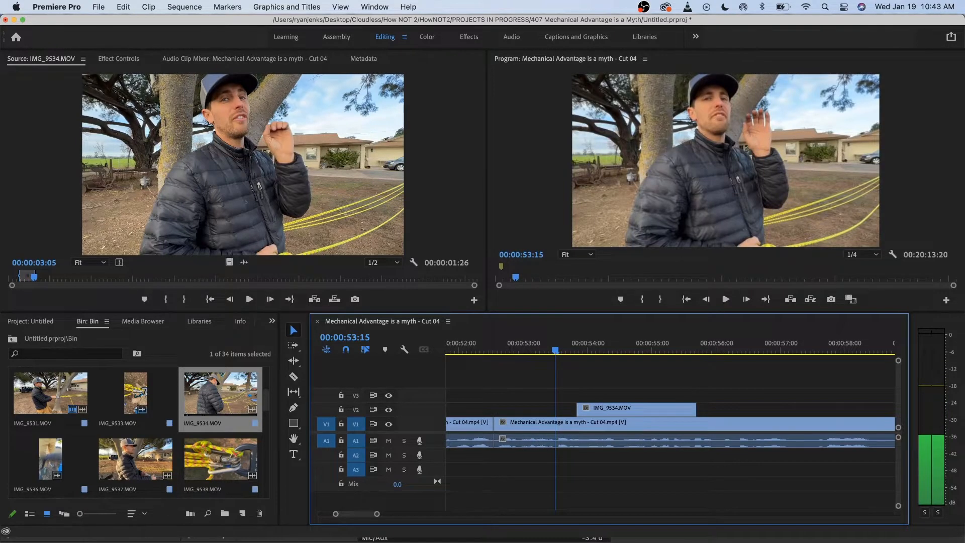
pyautogui.press('Left')
pyautogui.press('Left')
pyautogui.press('Left')
pyautogui.press('Right')
pyautogui.press('Right')
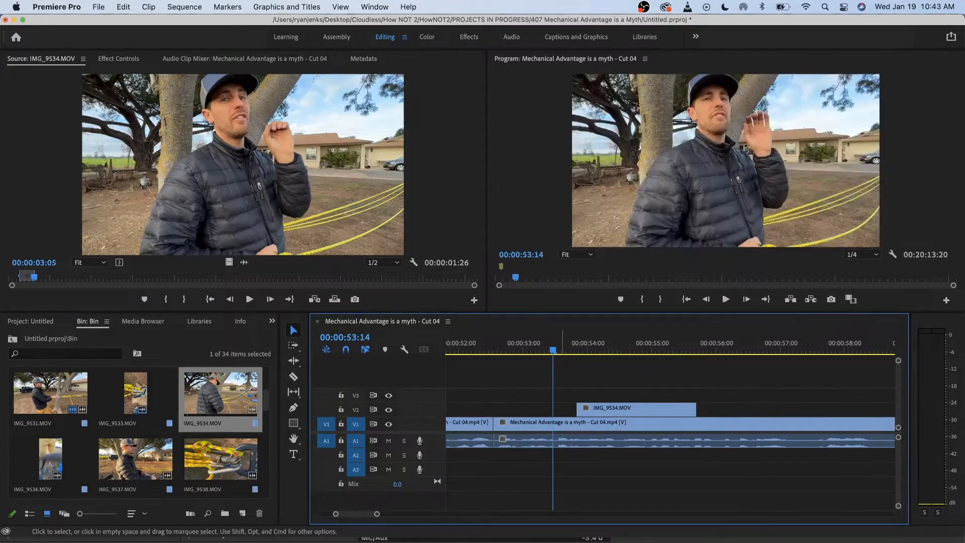
pyautogui.moveTo(634, 414); pyautogui.dragTo(532, 414)
pyautogui.click(504, 346)
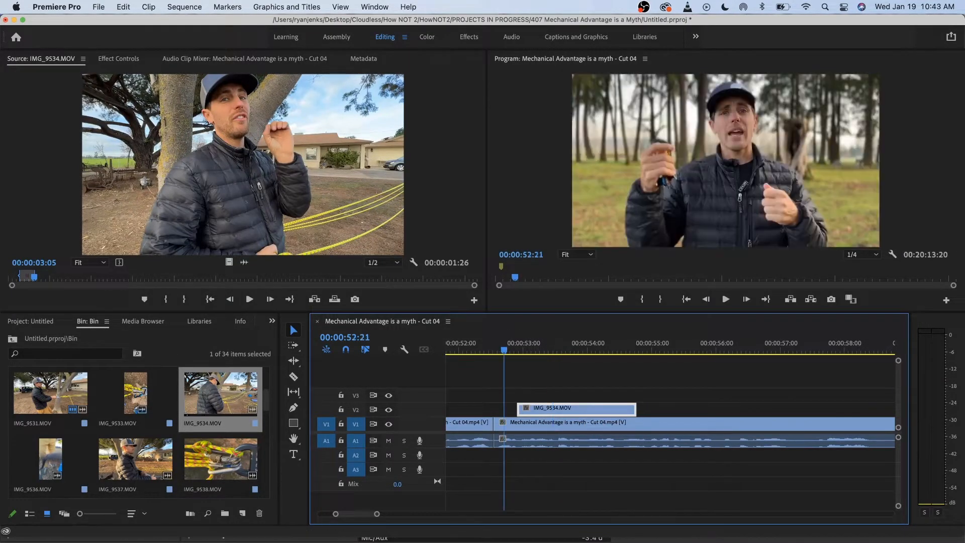
# - Extend the start of the IMG_9534.MOV overlay on V2 back to the V1 cut before 00:00:53:00 and play it back
pyautogui.press('space')
pyautogui.press('space')
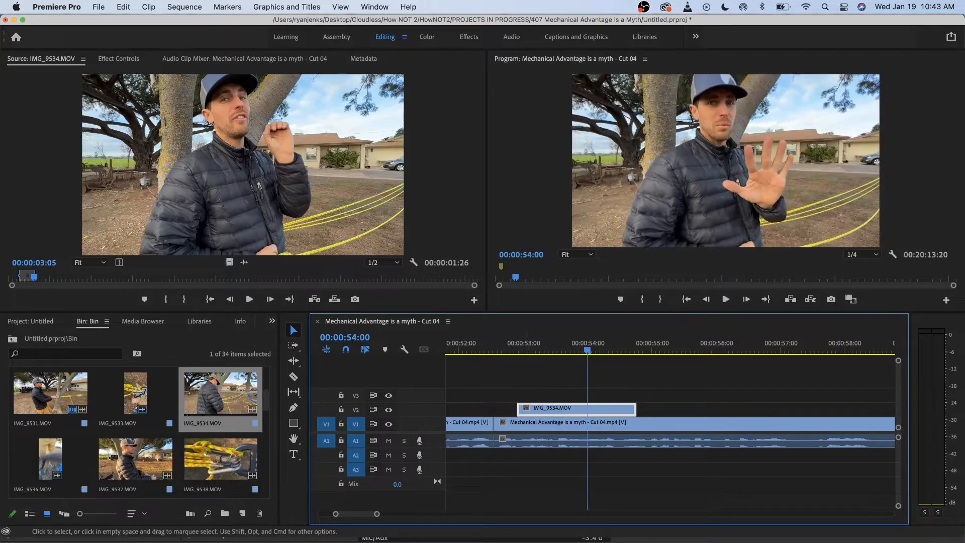
pyautogui.moveTo(522, 408); pyautogui.dragTo(501, 408)
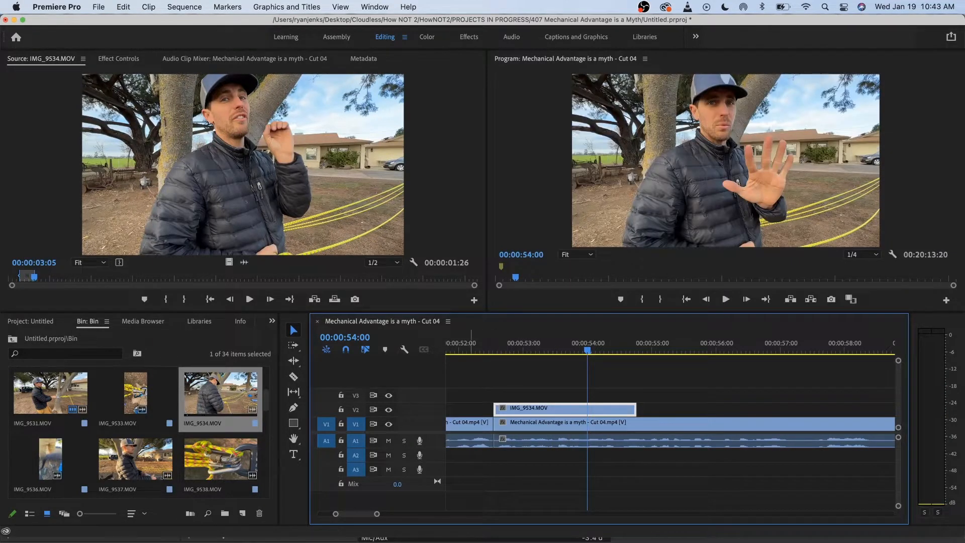
pyautogui.click(463, 347)
pyautogui.press('space')
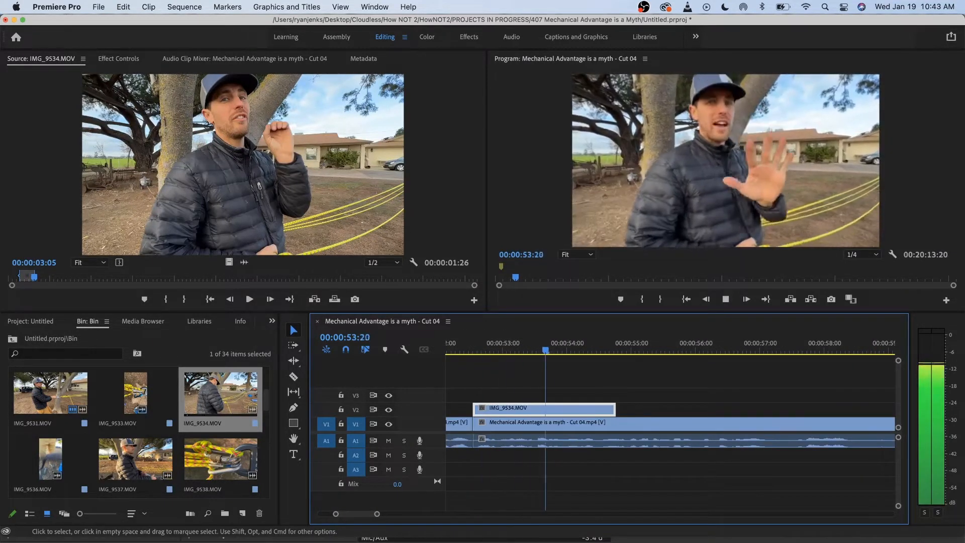
pyautogui.press('space')
# - Trim the end of the IMG_9534.MOV overlay on V2 to 00:00:54:15
pyautogui.click(552, 345)
pyautogui.press('space')
pyautogui.press('space')
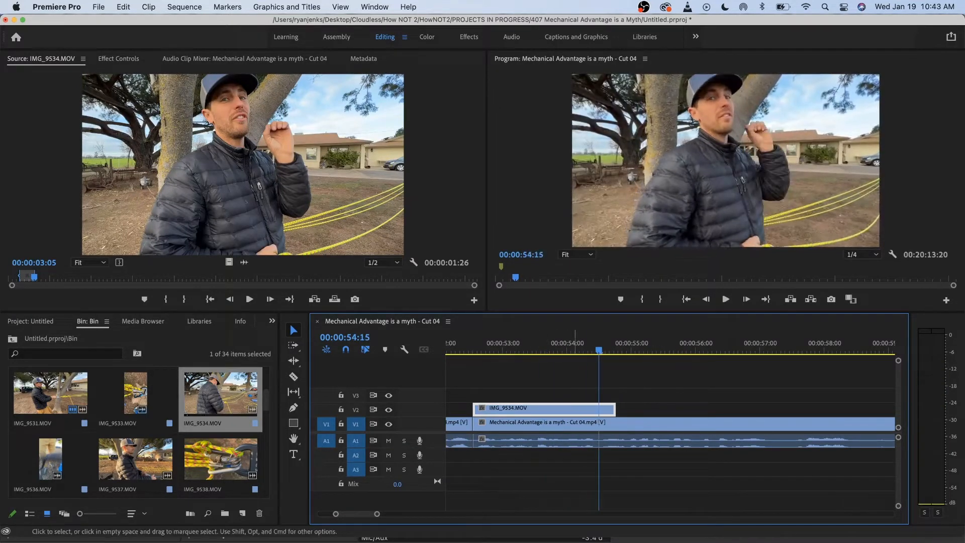
pyautogui.moveTo(615, 409); pyautogui.dragTo(598, 409)
pyautogui.press('-')
pyautogui.press('-')
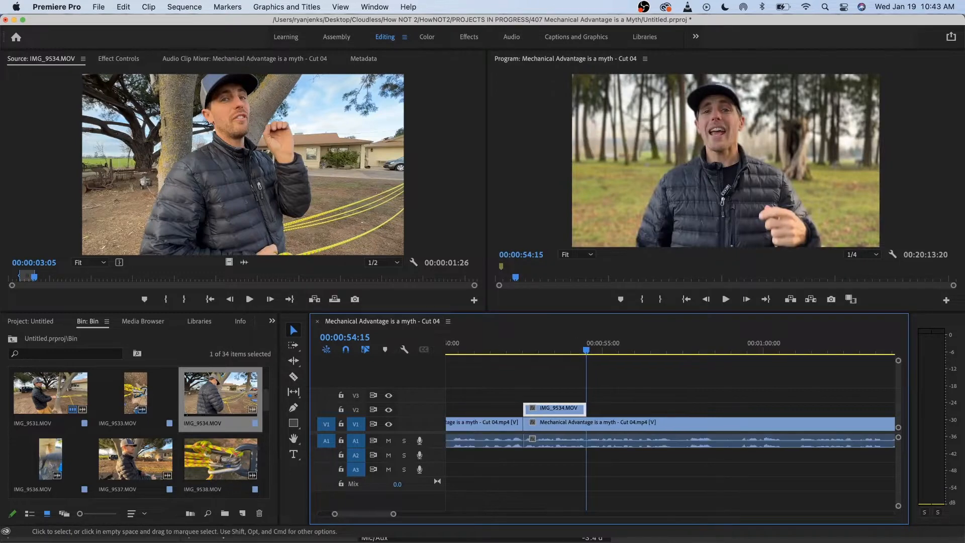
# - Play back the trimmed overlay, remove IMG_9534.MOV from V2 and replay the section without it up to 00:00:54:12
pyautogui.click(564, 346)
pyautogui.press('space')
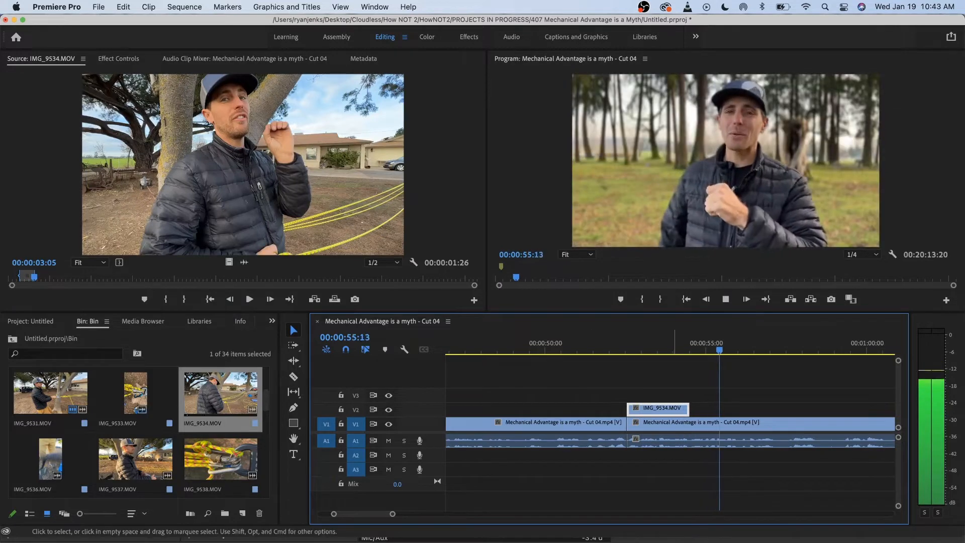
pyautogui.press('space')
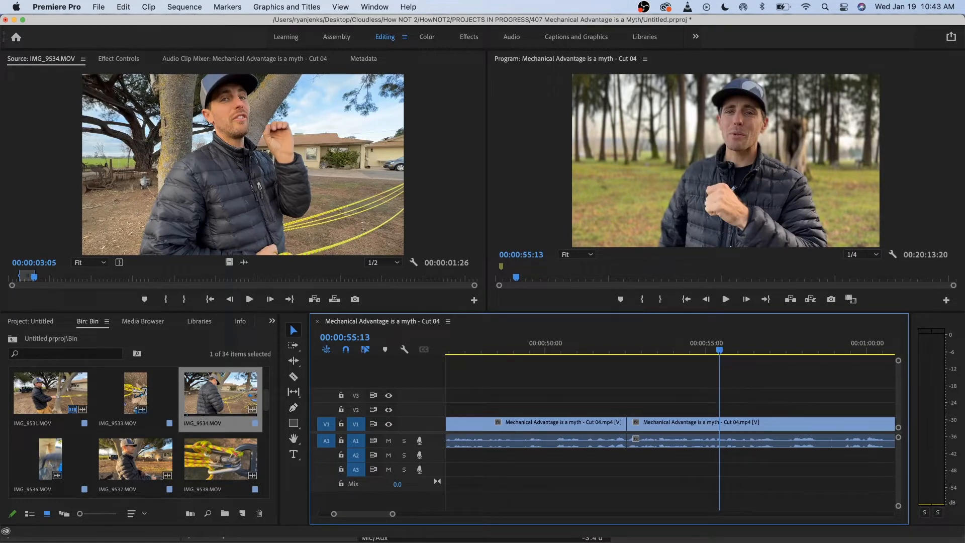
pyautogui.click(586, 342)
pyautogui.press('space')
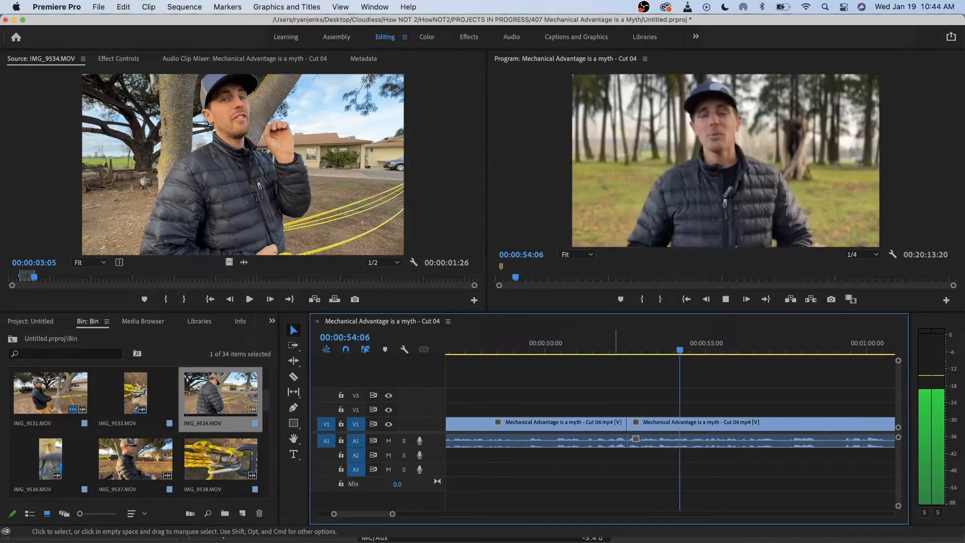
pyautogui.press('space')
# - Skim IMG_9539.MOV, IMG_9587.MOV and IMG_9588.MOV in the source preview for usable b-roll
pyautogui.scroll(-3, 135, 427)
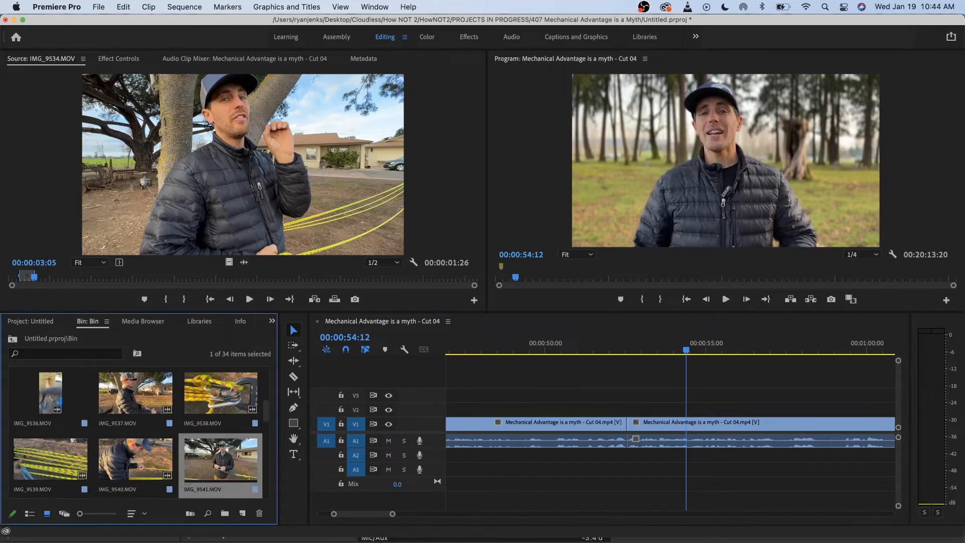
pyautogui.doubleClick(73, 467)
pyautogui.moveTo(244, 277)
pyautogui.mouseDown()
pyautogui.moveTo(138, 277)
pyautogui.moveTo(252, 278)
pyautogui.mouseUp()
pyautogui.scroll(-15, 136, 432)
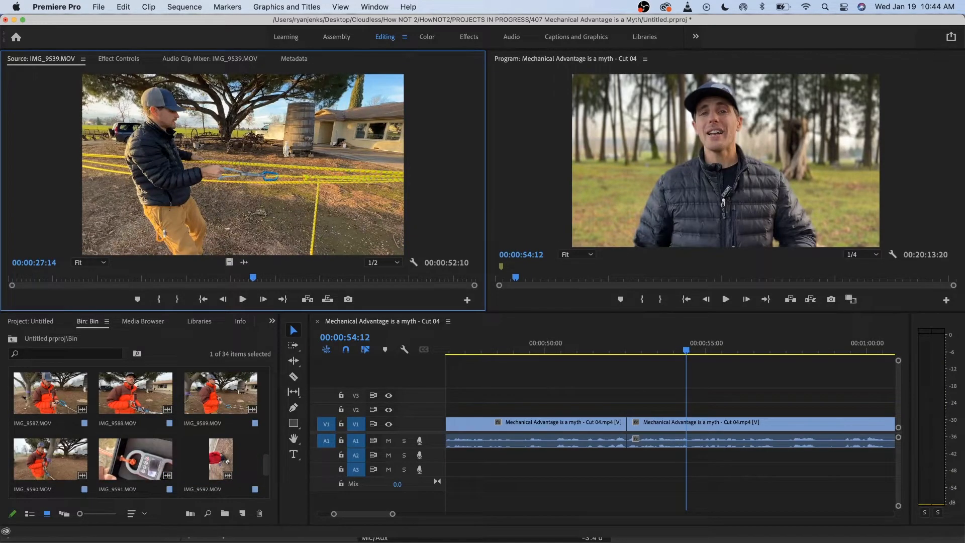
pyautogui.doubleClick(63, 397)
pyautogui.moveTo(163, 278); pyautogui.dragTo(391, 277)
pyautogui.doubleClick(169, 397)
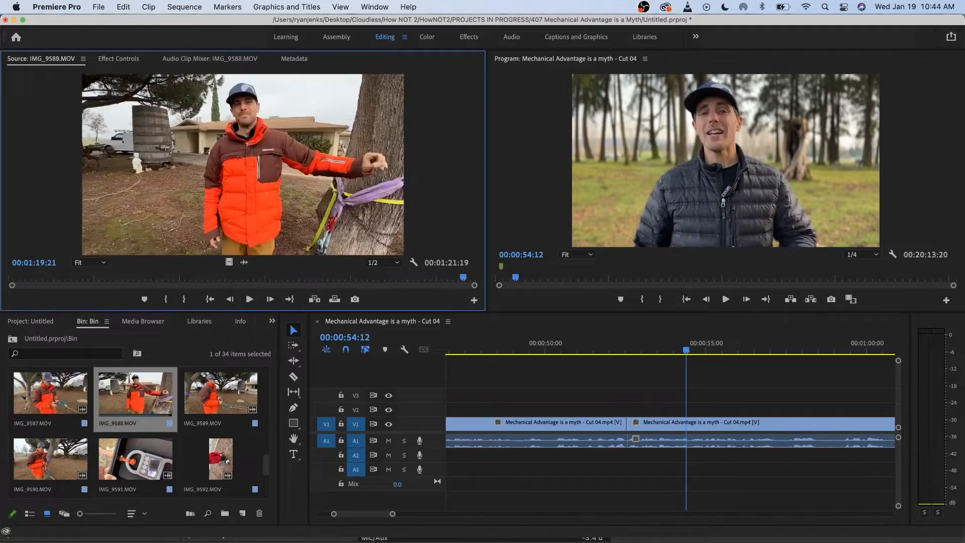
pyautogui.moveTo(132, 278); pyautogui.dragTo(217, 278)
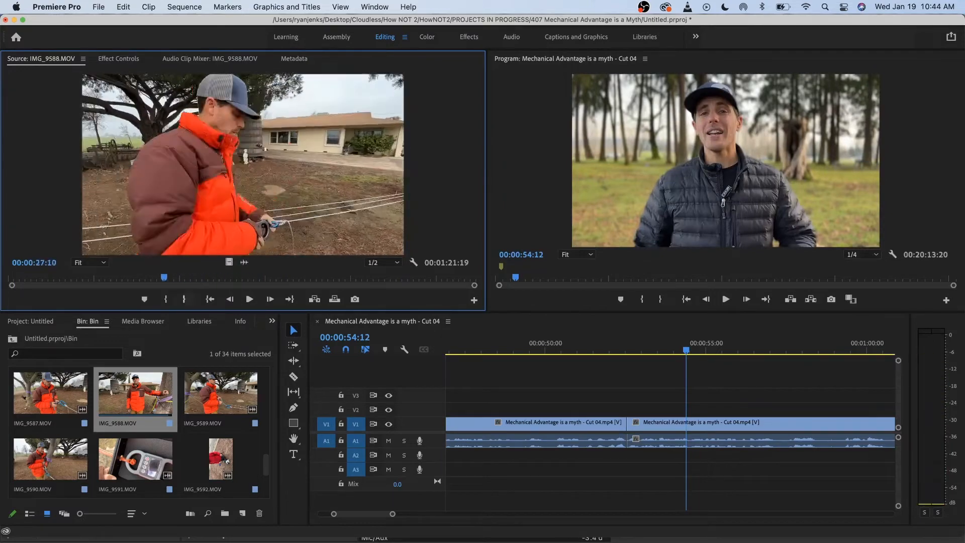
# - Skim IMG_9589.MOV and IMG_9590.MOV for usable b-roll, returning to the start of IMG_9590.MOV
pyautogui.doubleClick(221, 393)
pyautogui.moveTo(93, 277); pyautogui.dragTo(396, 277)
pyautogui.doubleClick(42, 459)
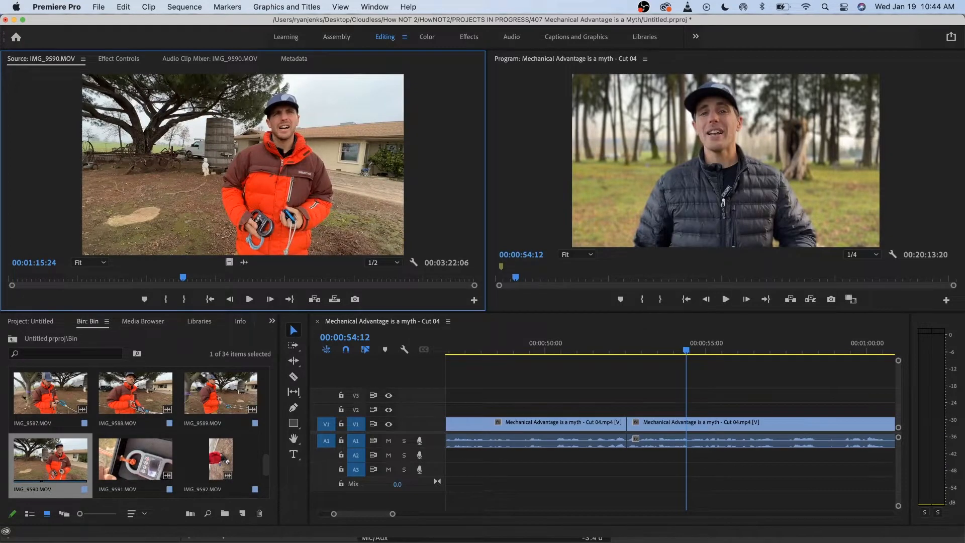
pyautogui.moveTo(182, 277); pyautogui.dragTo(124, 277)
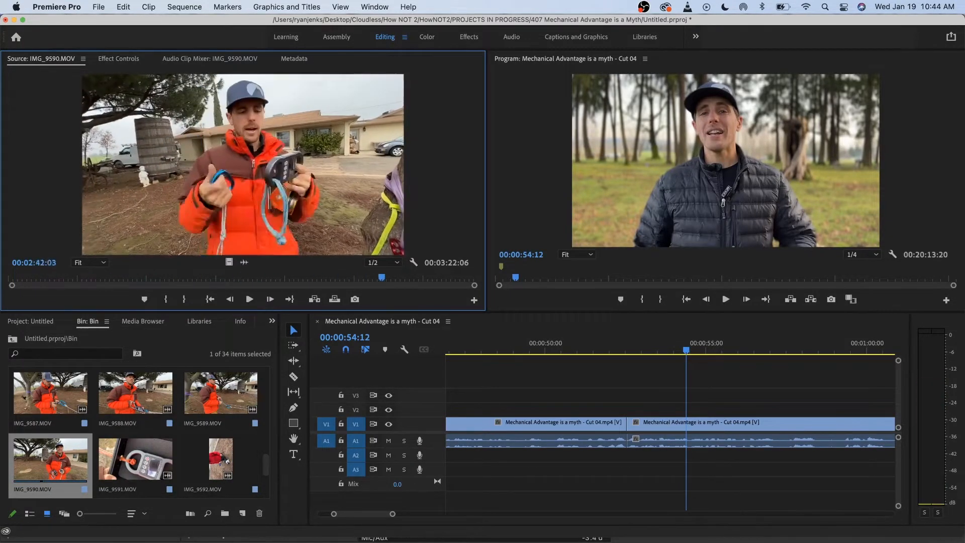
pyautogui.moveTo(381, 277); pyautogui.dragTo(465, 277)
pyautogui.moveTo(61, 277); pyautogui.dragTo(10, 277)
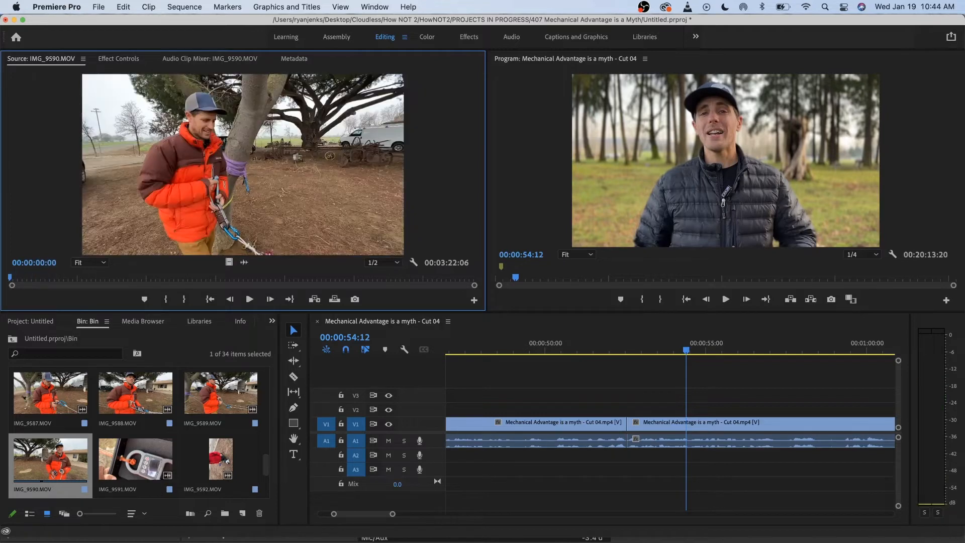
# - Reload IMG_9587.MOV and check its rope-pulling and rigging shots
pyautogui.scroll(2, 50, 393)
pyautogui.doubleClick(79, 457)
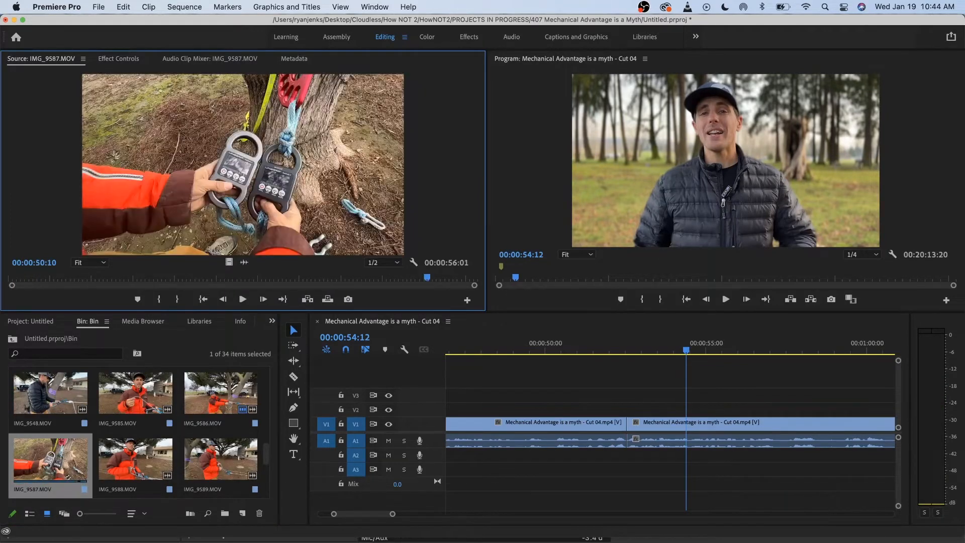
pyautogui.click(60, 277)
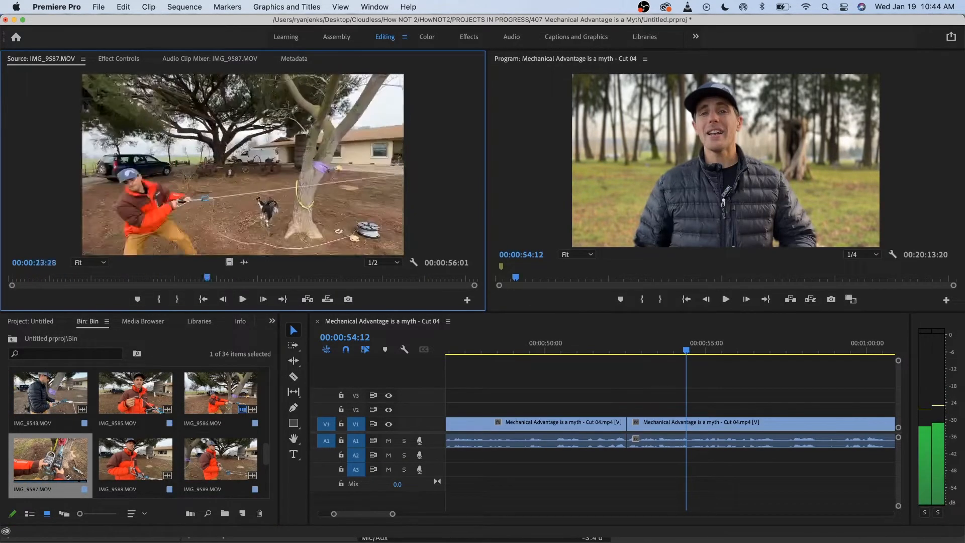
pyautogui.moveTo(310, 278); pyautogui.dragTo(358, 277)
# - Load IMG_9585.MOV, mark an In point on the rope-pulling shot shortly before 00:00:21:16 and preview the range
pyautogui.doubleClick(178, 412)
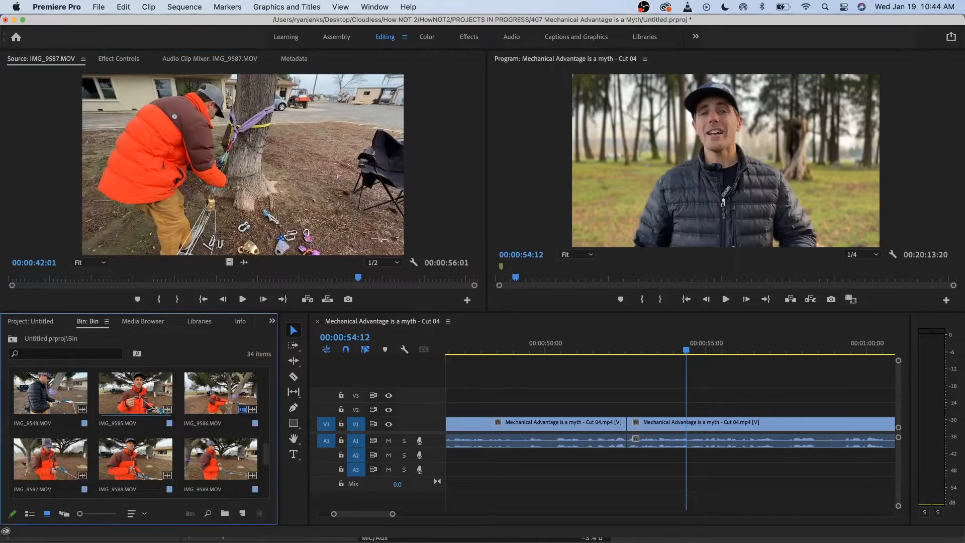
pyautogui.press('Escape')
pyautogui.doubleClick(135, 393)
pyautogui.moveTo(9, 277); pyautogui.dragTo(144, 277)
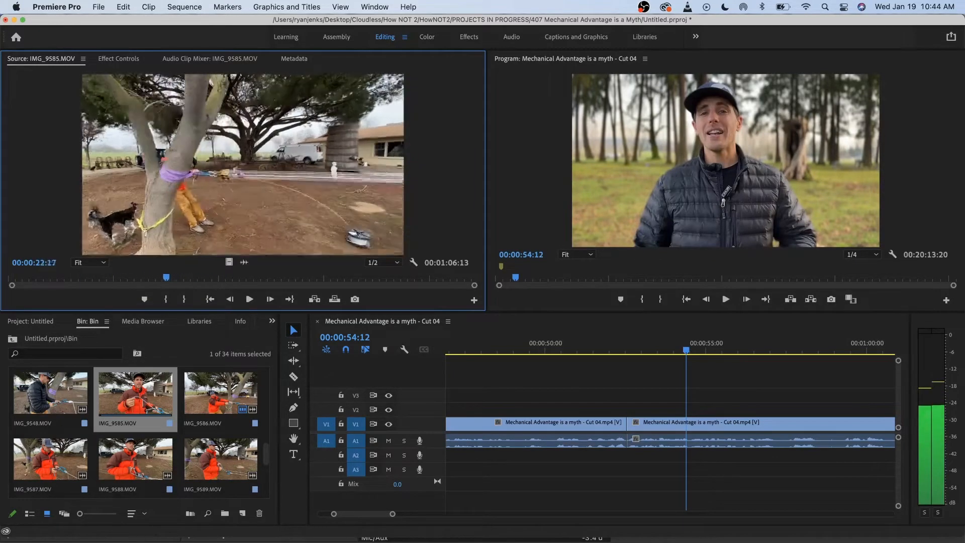
pyautogui.moveTo(147, 277)
pyautogui.mouseDown()
pyautogui.moveTo(136, 277)
pyautogui.moveTo(144, 276)
pyautogui.mouseUp()
pyautogui.press('i')
pyautogui.press('space')
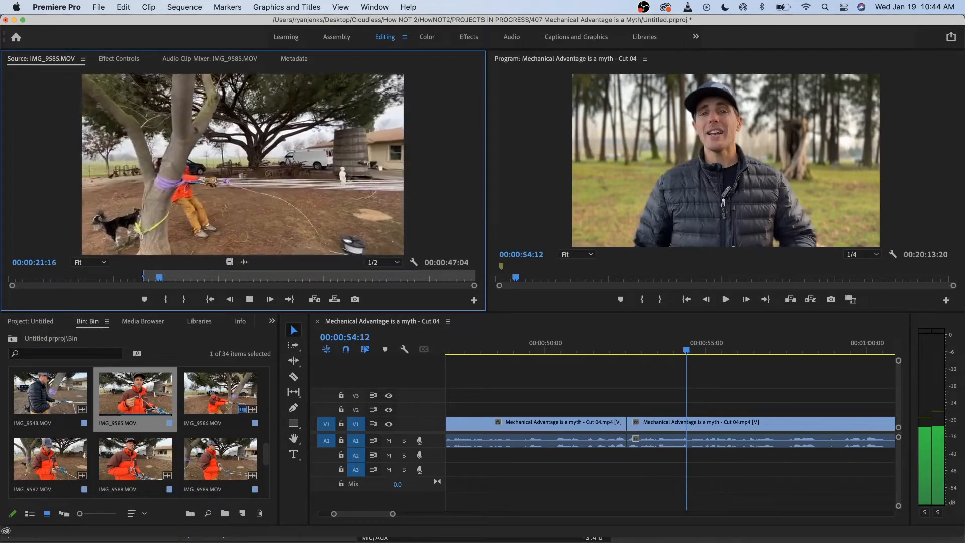
pyautogui.press('space')
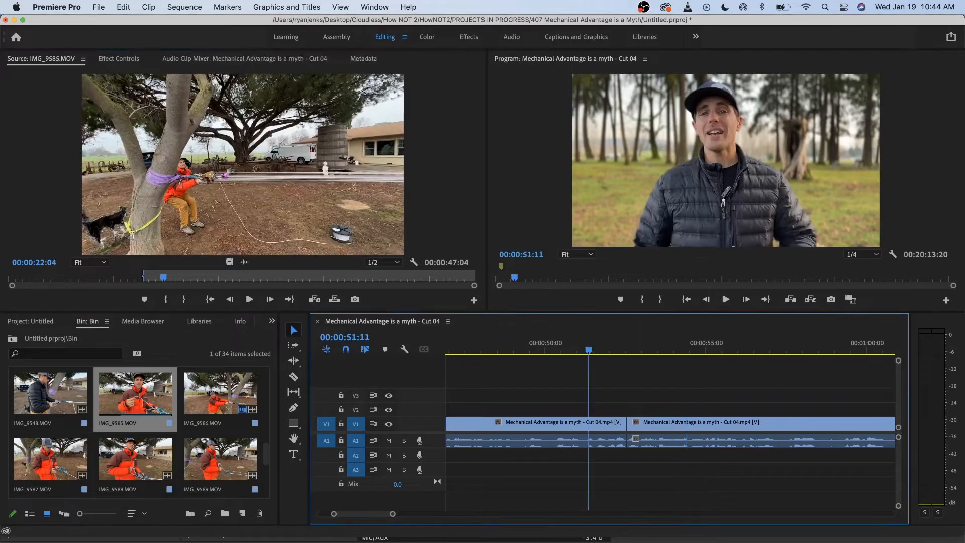
# - Play back the sequence from around 00:00:51:11 to 00:00:54:15
pyautogui.click(593, 345)
pyautogui.press('space')
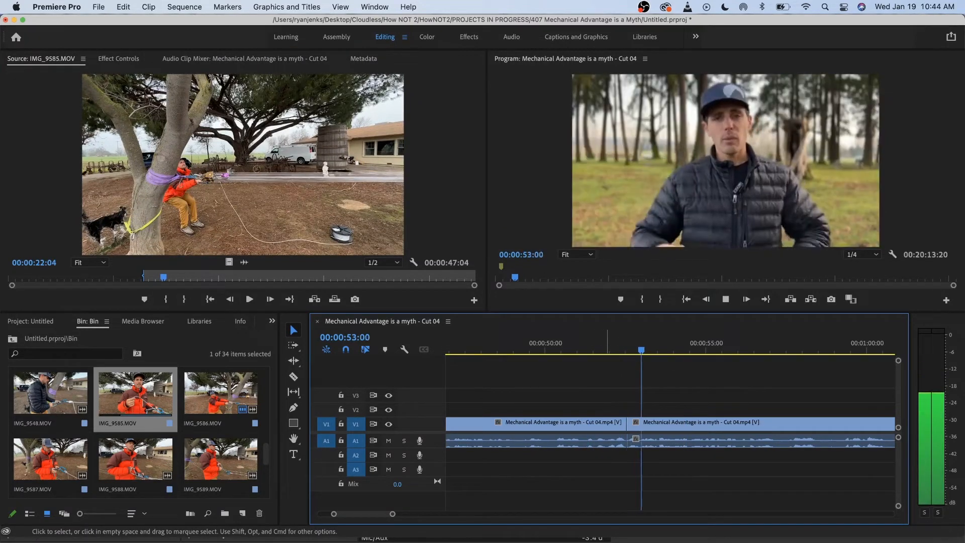
pyautogui.press('space')
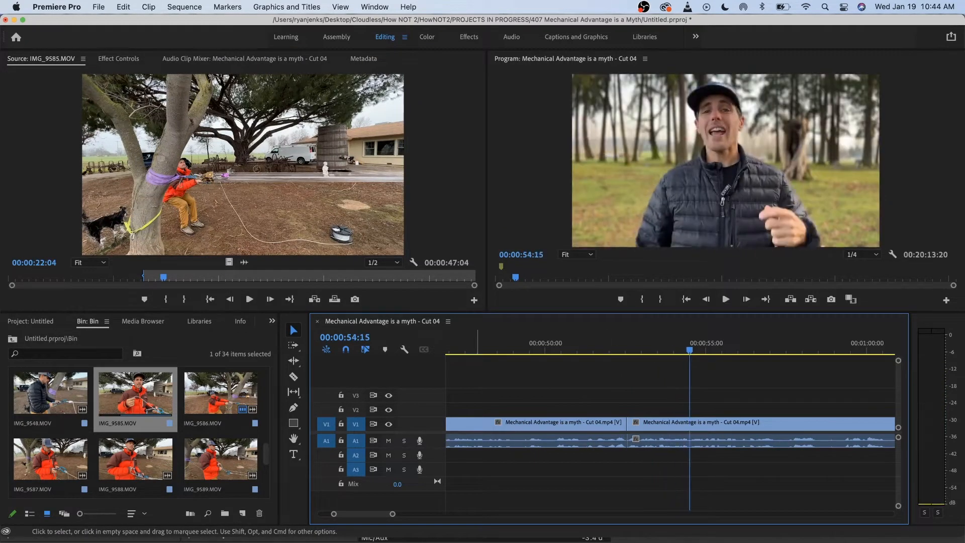
# - Check IMG_9586.MOV and play through IMG_9544.MOV at fast speed up to the force-gauge close-up
pyautogui.scroll(2, 136, 432)
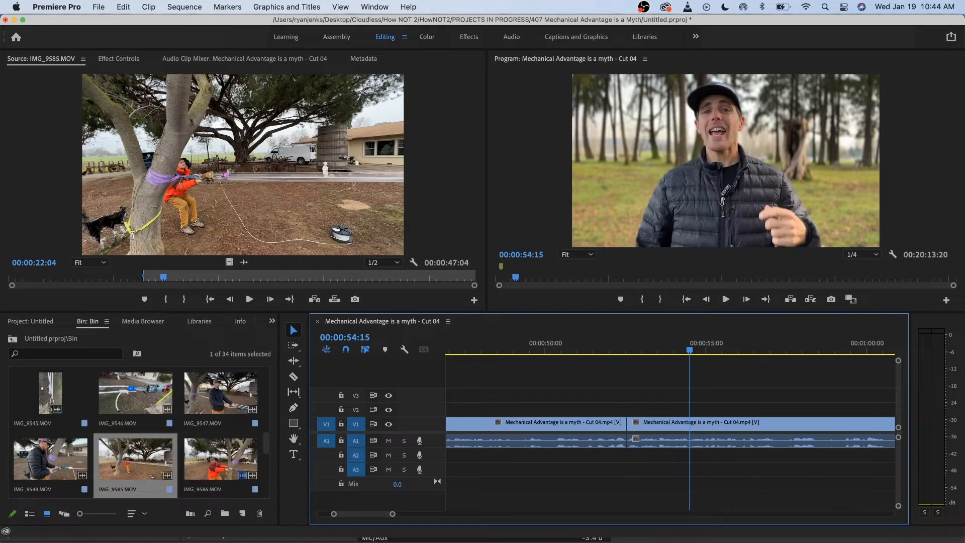
pyautogui.doubleClick(220, 458)
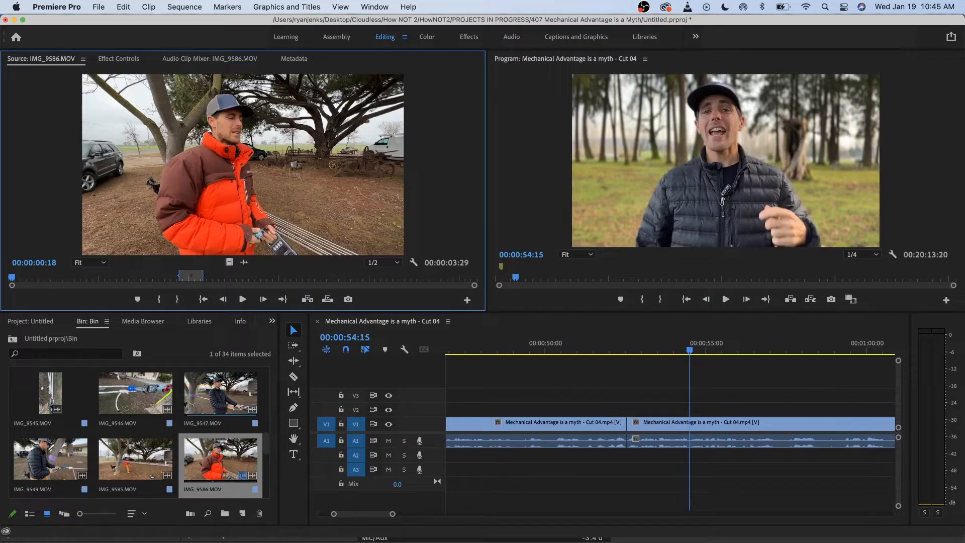
pyautogui.scroll(2, 136, 442)
pyautogui.doubleClick(220, 393)
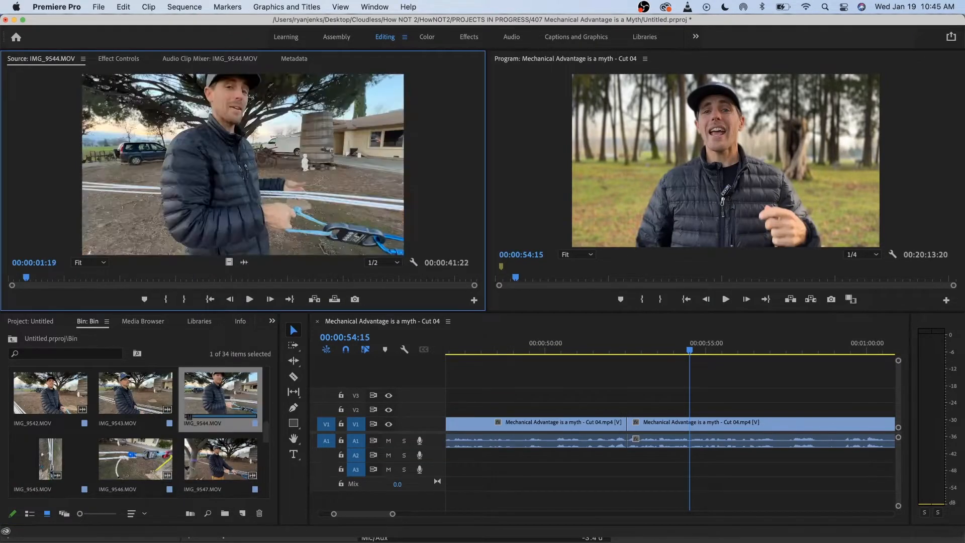
pyautogui.press('l')
pyautogui.press('l')
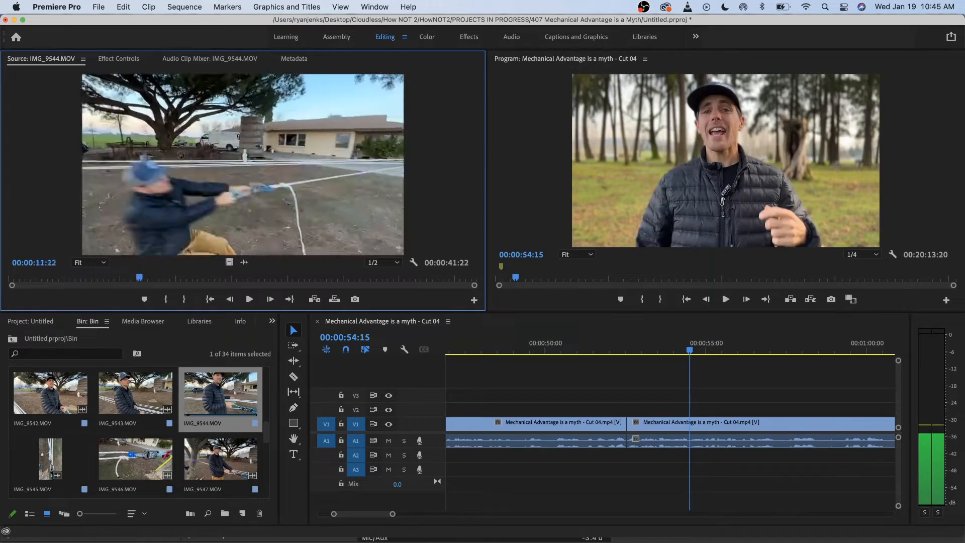
pyautogui.press('k')
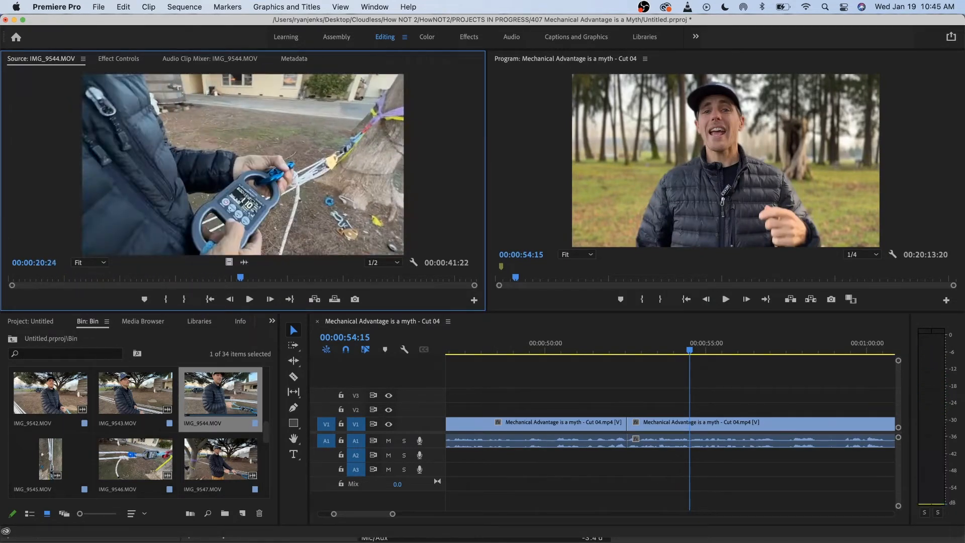
# - Skim IMG_9543.MOV and IMG_9542.MOV for rope-pulling and force-gauge shots
pyautogui.doubleClick(135, 392)
pyautogui.moveTo(12, 278); pyautogui.dragTo(70, 277)
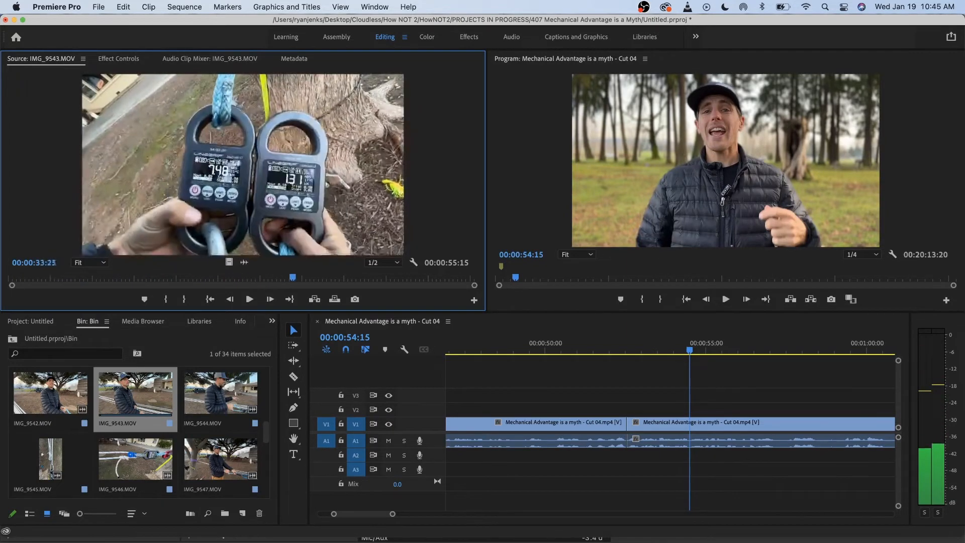
pyautogui.doubleClick(51, 392)
pyautogui.moveTo(9, 277); pyautogui.dragTo(245, 277)
# - Review the sequence from about 00:00:51:12 through the yellow-rope pulley footage around 00:01:00:17
pyautogui.scroll(-3, 618, 382)
pyautogui.moveTo(585, 347)
pyautogui.mouseDown()
pyautogui.moveTo(537, 349)
pyautogui.moveTo(628, 350)
pyautogui.moveTo(601, 349)
pyautogui.mouseUp()
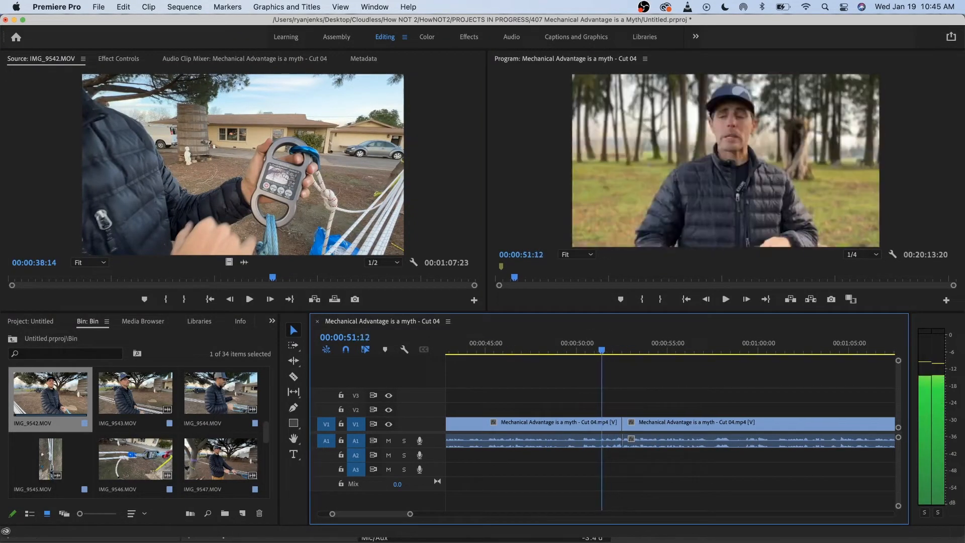
pyautogui.press('space')
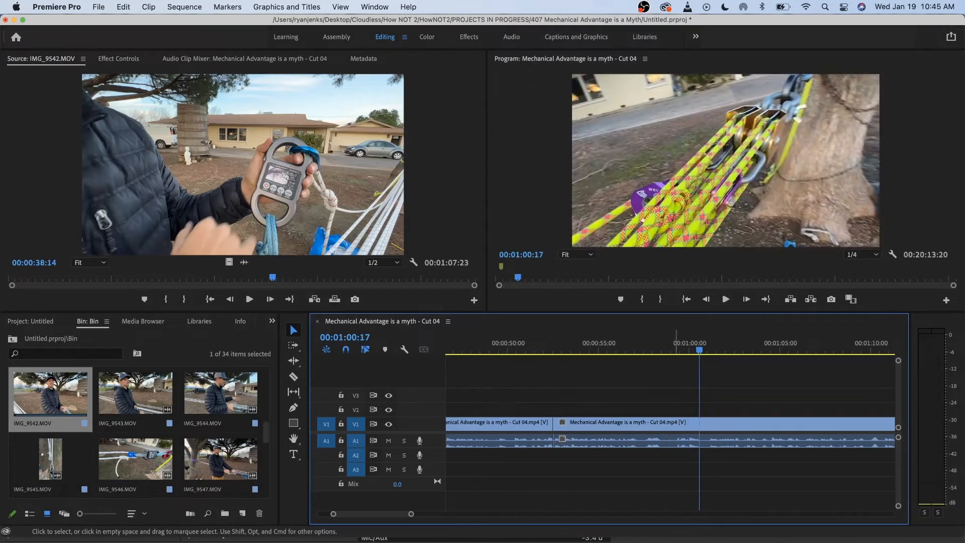
pyautogui.press('space')
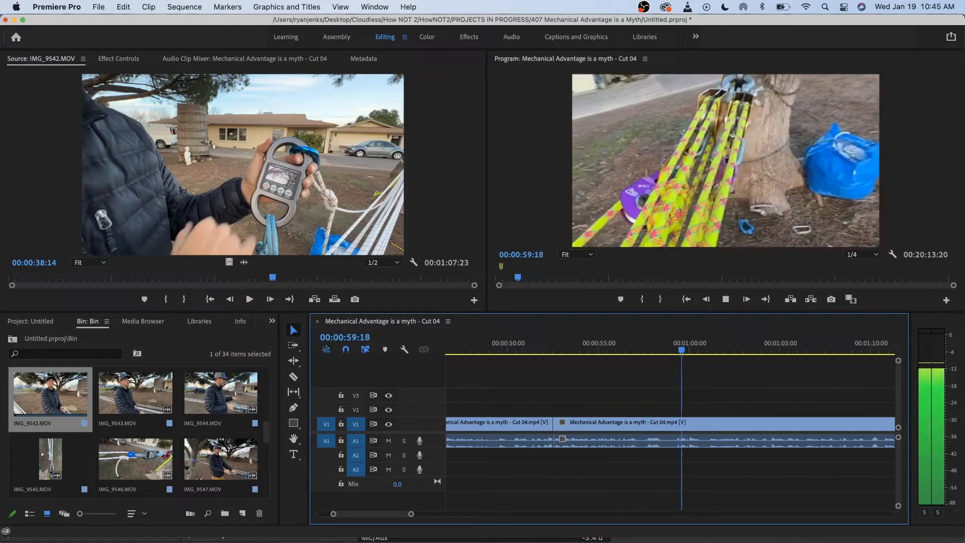
pyautogui.press('space')
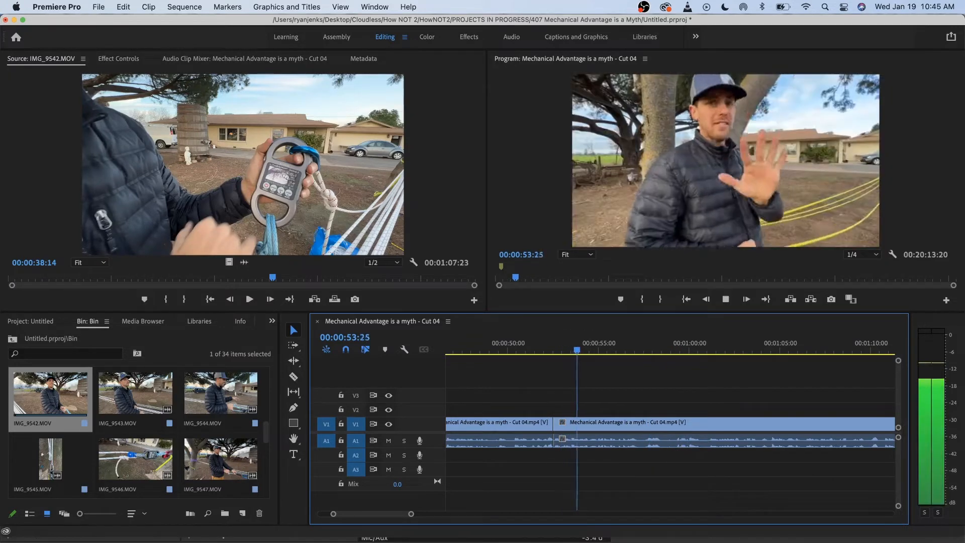
# - Split the main V1 and A1 clip two frames before 00:00:54:14 and play on from the cut
pyautogui.click(562, 342)
pyautogui.press('space')
pyautogui.press('space')
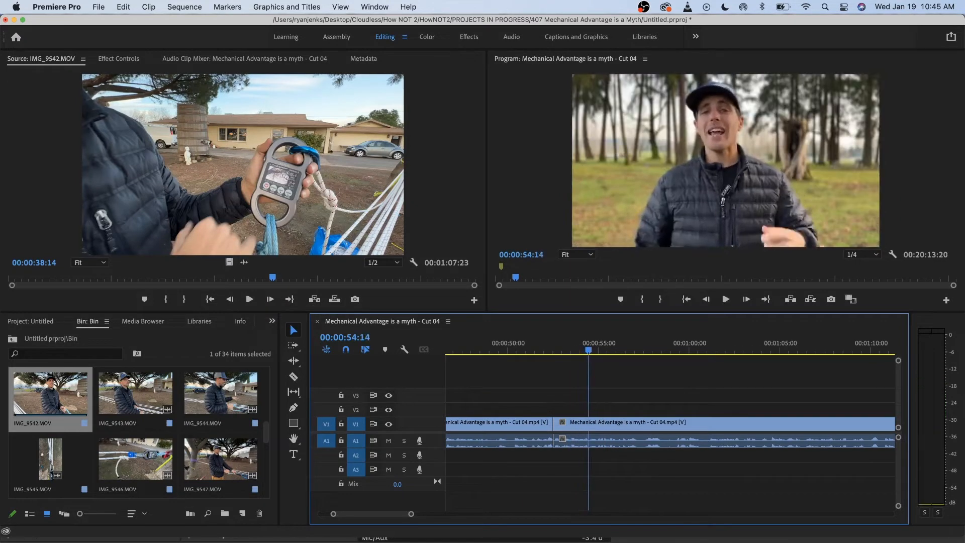
pyautogui.press('Left')
pyautogui.press('Left')
pyautogui.press('super+k')
pyautogui.press('space')
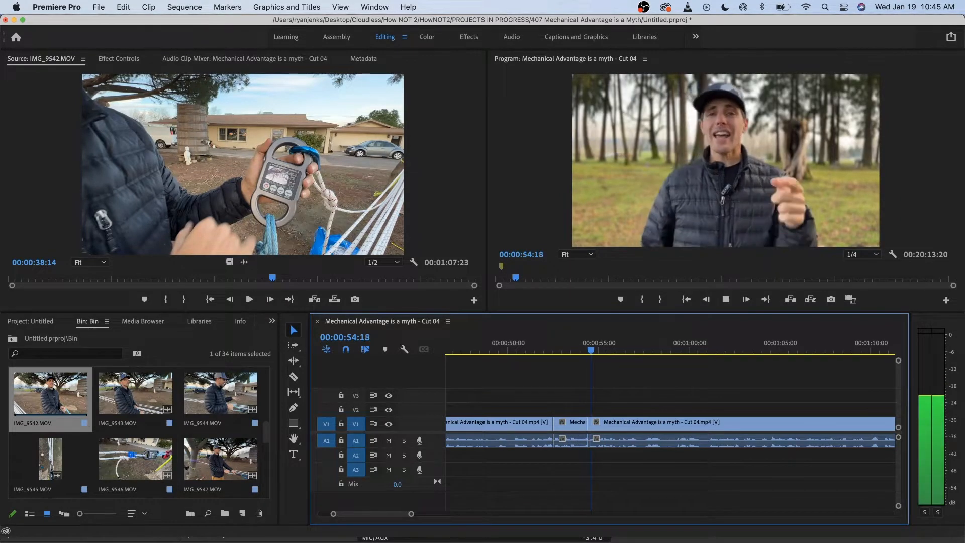
# - Replay the passage from the talking shot at about 00:00:54:24 into the yellow-rope pulley footage and on into the rope-pulling shots
pyautogui.press('space')
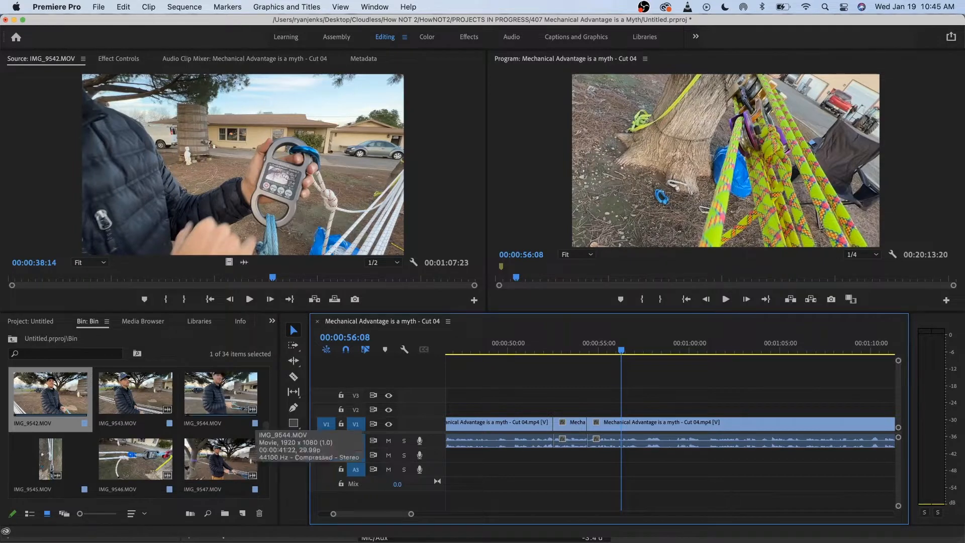
pyautogui.click(605, 343)
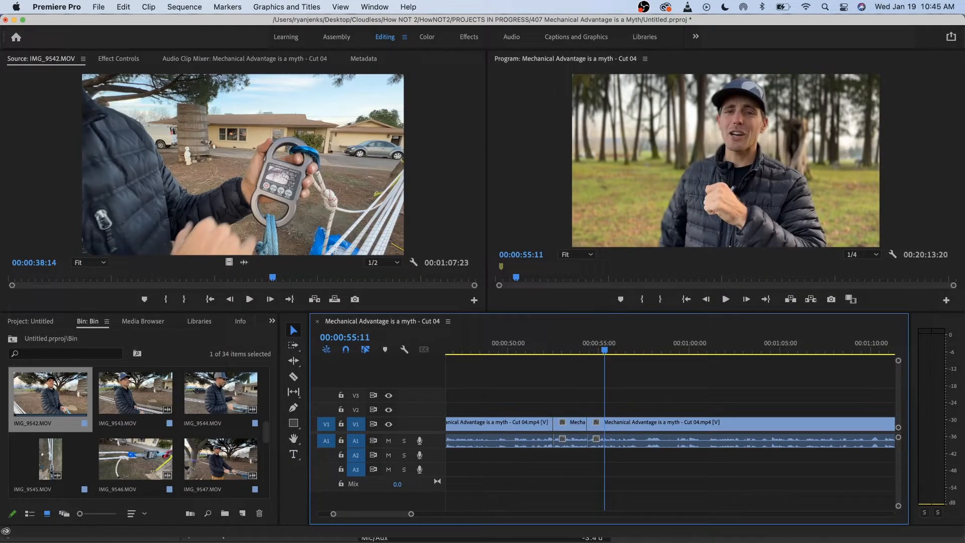
pyautogui.press('space')
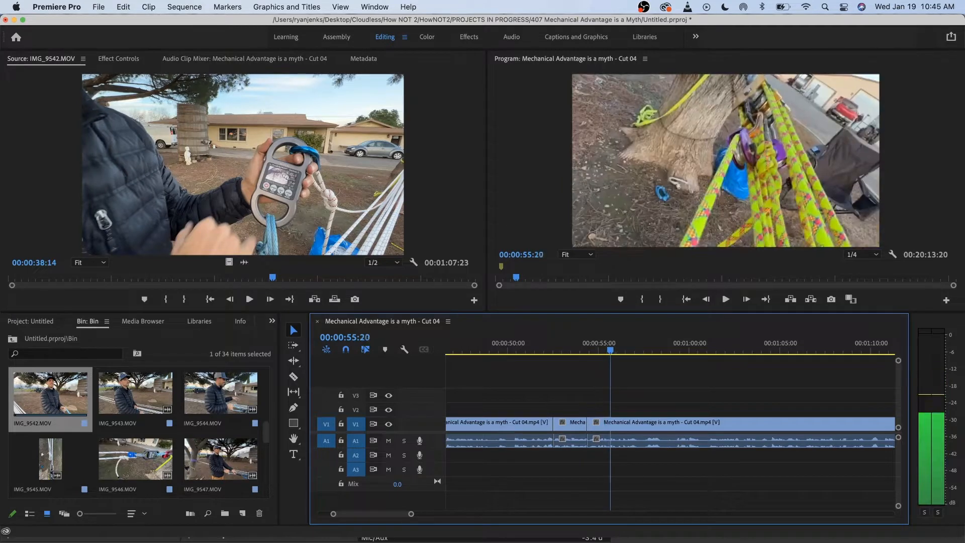
pyautogui.press('space')
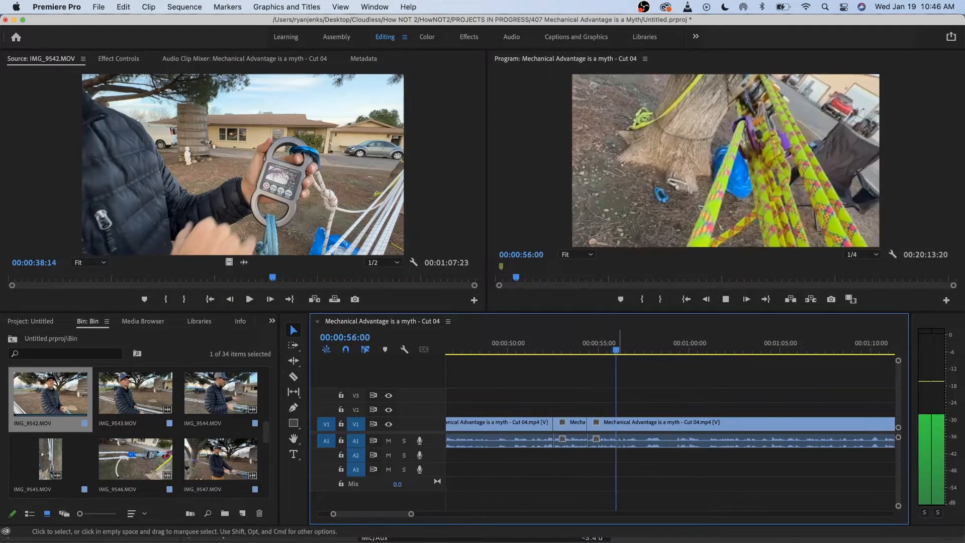
pyautogui.press('space')
pyautogui.moveTo(619, 344); pyautogui.dragTo(594, 345)
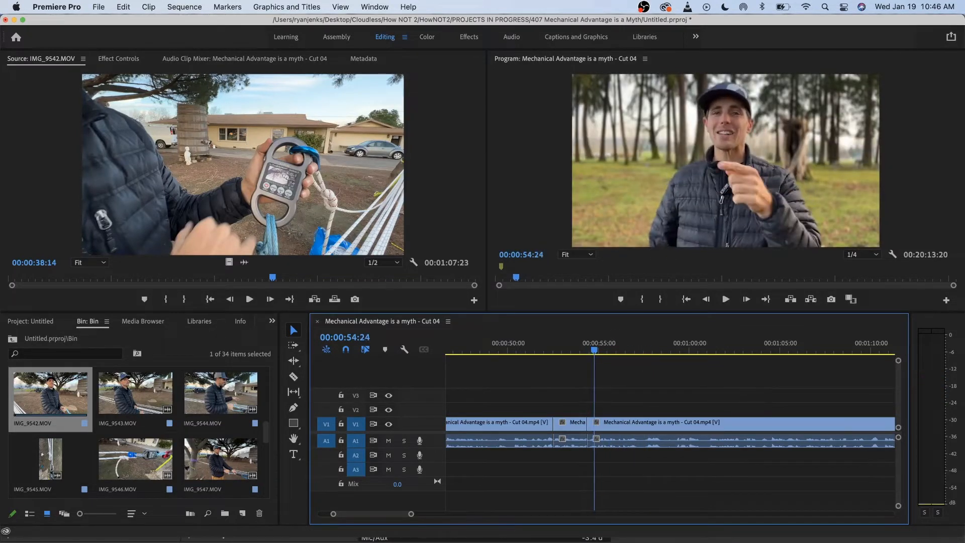
pyautogui.press('space')
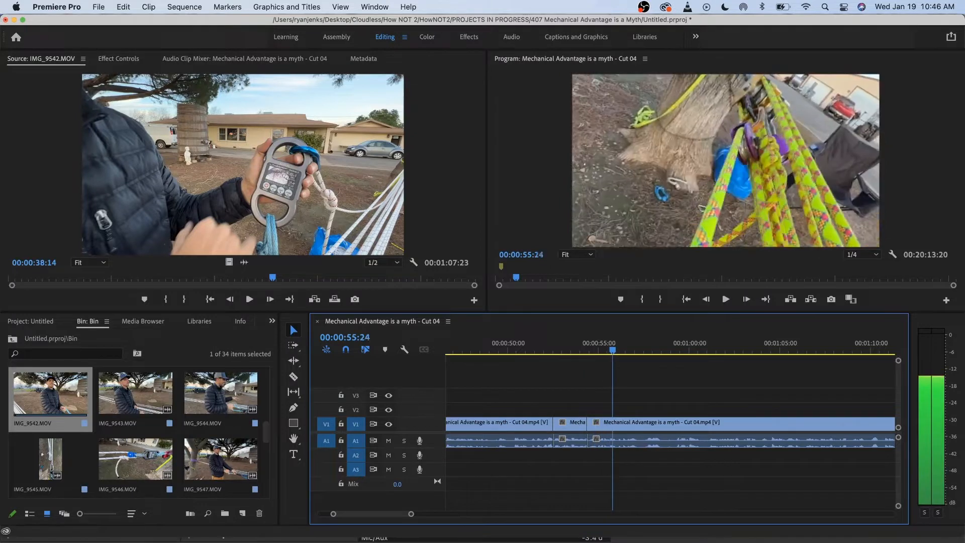
pyautogui.press('space')
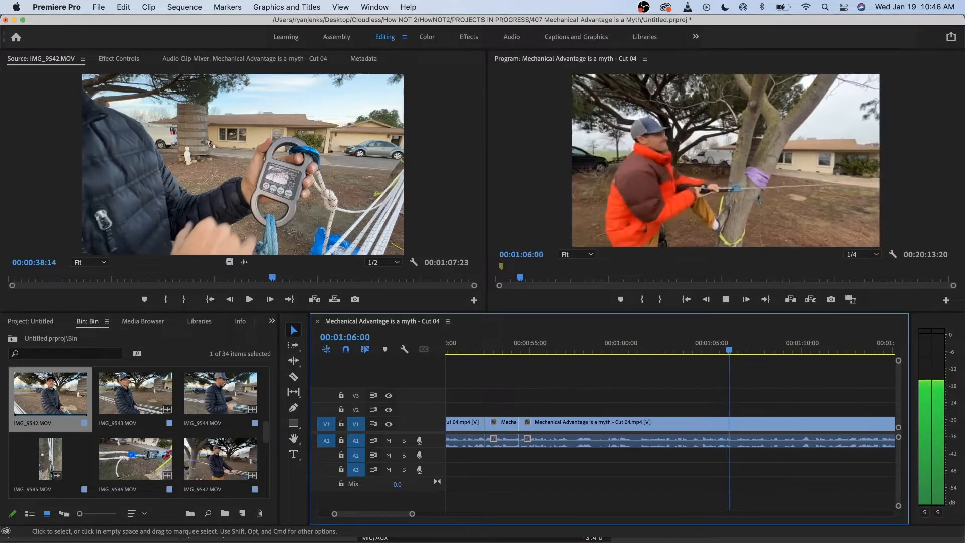
# - Replay the rope-pulling shots around 00:01:02:21 and move frame by frame to the orange-jacket shot at 00:01:04:21
pyautogui.moveTo(673, 346); pyautogui.dragTo(655, 346)
pyautogui.press('space')
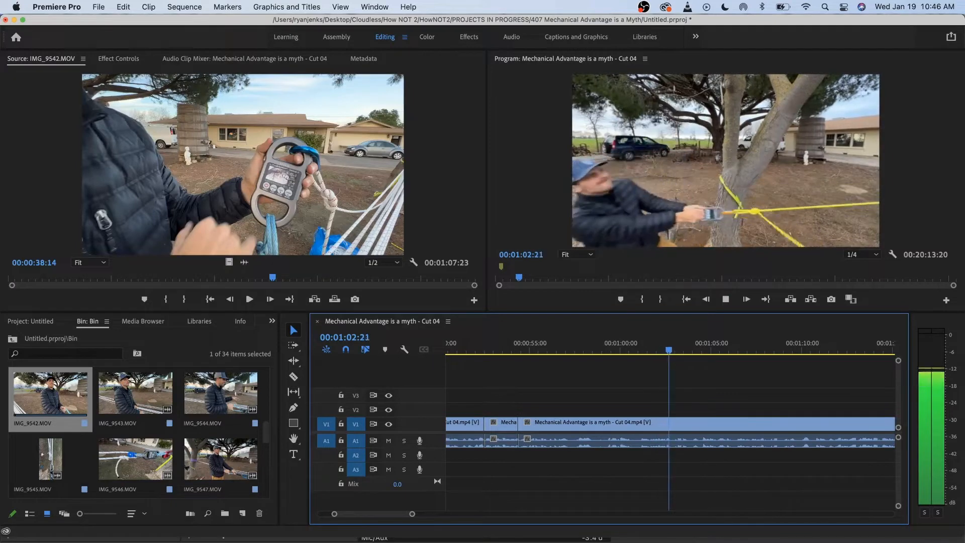
pyautogui.press('space')
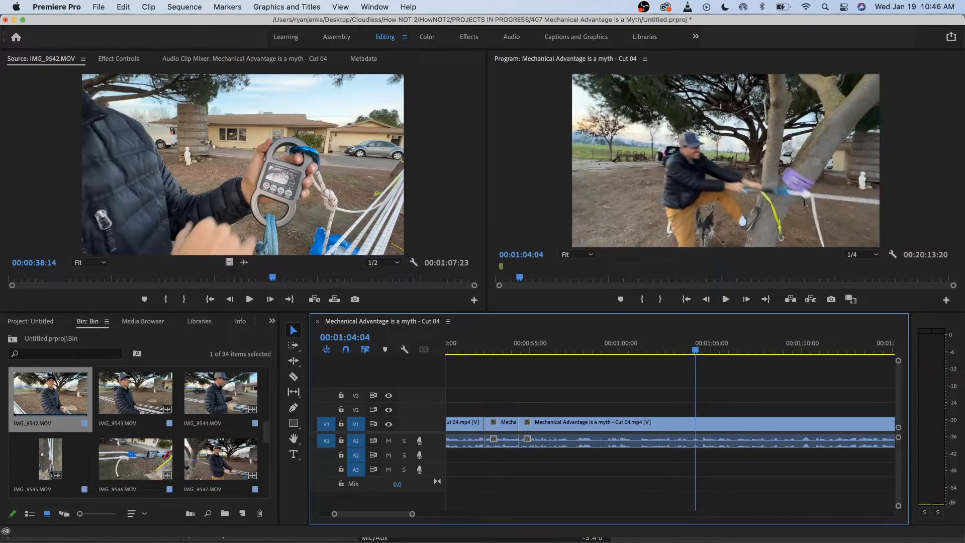
pyautogui.press('space')
pyautogui.press('space')
pyautogui.press('Right')
pyautogui.press('Right')
pyautogui.press('Right')
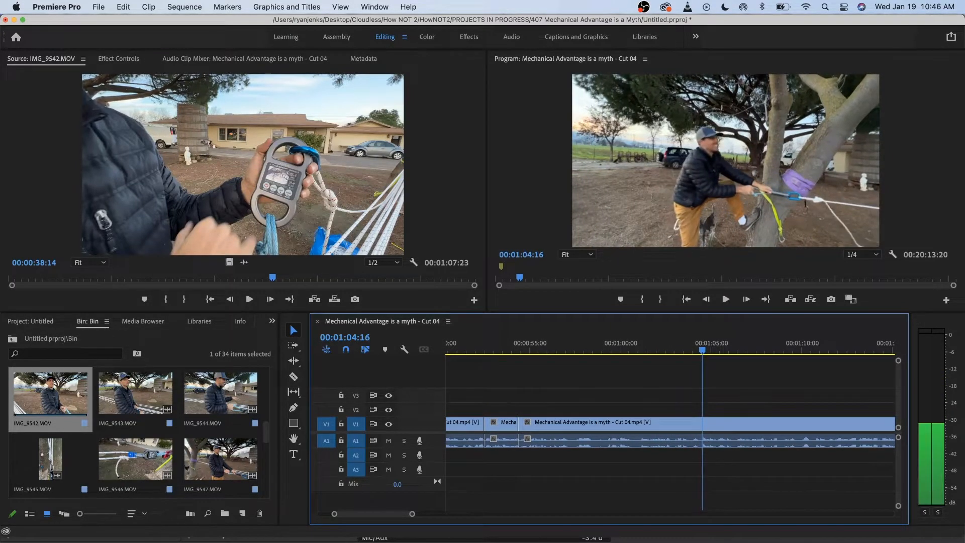
pyautogui.press('Right')
pyautogui.press('Right')
pyautogui.press('Right')
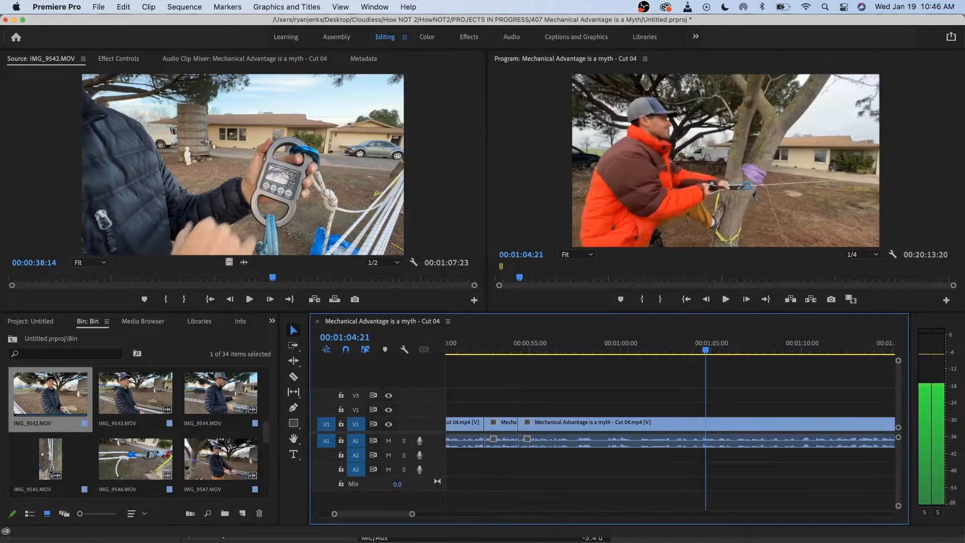
# - Examine the picture and audio frame by frame between 00:01:04:15 and 00:01:04:22, around the change to the orange-jacket shot
pyautogui.press('=')
pyautogui.press('=')
pyautogui.press('=')
pyautogui.press('=')
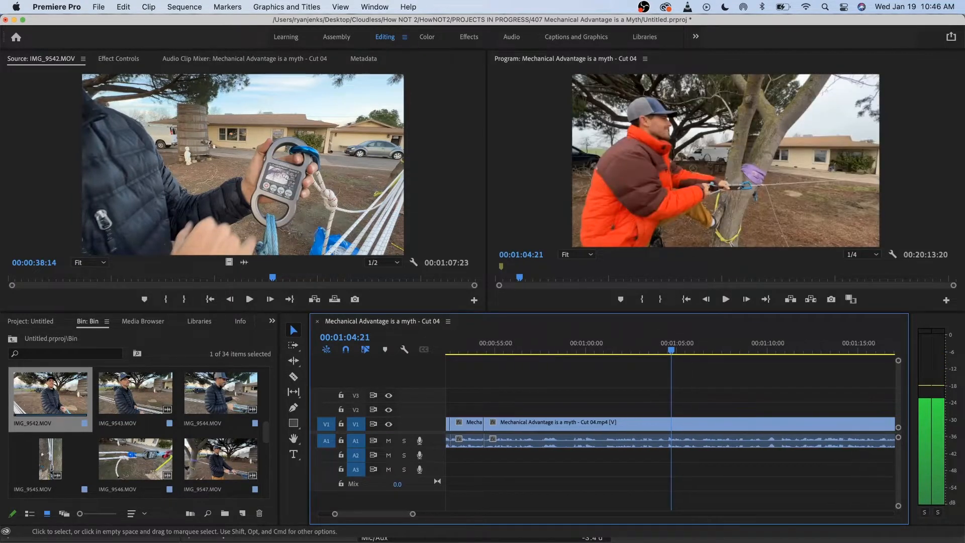
pyautogui.hscroll(-3, 670, 432)
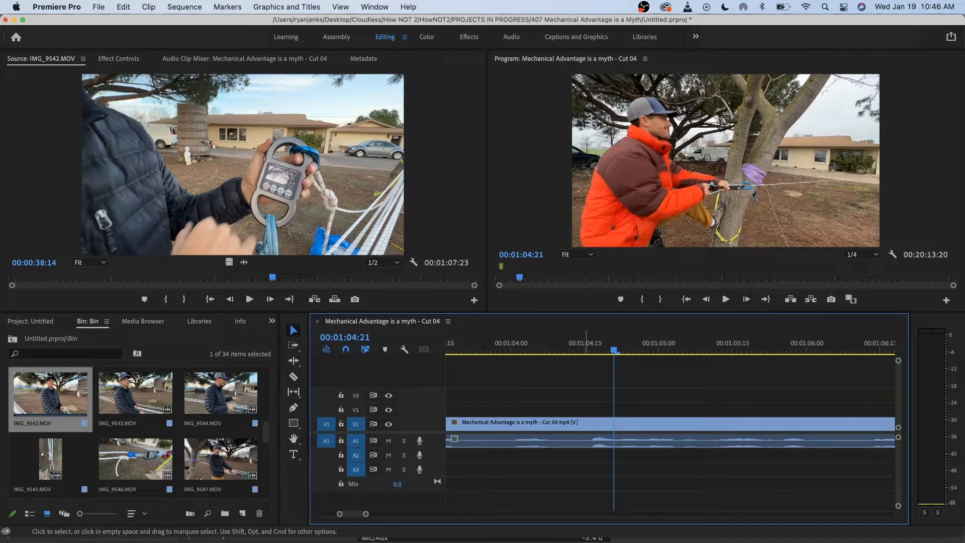
pyautogui.press('Left')
pyautogui.press('Left')
pyautogui.press('Left')
pyautogui.press('Left')
pyautogui.press('Left')
pyautogui.press('Left')
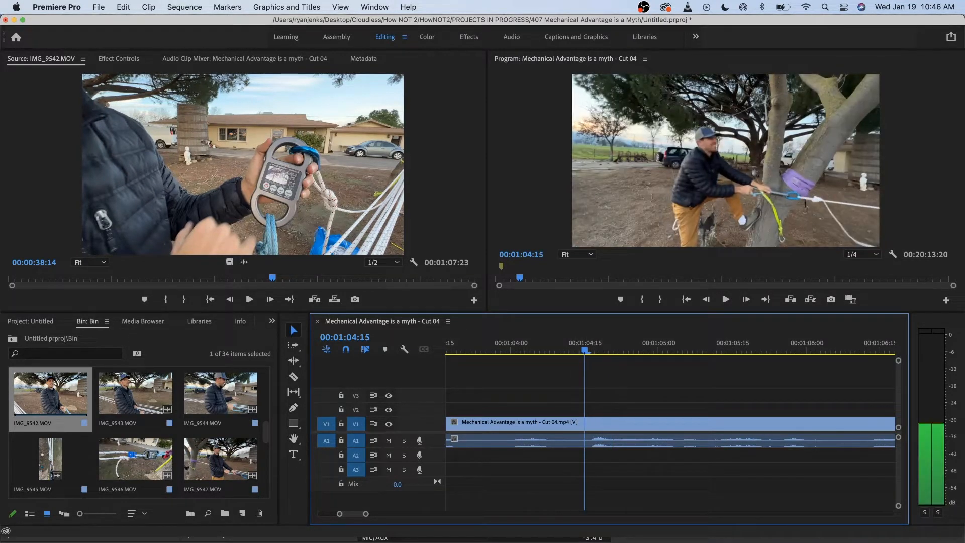
pyautogui.press('Right')
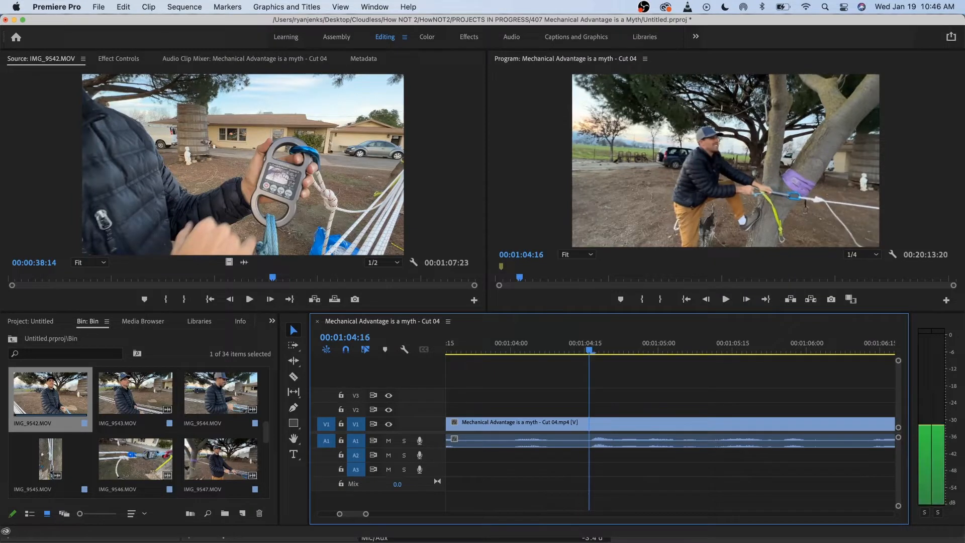
pyautogui.press('Right')
pyautogui.press('Right')
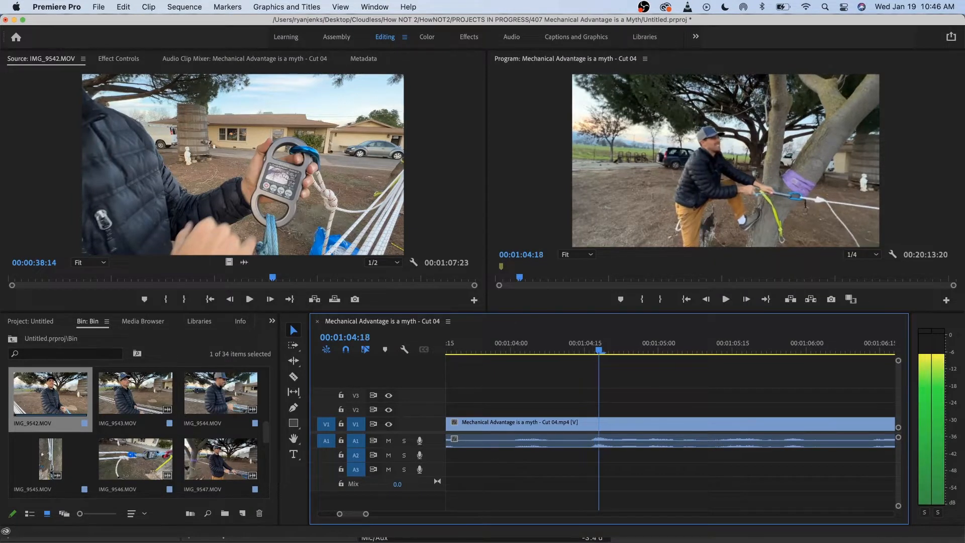
pyautogui.press('Right')
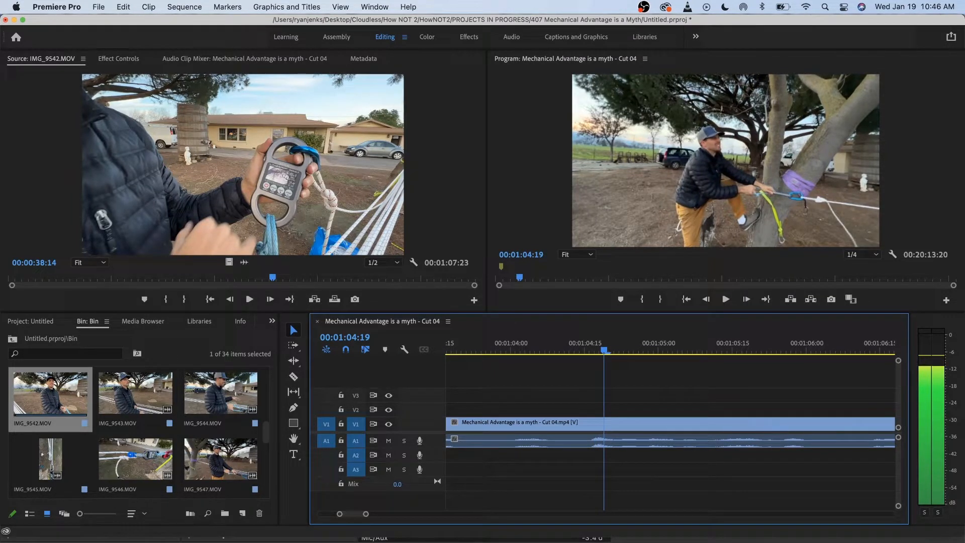
pyautogui.press('Right')
pyautogui.press('Right')
pyautogui.press('Right')
pyautogui.press('Right')
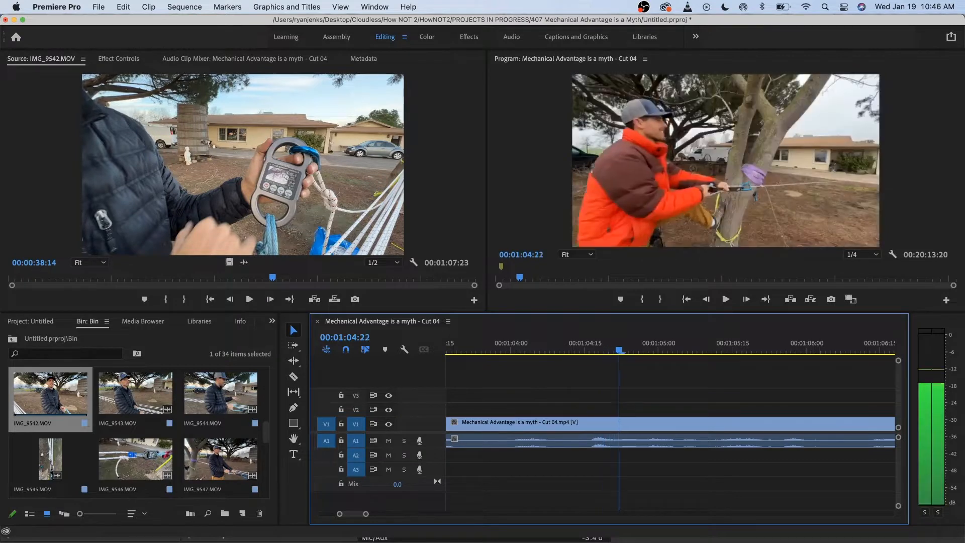
pyautogui.press('-')
# - Play through the orange-jacket shot and the 9:1 pulleys force-gauge close-up, up to the talking shot at 00:01:09:27
pyautogui.click(536, 345)
pyautogui.press('space')
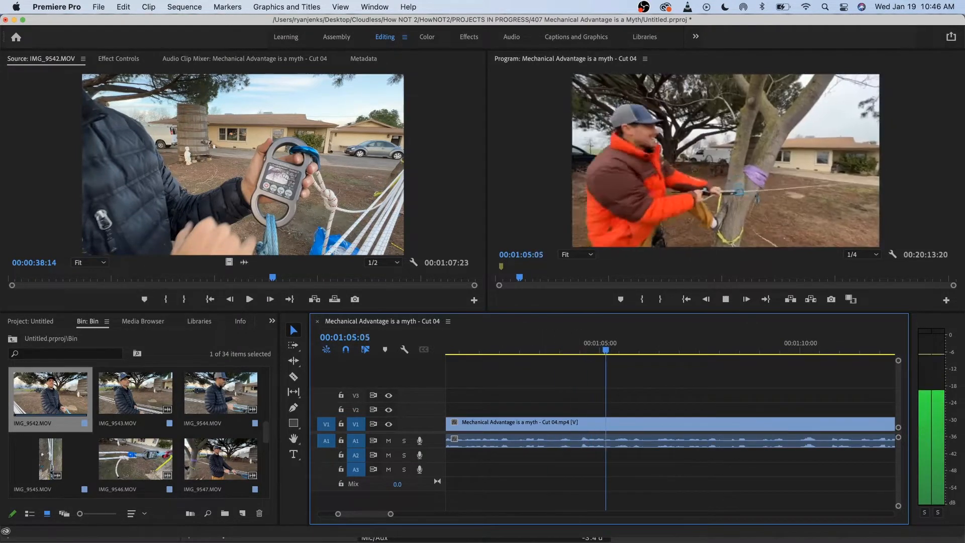
pyautogui.press('space')
pyautogui.press('-')
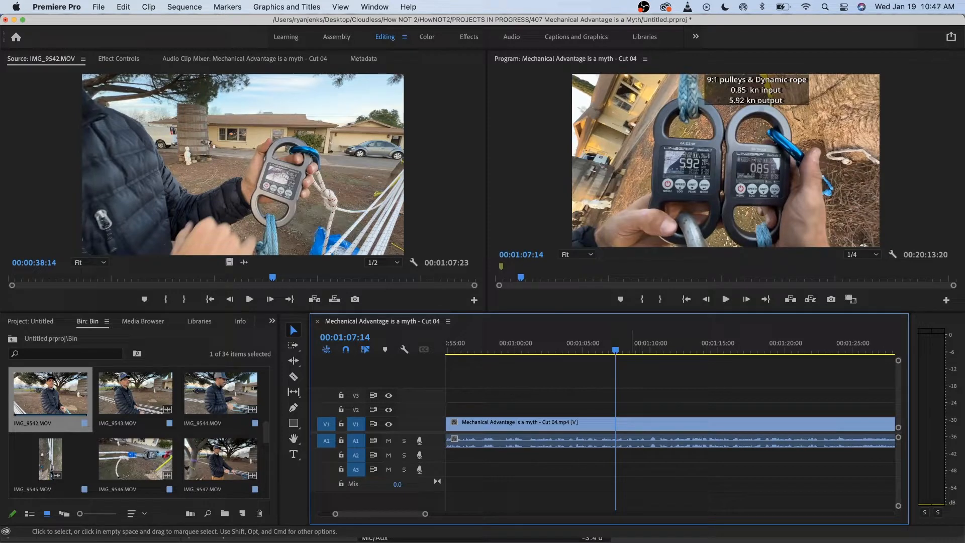
pyautogui.press('space')
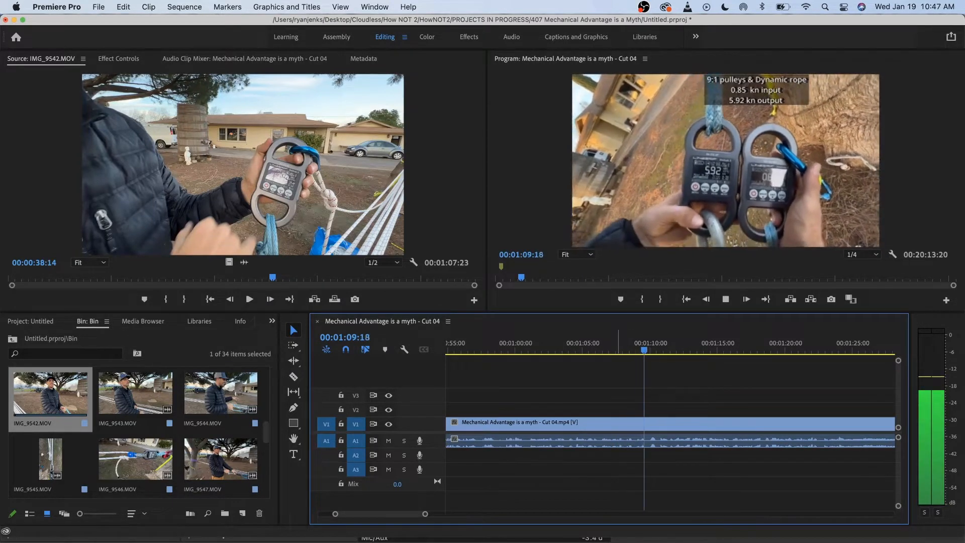
pyautogui.click(625, 342)
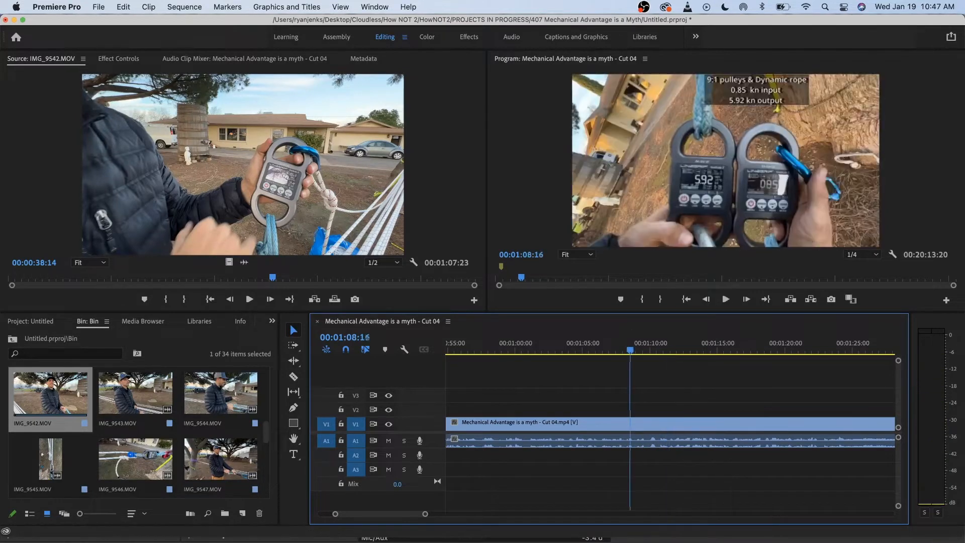
pyautogui.press('space')
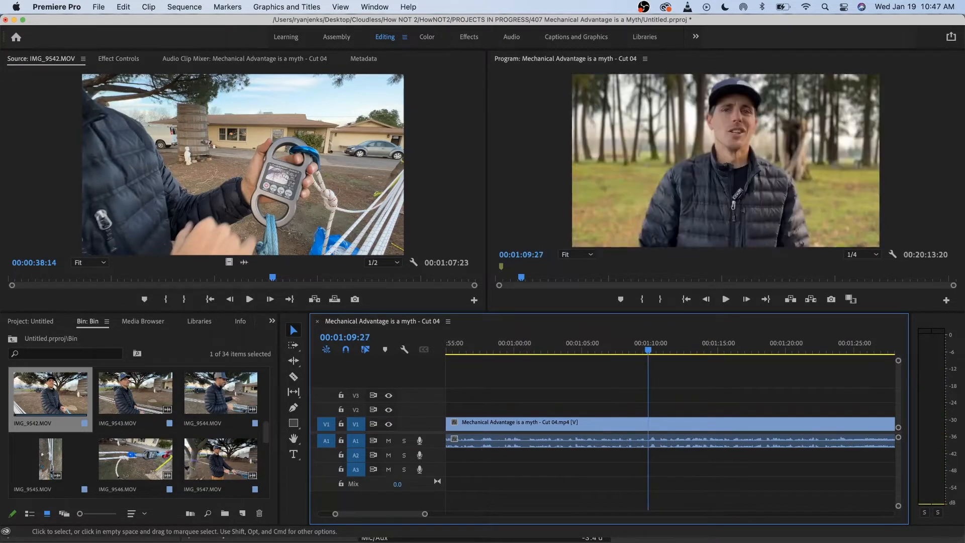
# - Review the sequence from 00:01:09:27 through the talking section into the Breaking Gear Fear intro around 00:01:25:18
pyautogui.press('=')
pyautogui.press('=')
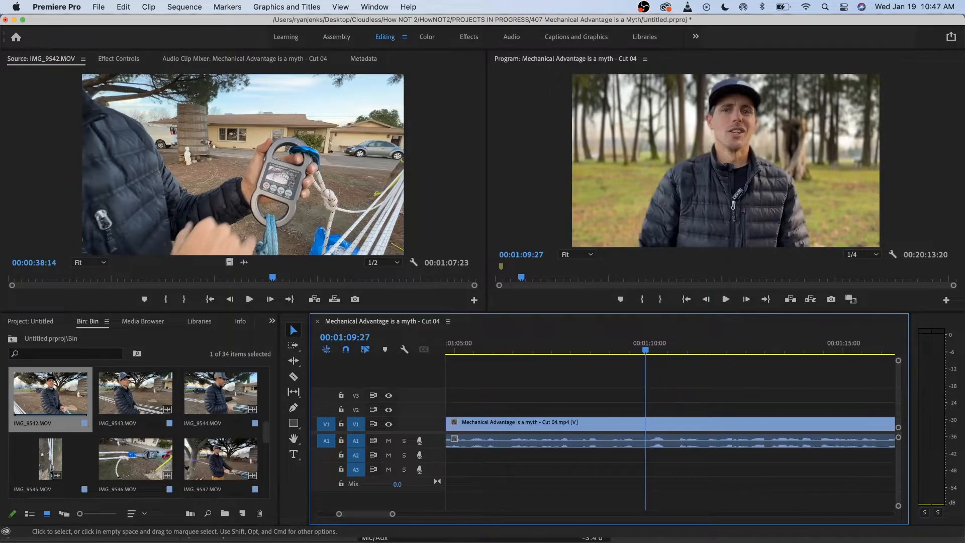
pyautogui.press('space')
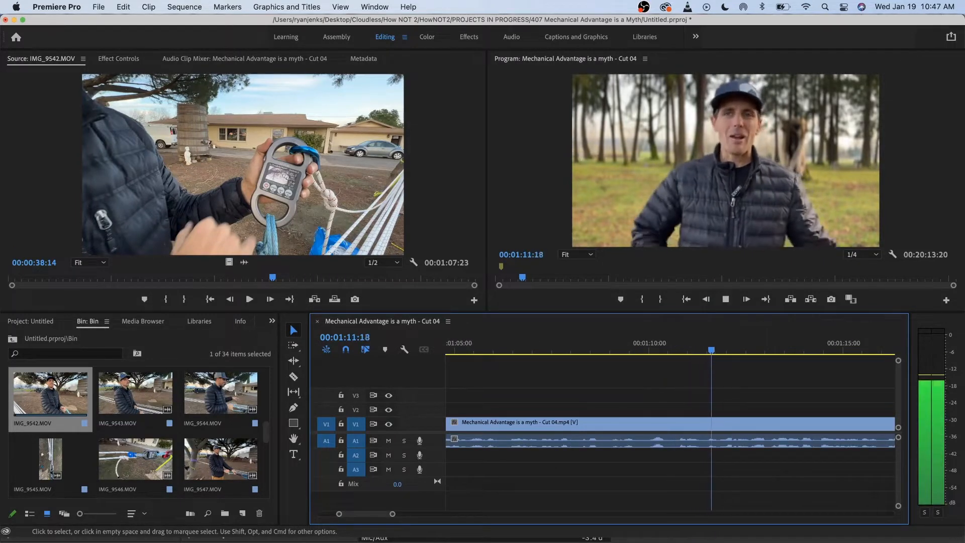
pyautogui.press('space')
pyautogui.moveTo(653, 347); pyautogui.dragTo(689, 347)
pyautogui.hscroll(3, 670, 432)
pyautogui.press('space')
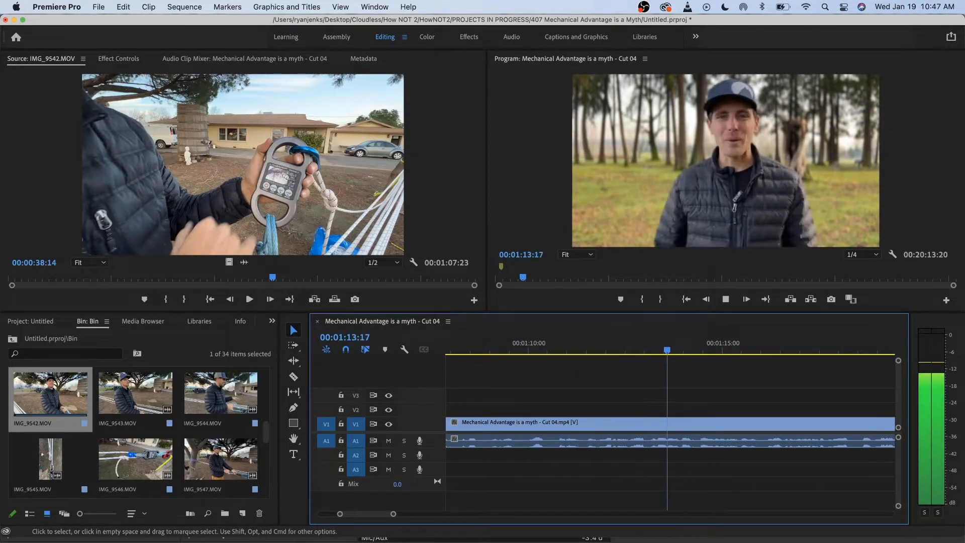
pyautogui.hscroll(2, 728, 432)
pyautogui.scroll(-2, 728, 432)
pyautogui.hscroll(3, 728, 432)
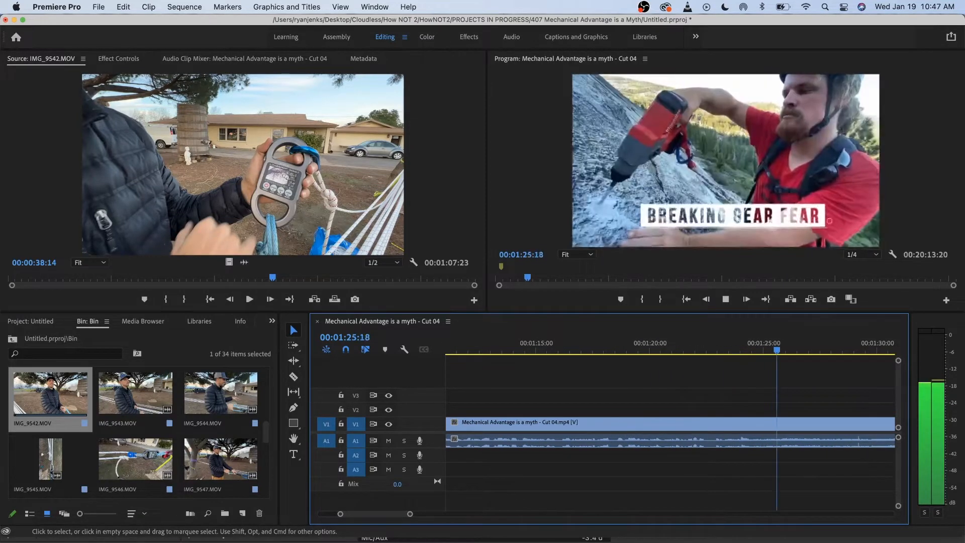
pyautogui.scroll(-2, 726, 432)
pyautogui.press('space')
# - Return to 00:00:51:15 and add sequence markers while playing into the yellow-rope pulley footage up to 00:00:58:25
pyautogui.moveTo(714, 343); pyautogui.dragTo(594, 344)
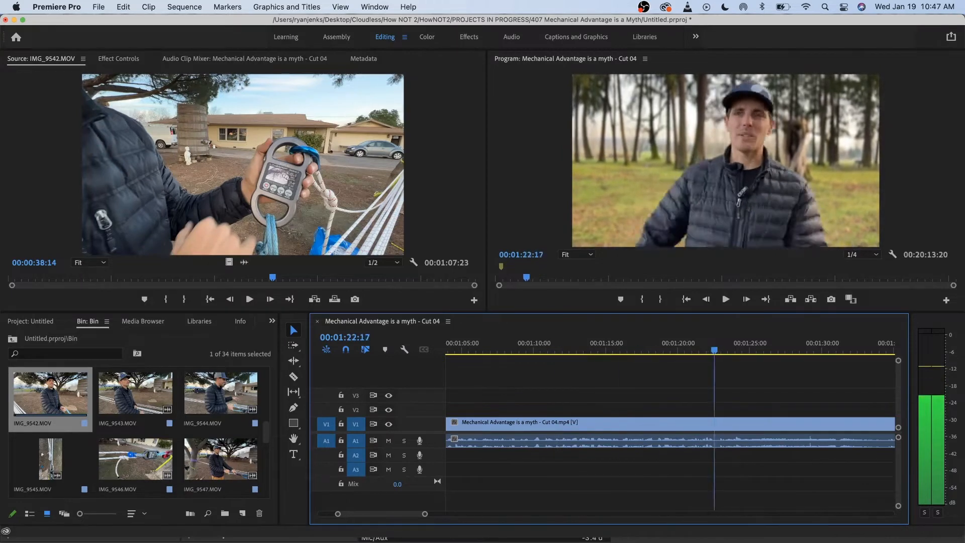
pyautogui.click(551, 343)
pyautogui.scroll(-3, 807, 422)
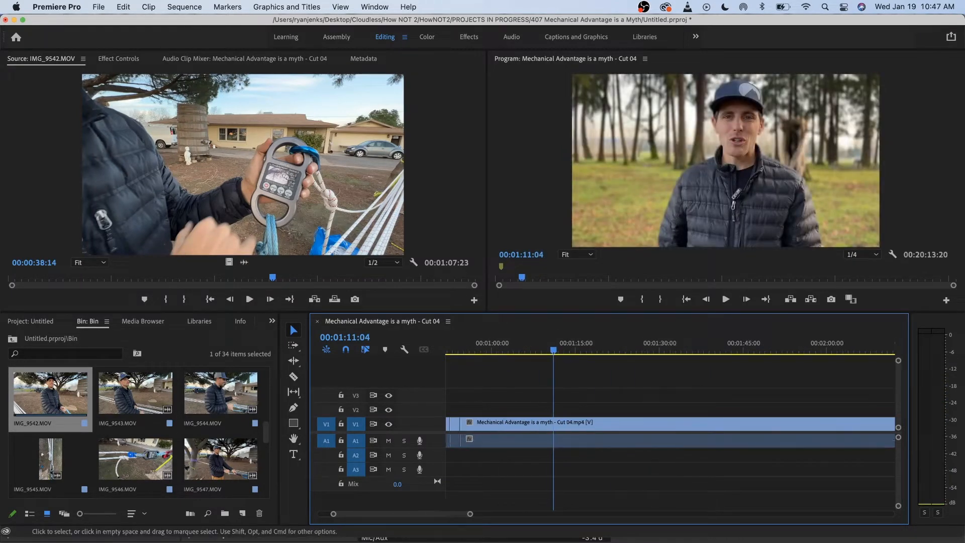
pyautogui.moveTo(627, 344); pyautogui.dragTo(618, 344)
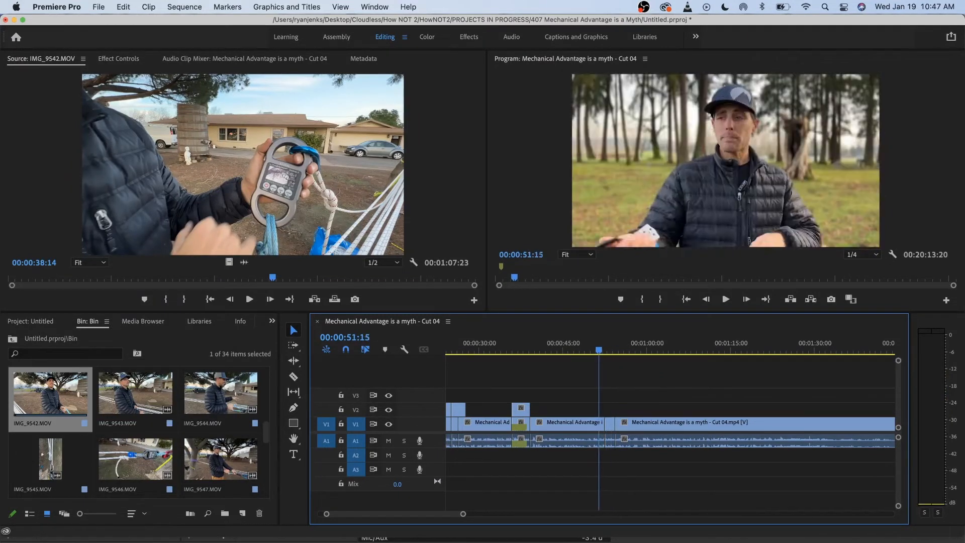
pyautogui.press('space')
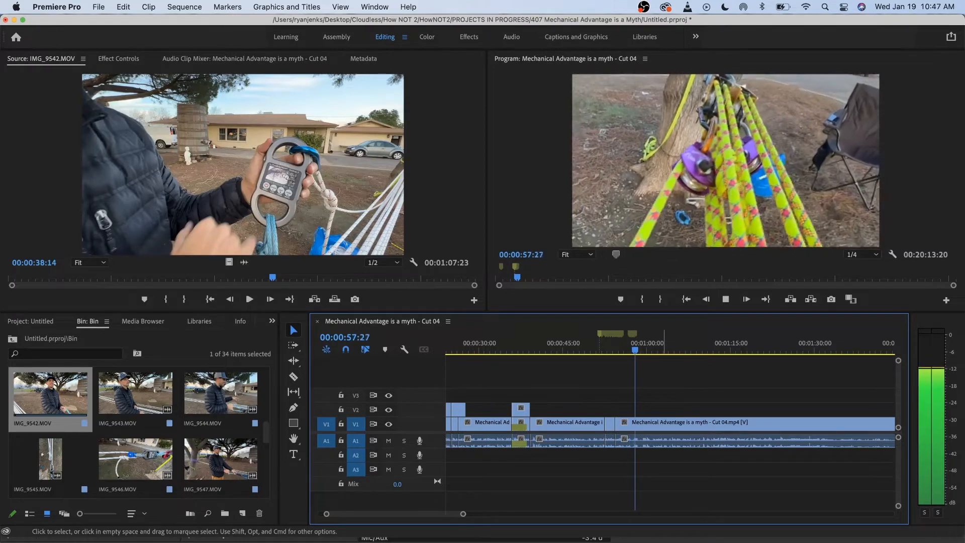
pyautogui.press('space')
# - Examine the timeline around the talking shot at 00:01:34:12, in detail and across the full length of the sequence
pyautogui.press('-')
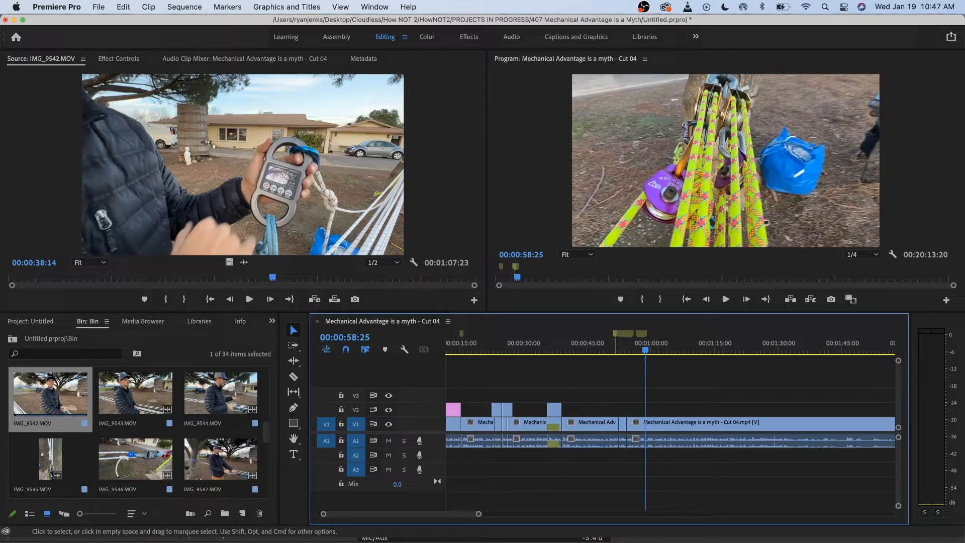
pyautogui.press('-')
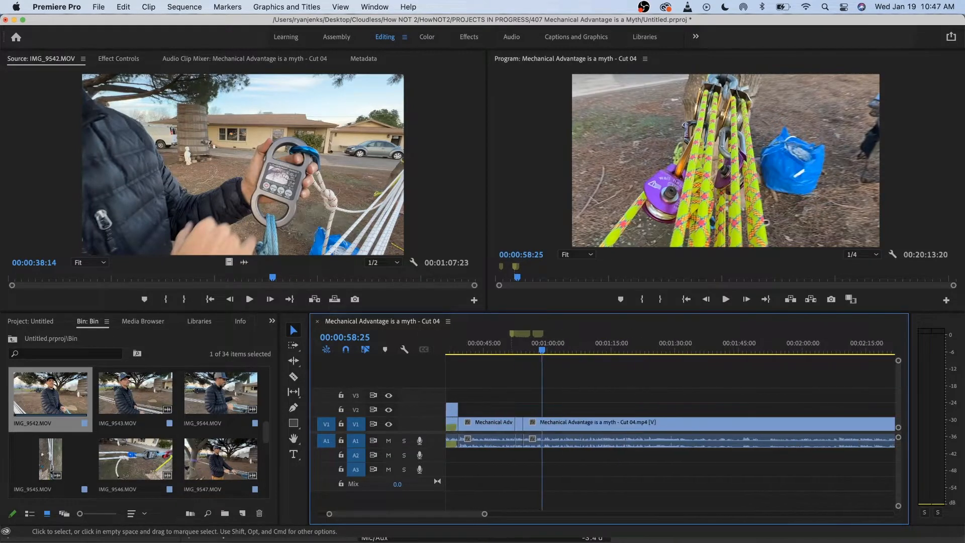
pyautogui.hscroll(3, 670, 422)
pyautogui.moveTo(643, 346); pyautogui.dragTo(592, 347)
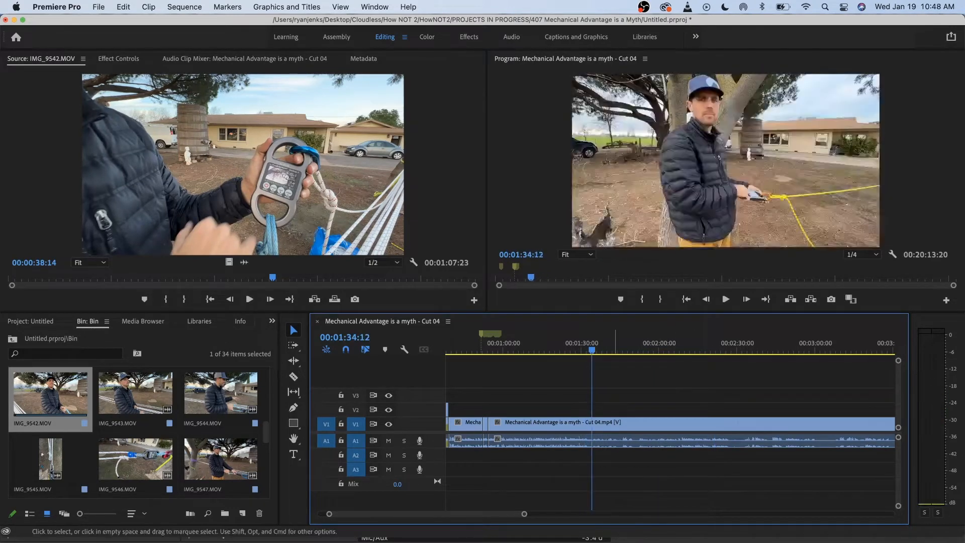
pyautogui.scroll(3, 614, 347)
pyautogui.hscroll(2, 669, 422)
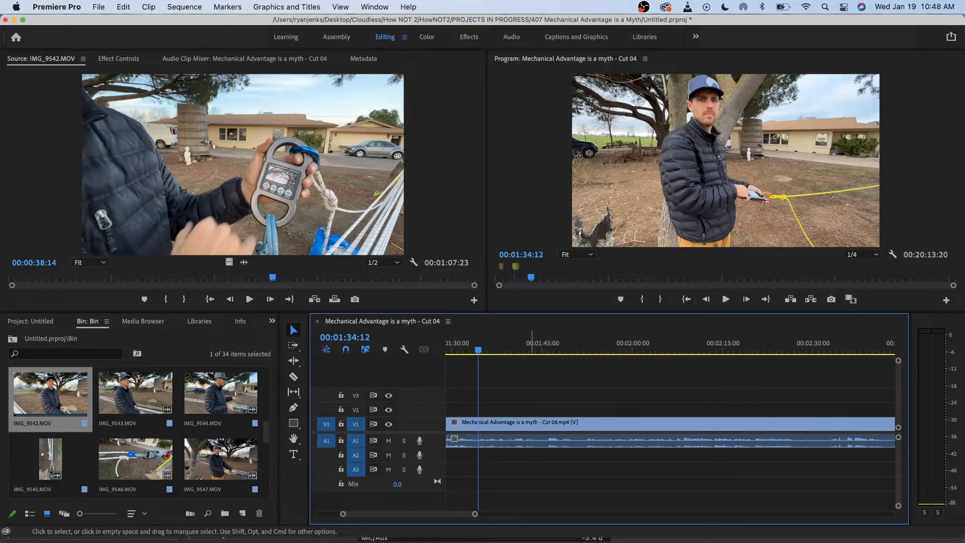
pyautogui.scroll(-8, 532, 422)
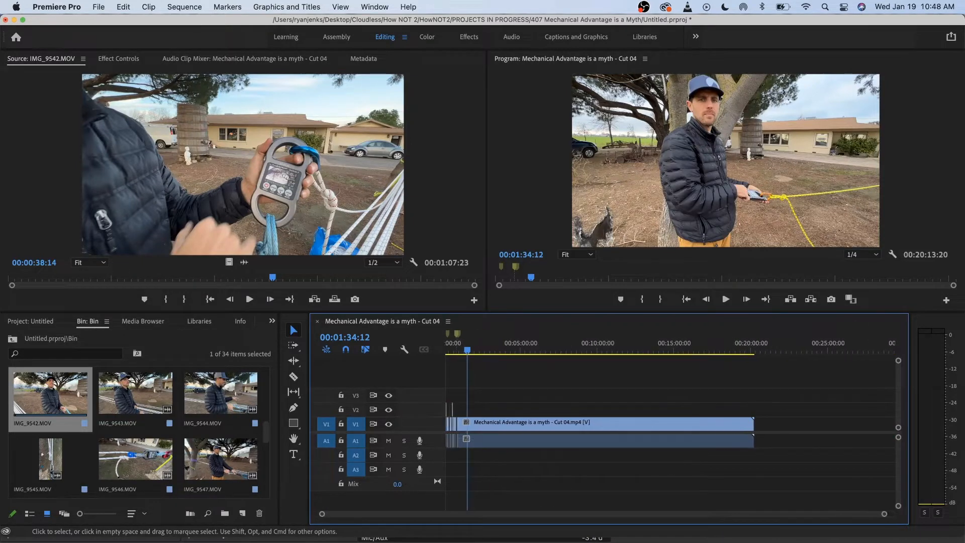
pyautogui.scroll(8, 532, 422)
pyautogui.scroll(-3, 532, 422)
pyautogui.scroll(-6, 532, 422)
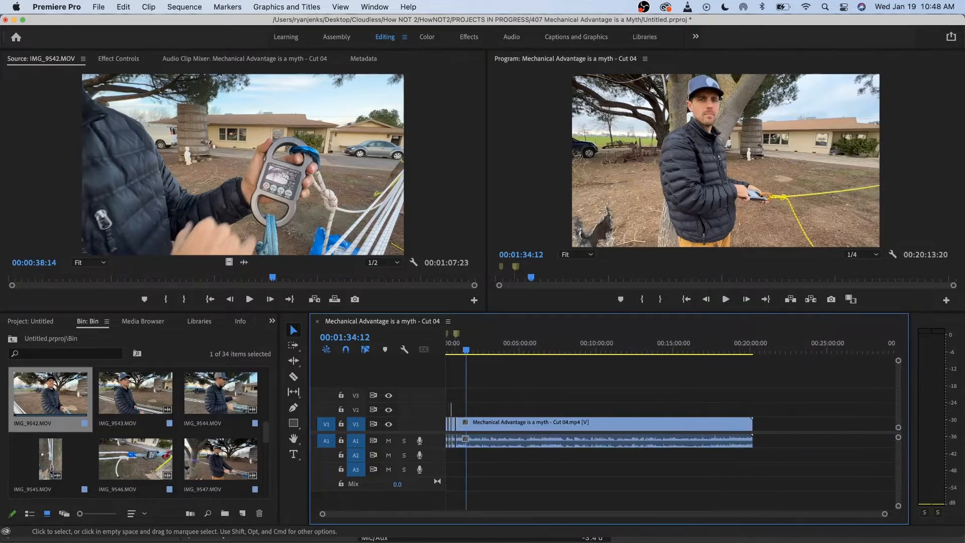
# - Play the sequence from the HowNOT2 logo at 00:01:32:22 through the talking shot into the rope-pulling footage around 00:01:43:09
pyautogui.click(466, 342)
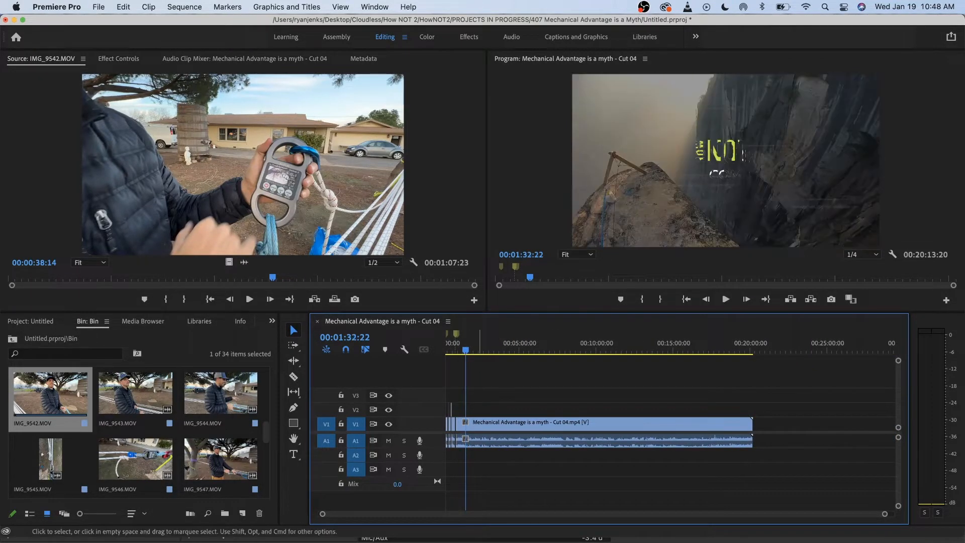
pyautogui.scroll(8, 474, 422)
pyautogui.hscroll(-5, 668, 427)
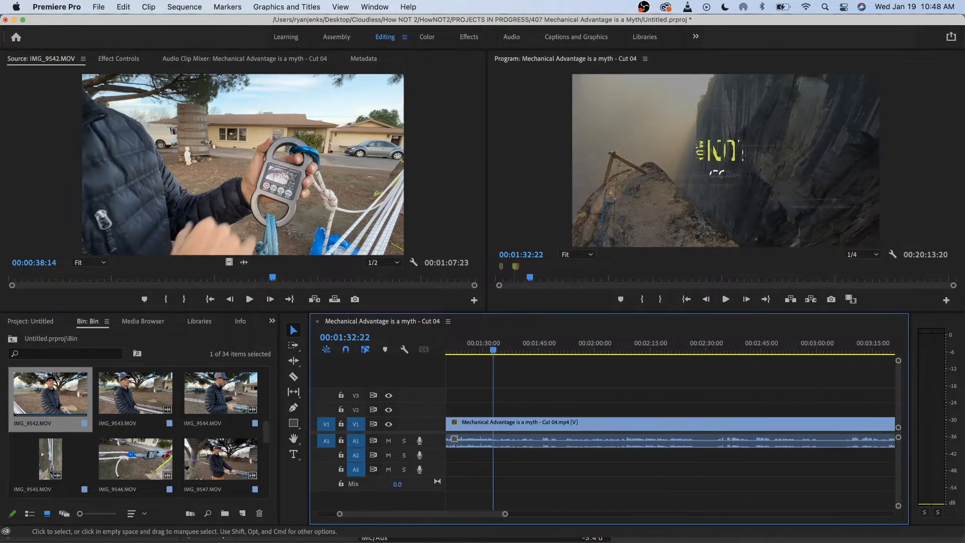
pyautogui.moveTo(494, 350)
pyautogui.mouseDown()
pyautogui.moveTo(521, 349)
pyautogui.moveTo(494, 349)
pyautogui.mouseUp()
pyautogui.press('space')
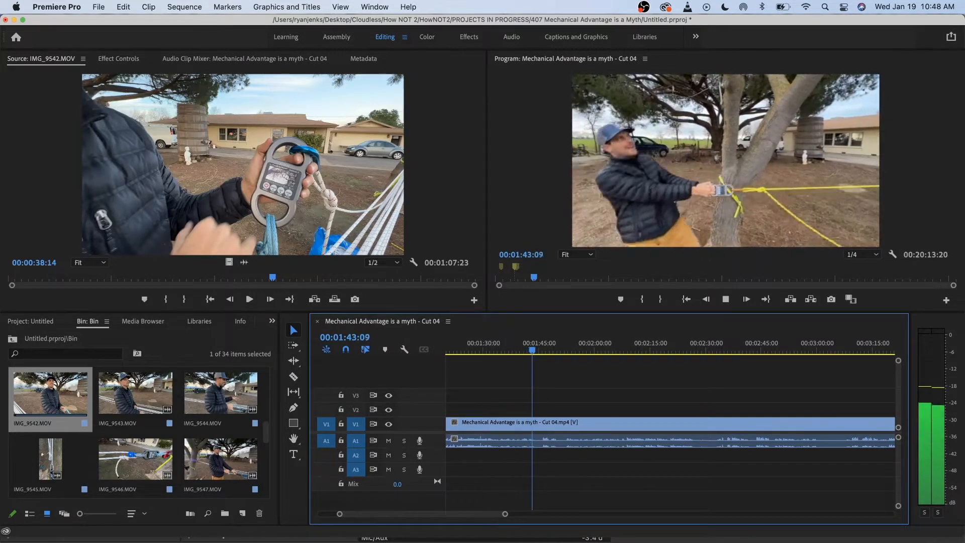
# - Play the opening passage from the pulley diagram at 00:00:13:15 to the gold pulley close-up around 00:00:30:17
pyautogui.press('-')
pyautogui.press('-')
pyautogui.click(459, 346)
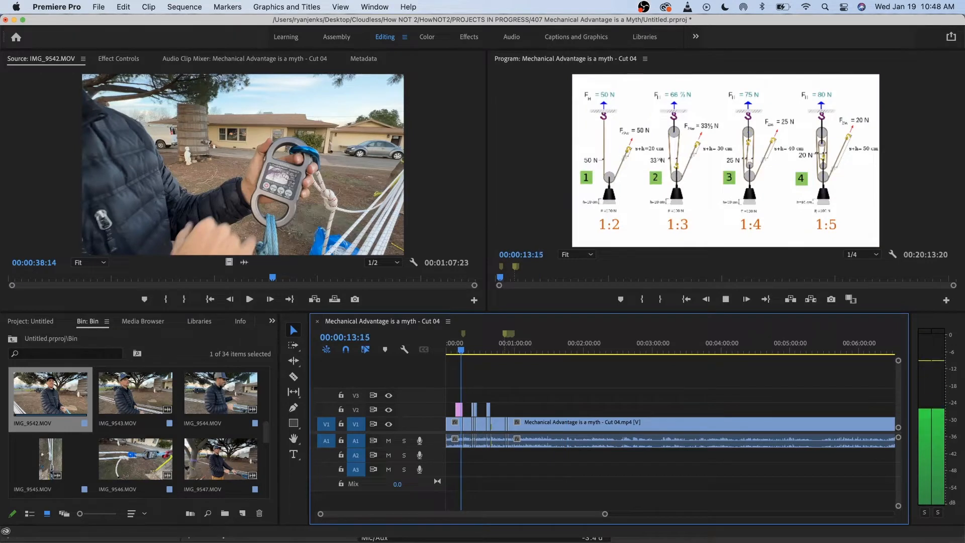
pyautogui.press('space')
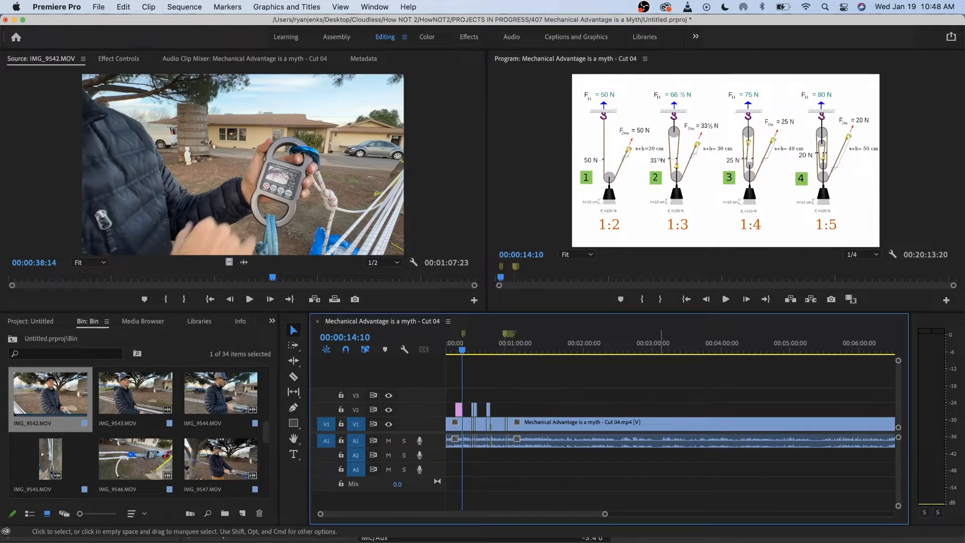
pyautogui.press('space')
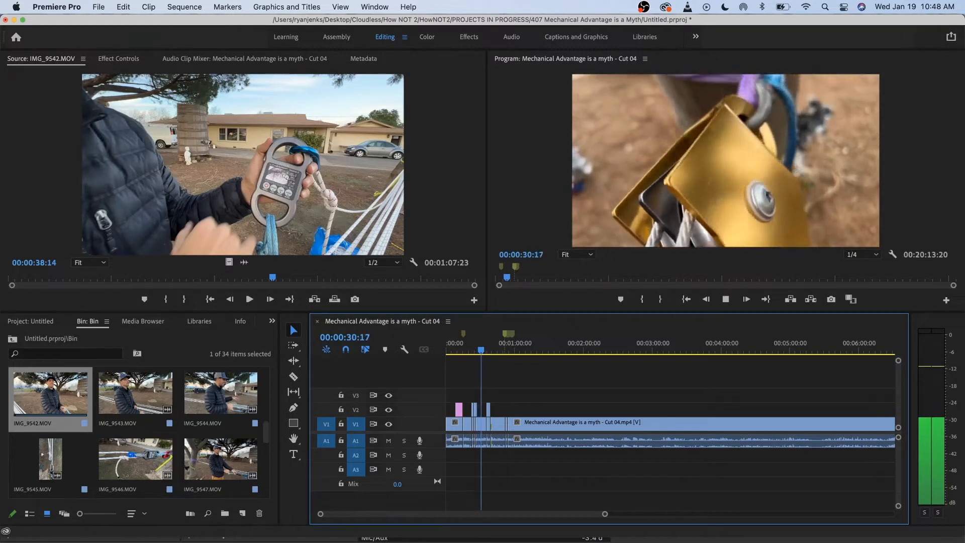
# - Review passages from 00:01:02:03 through the intro to 00:01:58:25, and return to the force-gauge shot at 00:01:48:06
pyautogui.click(517, 346)
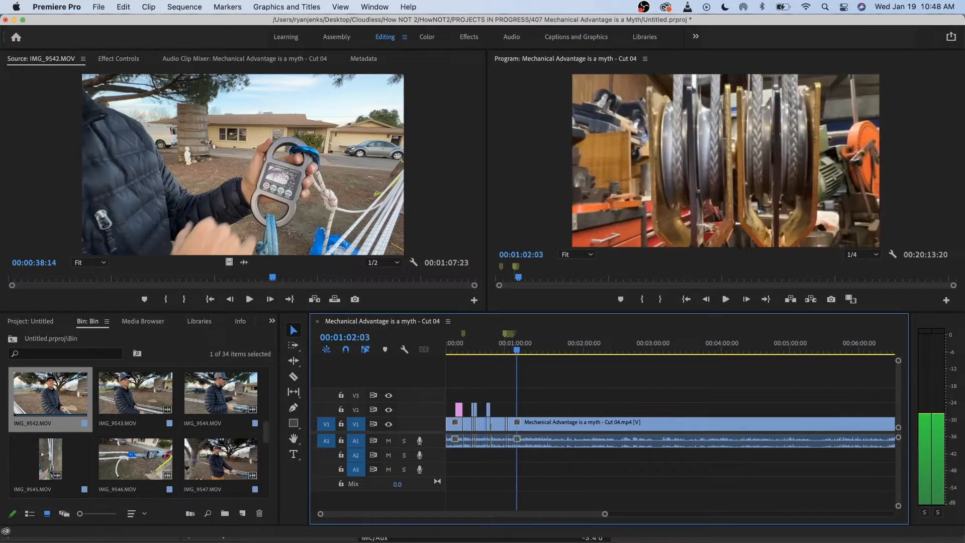
pyautogui.press('space')
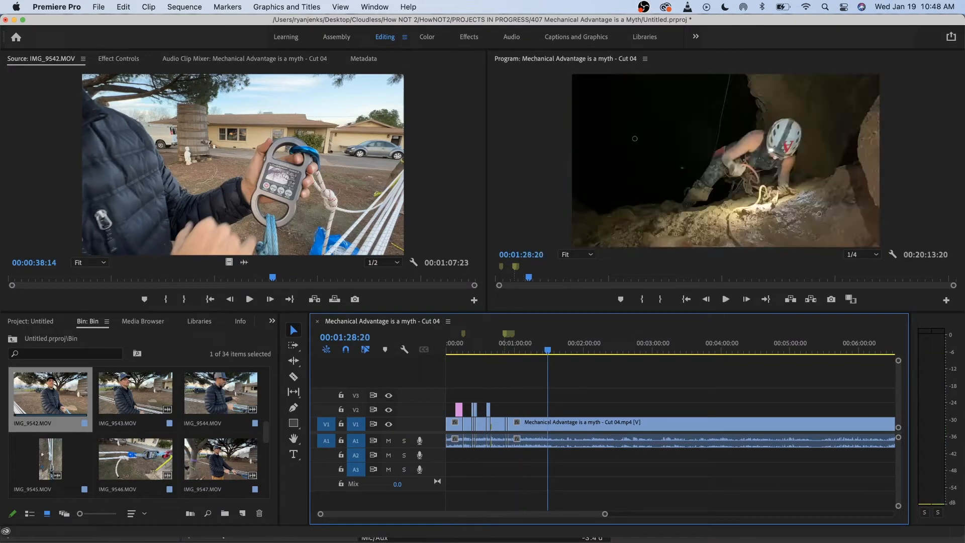
pyautogui.press('space')
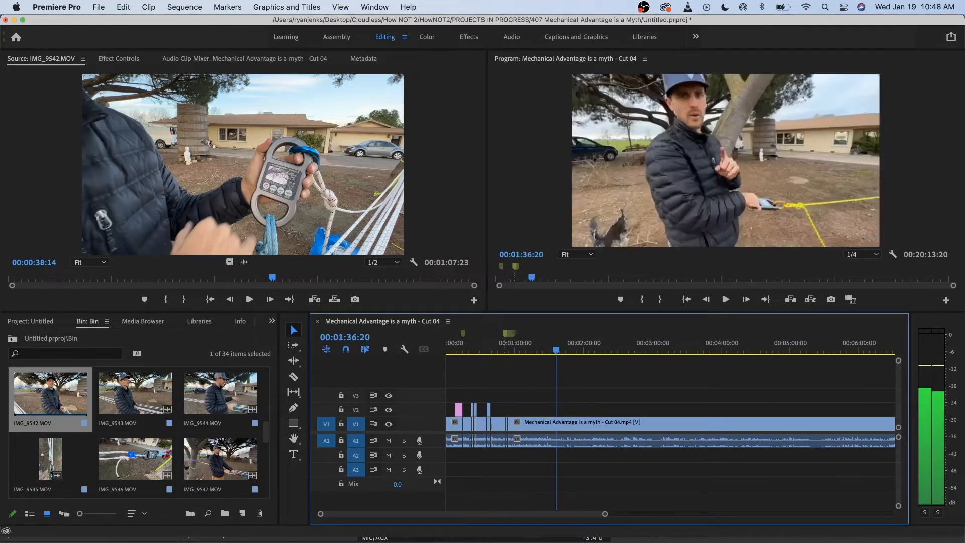
pyautogui.press('space')
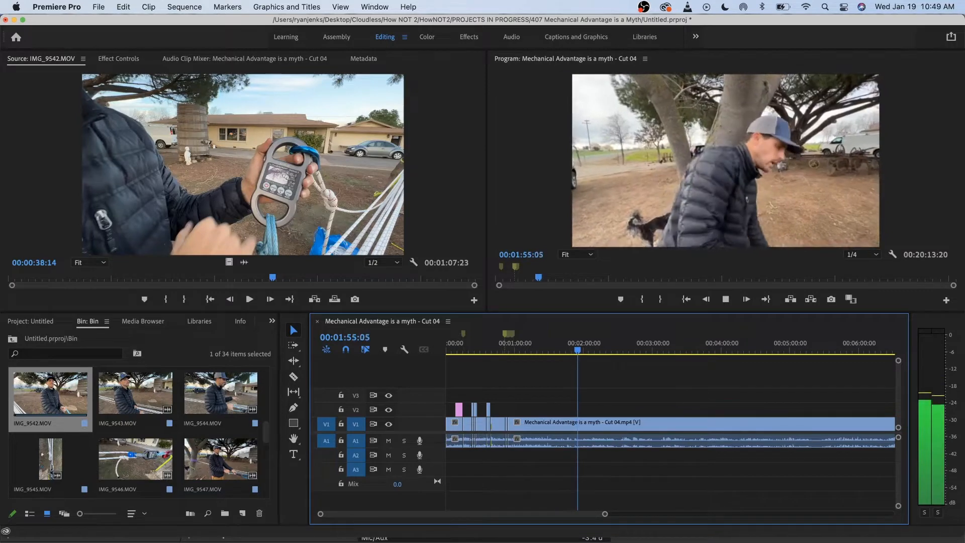
pyautogui.press('space')
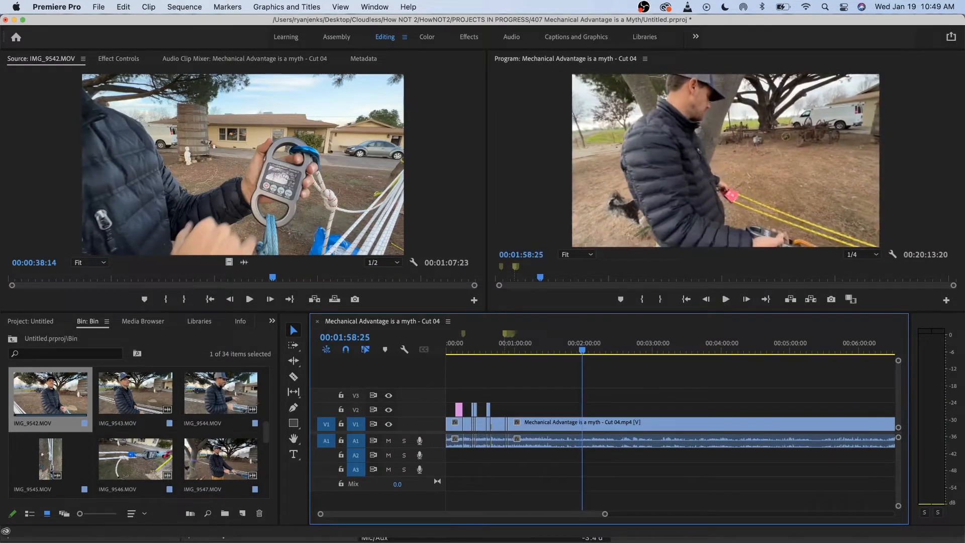
pyautogui.hotkey('shift', 'Left')
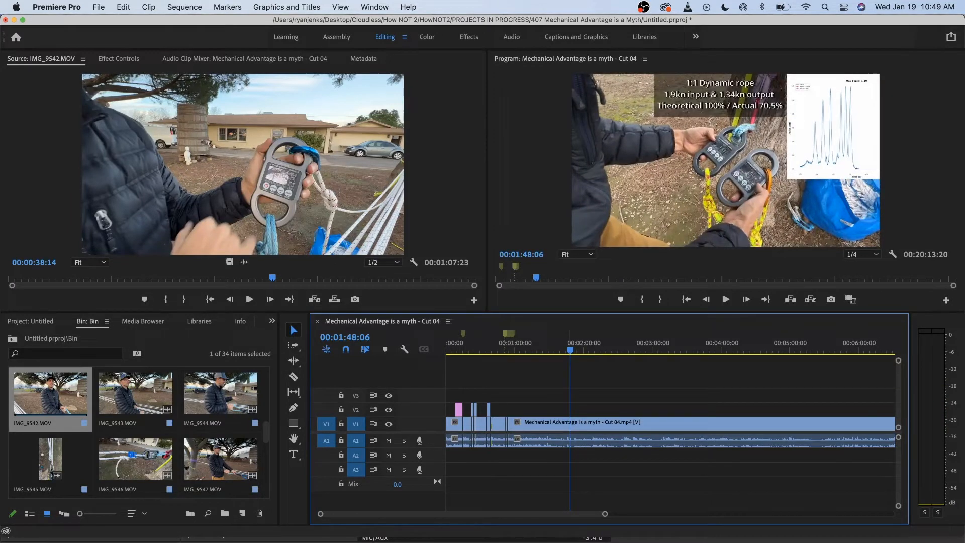
# - Review the sequence between the earlier marked passage and the outdoor footage around 00:02:07:03
pyautogui.press('=')
pyautogui.press('=')
pyautogui.press('=')
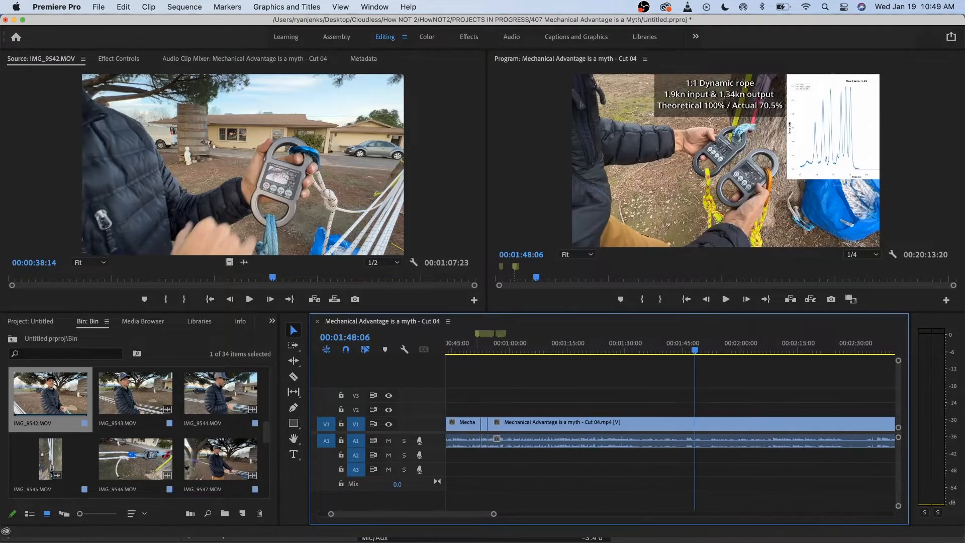
pyautogui.moveTo(517, 346); pyautogui.dragTo(486, 347)
pyautogui.press('space')
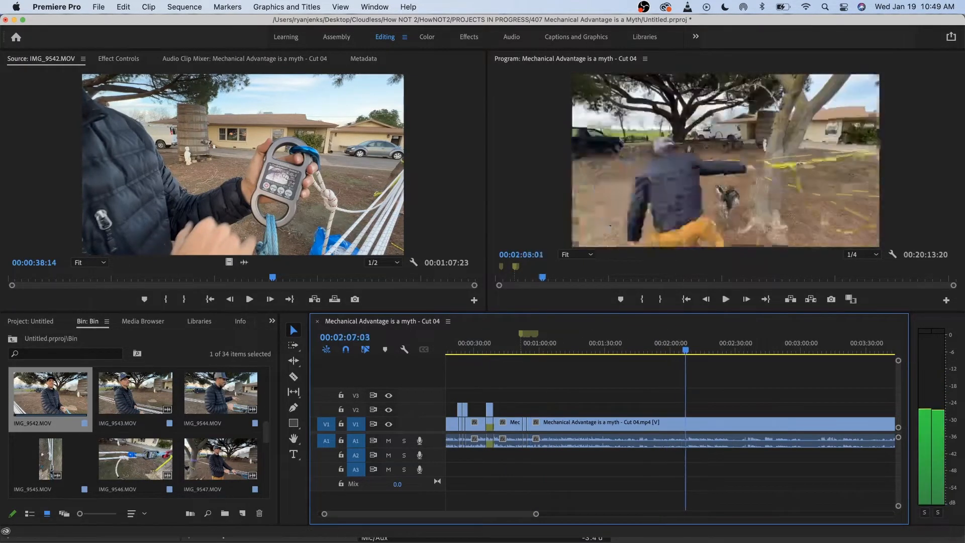
# - Return to 00:01:30:22 and split the main clip where the HowNOT2 logo intro gives way to the talking shot
pyautogui.moveTo(685, 347); pyautogui.dragTo(605, 347)
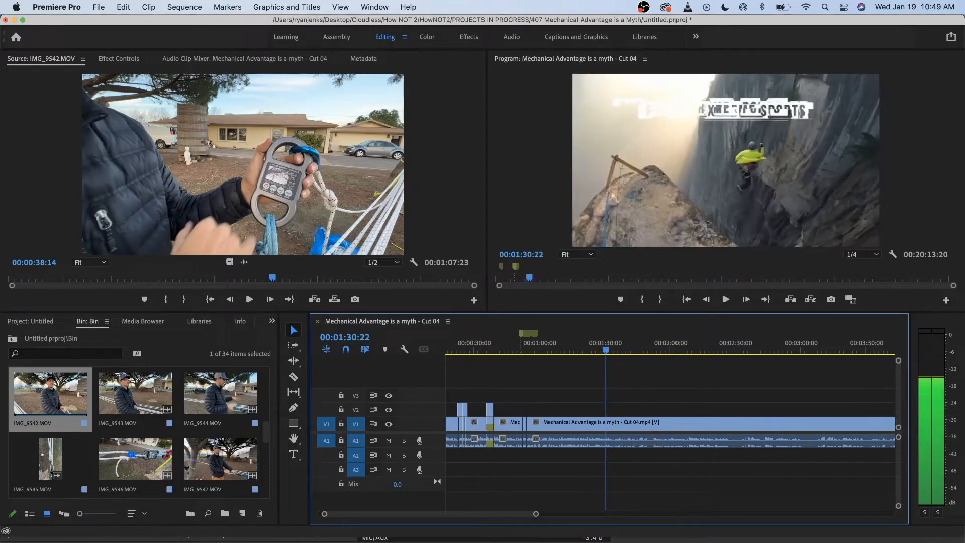
pyautogui.press('space')
pyautogui.press('=')
pyautogui.press('=')
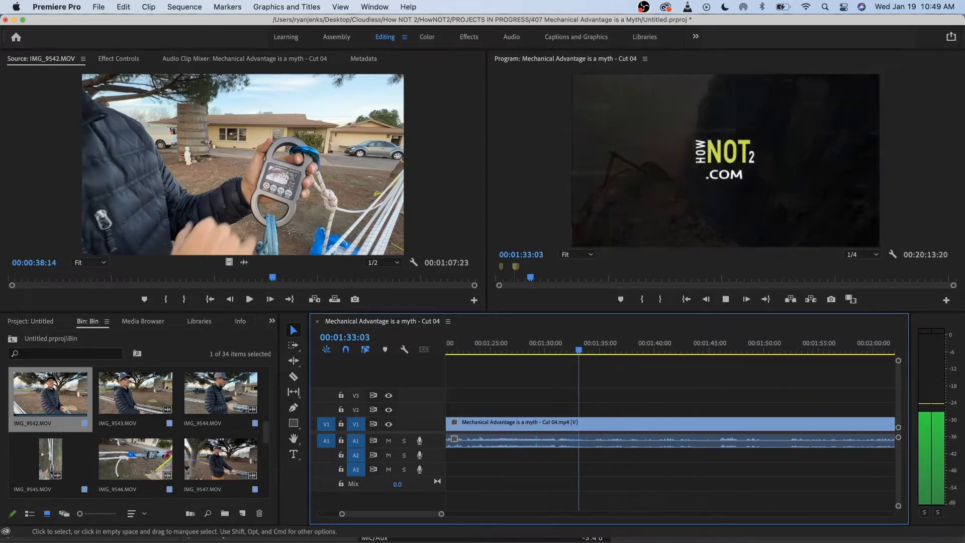
pyautogui.press('super+k')
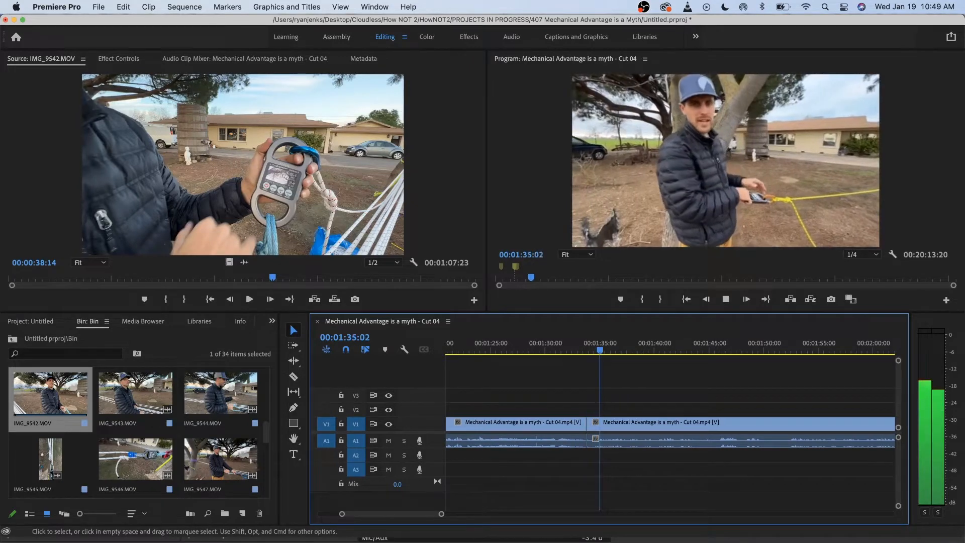
# - Enlarge audio track A1 and split the main clip at 00:01:45:28 in the force-gauge shot
pyautogui.press('space')
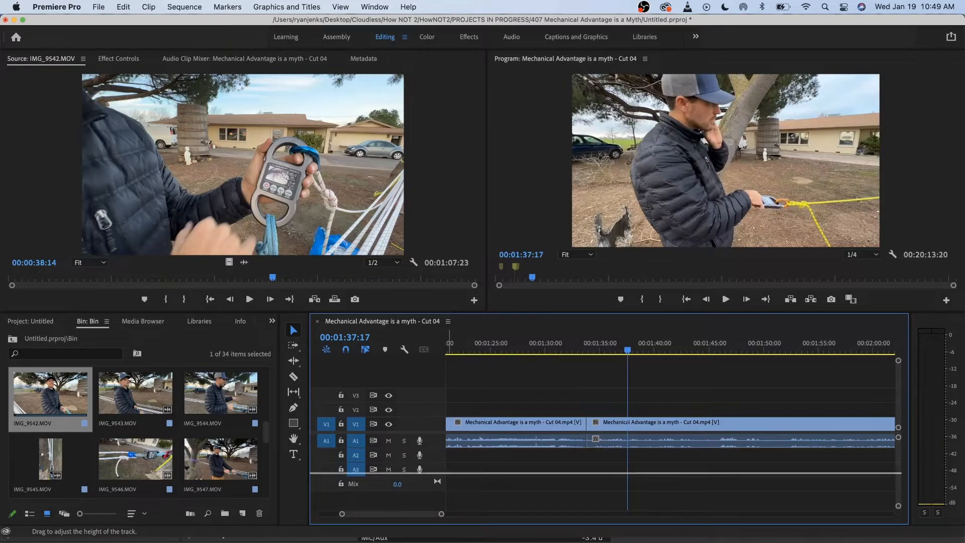
pyautogui.moveTo(357, 471); pyautogui.dragTo(357, 474)
pyautogui.press('space')
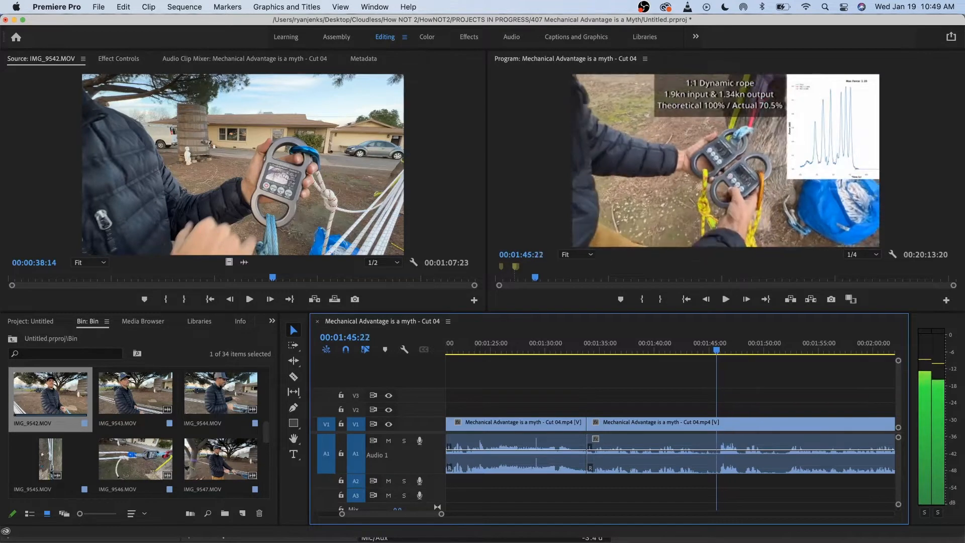
pyautogui.press('space')
pyautogui.press('super+k')
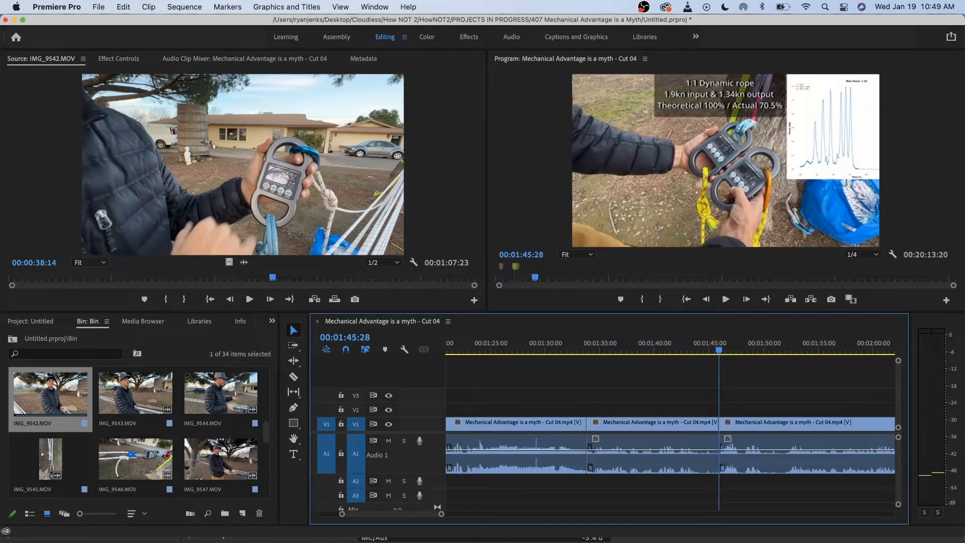
# - Adjust the audio level of the clip between the two cuts and play it back from the intro into the force-gauge shot
pyautogui.click(659, 450)
pyautogui.moveTo(656, 445); pyautogui.dragTo(655, 445)
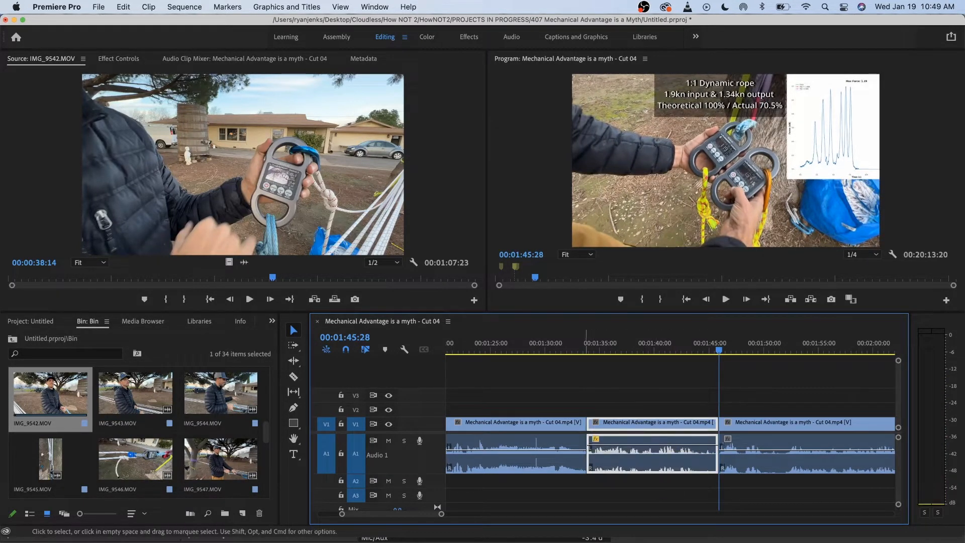
pyautogui.click(579, 346)
pyautogui.press('space')
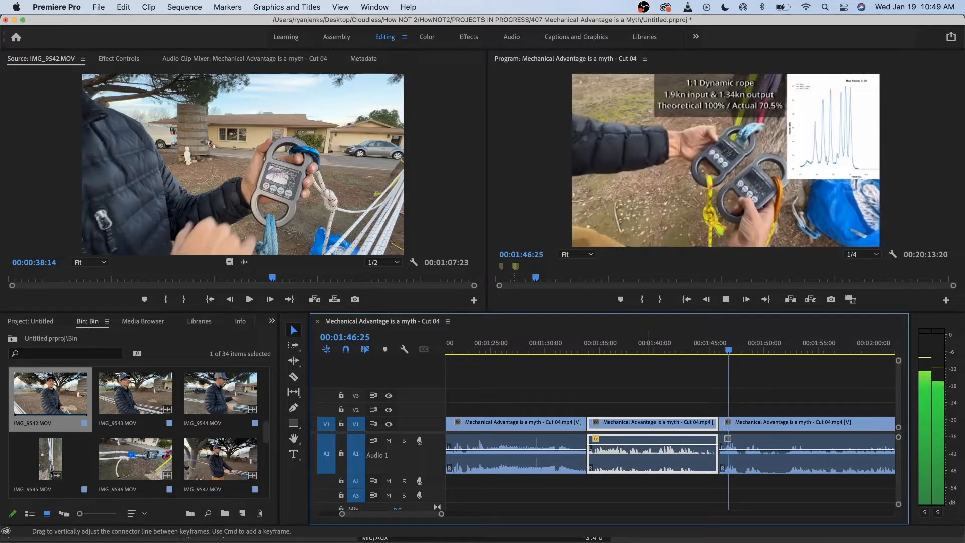
pyautogui.moveTo(713, 346); pyautogui.dragTo(734, 347)
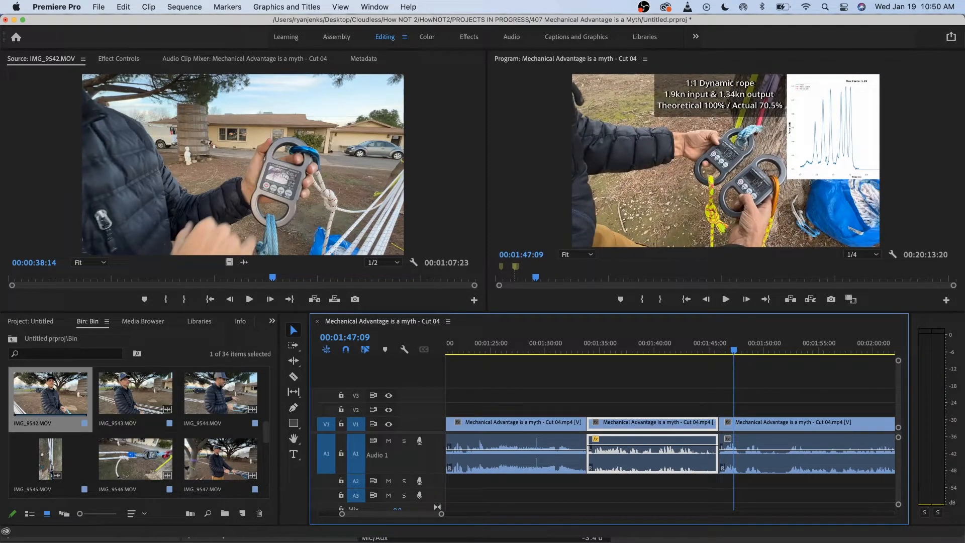
# - Play the 1:1 Dynamic rope force-gauge passage from 00:01:47:09 to 00:01:49:12 and return to 00:01:47:05
pyautogui.hscroll(4, 669, 432)
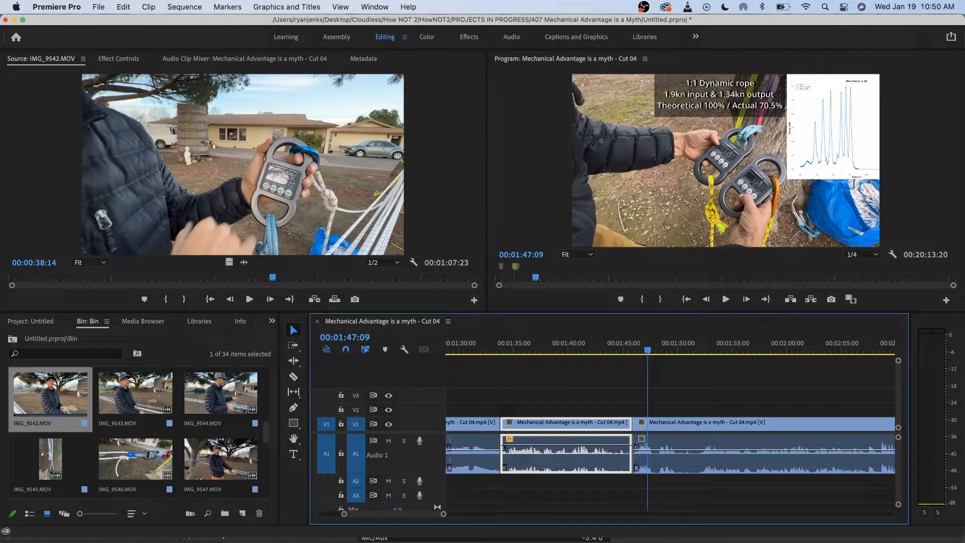
pyautogui.press('space')
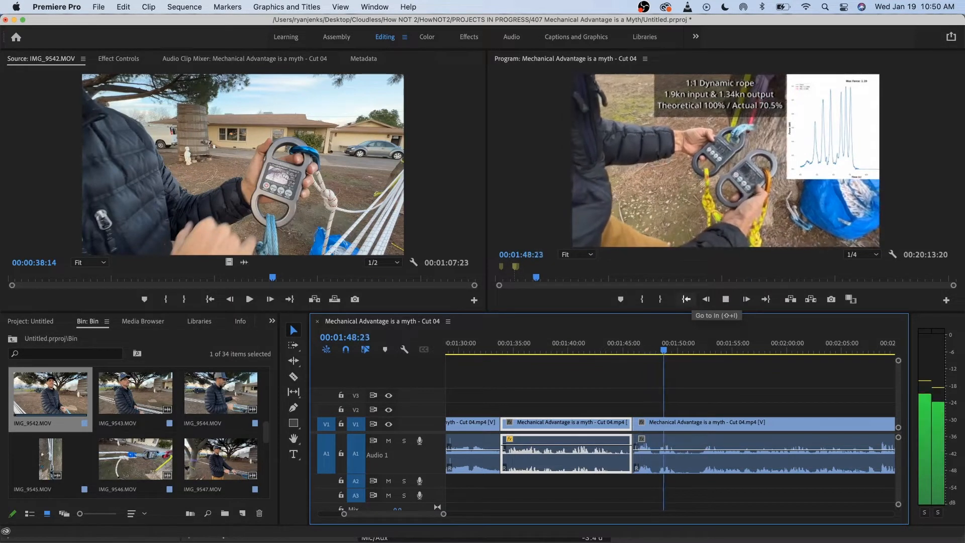
pyautogui.press('space')
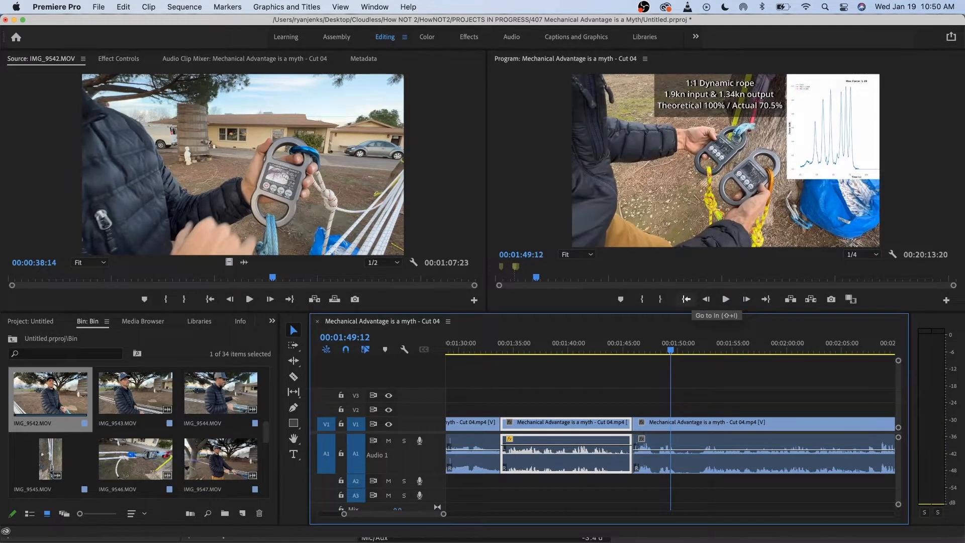
pyautogui.press('space')
pyautogui.moveTo(661, 343); pyautogui.dragTo(646, 342)
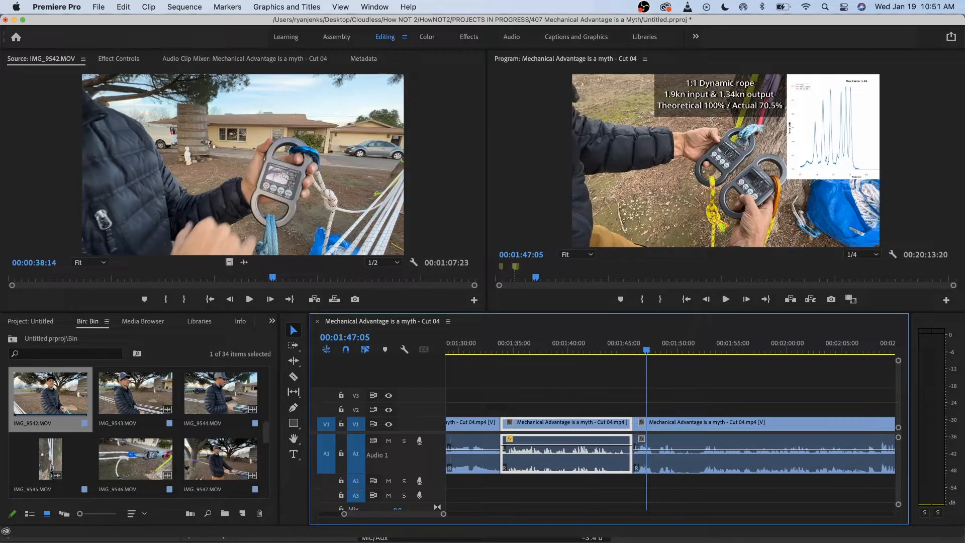
# - Play the 1:1 Dynamic rope force-gauge passage from 00:01:47:05 to the pause before the talking shot
pyautogui.press('space')
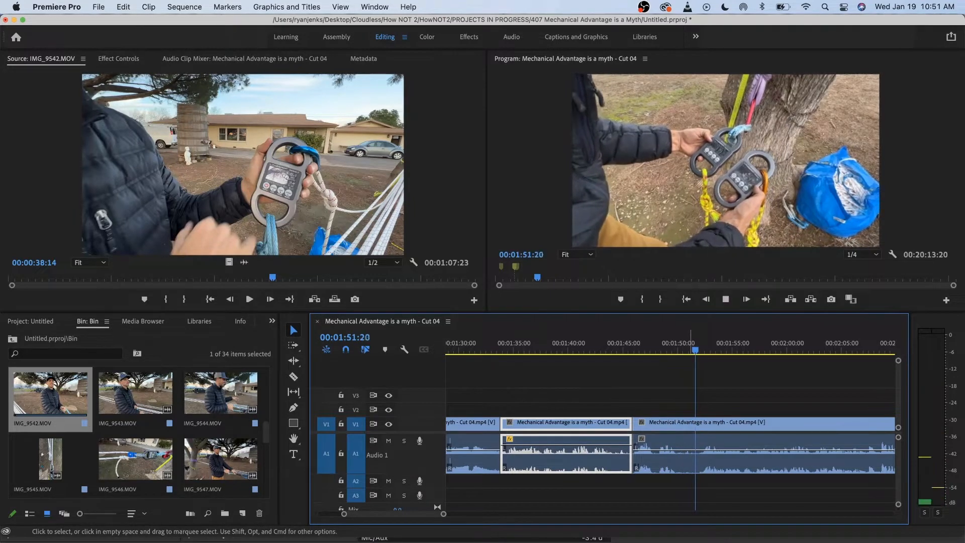
pyautogui.press('space')
pyautogui.moveTo(690, 341)
pyautogui.mouseDown()
pyautogui.moveTo(666, 342)
pyautogui.moveTo(675, 342)
pyautogui.mouseUp()
pyautogui.press('=')
pyautogui.press('=')
pyautogui.hscroll(3, 670, 427)
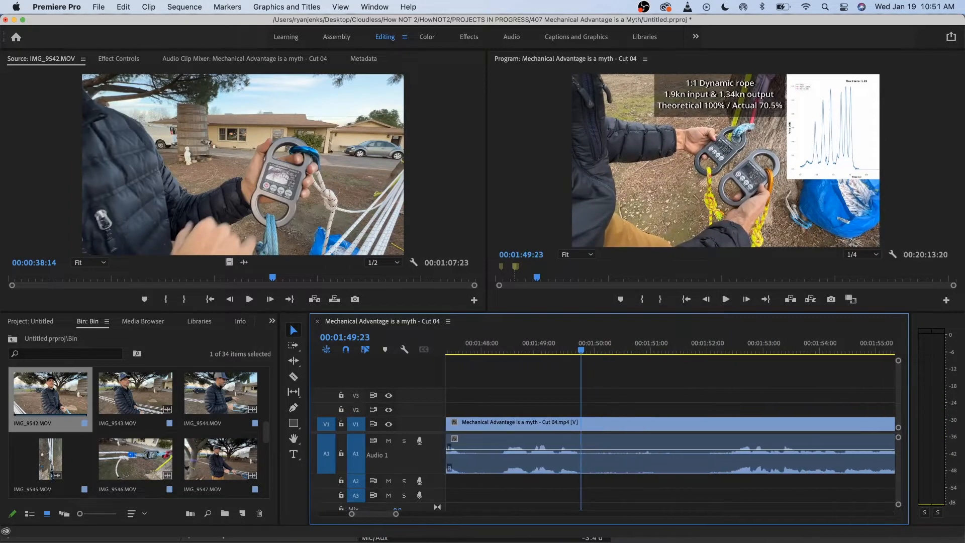
pyautogui.press('space')
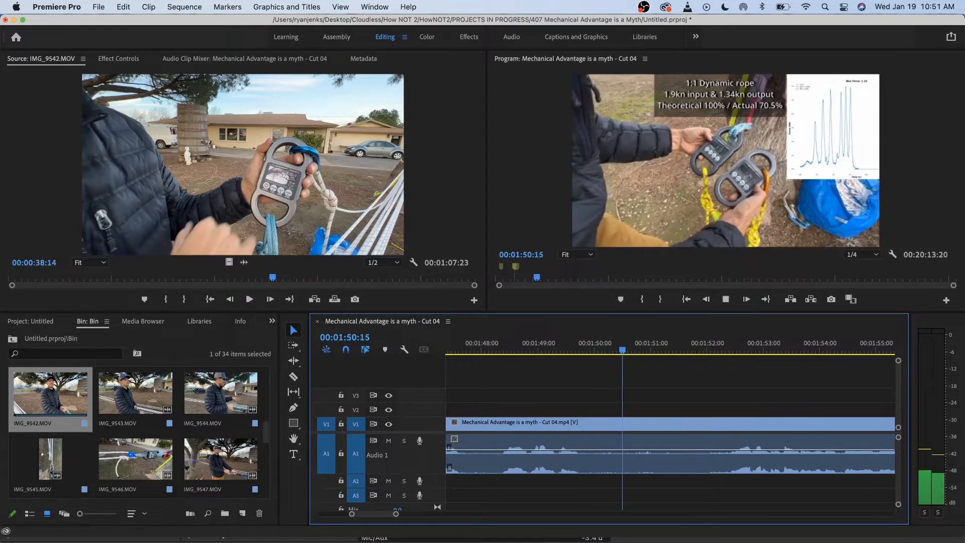
pyautogui.moveTo(732, 342); pyautogui.dragTo(700, 342)
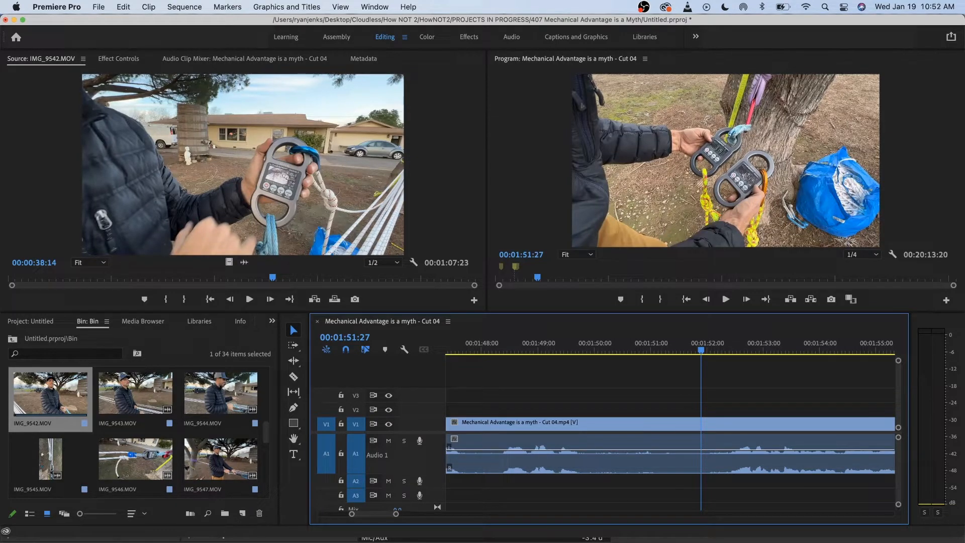
# - Step frame by frame to the start of speech in the talking shot and split the main clip at 00:01:52:12
pyautogui.moveTo(684, 342); pyautogui.dragTo(714, 341)
pyautogui.press('Right')
pyautogui.press('Right')
pyautogui.press('Right')
pyautogui.press('Right')
pyautogui.press('Right')
pyautogui.press('Right')
pyautogui.press('Left')
pyautogui.press('Left')
pyautogui.press('Left')
pyautogui.press('Left')
pyautogui.press('Left')
pyautogui.press('Left')
pyautogui.press('Right')
pyautogui.press('Right')
pyautogui.press('Right')
pyautogui.press('Right')
pyautogui.press('Left')
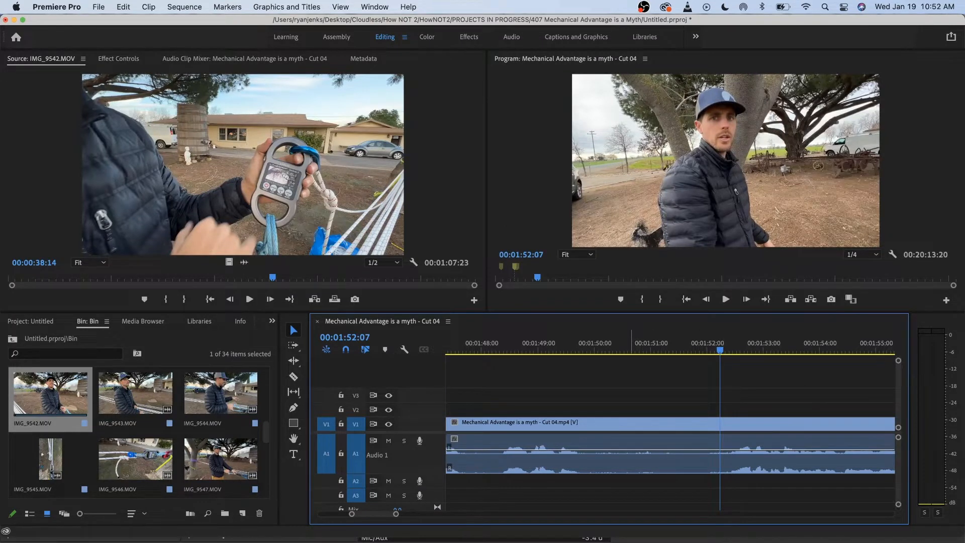
pyautogui.press('Right')
pyautogui.press('Right')
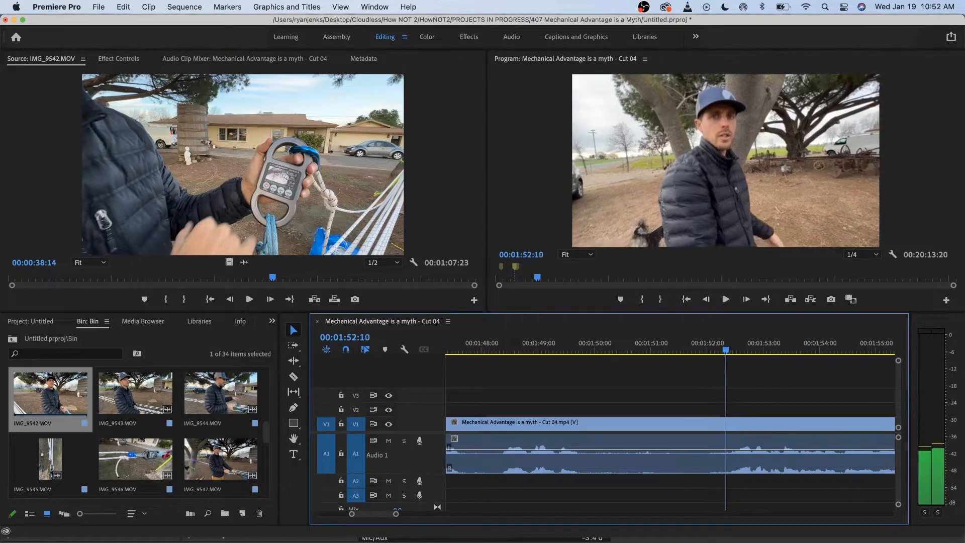
pyautogui.press('Right')
pyautogui.press('Right')
pyautogui.press('Right')
pyautogui.press('Right')
pyautogui.press('Right')
pyautogui.press('Right')
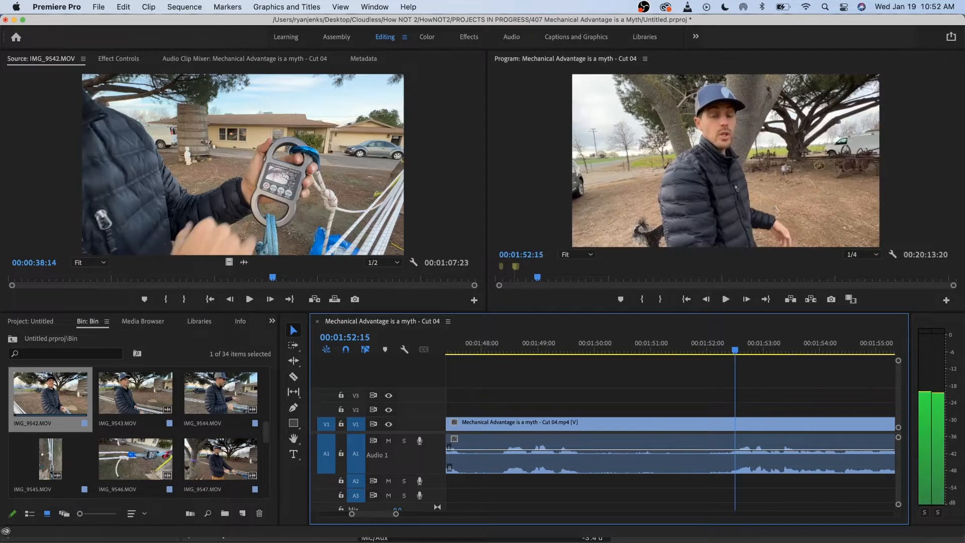
pyautogui.press('Right')
pyautogui.press('Right')
pyautogui.press('Right')
pyautogui.press('Right')
pyautogui.press('Right')
pyautogui.press('Right')
pyautogui.press('Right')
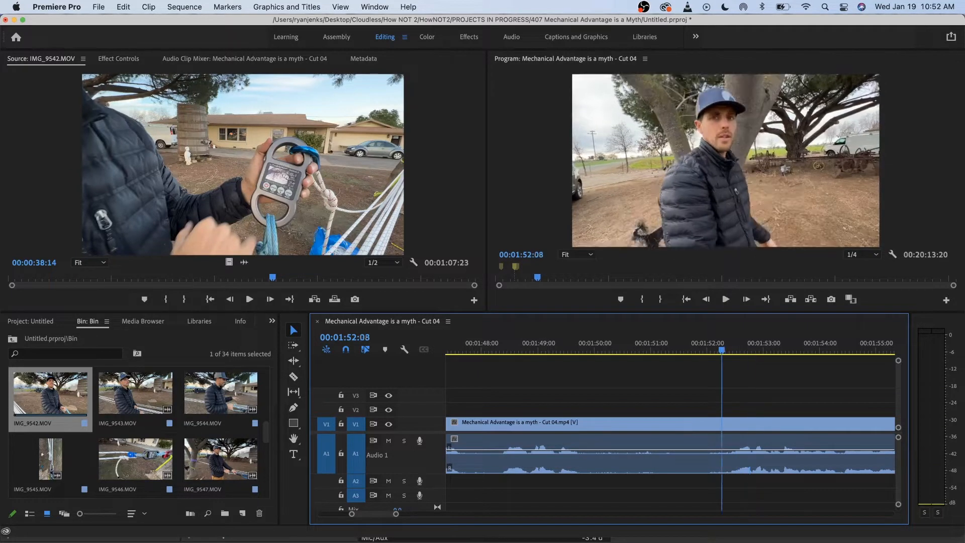
pyautogui.press('Left')
pyautogui.press('Left')
pyautogui.press('Left')
pyautogui.press('Left')
pyautogui.press('Left')
pyautogui.press('Left')
pyautogui.press('Left')
pyautogui.press('Left')
pyautogui.press('Left')
pyautogui.press('Left')
pyautogui.press('Left')
pyautogui.press('Left')
pyautogui.press('Right')
pyautogui.press('Right')
pyautogui.press('Right')
pyautogui.press('Right')
pyautogui.press('Right')
pyautogui.press('Right')
pyautogui.press('Right')
pyautogui.press('Right')
pyautogui.press('Right')
pyautogui.press('Right')
pyautogui.press('Right')
pyautogui.press('Right')
pyautogui.press('Left')
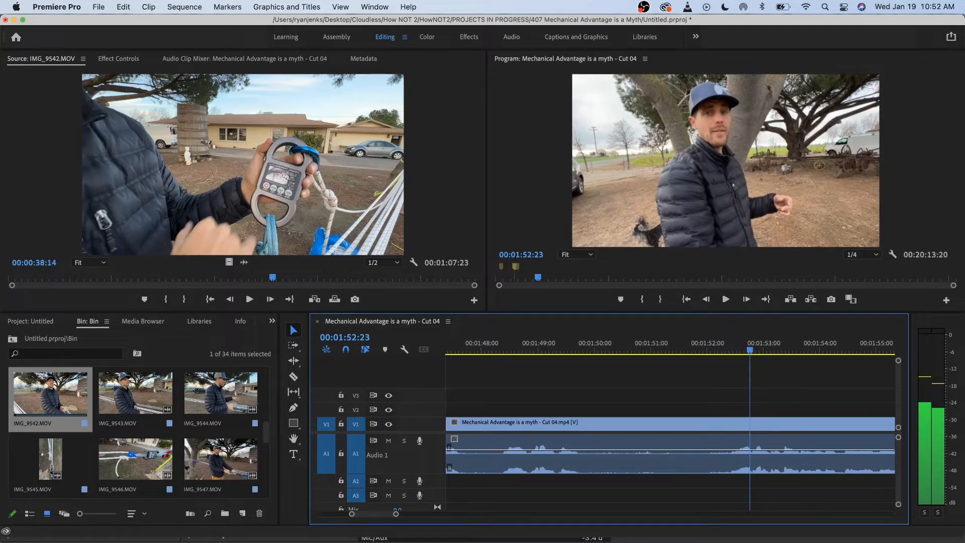
pyautogui.press('Left')
pyautogui.press('Left')
pyautogui.press('Left')
pyautogui.press('Left')
pyautogui.press('Left')
pyautogui.press('Left')
pyautogui.press('Left')
pyautogui.press('Left')
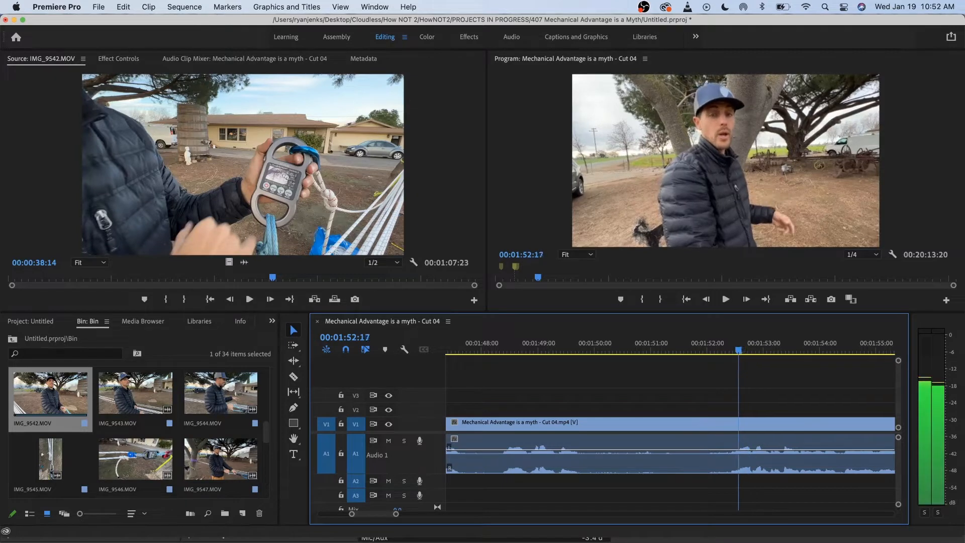
pyautogui.press('Left')
pyautogui.press('Left')
pyautogui.press('Left')
pyautogui.press('Left')
pyautogui.press('Left')
pyautogui.press('Left')
pyautogui.press('Left')
pyautogui.press('Left')
pyautogui.press('Left')
pyautogui.press('Left')
pyautogui.press('Left')
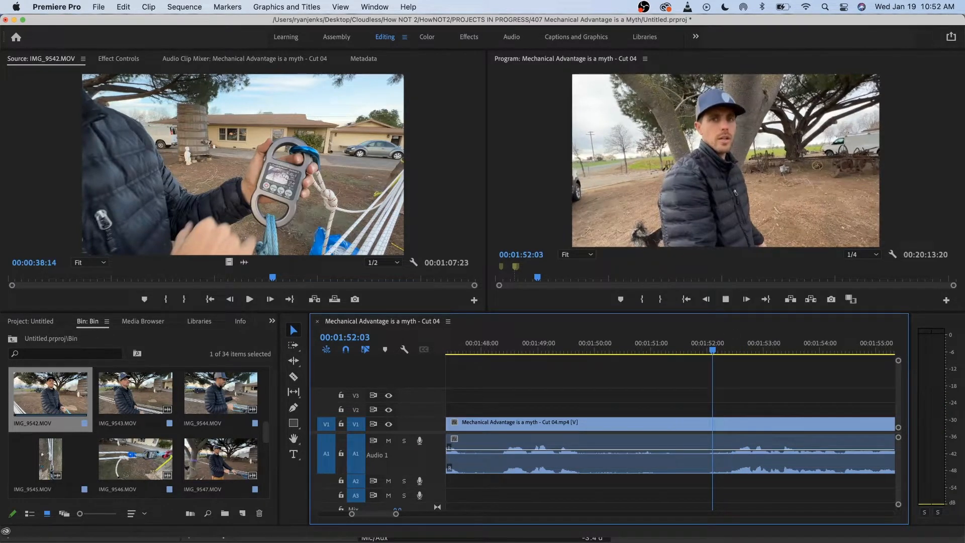
pyautogui.press('space')
pyautogui.press('Right')
pyautogui.press('Left')
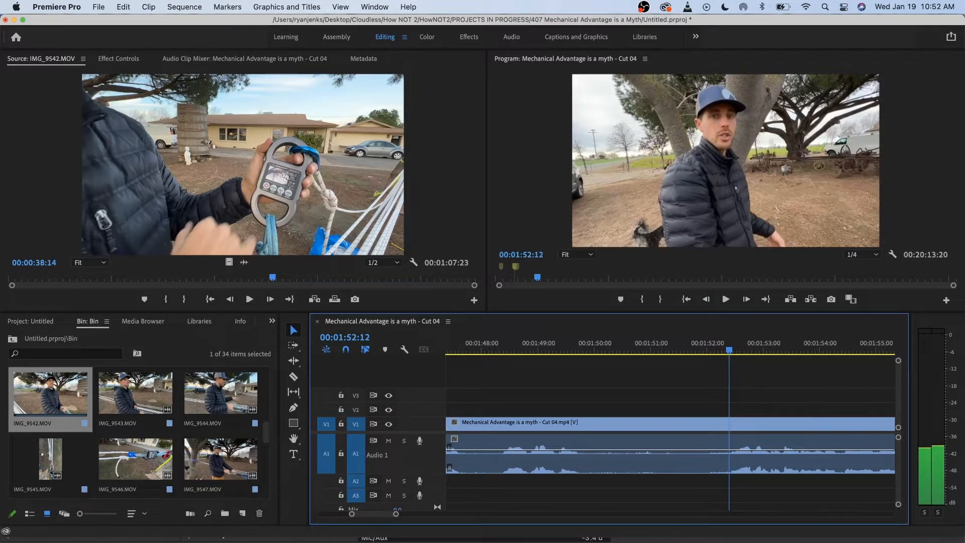
pyautogui.press('super+k')
# - Split the main clip at 00:01:50:24 and ripple delete the pause between there and the talking shot
pyautogui.moveTo(672, 349); pyautogui.dragTo(639, 350)
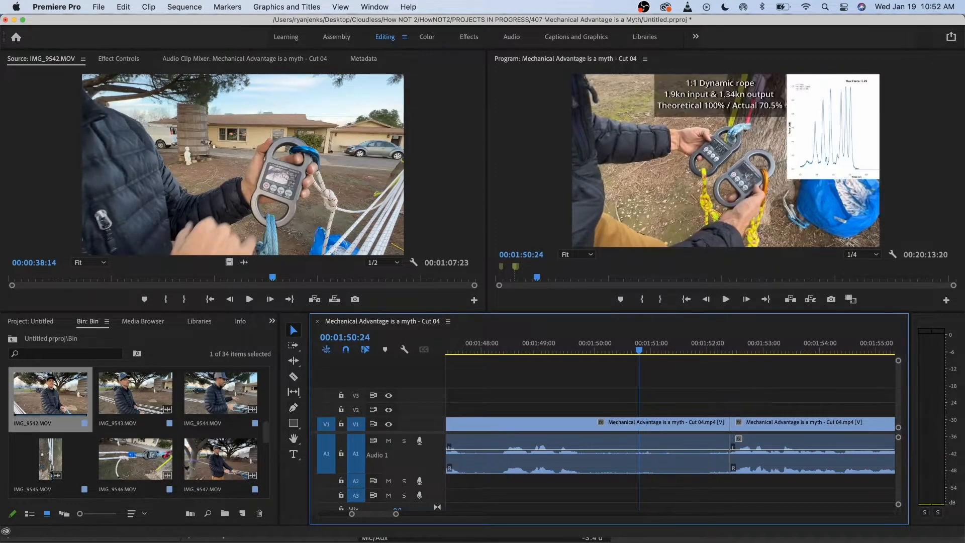
pyautogui.click(674, 441)
pyautogui.press('super+k')
pyautogui.click(674, 441)
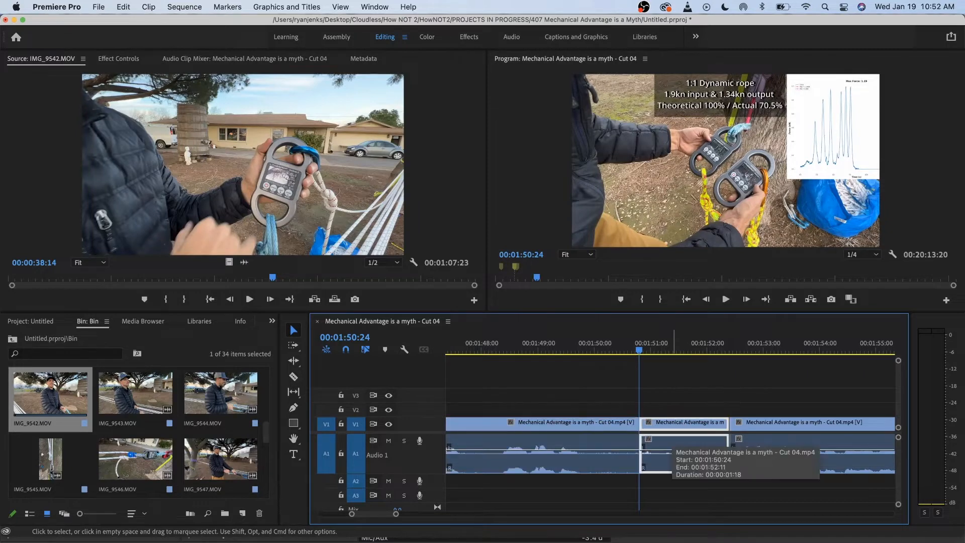
pyautogui.hotkey('shift', 'Delete')
# - Play back the force-gauge section across the new join into the talking shot
pyautogui.press('-')
pyautogui.click(631, 343)
pyautogui.moveTo(631, 343); pyautogui.dragTo(525, 349)
pyautogui.hscroll(-3, 534, 423)
pyautogui.press('space')
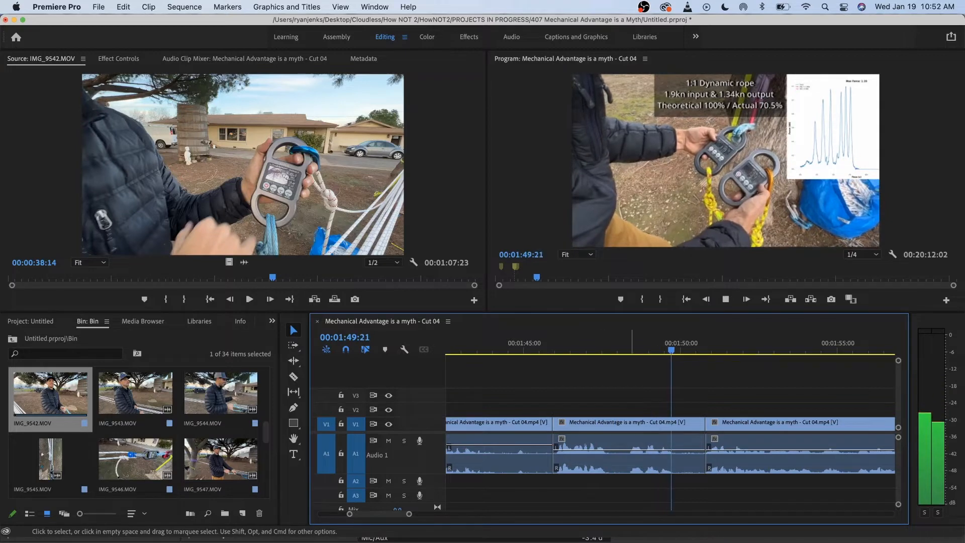
pyautogui.press('space')
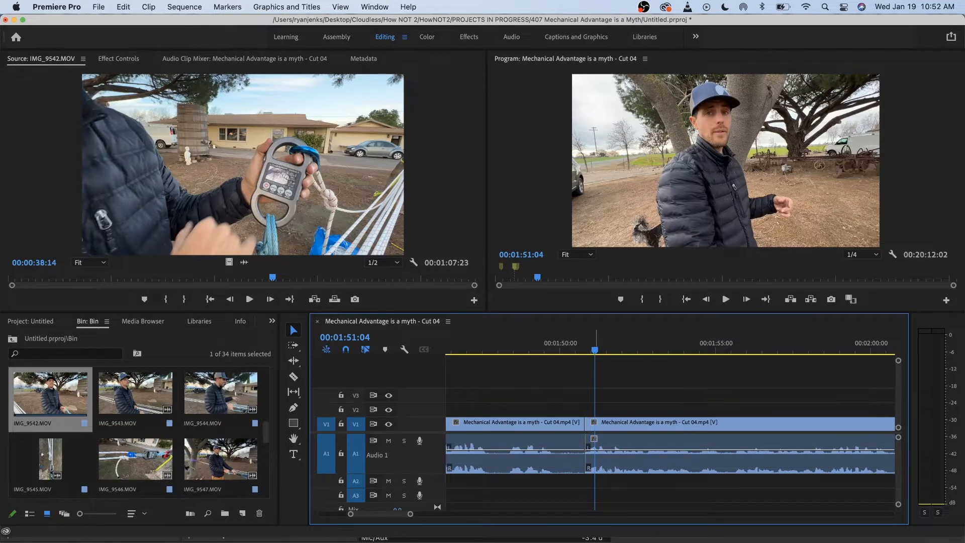
# - Move the video of the 1:1 Dynamic rope force-gauge section from V1 up to V4
pyautogui.moveTo(542, 423); pyautogui.dragTo(542, 380)
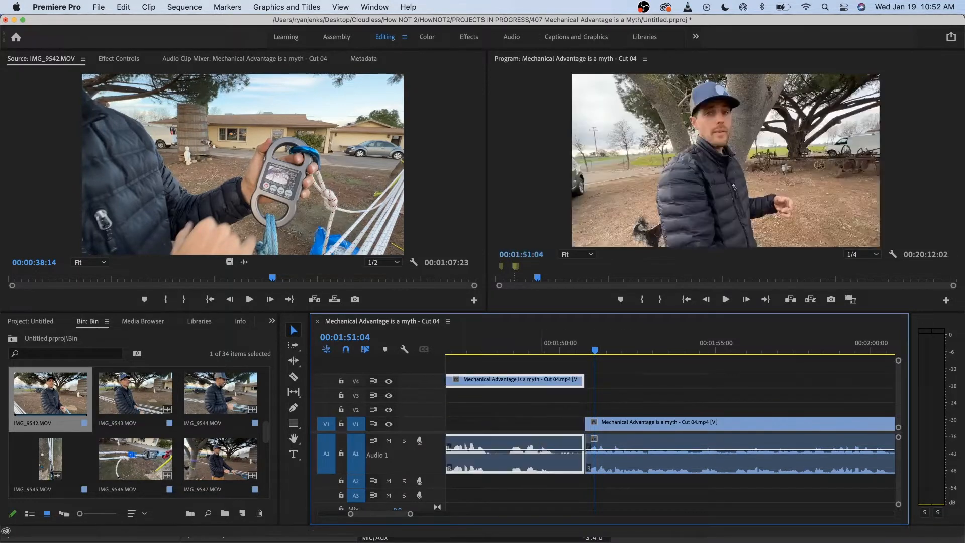
pyautogui.scroll(-2, 535, 427)
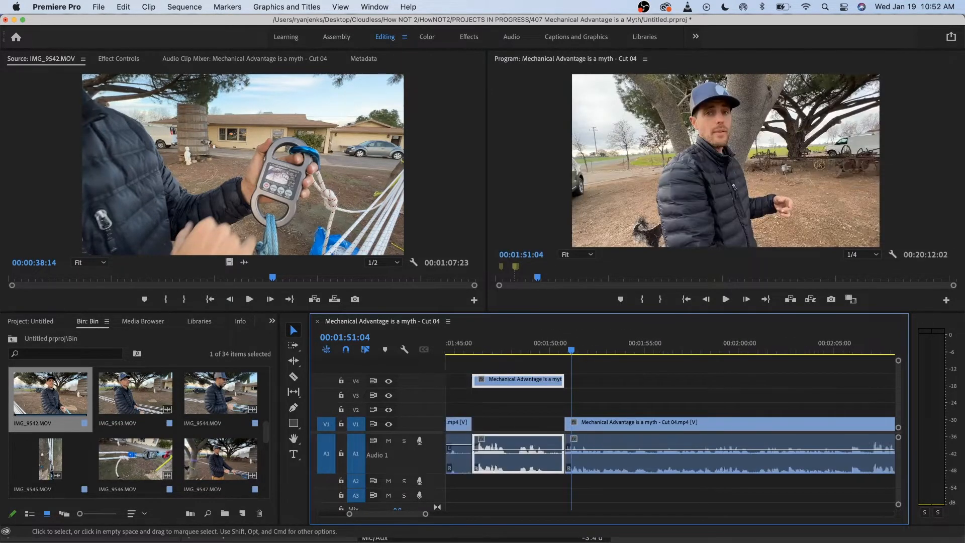
pyautogui.hscroll(-3, 535, 427)
pyautogui.hscroll(3, 670, 427)
# - Play the main clip from the talking shot at 00:01:51:04 through the rope pulling to the 3:1 pulleys force-gauge shot
pyautogui.press('space')
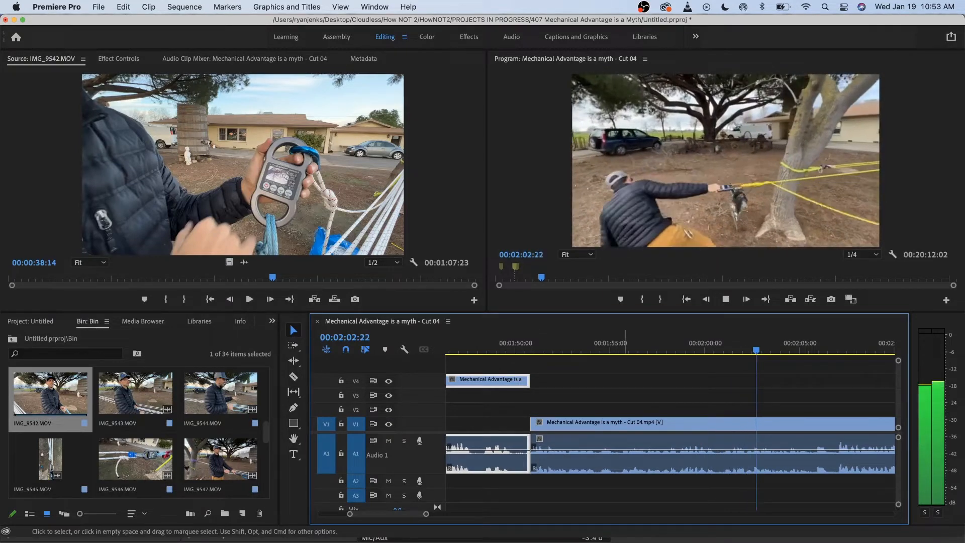
pyautogui.scroll(-3, 623, 422)
pyautogui.hscroll(2, 623, 422)
pyautogui.press('space')
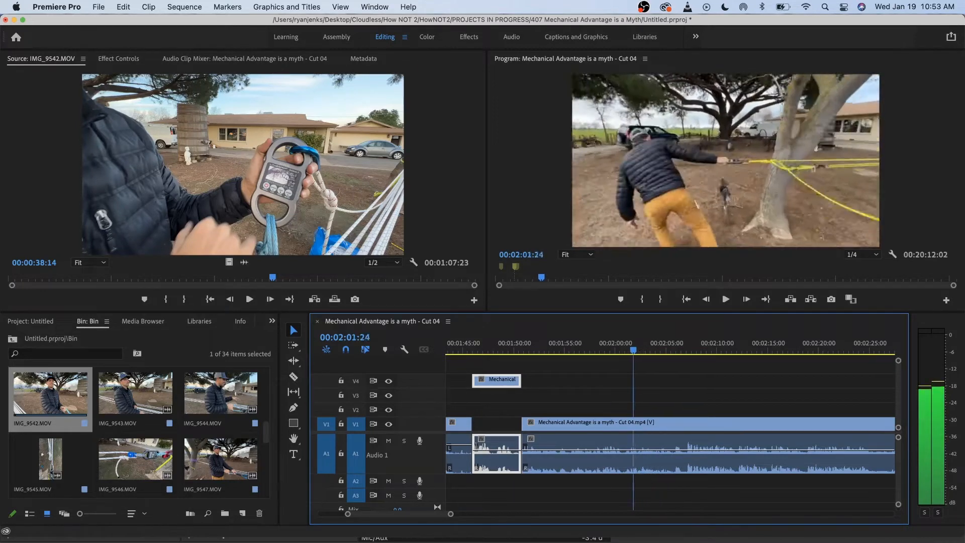
pyautogui.press('space')
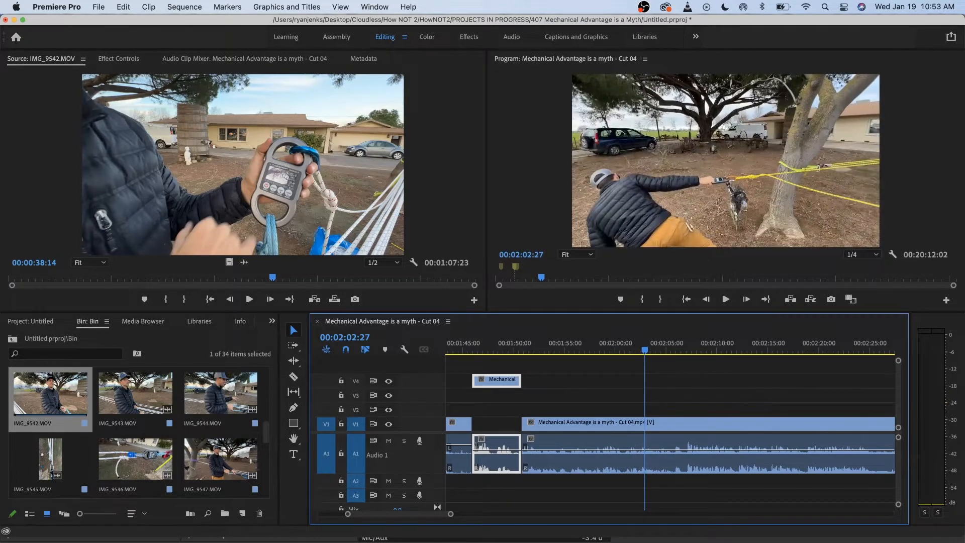
pyautogui.press('space')
pyautogui.scroll(-2, 670, 427)
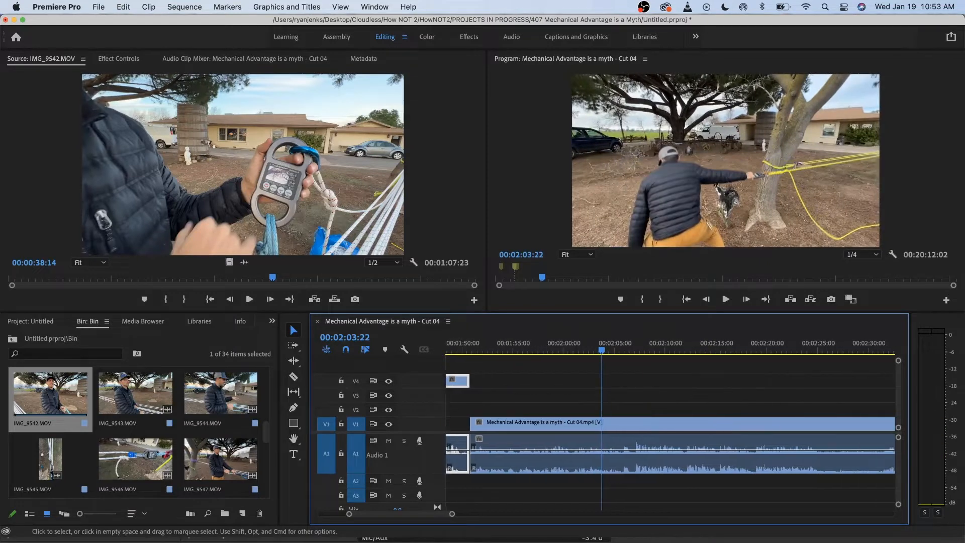
pyautogui.press('space')
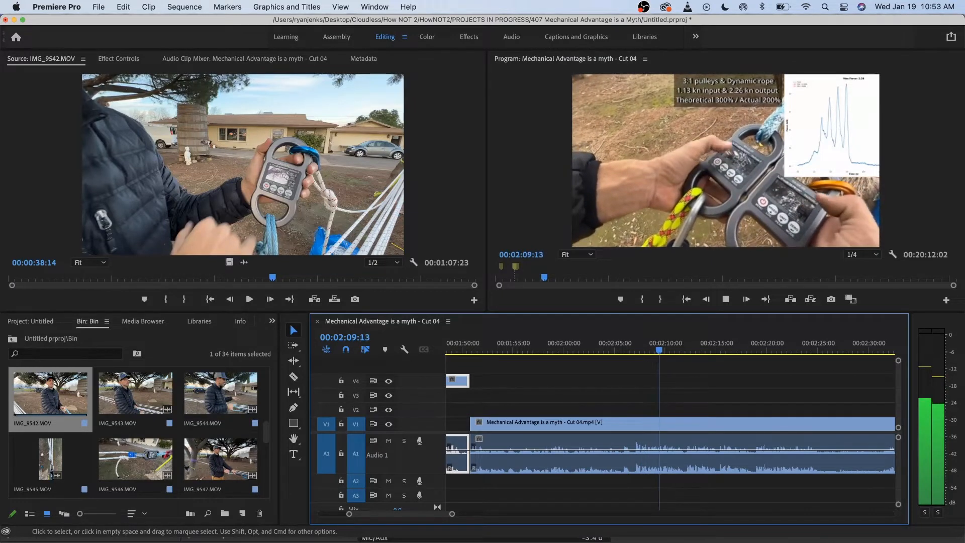
pyautogui.press('space')
# - Replay the end of the rope-pulling shot and the 3:1 pulleys force-gauge shot to find where one gives way to the other
pyautogui.press('-')
pyautogui.press('-')
pyautogui.moveTo(634, 347); pyautogui.dragTo(756, 347)
pyautogui.press('space')
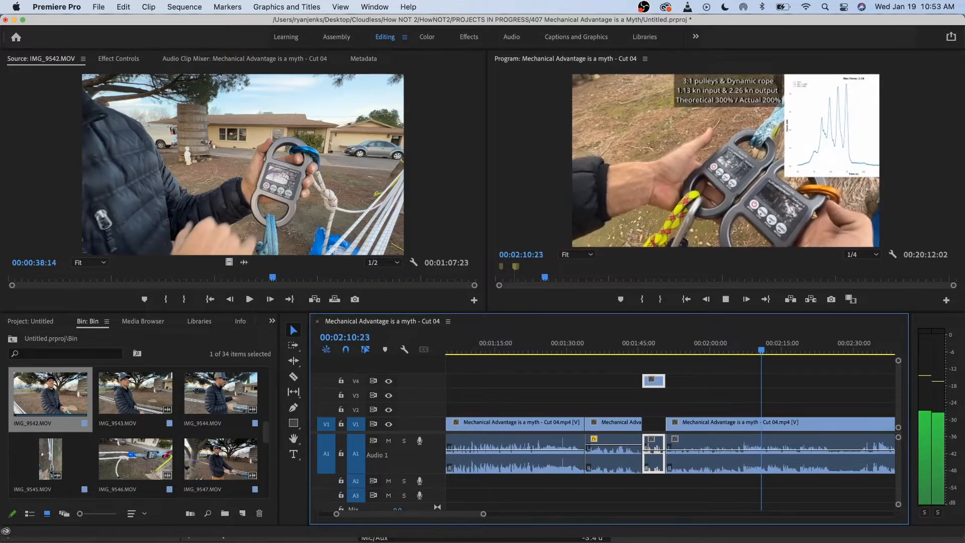
pyautogui.press('space')
pyautogui.moveTo(748, 347); pyautogui.dragTo(724, 347)
pyautogui.press('space')
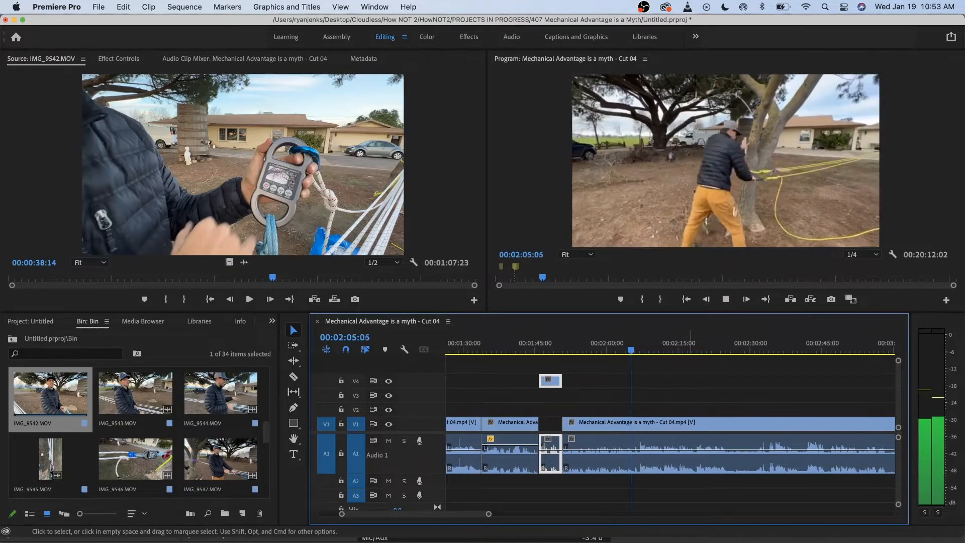
pyautogui.press('space')
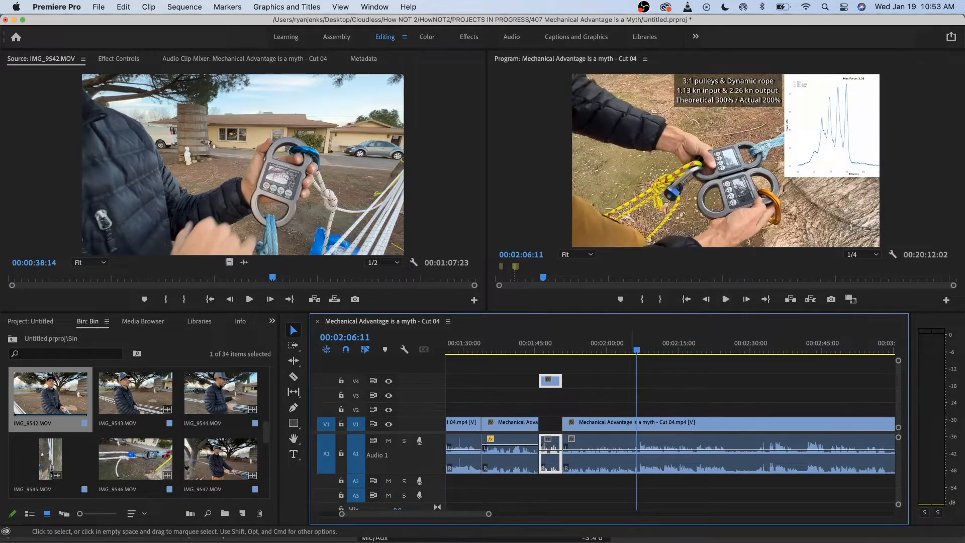
# - Split the main clip at 00:02:05:22 near the end of the rope-pulling shot and raise the audio level of the section before it
pyautogui.click(627, 343)
pyautogui.press('space')
pyautogui.press('=')
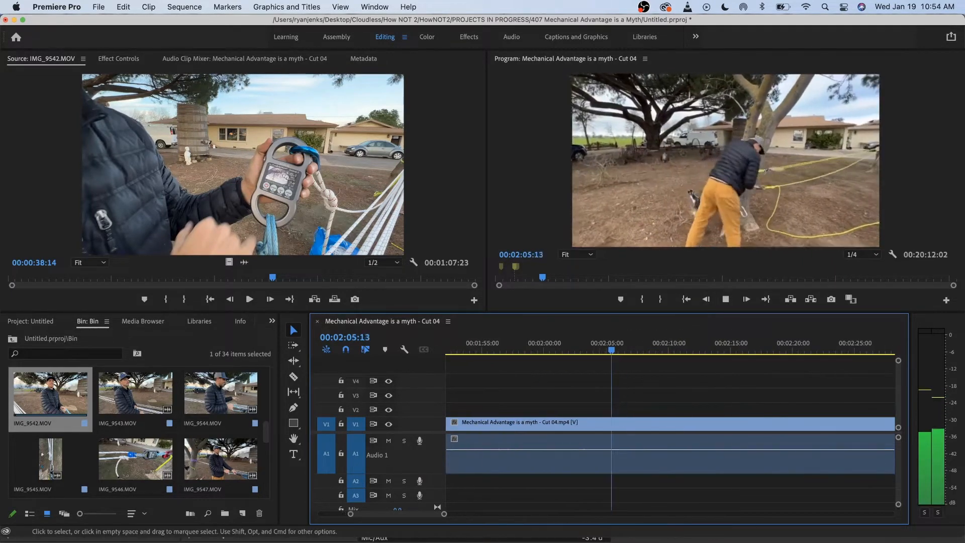
pyautogui.press('space')
pyautogui.press('super+k')
pyautogui.hscroll(-3, 623, 427)
pyautogui.moveTo(620, 450); pyautogui.dragTo(620, 443)
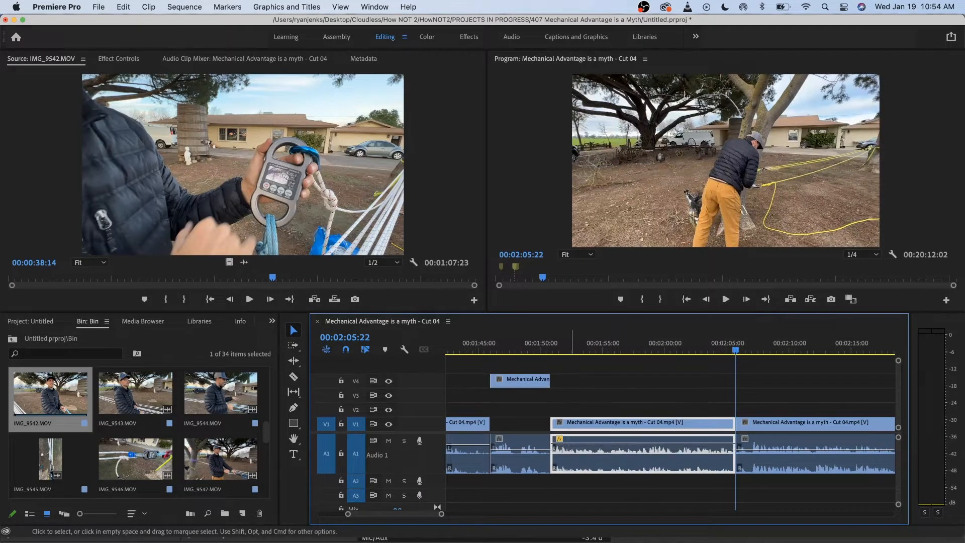
# - Play back the level-adjusted section from the talking shot through the rope pulling into the 3:1 pulleys force-gauge shot
pyautogui.click(567, 343)
pyautogui.press('space')
pyautogui.hscroll(-3, 623, 427)
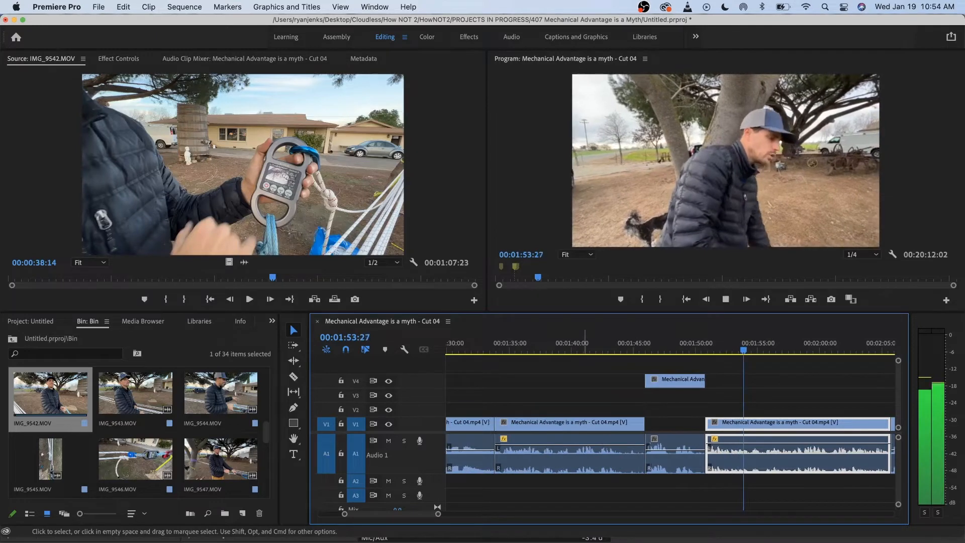
pyautogui.hscroll(5, 670, 427)
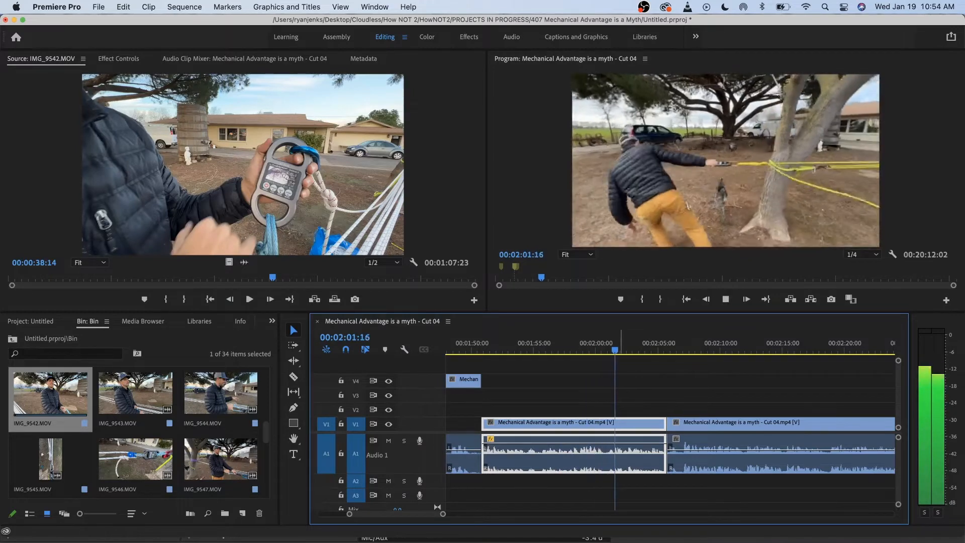
pyautogui.hscroll(1, 670, 438)
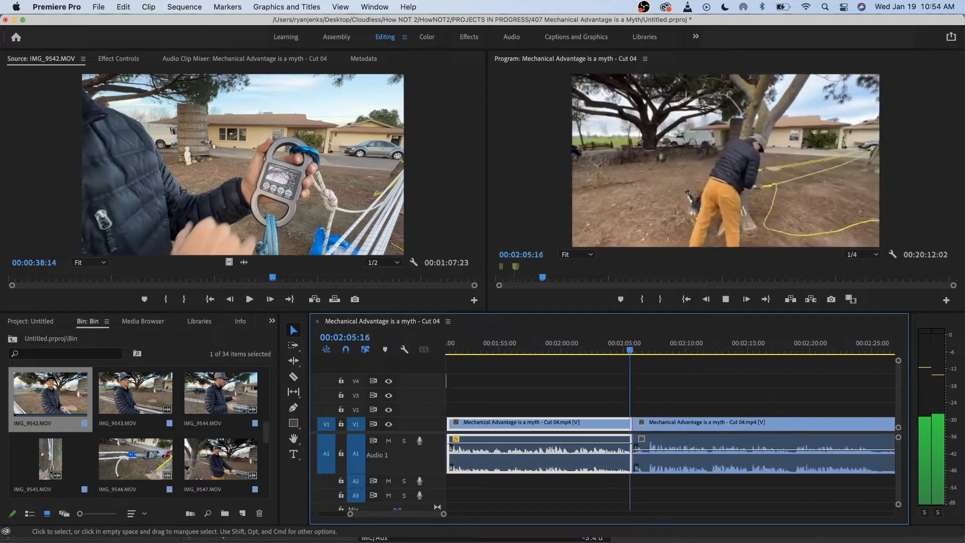
pyautogui.hscroll(2, 671, 437)
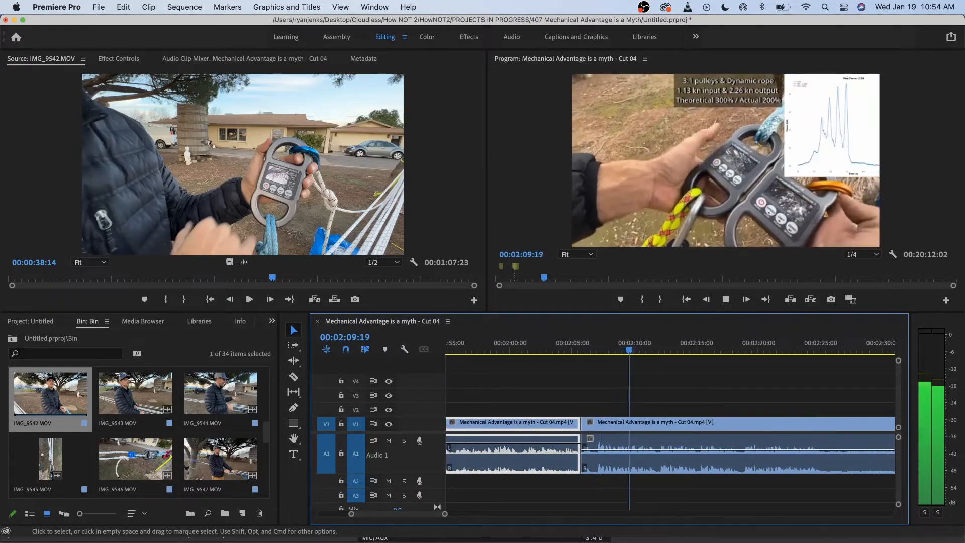
# - Replay the end of the 3:1 pulleys force-gauge shot and continue through the talking shot into the carabiner close-up
pyautogui.press('space')
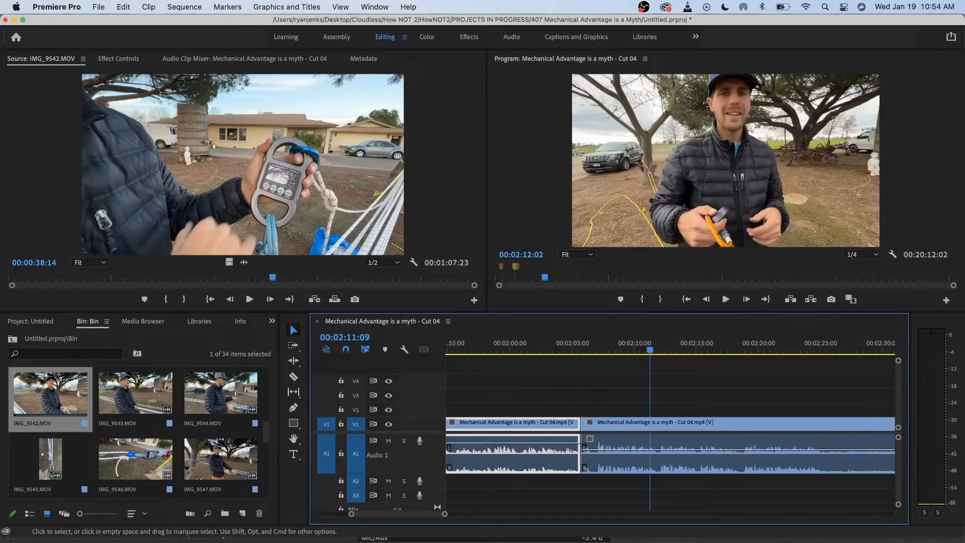
pyautogui.click(642, 343)
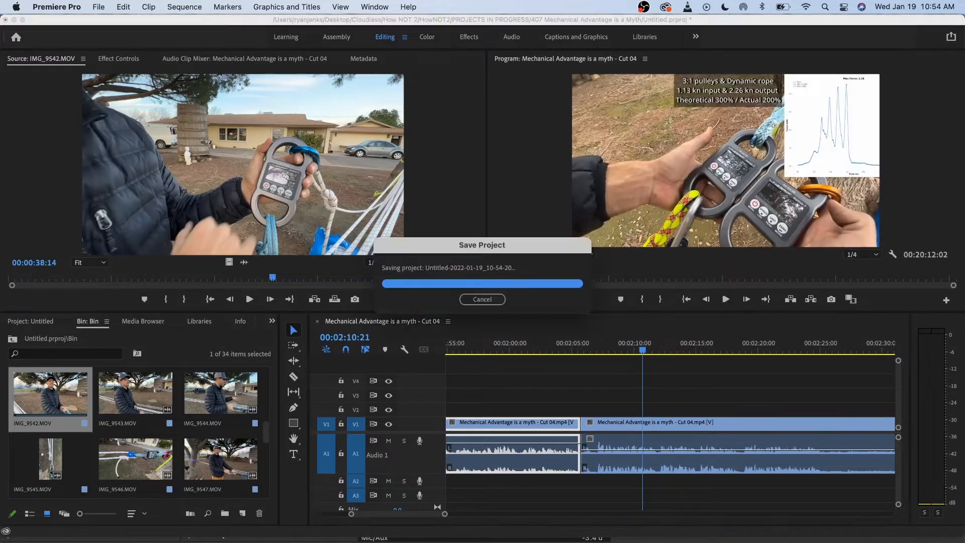
pyautogui.press('j')
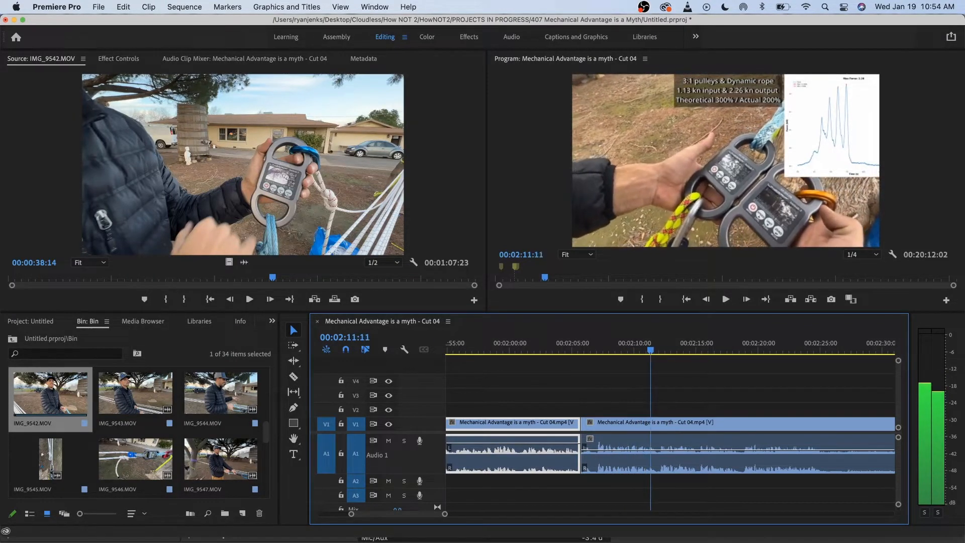
pyautogui.press('j')
pyautogui.press('k')
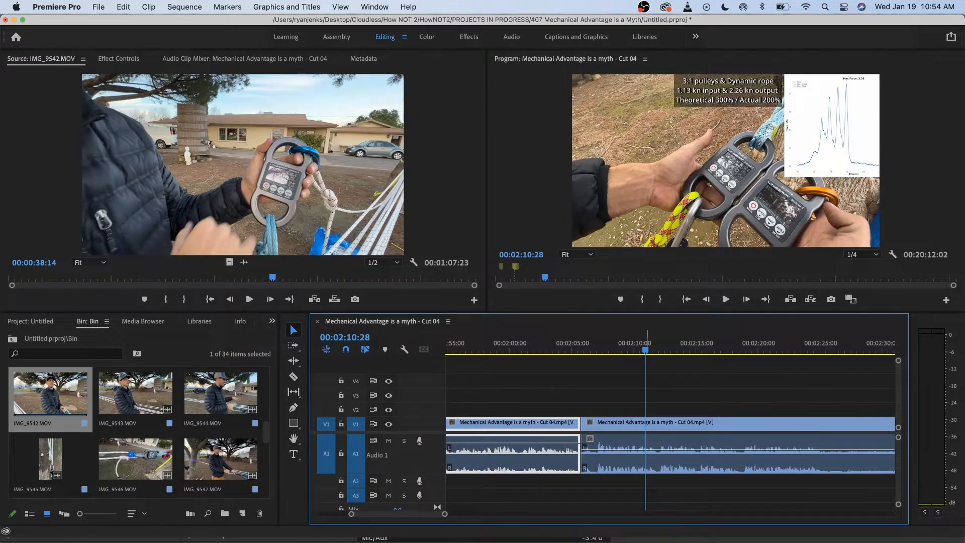
pyautogui.press('l')
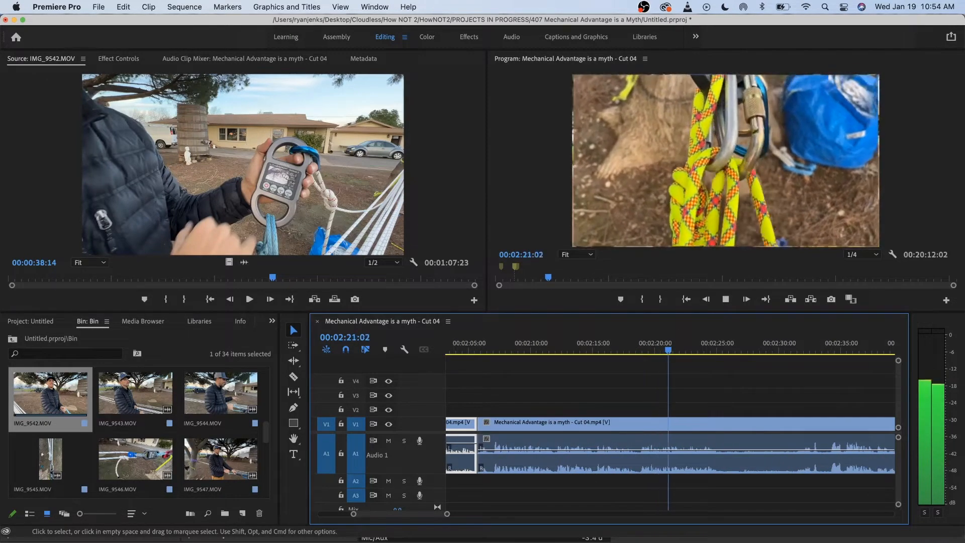
pyautogui.press('space')
# - Split the main clip at 00:02:18:12, where the yellow rope and carabiner close-up begins
pyautogui.moveTo(679, 347); pyautogui.dragTo(660, 347)
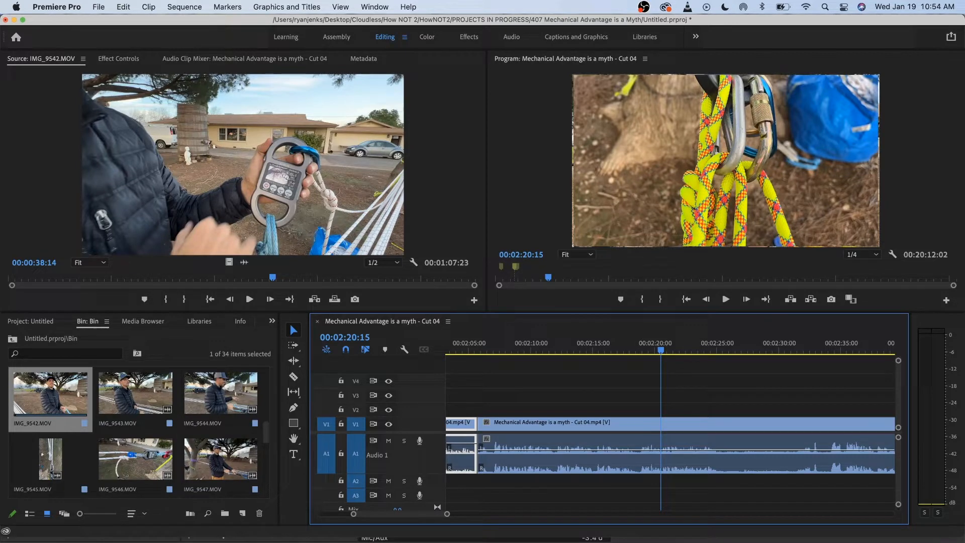
pyautogui.doubleClick(715, 150)
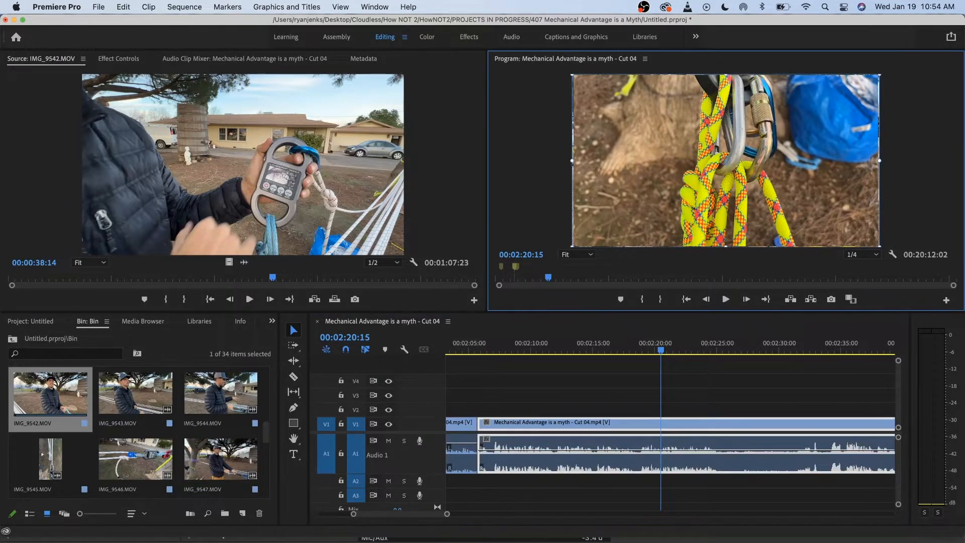
pyautogui.moveTo(660, 347); pyautogui.dragTo(634, 346)
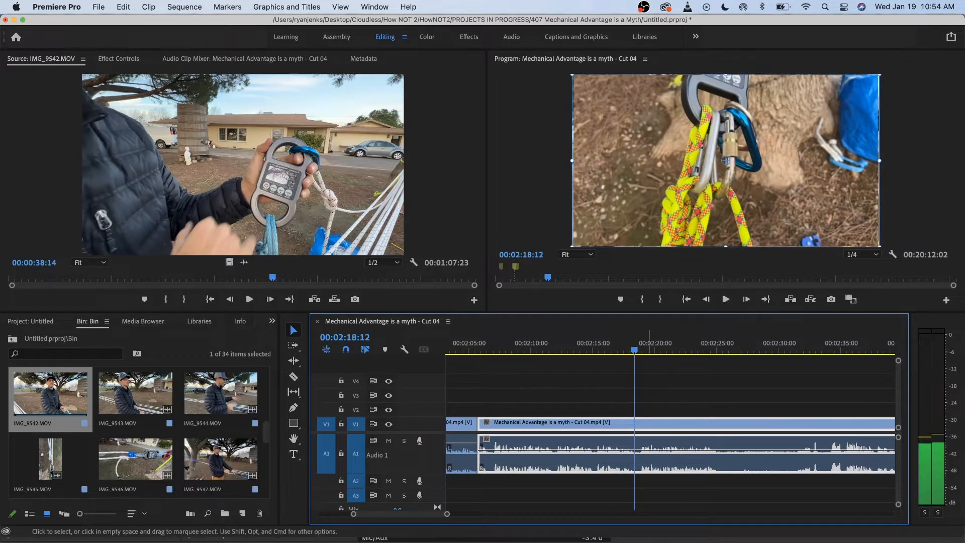
pyautogui.press('super+k')
# - Play the carabiner close-up into the following force-gauge shot to find where the close-up ends and the talking stops
pyautogui.press('space')
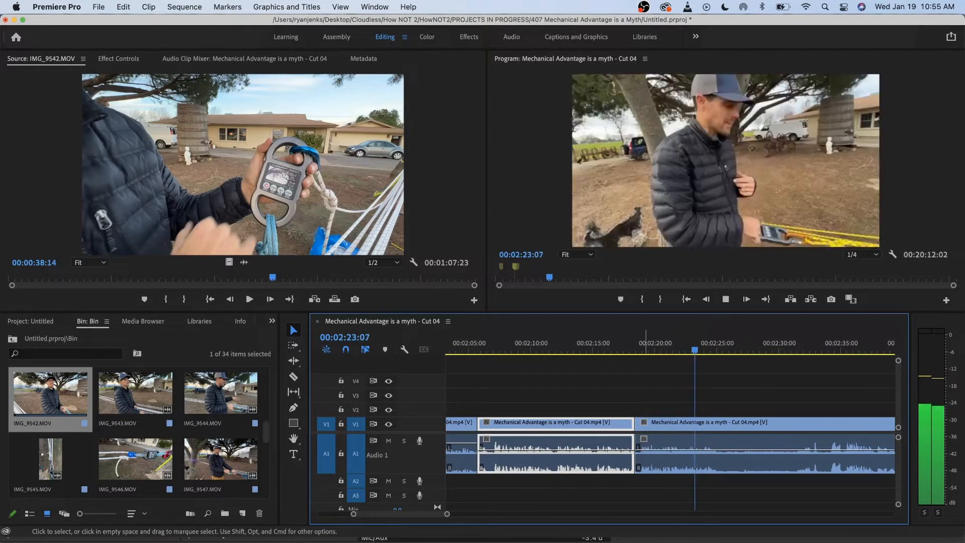
pyautogui.click(670, 342)
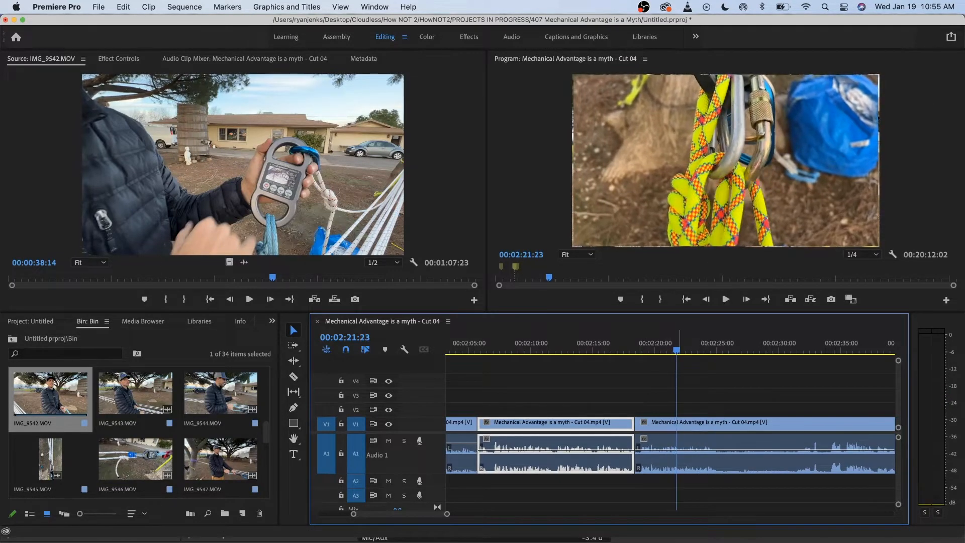
pyautogui.press('=')
pyautogui.press('space')
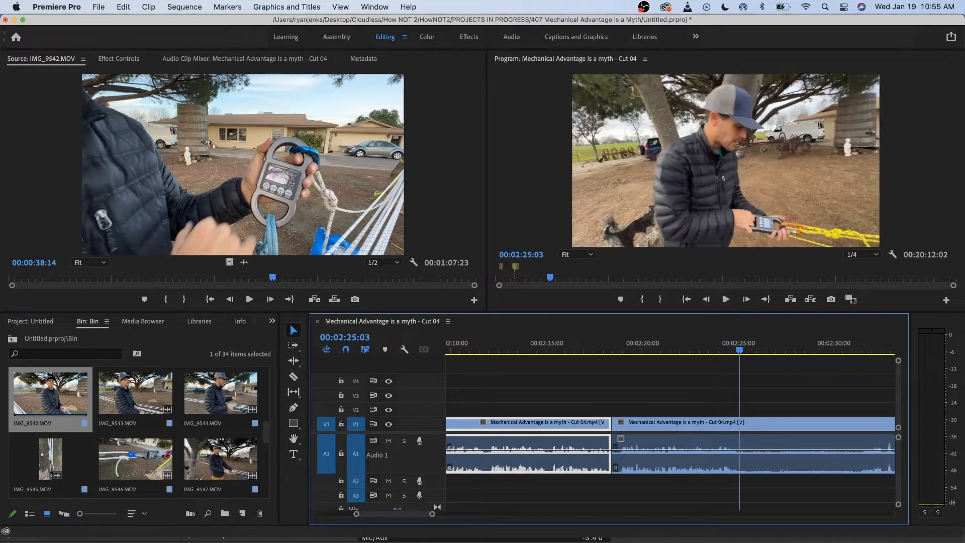
pyautogui.press('space')
pyautogui.press('space')
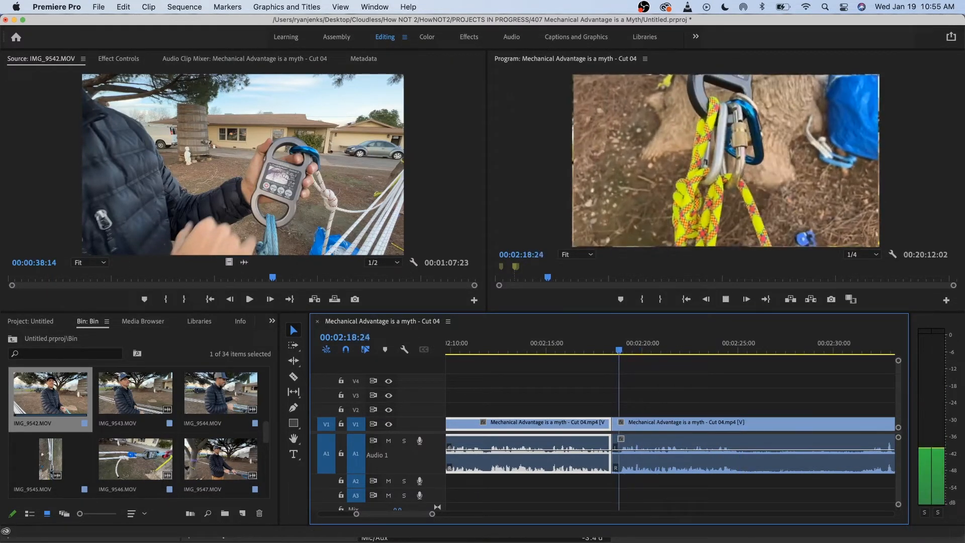
pyautogui.press('space')
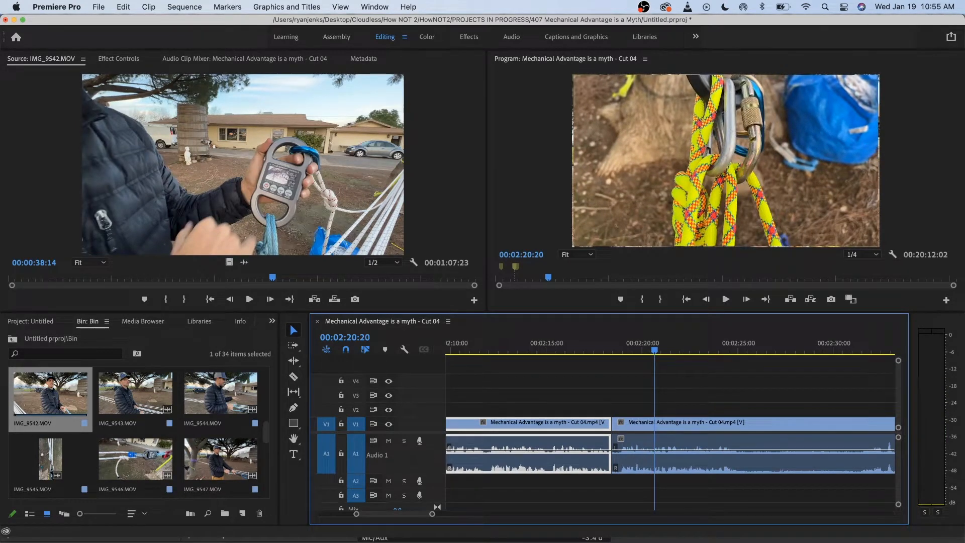
pyautogui.press('space')
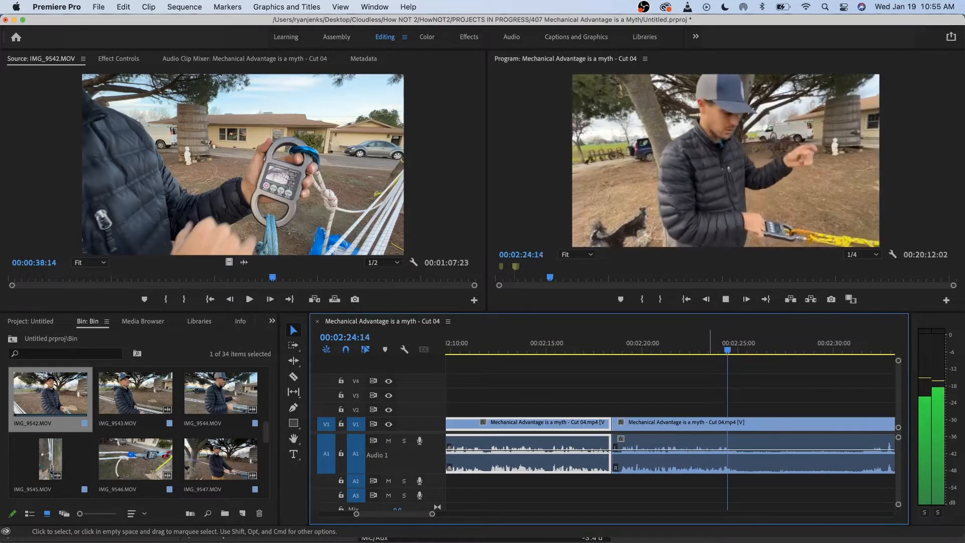
# - Try splitting the main clip at 00:02:25:01 after the talking in the force-gauge shot, and undo the split
pyautogui.press('space')
pyautogui.press('d')
pyautogui.press('super+k')
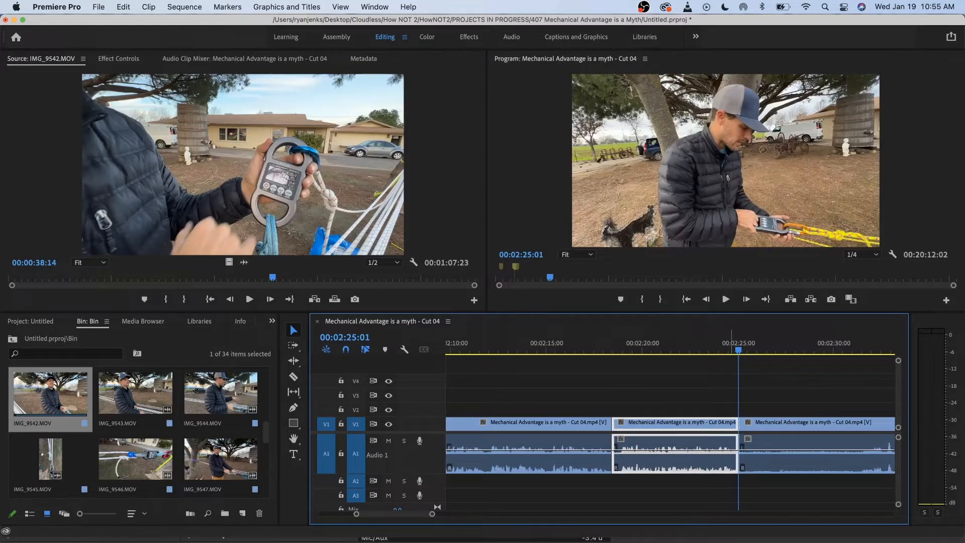
pyautogui.press('Left')
pyautogui.press('Left')
pyautogui.press('Left')
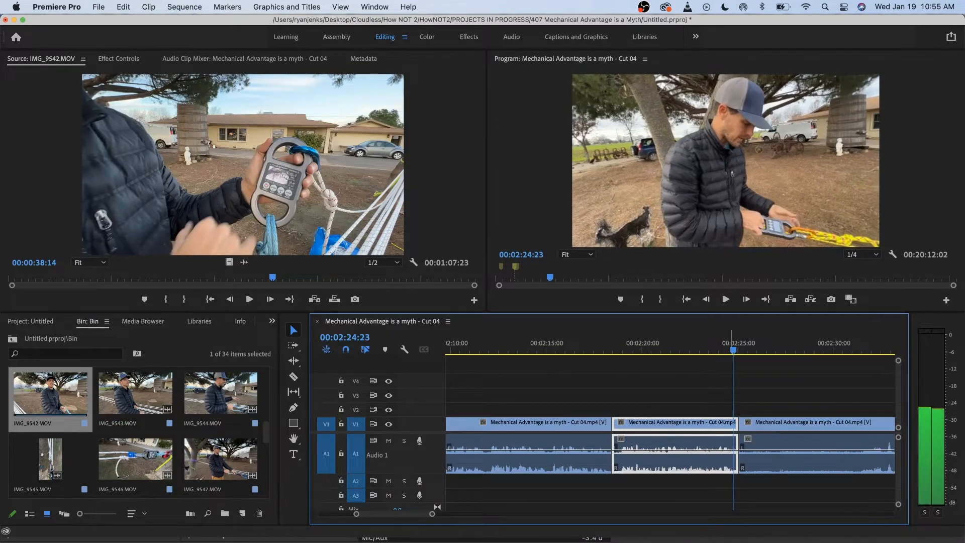
pyautogui.press('super+z')
# - Split the main clip at 00:02:23:08, where the carabiner close-up gives way to the force-gauge shot
pyautogui.press('=')
pyautogui.press('=')
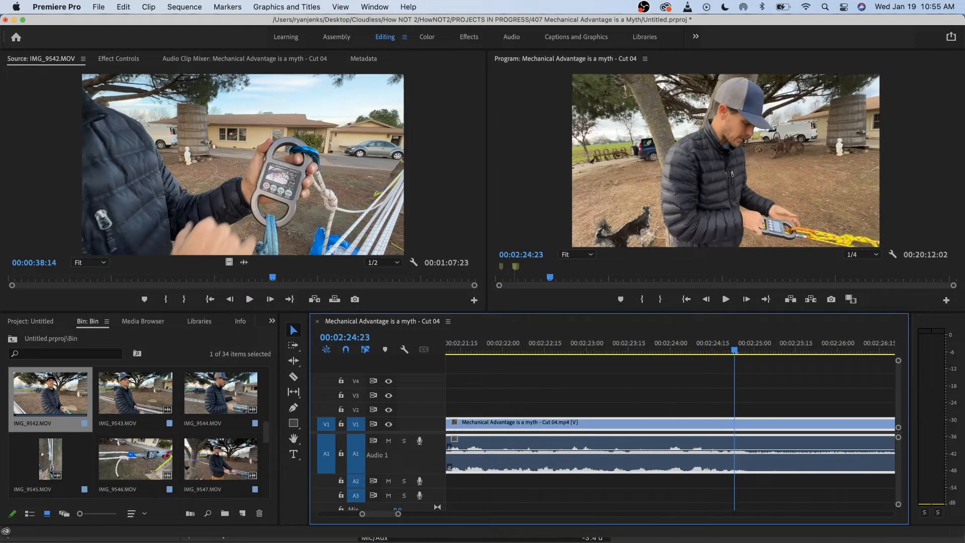
pyautogui.press('j')
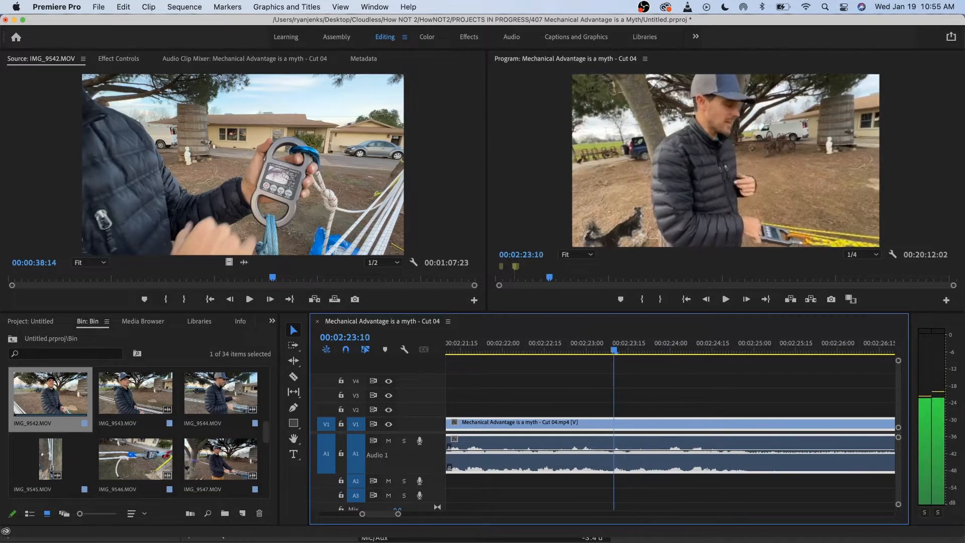
pyautogui.press('Right')
pyautogui.press('Right')
pyautogui.press('Right')
pyautogui.press('Right')
pyautogui.press('Left')
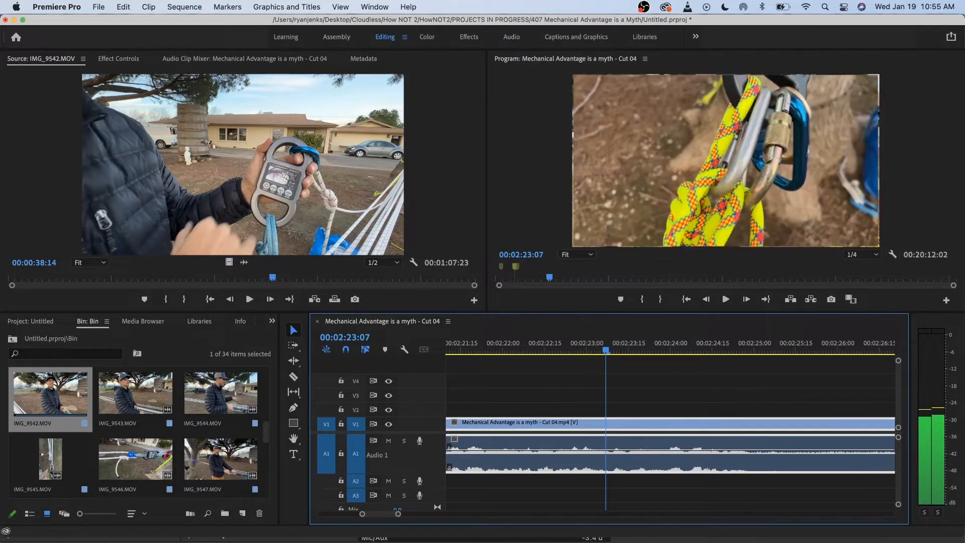
pyautogui.press('Right')
pyautogui.press('super+k')
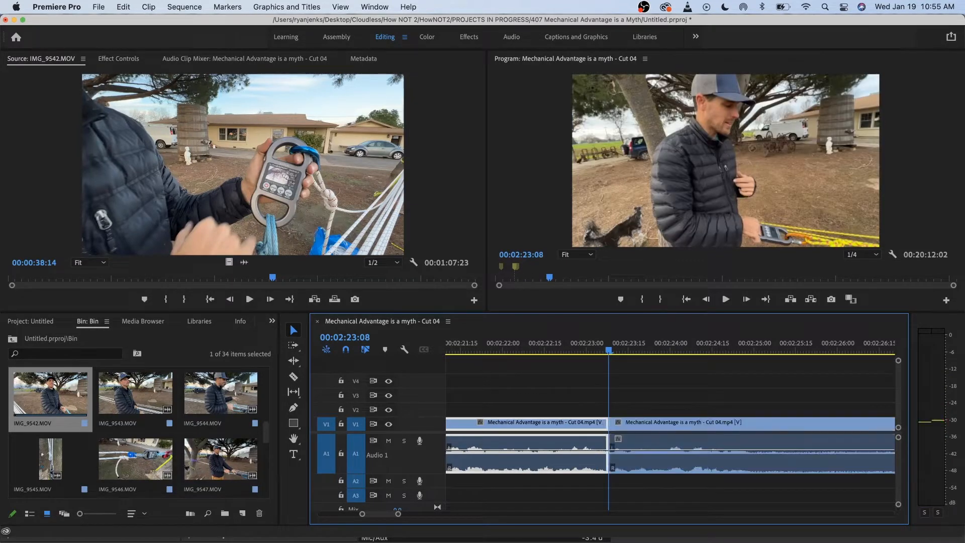
# - Scale up the carabiner close-up section slightly so its picture extends past both sides of the frame
pyautogui.hscroll(-5, 670, 422)
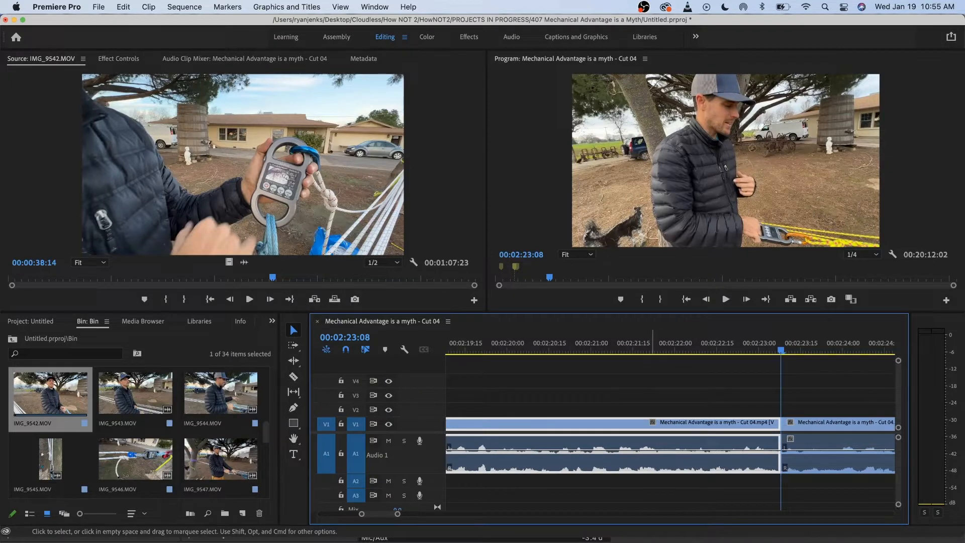
pyautogui.press('Left')
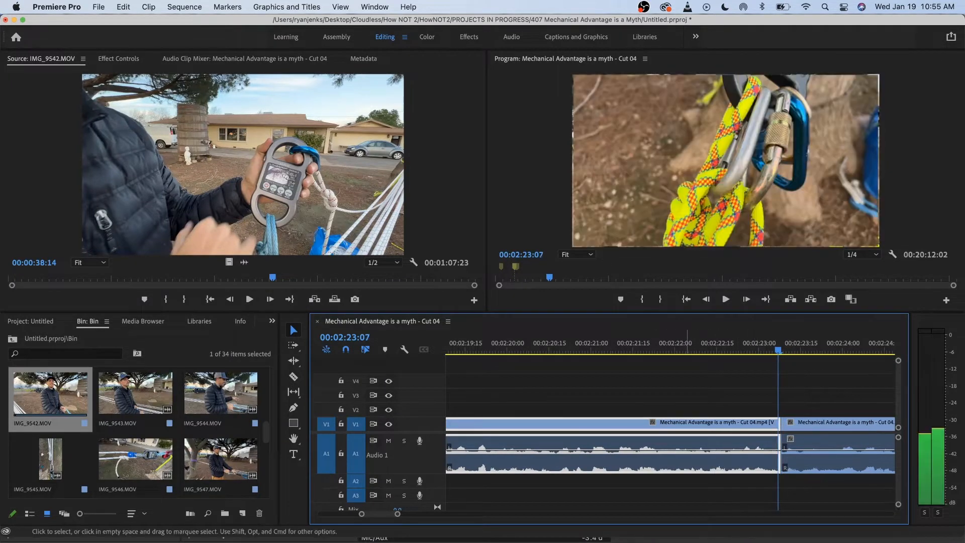
pyautogui.doubleClick(807, 155)
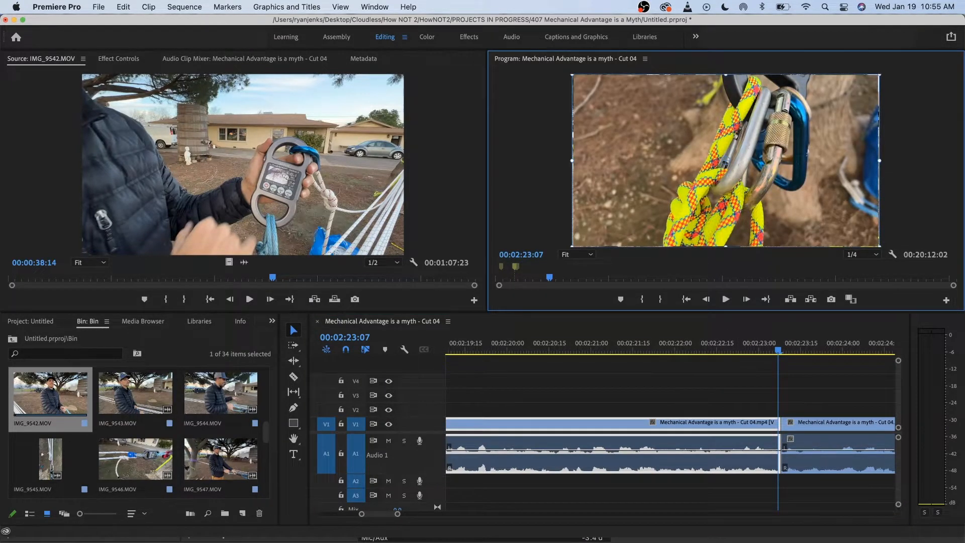
pyautogui.moveTo(879, 160); pyautogui.dragTo(893, 160)
pyautogui.scroll(-2, 568, 442)
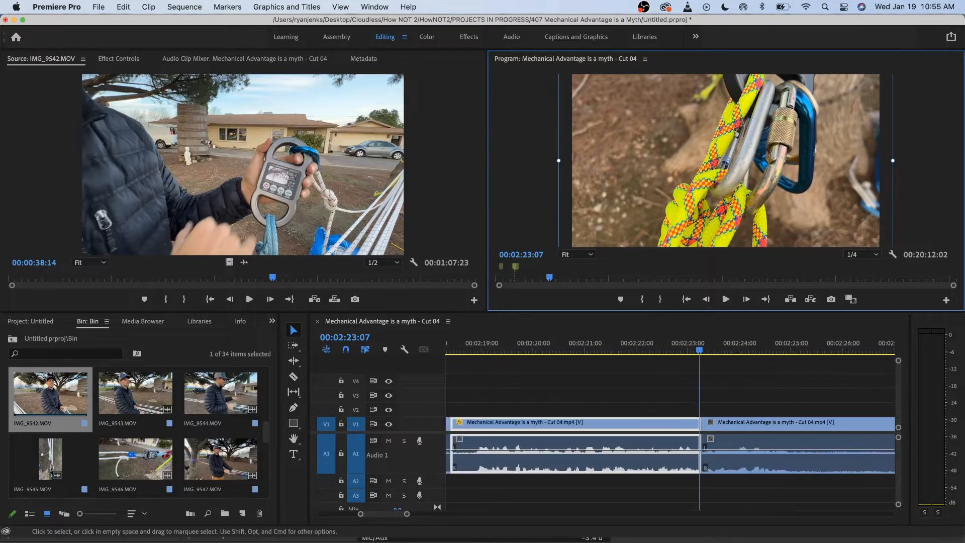
# - Play back the transition from the talking shot into the enlarged carabiner close-up
pyautogui.scroll(4, 567, 443)
pyautogui.click(551, 344)
pyautogui.press('space')
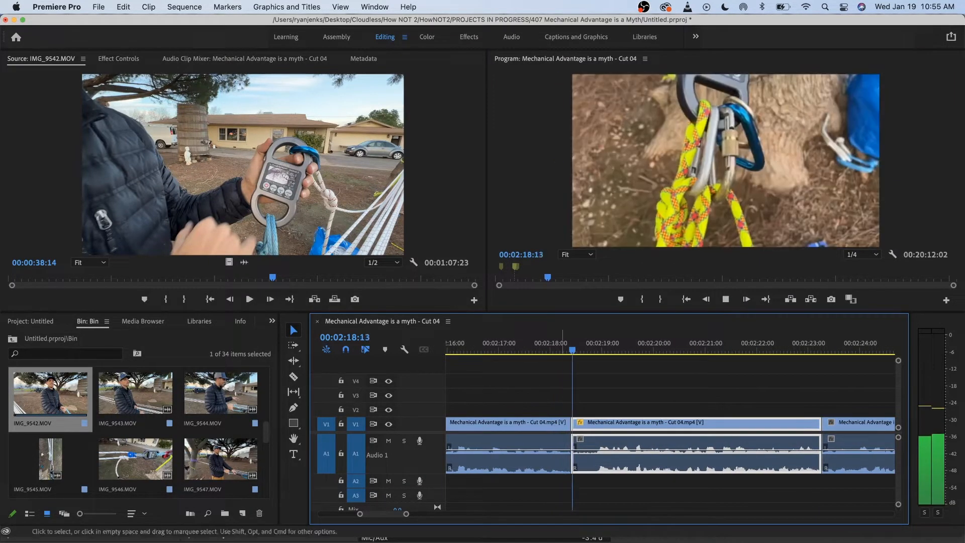
pyautogui.click(479, 344)
pyautogui.press('space')
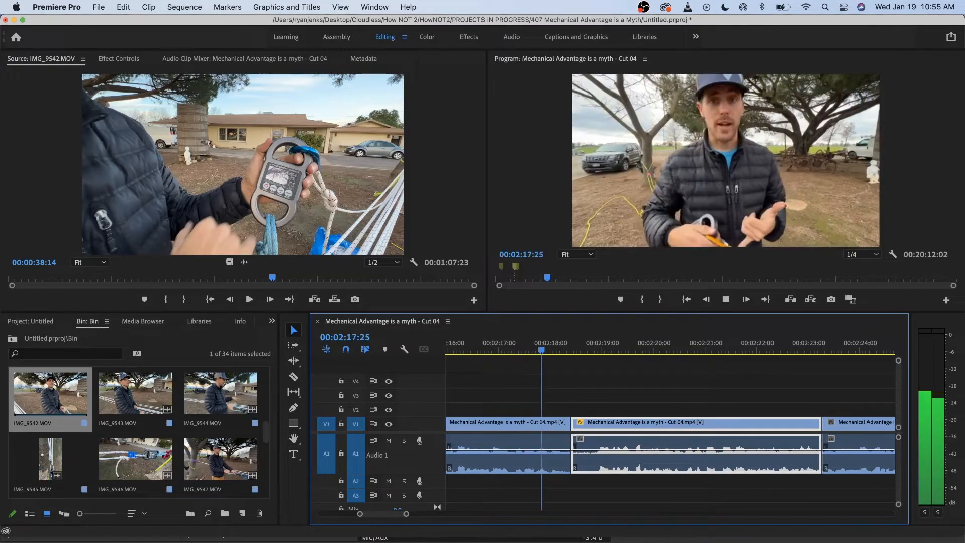
pyautogui.press('space')
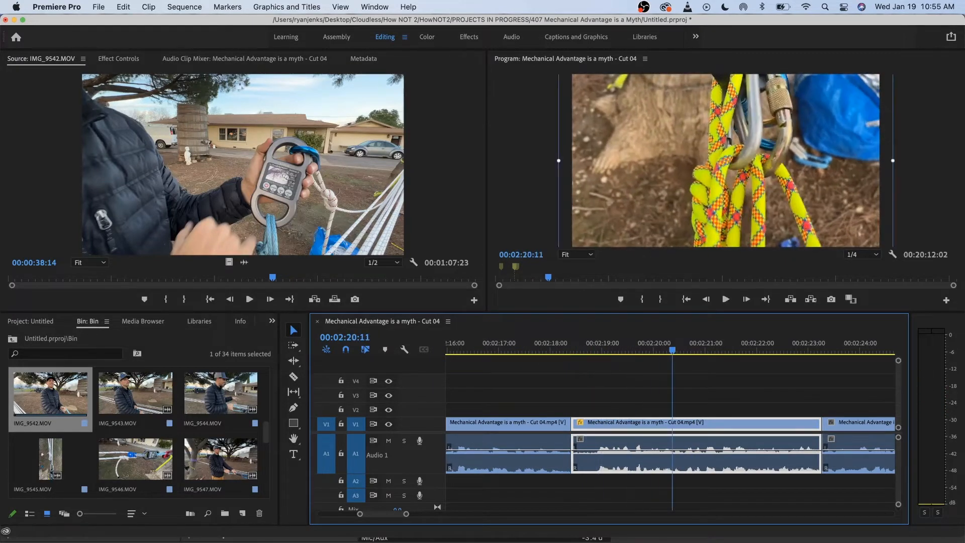
# - Ripple-trim the start of the carabiner close-up section up to 00:02:18:26, closing the gap
pyautogui.moveTo(567, 343); pyautogui.dragTo(536, 342)
pyautogui.press('space')
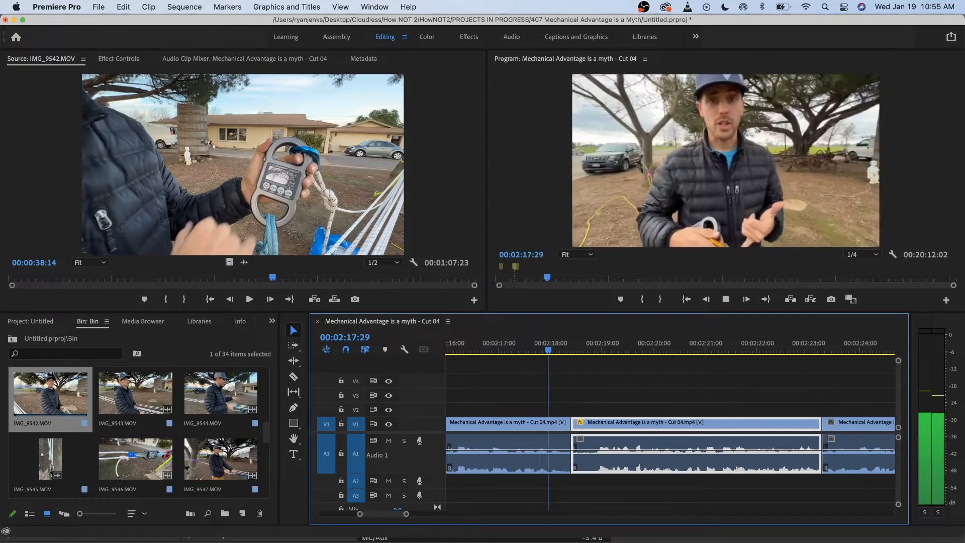
pyautogui.press('space')
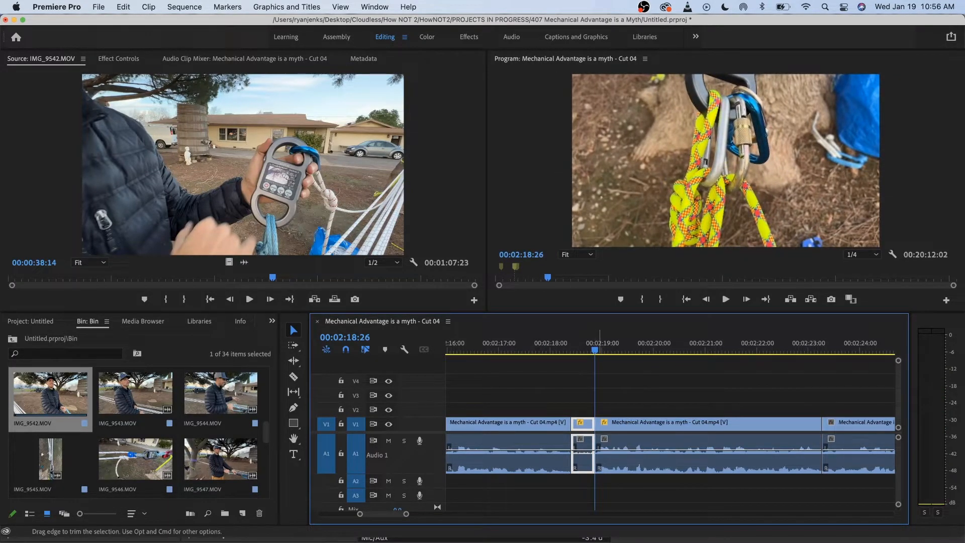
pyautogui.press('q')
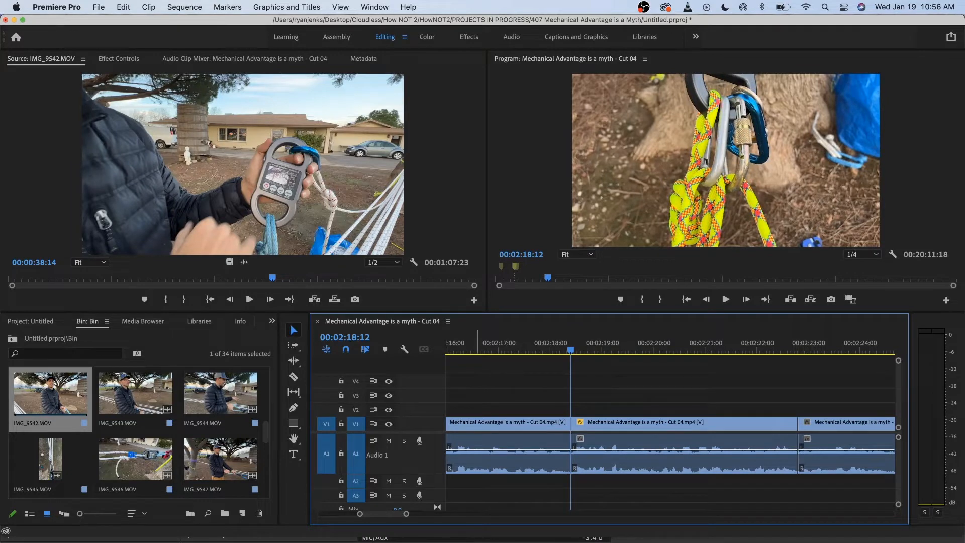
# - Play back the trimmed carabiner close-up and the force-gauge shot through to the rope pulling at the tree
pyautogui.press('space')
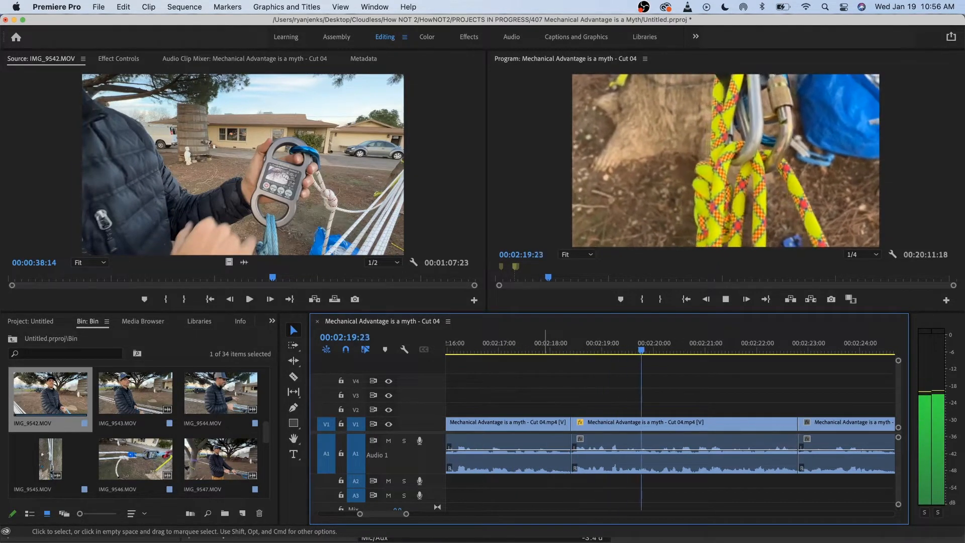
pyautogui.press('space')
pyautogui.press('space')
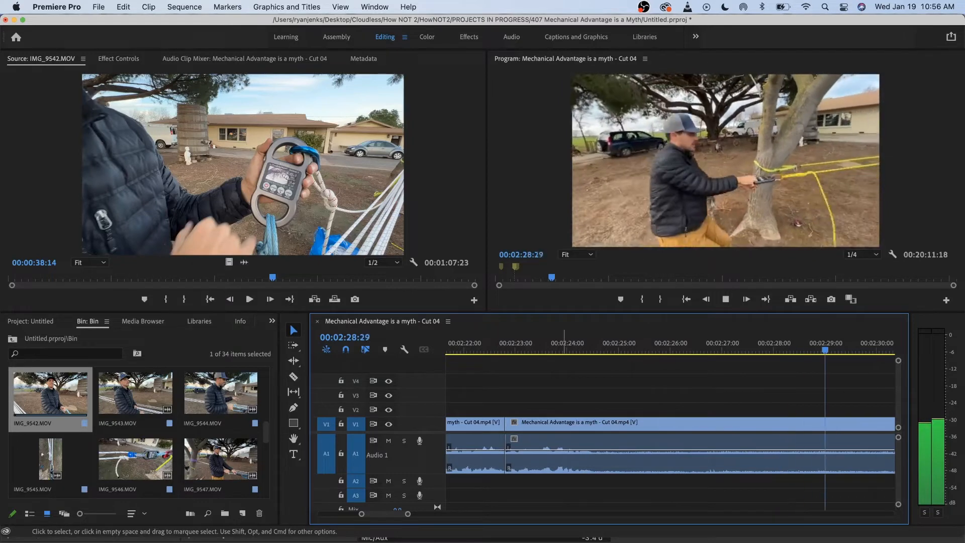
pyautogui.press('space')
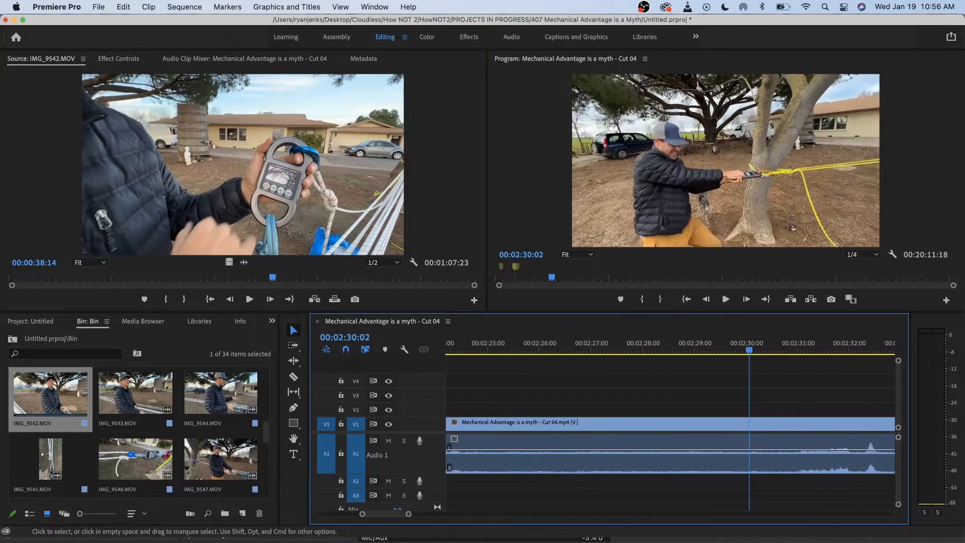
# - Split the main clip at 00:02:24:12, just after the talking in the force-gauge shot ends
pyautogui.press('-')
pyautogui.click(488, 343)
pyautogui.press('space')
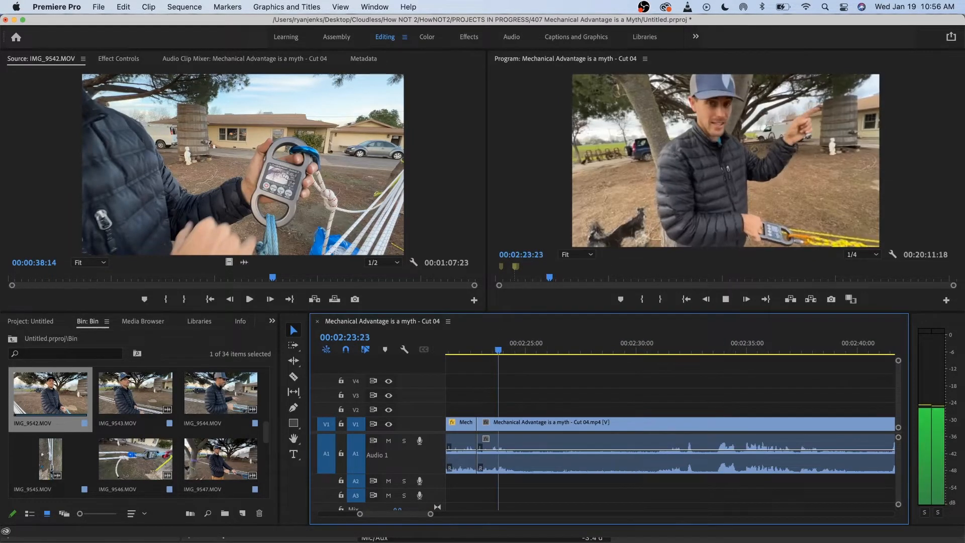
pyautogui.press('space')
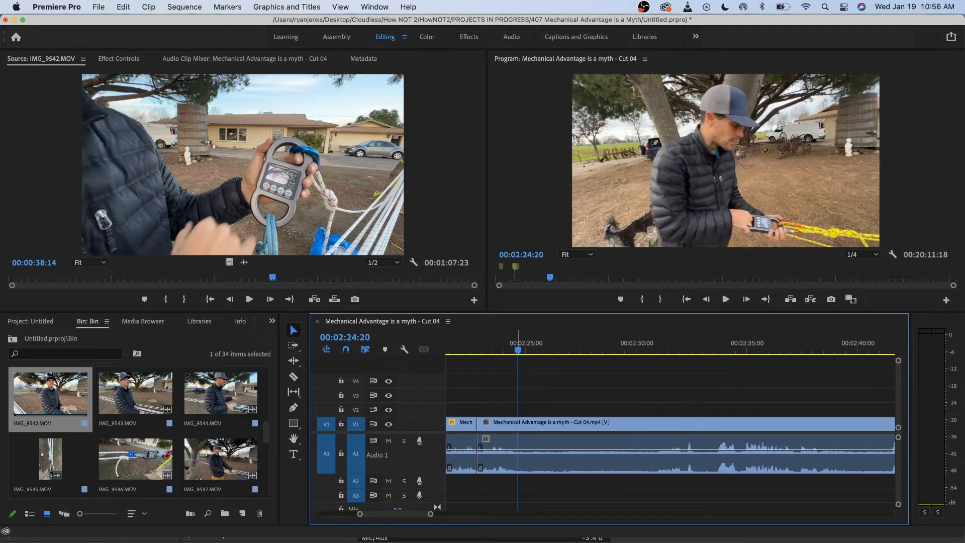
pyautogui.press('Left')
pyautogui.press('Left')
pyautogui.press('Left')
pyautogui.press('Left')
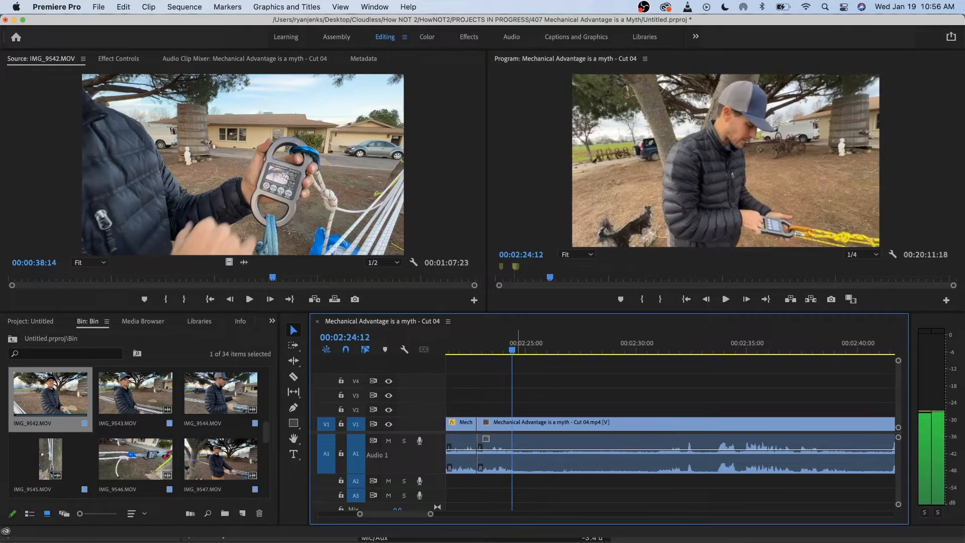
pyautogui.press('super+k')
# - Split the main clip at 00:02:30:12 during the rope pulling at the tree
pyautogui.press('space')
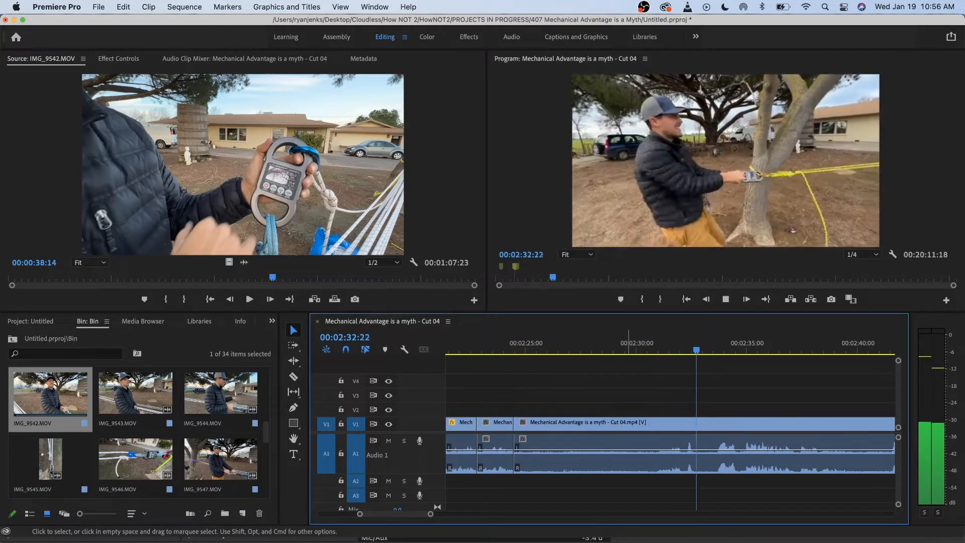
pyautogui.press('space')
pyautogui.press('space')
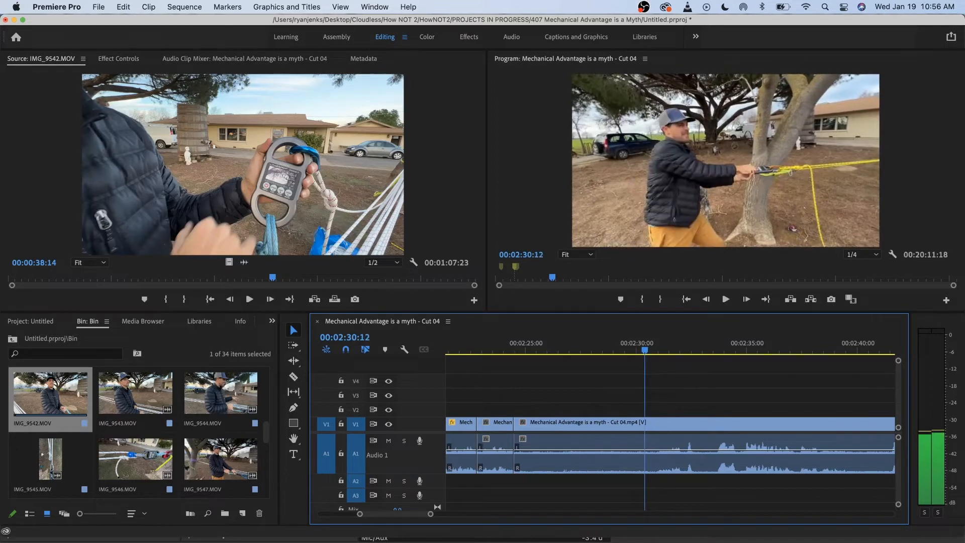
pyautogui.press('super+k')
# - Play the start of the new rope-pulling section and select the quiet section between 00:02:24:12 and 00:02:30:12
pyautogui.press('space')
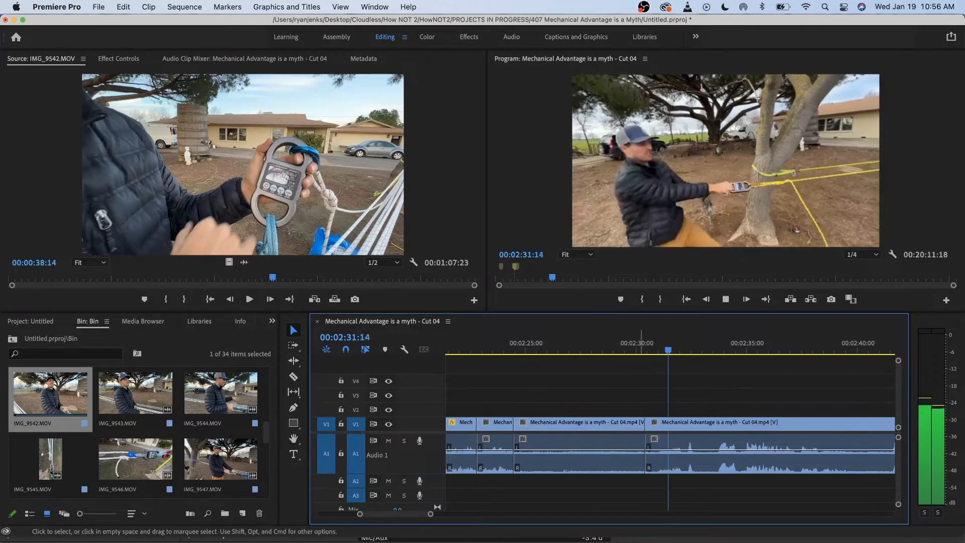
pyautogui.press('space')
pyautogui.click(611, 442)
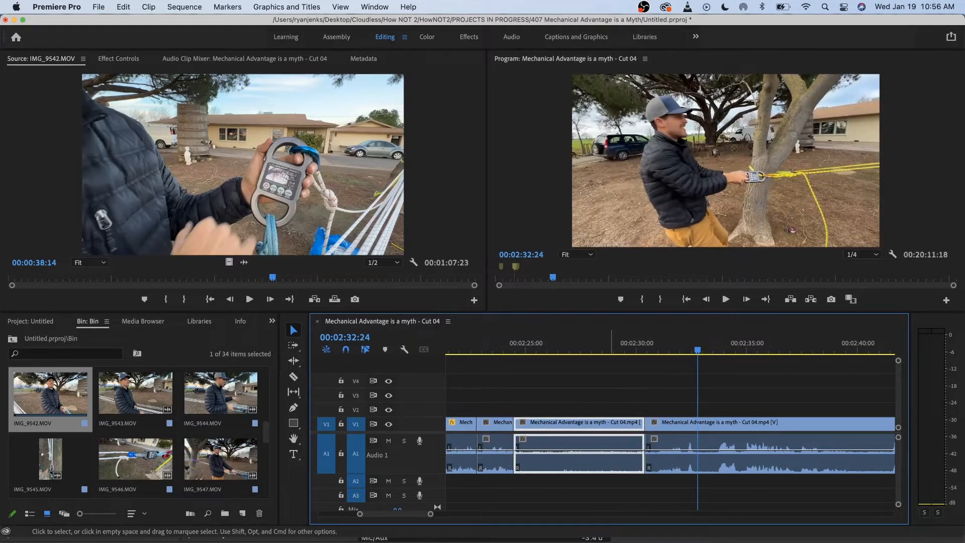
# - Ripple delete the selected clip and split the footage that follows it at 00:02:26:28
pyautogui.hotkey('shift', 'Delete')
pyautogui.press('Up')
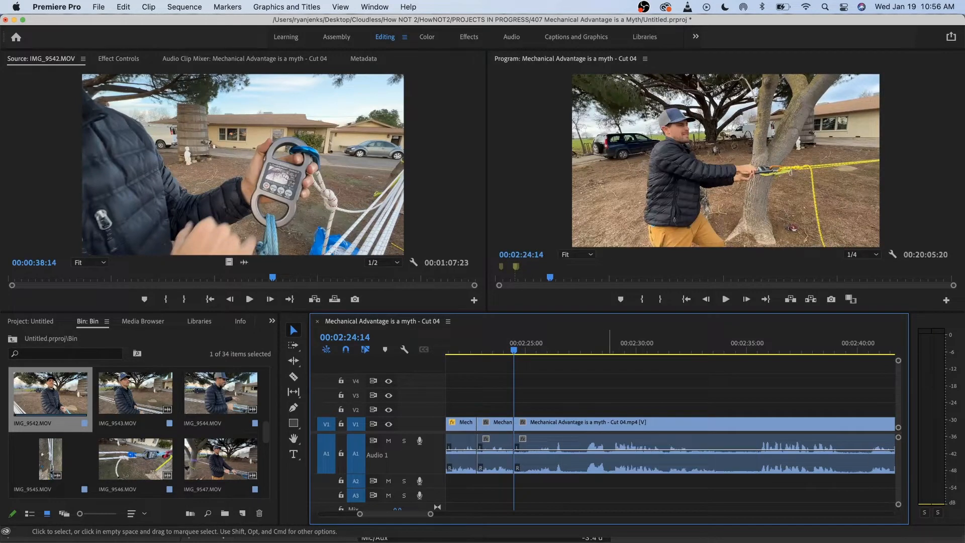
pyautogui.press('space')
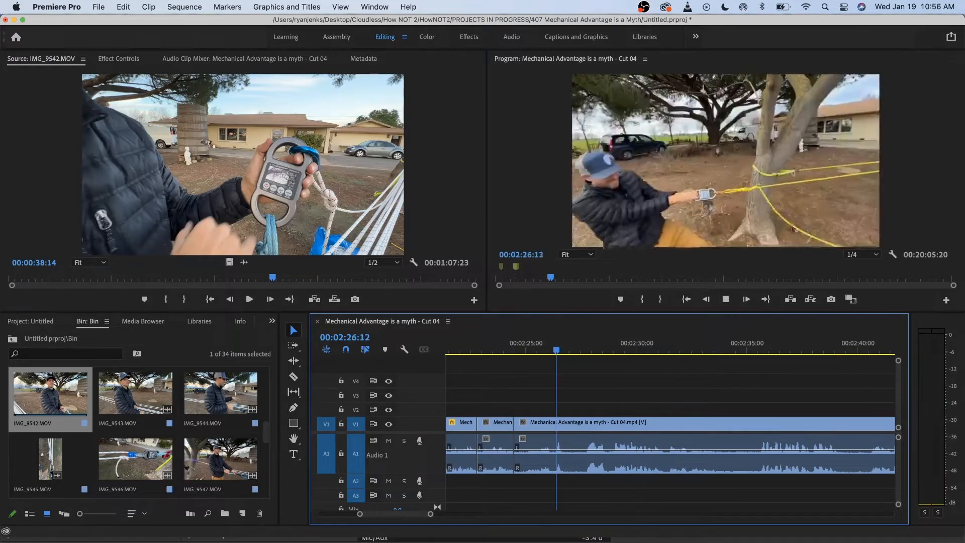
pyautogui.press('space')
pyautogui.press('super+k')
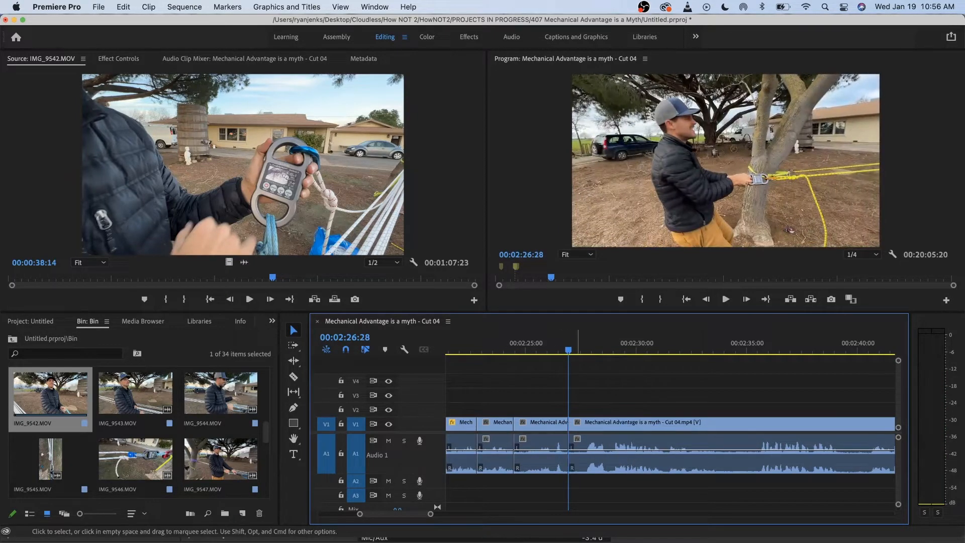
# - Split the footage at 00:02:28:24 and ripple delete the segment between 00:02:26:28 and that cut
pyautogui.press('space')
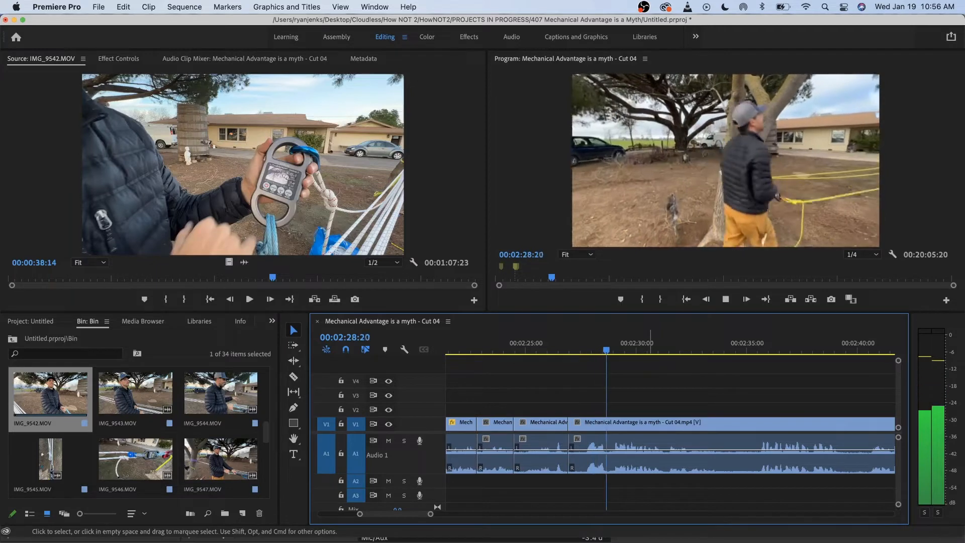
pyautogui.press('space')
pyautogui.press('Left')
pyautogui.press('Left')
pyautogui.press('Left')
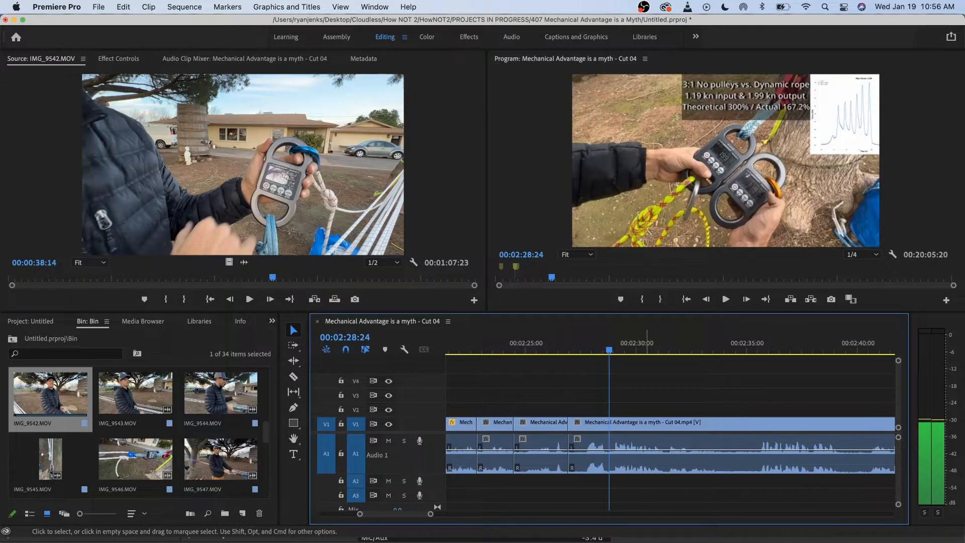
pyautogui.press('Up')
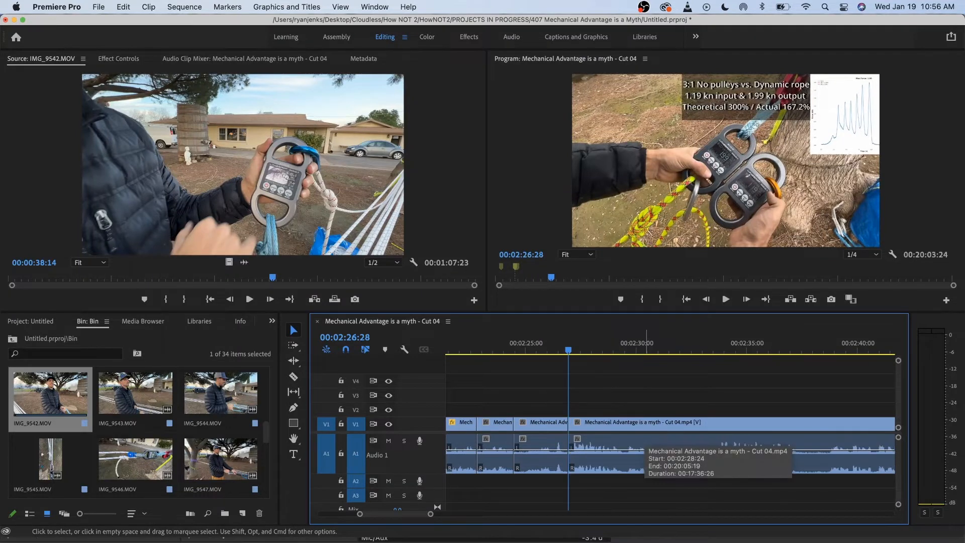
# - Play the dynamometer close-up from 00:02:27:04 to about 00:02:35:16 and replay its quiet middle part to check the speech
pyautogui.press('Right')
pyautogui.press('Right')
pyautogui.press('Right')
pyautogui.press('Right')
pyautogui.press('Right')
pyautogui.press('Right')
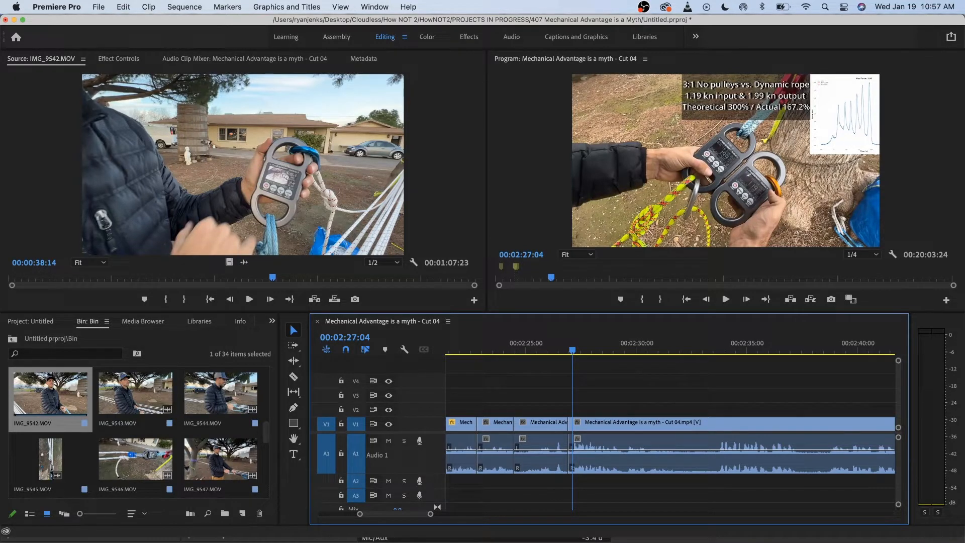
pyautogui.press('space')
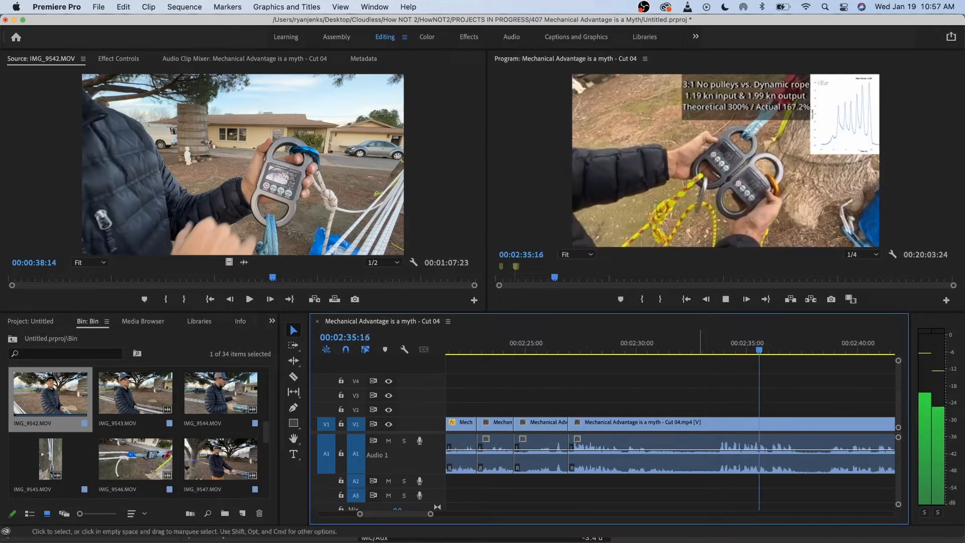
pyautogui.press('space')
pyautogui.moveTo(705, 342); pyautogui.dragTo(625, 343)
pyautogui.press('space')
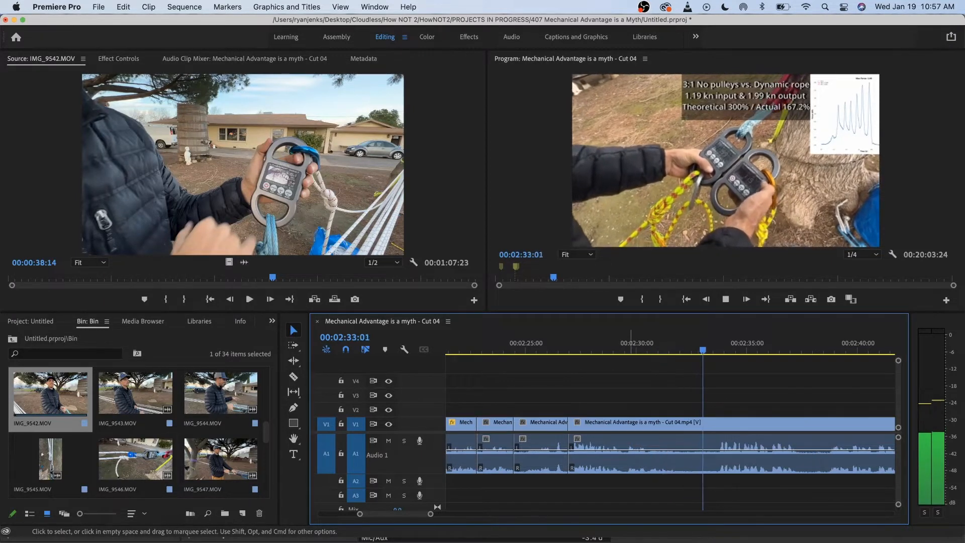
pyautogui.press('space')
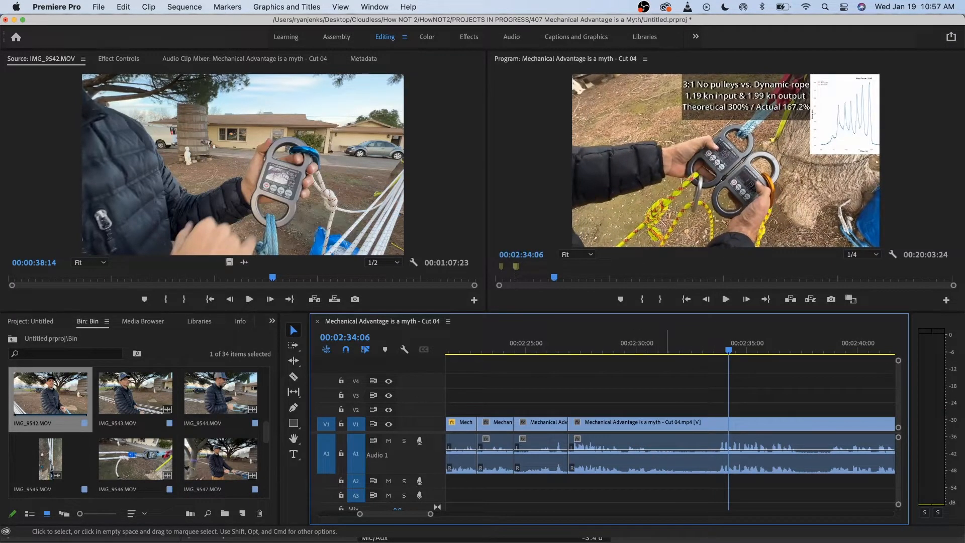
# - Split the dynamometer clip at 00:02:30:15, where the quiet passage starts
pyautogui.moveTo(623, 343); pyautogui.dragTo(626, 343)
pyautogui.press('=')
pyautogui.press('=')
pyautogui.press('space')
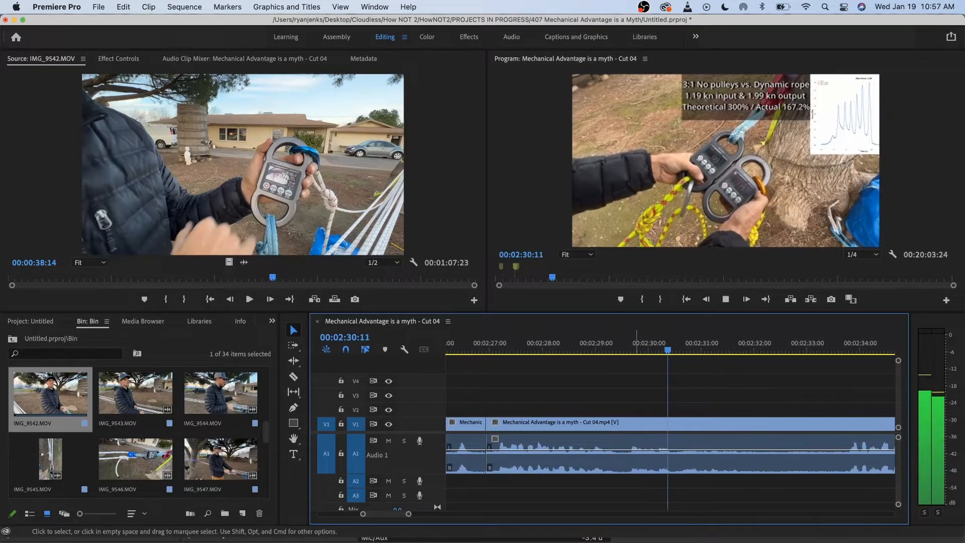
pyautogui.press('space')
pyautogui.click(692, 424)
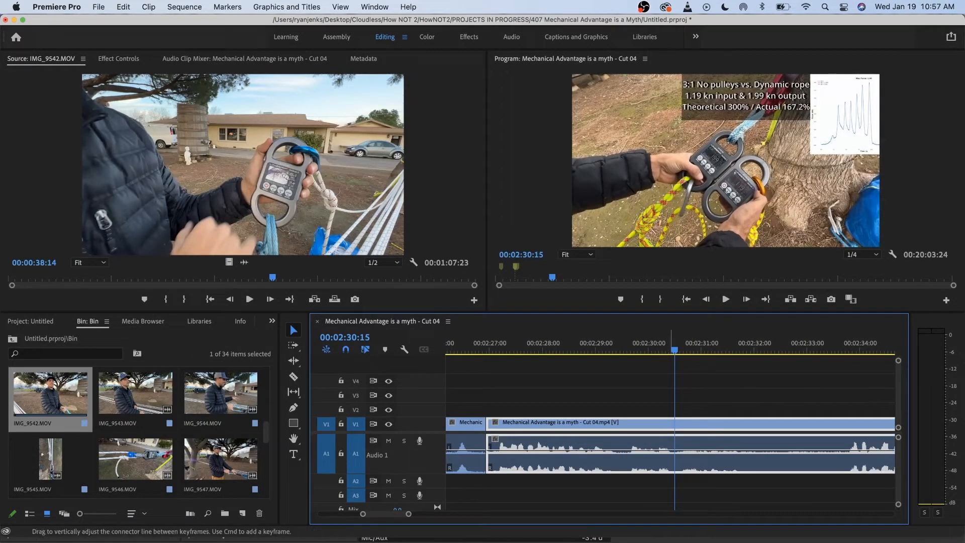
pyautogui.press('super+k')
# - Split the clip again at 00:02:31:29 and raise the audio volume of the isolated quiet segment
pyautogui.press('space')
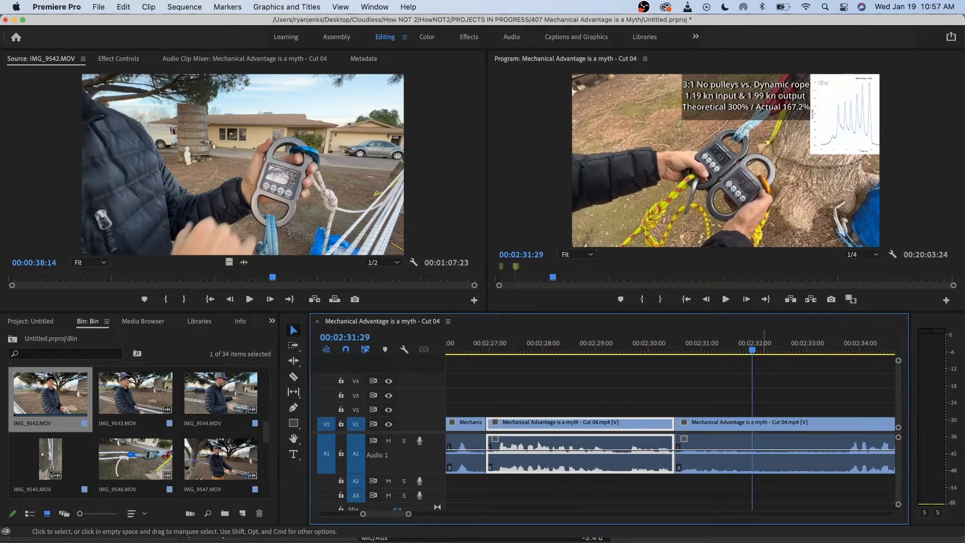
pyautogui.press('d')
pyautogui.press('super+k')
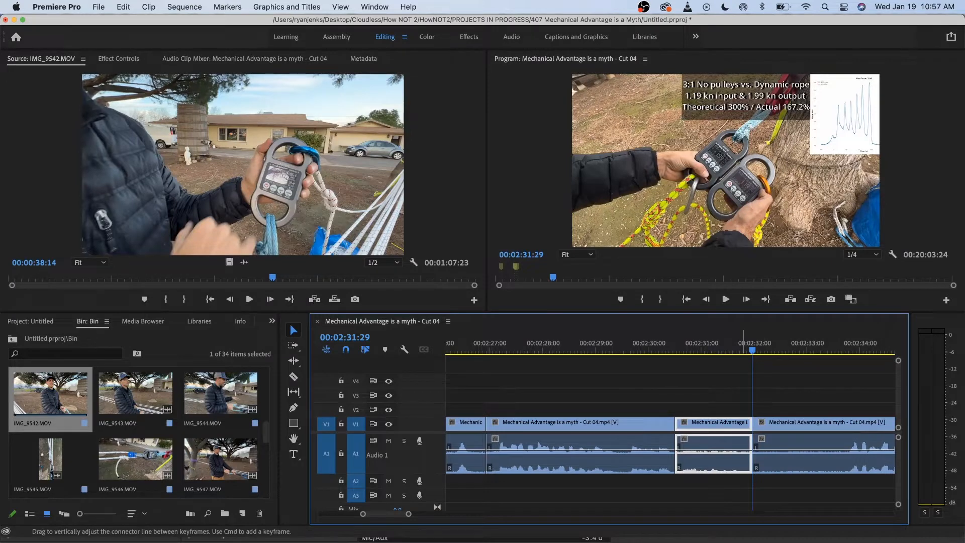
pyautogui.press('space')
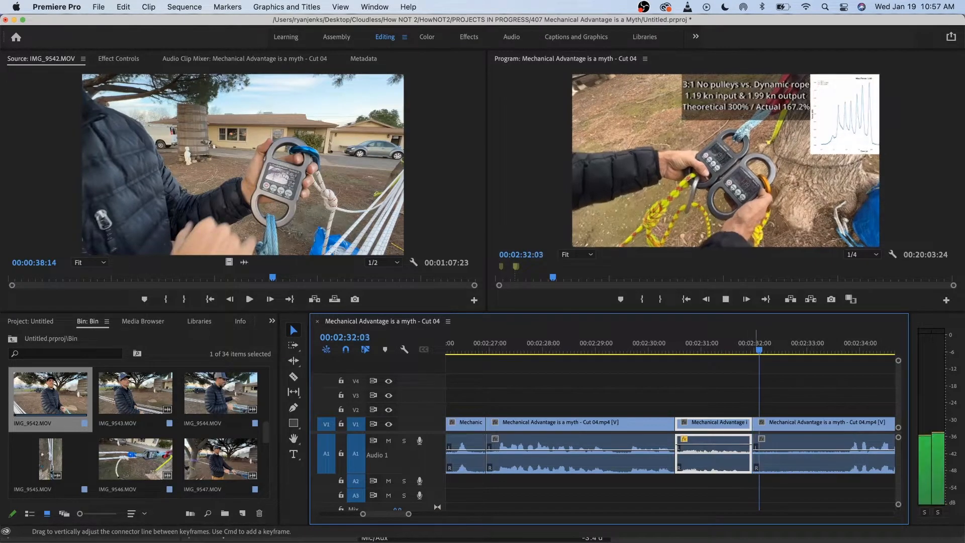
# - Play on through the dynamometer footage and split the clip at 00:02:37:09
pyautogui.press('-')
pyautogui.press('-')
pyautogui.press('-')
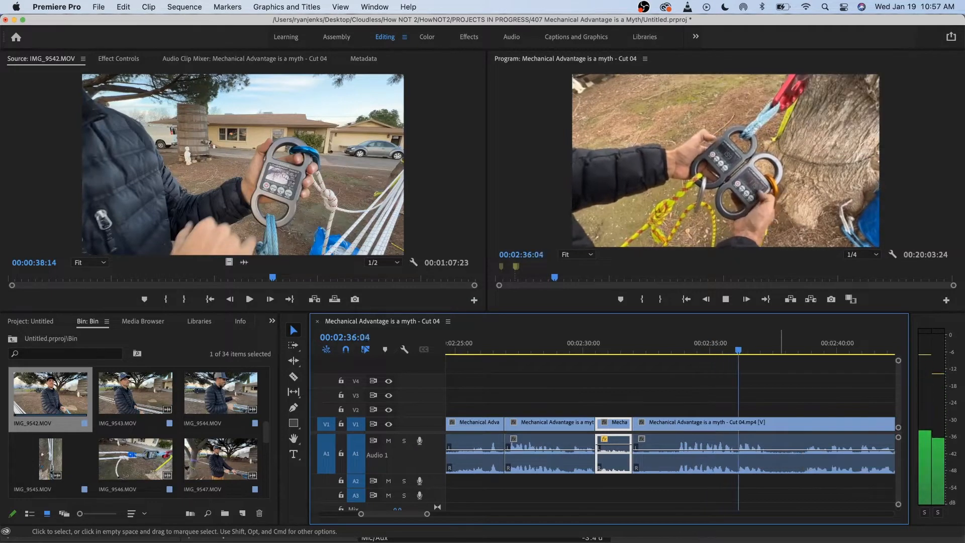
pyautogui.press('space')
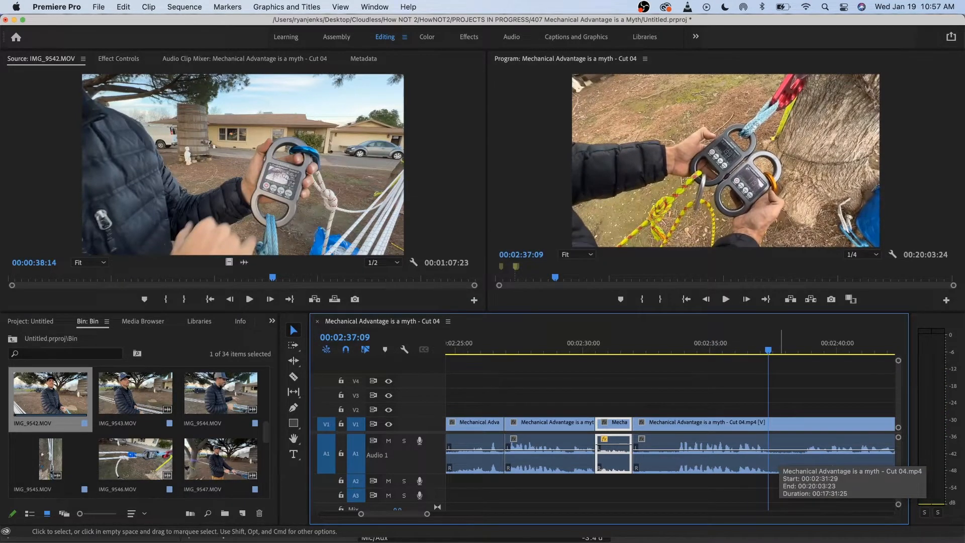
pyautogui.press('d')
pyautogui.press('super+k')
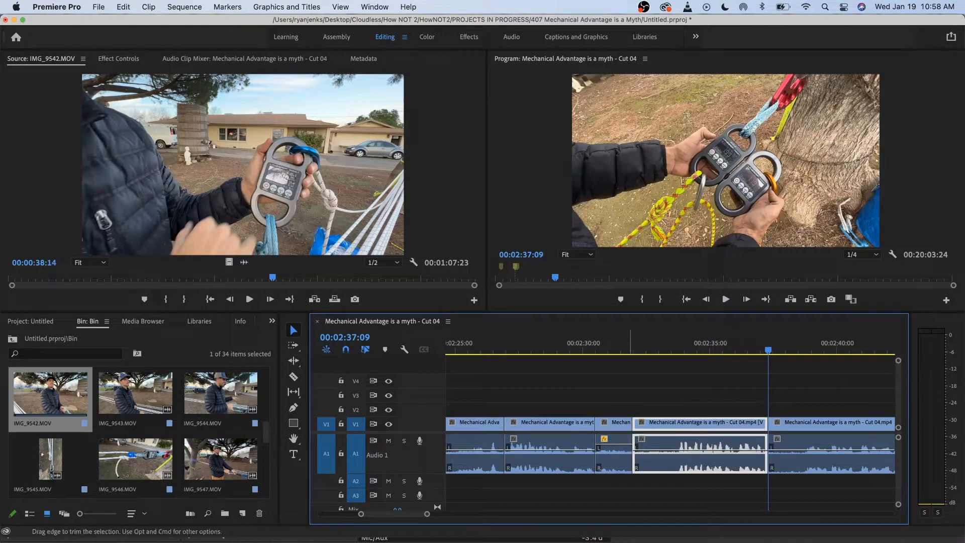
# - Unlink the segment ending at 00:02:37:09, trim the silent start of its audio and move the audio against the preceding clip
pyautogui.rightClick(637, 444)
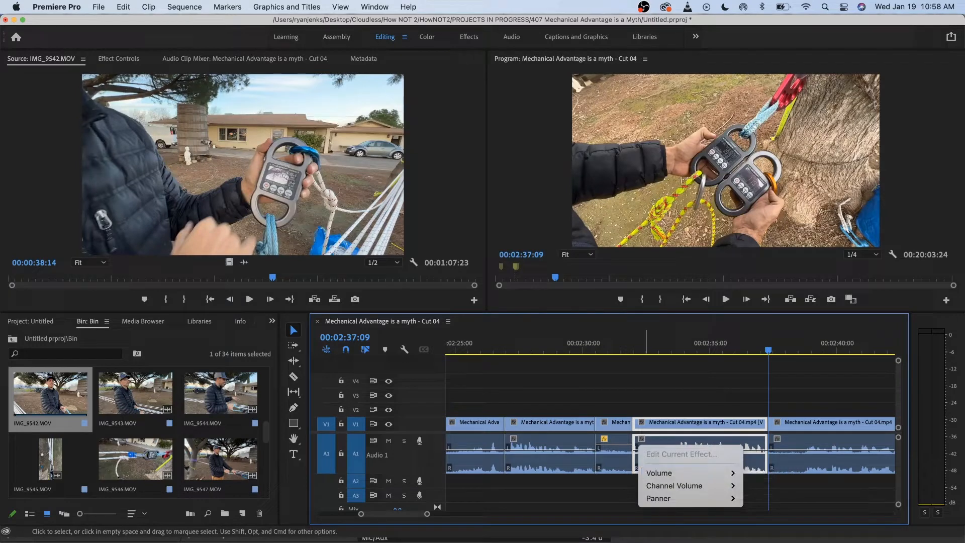
pyautogui.rightClick(684, 443)
pyautogui.click(703, 464)
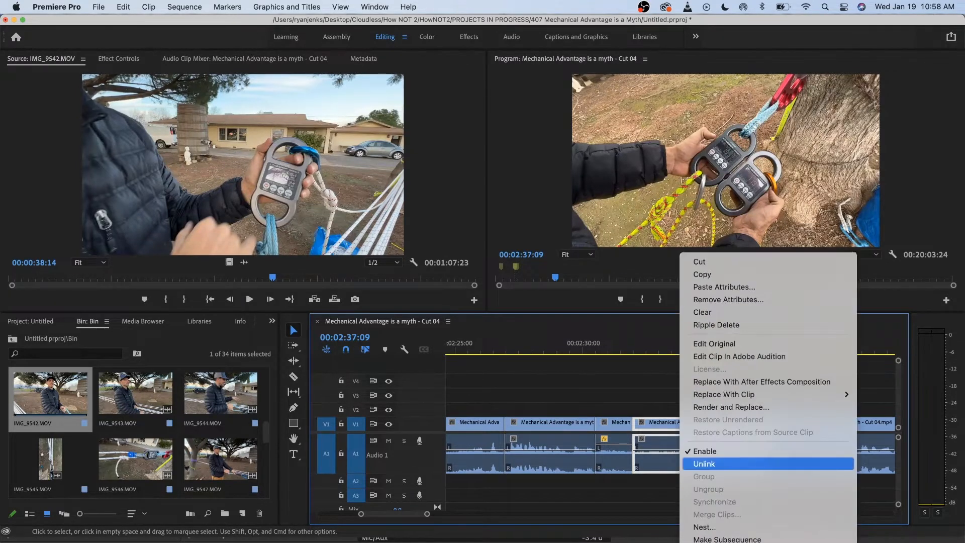
pyautogui.moveTo(634, 452); pyautogui.dragTo(684, 452)
pyautogui.click(615, 342)
pyautogui.press('space')
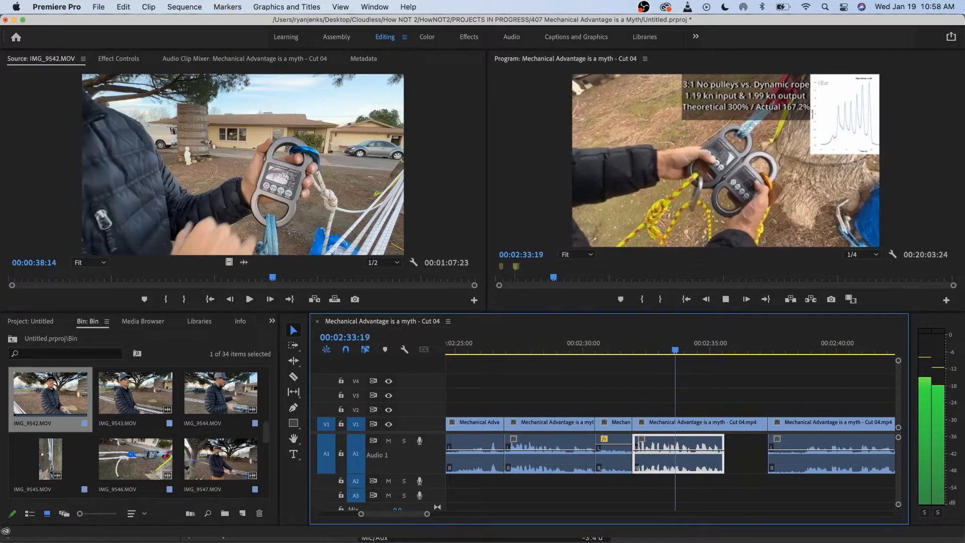
pyautogui.press('space')
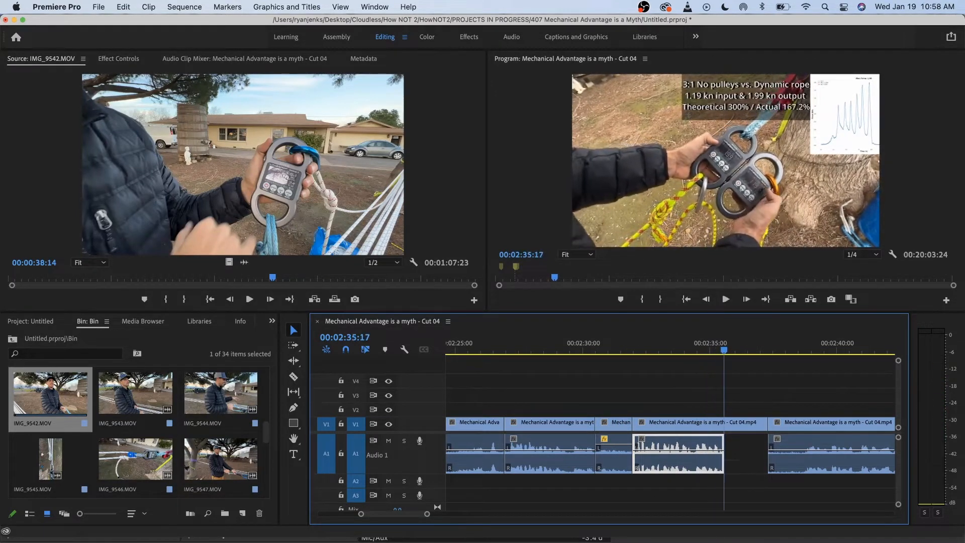
# - Trim the end of the unlinked video back to 00:02:35:17 to match its audio, and play the section from 00:02:28:16
pyautogui.moveTo(766, 424); pyautogui.dragTo(724, 424)
pyautogui.click(545, 346)
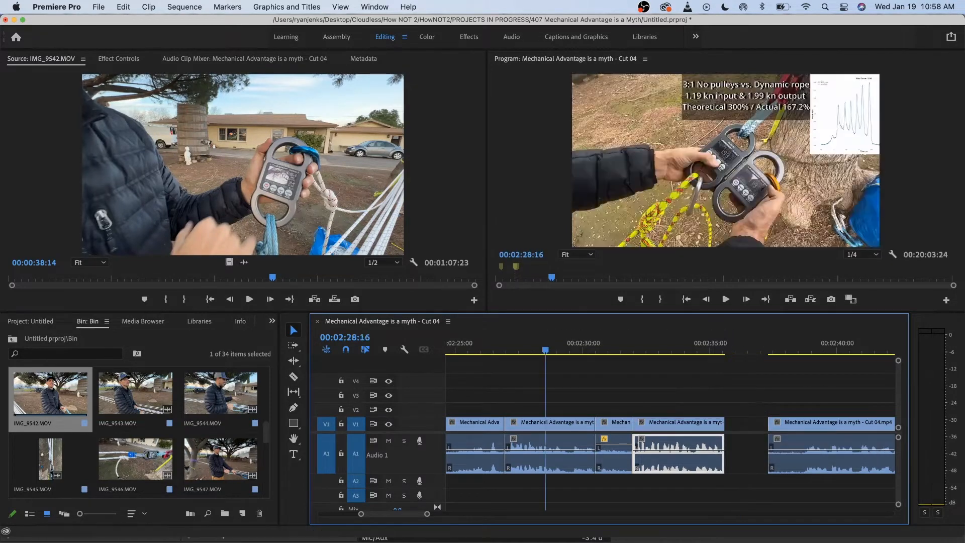
pyautogui.press('space')
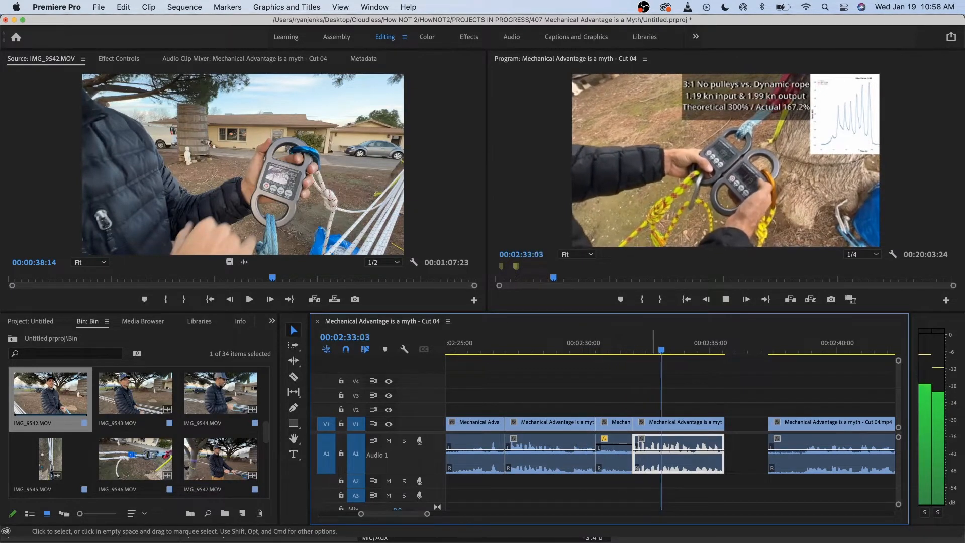
# - Set the volume of the short quiet segment to about 12.8 dB and play it back
pyautogui.click(625, 443)
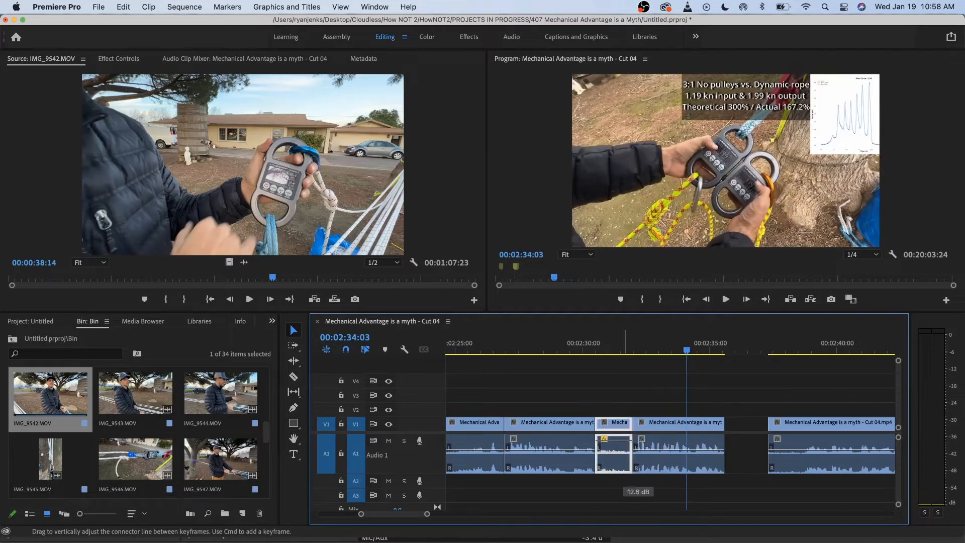
pyautogui.click(576, 347)
pyautogui.press('space')
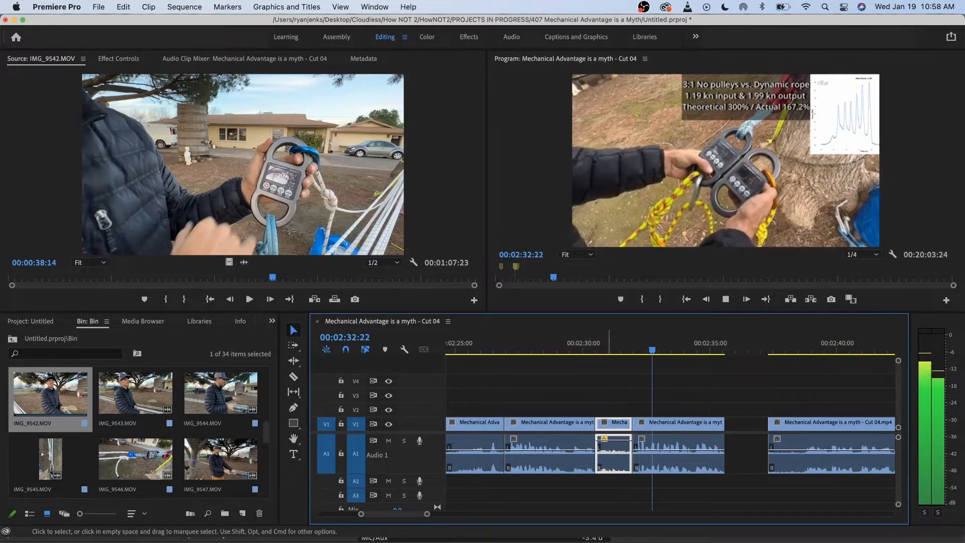
pyautogui.press('space')
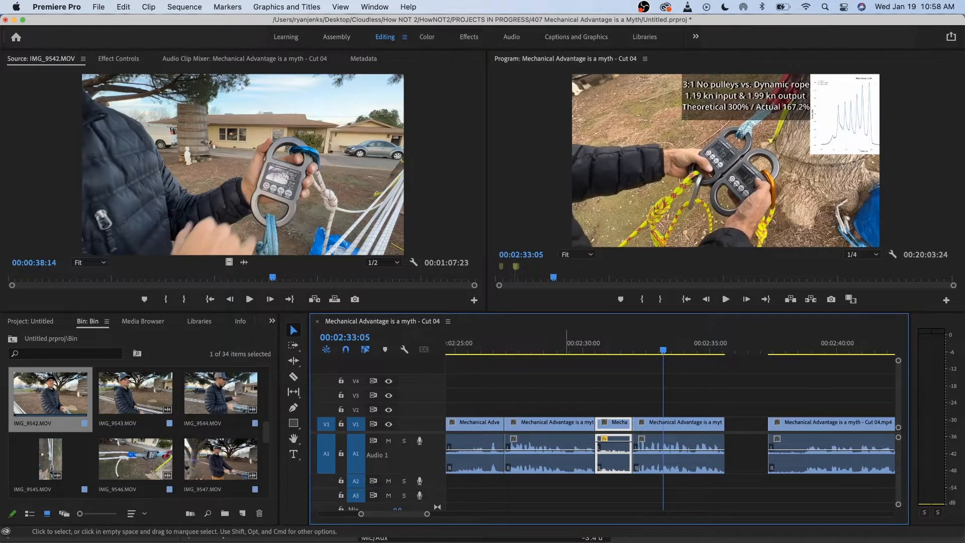
# - Raise the volume of the clip before the short quiet segment to 2.61 dB and play the transition
pyautogui.click(560, 343)
pyautogui.press('space')
pyautogui.press('space')
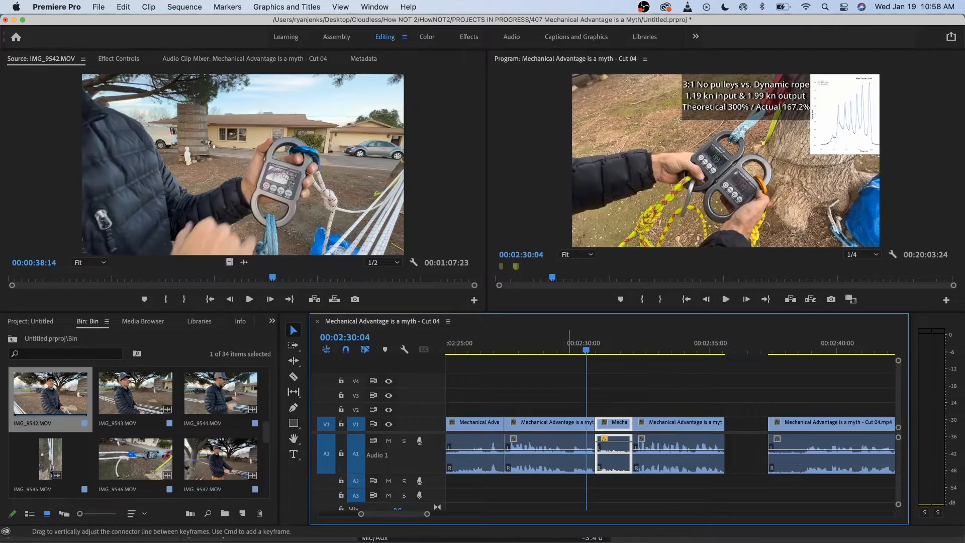
pyautogui.moveTo(568, 449); pyautogui.dragTo(568, 448)
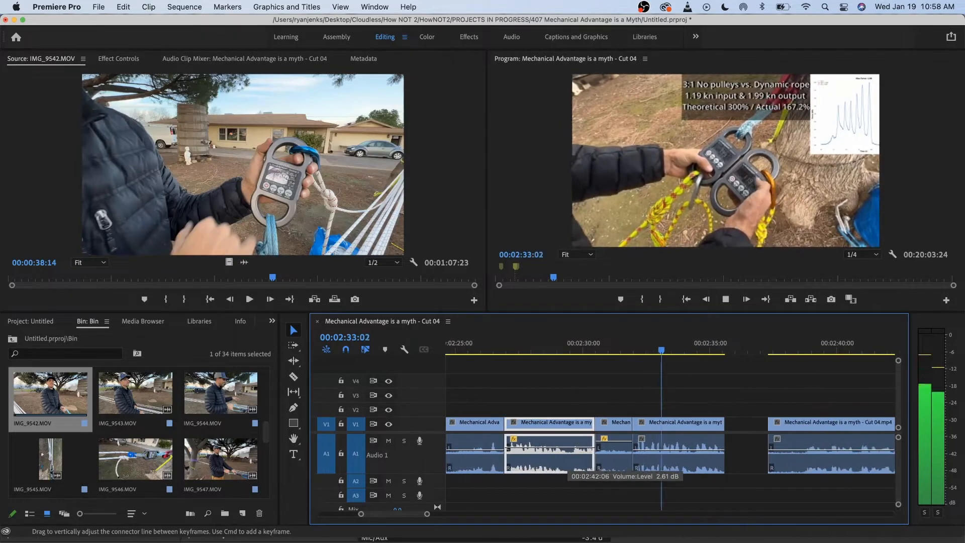
pyautogui.press('space')
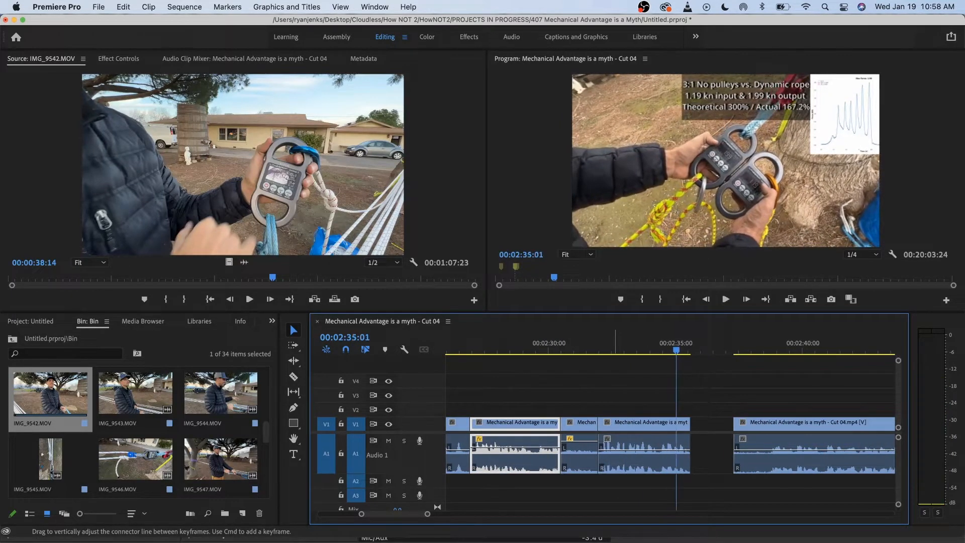
# - Ripple delete the empty gap after the shortened dynamometer clip and play into the next shot
pyautogui.rightClick(712, 450)
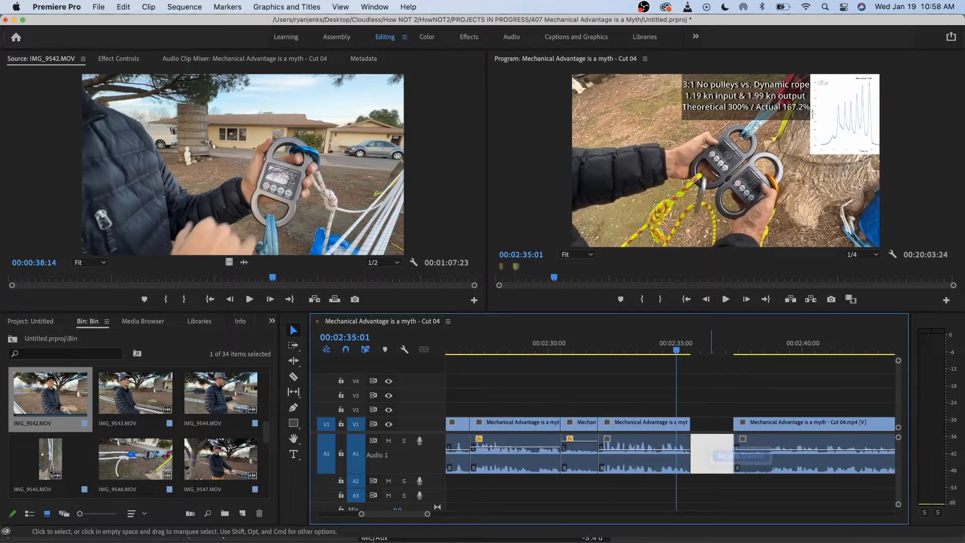
pyautogui.click(724, 456)
pyautogui.press('space')
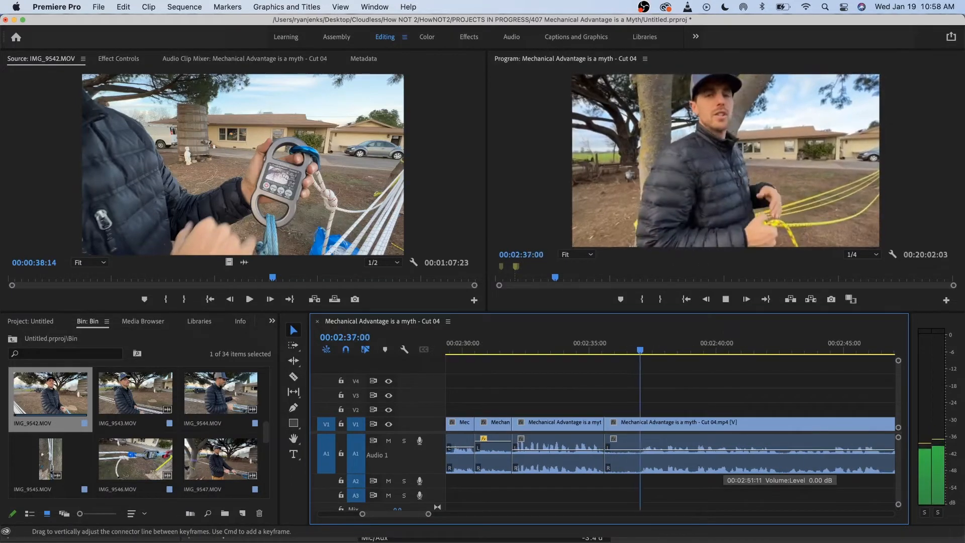
# - Split the next shot at 00:02:37:00, ripple delete its opening segment and play on from the new cut
pyautogui.press('space')
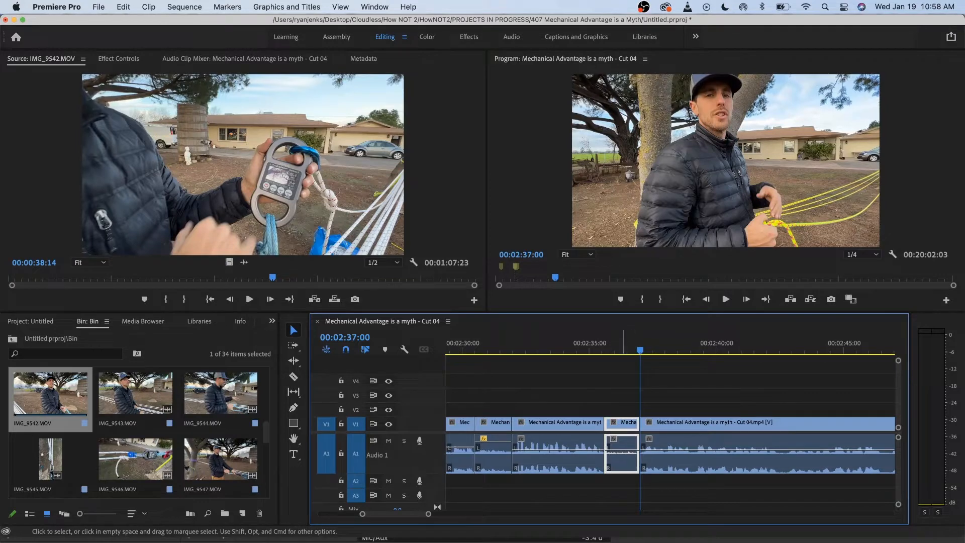
pyautogui.hotkey('shift', 'Delete')
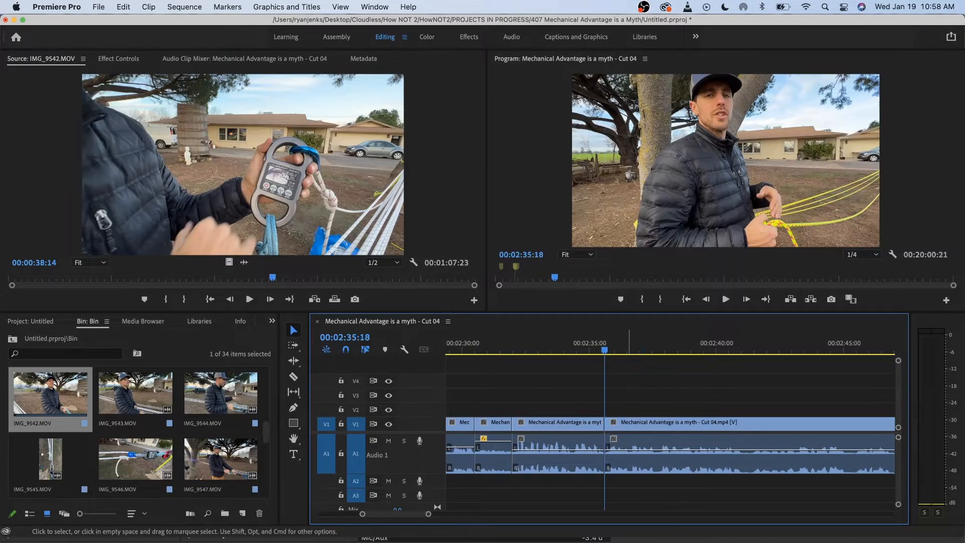
pyautogui.press('space')
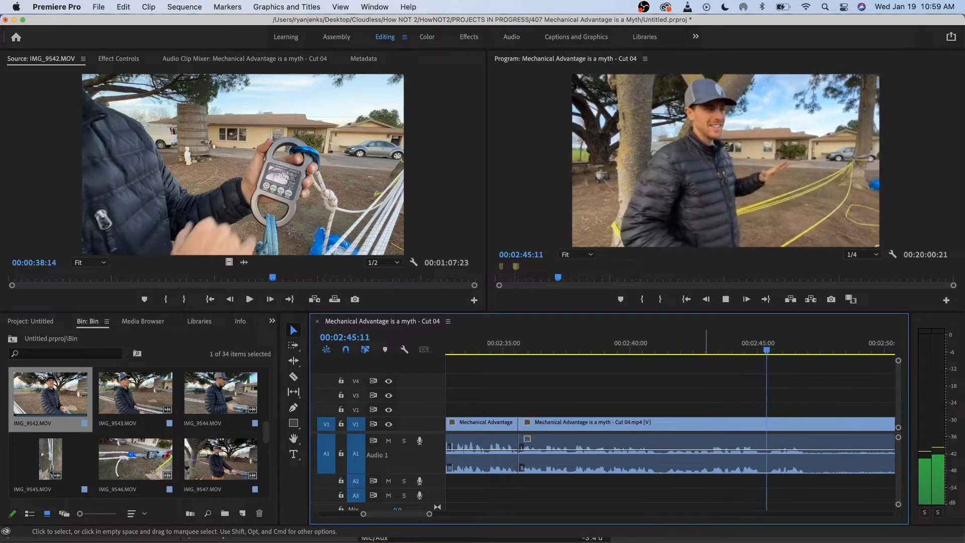
# - Play on through the shot and split it at 00:02:56:06, where the picture changes to the two dynamometers
pyautogui.press('space')
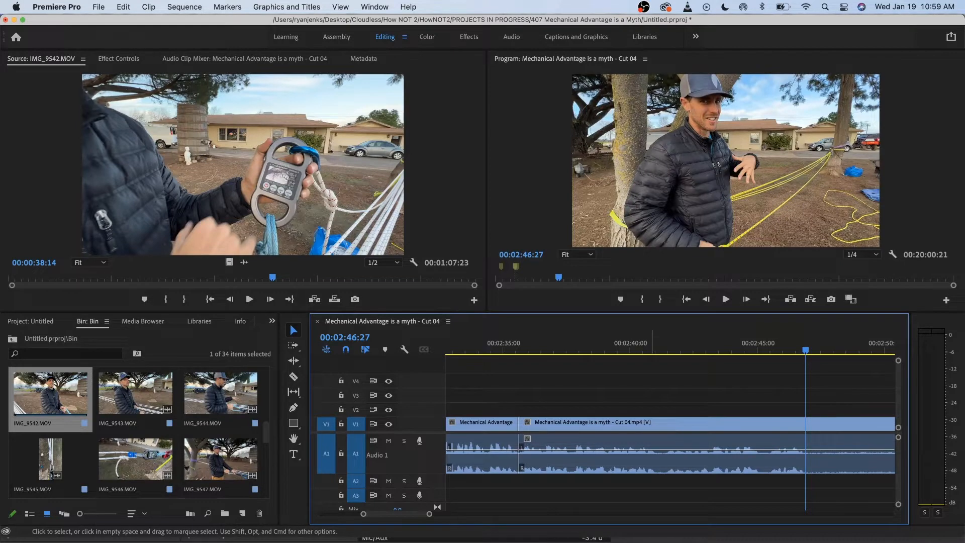
pyautogui.press('space')
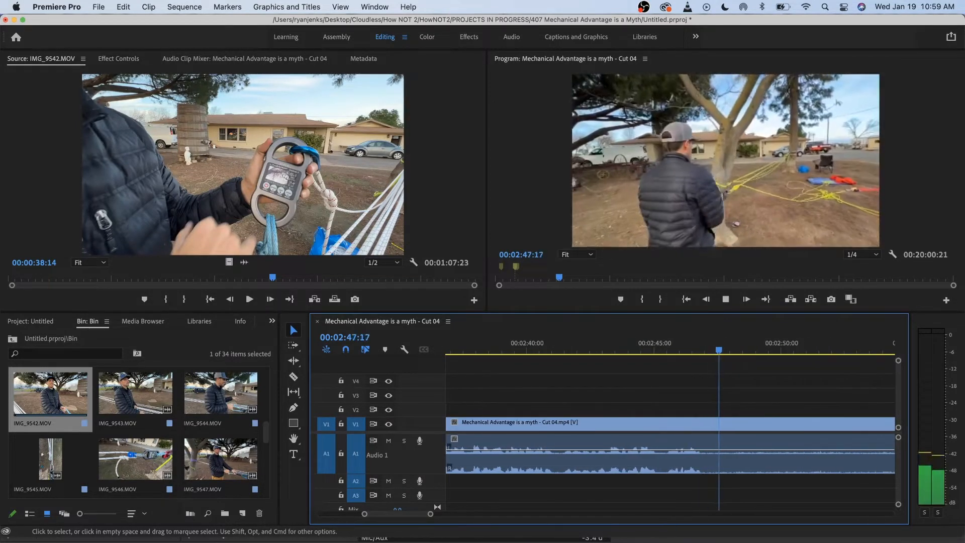
pyautogui.scroll(-3, 686, 402)
pyautogui.hscroll(-1, 686, 402)
pyautogui.click(578, 343)
pyautogui.moveTo(587, 348); pyautogui.dragTo(567, 349)
pyautogui.hscroll(-3, 669, 427)
pyautogui.scroll(-3, 583, 402)
pyautogui.hscroll(-2, 583, 402)
pyautogui.moveTo(610, 348); pyautogui.dragTo(727, 350)
pyautogui.scroll(4, 732, 382)
pyautogui.hscroll(1, 669, 427)
pyautogui.press('Left')
pyautogui.press('Left')
pyautogui.press('Left')
pyautogui.press('Left')
pyautogui.press('Left')
pyautogui.press('Left')
pyautogui.press('Left')
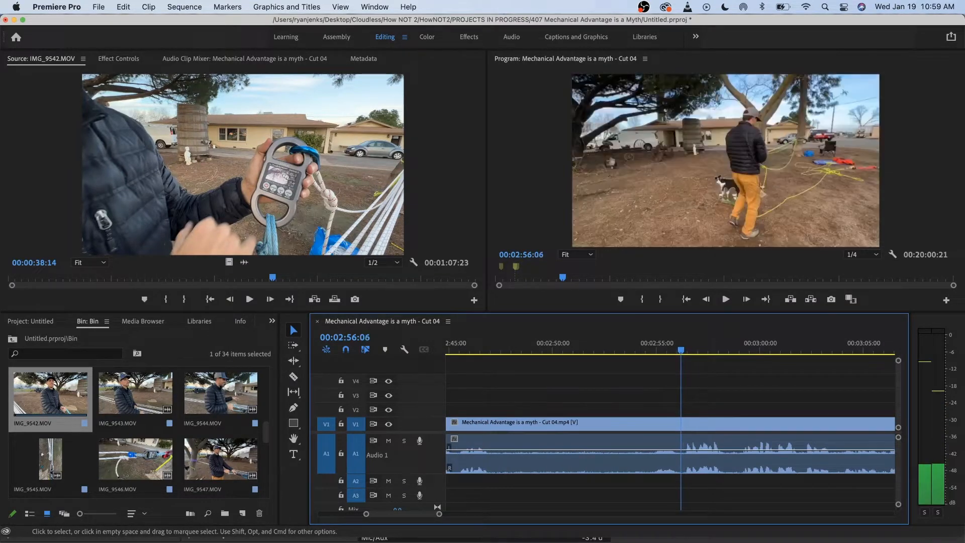
pyautogui.press('super+k')
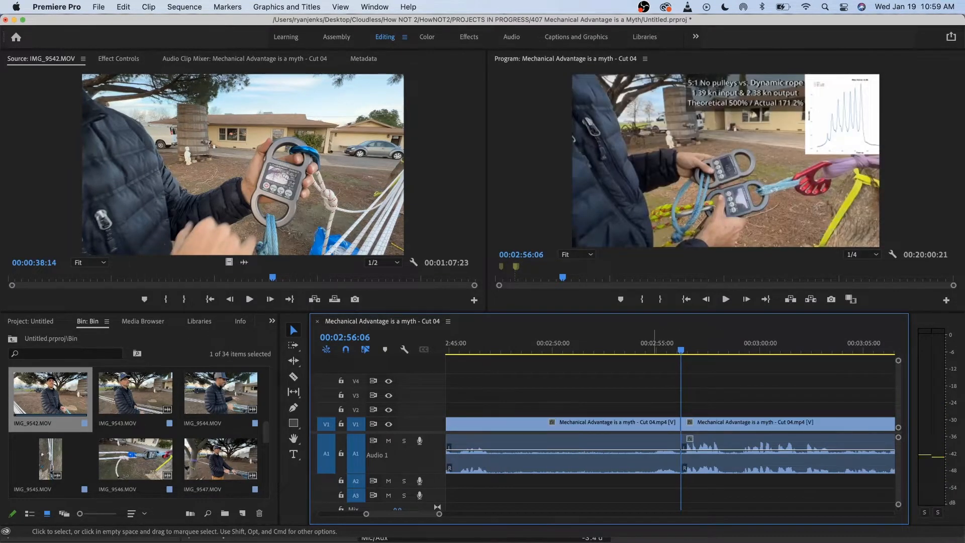
# - Play back the newly separated segment before 00:02:56:06 and check the pictures around its start and end cuts
pyautogui.press('-')
pyautogui.press('-')
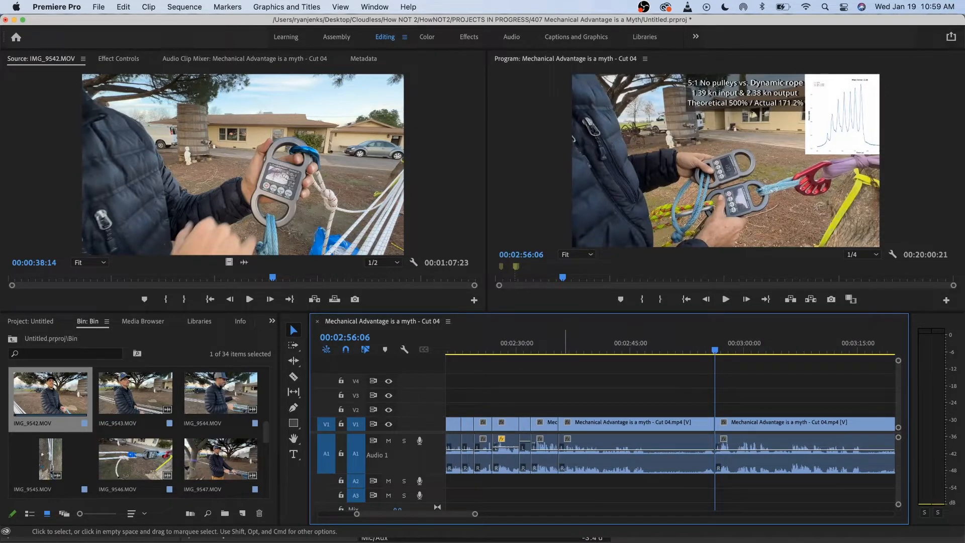
pyautogui.press('Up')
pyautogui.press('space')
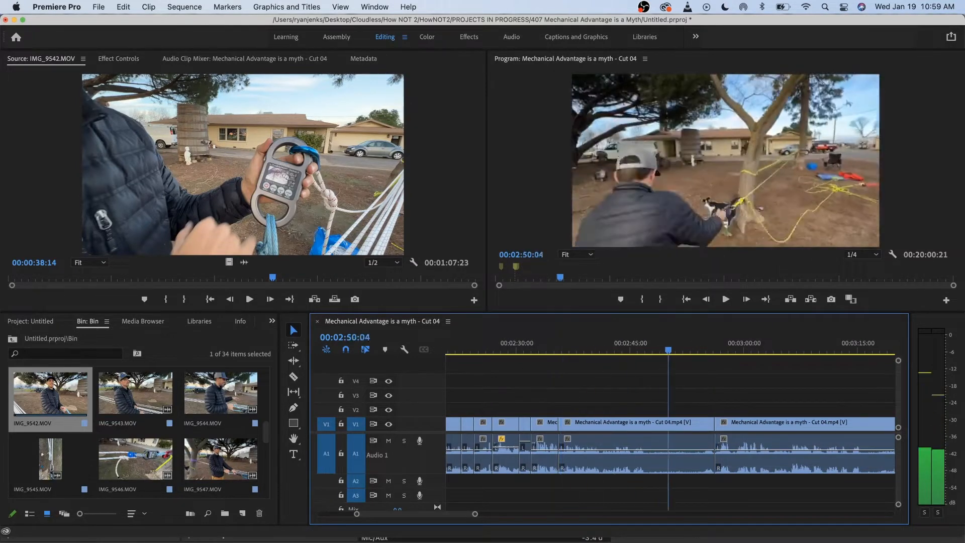
pyautogui.press('space')
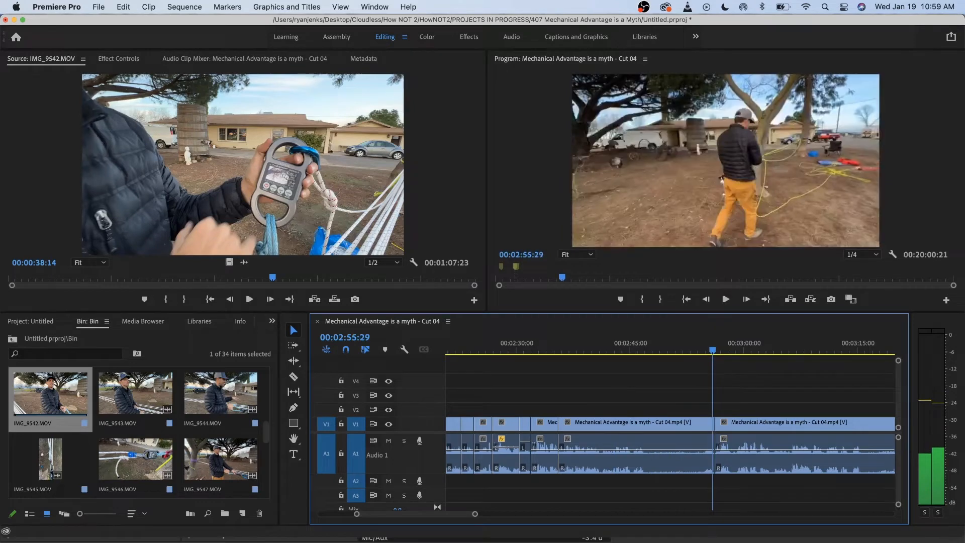
pyautogui.click(583, 424)
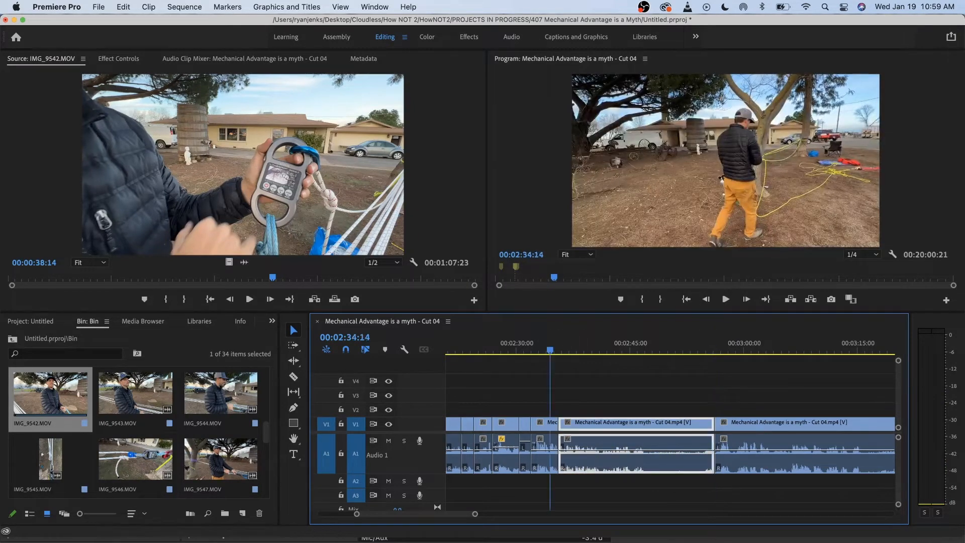
pyautogui.click(550, 342)
pyautogui.click(719, 342)
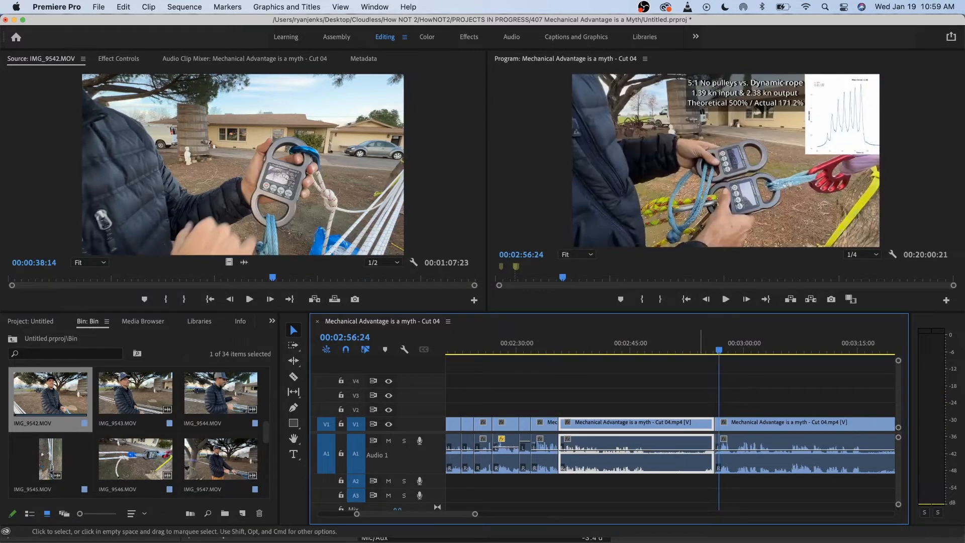
# - Play the segment again from its start and split it at 00:02:40:27, as the man turns away
pyautogui.click(556, 342)
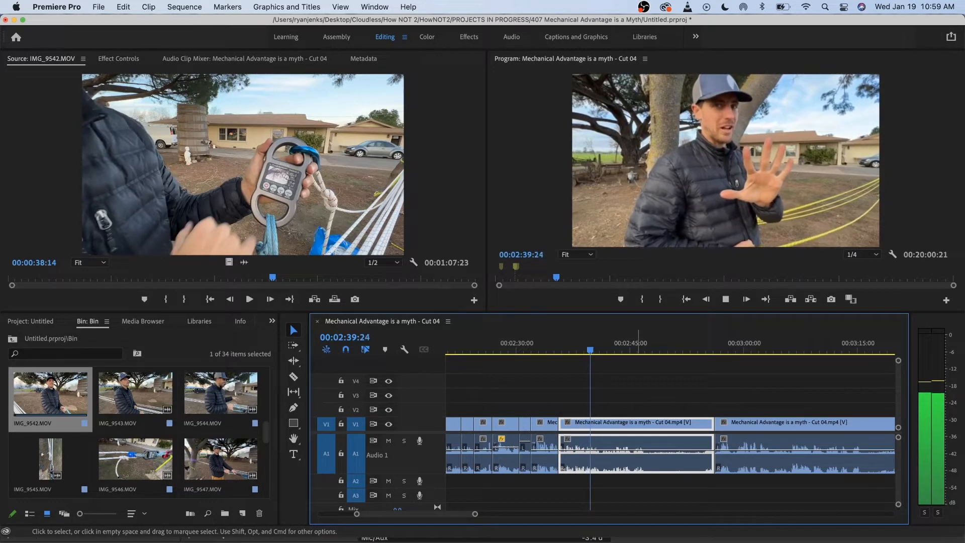
pyautogui.press('space')
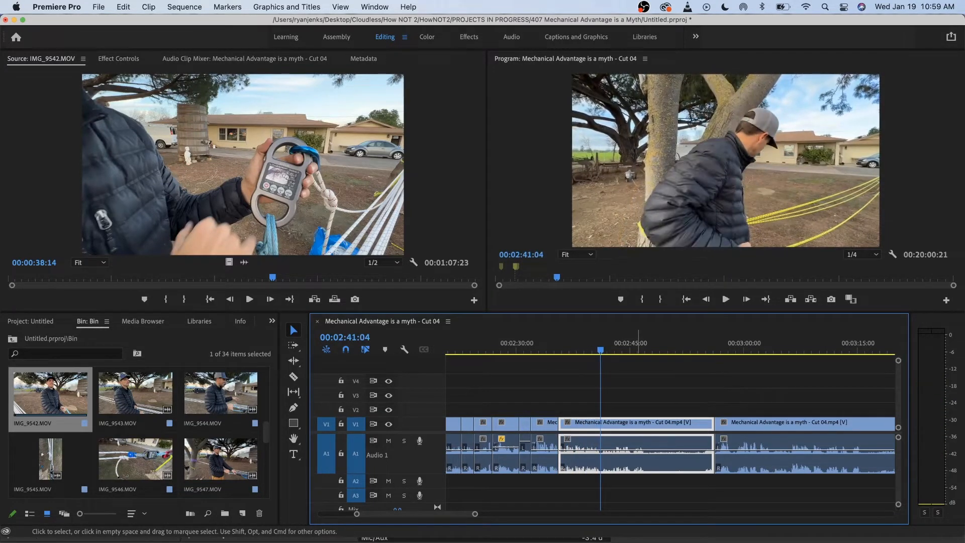
pyautogui.press('Left')
pyautogui.press('Left')
pyautogui.press('Left')
pyautogui.press('Left')
pyautogui.press('Left')
pyautogui.press('Left')
pyautogui.press('Left')
pyautogui.press('Left')
pyautogui.press('Right')
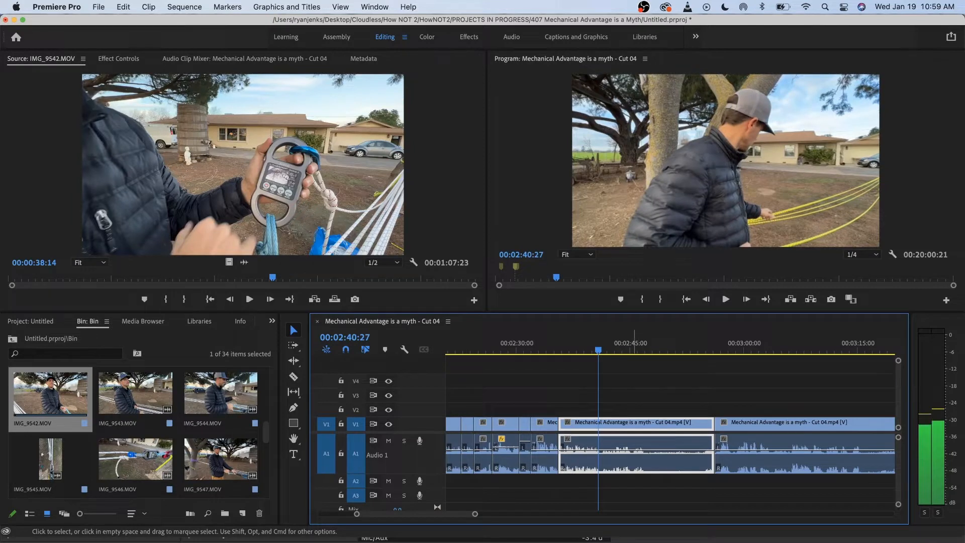
pyautogui.press('super+k')
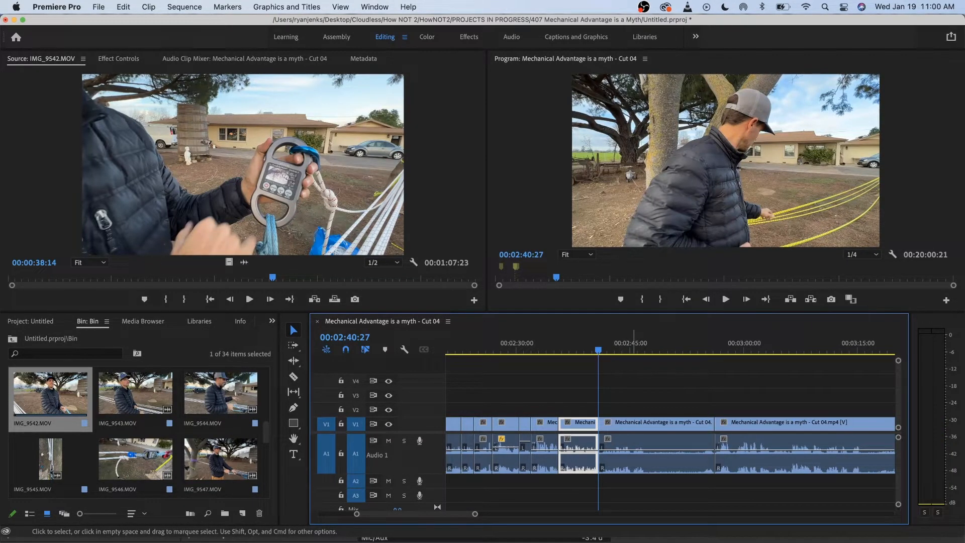
# - Separate the video of the segment after the 00:02:40:27 cut from its audio
pyautogui.click(633, 447)
pyautogui.rightClick(628, 443)
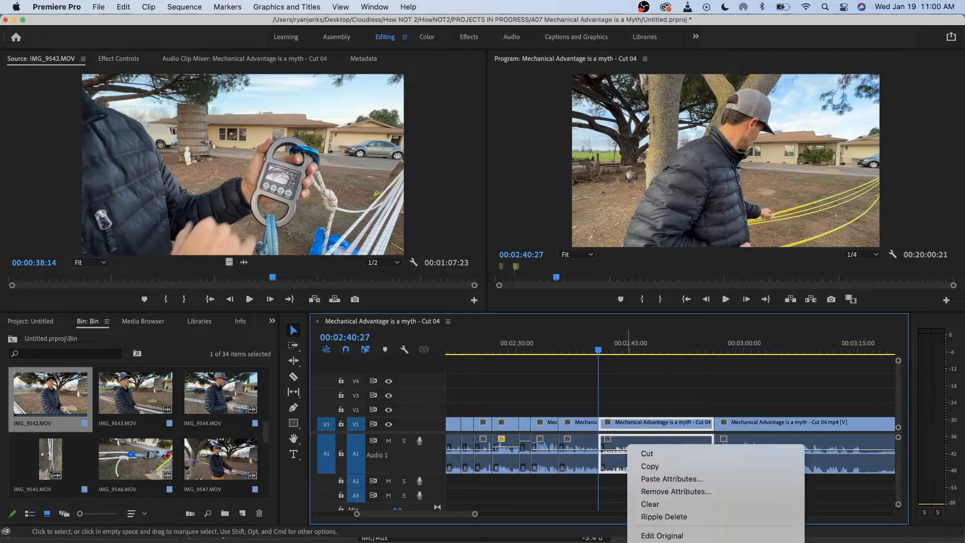
pyautogui.click(651, 503)
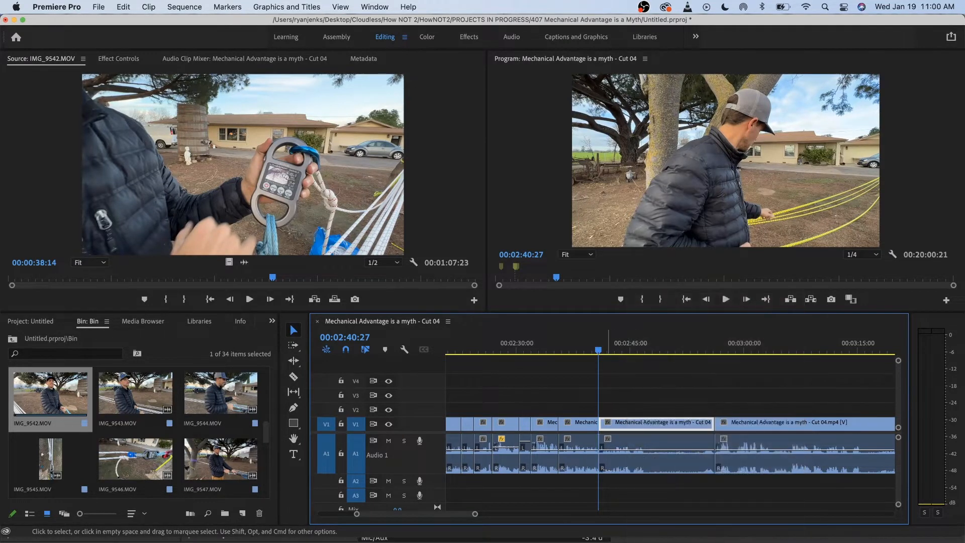
# - Trim about 7 seconds off the start of the separated video, butt it against the 00:02:40:27 cut and play it
pyautogui.moveTo(603, 423); pyautogui.dragTo(636, 423)
pyautogui.press('space')
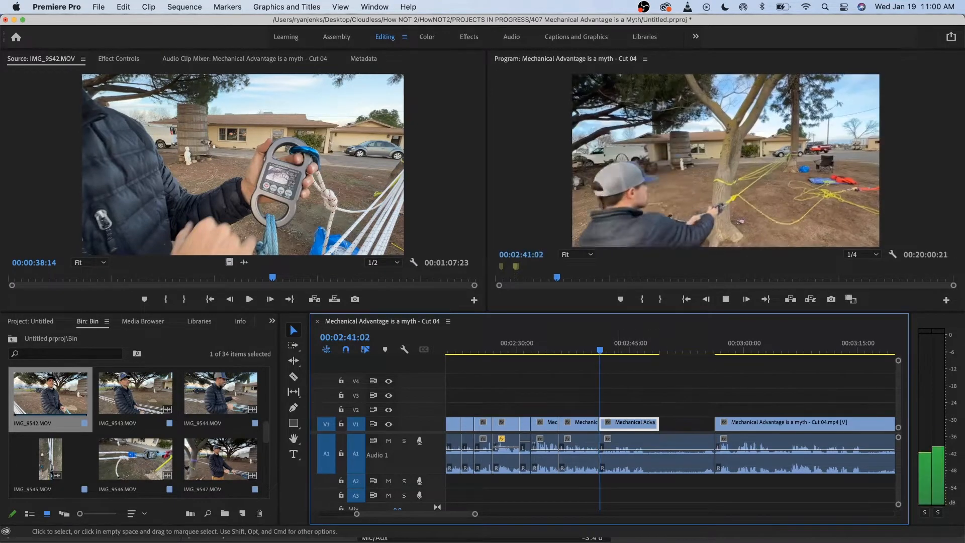
pyautogui.press('=')
pyautogui.scroll(2, 628, 436)
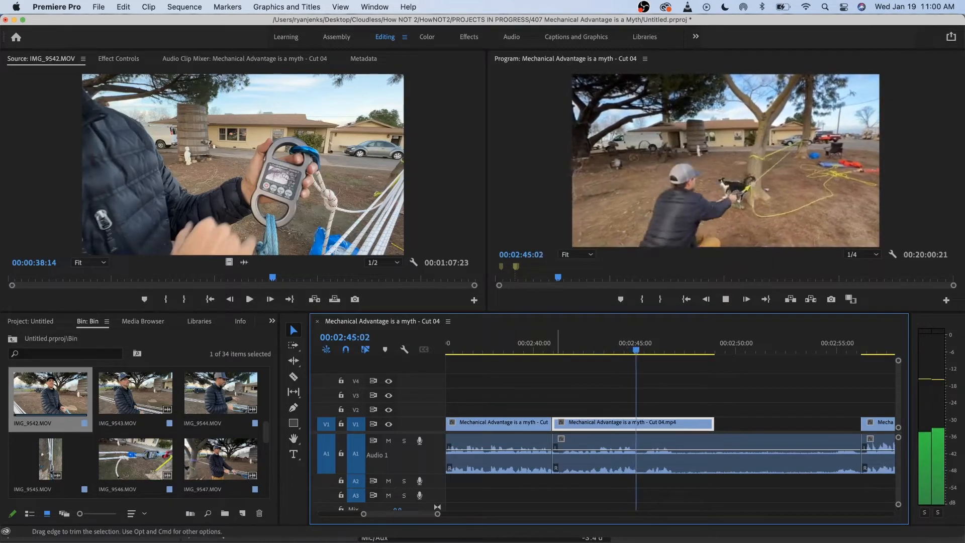
pyautogui.press('space')
# - Move the separated video up to V2, ending at 00:02:47:01, trim its start to the 00:02:40:27 cut and play it
pyautogui.moveTo(631, 423); pyautogui.dragTo(607, 410)
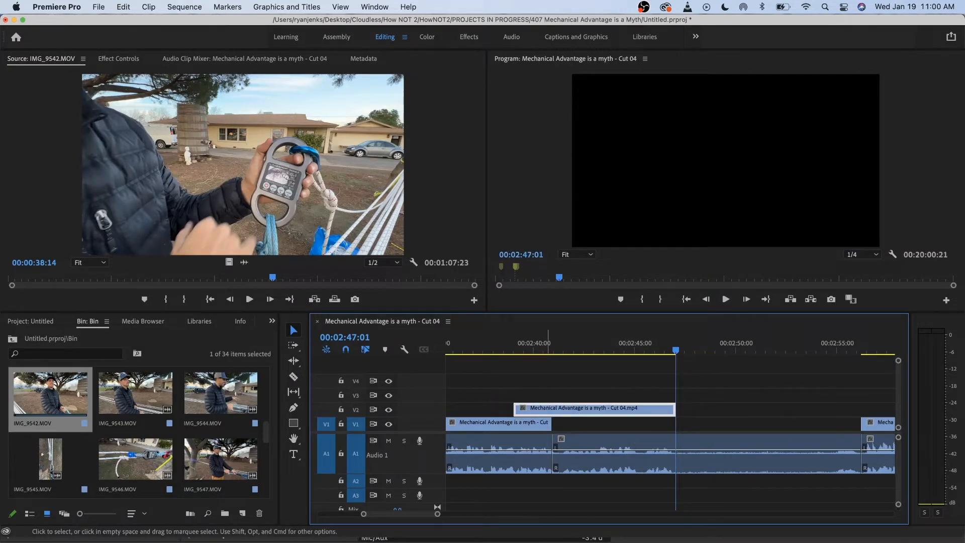
pyautogui.moveTo(514, 408); pyautogui.dragTo(552, 408)
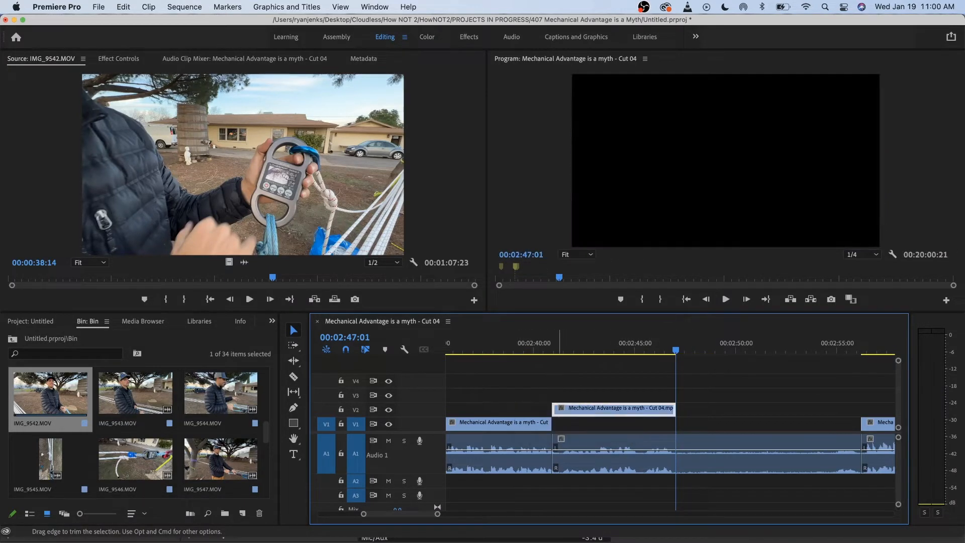
pyautogui.press('space')
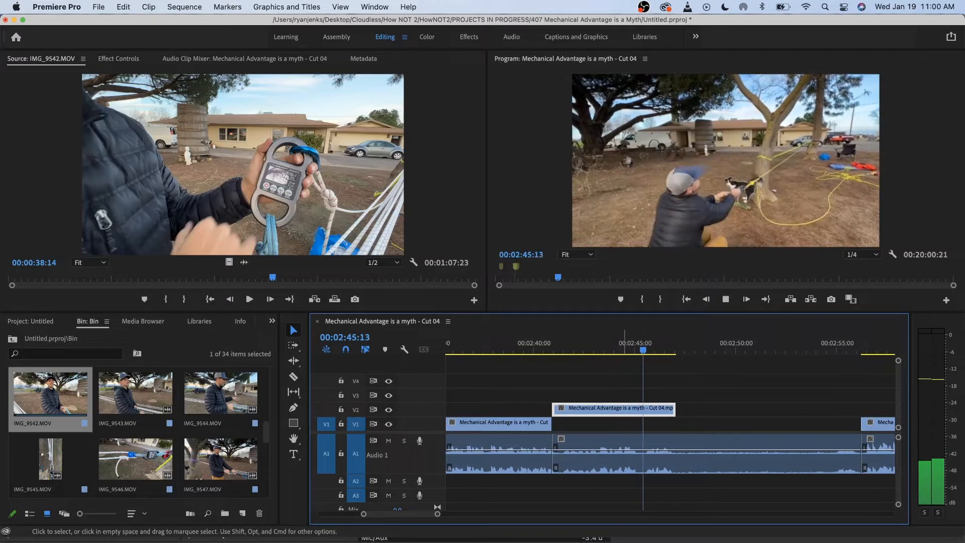
pyautogui.press('space')
# - Raise the volume slightly on the clip before the 00:02:40:27 cut and on the audio segment after it
pyautogui.scroll(3, 669, 420)
pyautogui.moveTo(569, 347)
pyautogui.mouseDown()
pyautogui.moveTo(557, 347)
pyautogui.moveTo(567, 347)
pyautogui.mouseUp()
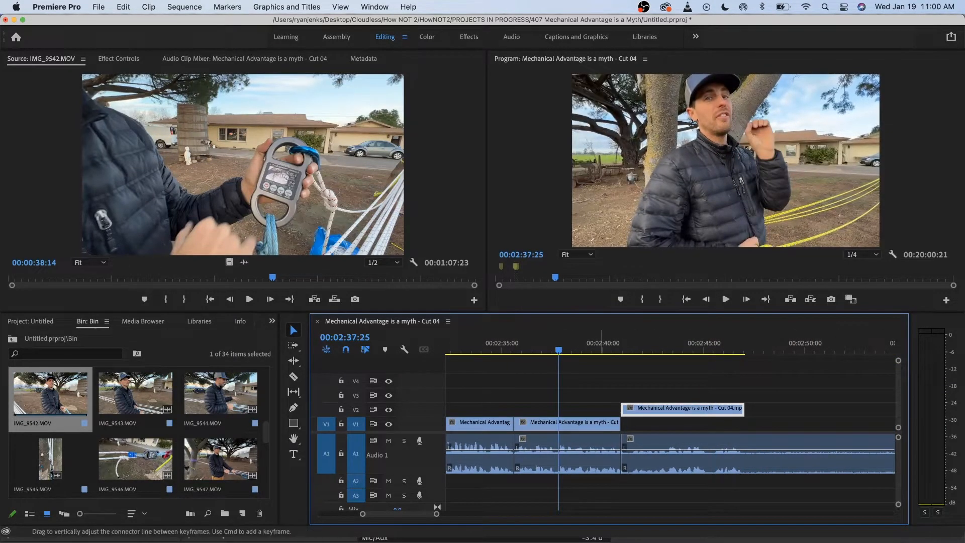
pyautogui.press('space')
pyautogui.click(597, 451)
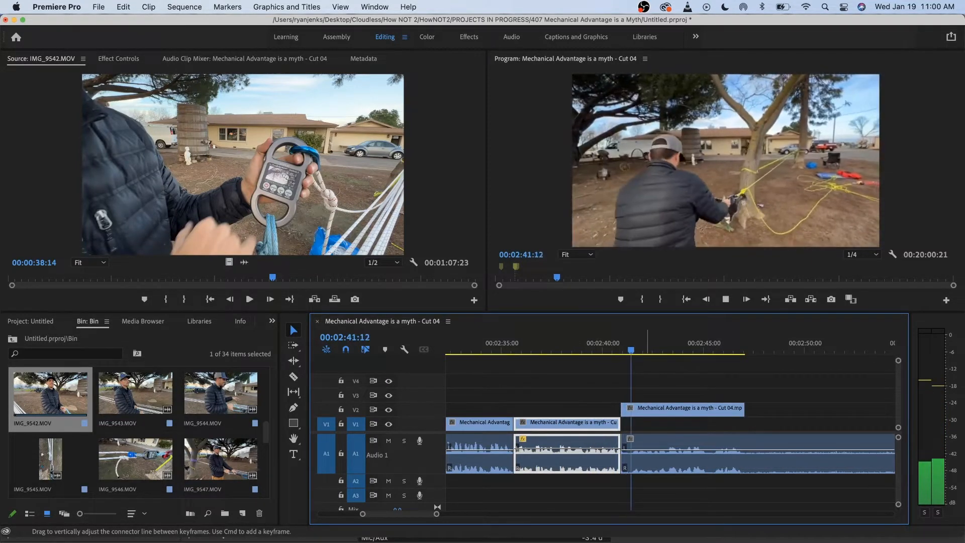
pyautogui.press('-')
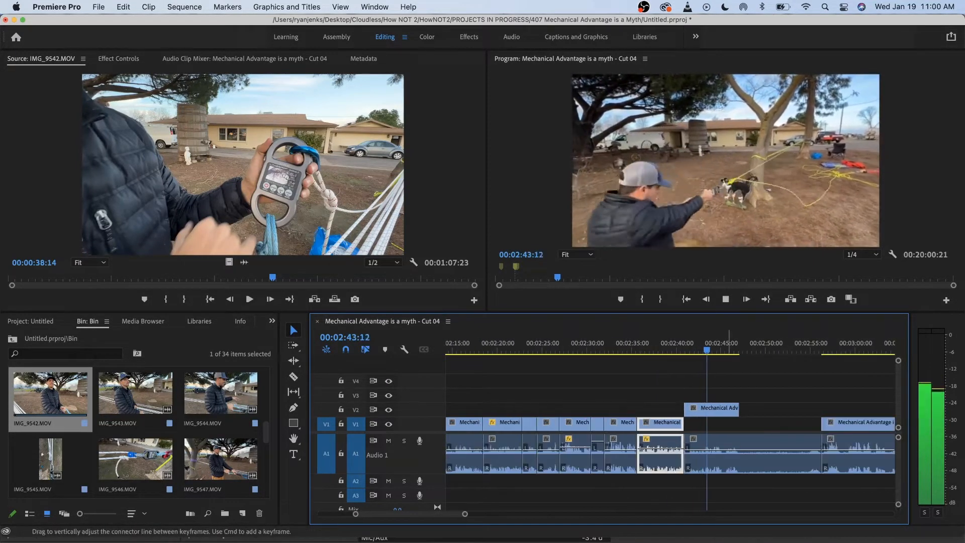
pyautogui.click(728, 450)
pyautogui.moveTo(728, 450); pyautogui.dragTo(728, 447)
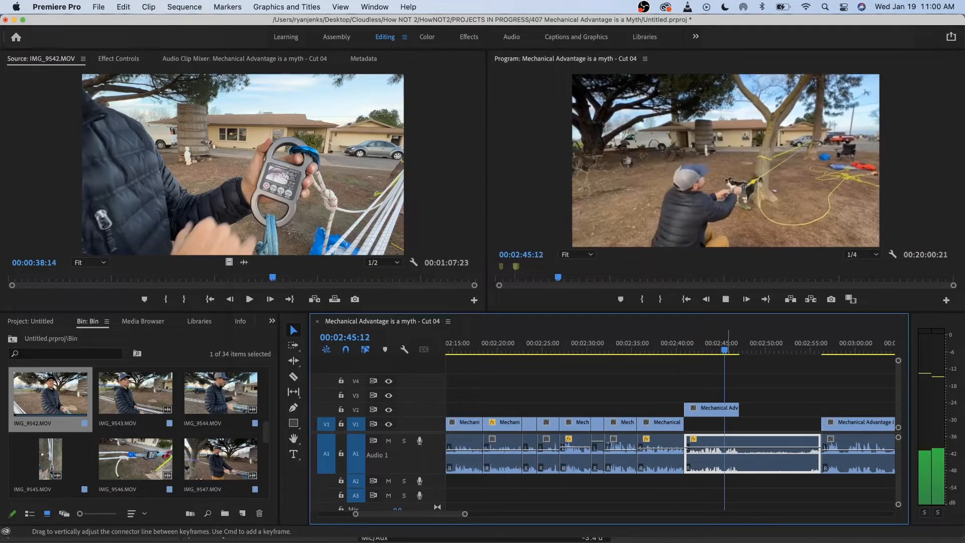
# - Play the V2 clip with its louder audio and trim the clip's end to 00:02:46:26
pyautogui.press('=')
pyautogui.press('space')
pyautogui.press('=')
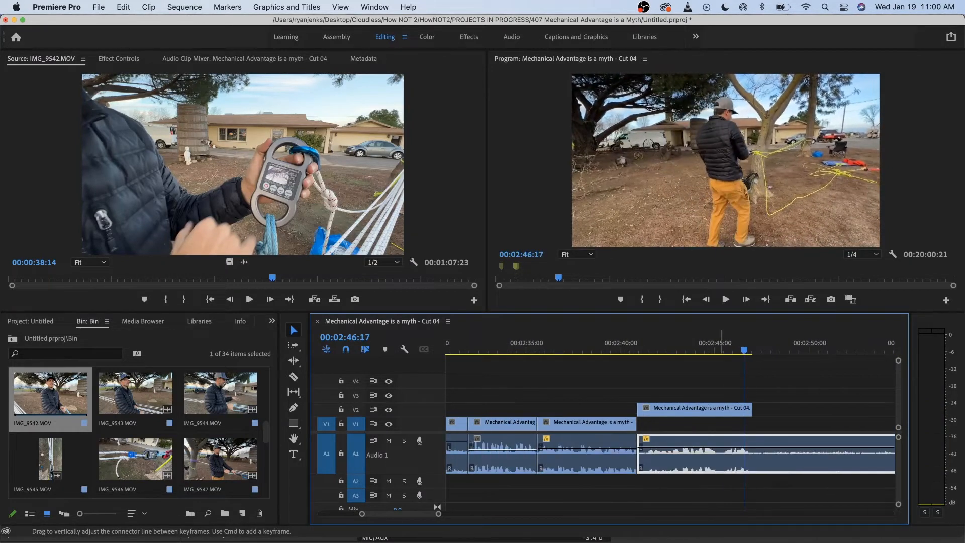
pyautogui.click(633, 343)
pyautogui.press('space')
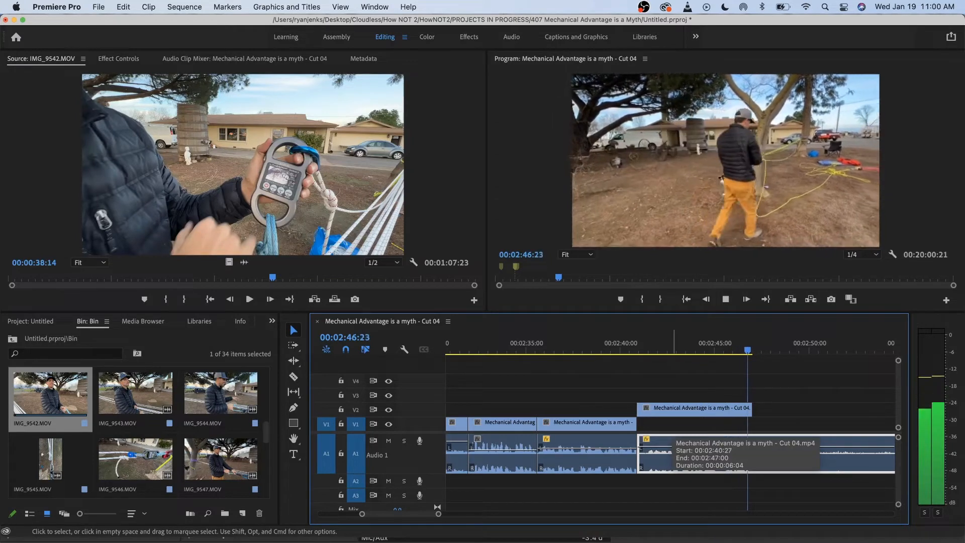
pyautogui.press('space')
pyautogui.press('=')
pyautogui.press('=')
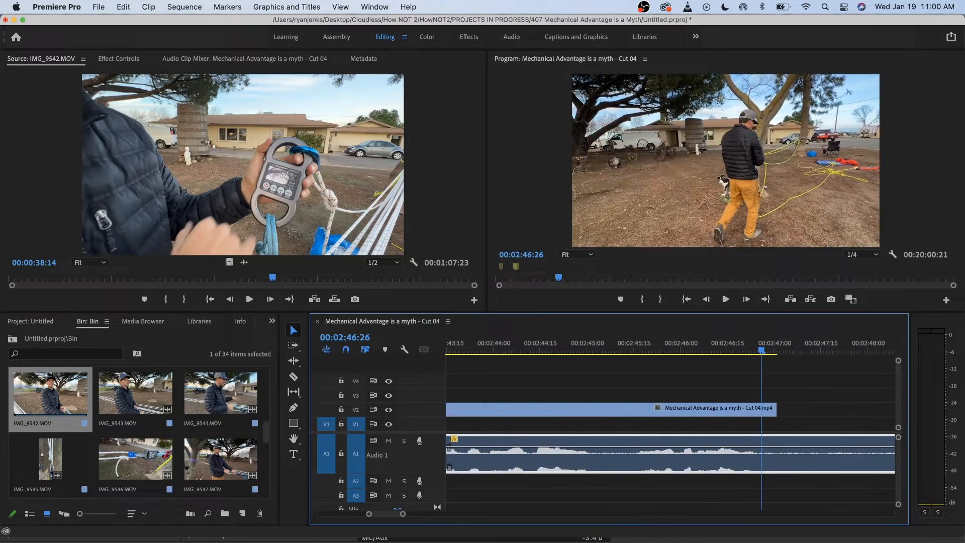
pyautogui.moveTo(775, 409); pyautogui.dragTo(762, 409)
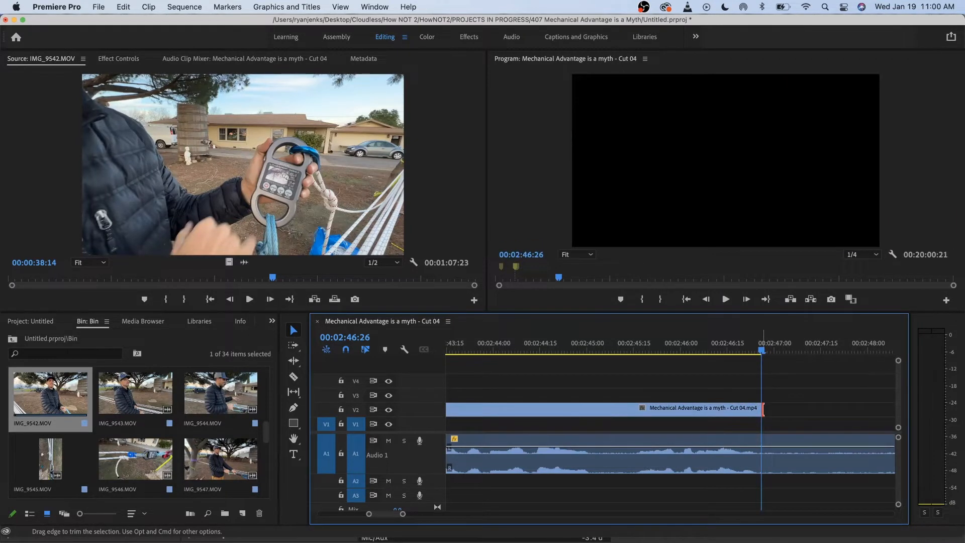
# - Split the audio under the V2 clip at 00:02:46:26 and ripple delete the leftover up to the dynamometer shot
pyautogui.click(781, 460)
pyautogui.press('super+k')
pyautogui.scroll(-3, 781, 465)
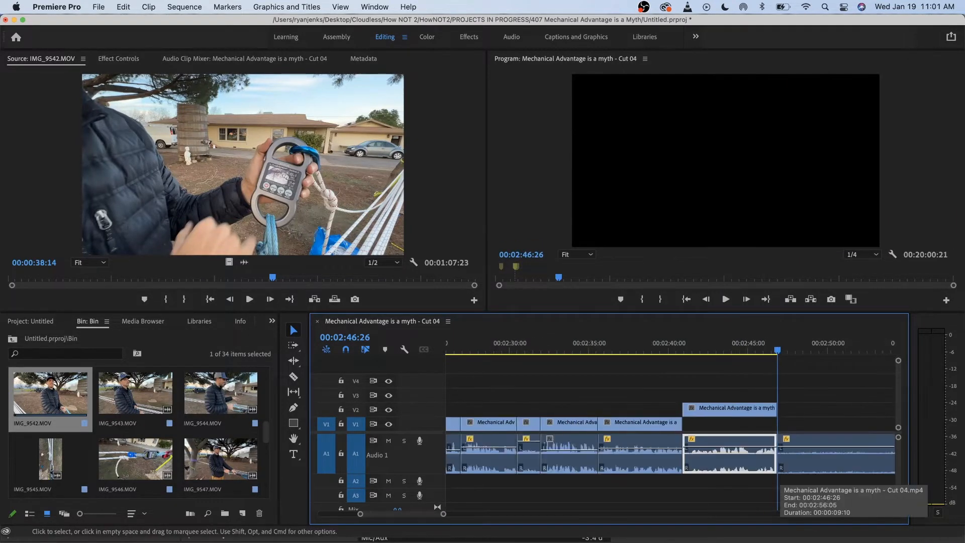
pyautogui.hscroll(3, 781, 465)
pyautogui.click(712, 460)
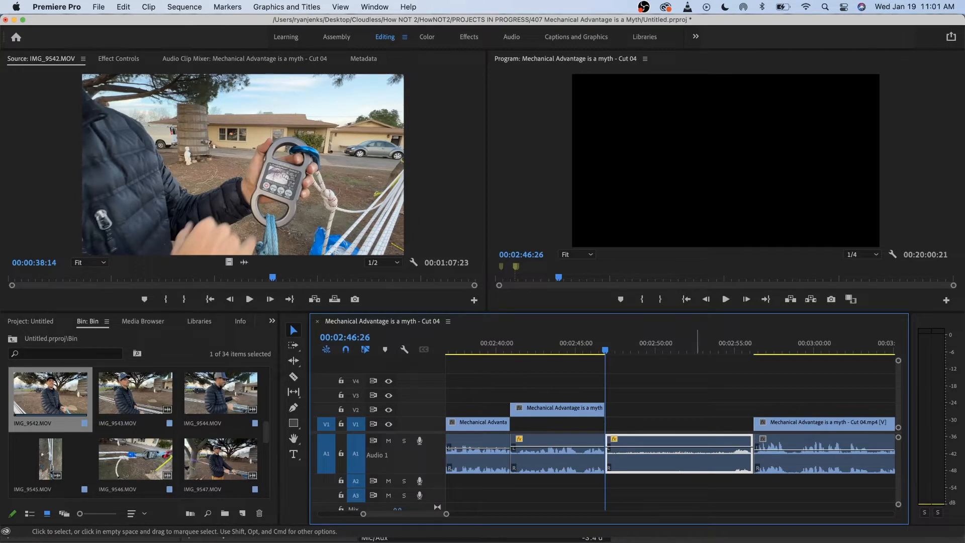
pyautogui.hotkey('alt', 'BackSpace')
pyautogui.press('-')
pyautogui.press('-')
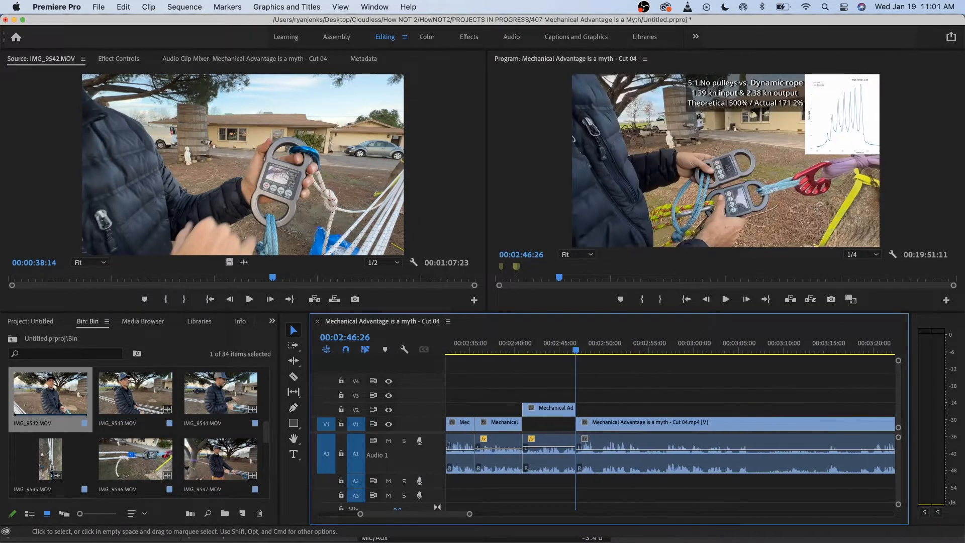
# - Play the dynamometer shot from the new join past 00:03:01:00 and replay its opening to look for further cuts
pyautogui.press('space')
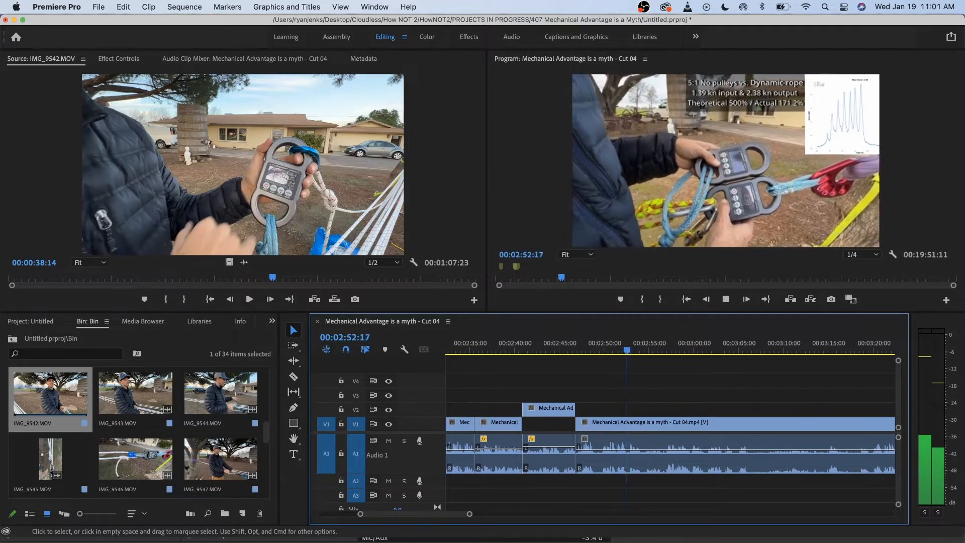
pyautogui.scroll(3, 667, 460)
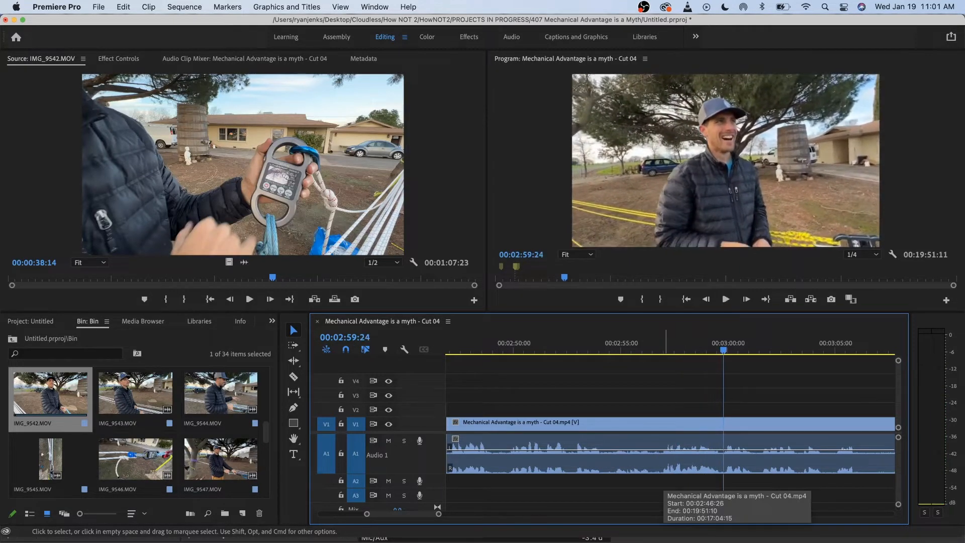
pyautogui.press('space')
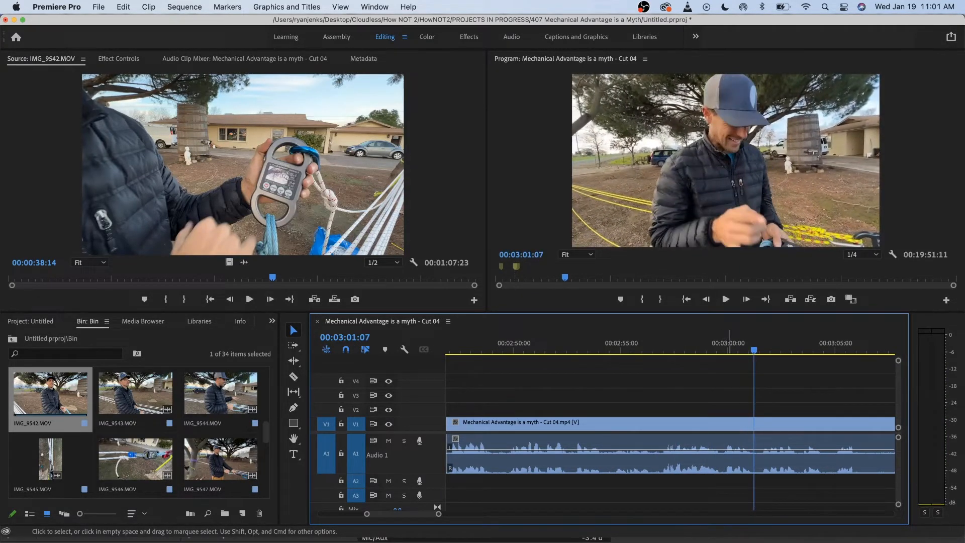
pyautogui.press('space')
pyautogui.click(736, 343)
pyautogui.moveTo(736, 347); pyautogui.dragTo(591, 347)
pyautogui.press('space')
pyautogui.press('space')
pyautogui.click(460, 343)
pyautogui.press('space')
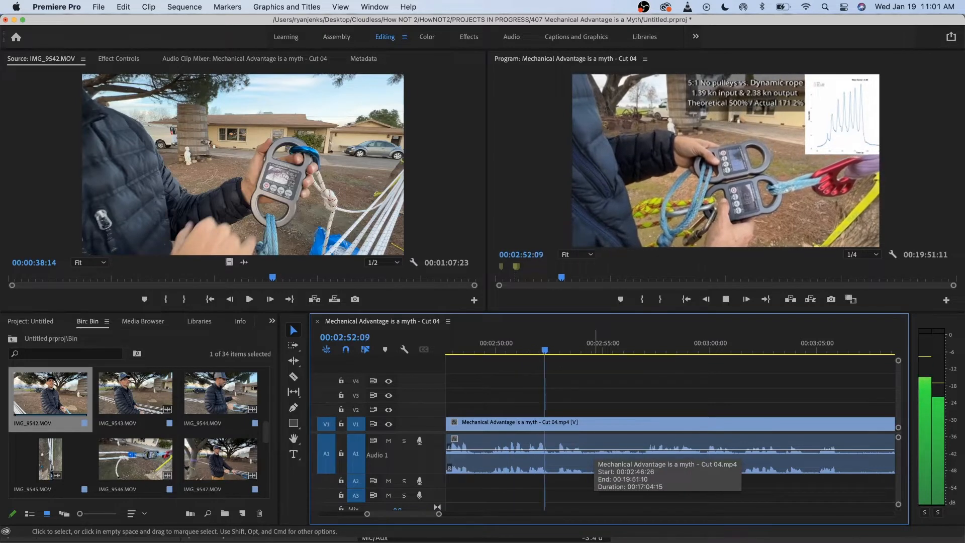
# - Split the dynamometer shot at 00:02:54:04
pyautogui.press('space')
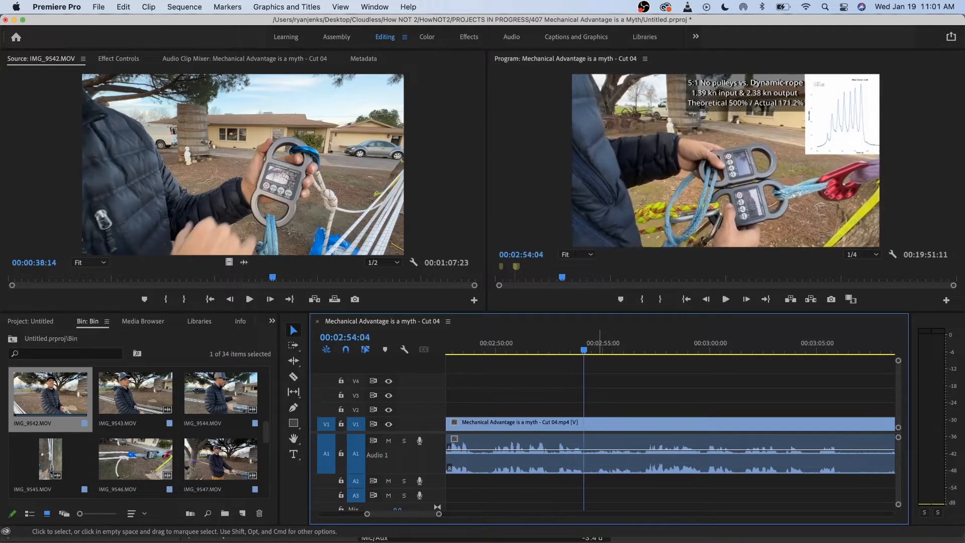
pyautogui.press('d')
pyautogui.press('super+k')
# - Split the shot again at 00:02:59:23 and raise the audio volume of the segment between the 00:02:54:04 and 00:02:59:23 cuts
pyautogui.press('space')
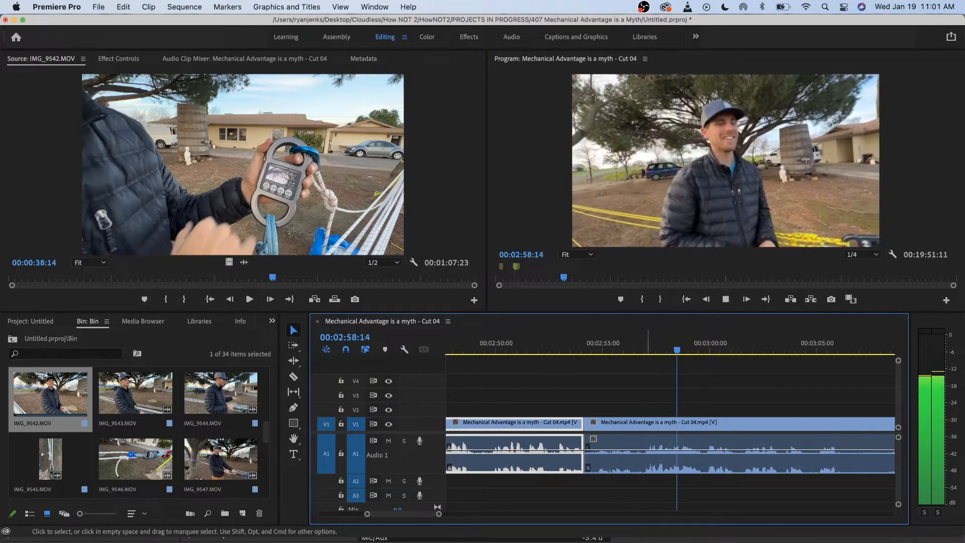
pyautogui.press('space')
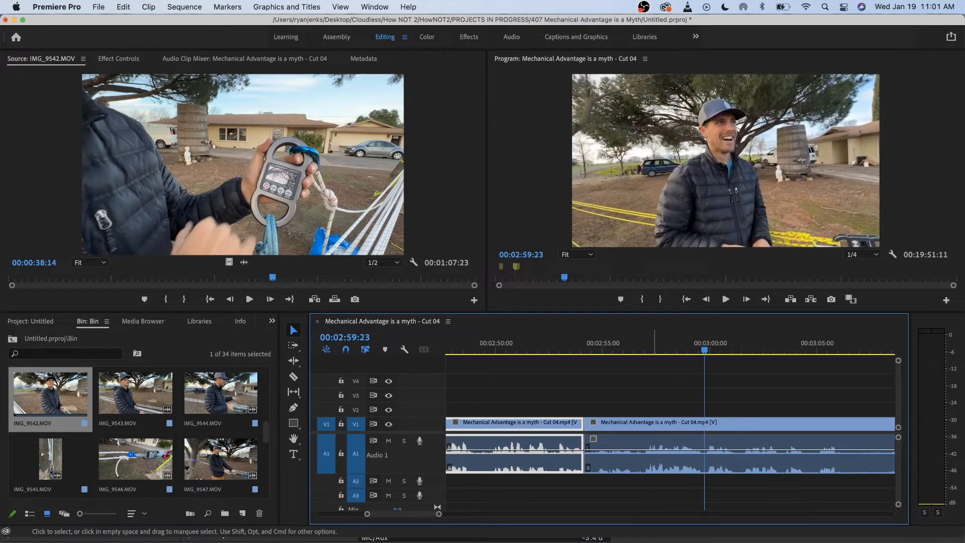
pyautogui.moveTo(645, 450); pyautogui.dragTo(645, 444)
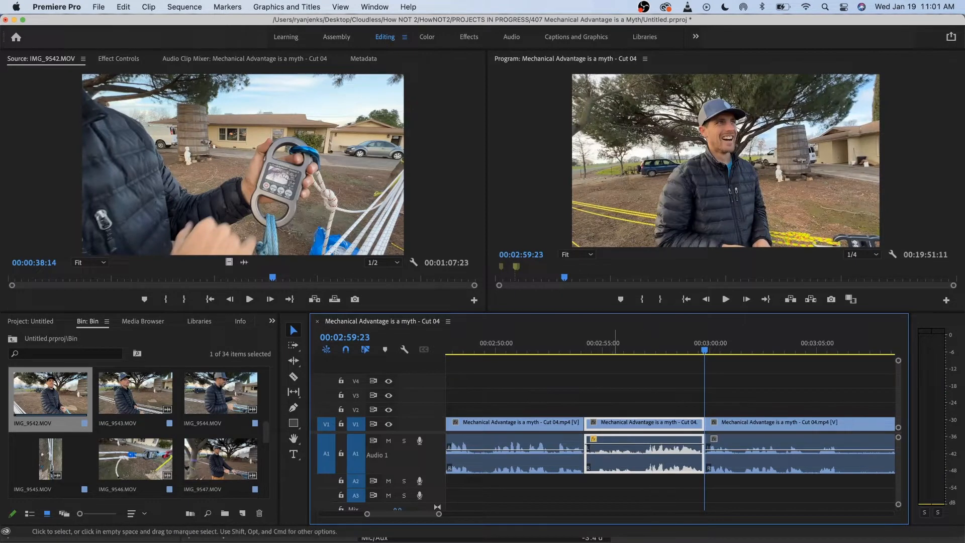
# - Replay the louder segment, split it at 00:02:56:24 and slightly lower the volume of its second part
pyautogui.click(562, 343)
pyautogui.press('space')
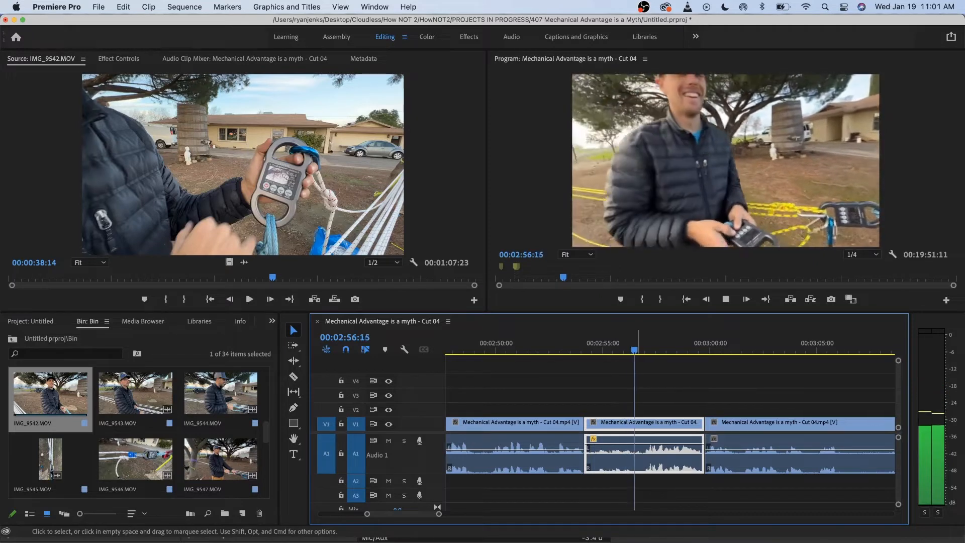
pyautogui.press('space')
pyautogui.press('super+k')
pyautogui.moveTo(648, 443); pyautogui.dragTo(648, 446)
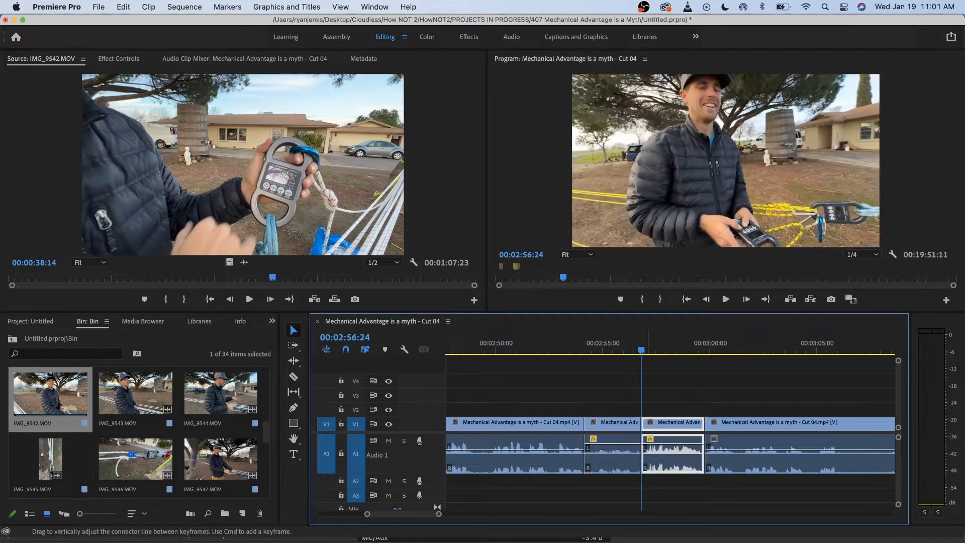
# - Play from 00:02:56:24 past 00:03:08:17, replaying the shot change near 00:03:01:02 to judge its audio and cuts
pyautogui.press('space')
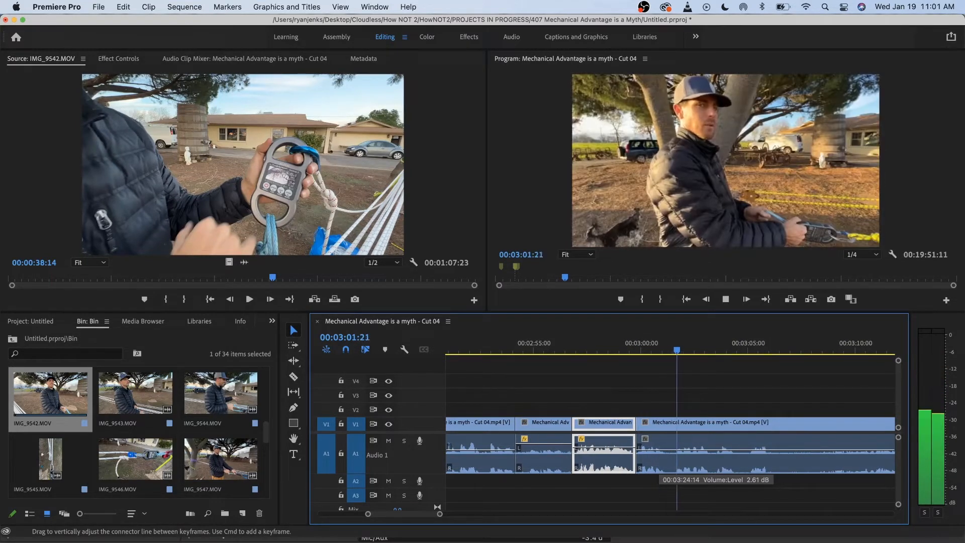
pyautogui.press('space')
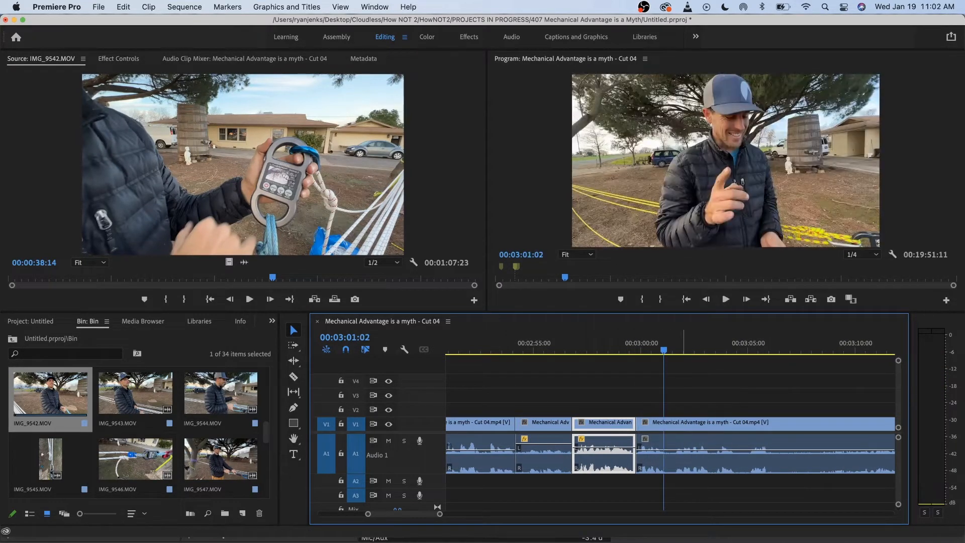
pyautogui.press('space')
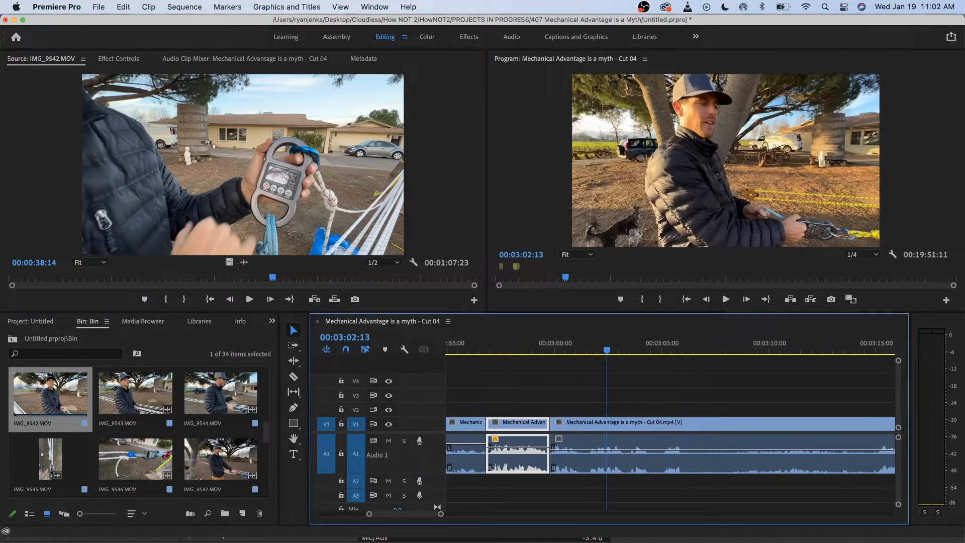
pyautogui.press('space')
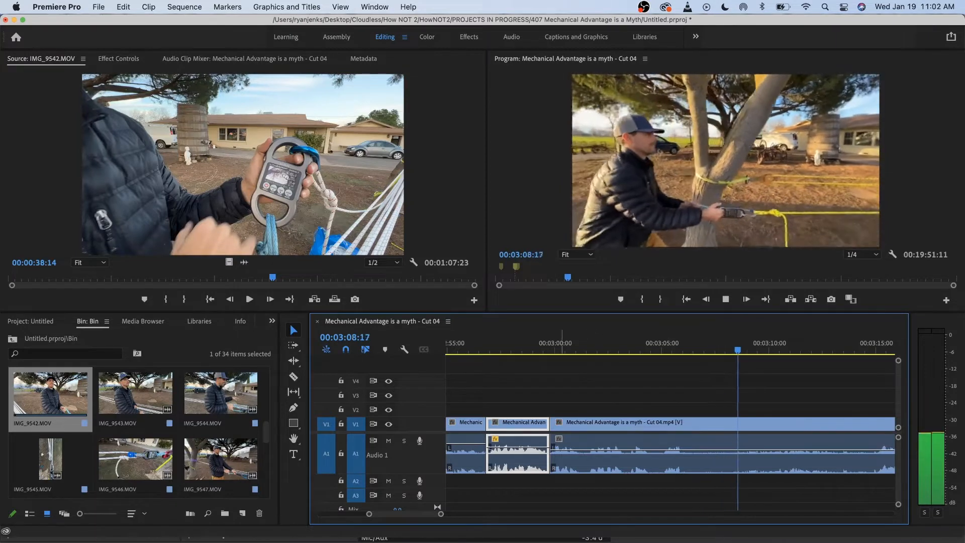
pyautogui.press('space')
# - Locate the exact frame where the next dynamometer close-up begins and split the clip there at 00:03:17:01
pyautogui.moveTo(607, 344); pyautogui.dragTo(683, 344)
pyautogui.click(688, 442)
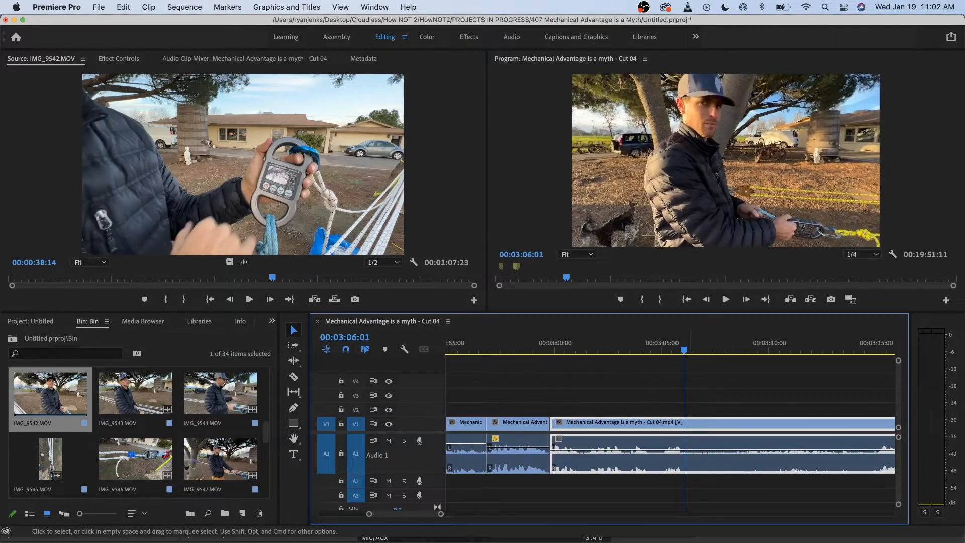
pyautogui.scroll(-3, 688, 442)
pyautogui.hscroll(3, 716, 442)
pyautogui.moveTo(548, 344); pyautogui.dragTo(642, 343)
pyautogui.press('Left')
pyautogui.press('Left')
pyautogui.scroll(5, 643, 442)
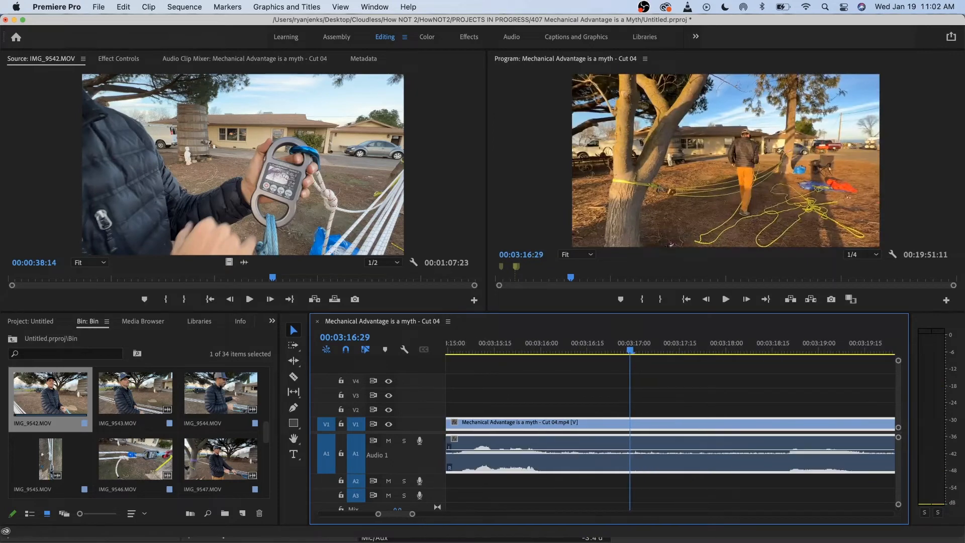
pyautogui.press('Right')
pyautogui.press('Right')
pyautogui.press('Right')
pyautogui.press('Right')
pyautogui.press('Right')
pyautogui.press('Left')
pyautogui.press('Left')
pyautogui.press('Left')
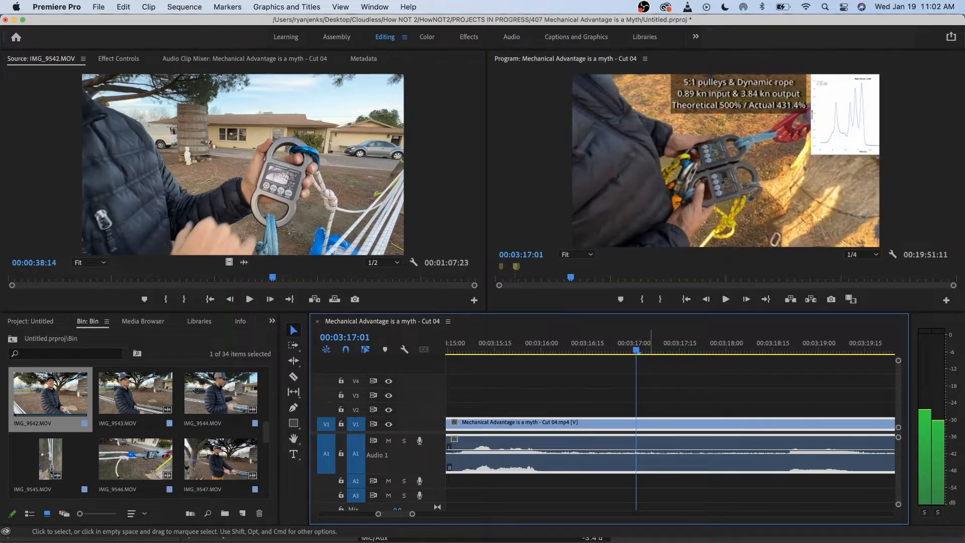
pyautogui.press('super+k')
pyautogui.scroll(-5, 648, 448)
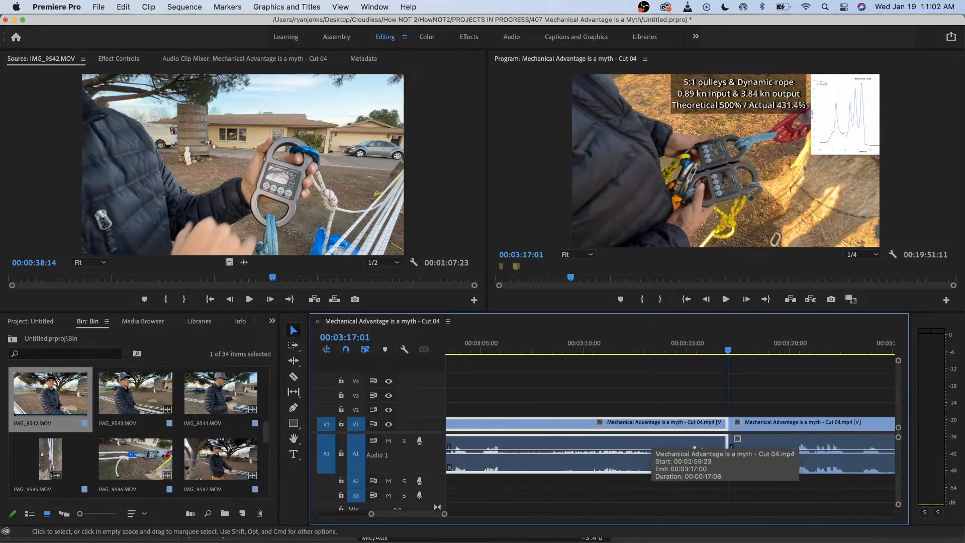
# - Replay the segment from 00:02:59:25 and split it at the shot change at 00:03:01:03
pyautogui.scroll(3, 648, 448)
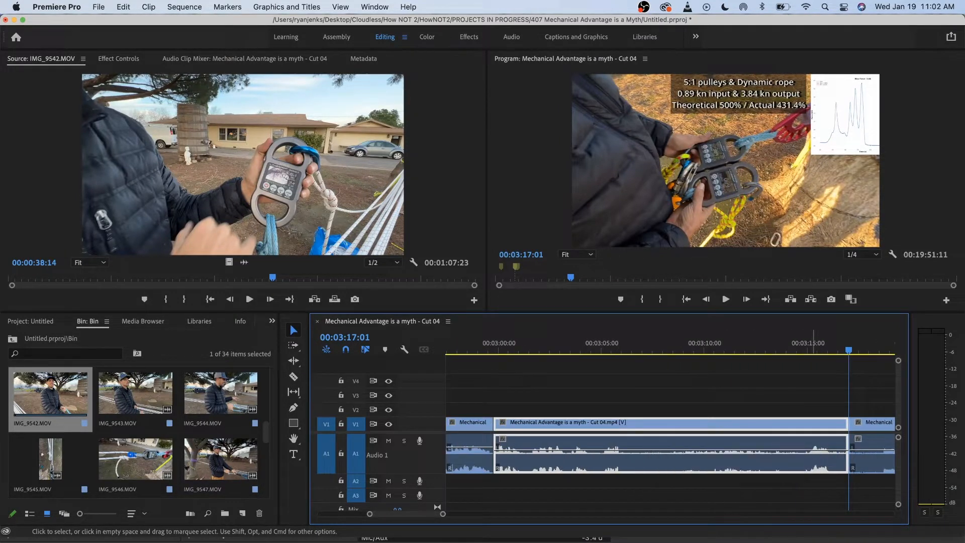
pyautogui.moveTo(849, 350); pyautogui.dragTo(495, 350)
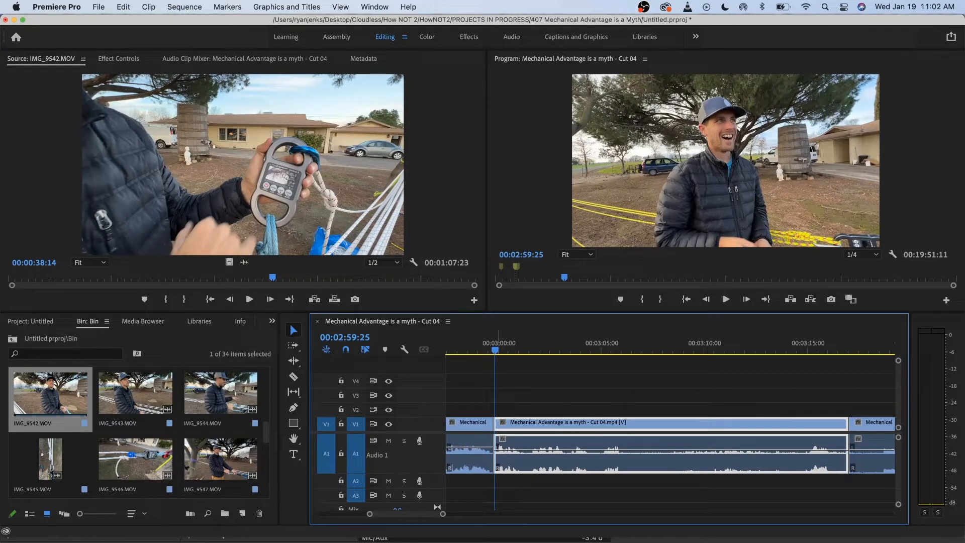
pyautogui.press('space')
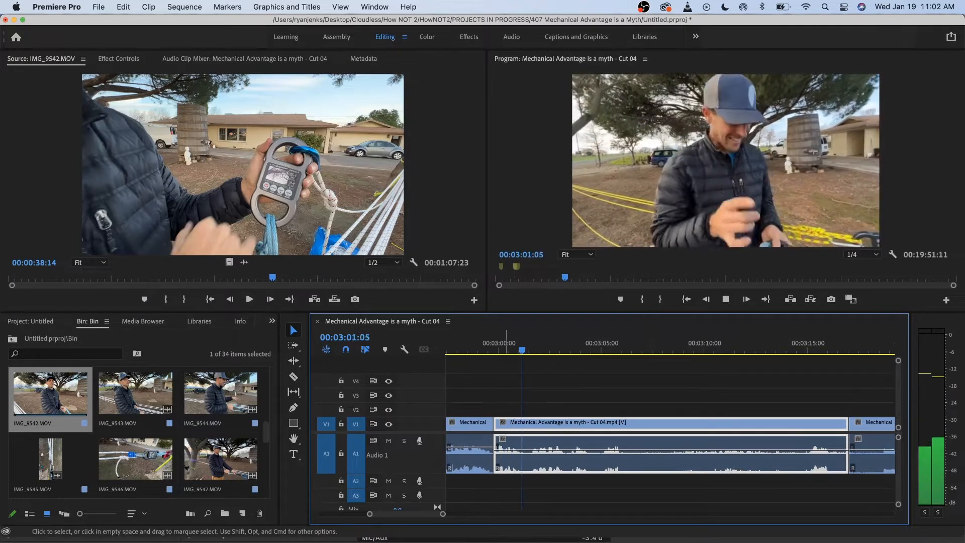
pyautogui.press('space')
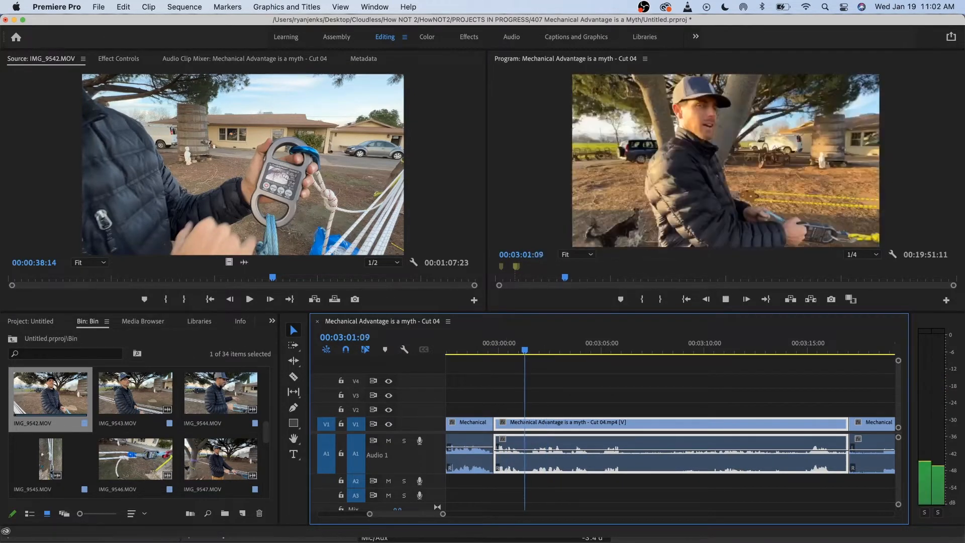
pyautogui.press('space')
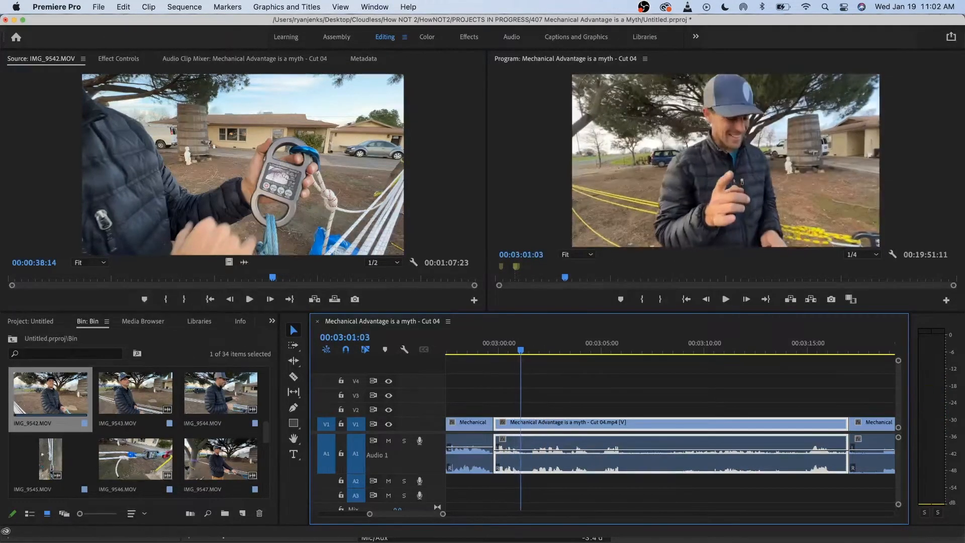
pyautogui.press('super+k')
# - Raise the audio volume of the clip between the 00:03:01:03 and 00:03:17:01 cuts in two adjustments while playing it
pyautogui.press('space')
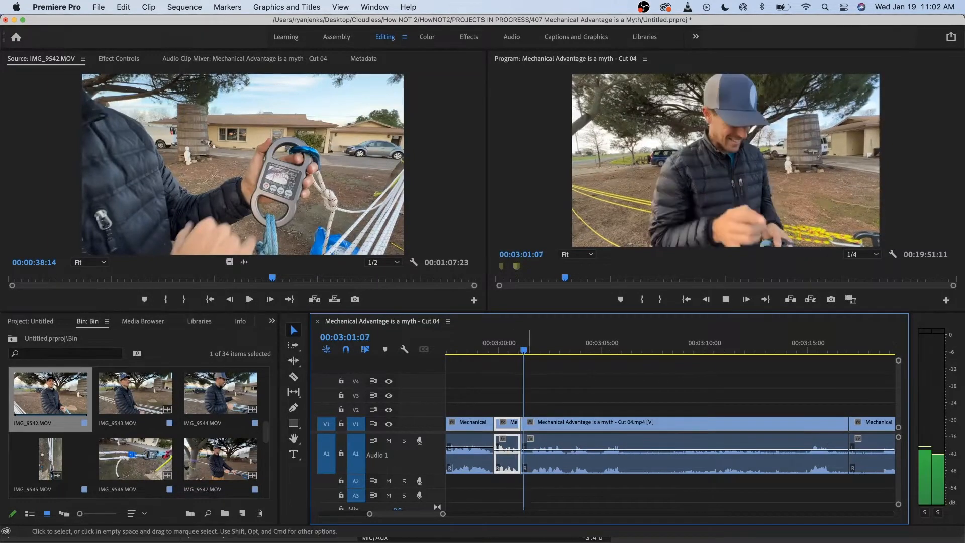
pyautogui.moveTo(547, 449); pyautogui.dragTo(547, 445)
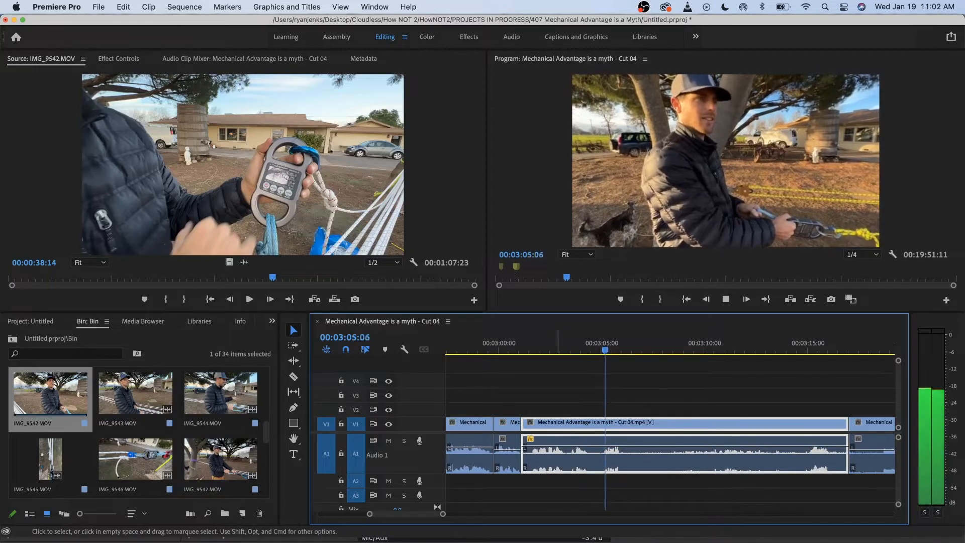
pyautogui.moveTo(547, 446); pyautogui.dragTo(546, 442)
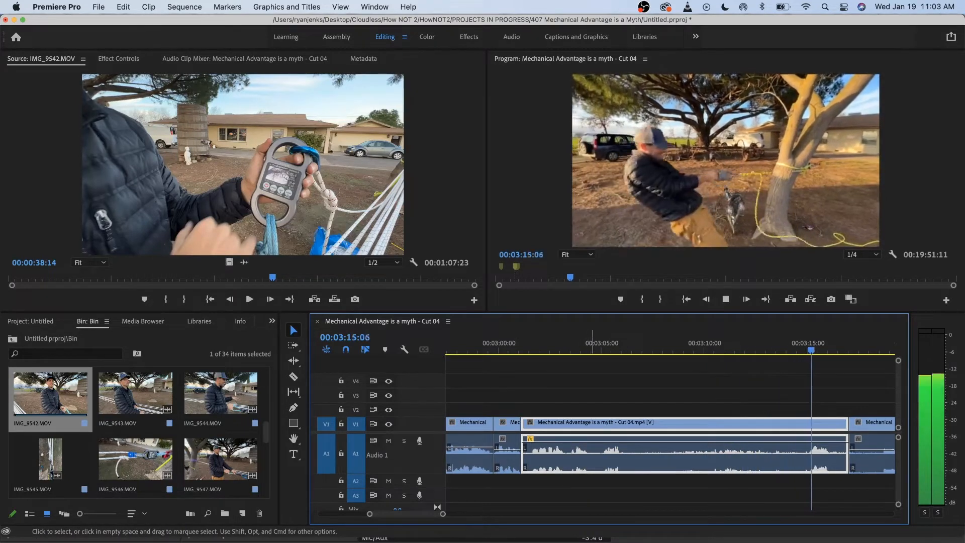
pyautogui.press('space')
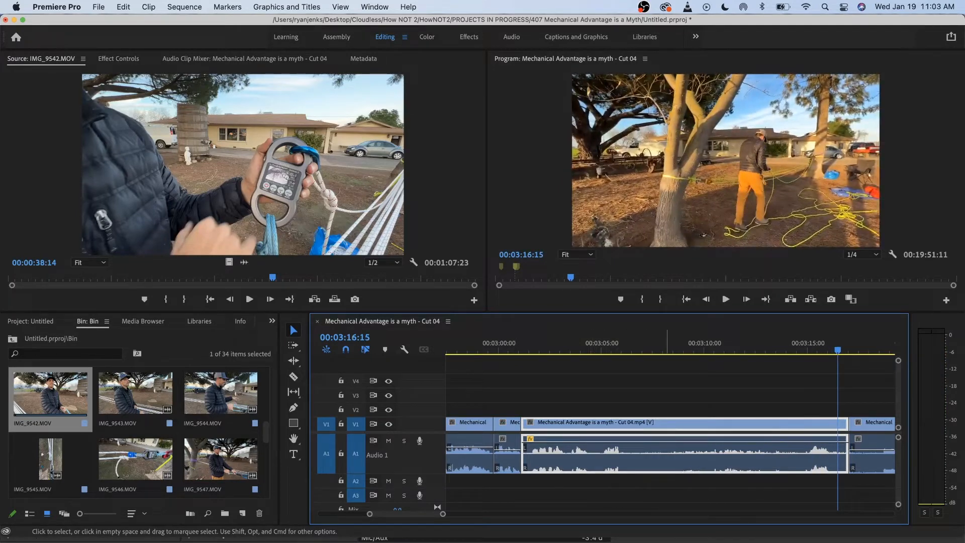
# - Replay the louder clip, split it at 00:03:08:15 and ripple delete the part from 00:03:01:03 up to that cut
pyautogui.moveTo(631, 347); pyautogui.dragTo(526, 347)
pyautogui.press('space')
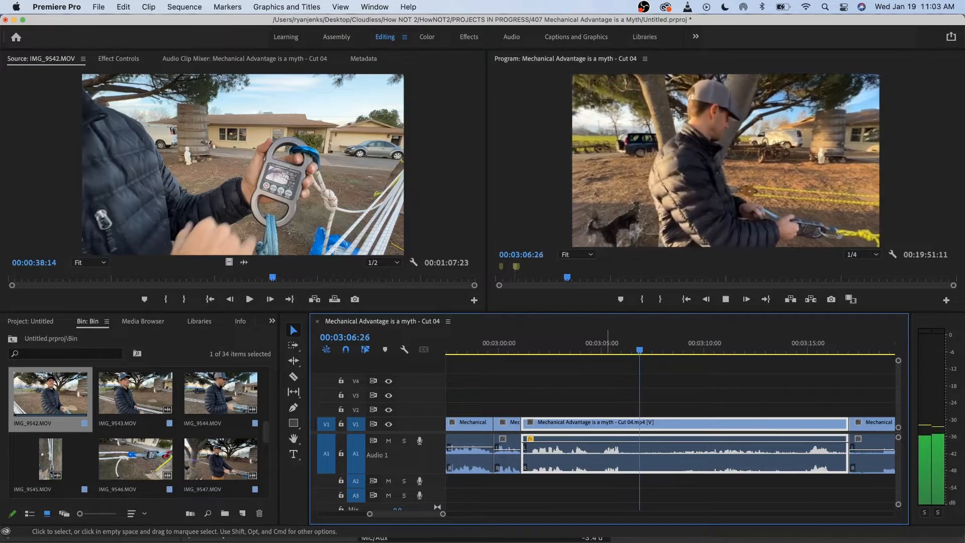
pyautogui.press('space')
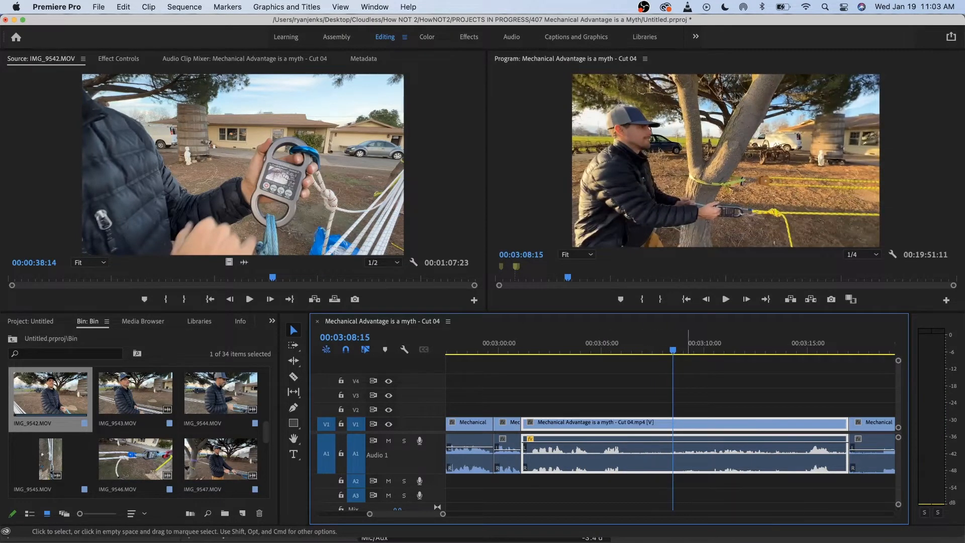
pyautogui.press('super+k')
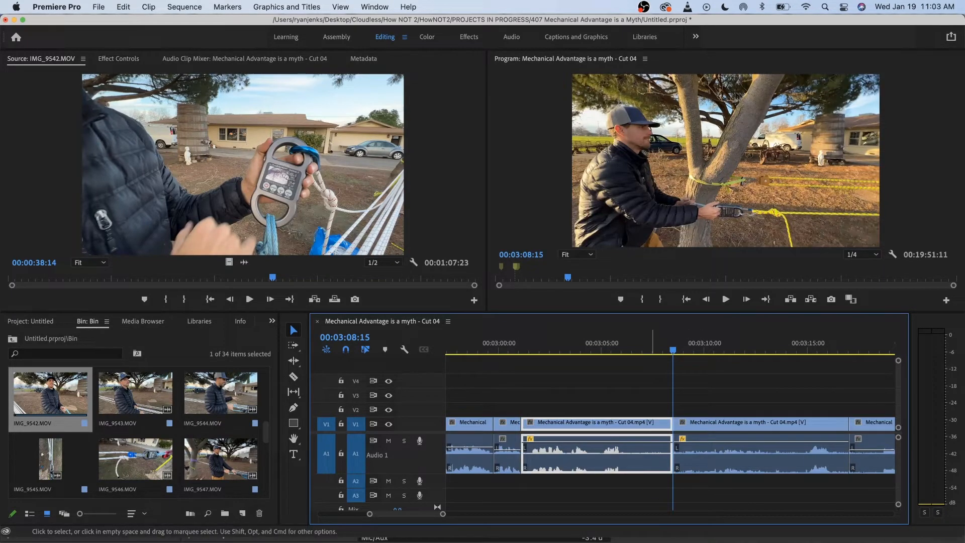
pyautogui.press('q')
# - Add a two-line text graphic over the pulling shot at 00:03:01:03 reading "5:1 with Pulleys" and "& a DYNAMIC! Rope"
pyautogui.click(293, 453)
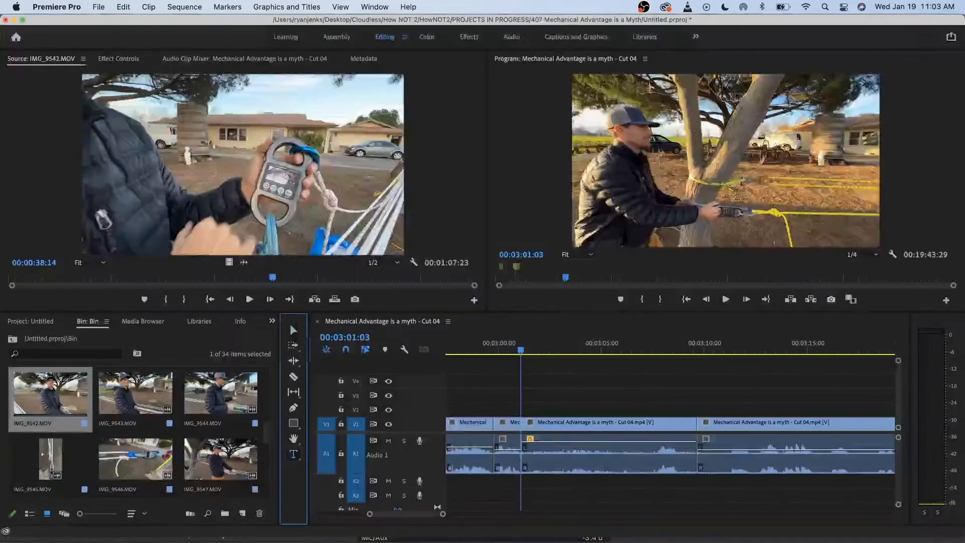
pyautogui.click(648, 132)
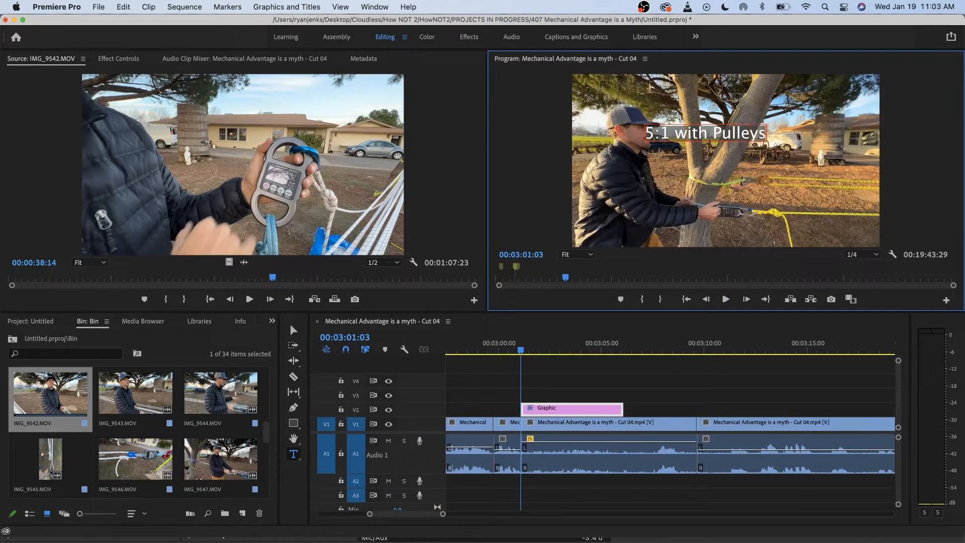
pyautogui.press('Return')
pyautogui.write('& a DYN')
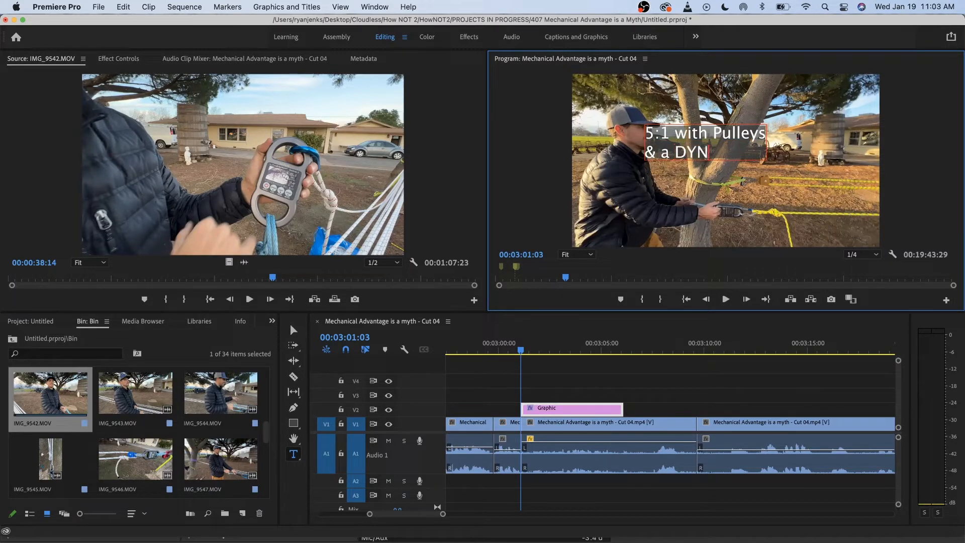
pyautogui.write('AMIC! Rope')
# - Move the "5:1 with Pulleys & a DYNAMIC! Rope" title into the upper-right corner of the video frame
pyautogui.click(293, 329)
pyautogui.moveTo(720, 142); pyautogui.dragTo(797, 96)
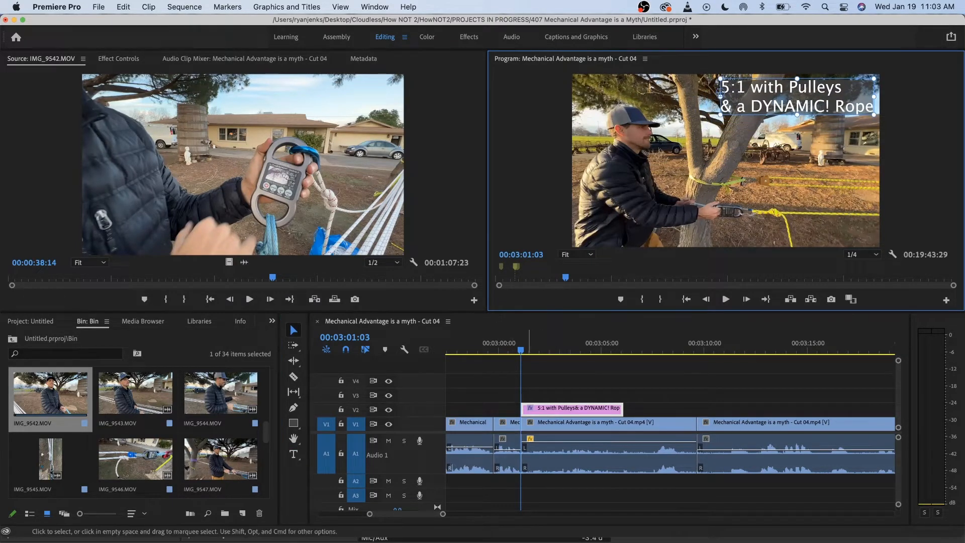
pyautogui.moveTo(575, 408)
pyautogui.mouseDown()
pyautogui.moveTo(564, 408)
pyautogui.moveTo(576, 408)
pyautogui.mouseUp()
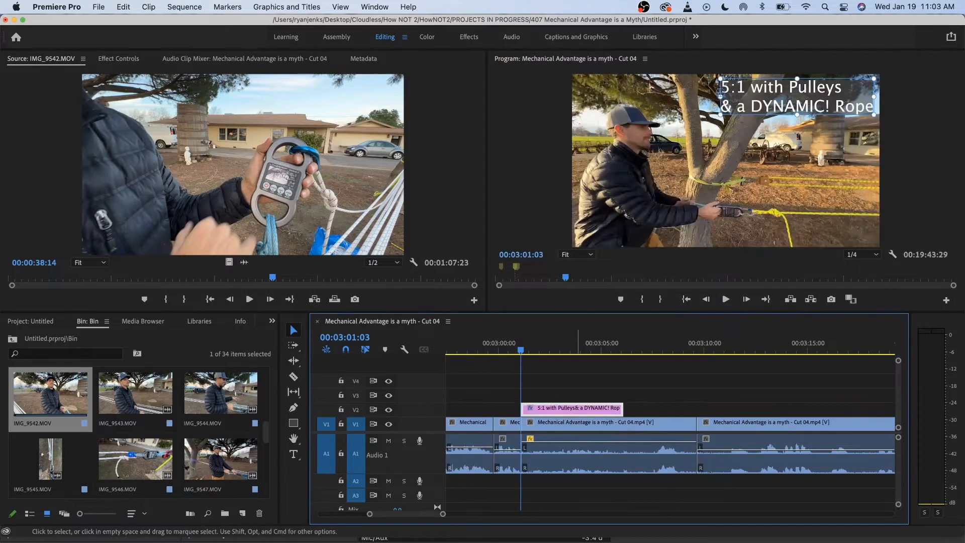
# - Play from about 00:02:59:09 through the titled pulling shot to review the new cut, volume and text
pyautogui.press('space')
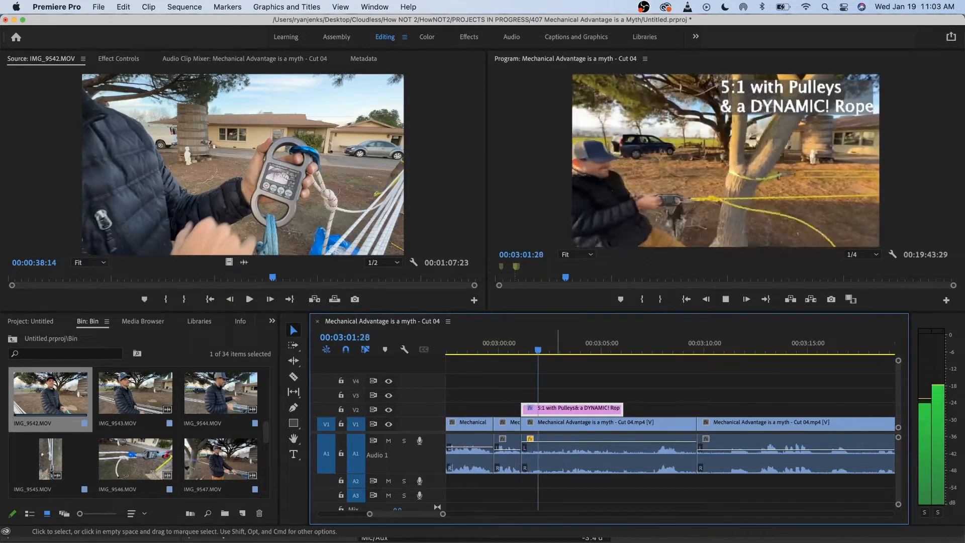
pyautogui.click(485, 345)
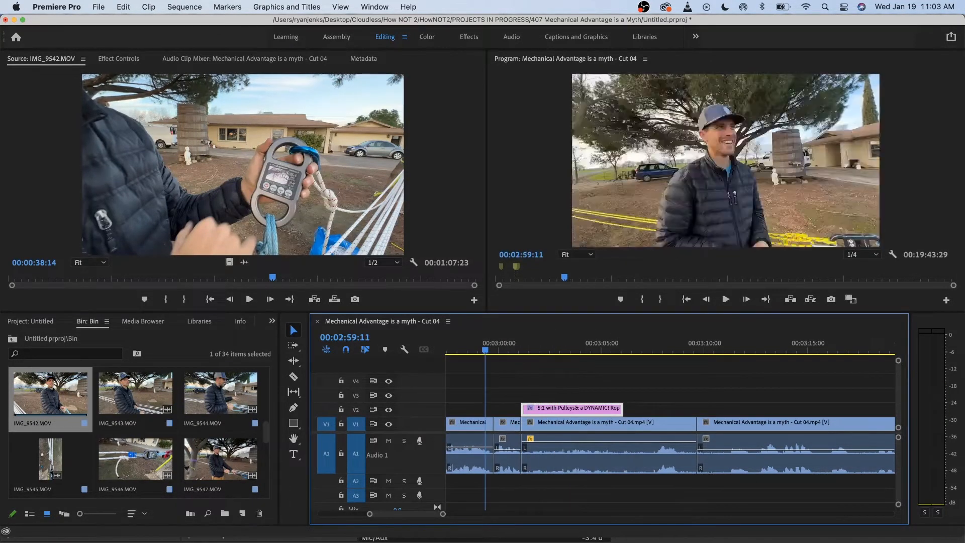
pyautogui.press('space')
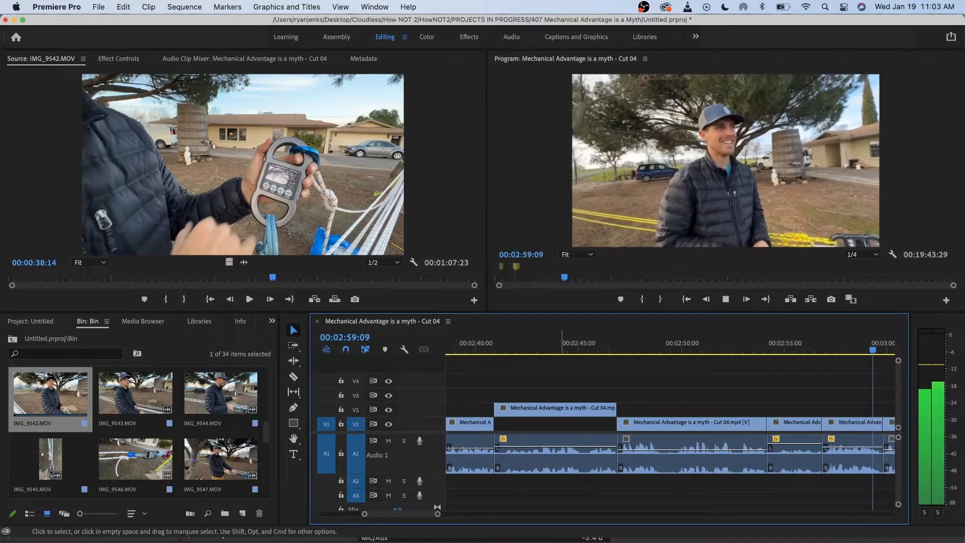
pyautogui.press('-')
pyautogui.hscroll(2, 670, 432)
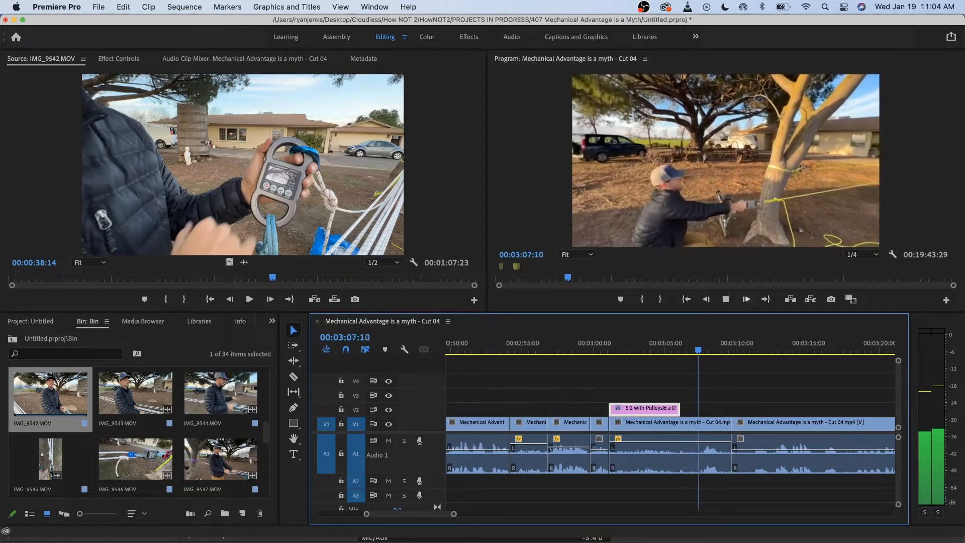
# - Ripple trim the end of the titled pulling shot to 00:03:09:10 and extend the title graphic to that cut
pyautogui.press('space')
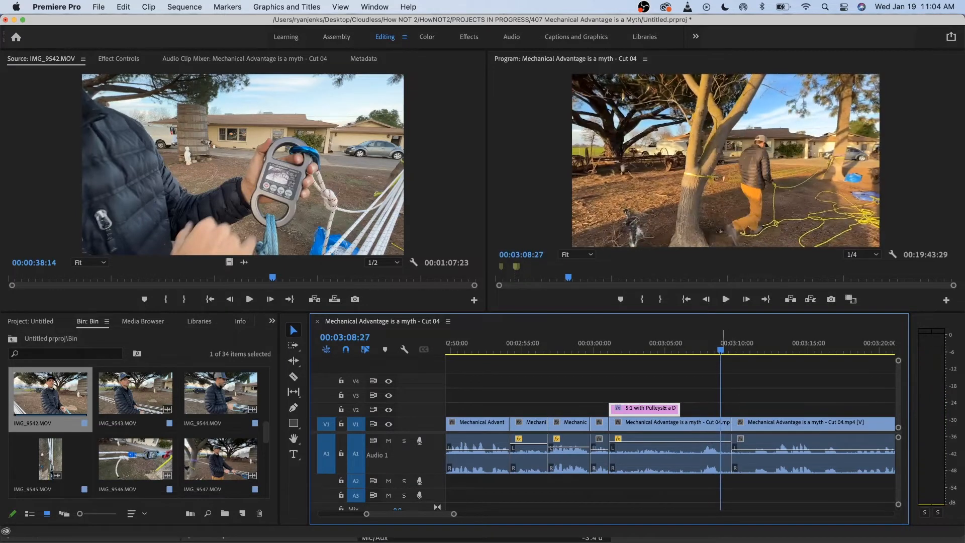
pyautogui.press('space')
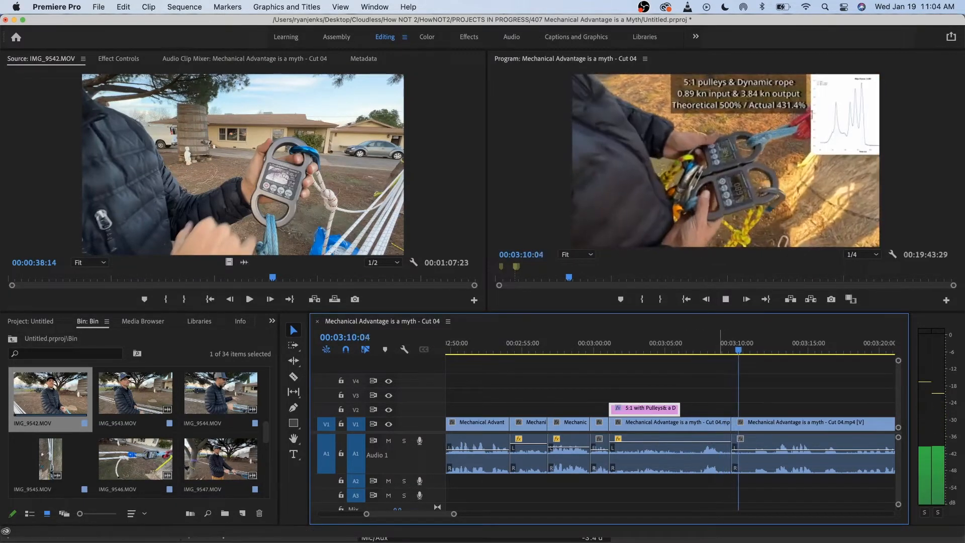
pyautogui.click(711, 342)
pyautogui.press('space')
pyautogui.press('space')
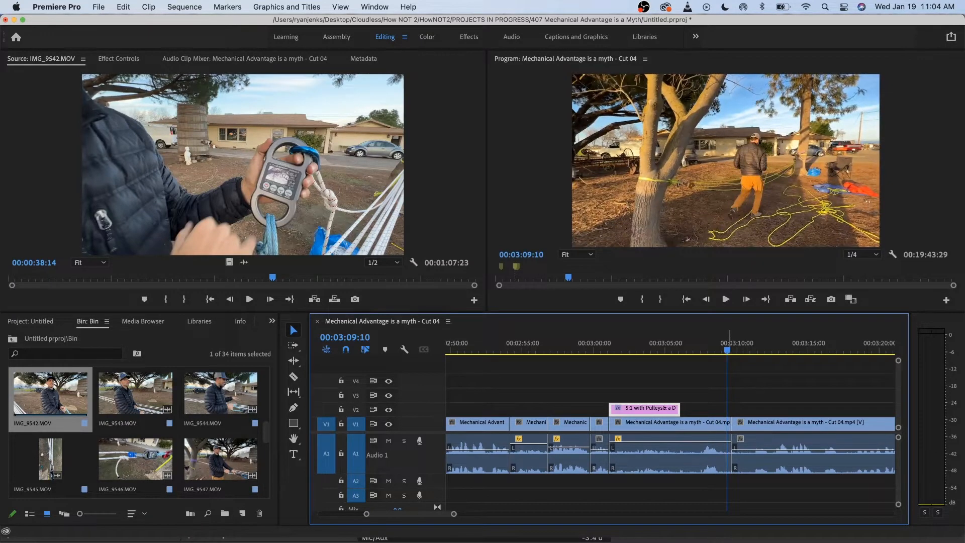
pyautogui.press('w')
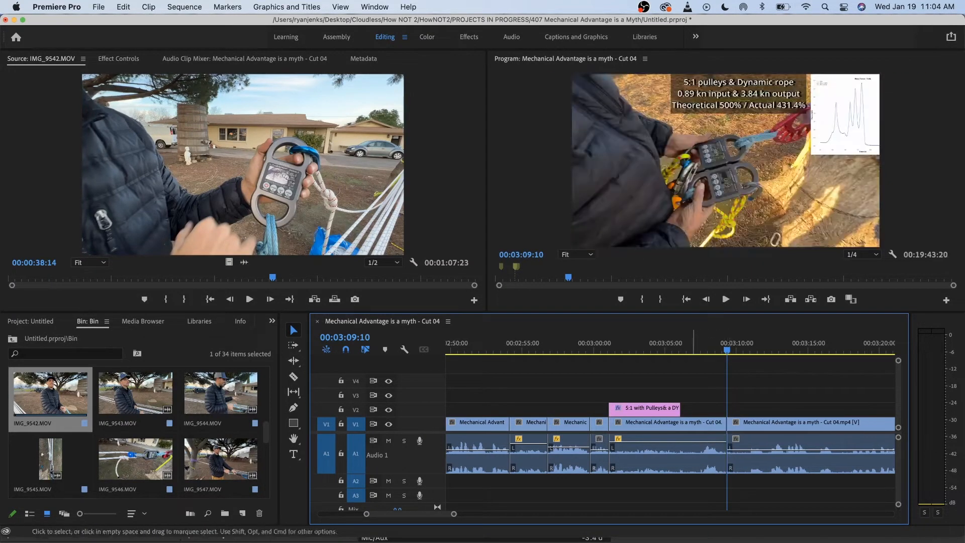
pyautogui.moveTo(679, 408); pyautogui.dragTo(725, 407)
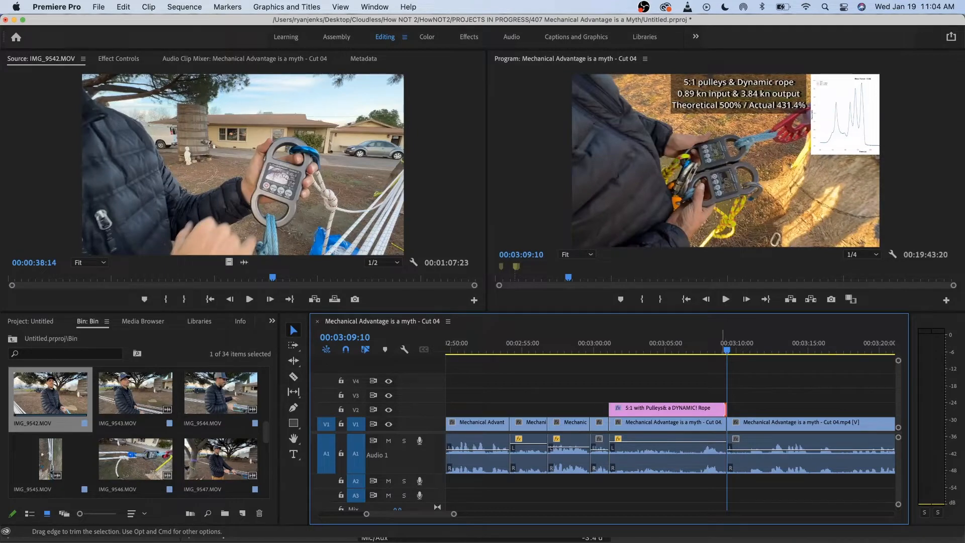
# - Center-align the "5:1 with Pulleys & a DYNAMIC! Rope" text and reposition it in the upper-right corner of the video frame
pyautogui.click(597, 342)
pyautogui.press('space')
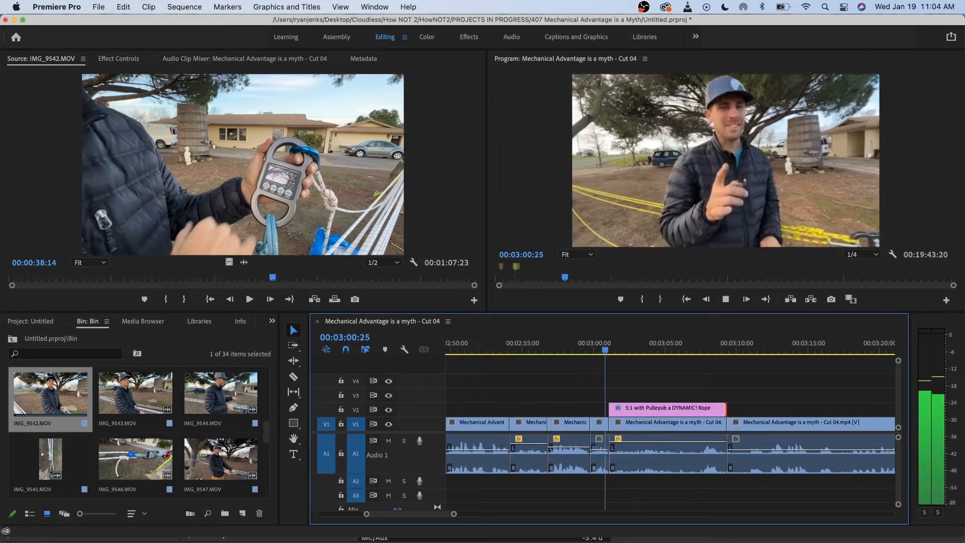
pyautogui.press('space')
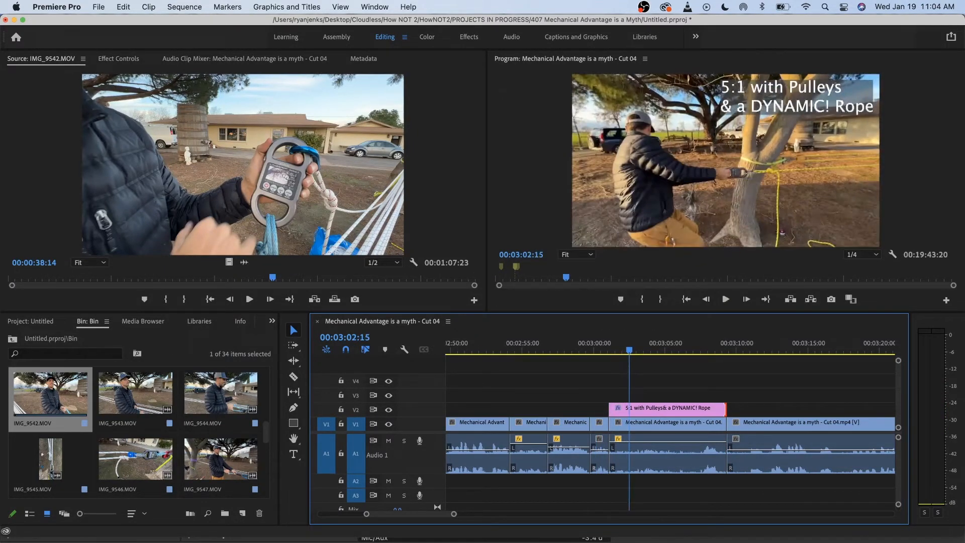
pyautogui.click(293, 330)
pyautogui.click(796, 97)
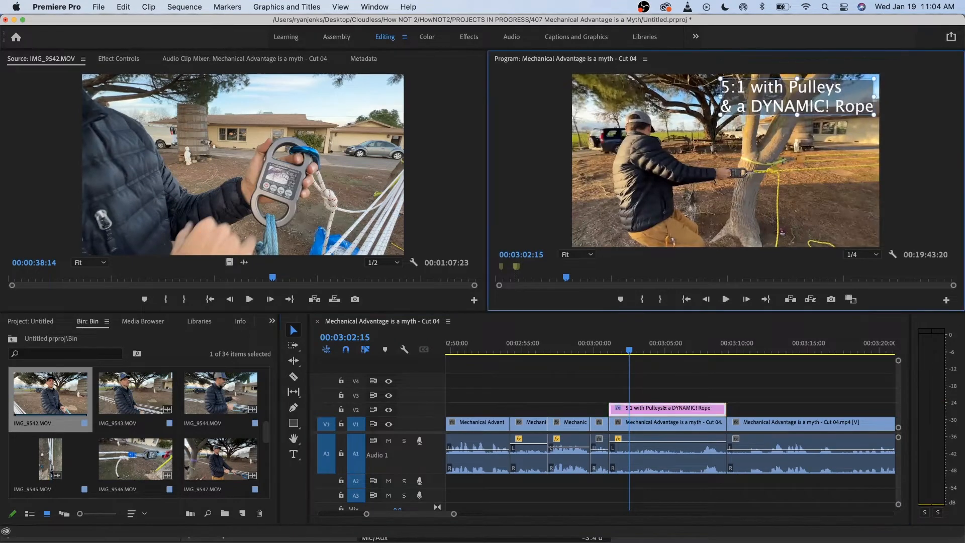
pyautogui.hotkey('shift', '5')
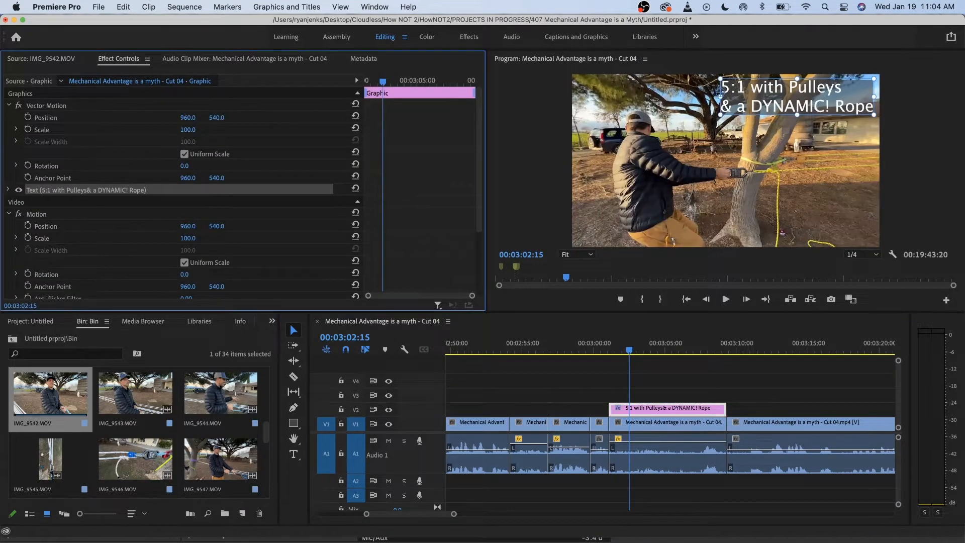
pyautogui.click(8, 189)
pyautogui.click(52, 262)
pyautogui.moveTo(720, 97); pyautogui.dragTo(799, 93)
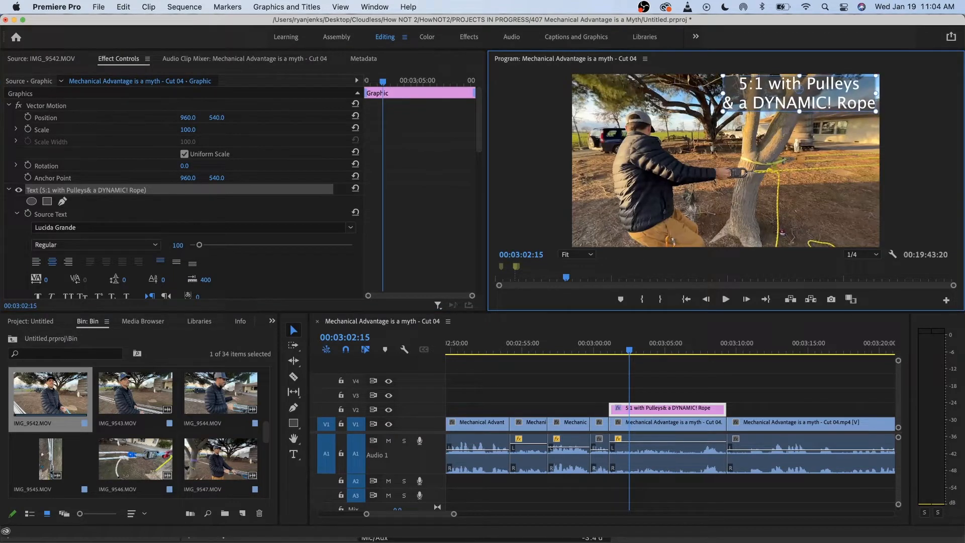
# - Play from just before the title through the load-cell shot to about 00:03:18:23 to review the retimed title and cut
pyautogui.click(604, 343)
pyautogui.press('space')
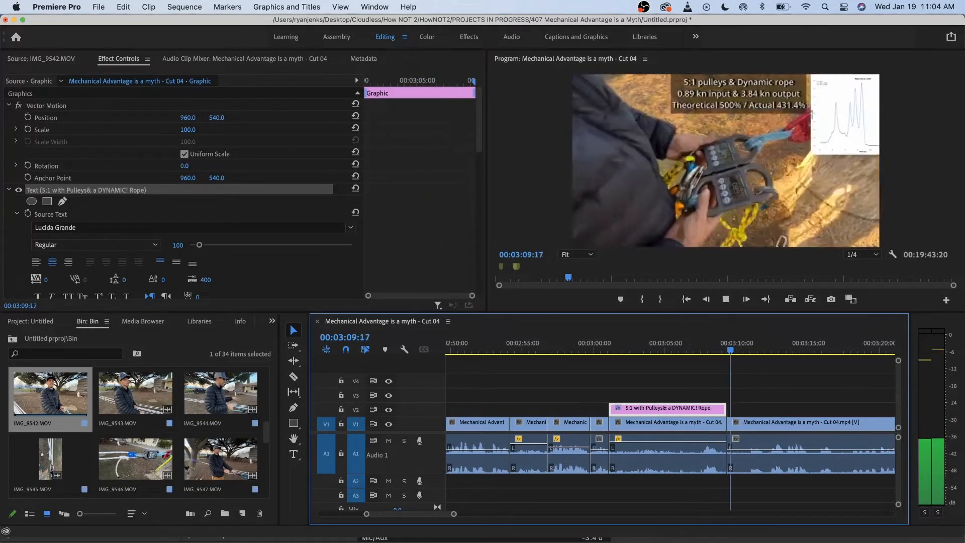
pyautogui.press('space')
pyautogui.press('space')
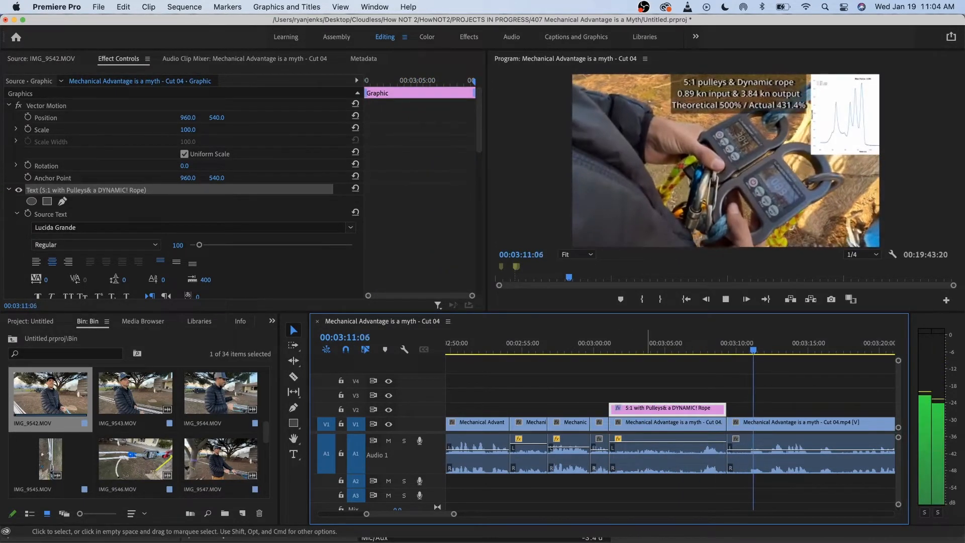
pyautogui.press('space')
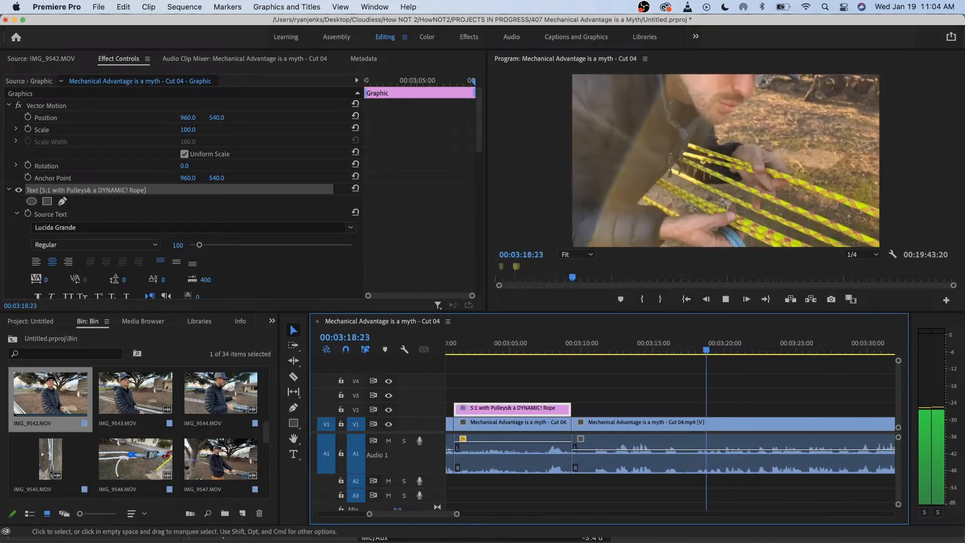
pyautogui.press('space')
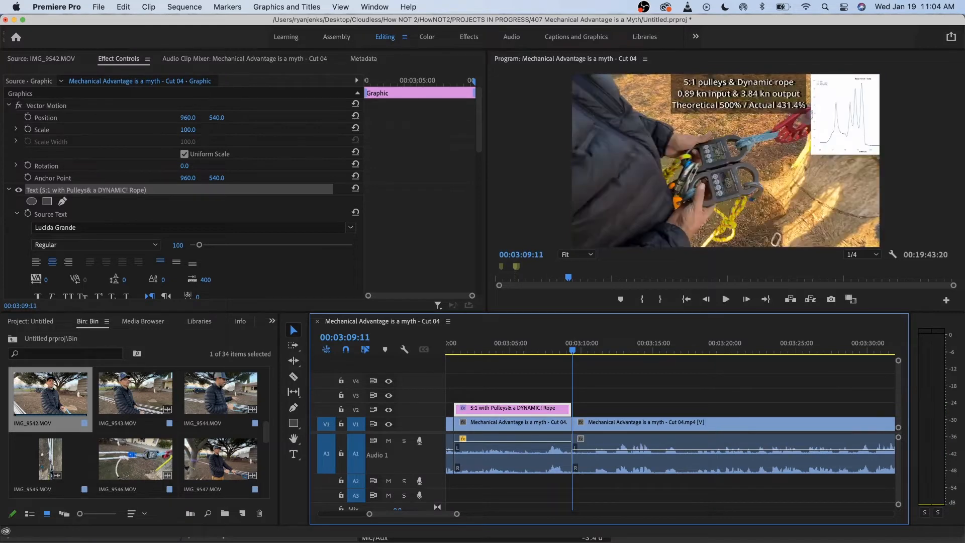
# - Find where the load-cell shot changes to the yellow rope close-up and split the clip at 00:03:17:09
pyautogui.press('space')
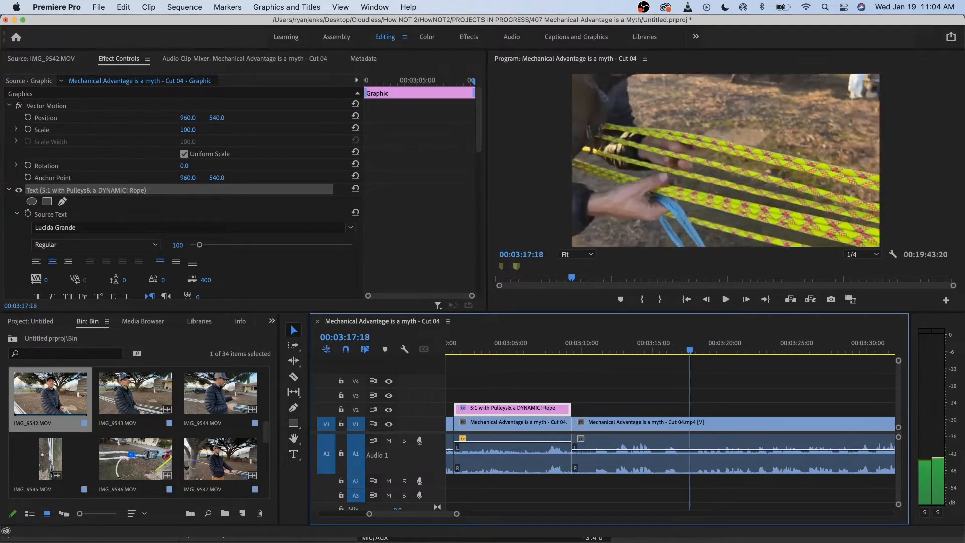
pyautogui.press('space')
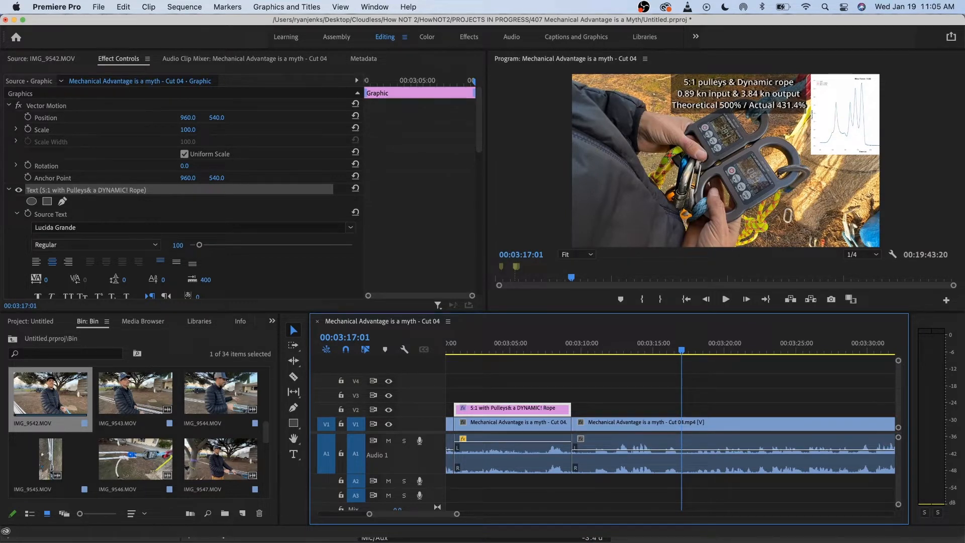
pyautogui.hscroll(3, 668, 427)
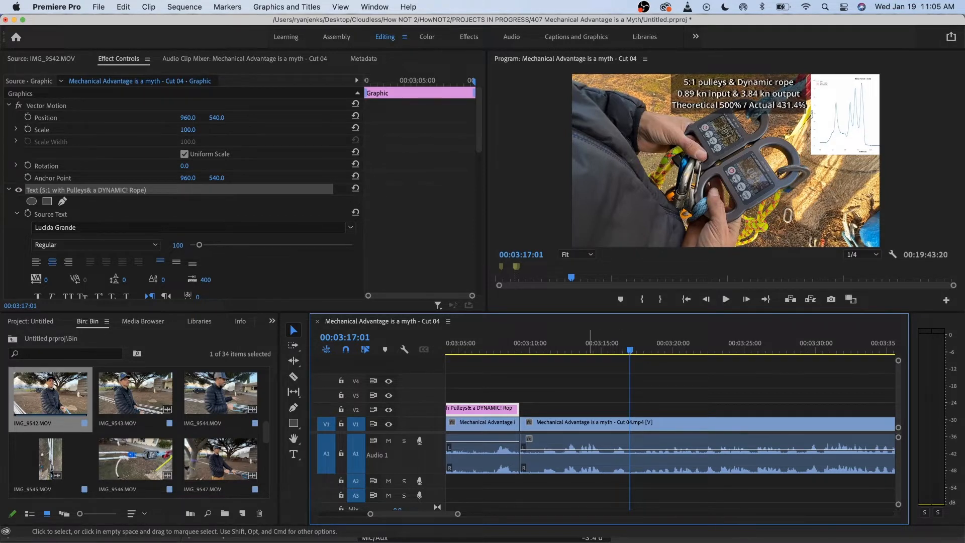
pyautogui.hscroll(3, 669, 427)
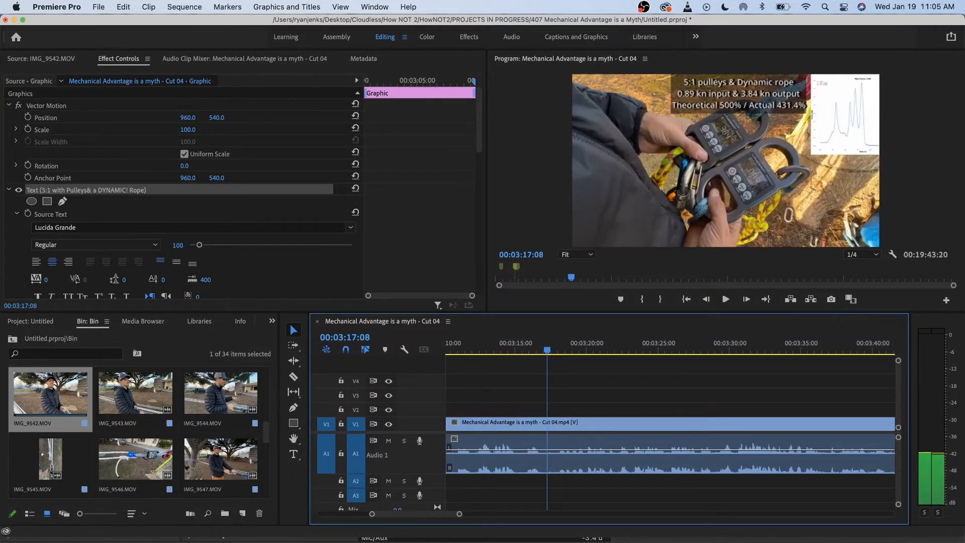
pyautogui.press('Right')
pyautogui.press('super+k')
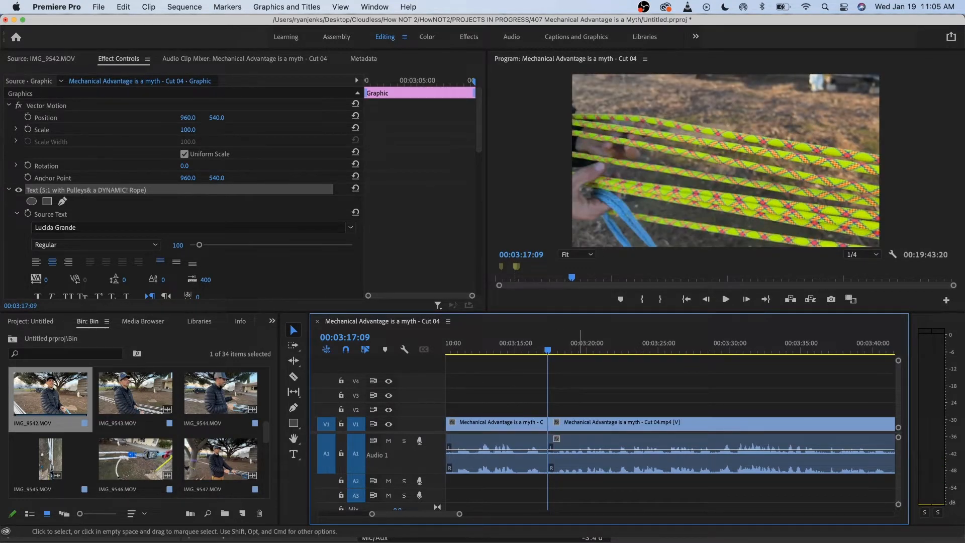
# - Replay the load-cell clip between 00:03:09:10 and 00:03:17:09 and raise its audio volume
pyautogui.scroll(-2, 578, 422)
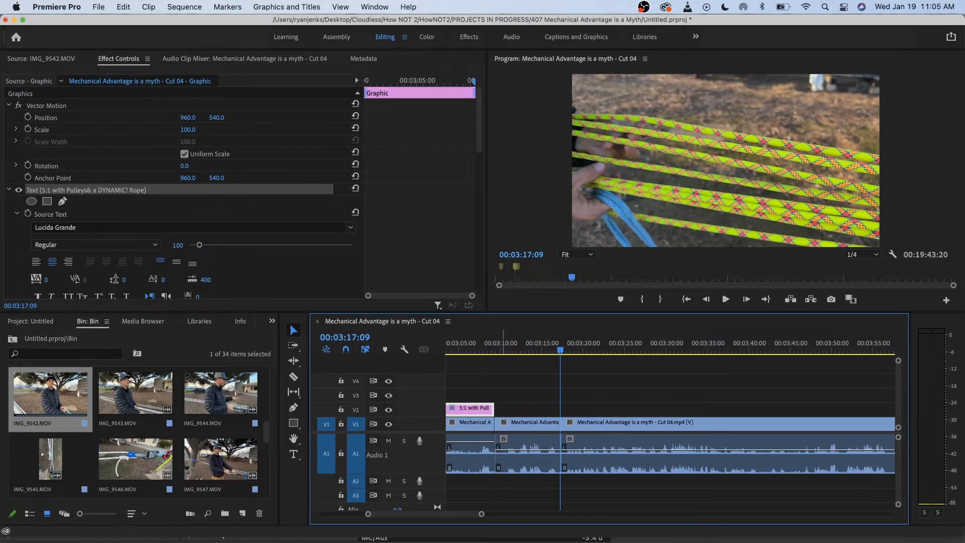
pyautogui.click(500, 343)
pyautogui.press('space')
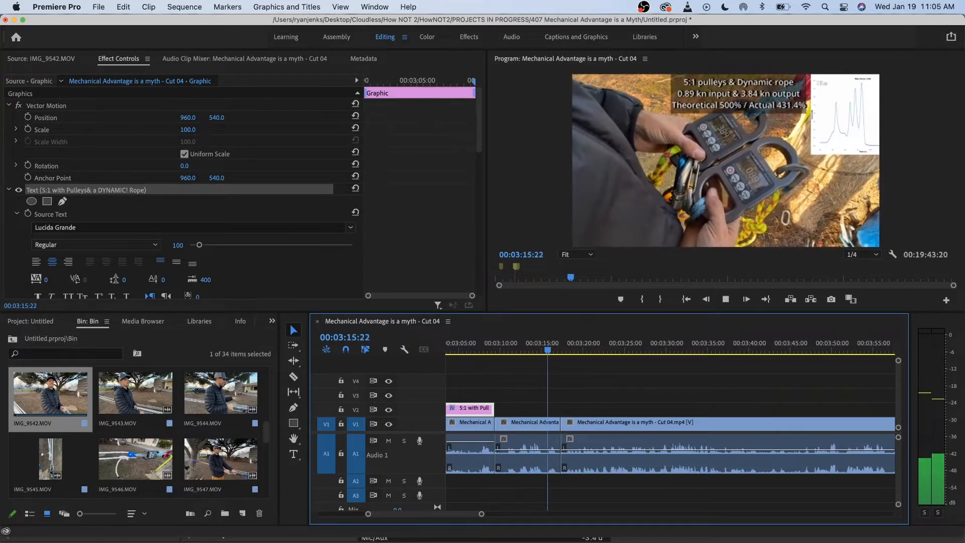
pyautogui.press('space')
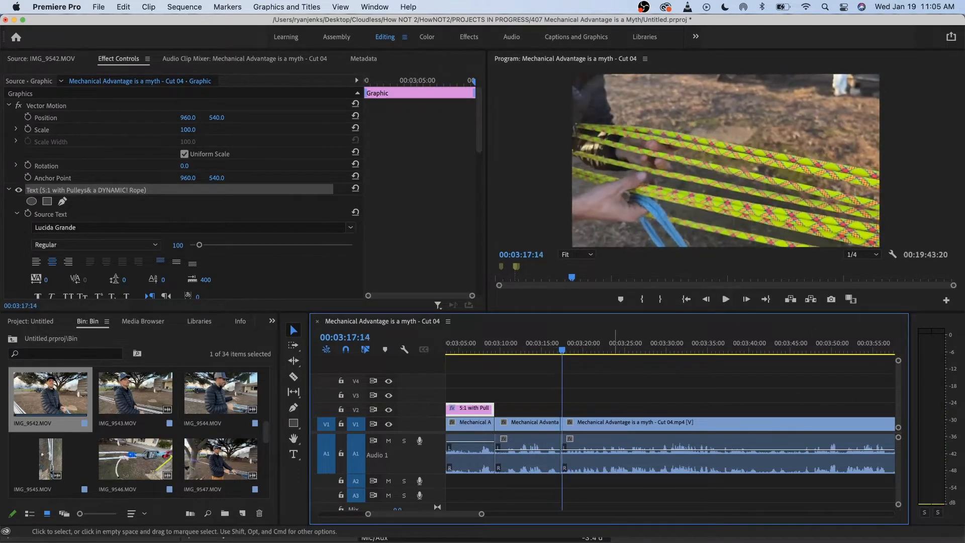
pyautogui.click(541, 450)
pyautogui.moveTo(541, 447); pyautogui.dragTo(541, 447)
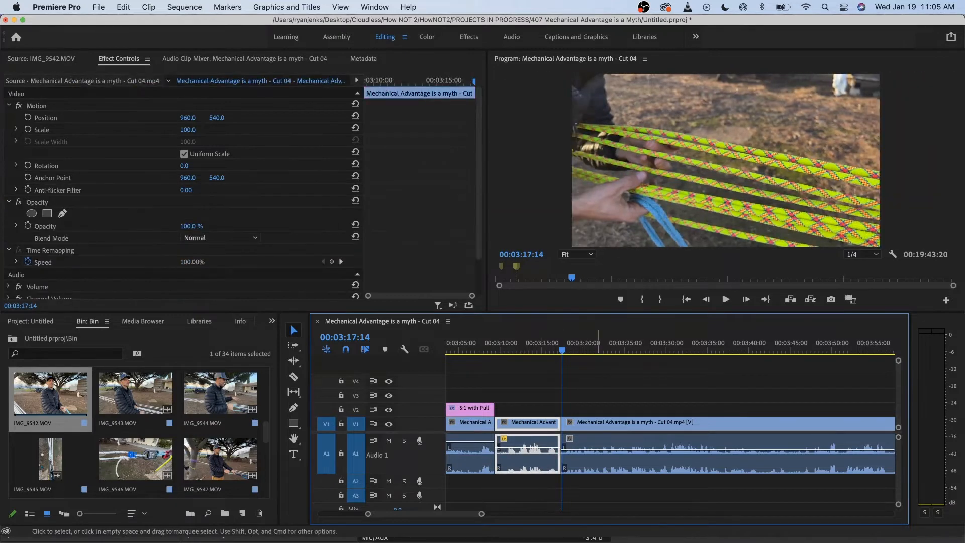
# - Play the footage from the rope close-up at 00:03:17:14 to about 00:03:40:08 to look for unneeded material
pyautogui.scroll(-2, 589, 433)
pyautogui.hscroll(2, 589, 432)
pyautogui.press('space')
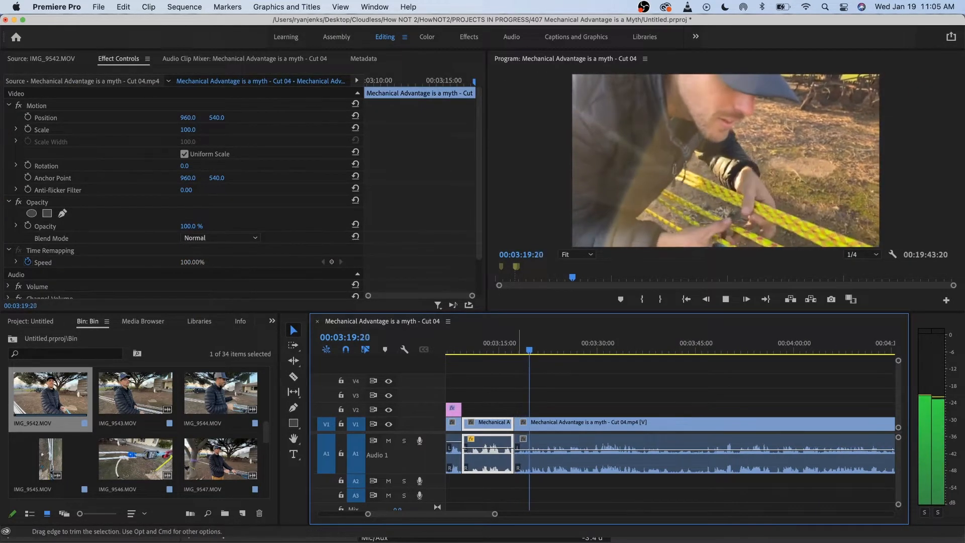
pyautogui.scroll(4, 516, 437)
pyautogui.click(506, 342)
pyautogui.press('space')
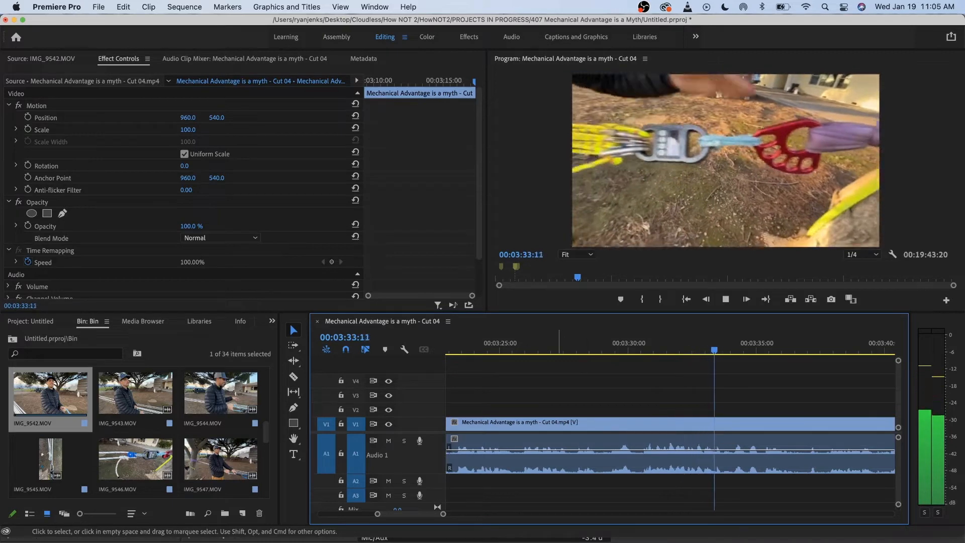
pyautogui.press('=')
pyautogui.press('-')
pyautogui.press('-')
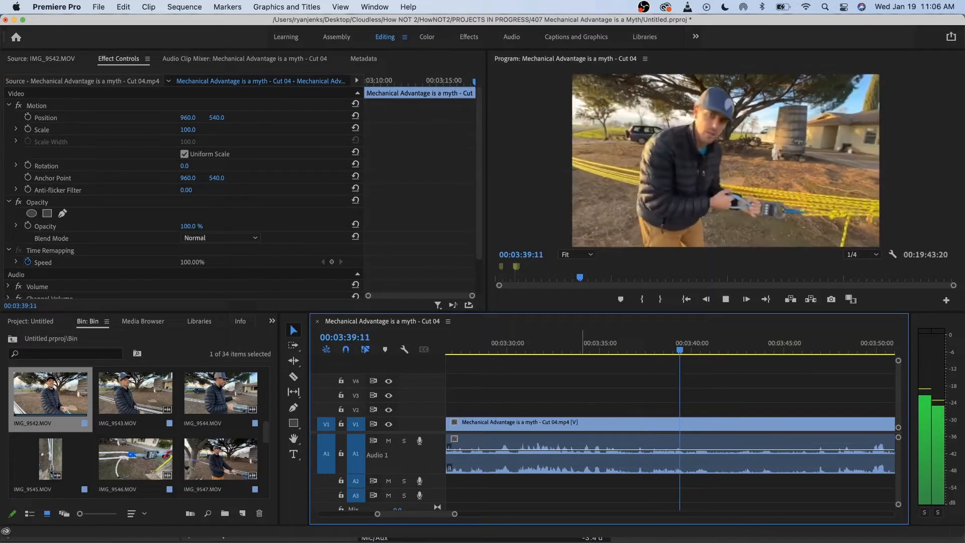
pyautogui.press('space')
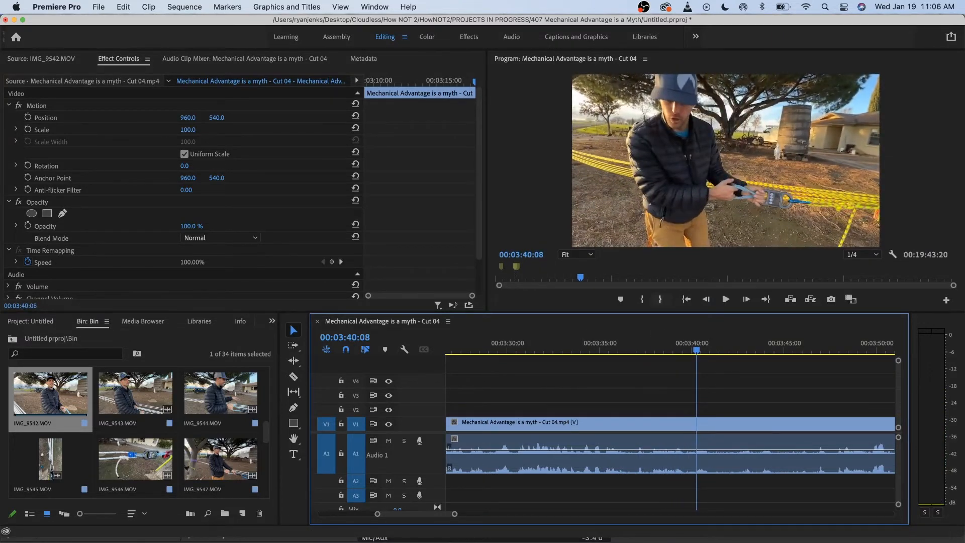
# - Replay the section around 00:03:35 and split the clip at 00:03:36:16
pyautogui.moveTo(603, 342); pyautogui.dragTo(582, 343)
pyautogui.press('Left')
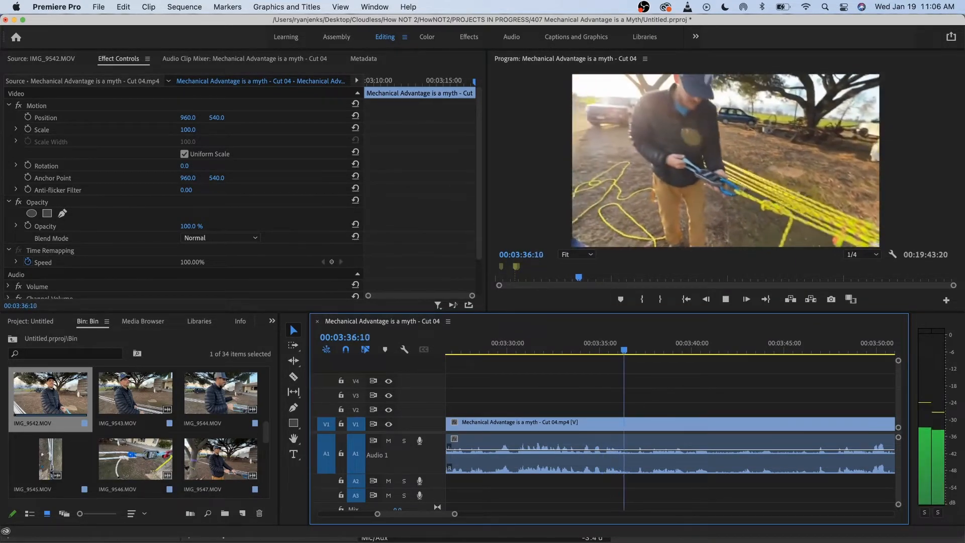
pyautogui.press('space')
pyautogui.press('Left')
pyautogui.press('Left')
pyautogui.press('super+k')
pyautogui.hscroll(3, 670, 427)
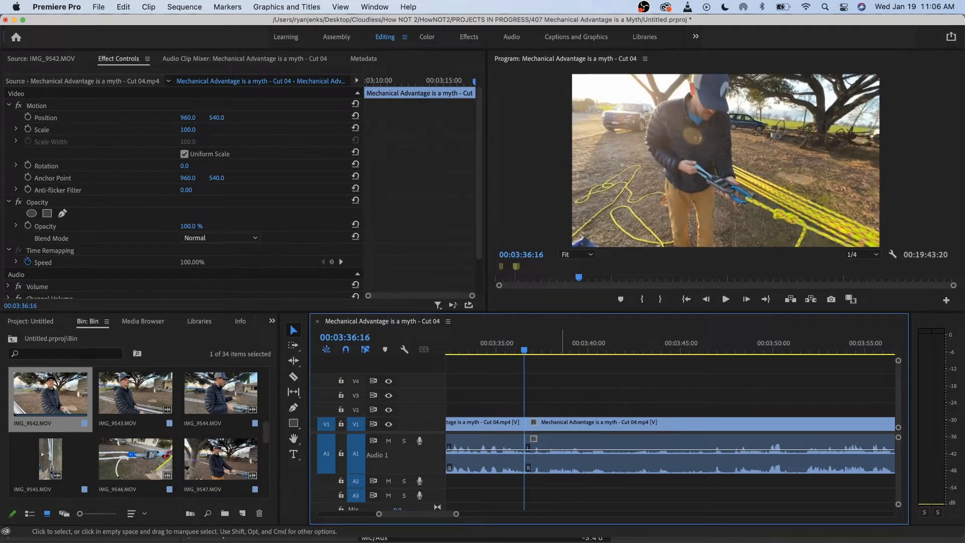
# - Play on to the start of the rope pull and split the clip at 00:03:46:00
pyautogui.press('space')
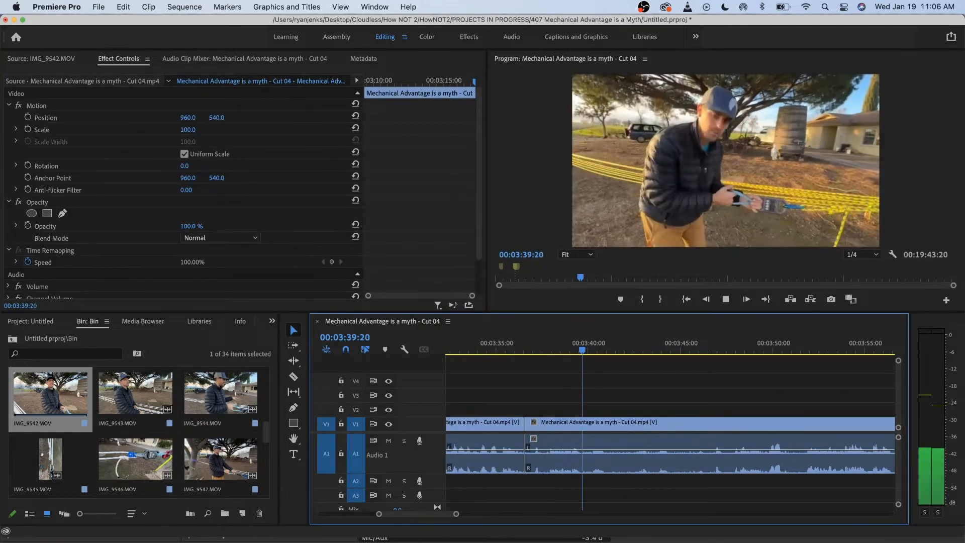
pyautogui.moveTo(543, 342); pyautogui.dragTo(620, 343)
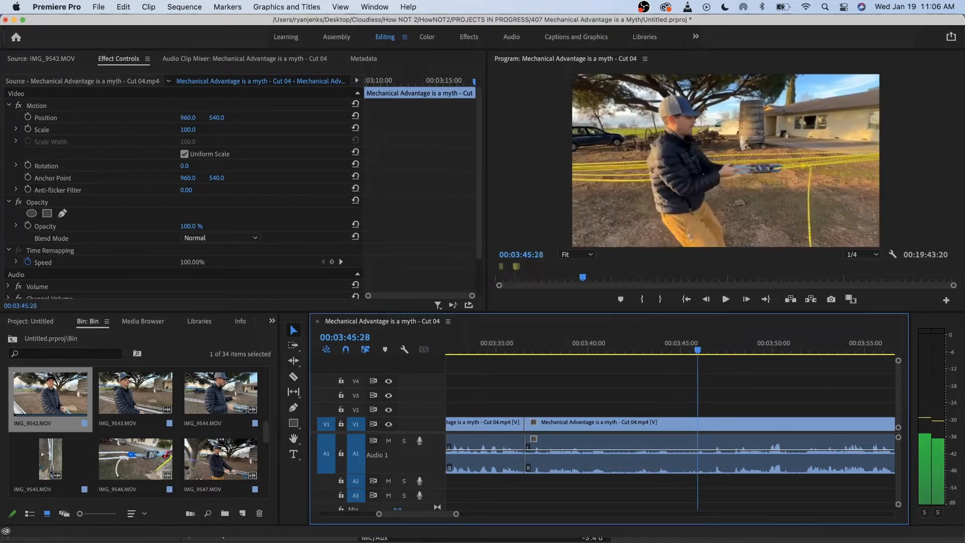
pyautogui.press('space')
pyautogui.click(724, 423)
pyautogui.press('super+k')
# - Split the pulling shot at 00:03:50:23, ripple delete the part from 00:03:36:16 to 00:03:46:00, and play on past the new cut
pyautogui.press('space')
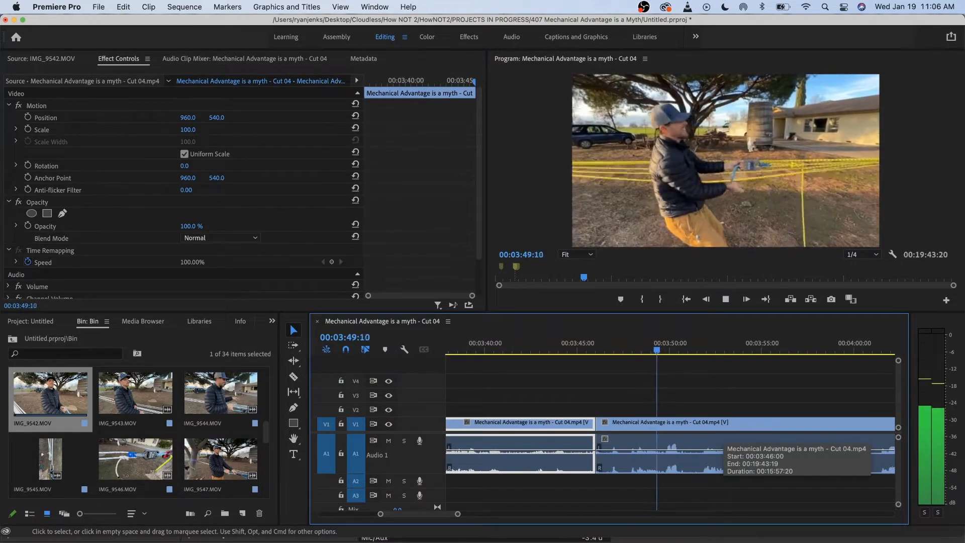
pyautogui.press('space')
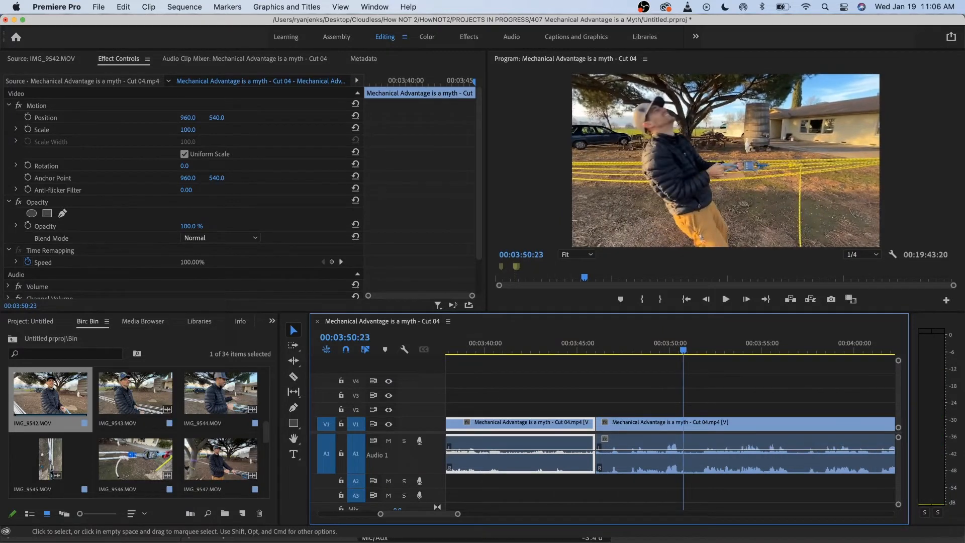
pyautogui.press('super+k')
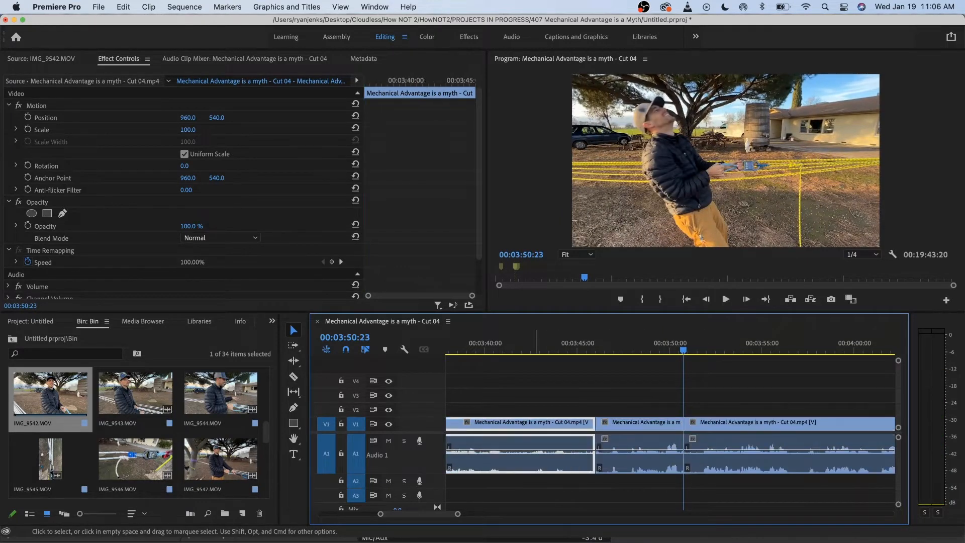
pyautogui.hotkey('shift', 'Delete')
pyautogui.click(599, 342)
pyautogui.press('space')
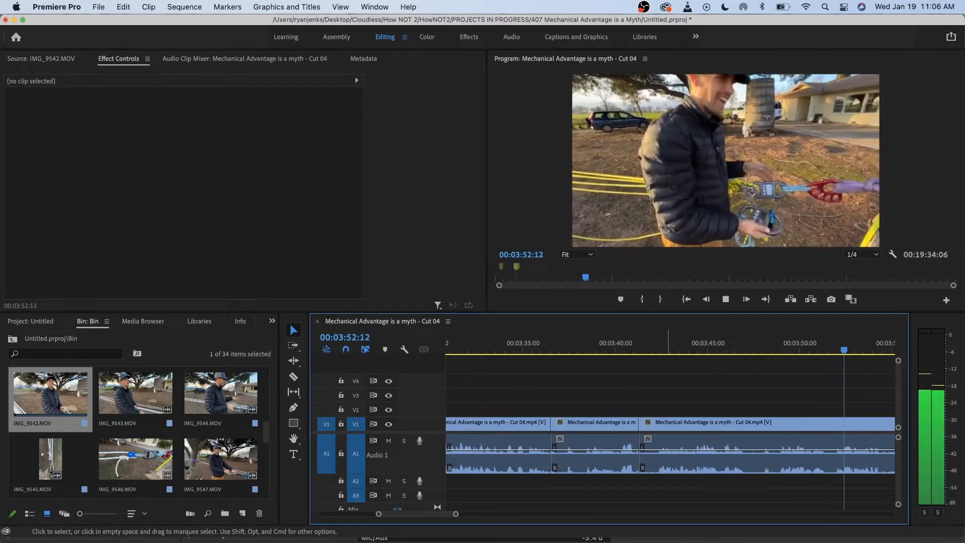
# - Replay the force-reading shot between about 00:03:42:10 and 00:03:46:11 to look for unneeded material
pyautogui.press('space')
pyautogui.hscroll(3, 669, 427)
pyautogui.moveTo(674, 343); pyautogui.dragTo(570, 343)
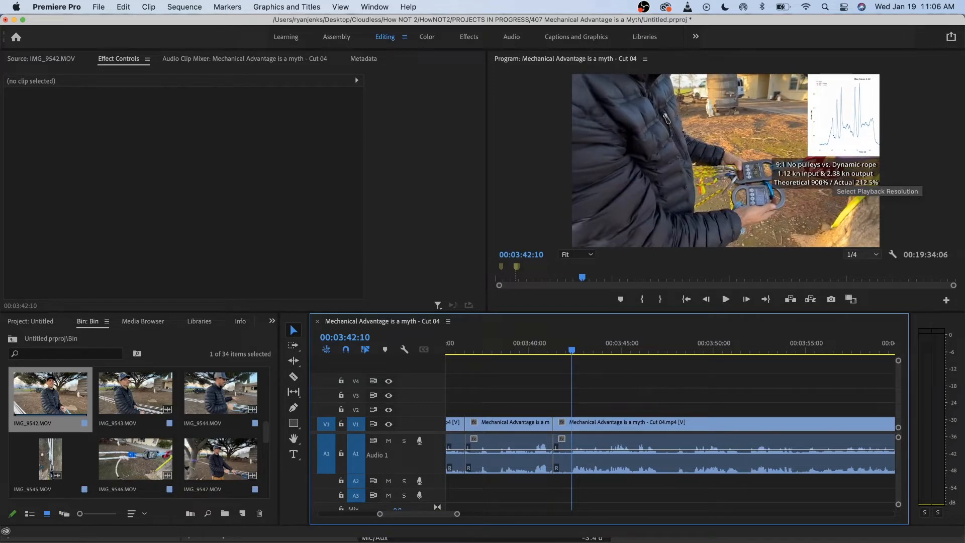
pyautogui.press('space')
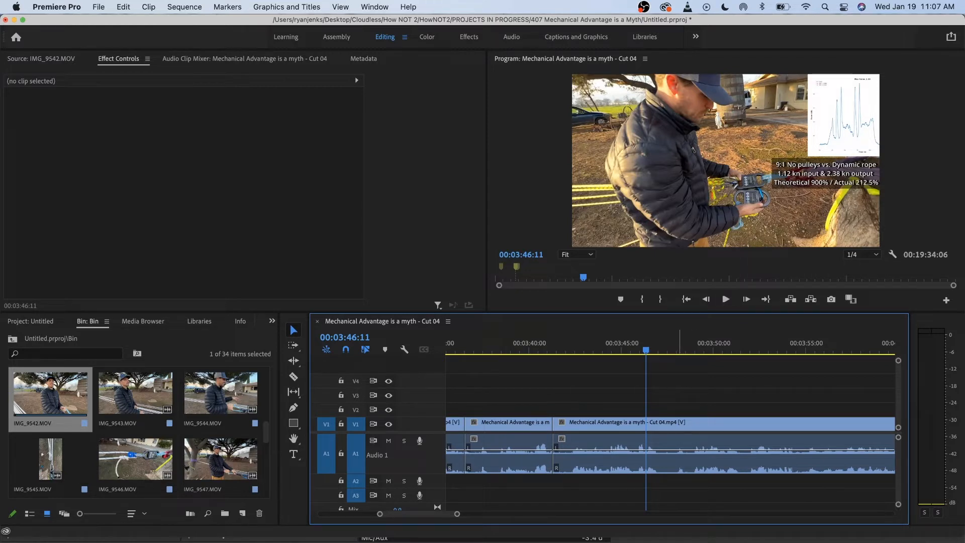
pyautogui.press('space')
pyautogui.press('space')
pyautogui.moveTo(683, 349); pyautogui.dragTo(553, 349)
pyautogui.press('space')
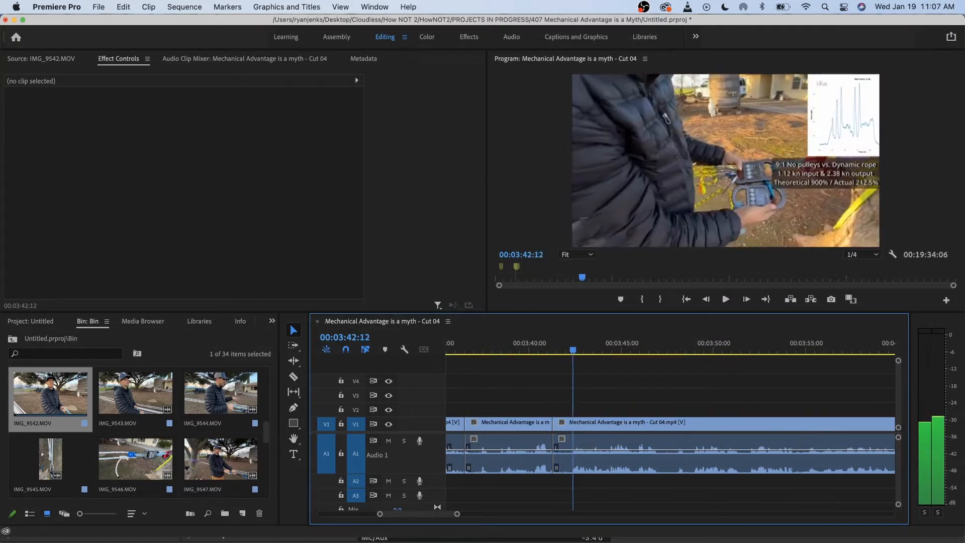
# - Split the force-reading shot at 00:03:42:07 and ripple delete the short part between the preceding cut and that point
pyautogui.press('space')
pyautogui.press('Left')
pyautogui.press('Left')
pyautogui.press('Left')
pyautogui.press('Left')
pyautogui.press('Right')
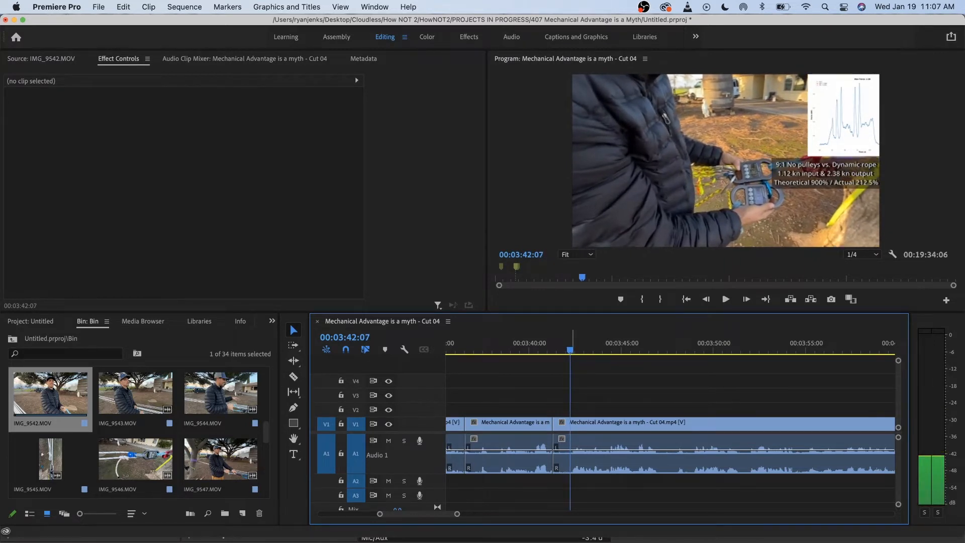
pyautogui.click(589, 435)
pyautogui.press('super+k')
pyautogui.hotkey('shift', 'Delete')
# - Play from 00:03:37:07, raise the audio volume of the quiet clips around 00:03:40, and play on to about 00:03:52:07
pyautogui.click(478, 344)
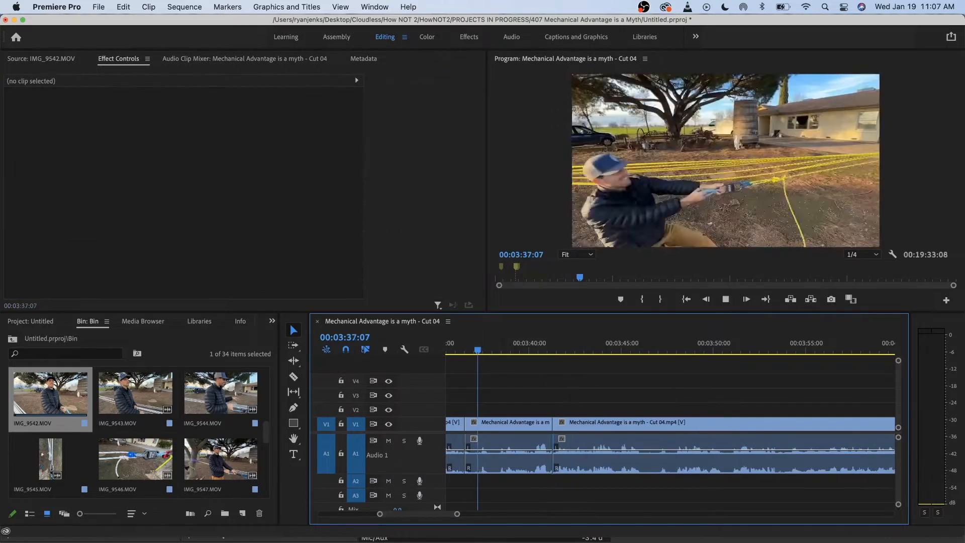
pyautogui.press('space')
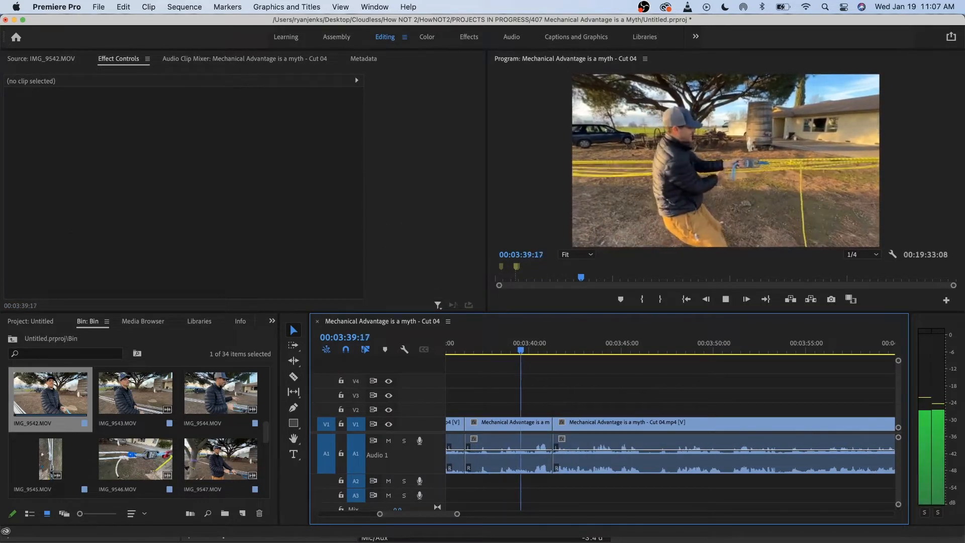
pyautogui.press('space')
pyautogui.moveTo(523, 449); pyautogui.dragTo(570, 444)
pyautogui.press('space')
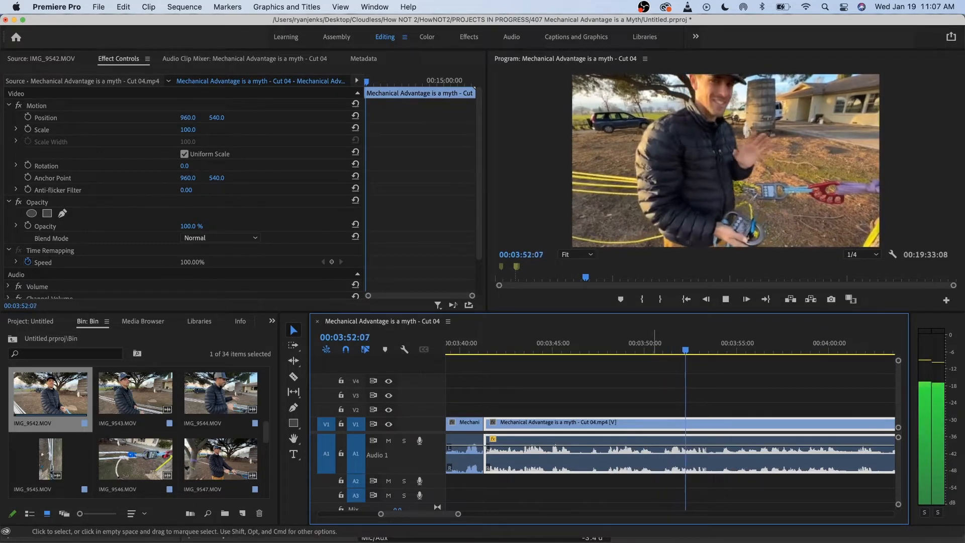
# - Replay the passage around 00:03:52:07 and split the clip at 00:03:52:26
pyautogui.click(687, 342)
pyautogui.press('space')
pyautogui.press('space')
pyautogui.press('space')
pyautogui.press('space')
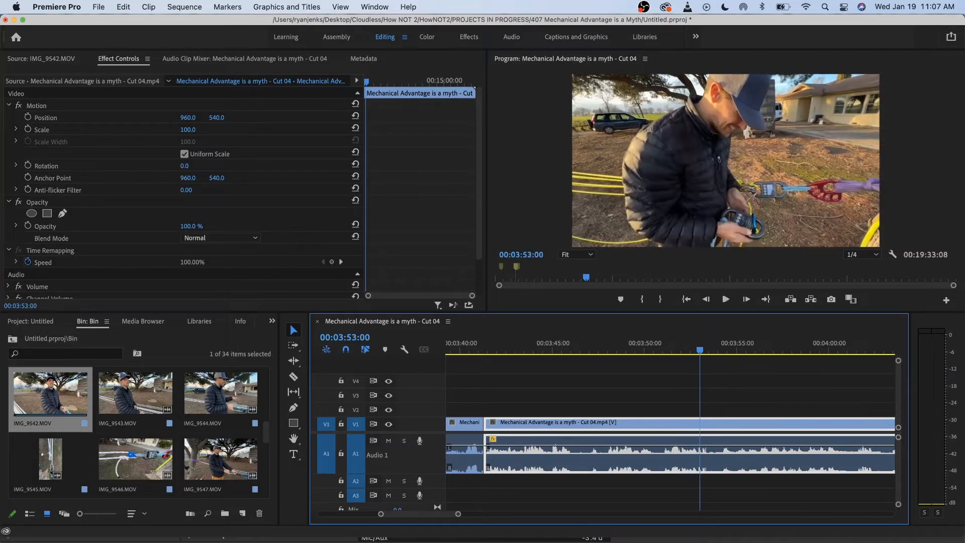
pyautogui.press('Left')
pyautogui.press('Left')
pyautogui.press('super+k')
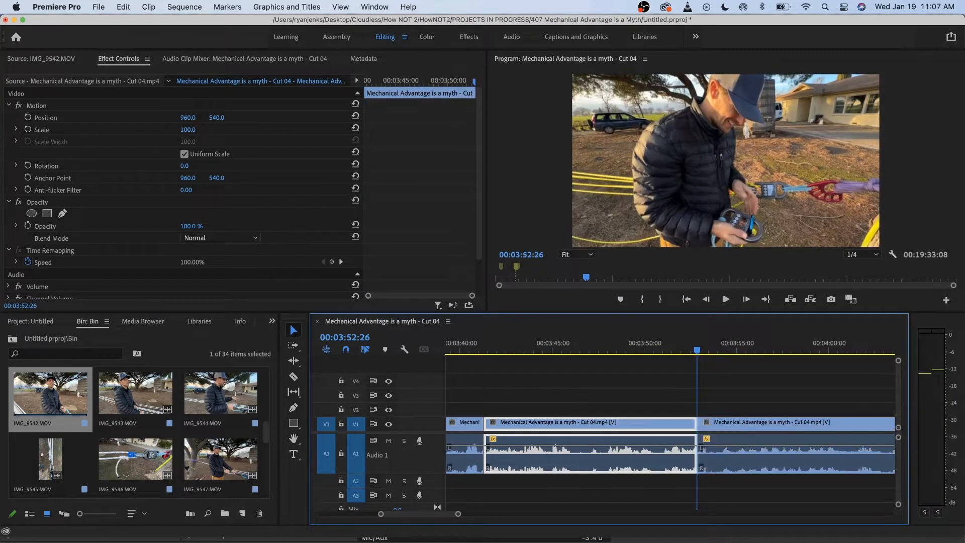
# - Replay the force-reading shot from its beginning and split the clip at 00:03:46:04
pyautogui.moveTo(696, 349); pyautogui.dragTo(513, 349)
pyautogui.press('space')
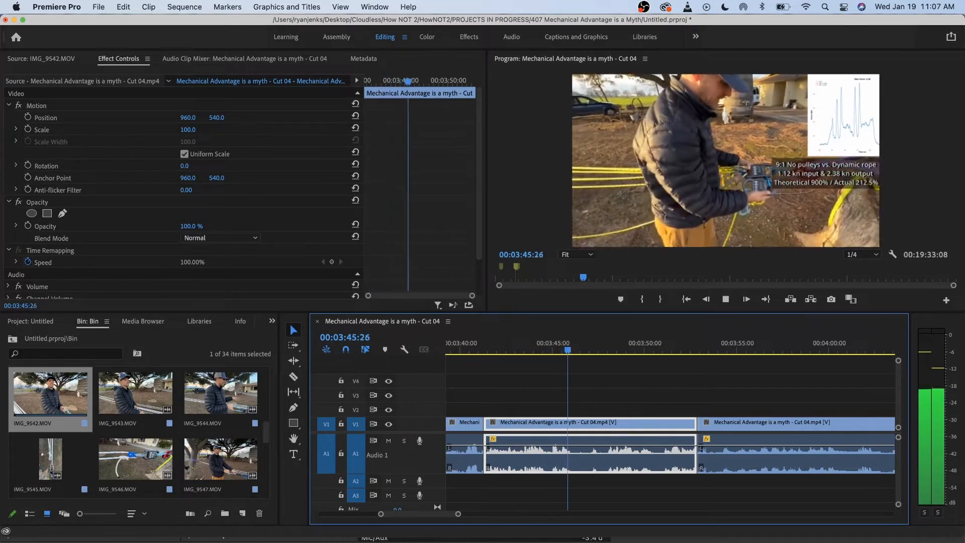
pyautogui.press('space')
pyautogui.press('super+k')
pyautogui.press('space')
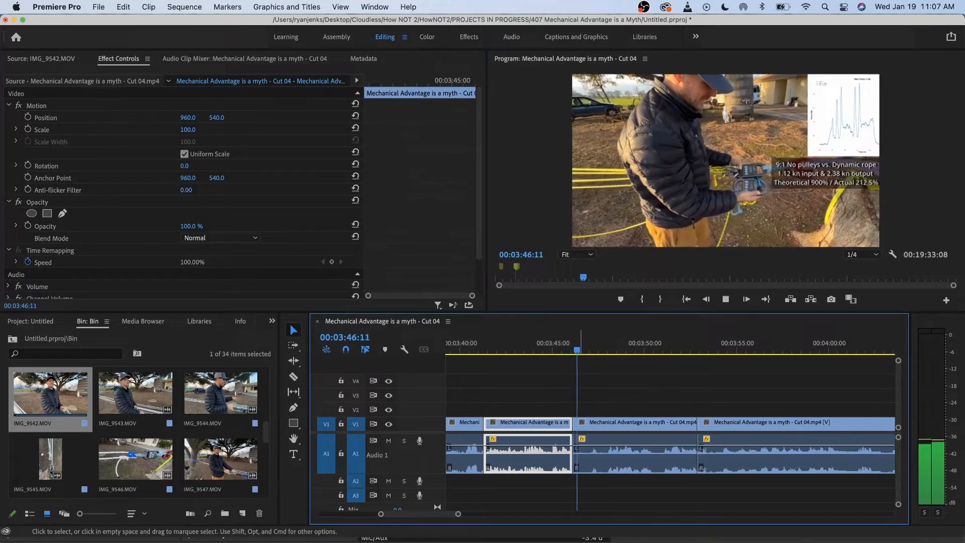
# - Split the clip at 00:03:47:29, ripple delete the part from 00:03:46:04 to there, and play back across the new cut
pyautogui.press('space')
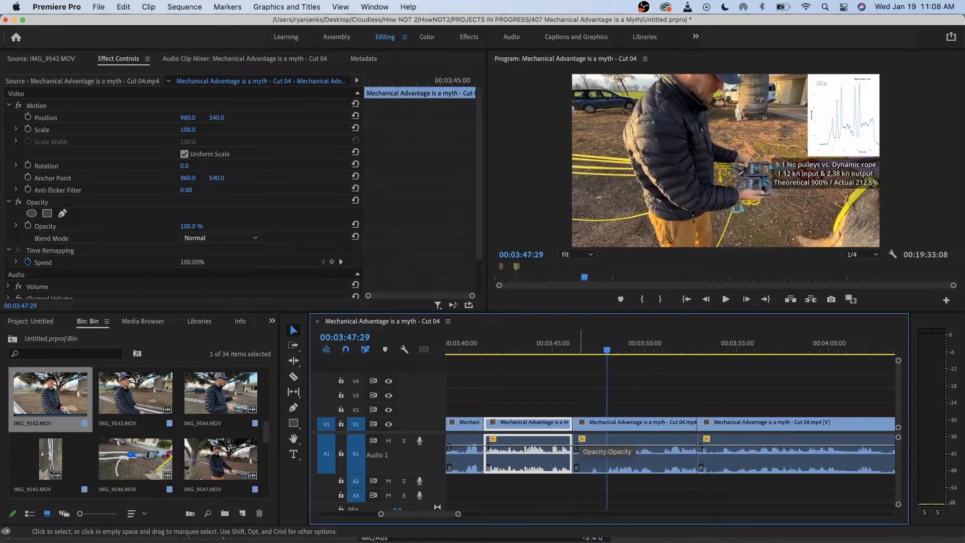
pyautogui.click(595, 452)
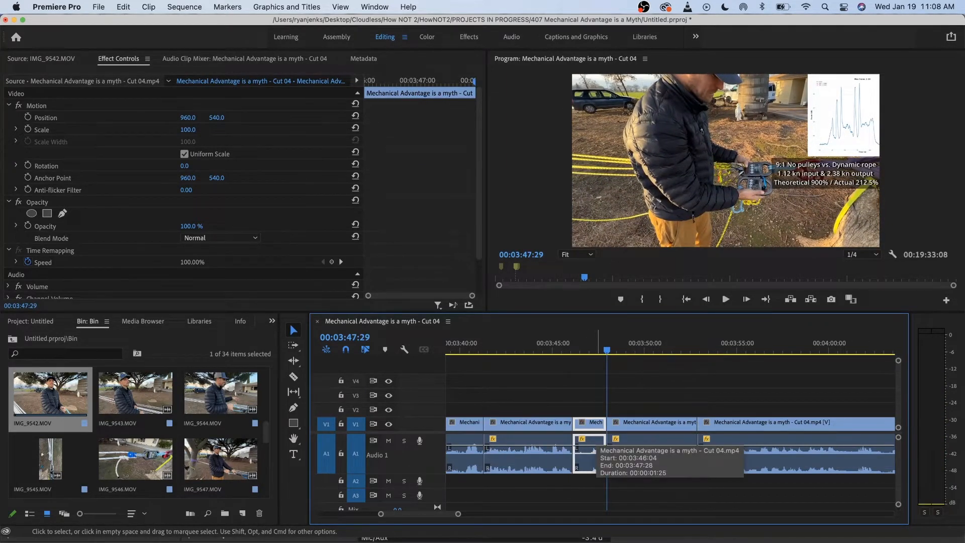
pyautogui.hotkey('alt', 'BackSpace')
pyautogui.press('space')
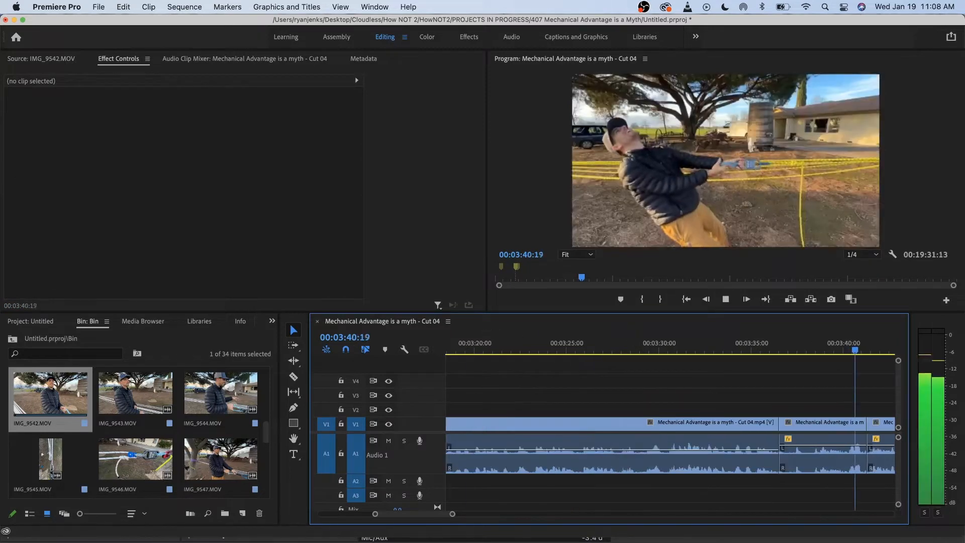
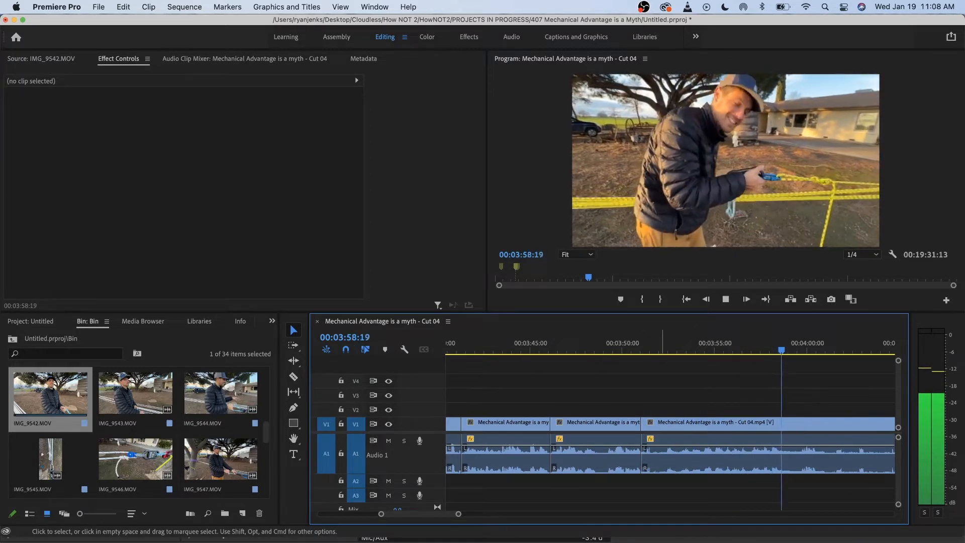
# - Replay the passage around 00:03:56:09 and ripple delete the part from 00:03:51:01 to about 00:03:55:07
pyautogui.click(745, 343)
pyautogui.press('space')
pyautogui.click(738, 343)
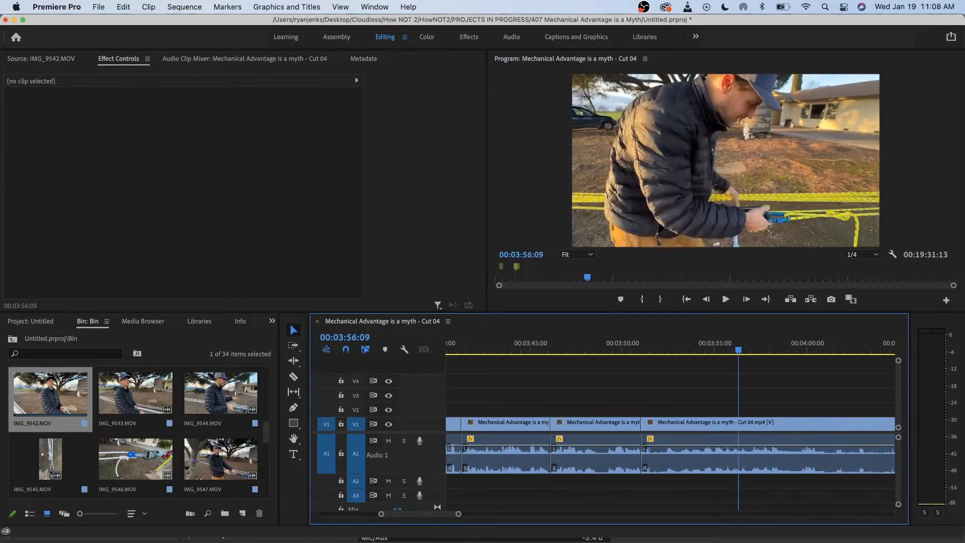
pyautogui.press('space')
pyautogui.click(718, 343)
pyautogui.press('space')
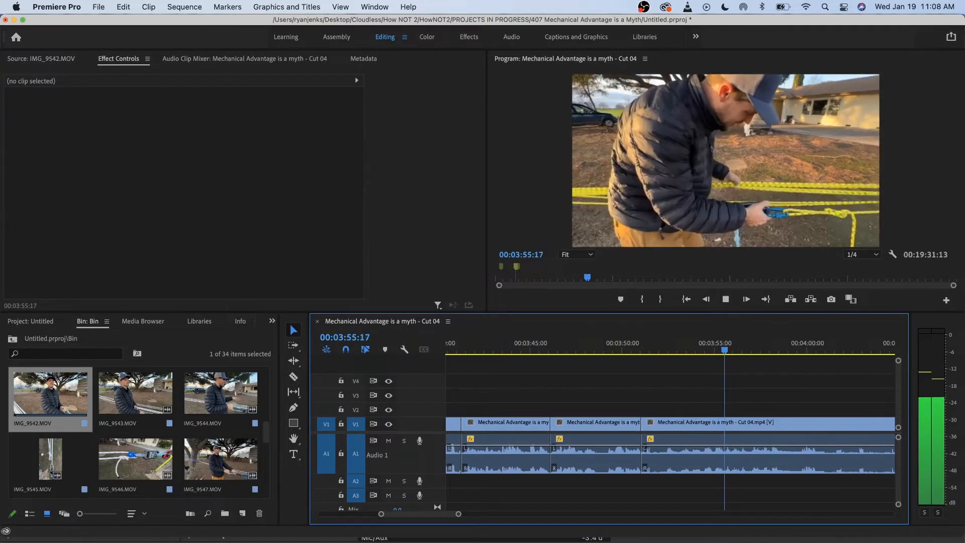
pyautogui.press('space')
pyautogui.click(695, 436)
pyautogui.hotkey('shift', 'Delete')
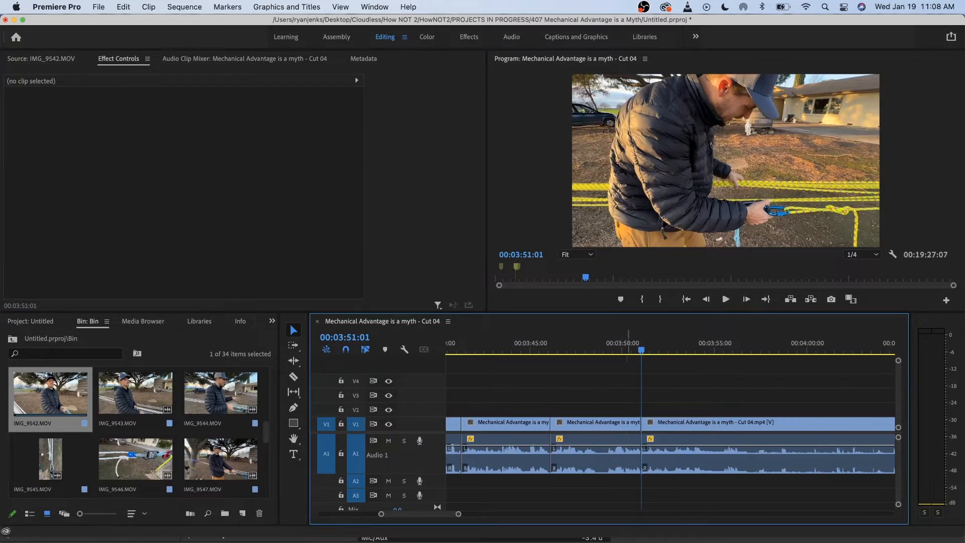
# - Review the footage after the new cut, split the clip at 00:03:54:16, and play on to about 00:04:10:18
pyautogui.press('j')
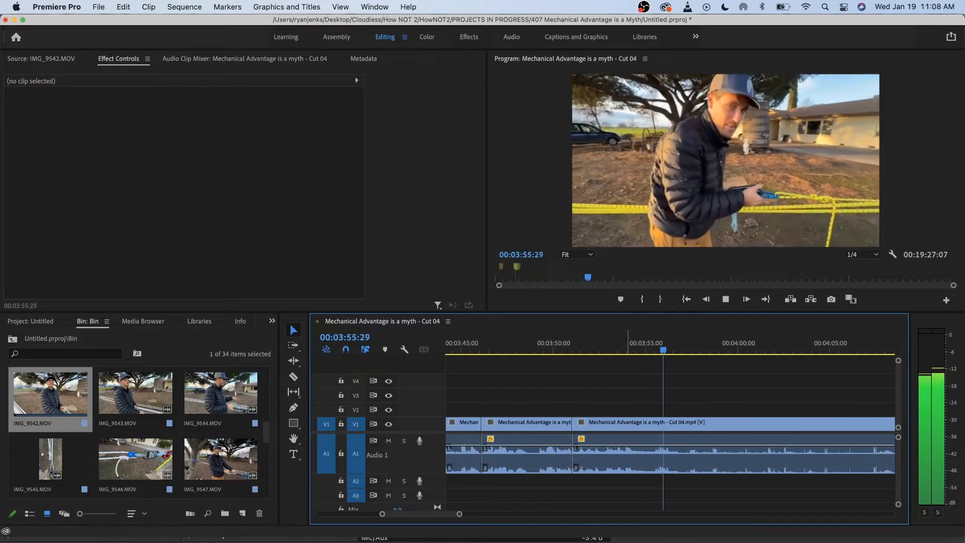
pyautogui.click(627, 342)
pyautogui.press('space')
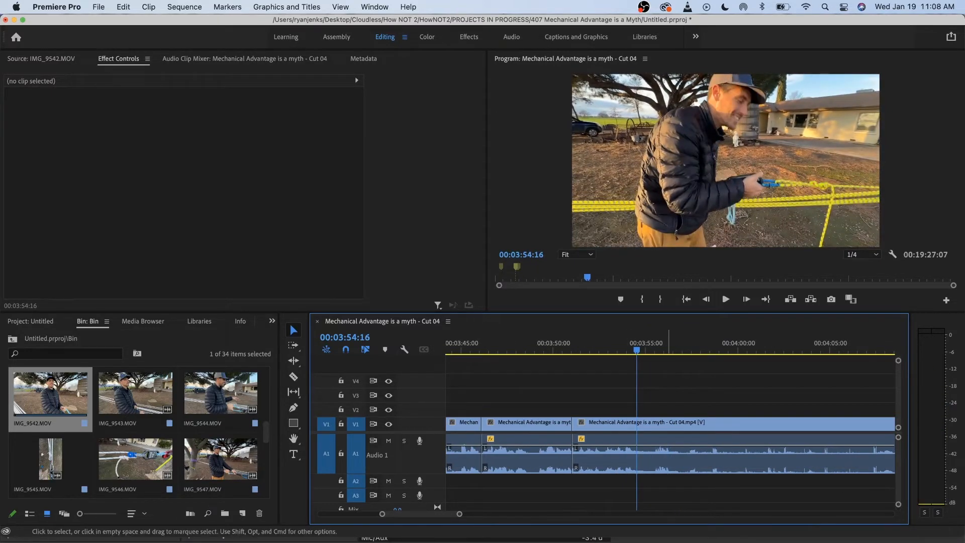
pyautogui.press('d')
pyautogui.press('super+k')
pyautogui.hscroll(3, 666, 443)
pyautogui.press('space')
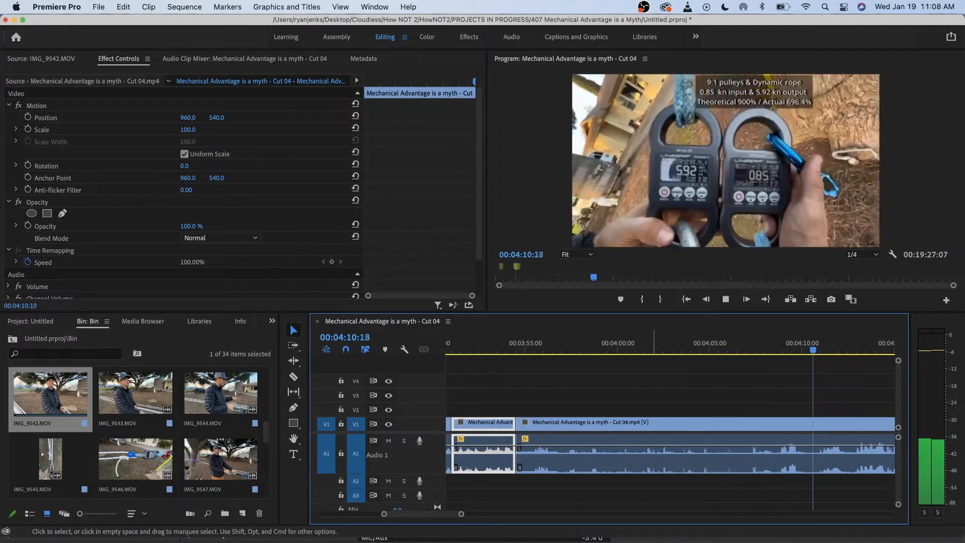
# - Go back to 00:03:54:14, replay the passage, and split the clip at 00:03:56:29 where the pulley close-up begins
pyautogui.press('space')
pyautogui.hscroll(-2, 589, 394)
pyautogui.click(574, 394)
pyautogui.moveTo(573, 343); pyautogui.dragTo(537, 343)
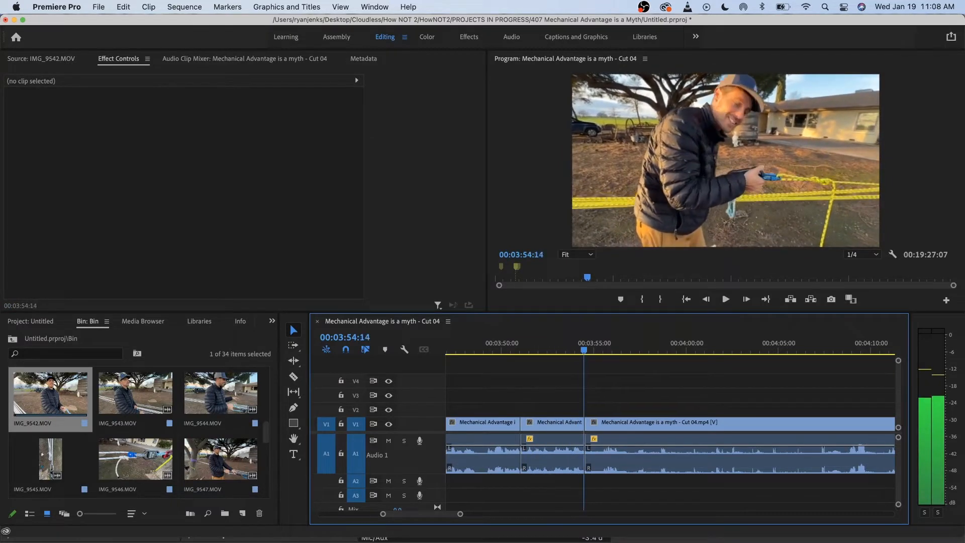
pyautogui.press('space')
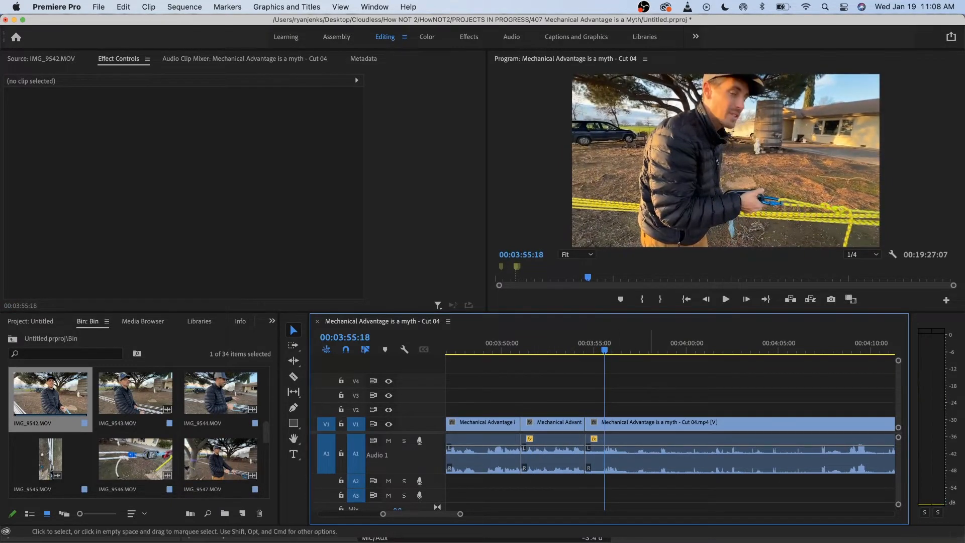
pyautogui.moveTo(634, 342); pyautogui.dragTo(703, 342)
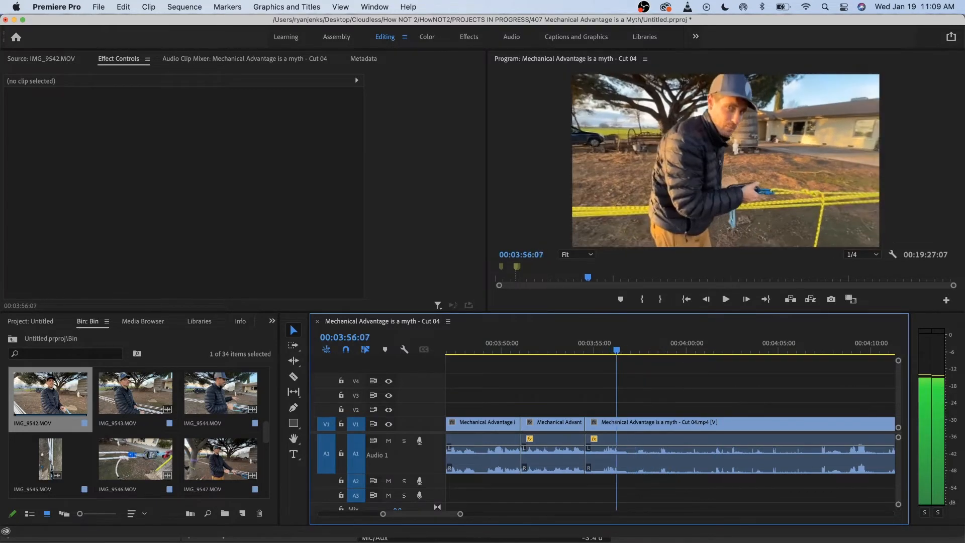
pyautogui.moveTo(620, 342); pyautogui.dragTo(627, 343)
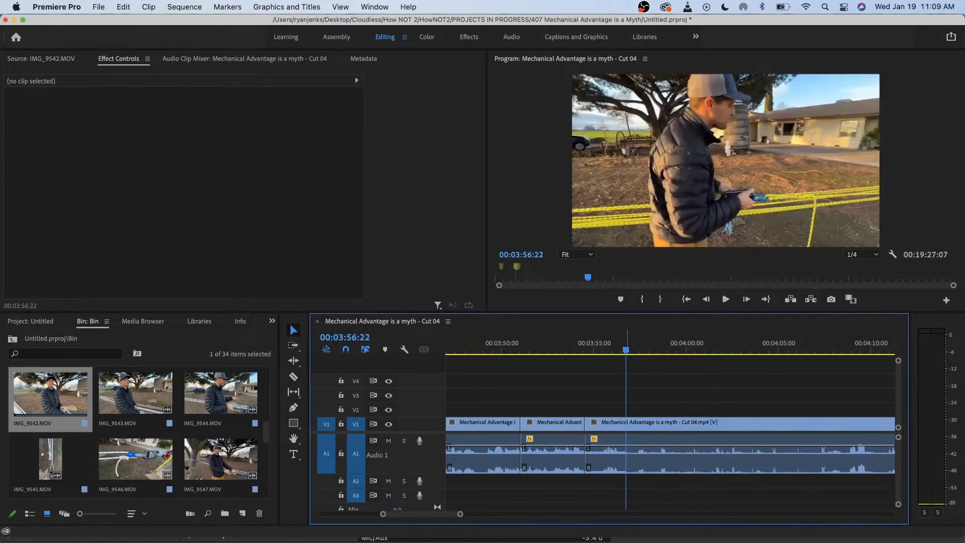
pyautogui.press('l')
pyautogui.press('k')
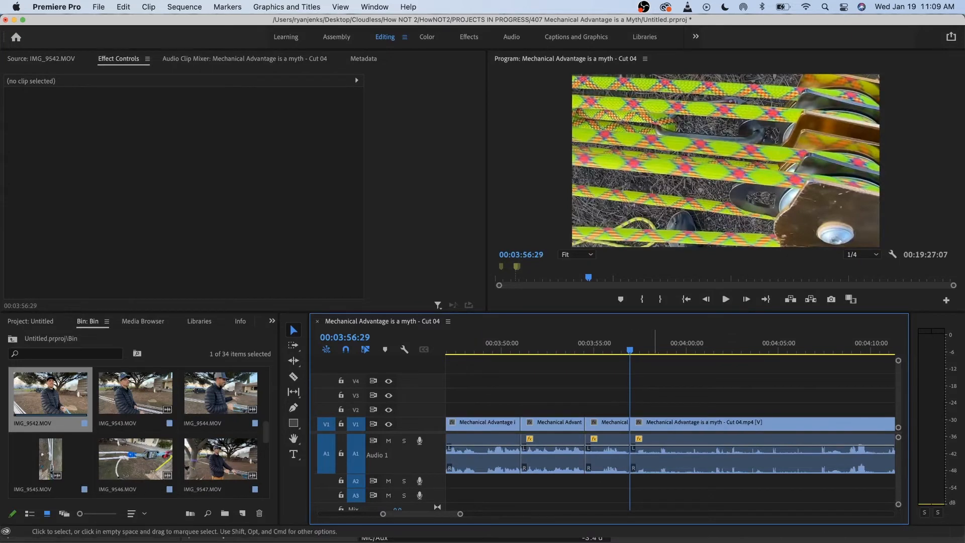
# - Play through the pulley close-up and split the clip at its end, at 00:04:02:15
pyautogui.press('l')
pyautogui.press('l')
pyautogui.press('l')
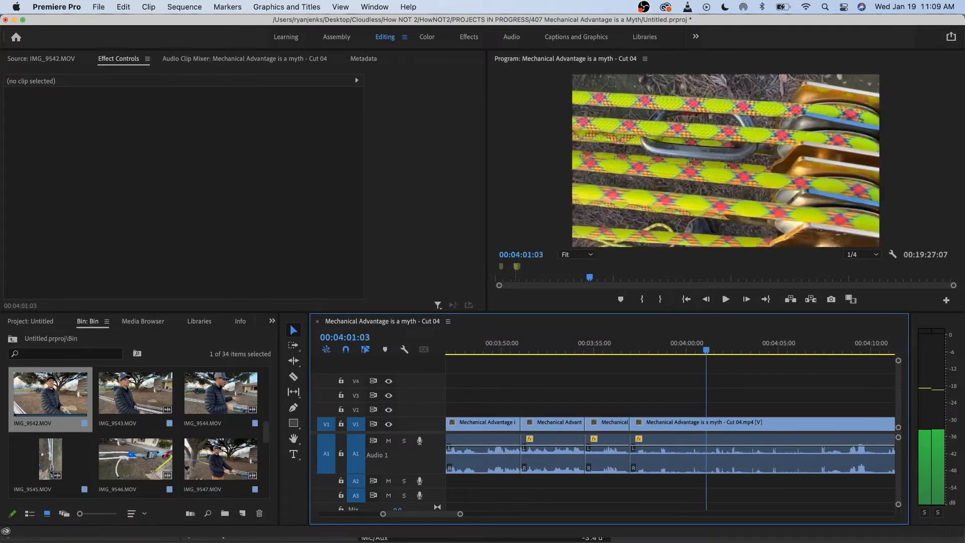
pyautogui.press('j')
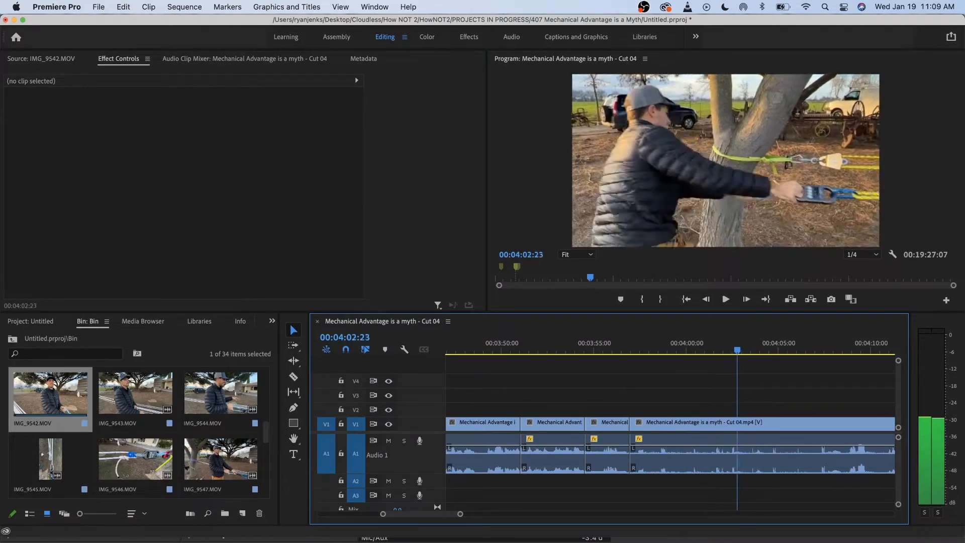
pyautogui.press('k')
pyautogui.click(708, 435)
pyautogui.press('super+k')
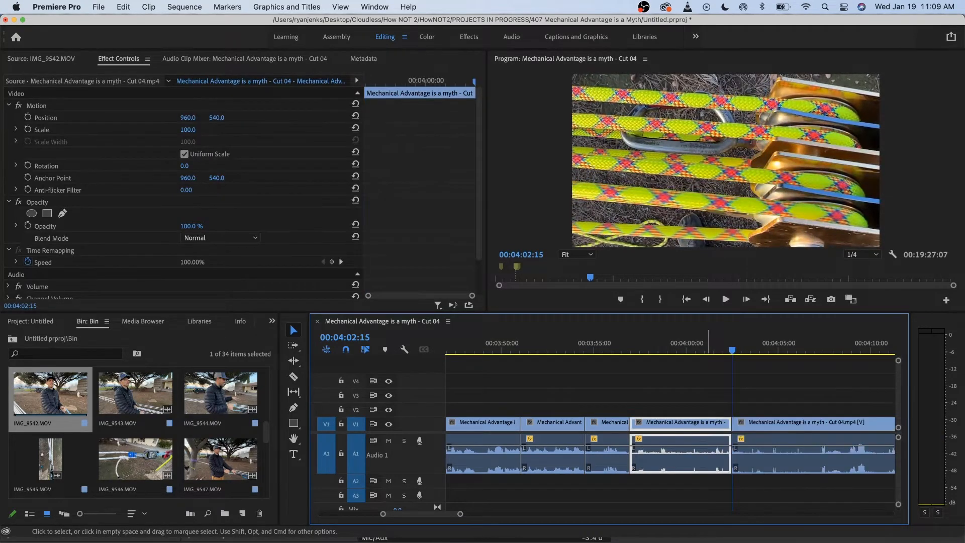
# - Unlink the pulley close-up's video from its audio and add a marker to the close-up at 00:03:59:10
pyautogui.rightClick(704, 426)
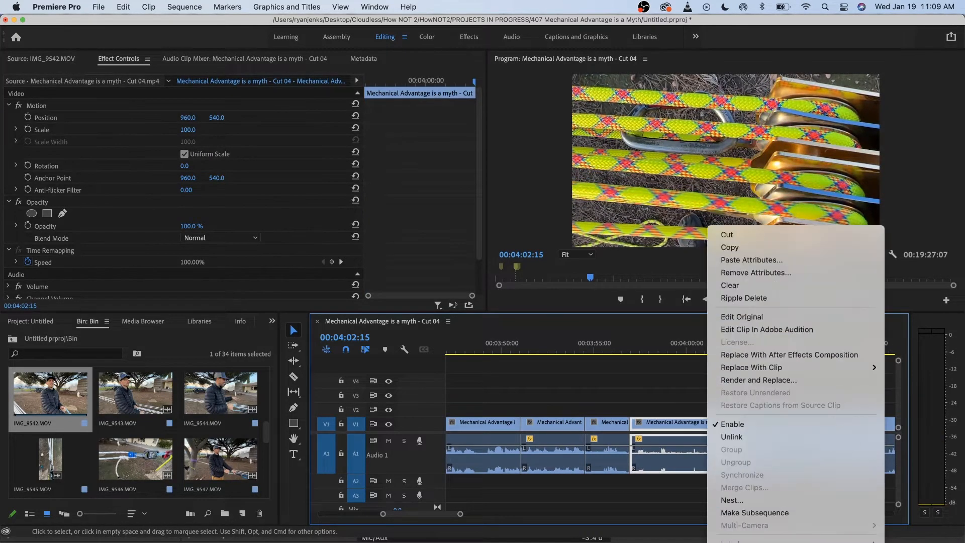
pyautogui.click(732, 436)
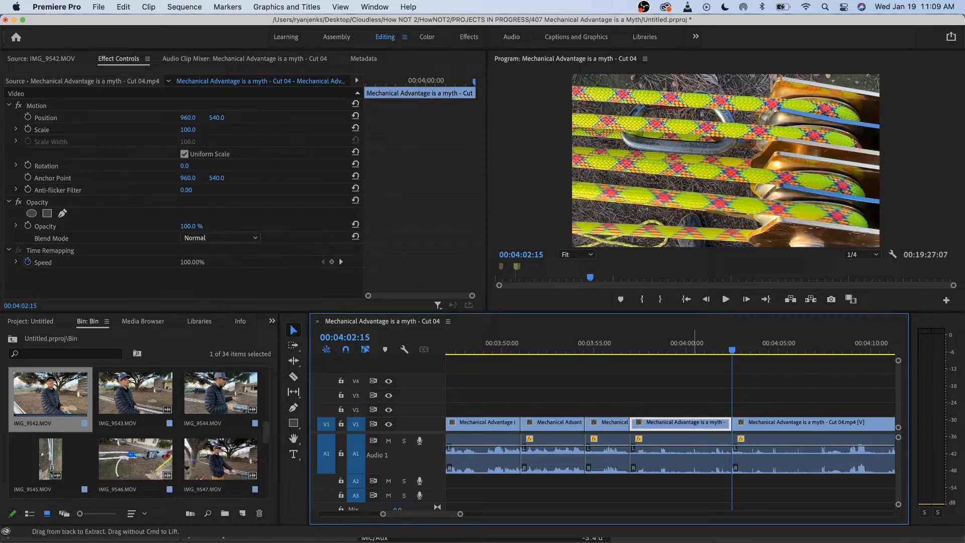
pyautogui.scroll(-1, 498, 402)
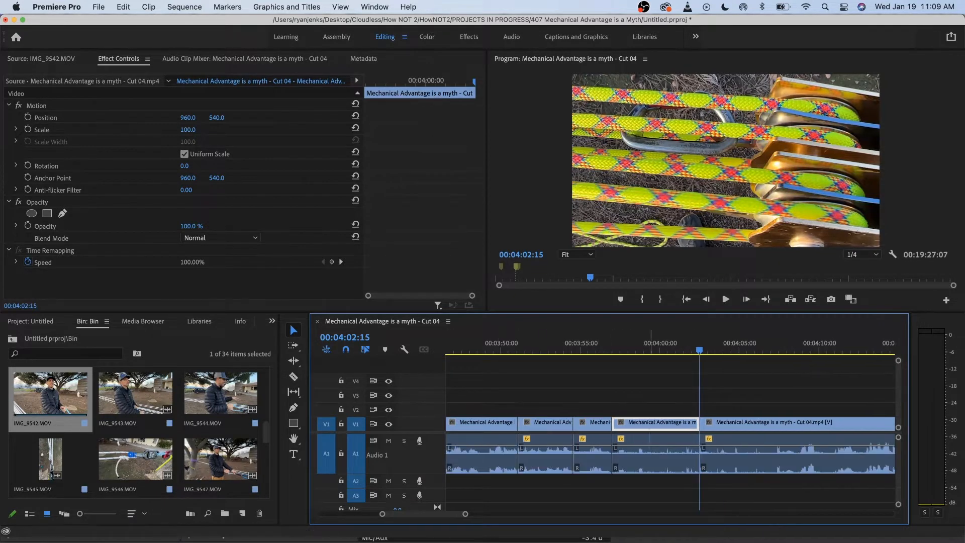
pyautogui.click(649, 343)
pyautogui.click(663, 395)
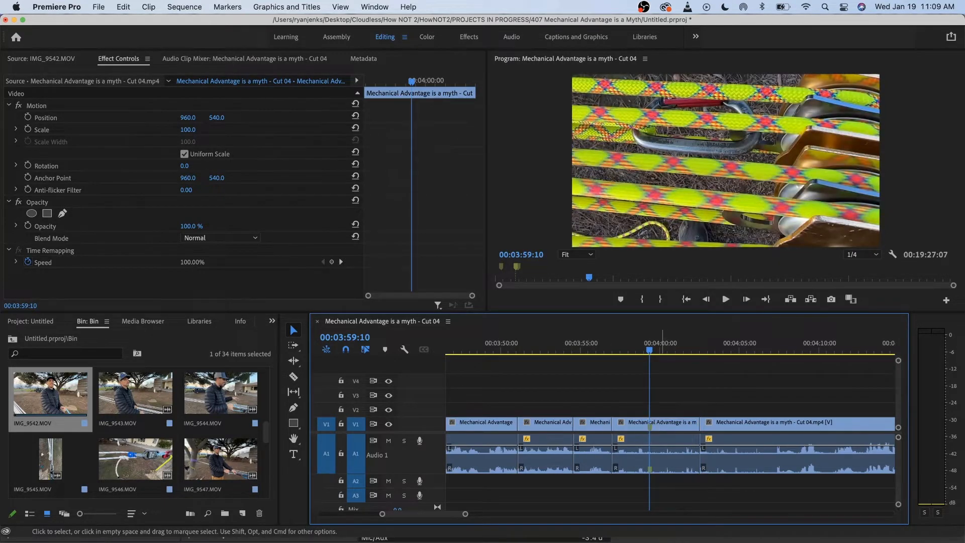
pyautogui.click(657, 343)
# - Paste a video-only copy of the pulley close-up on track V2 at 00:00:58:26 and play the passage leading up to it
pyautogui.scroll(-5, 652, 402)
pyautogui.hscroll(-6, 651, 402)
pyautogui.scroll(-3, 651, 402)
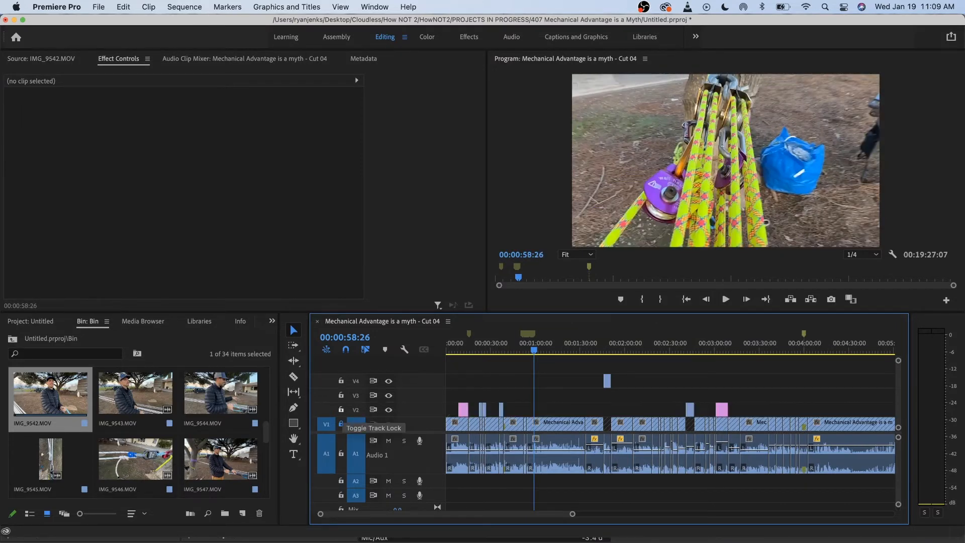
pyautogui.press('super+v')
pyautogui.click(341, 424)
pyautogui.scroll(5, 502, 422)
pyautogui.moveTo(628, 347); pyautogui.dragTo(596, 347)
pyautogui.press('space')
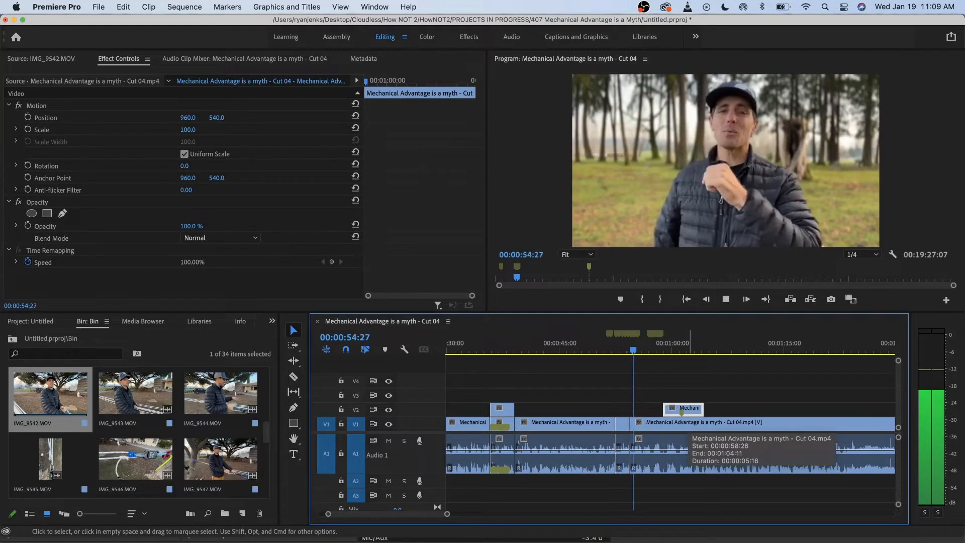
# - Replay the talk from 00:00:52:03 and move the V2 pulley close-up earlier, aligning its start with the V1 cut just after 00:00:52
pyautogui.click(612, 347)
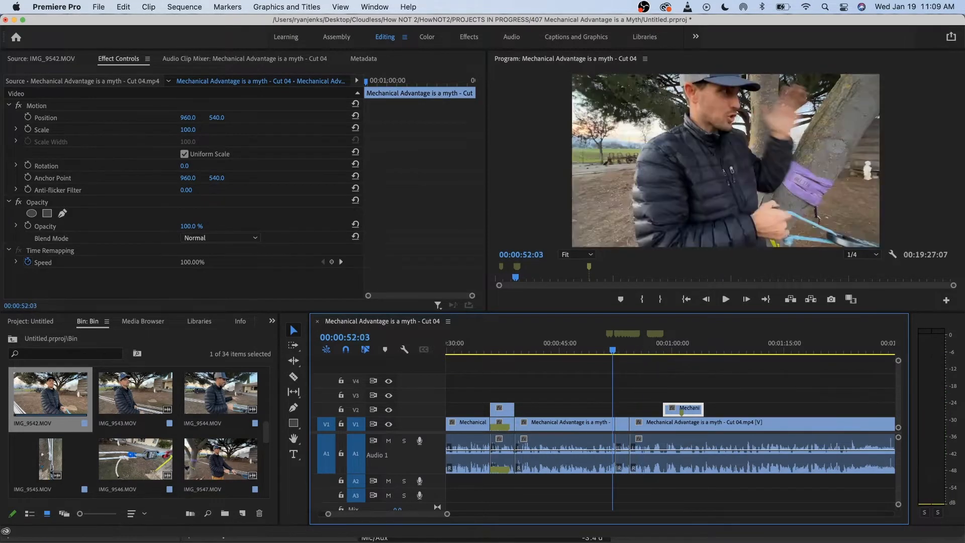
pyautogui.press('space')
pyautogui.press('space')
pyautogui.moveTo(692, 409); pyautogui.dragTo(642, 409)
pyautogui.scroll(3, 643, 409)
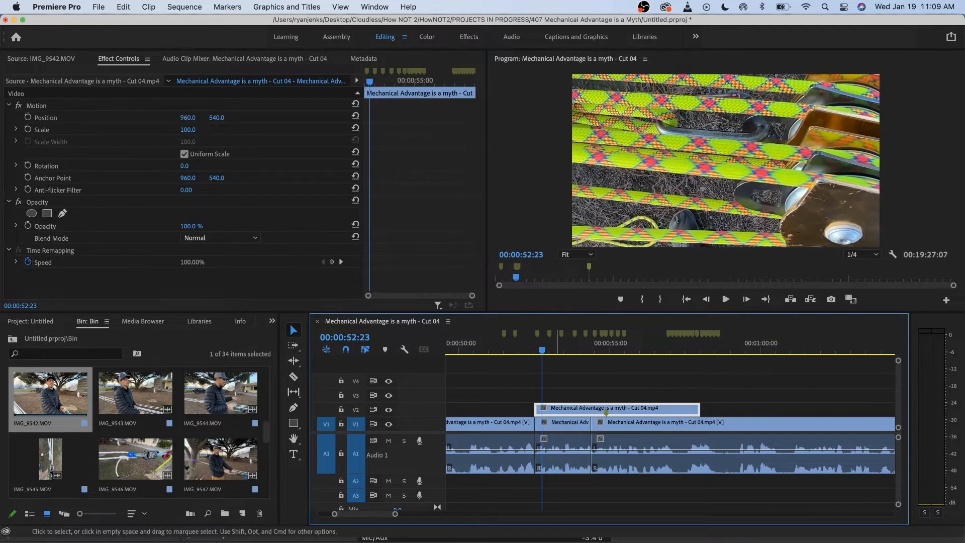
pyautogui.moveTo(558, 409); pyautogui.dragTo(559, 409)
# - Play the passage from 00:00:50:27 and trim the end of the V2 pulley close-up back to 00:00:56:06
pyautogui.click(486, 343)
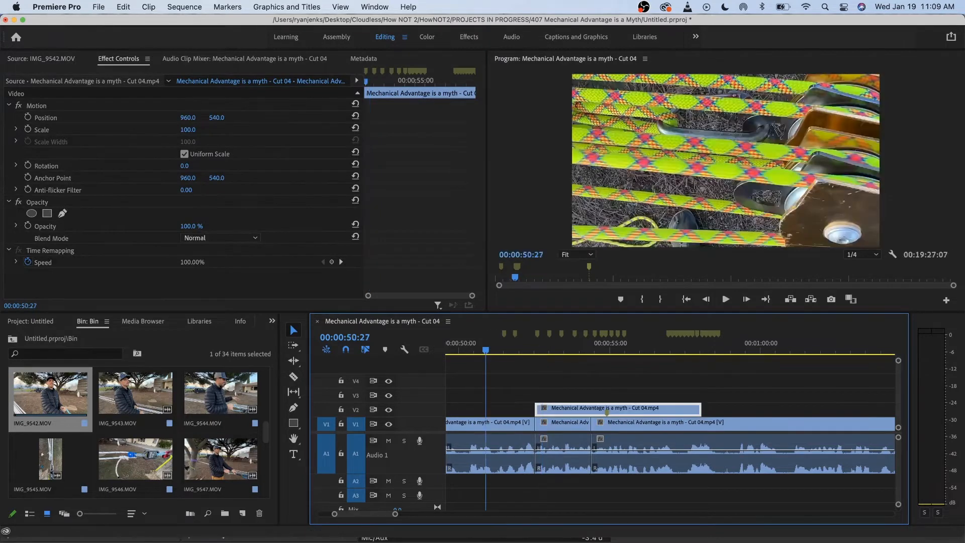
pyautogui.press('space')
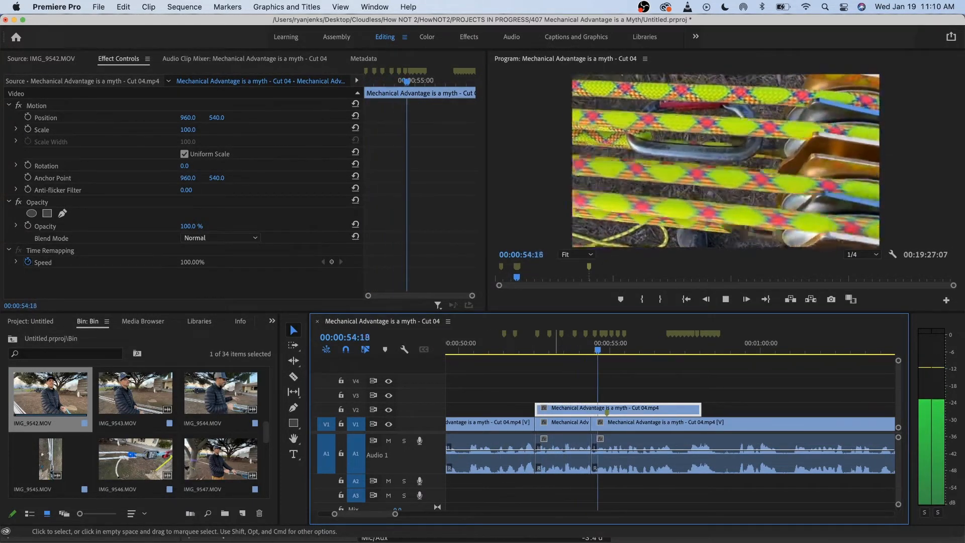
pyautogui.press('space')
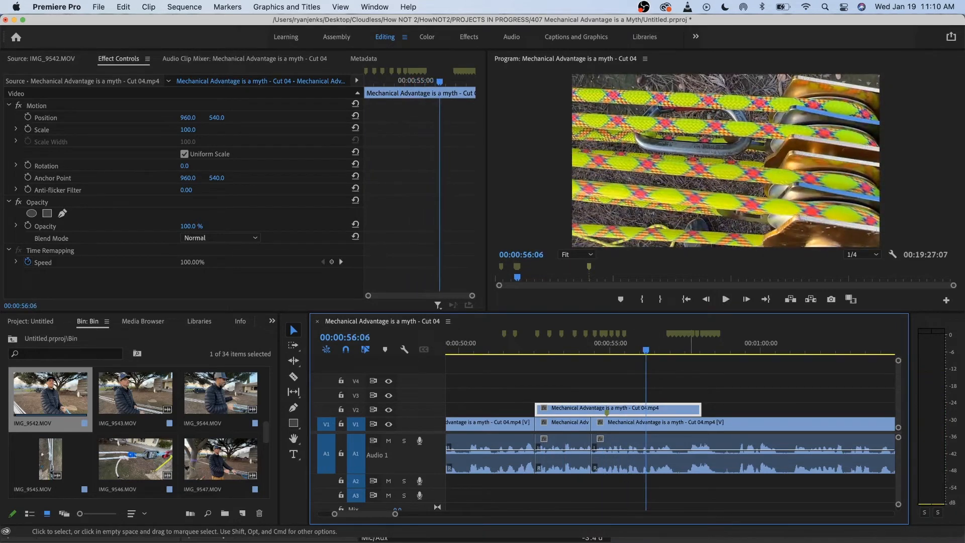
pyautogui.moveTo(700, 408); pyautogui.dragTo(643, 408)
pyautogui.press('space')
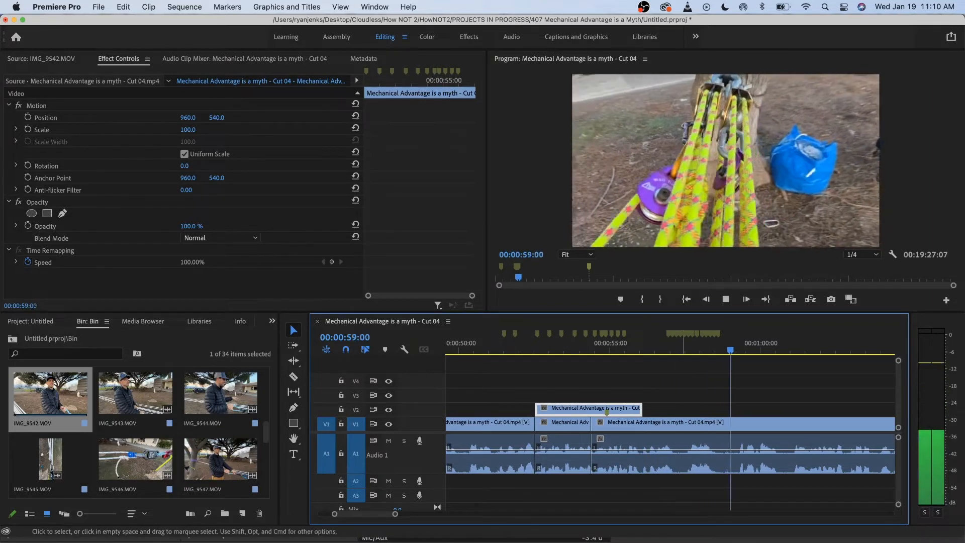
# - Replay the section around the V2 pulley close-up through to 00:01:05:05 to check how the overlay fits
pyautogui.press('-')
pyautogui.press('-')
pyautogui.click(650, 344)
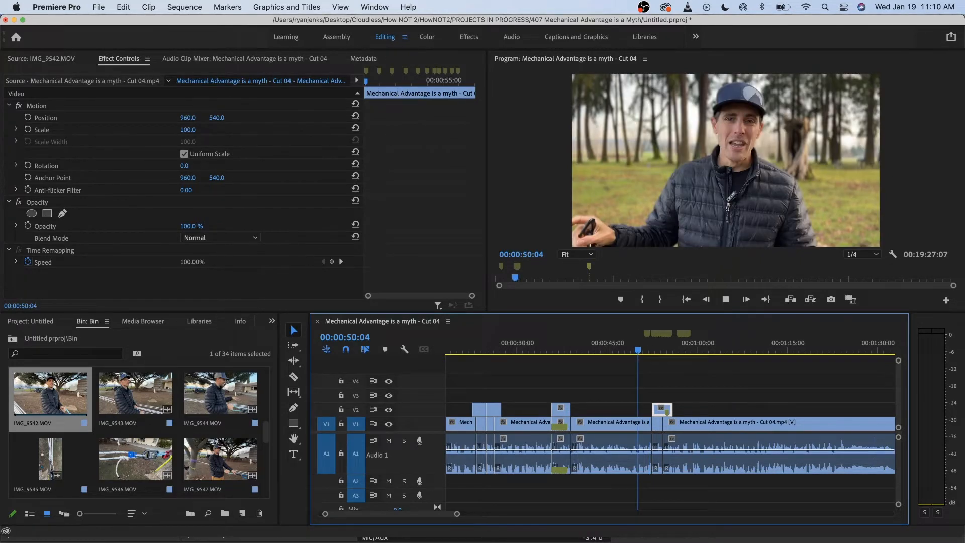
pyautogui.press('space')
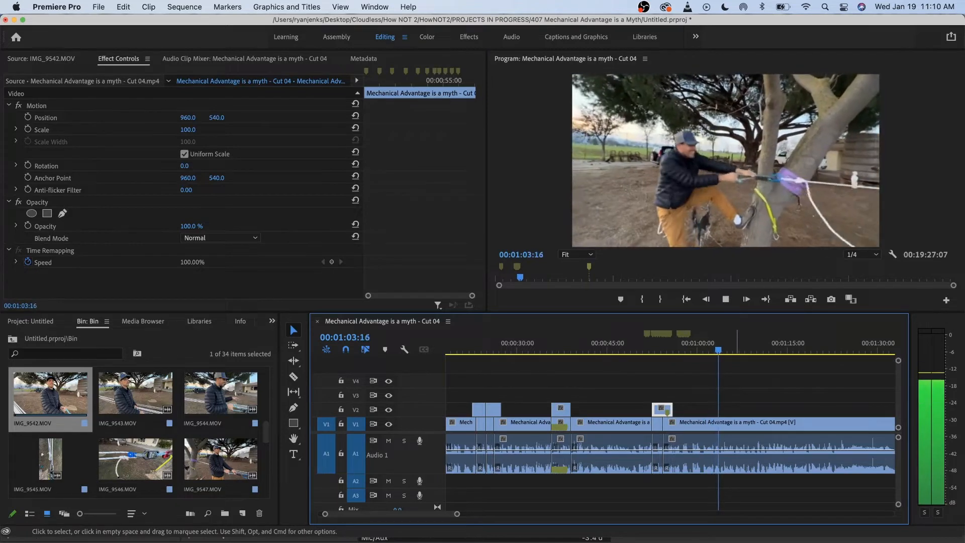
pyautogui.press('-')
pyautogui.press('-')
pyautogui.press('space')
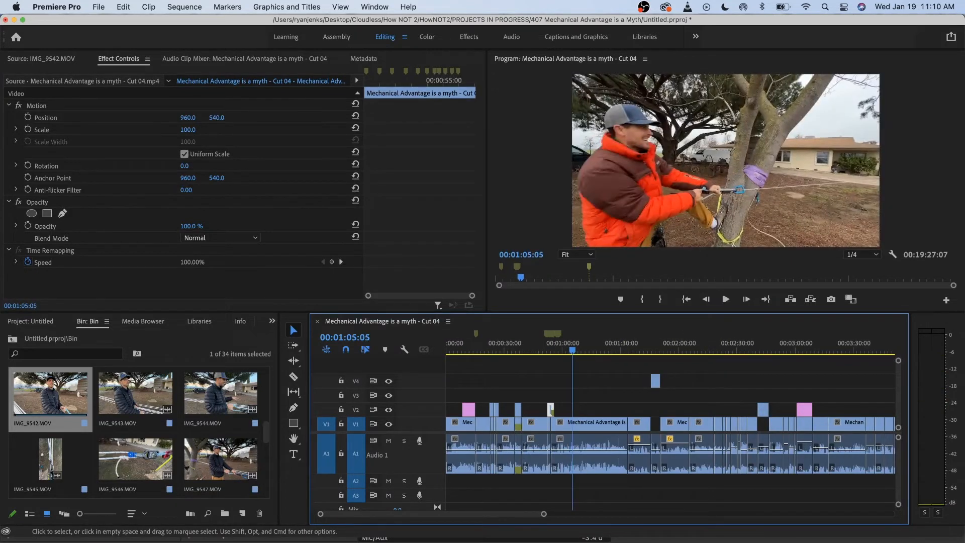
# - Go back to the original pulley close-up at 00:03:57:29, save the project, and play on into the clip that follows
pyautogui.hscroll(5, 668, 427)
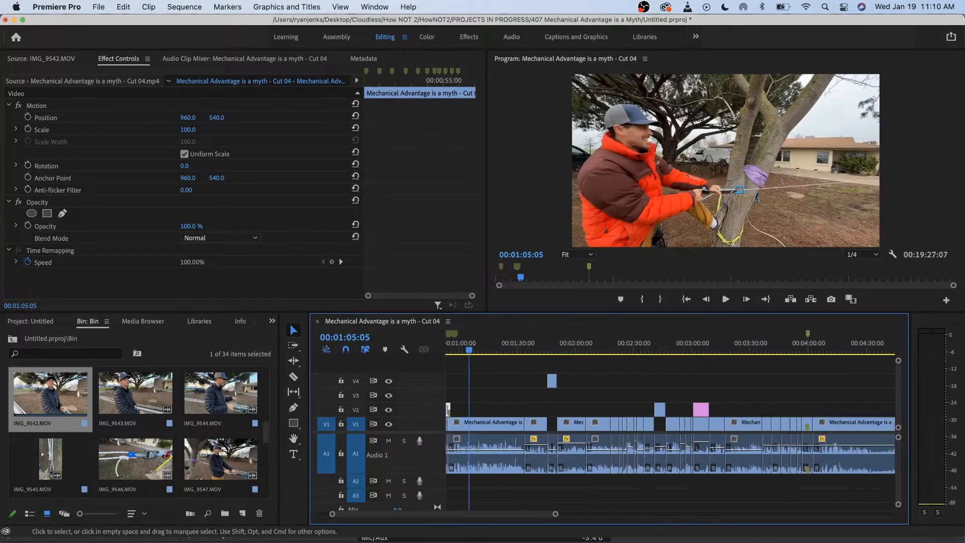
pyautogui.hscroll(5, 668, 427)
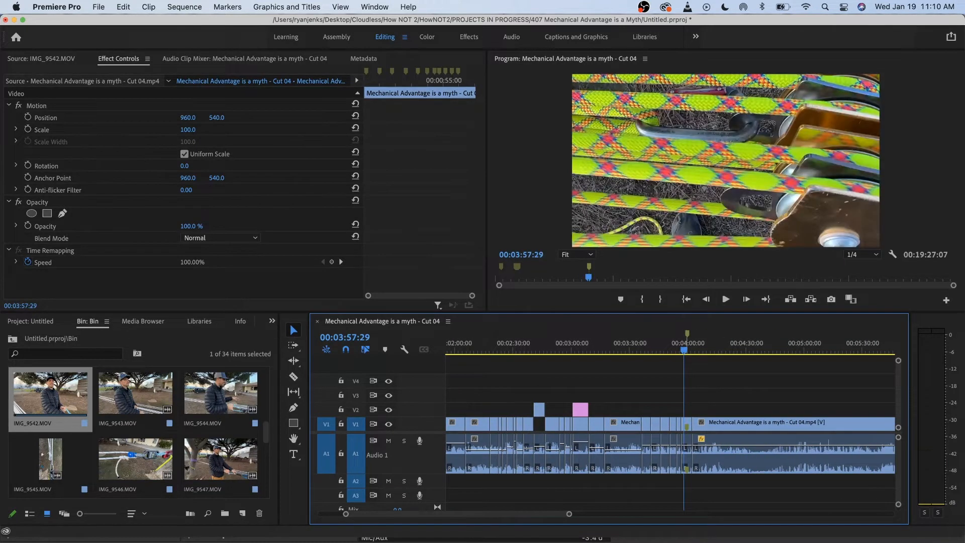
pyautogui.press('super+s')
pyautogui.press('=')
pyautogui.press('=')
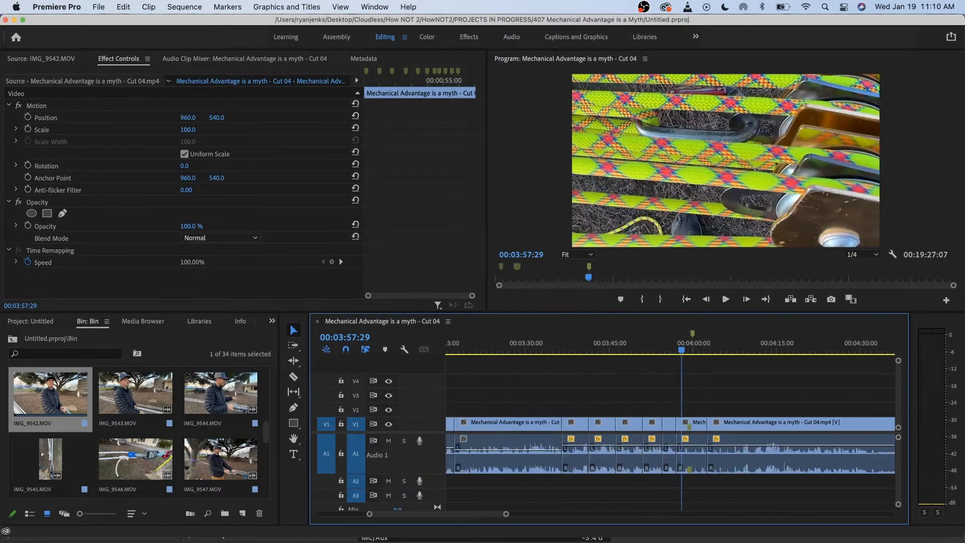
pyautogui.press('space')
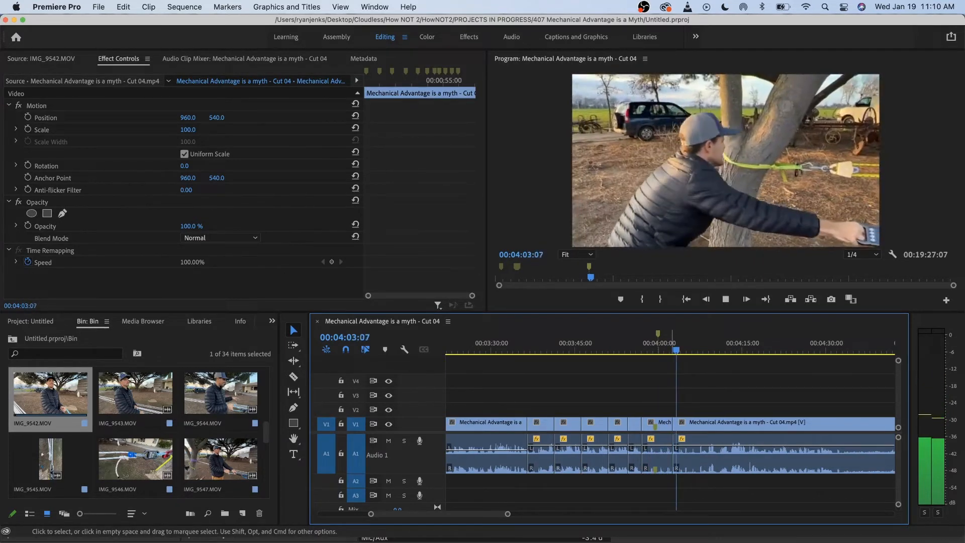
# - Review the dynamic-rope footage leading up to the pulley close-up, from about 00:03:45:08 to 00:03:56:18
pyautogui.moveTo(672, 343); pyautogui.dragTo(593, 343)
pyautogui.press('space')
pyautogui.press('=')
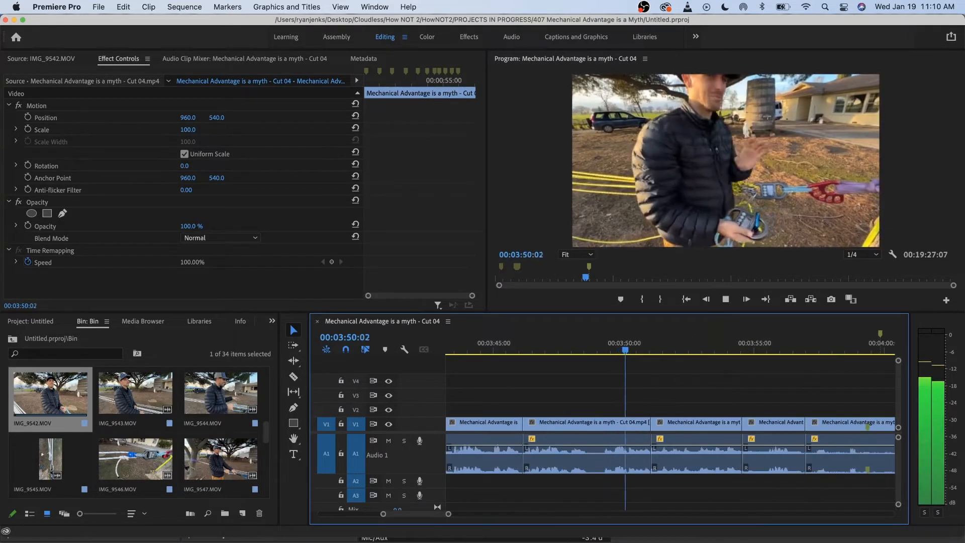
pyautogui.press('space')
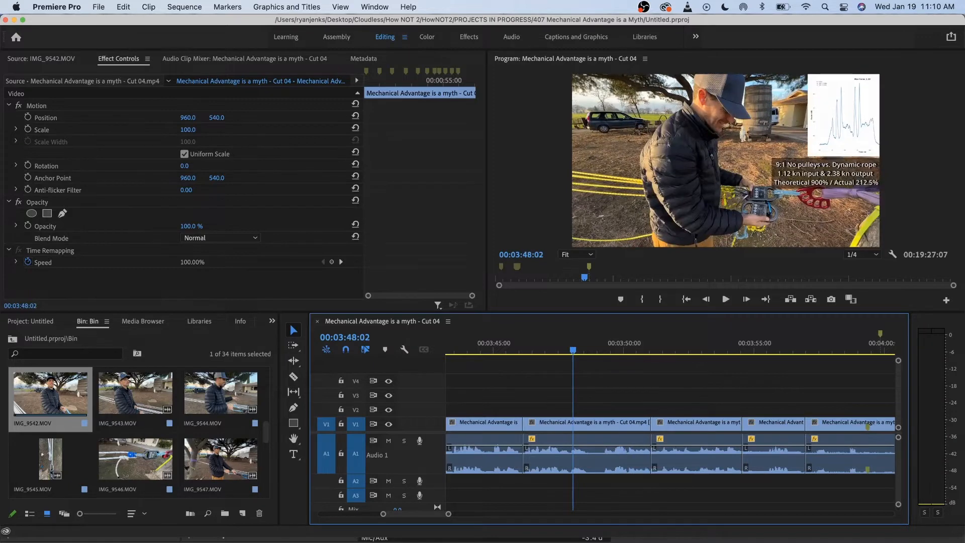
pyautogui.press('j')
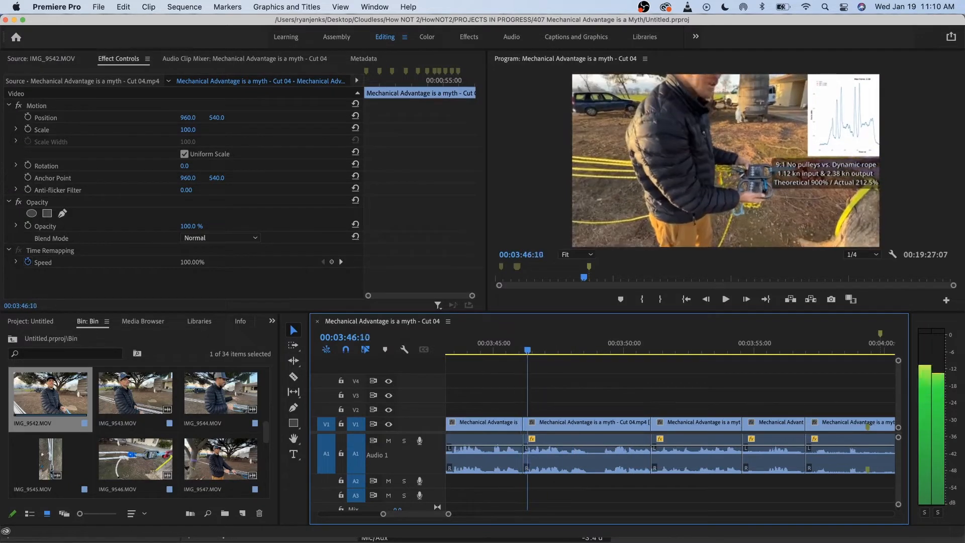
pyautogui.press('-')
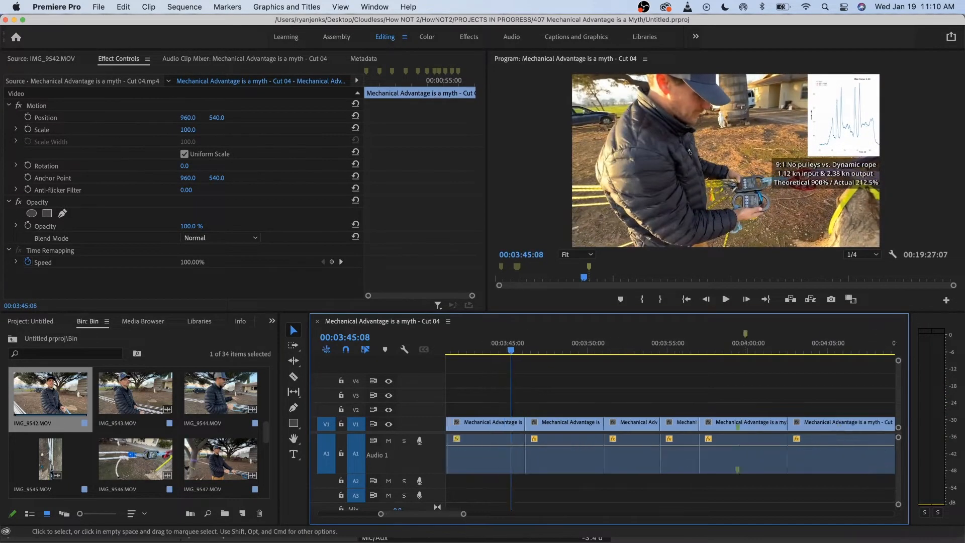
pyautogui.moveTo(519, 343); pyautogui.dragTo(528, 344)
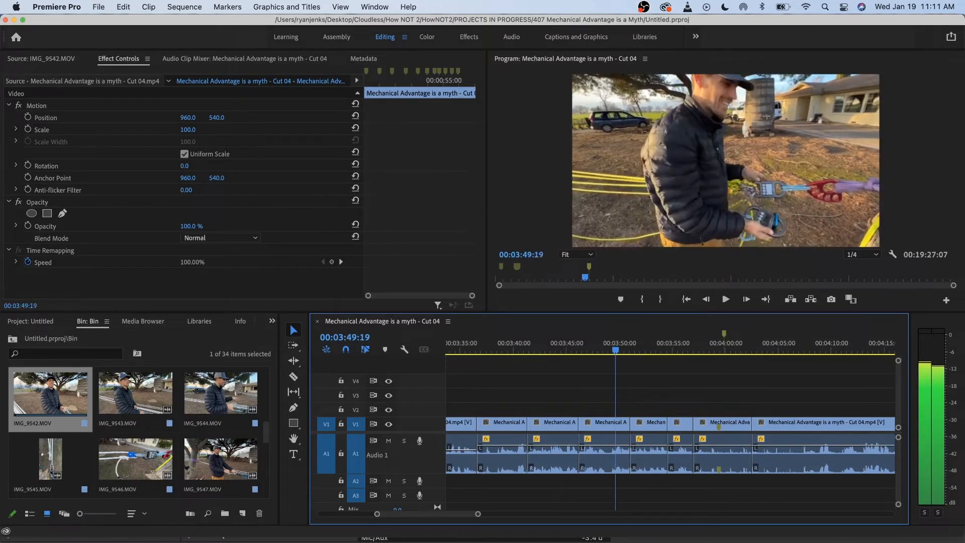
pyautogui.press('k')
pyautogui.press('l')
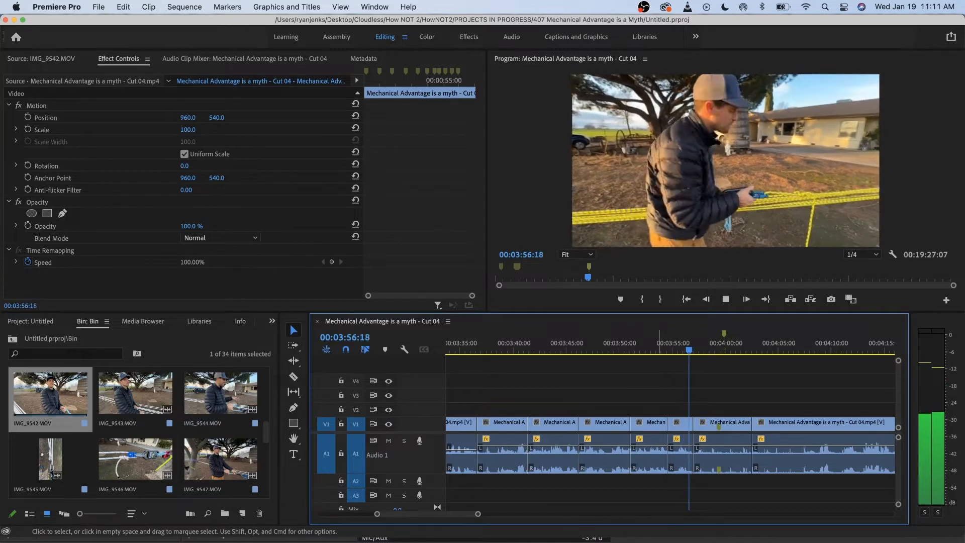
# - Replay the short clip just before the original pulley close-up and ripple delete it
pyautogui.click(663, 343)
pyautogui.press('space')
pyautogui.press('space')
pyautogui.click(685, 422)
pyautogui.hotkey('shift', 'Delete')
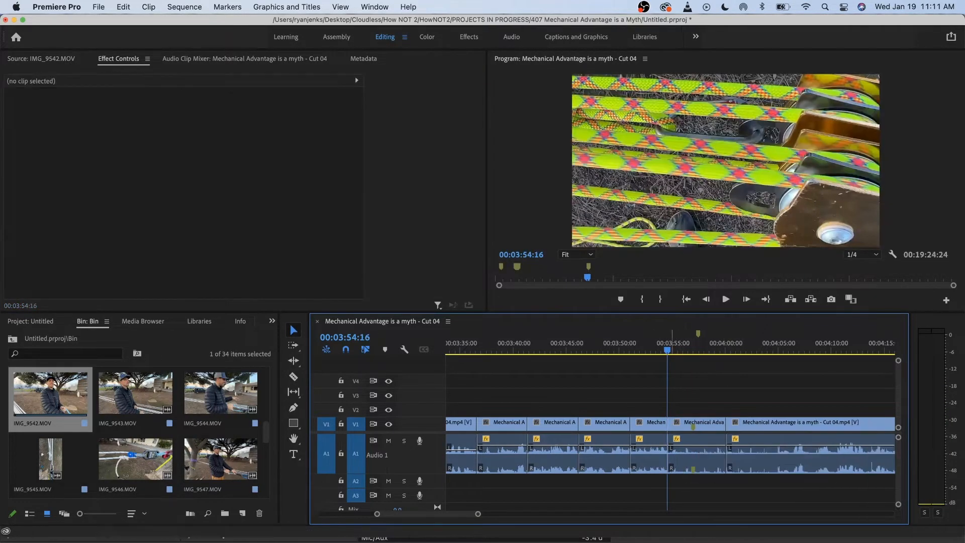
# - Play the pulley close-up, try moving its video slightly earlier onto track V2, and delete its audio
pyautogui.hotkey('shift', 'k')
pyautogui.press('=')
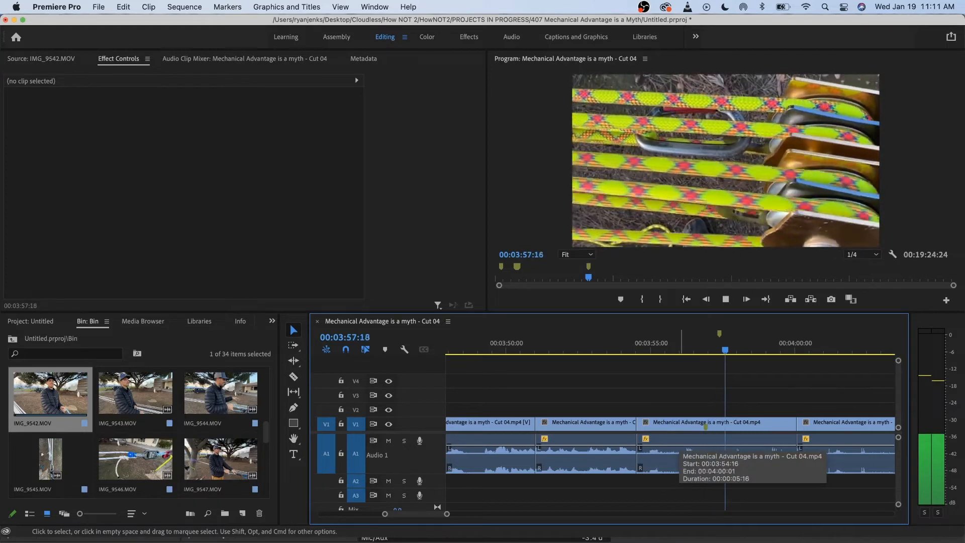
pyautogui.press('space')
pyautogui.click(680, 423)
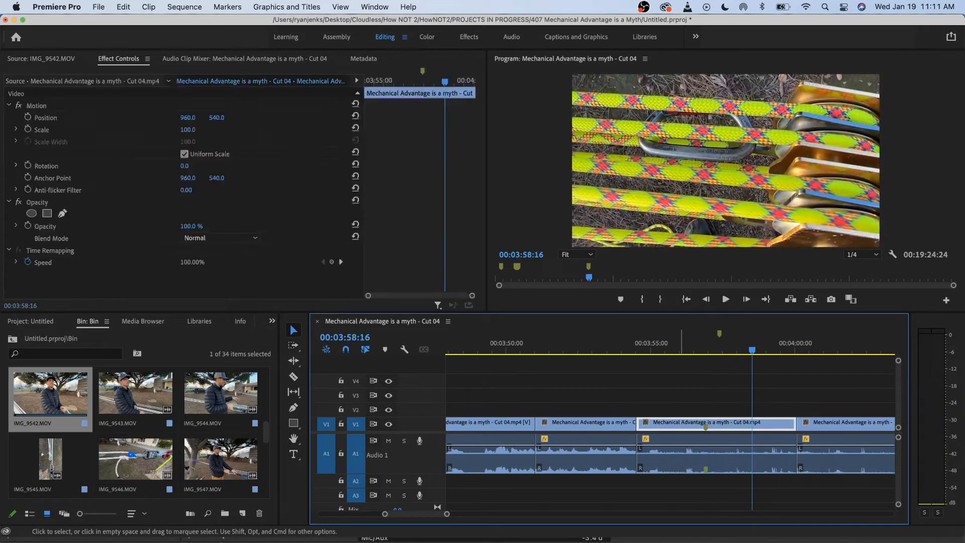
pyautogui.moveTo(680, 423); pyautogui.dragTo(652, 409)
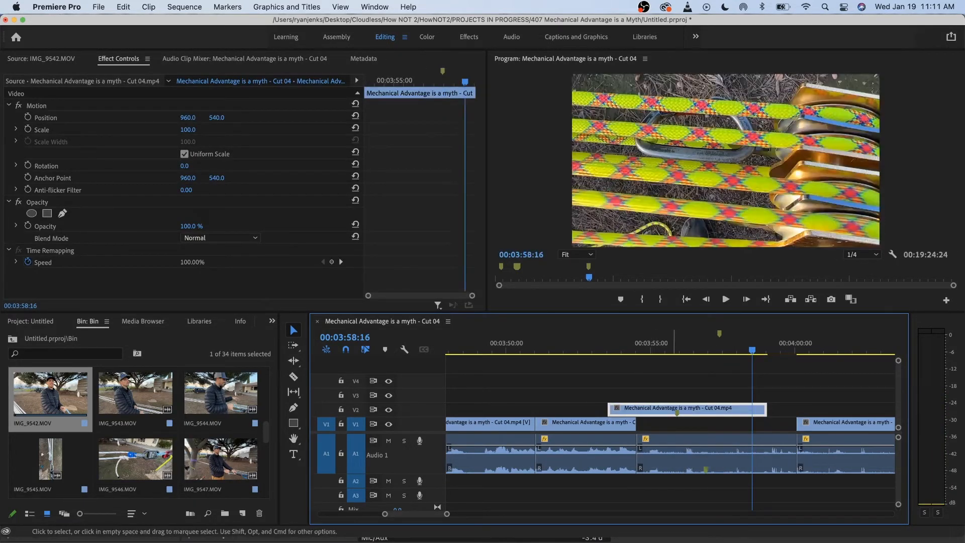
pyautogui.click(675, 452)
pyautogui.press('Delete')
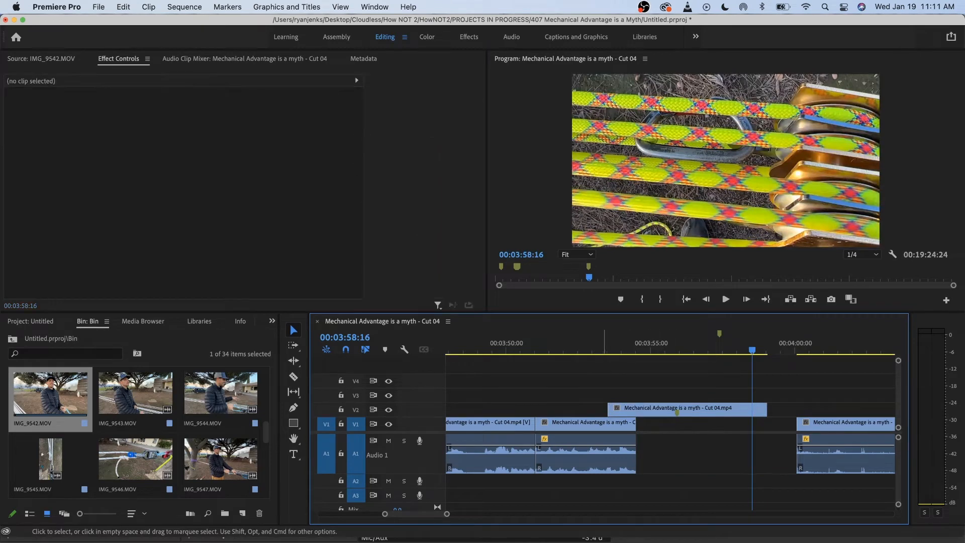
# - Play from 00:03:52:08 and try shifting the V2 pulley close-up later to start at the end of the preceding V1 clip
pyautogui.click(597, 342)
pyautogui.press('space')
pyautogui.click(571, 343)
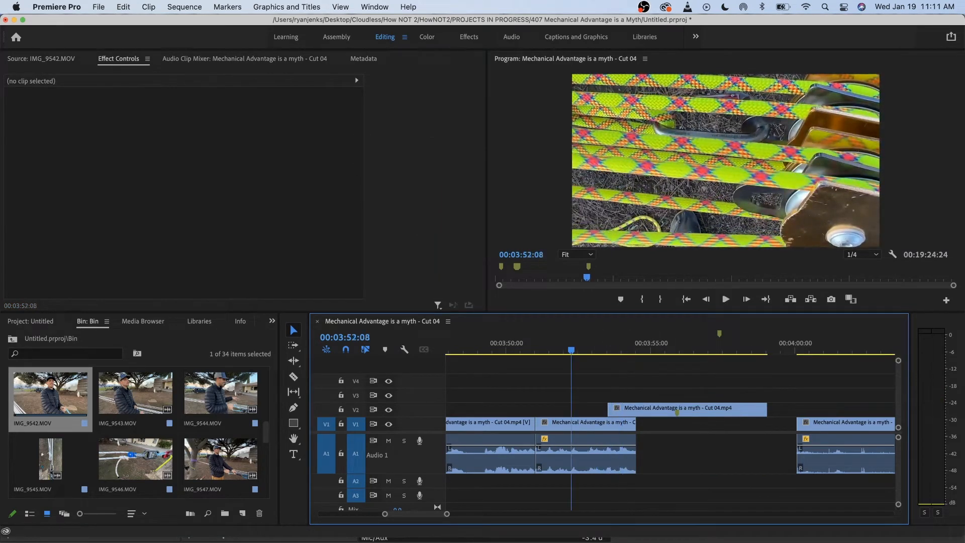
pyautogui.press('space')
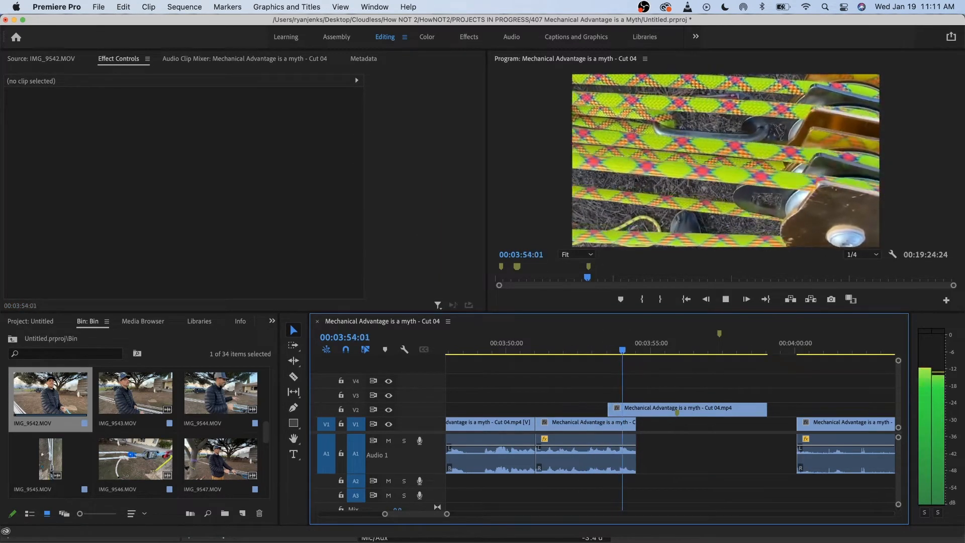
pyautogui.press('space')
pyautogui.press('=')
pyautogui.moveTo(633, 409); pyautogui.dragTo(702, 411)
pyautogui.press('space')
pyautogui.press('space')
pyautogui.scroll(-3, 702, 410)
pyautogui.hscroll(3, 702, 410)
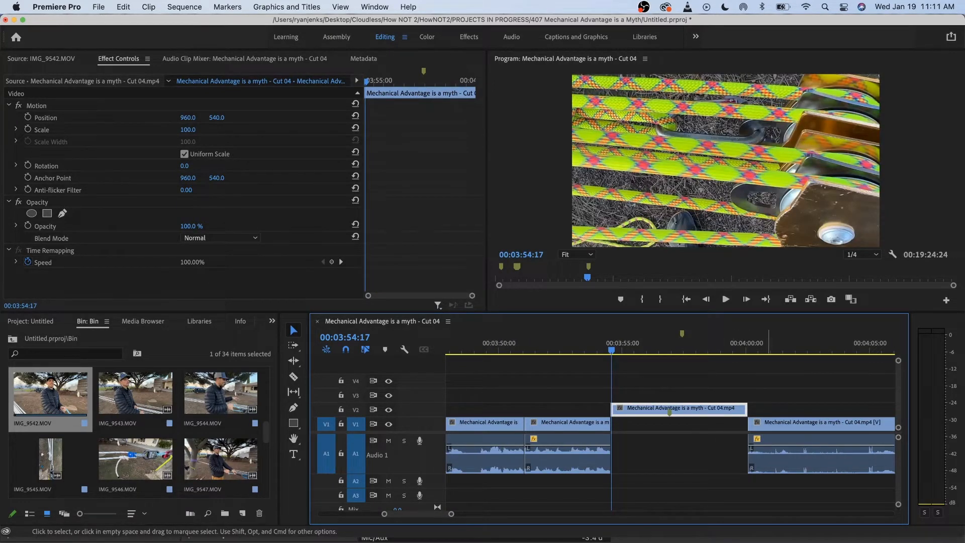
pyautogui.scroll(-3, 777, 342)
pyautogui.hscroll(3, 670, 422)
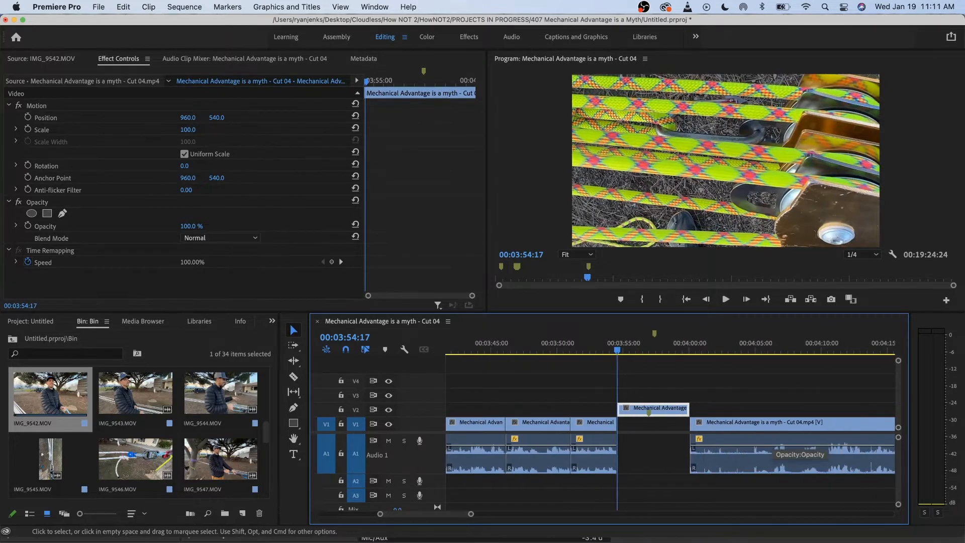
# - Undo the close-up's shift and audio deletion, and return its video to track V1 above its own audio
pyautogui.press('super+z')
pyautogui.press('super+z')
pyautogui.press('super+z')
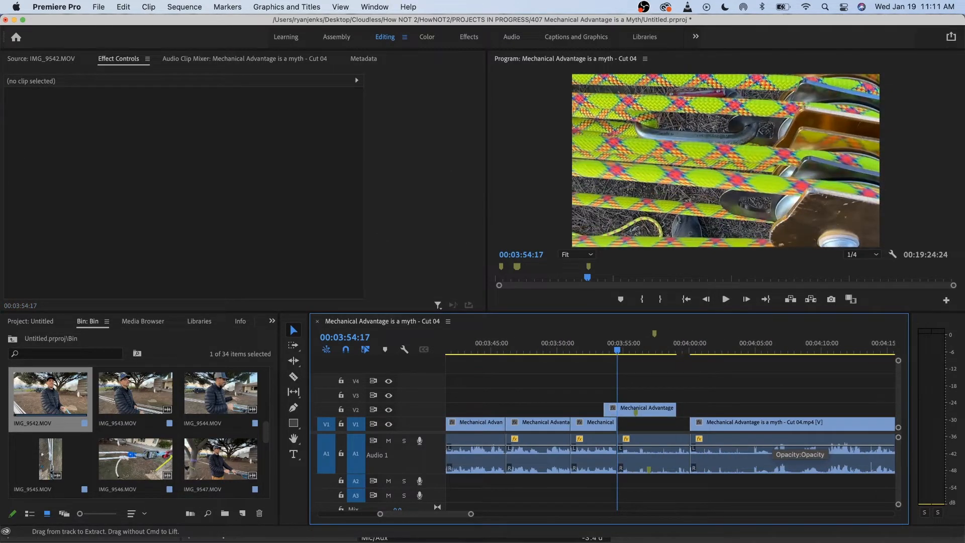
pyautogui.moveTo(635, 412); pyautogui.dragTo(649, 426)
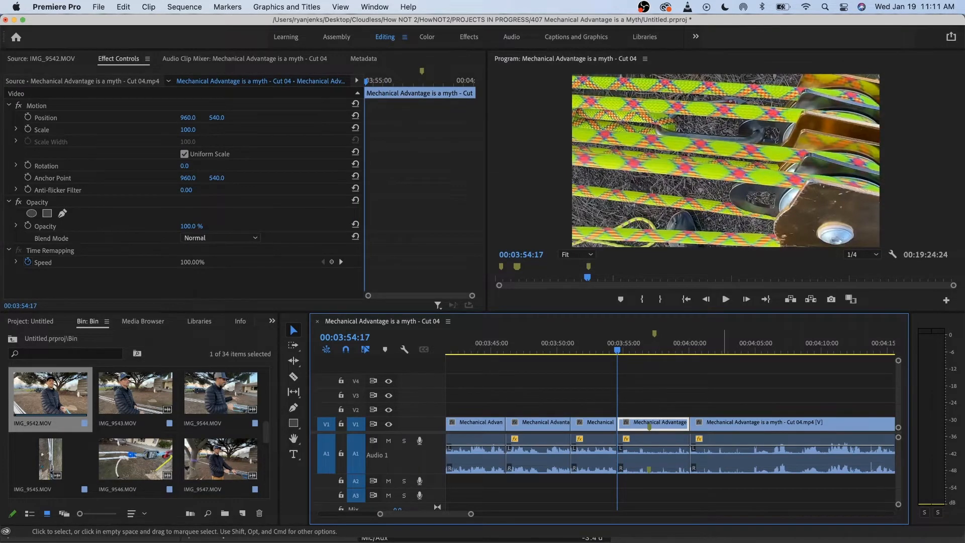
# - Move the pulley close-up with its audio later into the following clip, shift that clip's first part to the preceding cut, and replay the join
pyautogui.moveTo(687, 343); pyautogui.dragTo(778, 343)
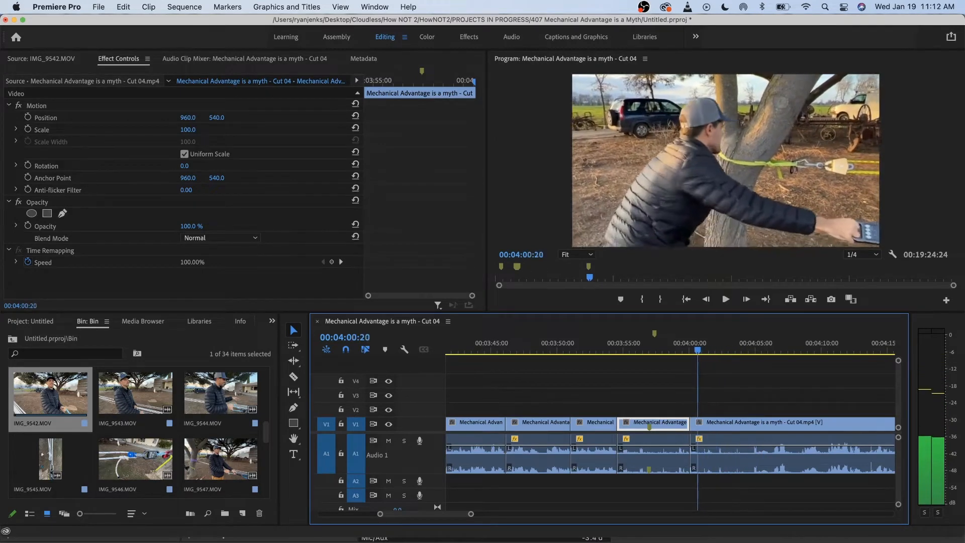
pyautogui.press('k')
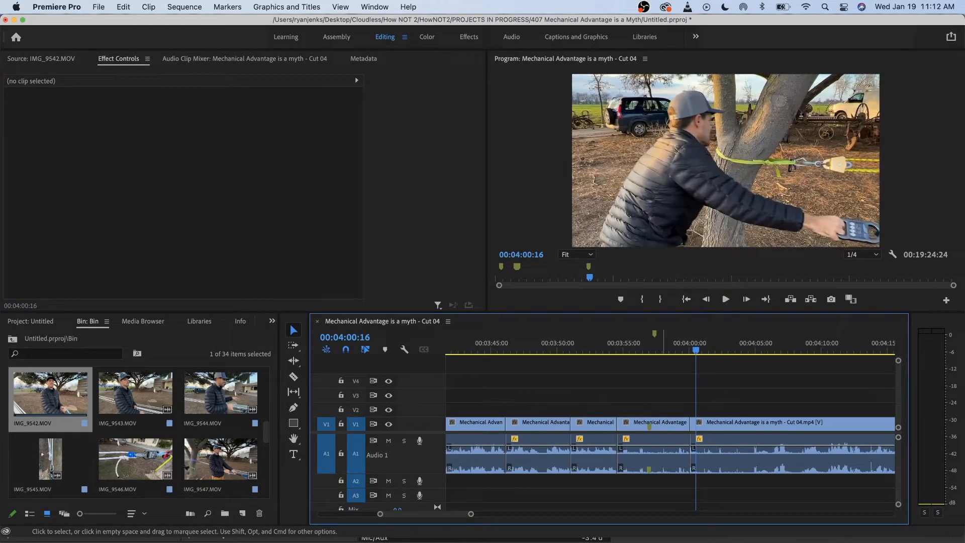
pyautogui.click(660, 435)
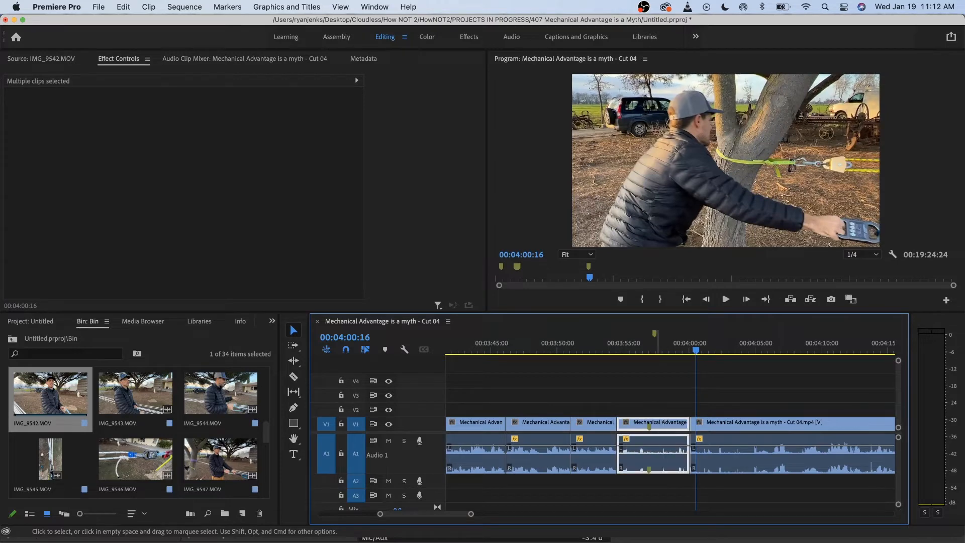
pyautogui.press('-')
pyautogui.press('-')
pyautogui.press('-')
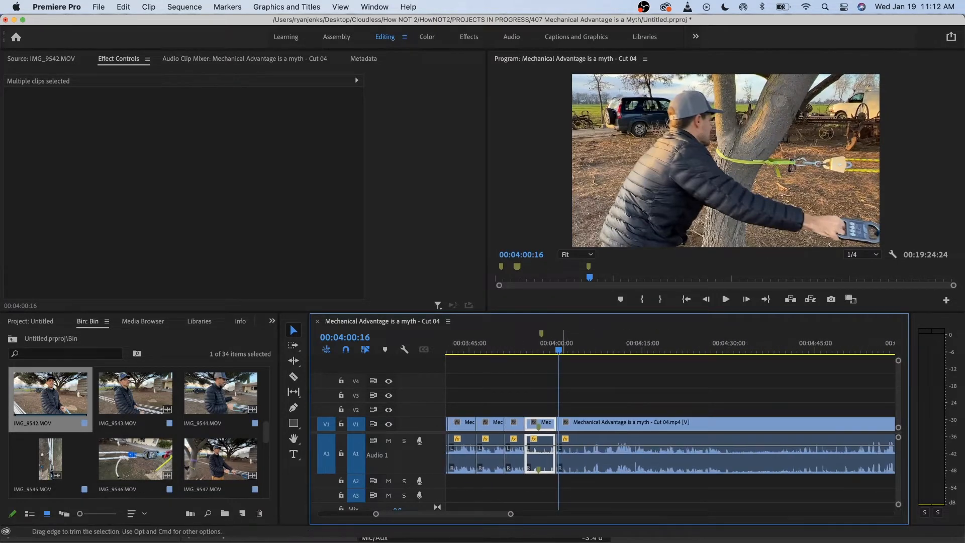
pyautogui.moveTo(540, 444); pyautogui.dragTo(592, 436)
pyautogui.click(518, 346)
pyautogui.press('space')
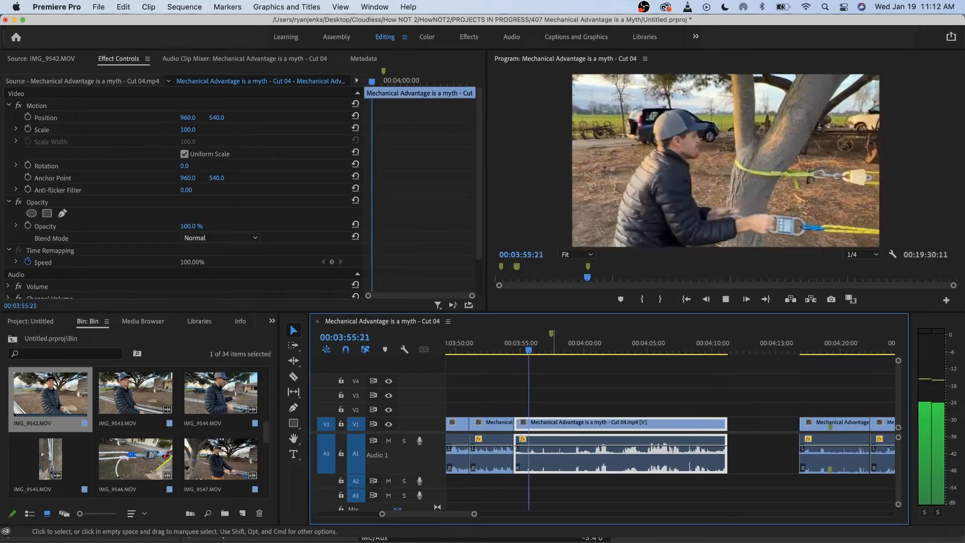
# - Split the V1 clip with its audio at 00:03:54:13 and delete the short piece before the next clip
pyautogui.press('space')
pyautogui.press('=')
pyautogui.moveTo(495, 346); pyautogui.dragTo(510, 346)
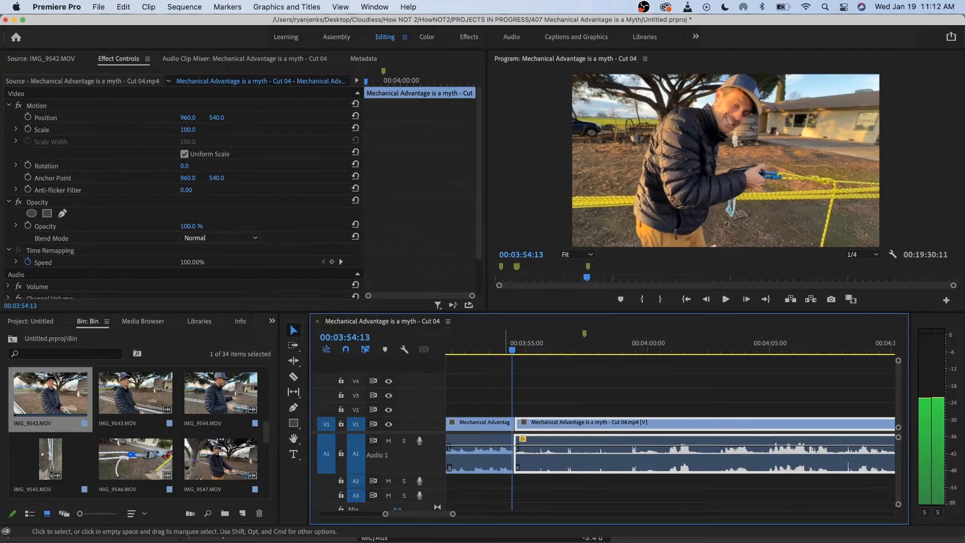
pyautogui.press('=')
pyautogui.click(570, 452)
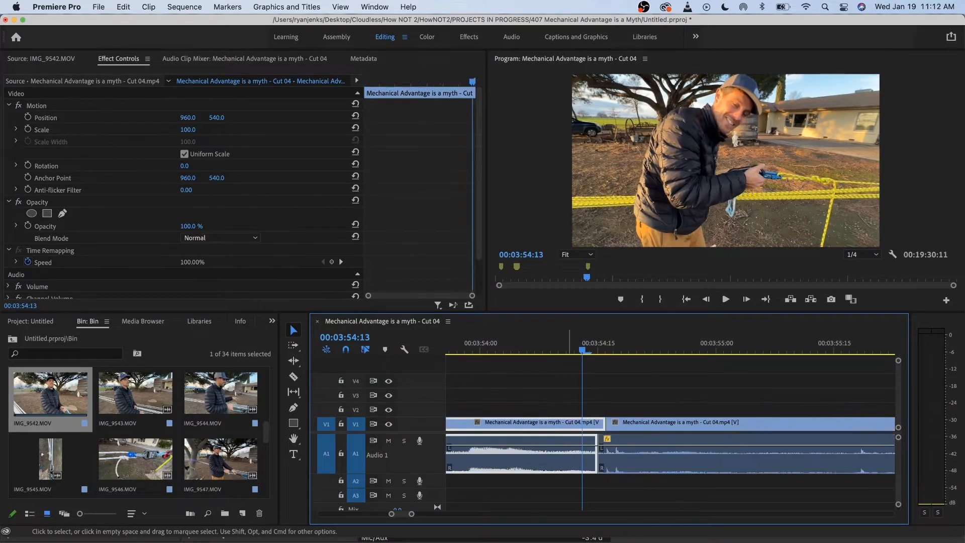
pyautogui.press('cmd+k')
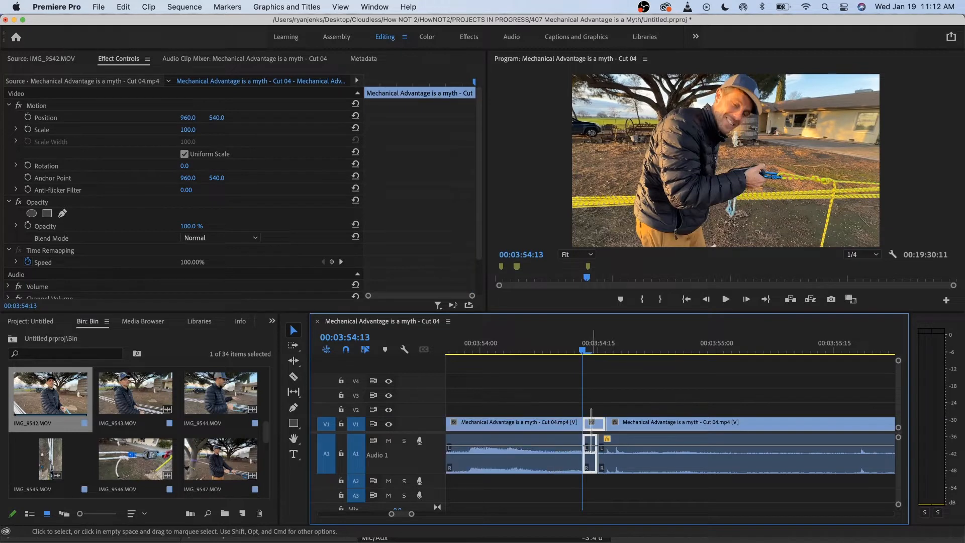
pyautogui.press('Delete')
# - Split the following clip at 00:03:54:19 and 00:03:54:22, delete the two leading pieces, and ripple delete the gap
pyautogui.moveTo(603, 452)
pyautogui.mouseDown()
pyautogui.moveTo(611, 452)
pyautogui.moveTo(602, 451)
pyautogui.mouseUp()
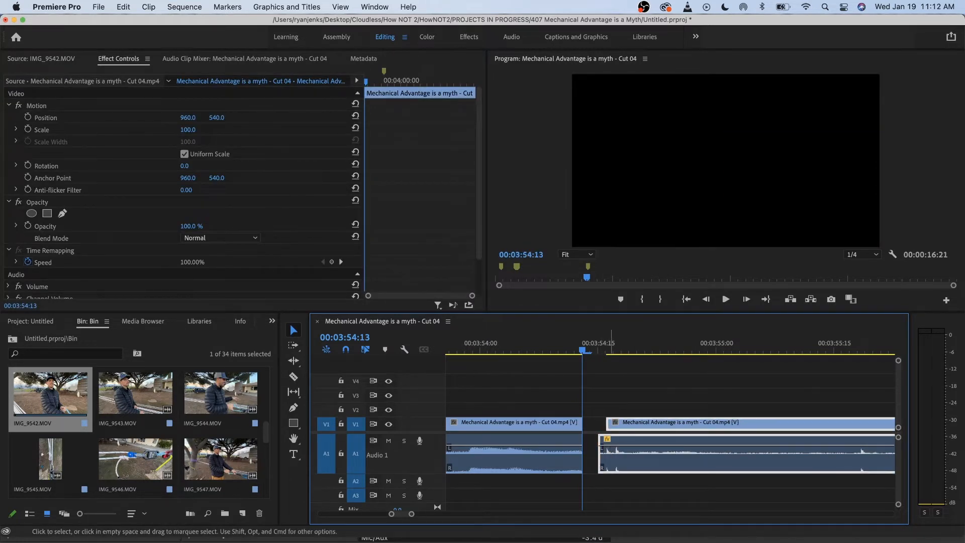
pyautogui.press('Down')
pyautogui.press('space')
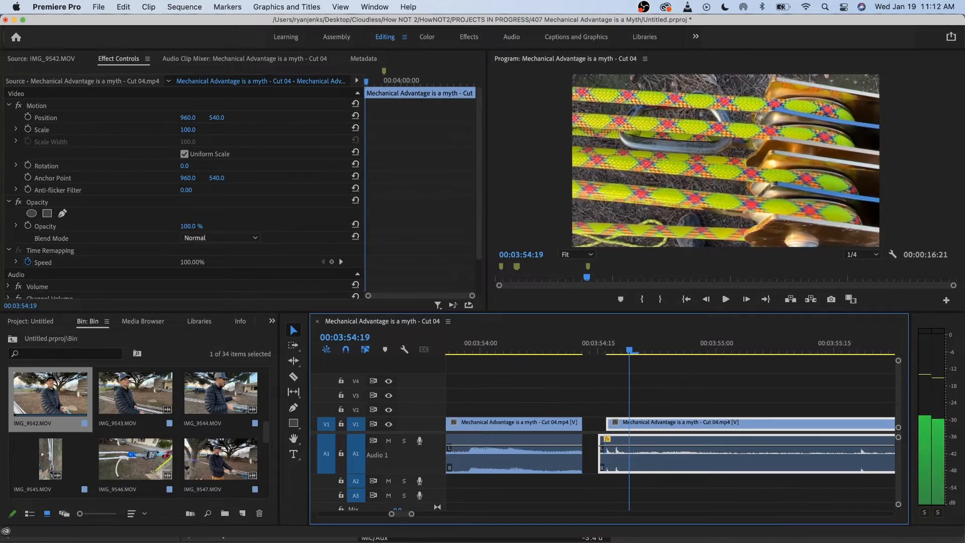
pyautogui.press('super+k')
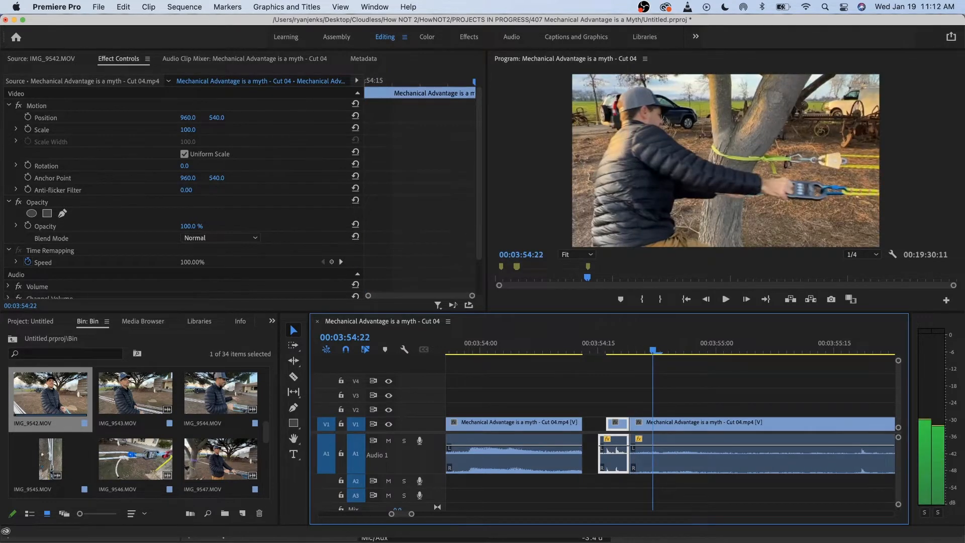
pyautogui.press('super+k')
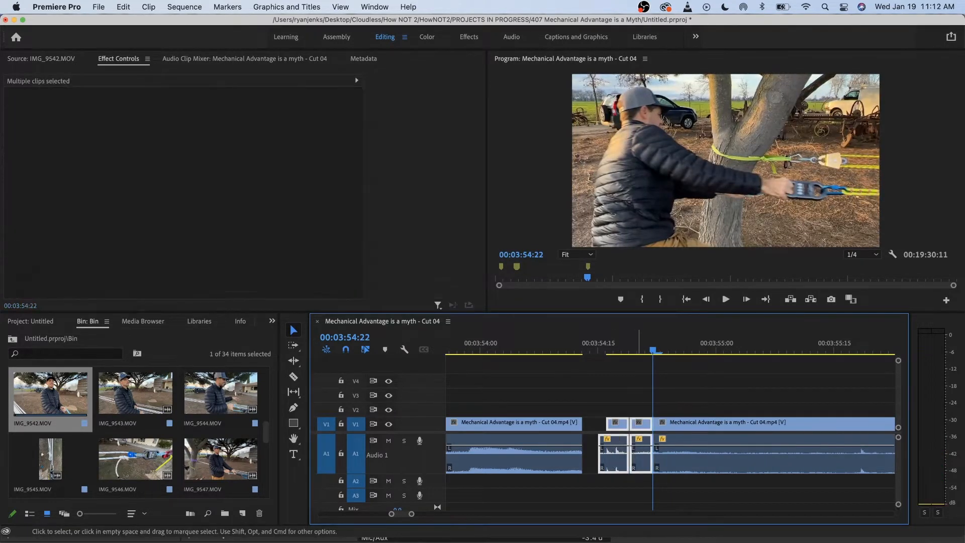
pyautogui.hotkey('shift', 'Delete')
pyautogui.rightClick(592, 427)
pyautogui.click(603, 436)
# - Replay the join at 00:03:54:13 and split the following clip with its audio at 00:03:58:06
pyautogui.scroll(-3, 600, 436)
pyautogui.hscroll(3, 600, 442)
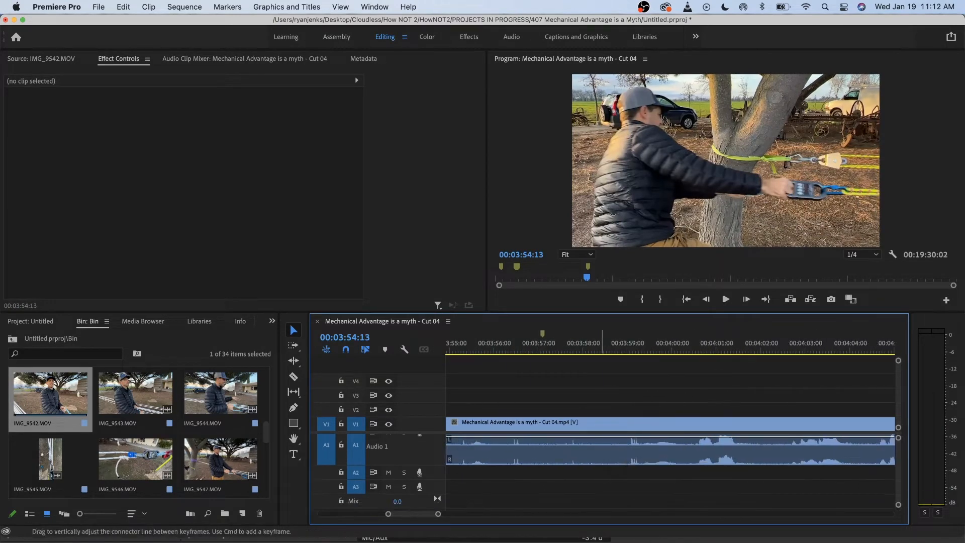
pyautogui.hscroll(-5, 598, 460)
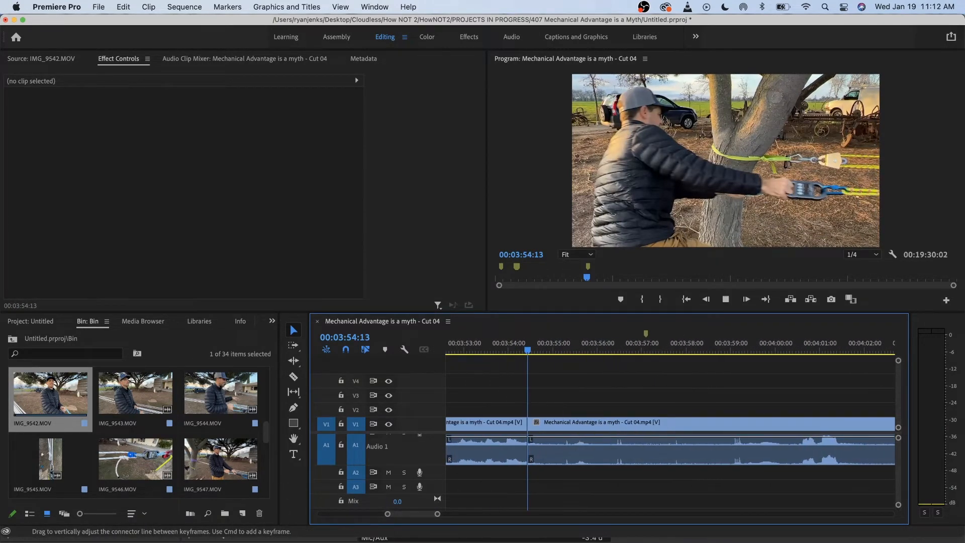
pyautogui.press('space')
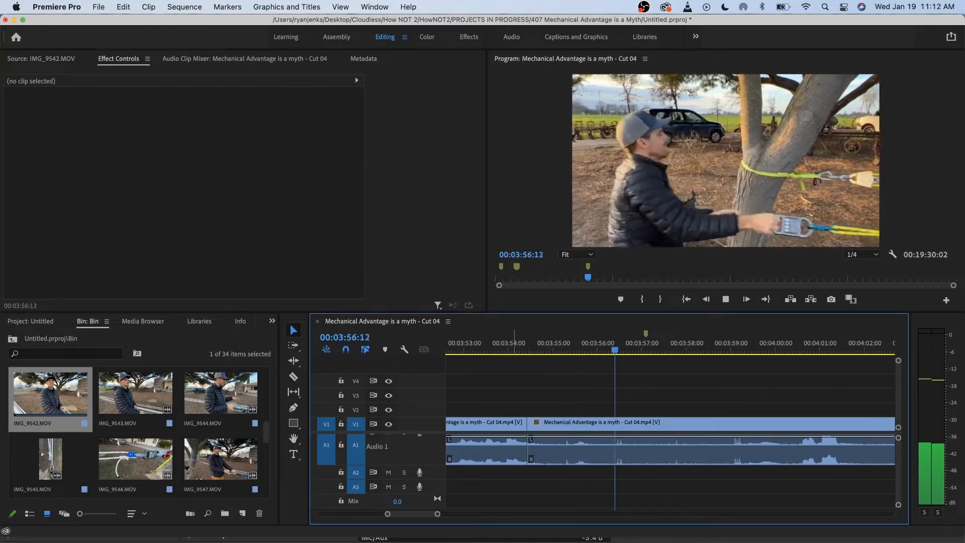
pyautogui.click(514, 343)
pyautogui.press('space')
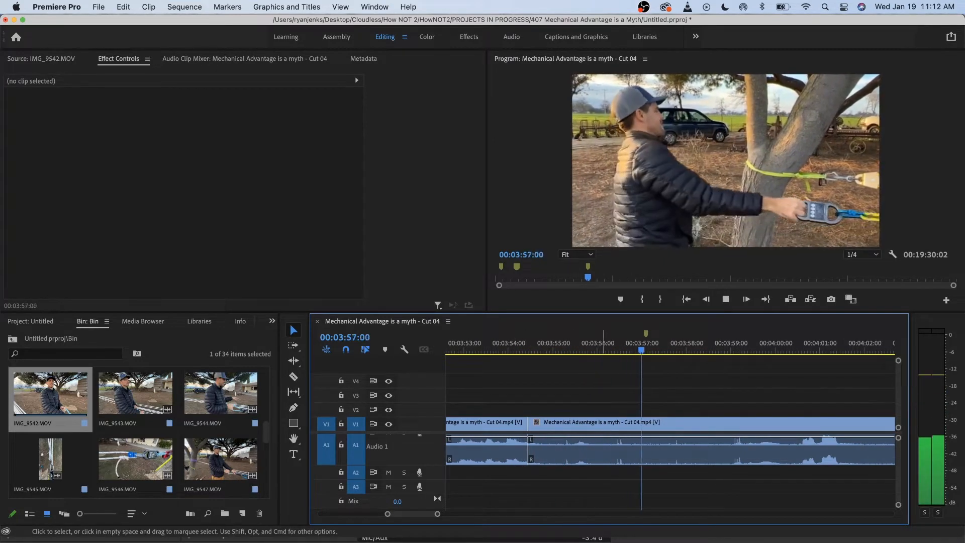
pyautogui.press('space')
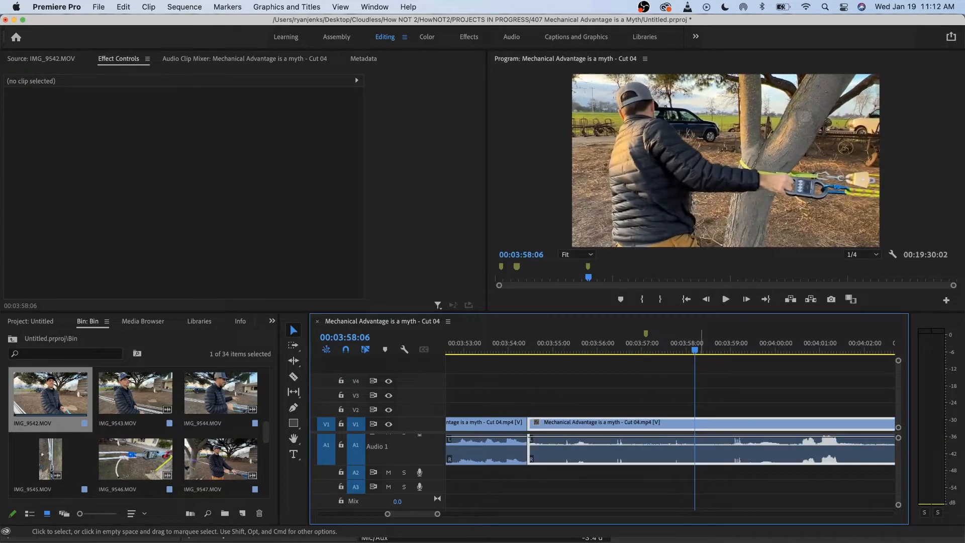
pyautogui.press('d')
pyautogui.press('super+k')
pyautogui.press('-')
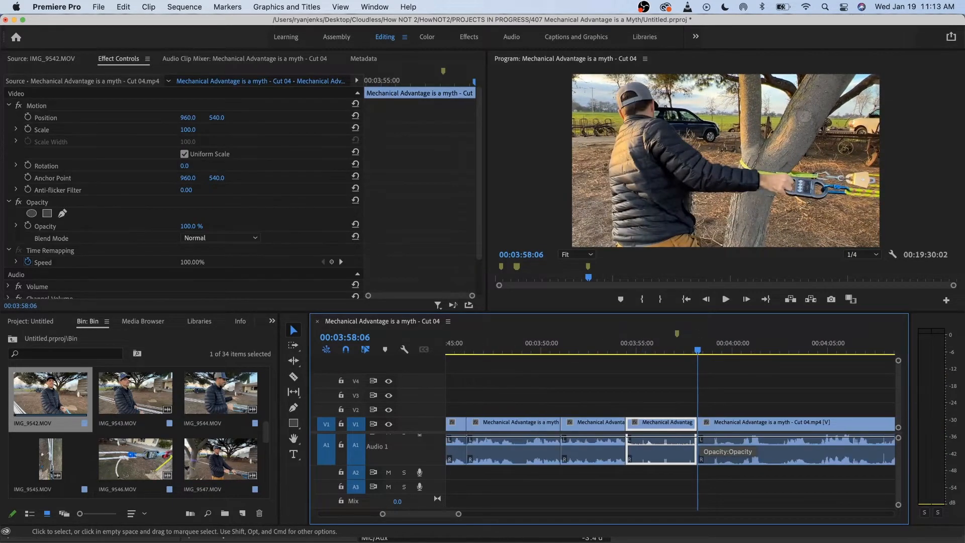
# - Try moving only the pulley close-up's video from 00:04:16:19 onto V2 above the 00:03:58:06 cut, and play it there
pyautogui.scroll(-2, 699, 436)
pyautogui.hscroll(3, 700, 436)
pyautogui.scroll(-3, 699, 436)
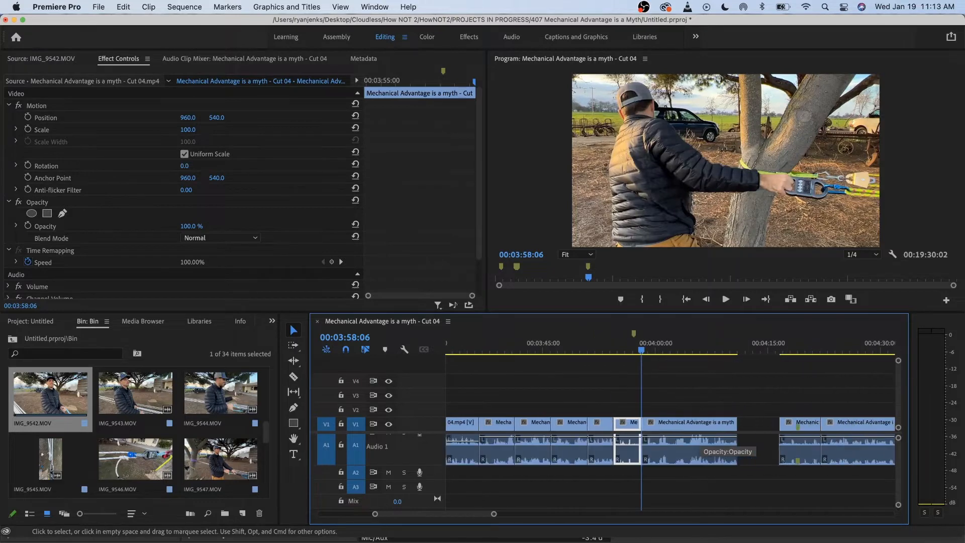
pyautogui.keyDown('alt'); pyautogui.click(796, 422); pyautogui.keyUp('alt')
pyautogui.hotkey('shift', 'Home')
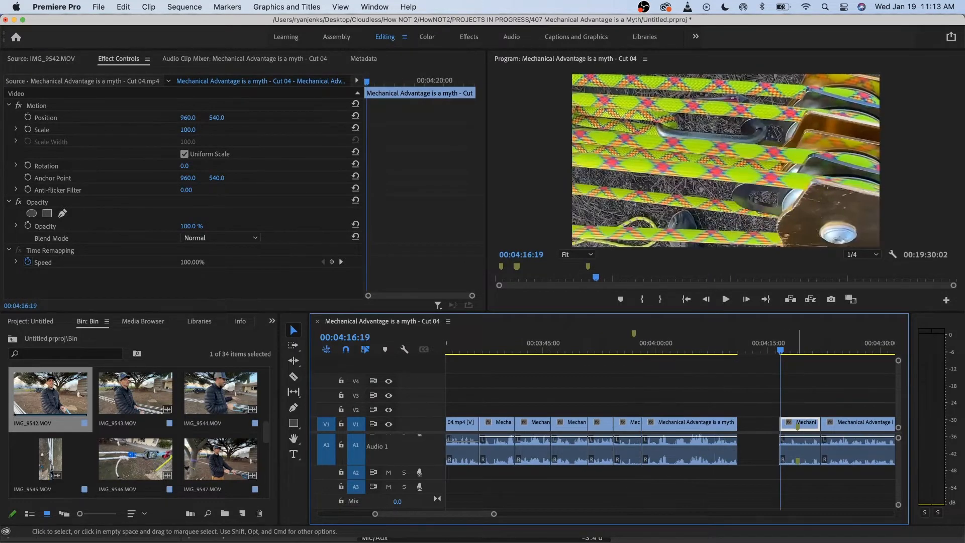
pyautogui.moveTo(798, 423); pyautogui.dragTo(642, 409)
pyautogui.scroll(3, 642, 410)
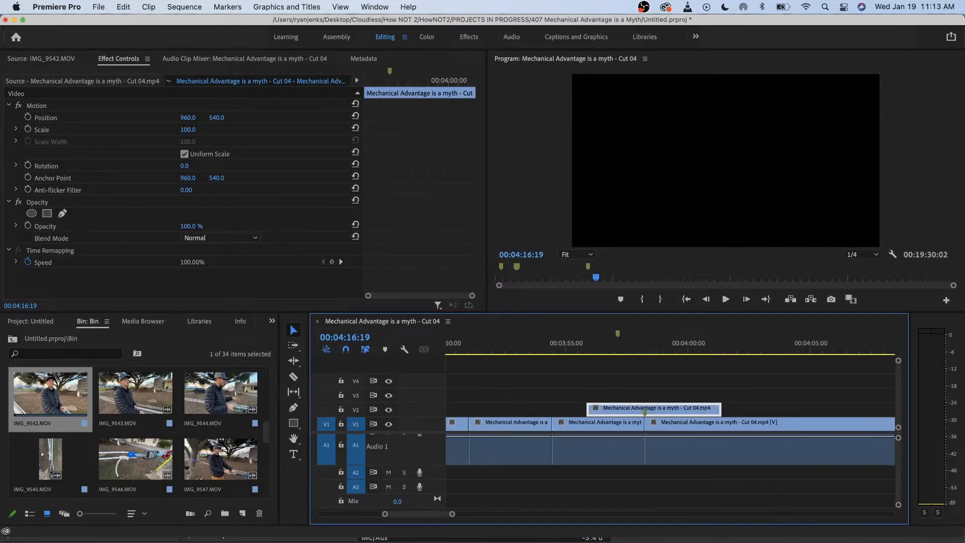
pyautogui.click(554, 343)
pyautogui.press('space')
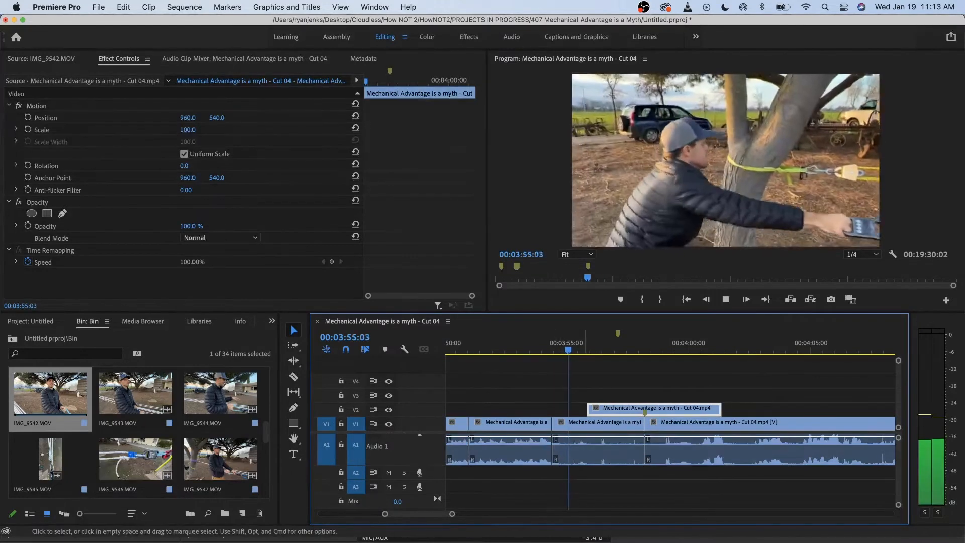
pyautogui.click(586, 342)
pyautogui.scroll(3, 601, 342)
pyautogui.press('space')
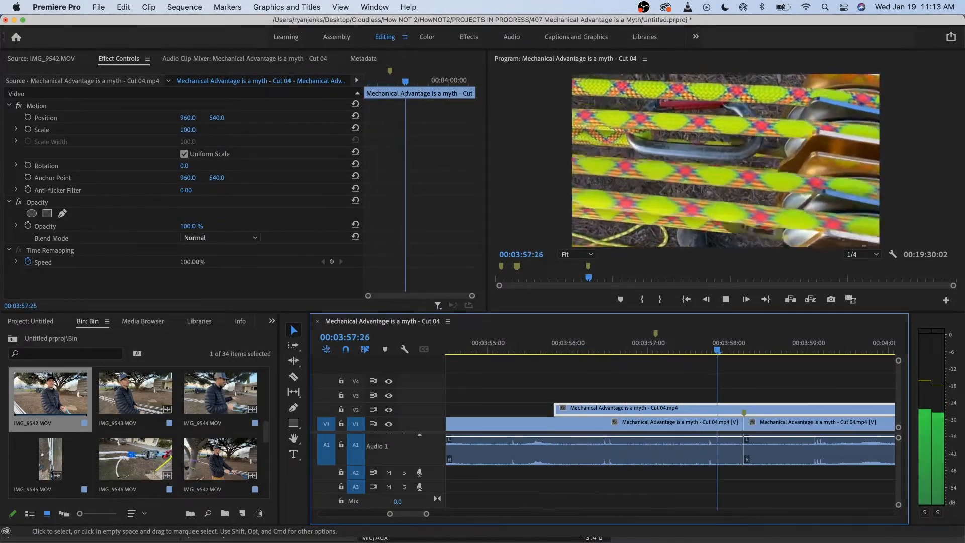
pyautogui.press('space')
pyautogui.scroll(-3, 600, 343)
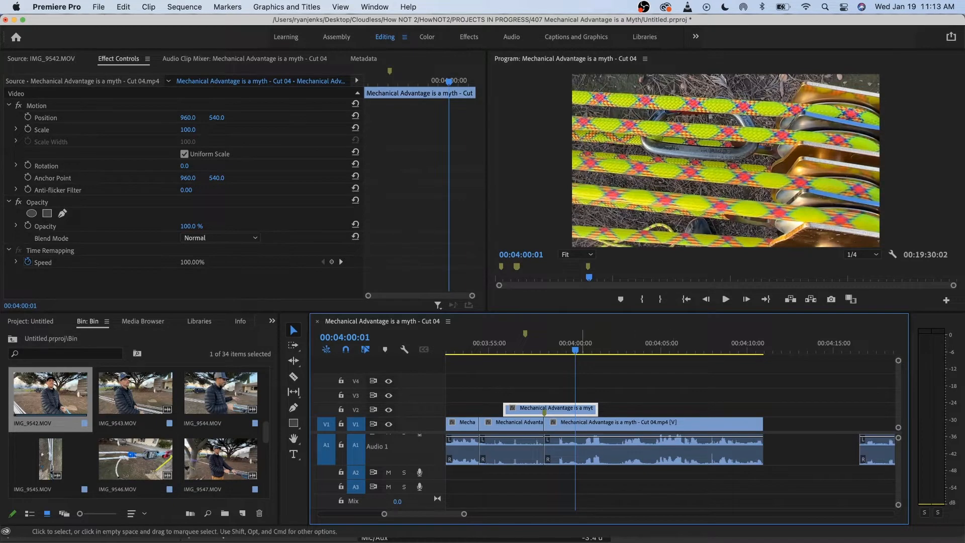
# - Move the V2 pulley close-up later so it starts at about 00:04:03, and play the section before it
pyautogui.scroll(2, 672, 427)
pyautogui.moveTo(613, 409); pyautogui.dragTo(757, 411)
pyautogui.press('space')
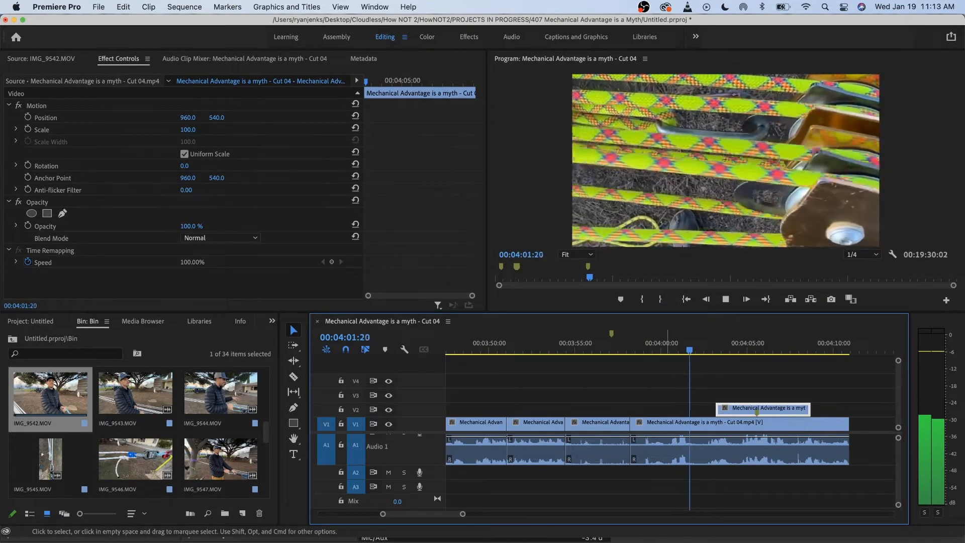
pyautogui.press('space')
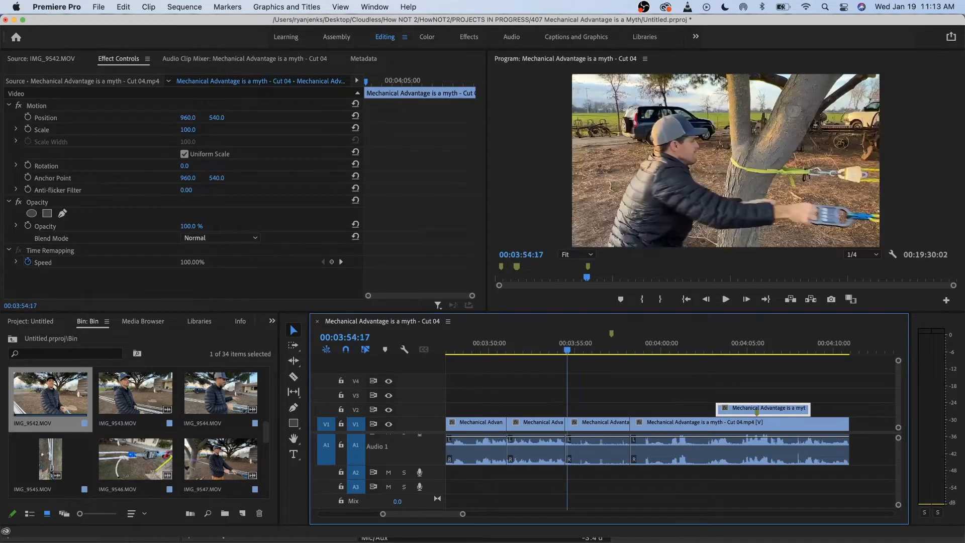
# - Replay from 00:03:54:17, split the V1 clip at 00:03:57:01, and ripple delete its part before that point
pyautogui.press('space')
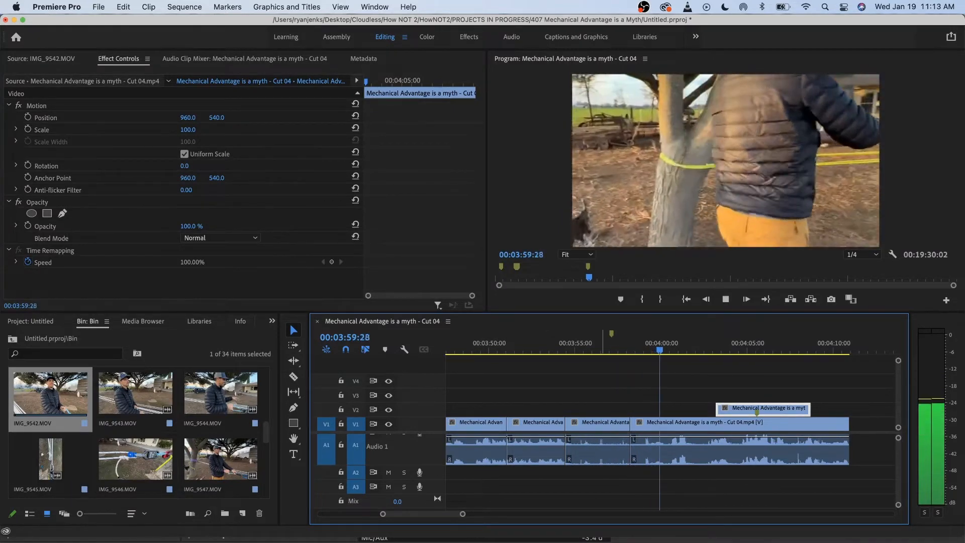
pyautogui.click(569, 342)
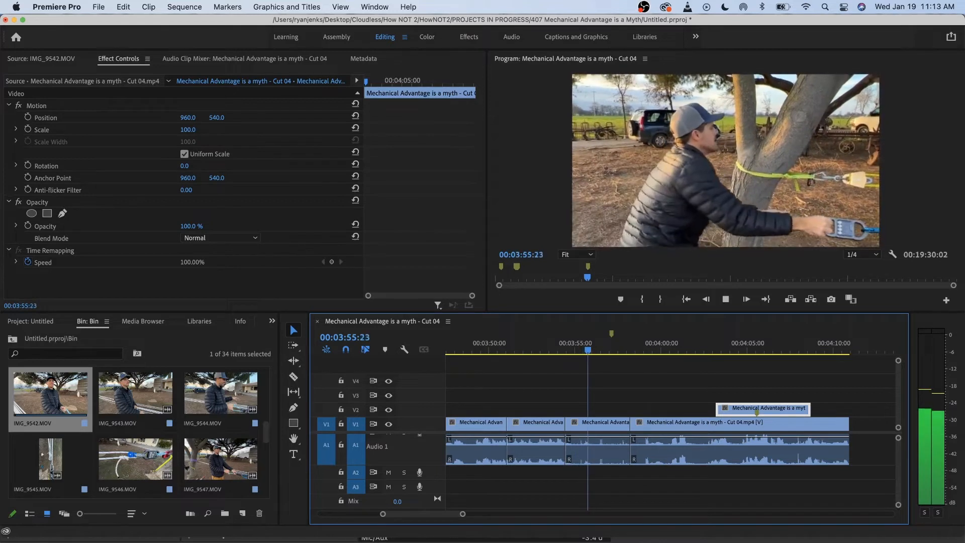
pyautogui.press('space')
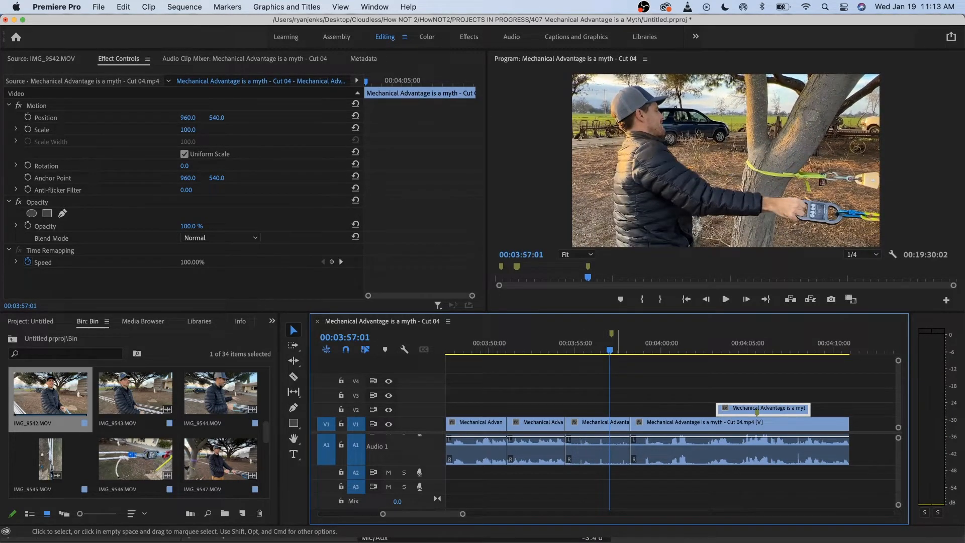
pyautogui.click(618, 409)
pyautogui.click(626, 447)
pyautogui.click(621, 447)
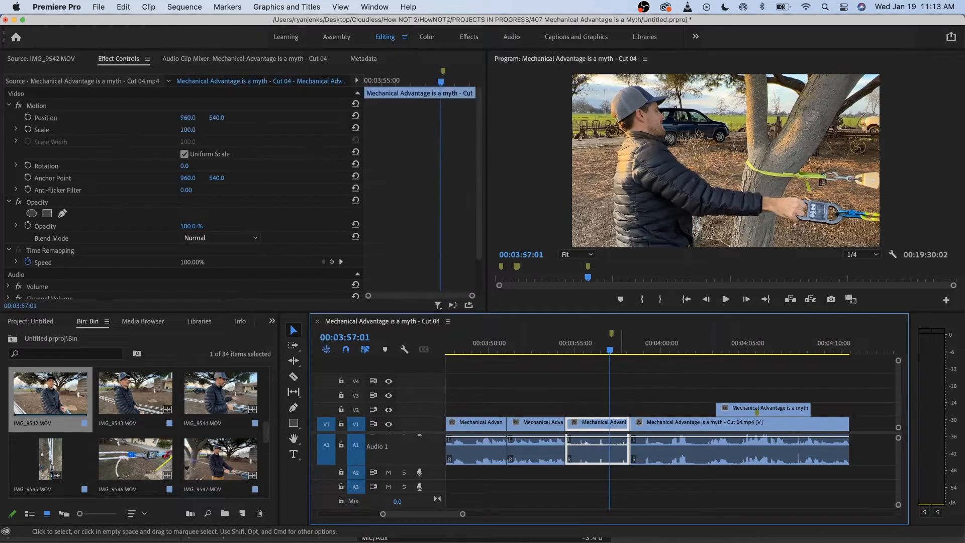
pyautogui.press('super+k')
pyautogui.hotkey('alt', 'BackSpace')
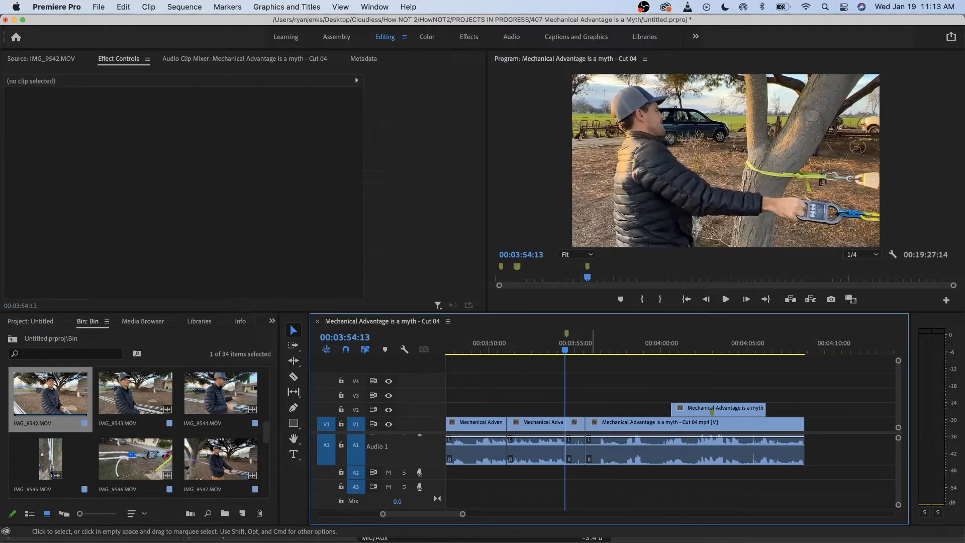
# - Play from the join at 00:03:54:13 and split the V1 clip with its audio at 00:03:57:16
pyautogui.press('space')
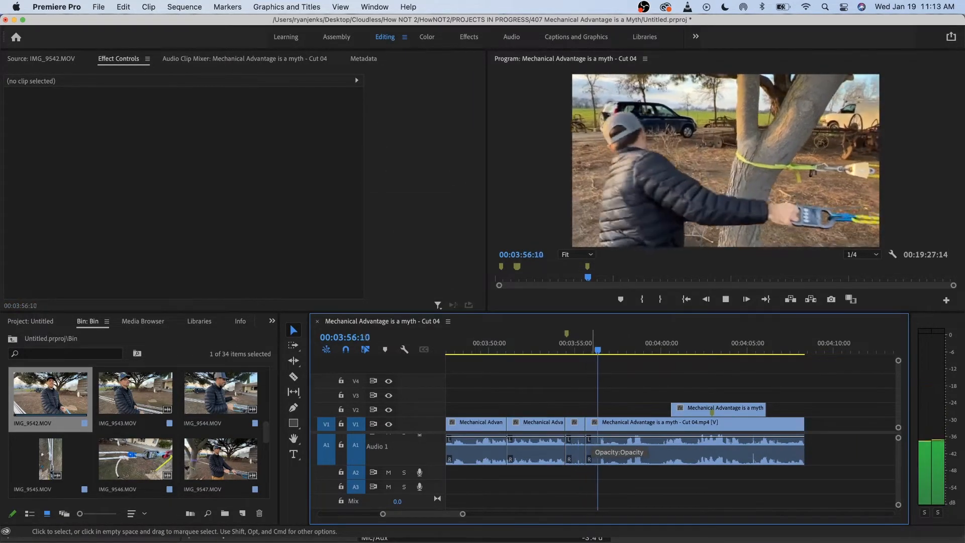
pyautogui.press('space')
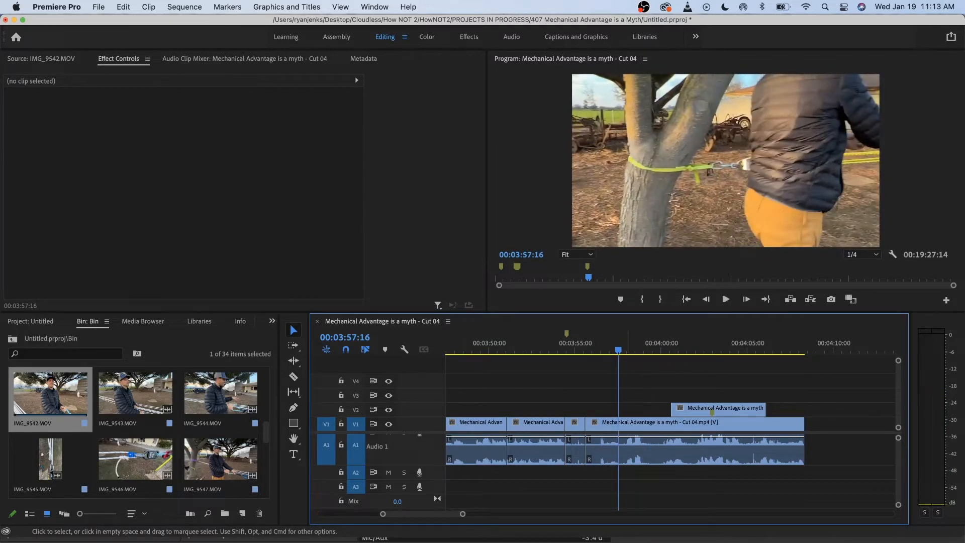
pyautogui.click(625, 428)
pyautogui.press('super+k')
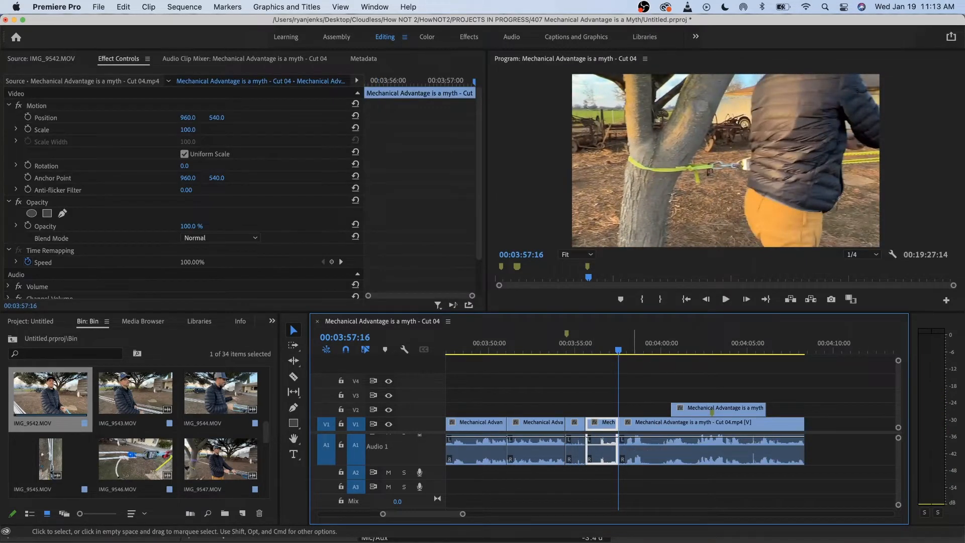
# - Delete the pulley close-up from V2 and trim the start of the V1 clip after the 00:03:57:16 cut, keeping it joined
pyautogui.click(684, 409)
pyautogui.press('BackSpace')
pyautogui.moveTo(621, 424)
pyautogui.mouseDown()
pyautogui.moveTo(641, 425)
pyautogui.moveTo(629, 425)
pyautogui.mouseUp()
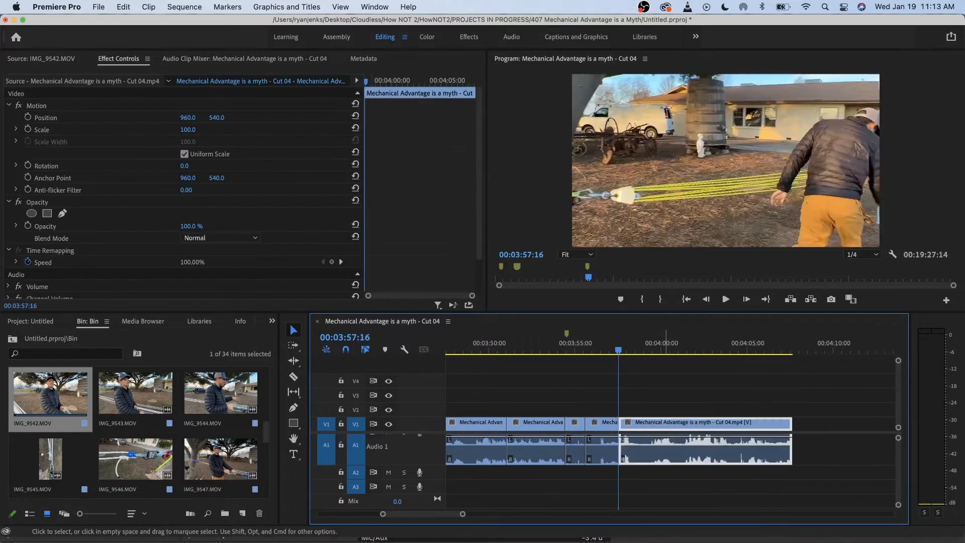
# - Delete the close-up's leftover audio after the V1 clip and ripple delete the gap before the next clip
pyautogui.scroll(-3, 664, 429)
pyautogui.click(745, 449)
pyautogui.press('Delete')
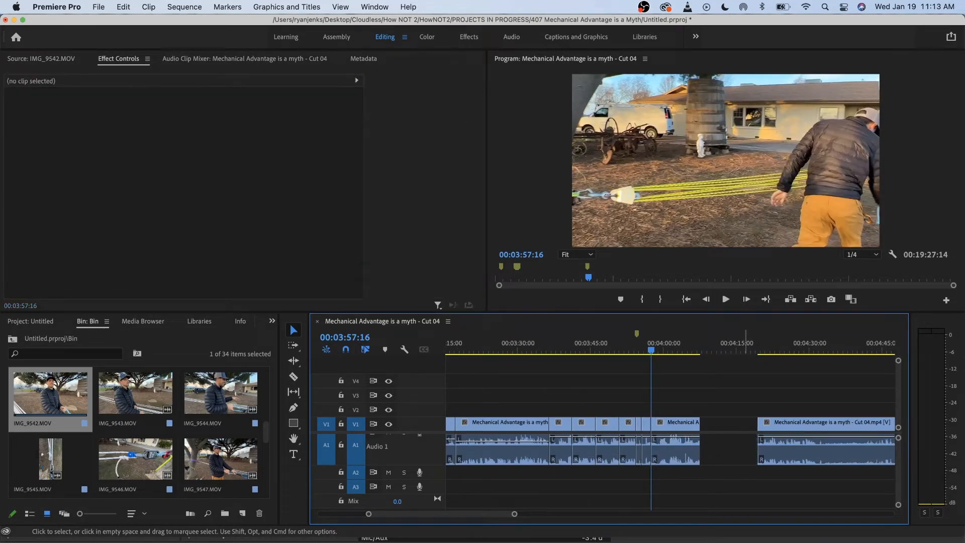
pyautogui.rightClick(713, 426)
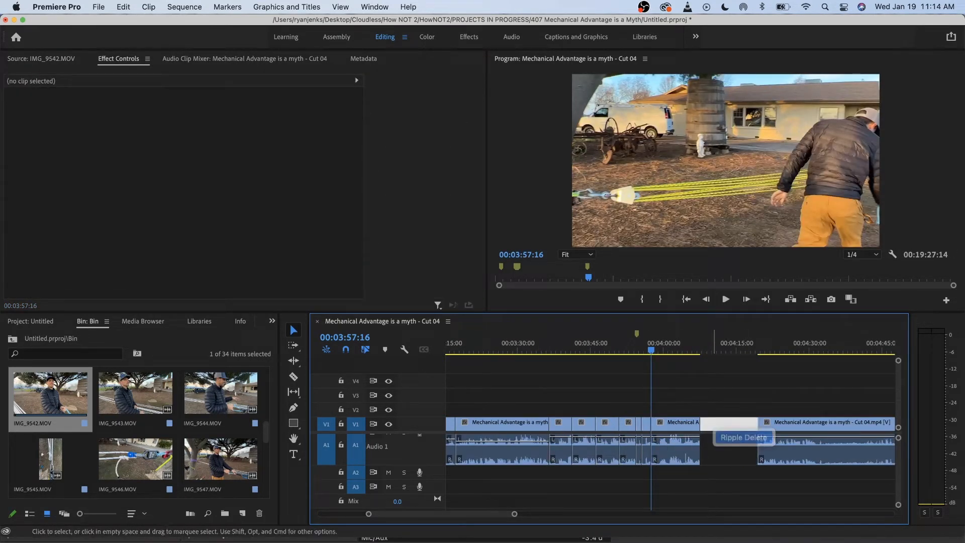
pyautogui.click(744, 438)
# - Shift all clips from the 00:03:57:16 cut onward later and extend the start of the first shifted V1 clip by about 10 frames
pyautogui.press('Up')
pyautogui.press('=')
pyautogui.press('=')
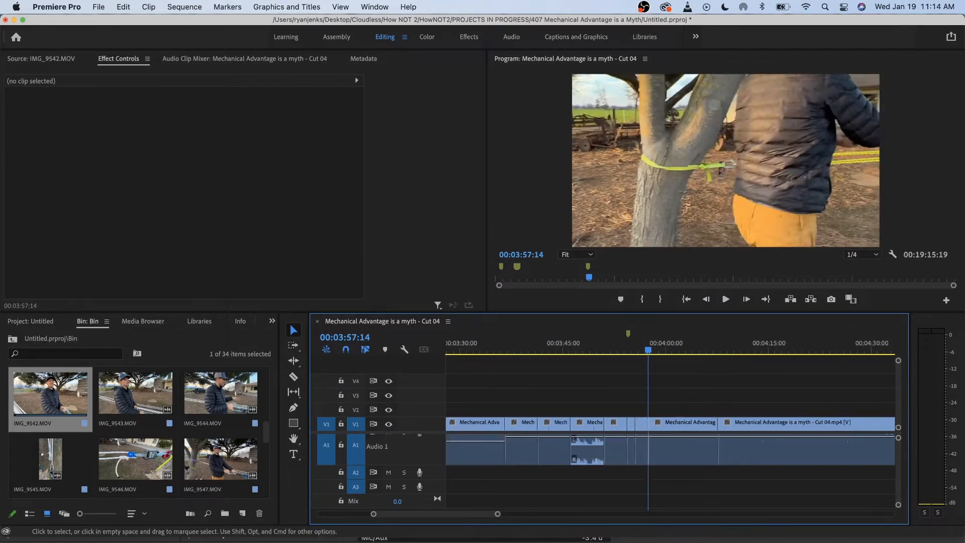
pyautogui.press('space')
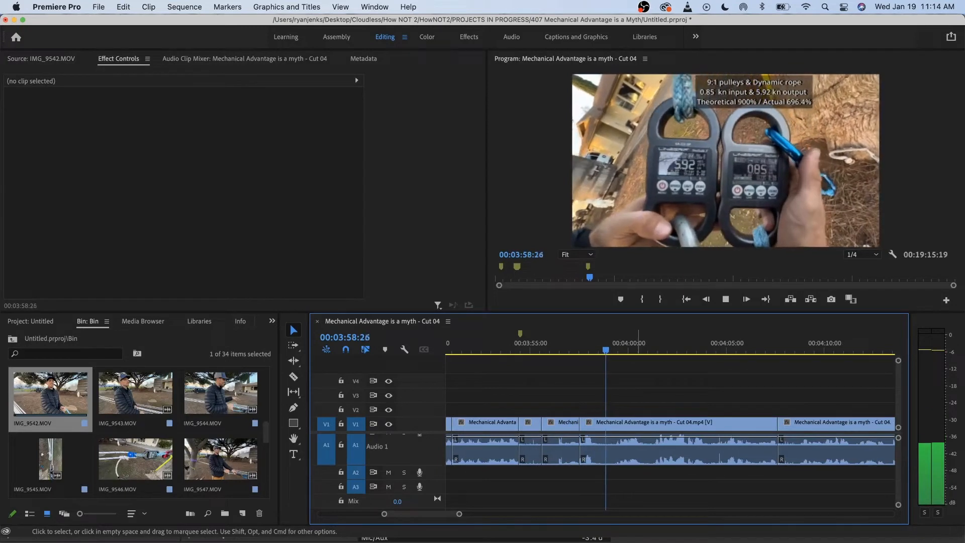
pyautogui.press('space')
pyautogui.press('d')
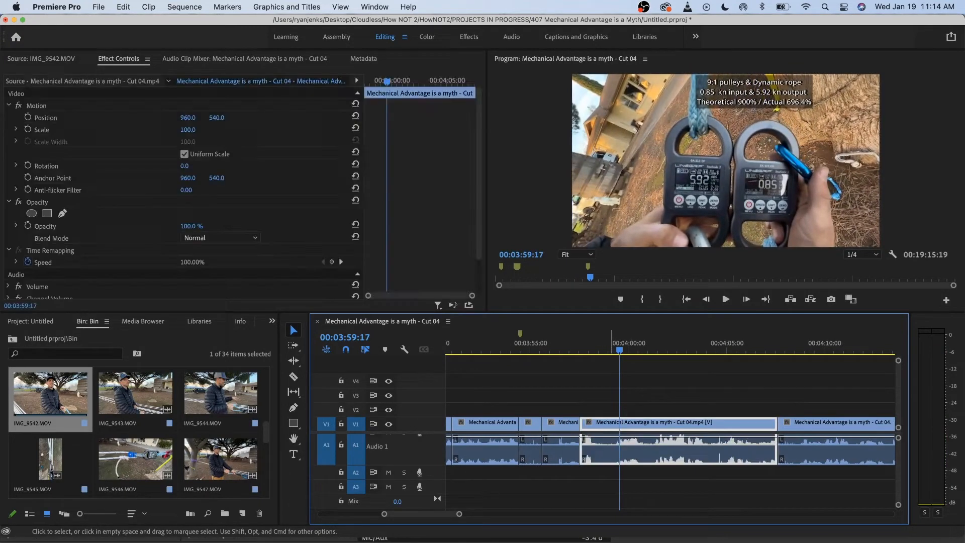
pyautogui.click(293, 345)
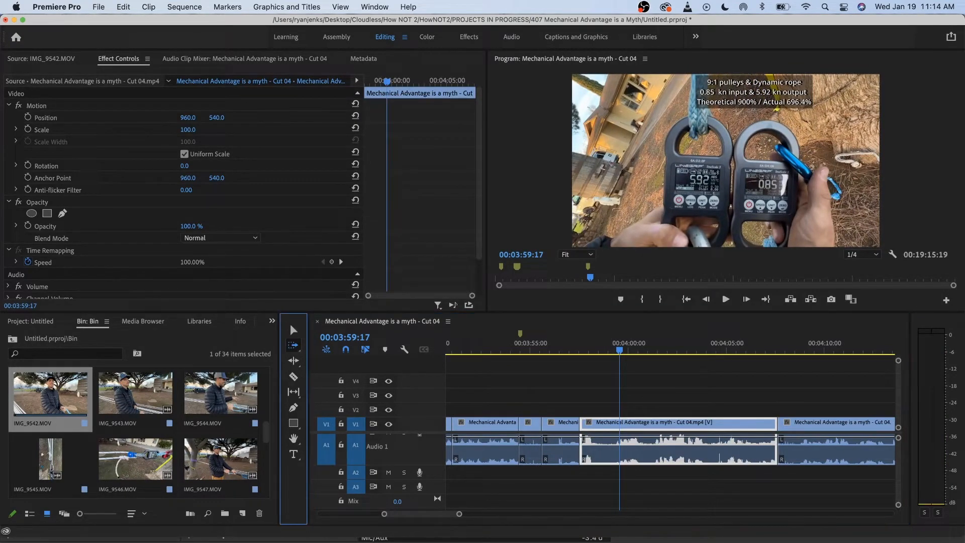
pyautogui.moveTo(591, 424); pyautogui.dragTo(606, 446)
pyautogui.click(294, 330)
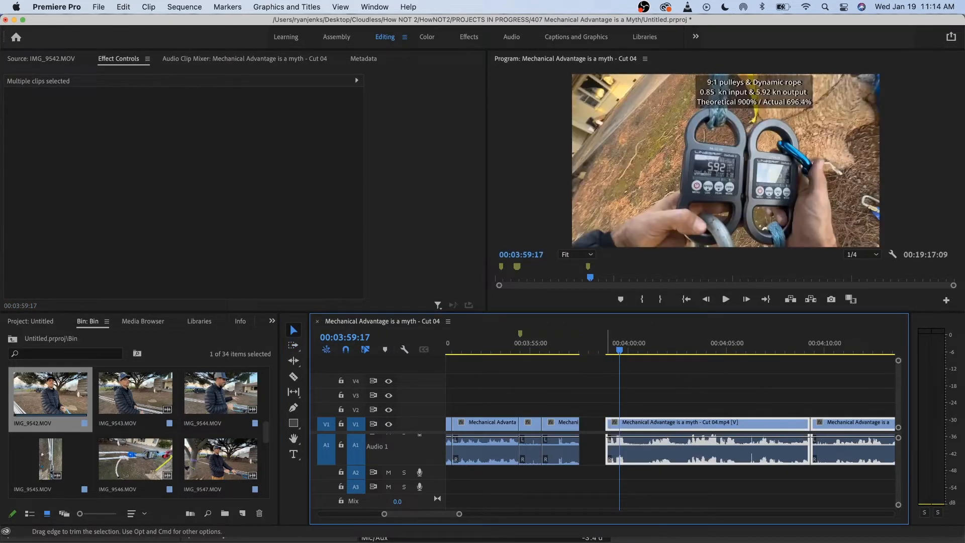
# - Check the extended start in playback and move the shifted clips back to close the gap at 00:03:57:16
pyautogui.press('space')
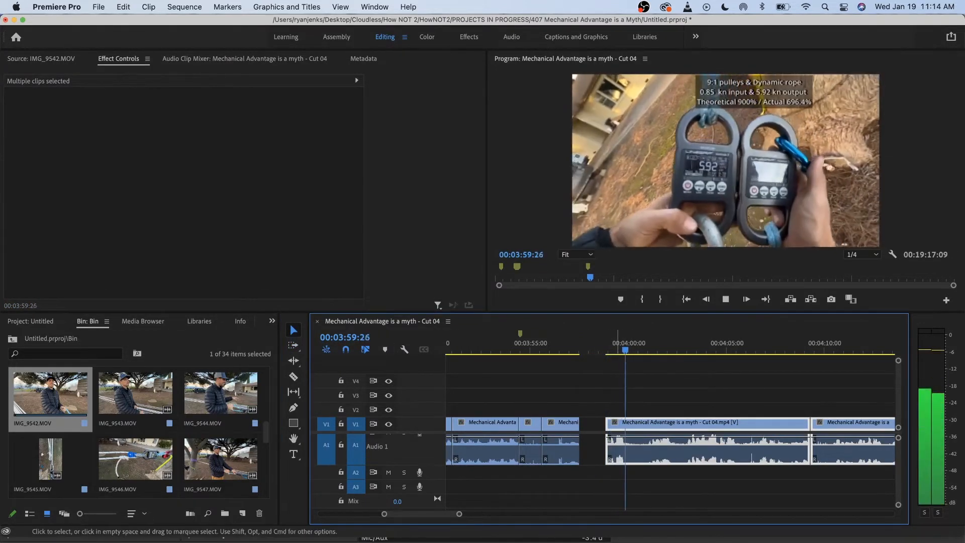
pyautogui.press('space')
pyautogui.moveTo(634, 428); pyautogui.dragTo(609, 428)
# - Replay across the 00:03:57:16 join and split the V1 clip with its audio at 00:03:58:15
pyautogui.click(550, 342)
pyautogui.press('space')
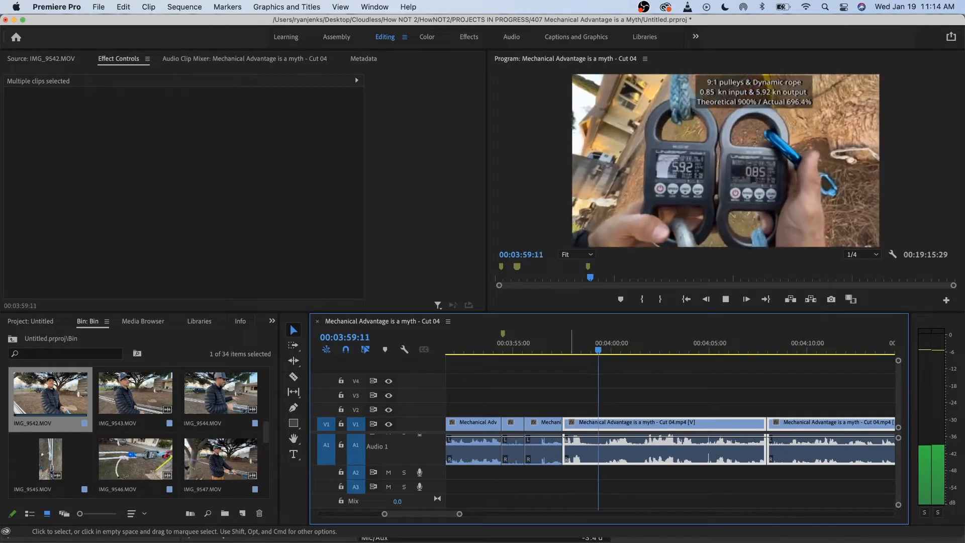
pyautogui.moveTo(574, 342); pyautogui.dragTo(581, 343)
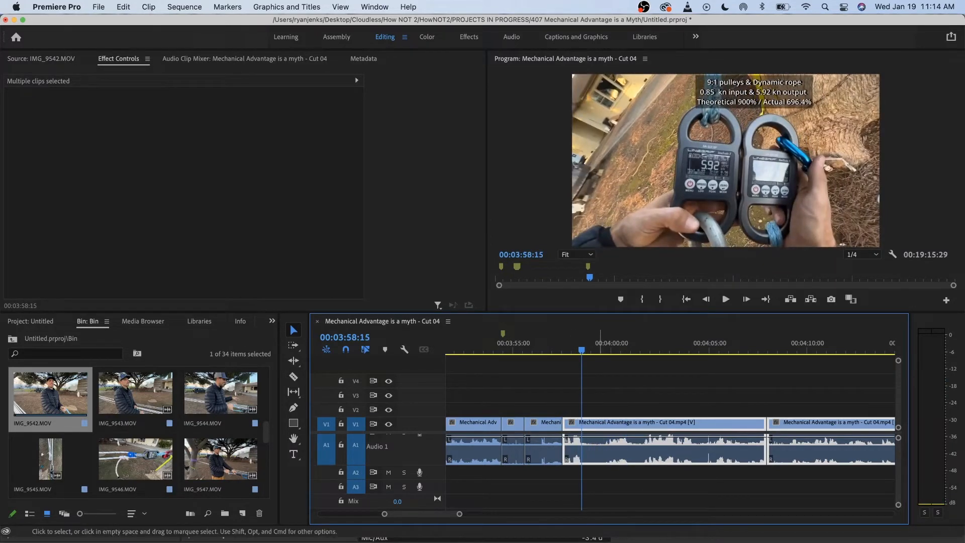
pyautogui.press('super+k')
# - Try to ripple delete the part before the 00:03:58:15 split and play from just before the join to the sequence end
pyautogui.hotkey('shift', 'Delete')
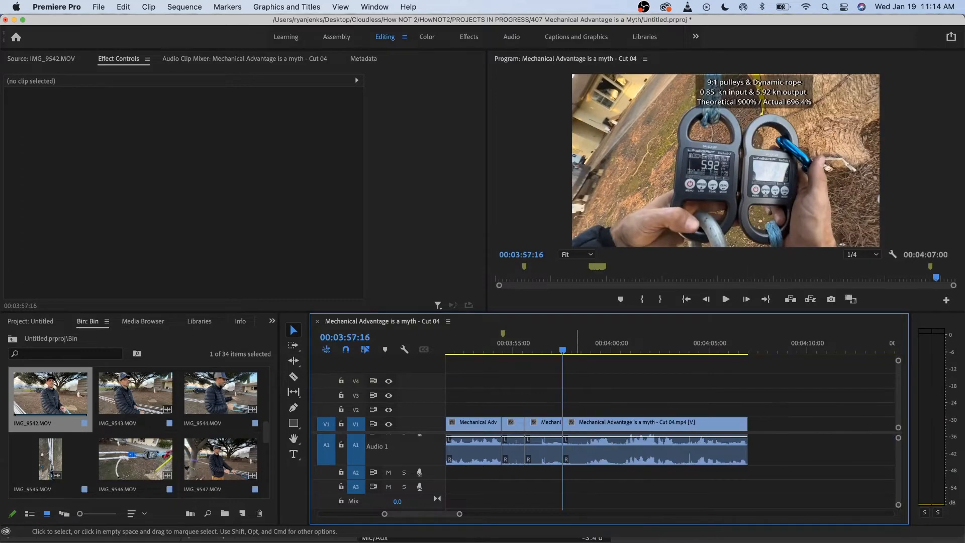
pyautogui.click(547, 343)
pyautogui.press('space')
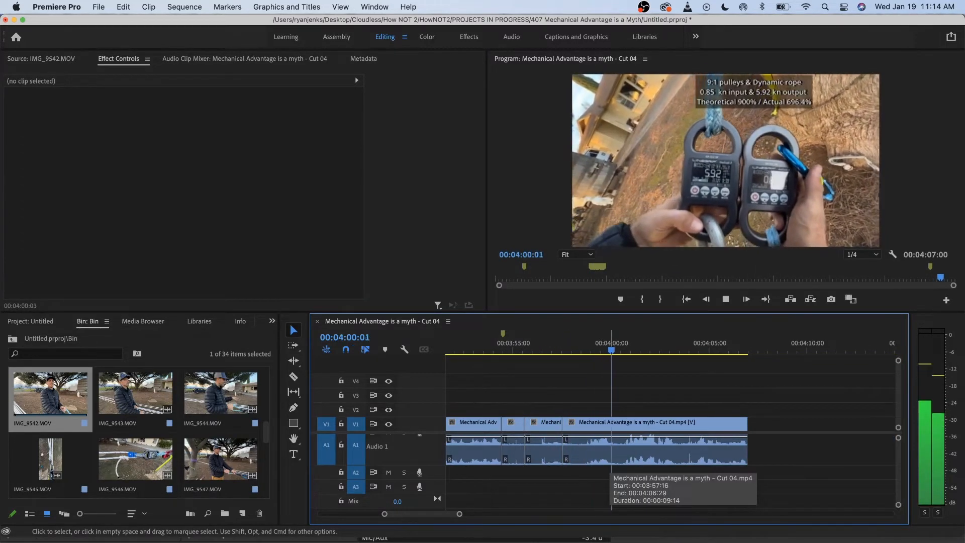
pyautogui.press('space')
pyautogui.press('space')
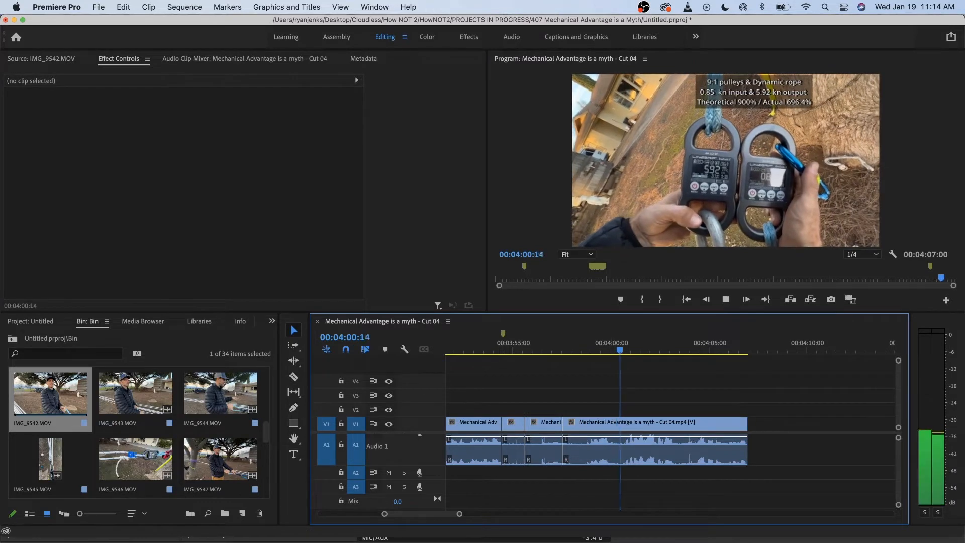
pyautogui.press('space')
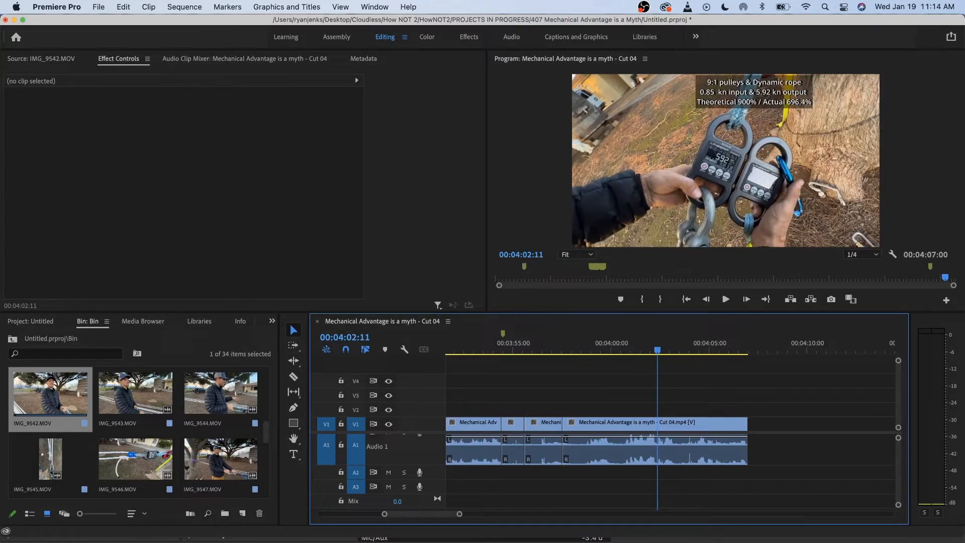
pyautogui.press('space')
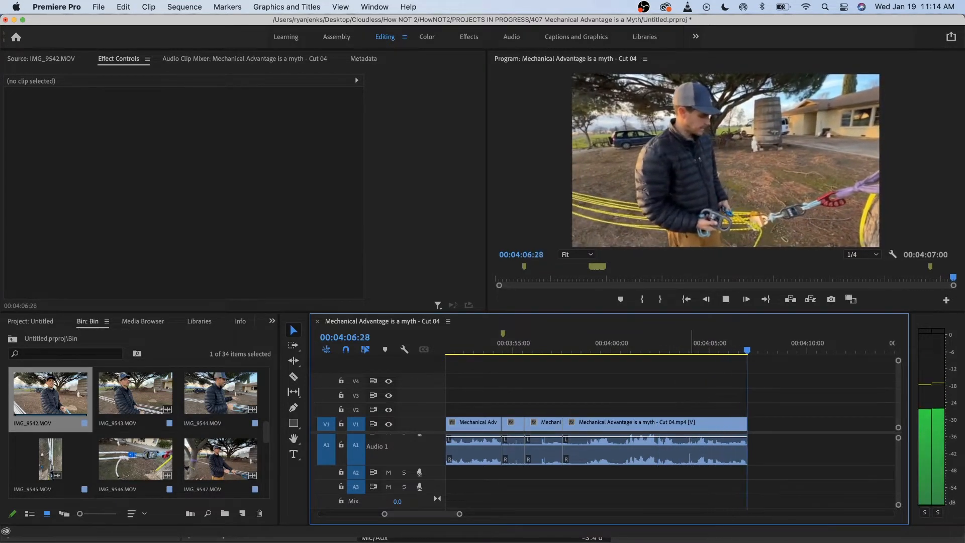
pyautogui.press('space')
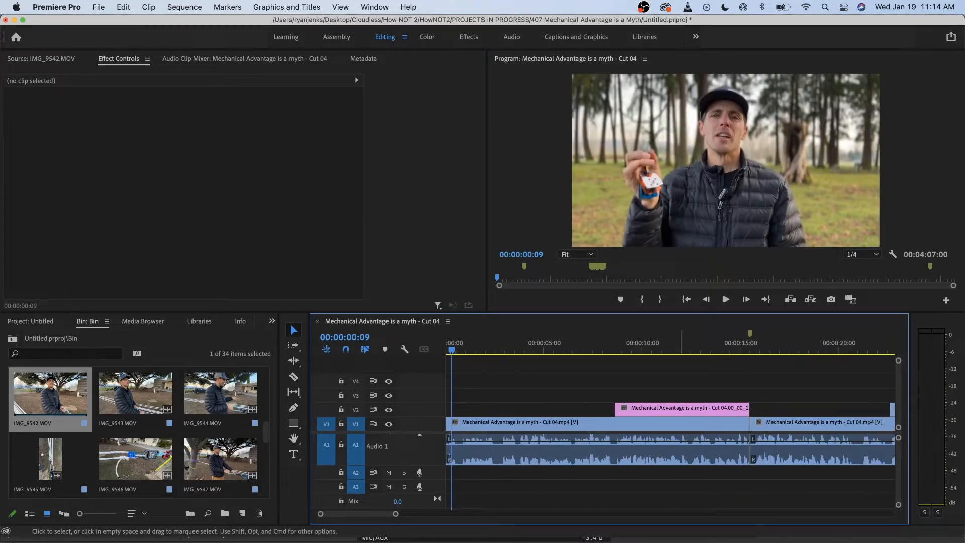
# - Inspect the end of the shortened sequence and undo the last ripple delete
pyautogui.scroll(-5, 670, 423)
pyautogui.hscroll(3, 670, 422)
pyautogui.hscroll(5, 670, 422)
pyautogui.moveTo(598, 344)
pyautogui.mouseDown()
pyautogui.moveTo(617, 345)
pyautogui.moveTo(607, 345)
pyautogui.mouseUp()
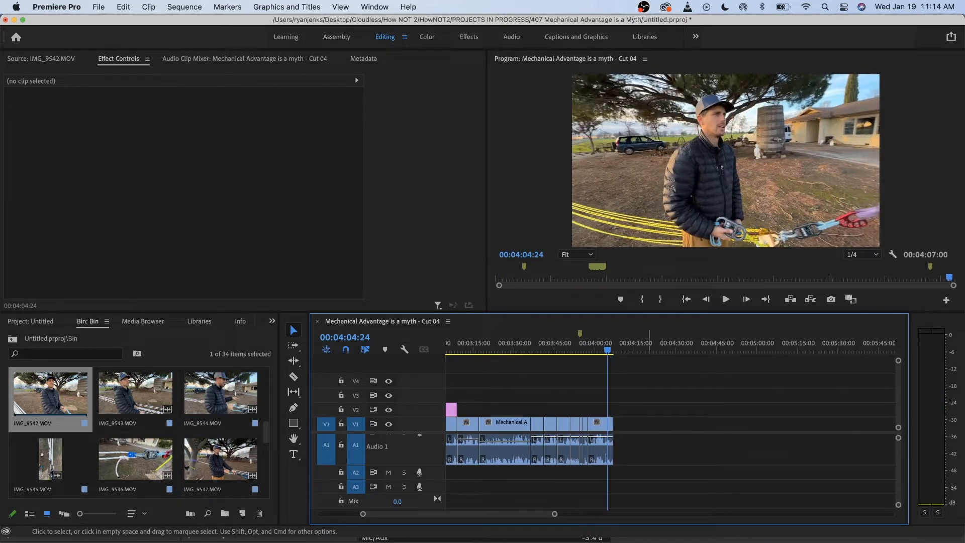
pyautogui.press('-')
pyautogui.press('-')
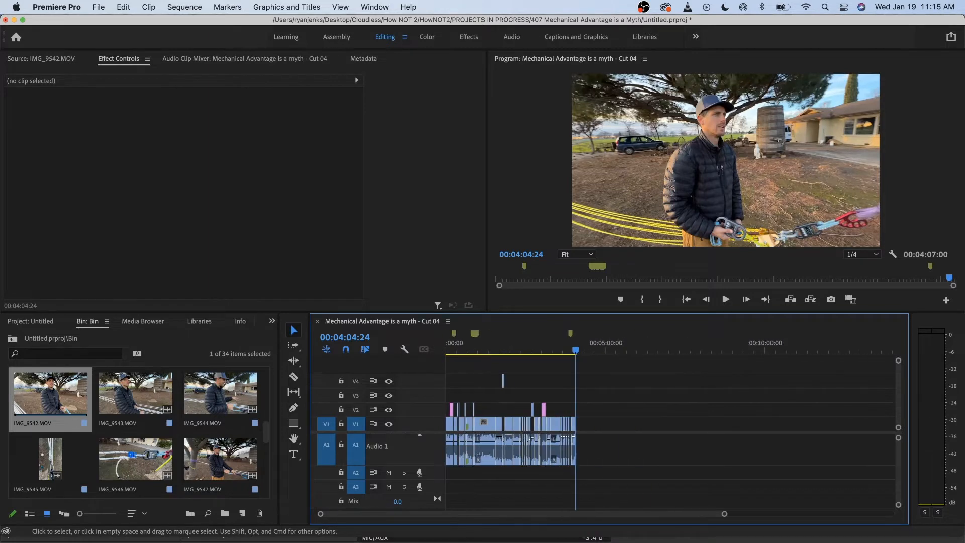
pyautogui.press('super+z')
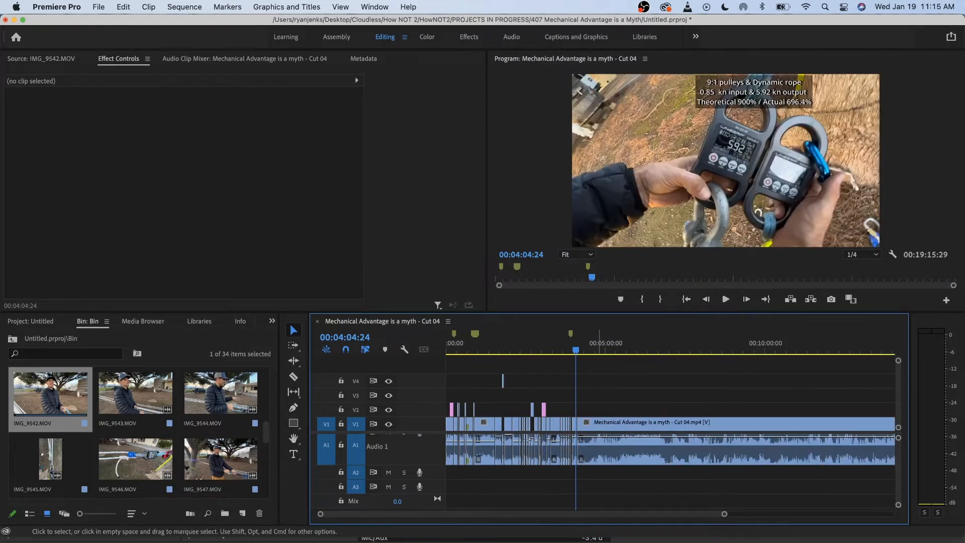
# - Replay the footage around the 00:03:57:16 cut and ripple delete the short V1 clip between it and the next split
pyautogui.scroll(3, 598, 443)
pyautogui.scroll(5, 598, 442)
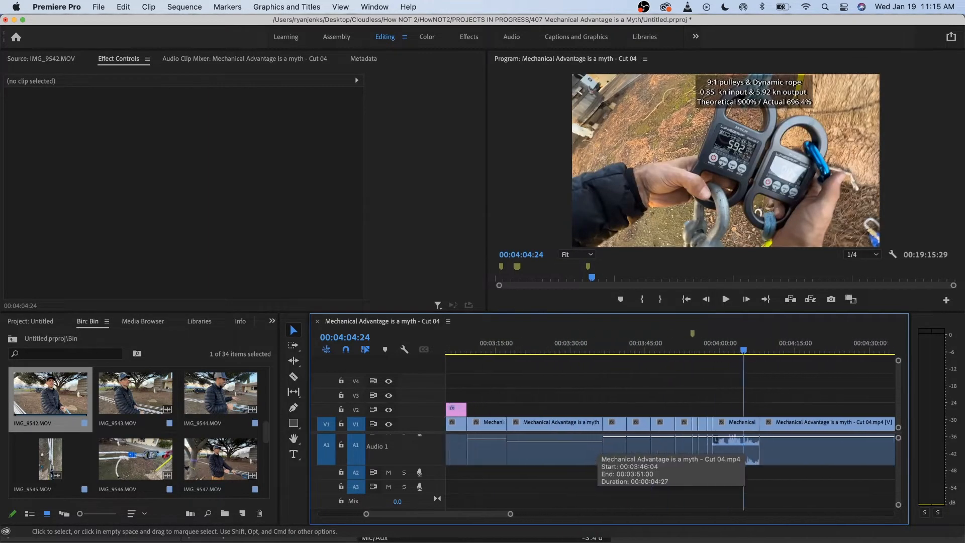
pyautogui.moveTo(725, 344); pyautogui.dragTo(729, 344)
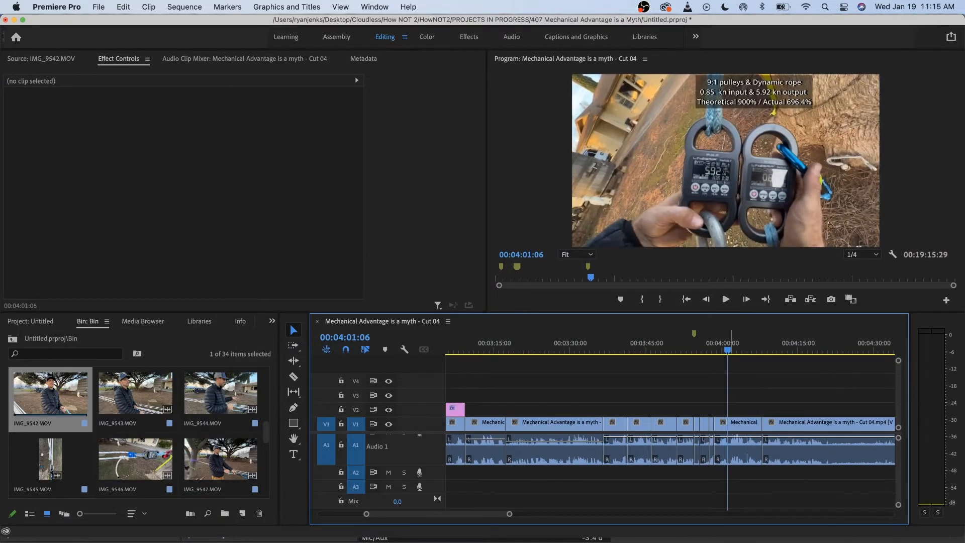
pyautogui.scroll(4, 729, 344)
pyautogui.hscroll(3, 670, 422)
pyautogui.press('space')
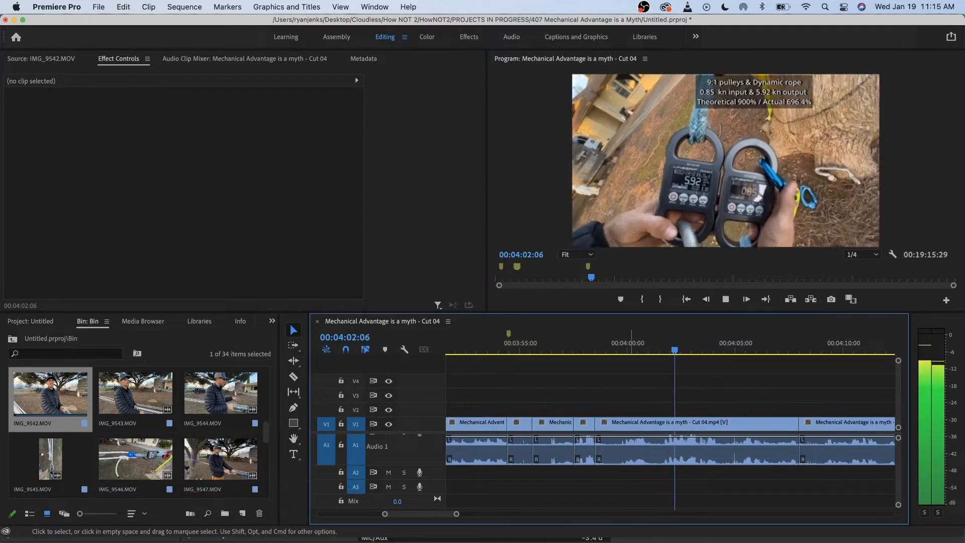
pyautogui.click(588, 344)
pyautogui.press('space')
pyautogui.click(577, 344)
pyautogui.press('space')
pyautogui.click(584, 422)
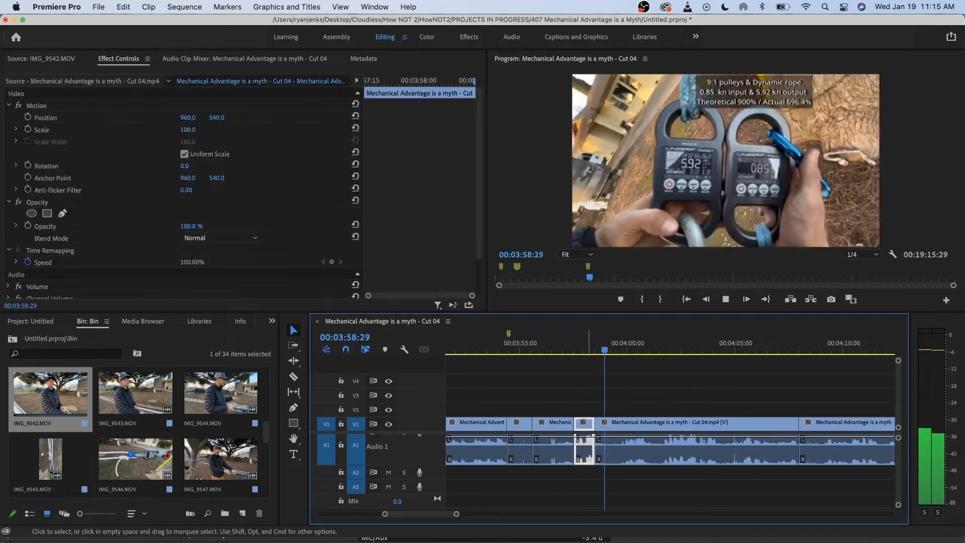
pyautogui.press('space')
pyautogui.hotkey('shift', 'Delete')
# - Play on through the pulley readout footage and split the V1 clip with its audio at 00:04:04:06
pyautogui.press('space')
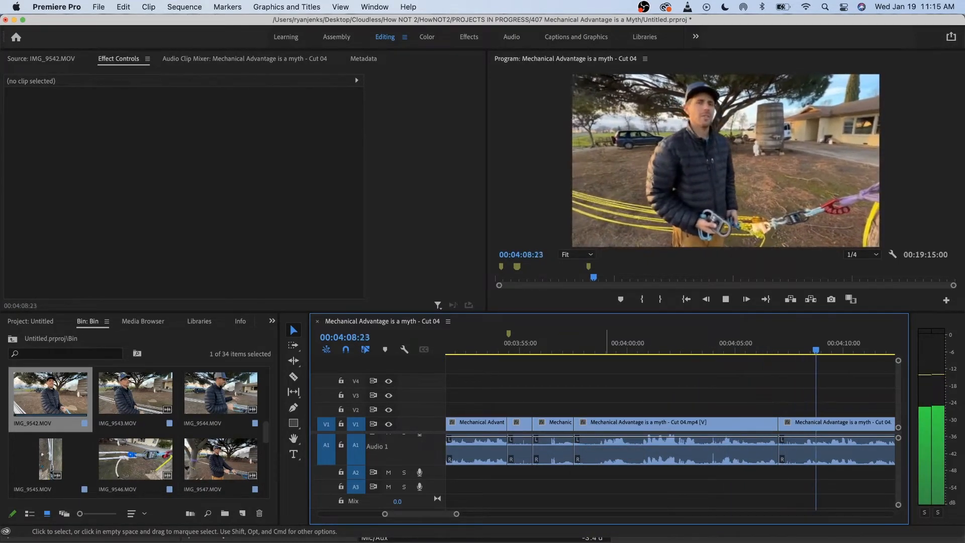
pyautogui.press('space')
pyautogui.moveTo(650, 343); pyautogui.dragTo(720, 342)
pyautogui.press('space')
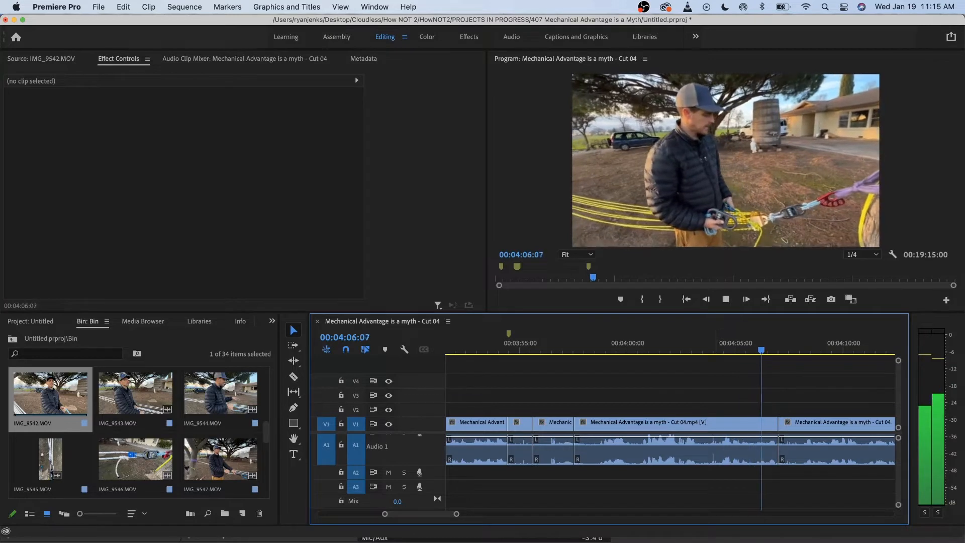
pyautogui.press('space')
pyautogui.moveTo(715, 343)
pyautogui.mouseDown()
pyautogui.moveTo(732, 343)
pyautogui.moveTo(703, 343)
pyautogui.moveTo(715, 342)
pyautogui.mouseUp()
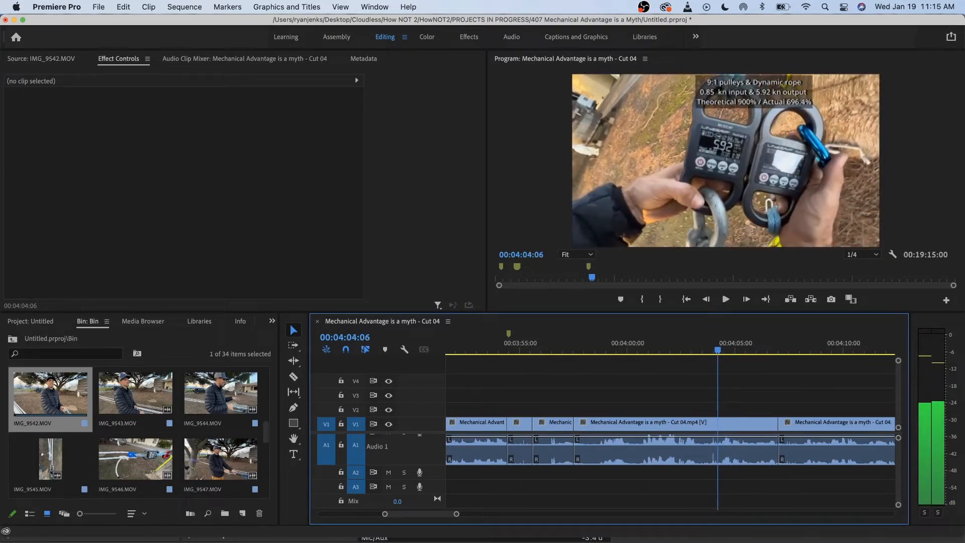
pyautogui.press('Left')
pyautogui.press('Left')
pyautogui.press('super+k')
# - Ripple delete the V1 segment and its audio between the 00:04:04:06 split and the next cut
pyautogui.click(738, 442)
pyautogui.scroll(-3, 732, 445)
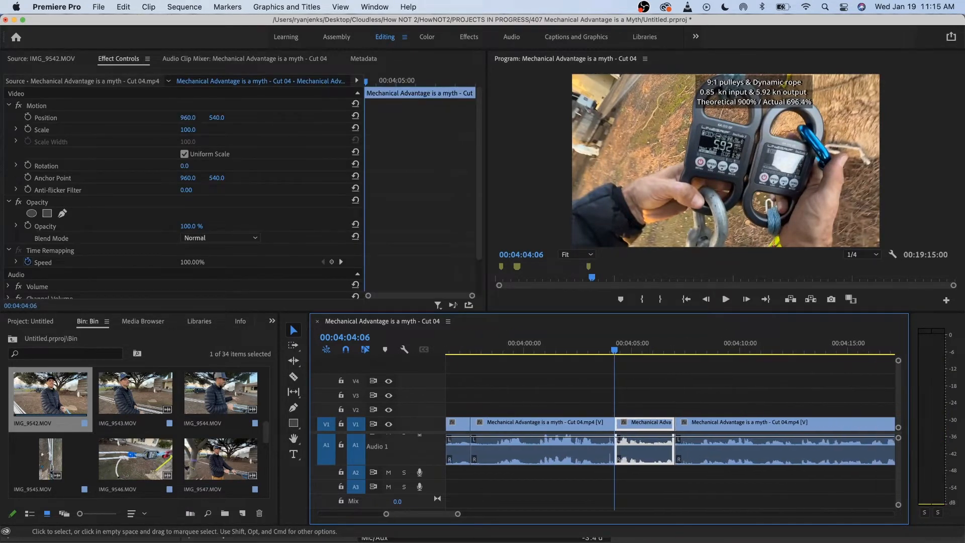
pyautogui.hotkey('alt', 'BackSpace')
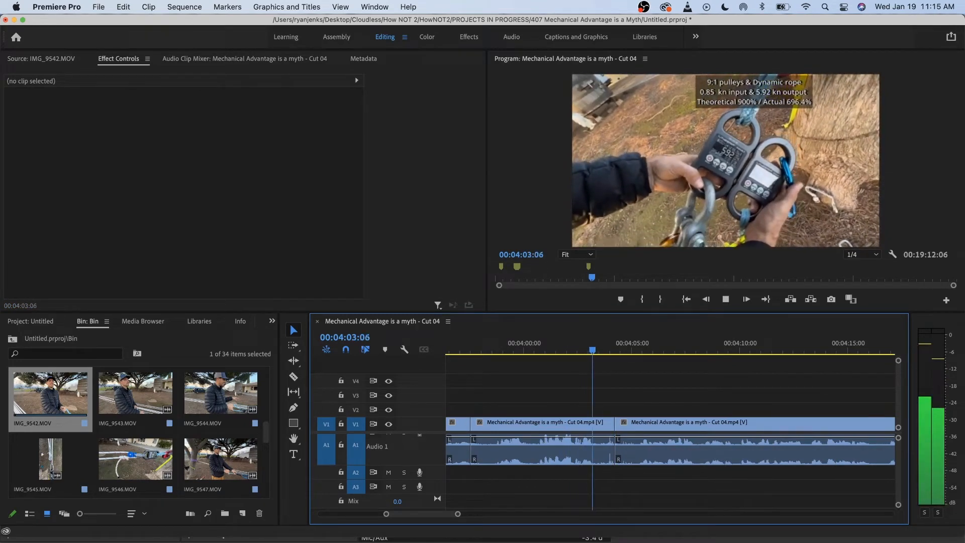
# - Replay from 00:04:01:25, split the V1 clip at 00:04:03:11, and ripple delete its remainder up to the next cut
pyautogui.click(562, 343)
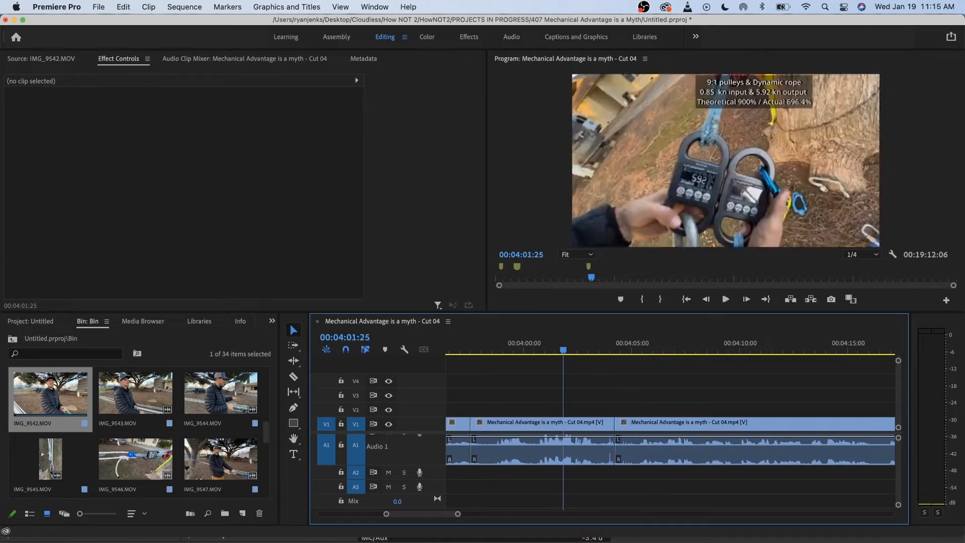
pyautogui.press('space')
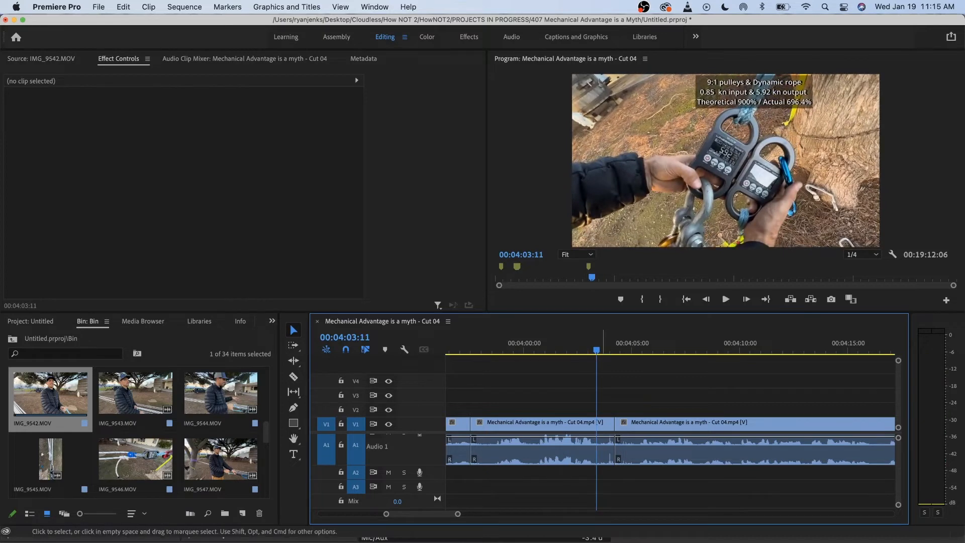
pyautogui.click(541, 422)
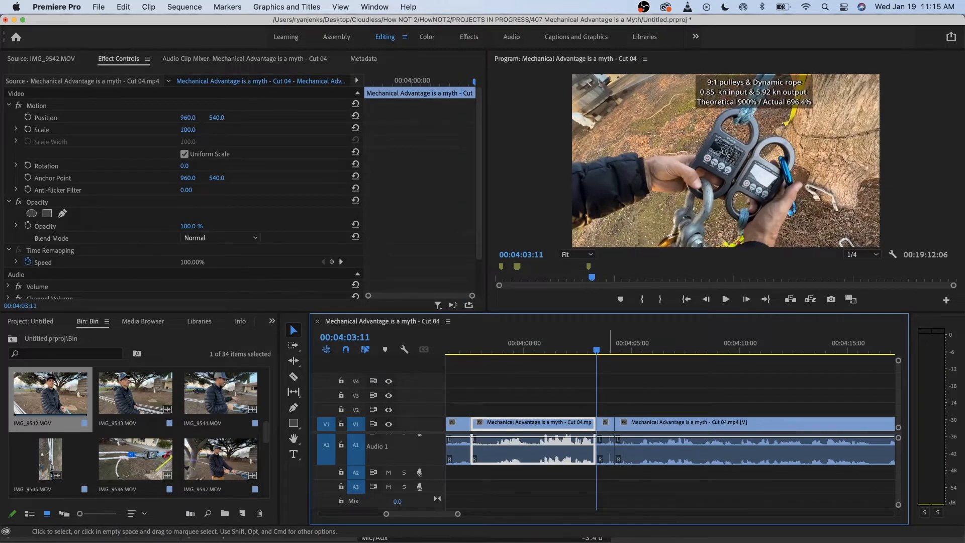
pyautogui.press('w')
# - Split the following V1 clip at 00:04:04:13, ripple delete its part before that point, and play on across the new join
pyautogui.press('space')
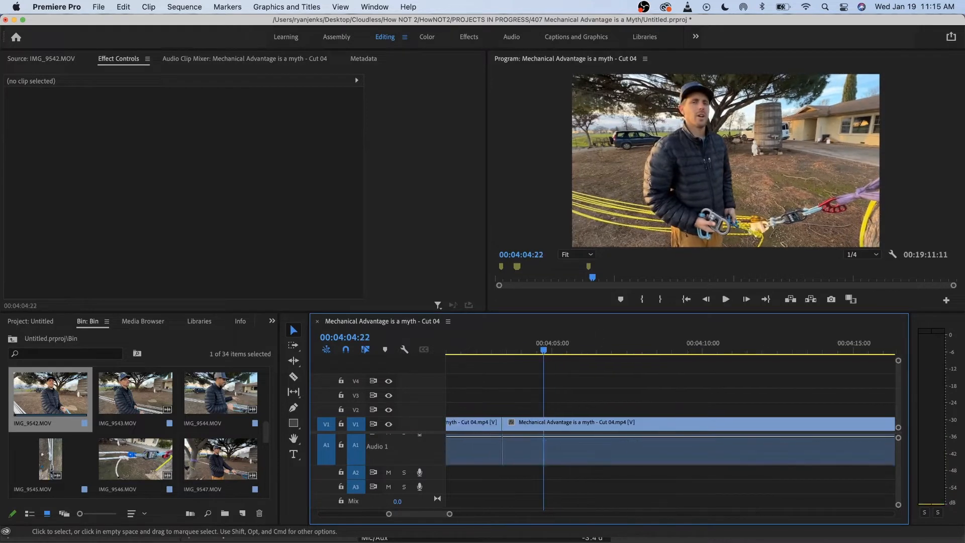
pyautogui.press('=')
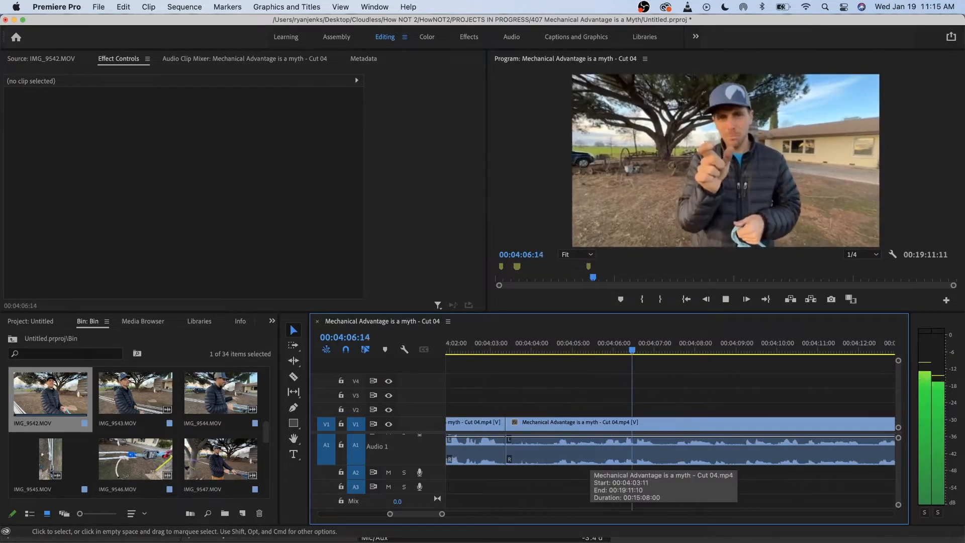
pyautogui.press('space')
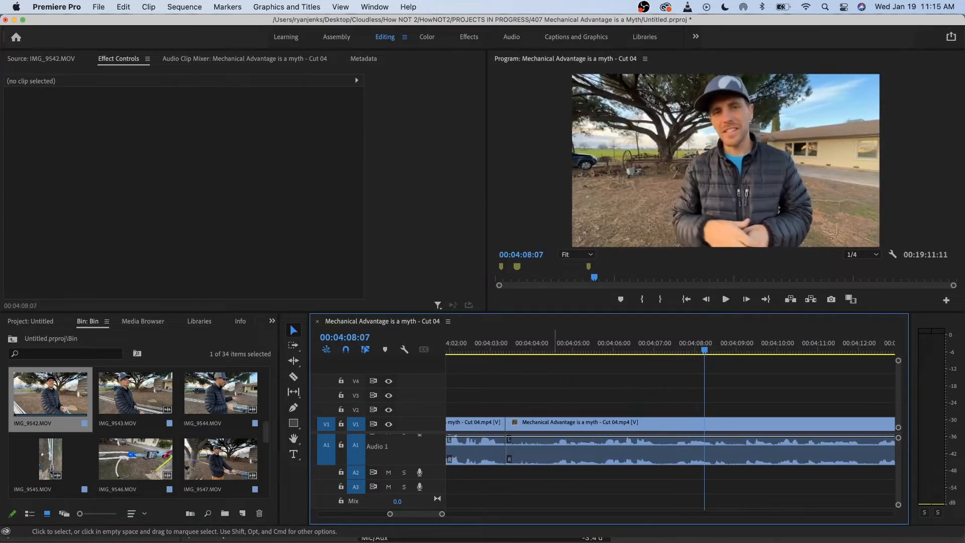
pyautogui.click(548, 346)
pyautogui.press('super+k')
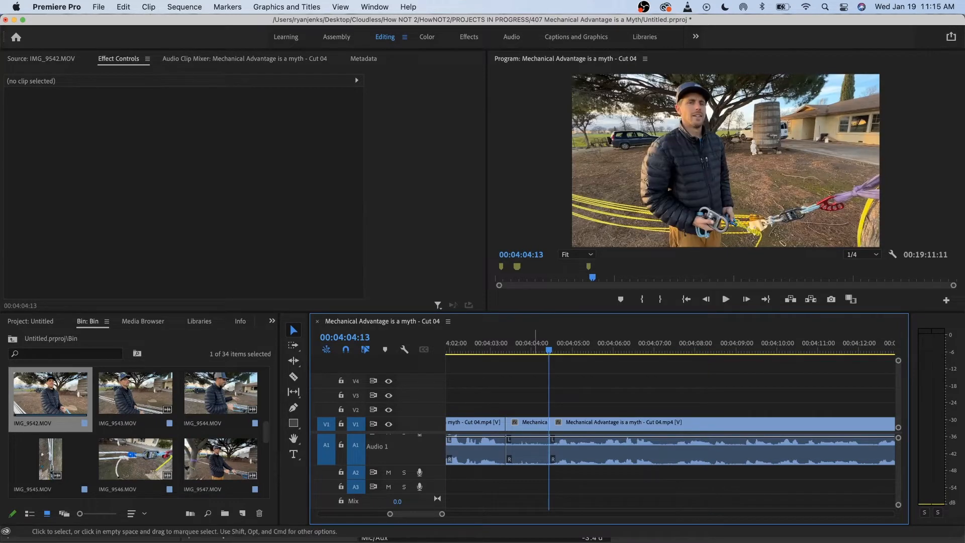
pyautogui.hotkey('alt', 'BackSpace')
pyautogui.press('space')
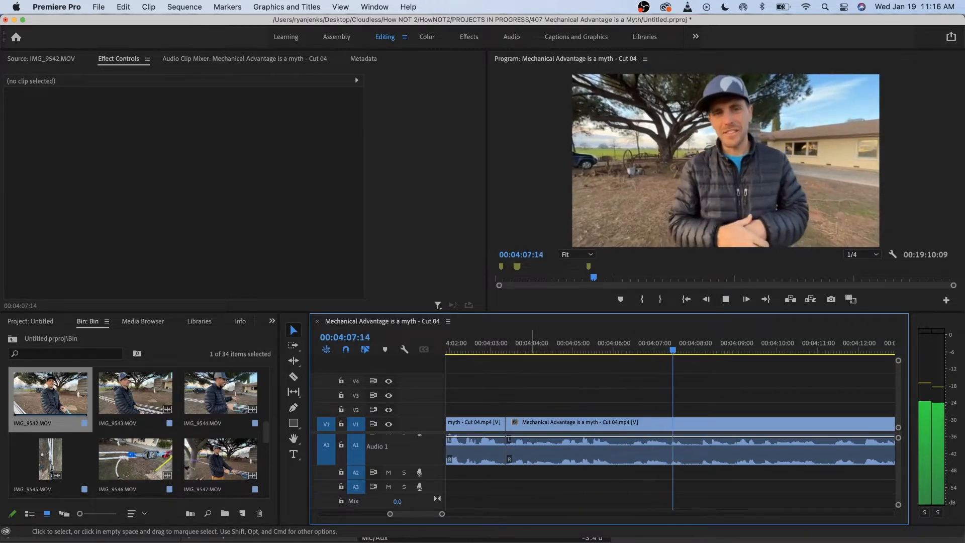
pyautogui.press('-')
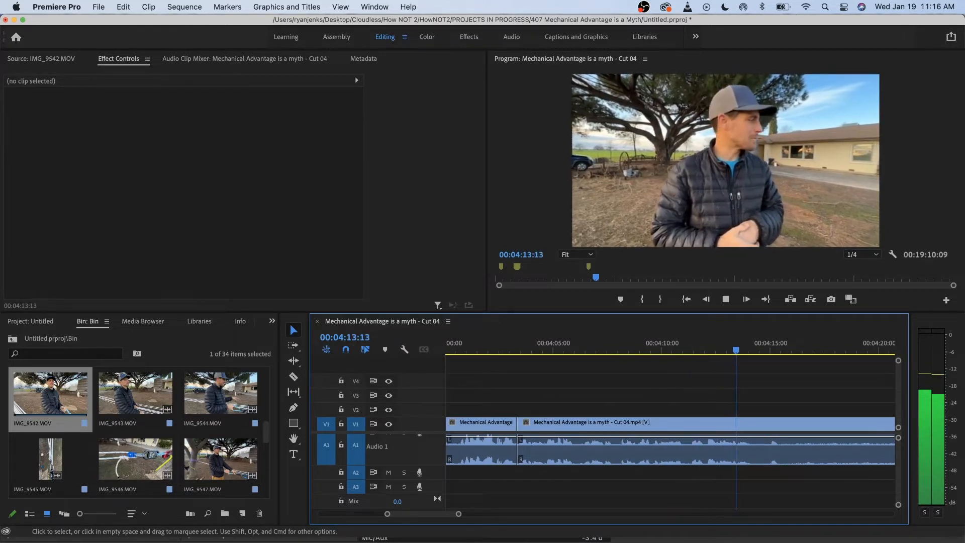
# - Stop playback at 00:04:14:04 and split the V1 clip with its audio there
pyautogui.press('space')
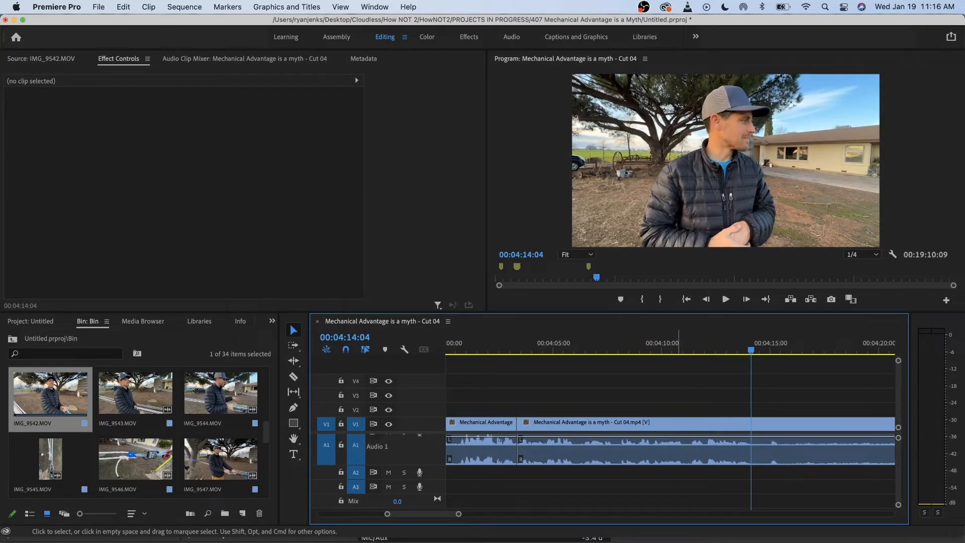
pyautogui.click(679, 439)
pyautogui.press('super+k')
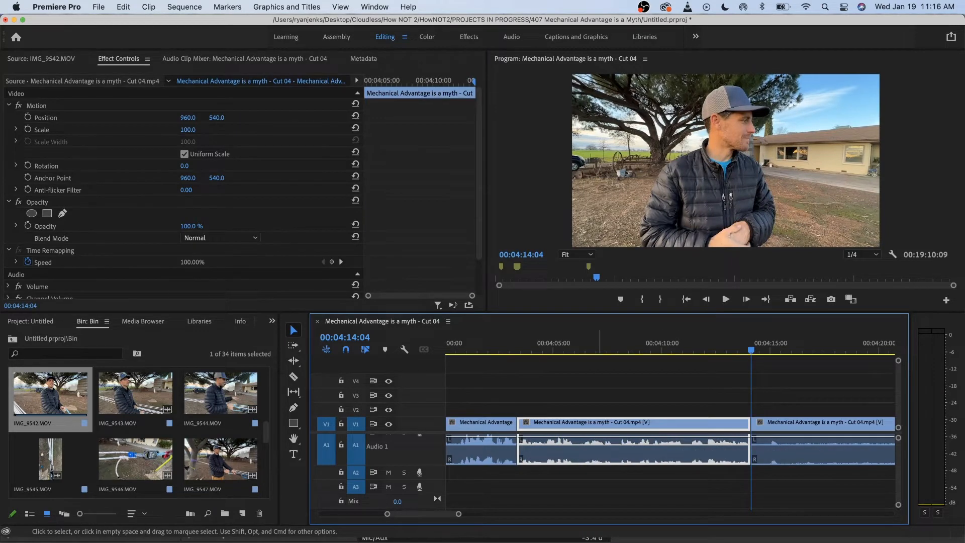
# - Replay the rope-pulling footage following the 00:04:14:04 split up to 00:04:29:16
pyautogui.press('-')
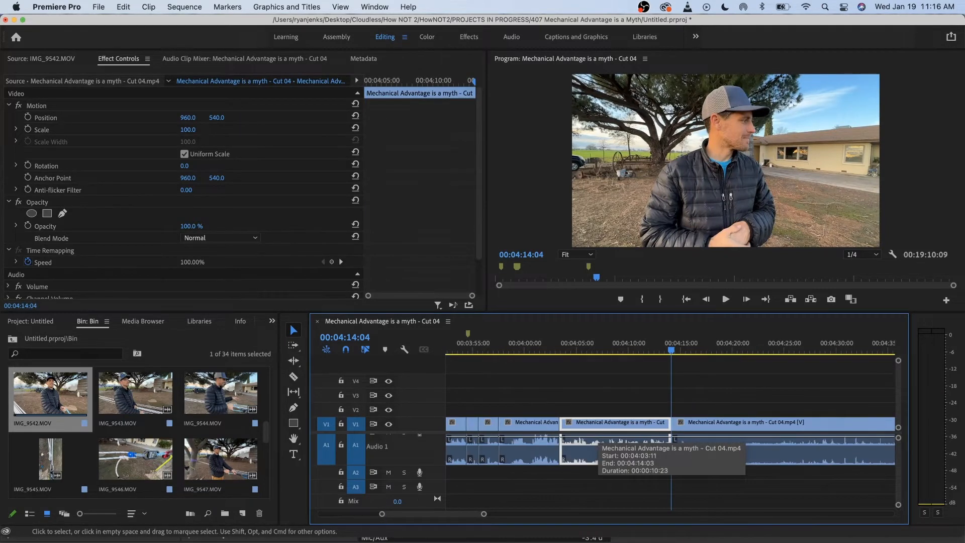
pyautogui.press('-')
pyautogui.press('-')
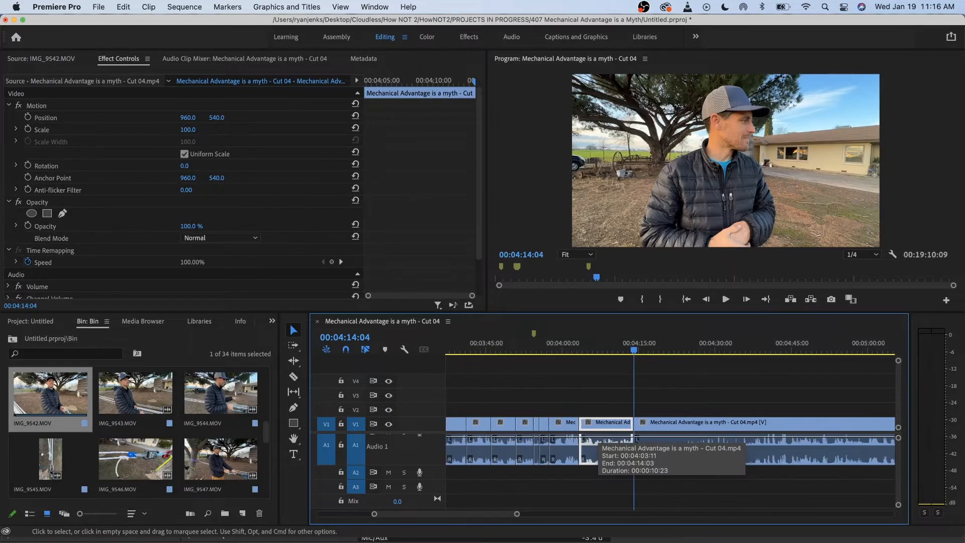
pyautogui.press('space')
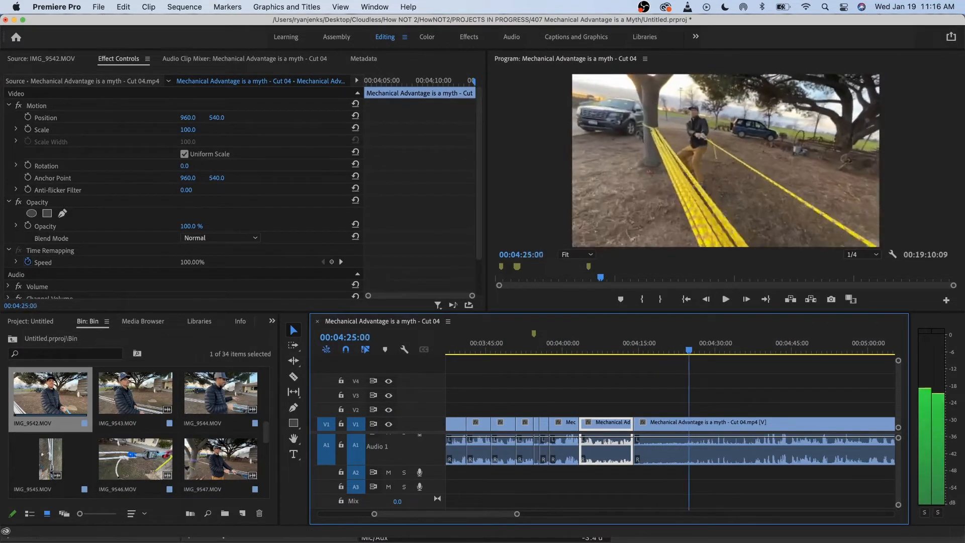
pyautogui.moveTo(669, 337); pyautogui.dragTo(634, 337)
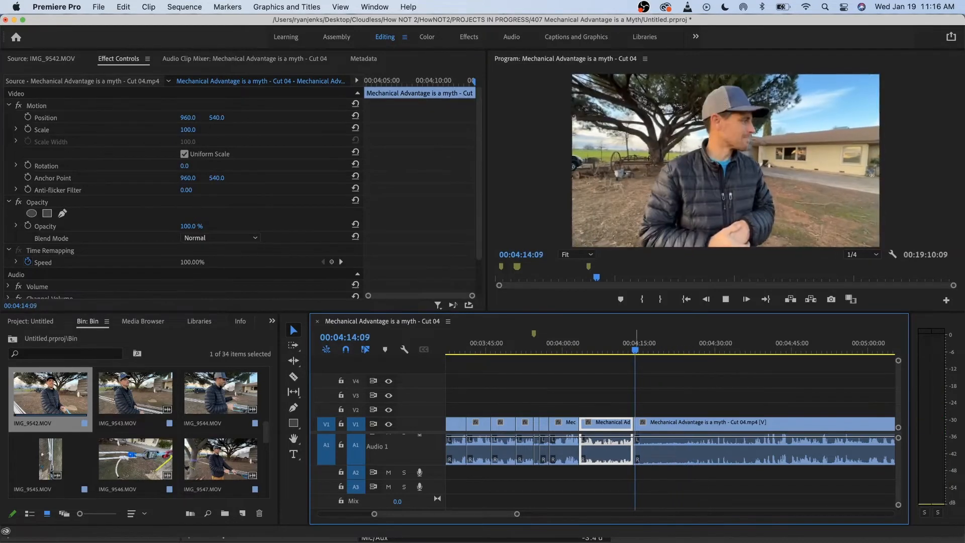
pyautogui.press('space')
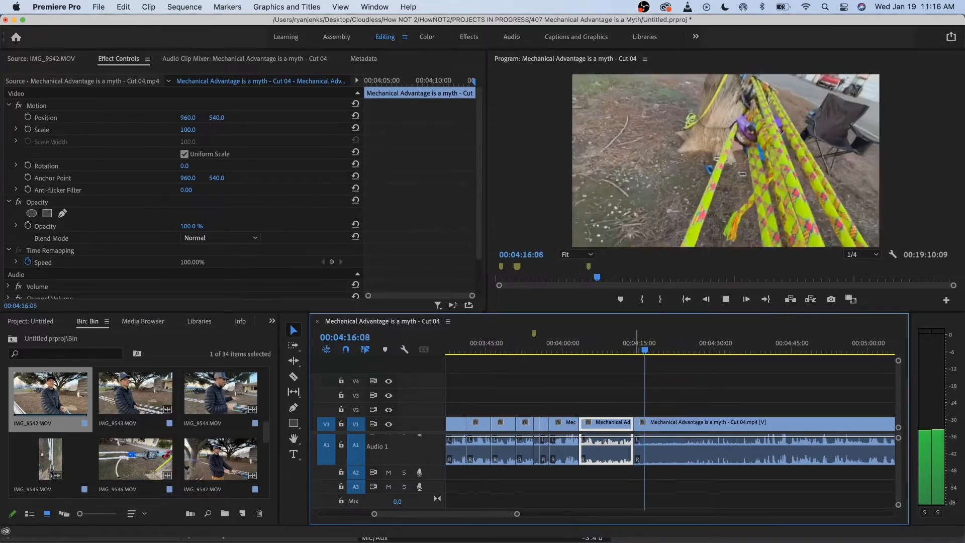
pyautogui.press('space')
pyautogui.moveTo(649, 337); pyautogui.dragTo(638, 337)
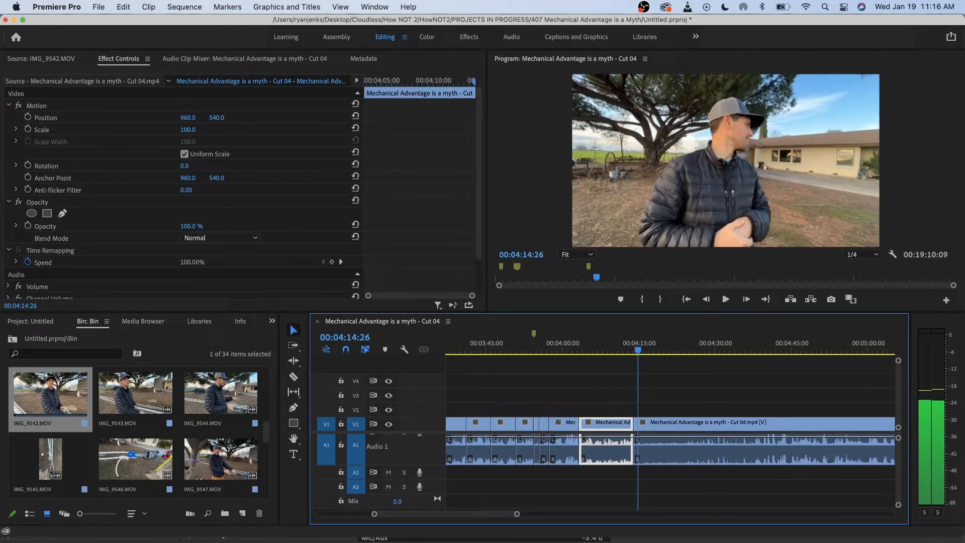
pyautogui.press('space')
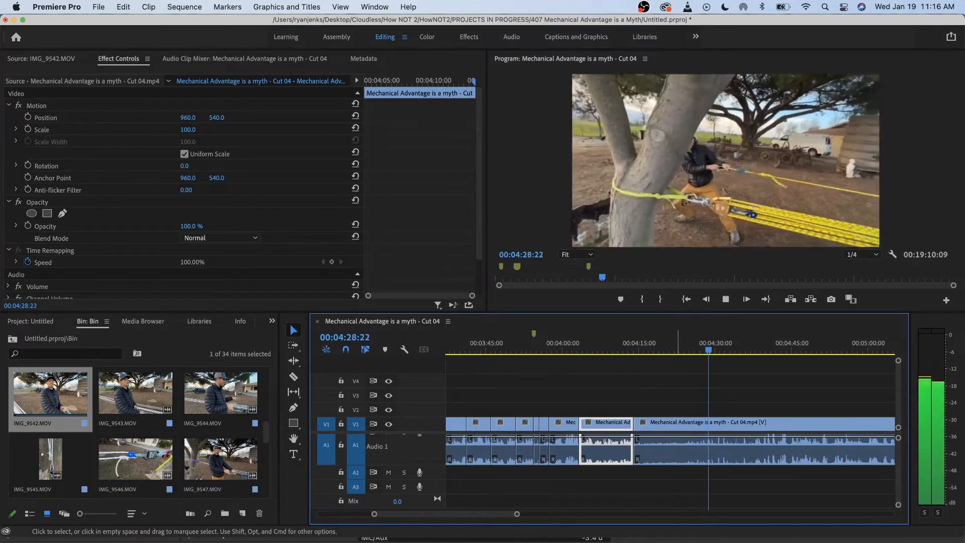
pyautogui.press('space')
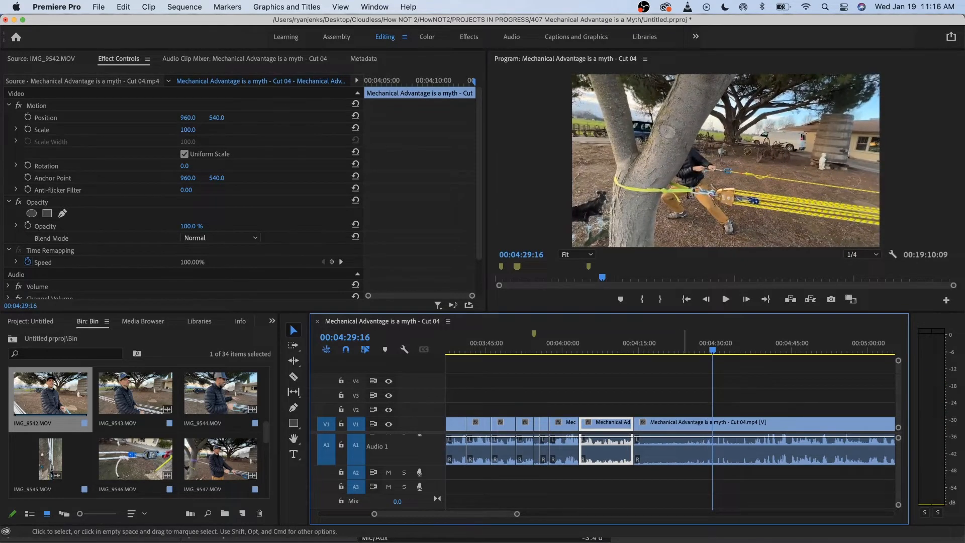
# - Play the following V1 clip up to the load cell close-up and split it with its audio at 00:04:40:11
pyautogui.click(695, 423)
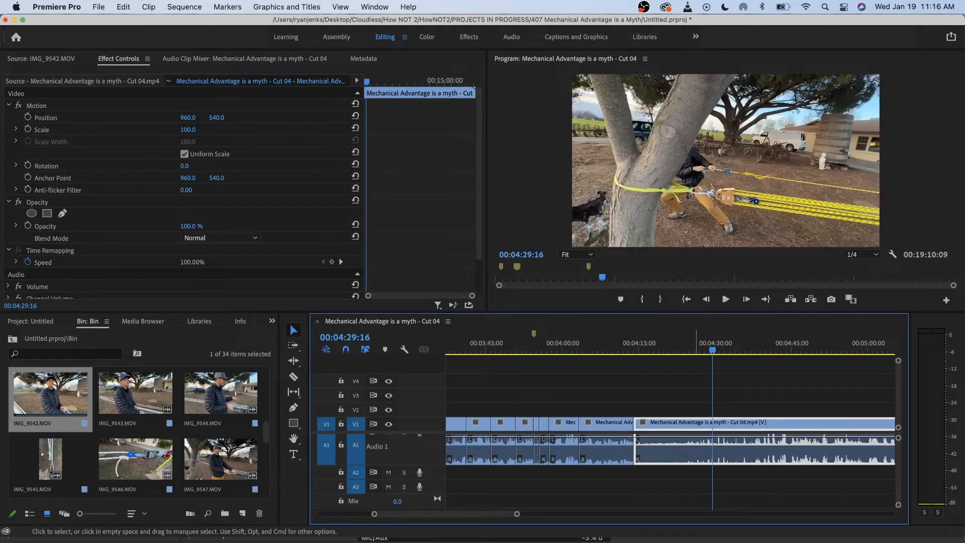
pyautogui.press('space')
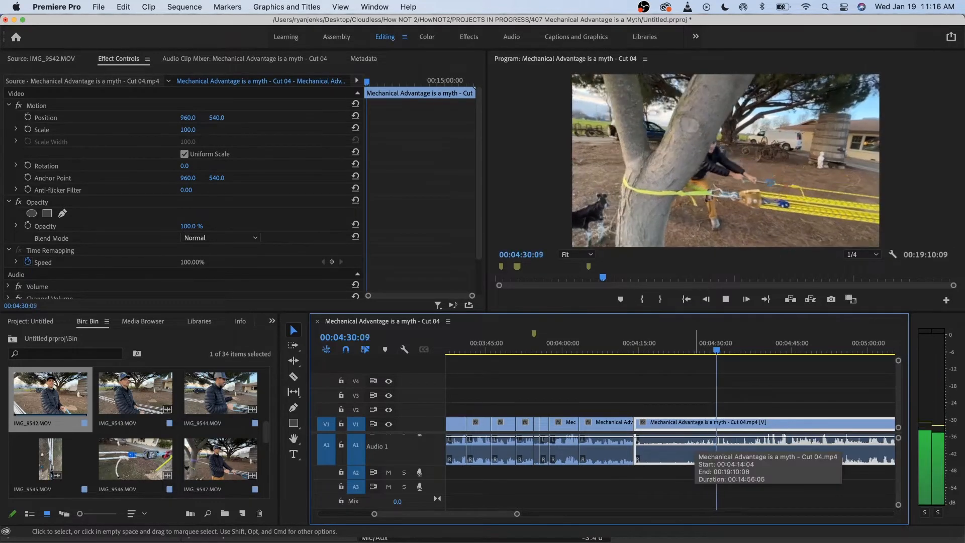
pyautogui.scroll(3, 706, 445)
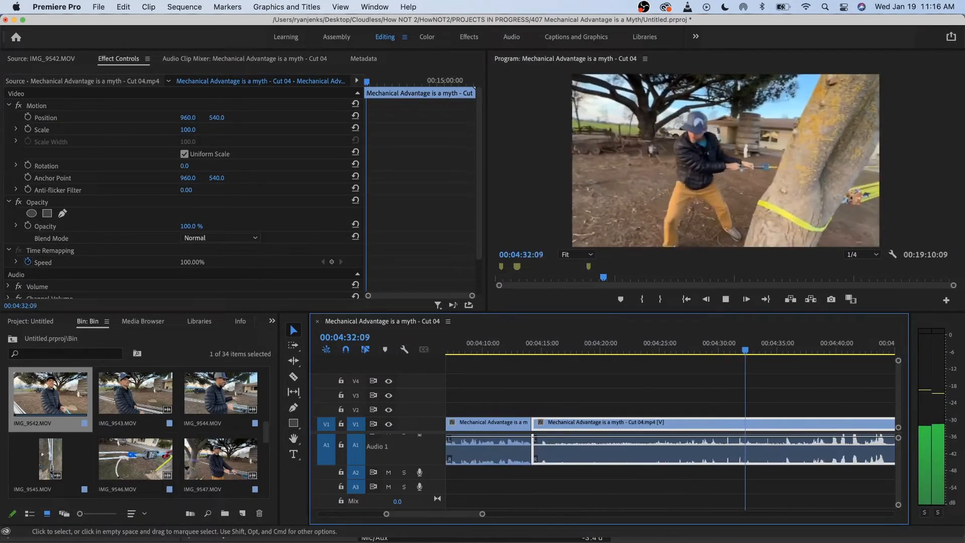
pyautogui.hscroll(2, 709, 445)
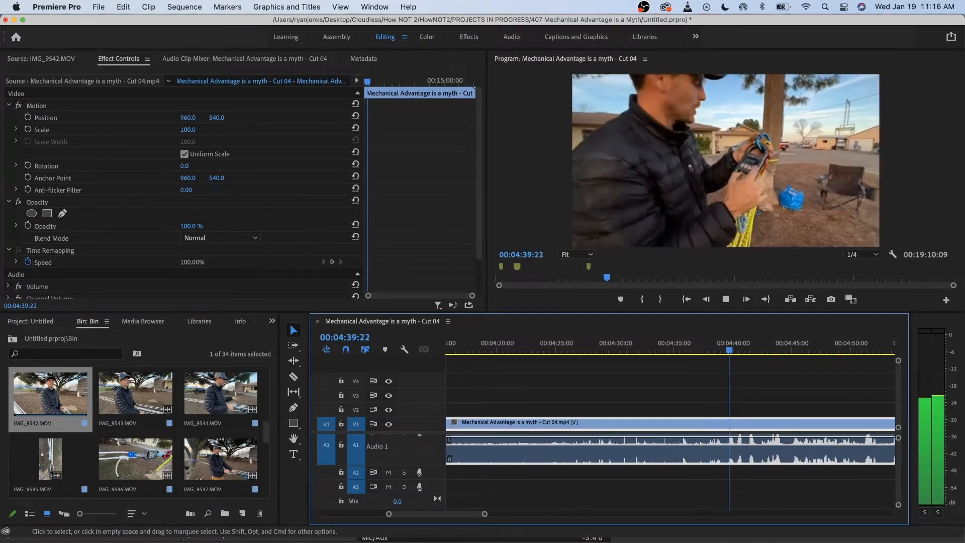
pyautogui.press('space')
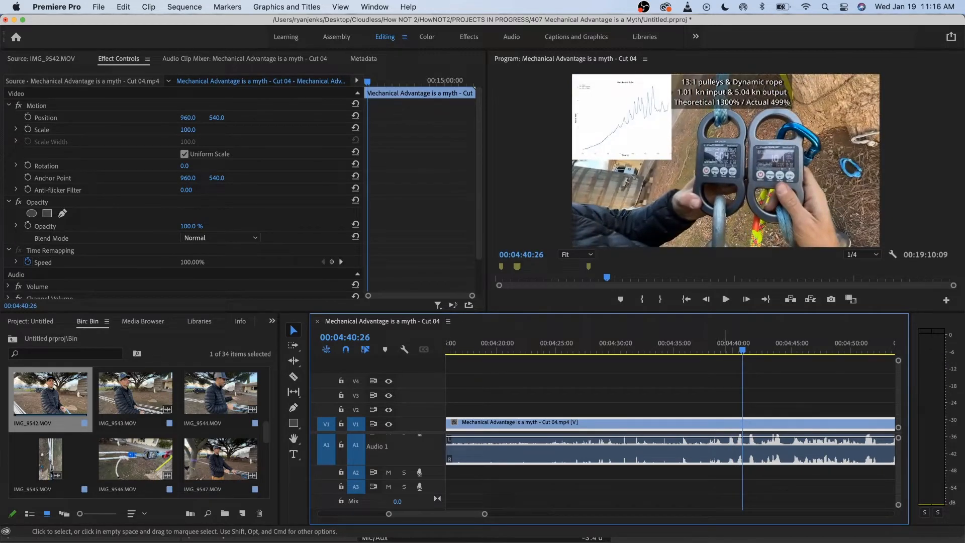
pyautogui.press('space')
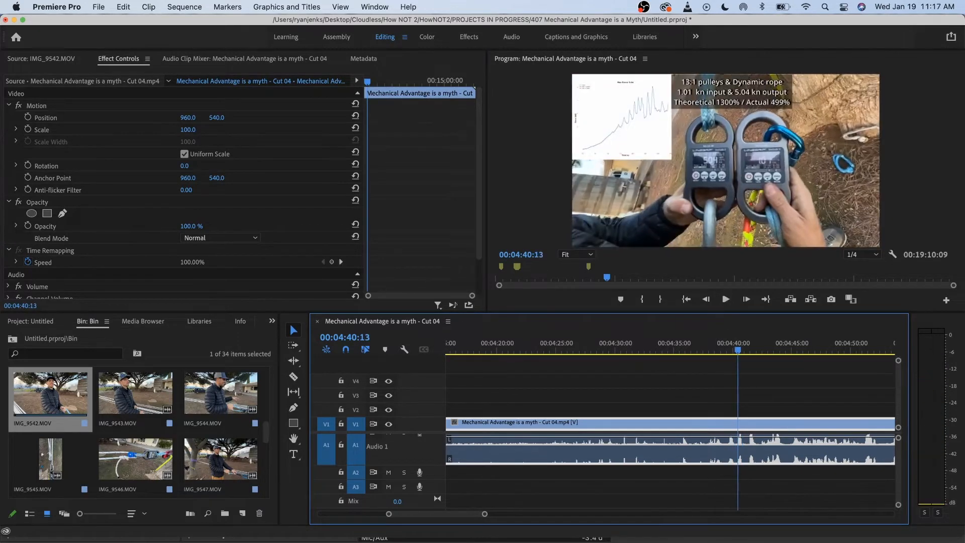
pyautogui.press('Left')
pyautogui.press('Left')
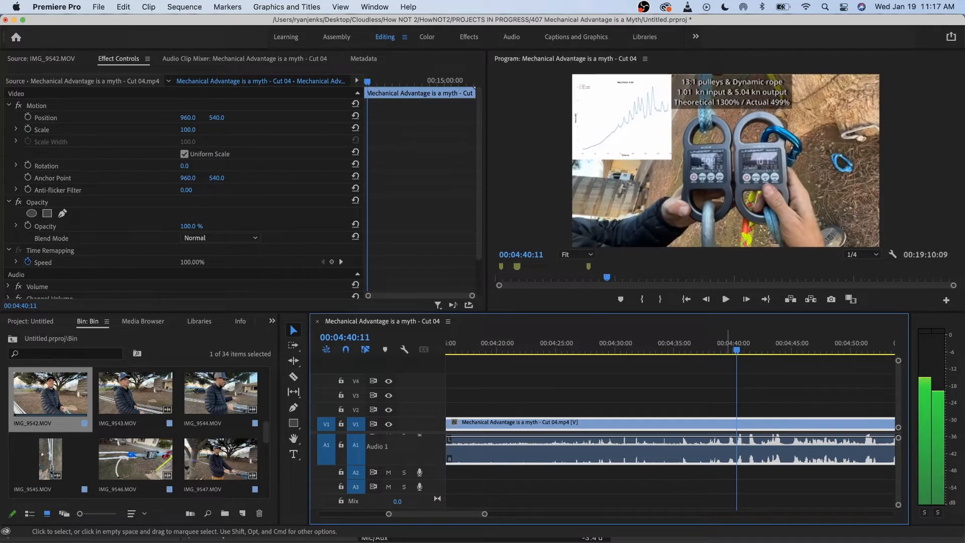
pyautogui.press('super+k')
# - Step frame by frame through the footage just before the 00:04:40:11 split to examine the transition to the load cell close-up
pyautogui.press('Left')
pyautogui.press('Left')
pyautogui.press('Left')
pyautogui.press('Left')
pyautogui.press('Left')
pyautogui.press('Left')
pyautogui.press('Left')
pyautogui.press('Left')
pyautogui.press('Left')
pyautogui.press('Left')
pyautogui.press('Left')
pyautogui.press('Left')
pyautogui.press('Left')
pyautogui.press('Right')
pyautogui.press('Right')
pyautogui.press('Right')
pyautogui.press('Right')
pyautogui.press('Right')
pyautogui.press('Right')
pyautogui.press('Right')
pyautogui.press('Right')
pyautogui.press('Right')
pyautogui.press('Right')
pyautogui.press('Right')
pyautogui.press('Left')
pyautogui.press('Left')
pyautogui.press('Left')
pyautogui.press('Left')
pyautogui.press('Left')
pyautogui.press('Left')
pyautogui.press('Left')
pyautogui.press('Left')
pyautogui.press('Left')
pyautogui.press('Left')
pyautogui.press('Left')
pyautogui.press('Left')
pyautogui.press('Left')
pyautogui.press('Left')
pyautogui.press('Left')
pyautogui.press('Left')
pyautogui.press('Left')
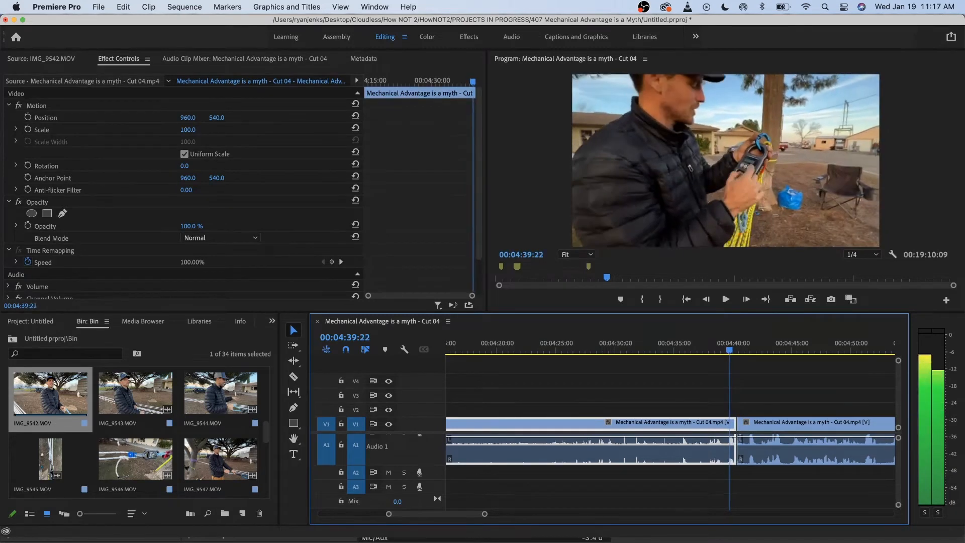
pyautogui.press('Right')
pyautogui.press('Right')
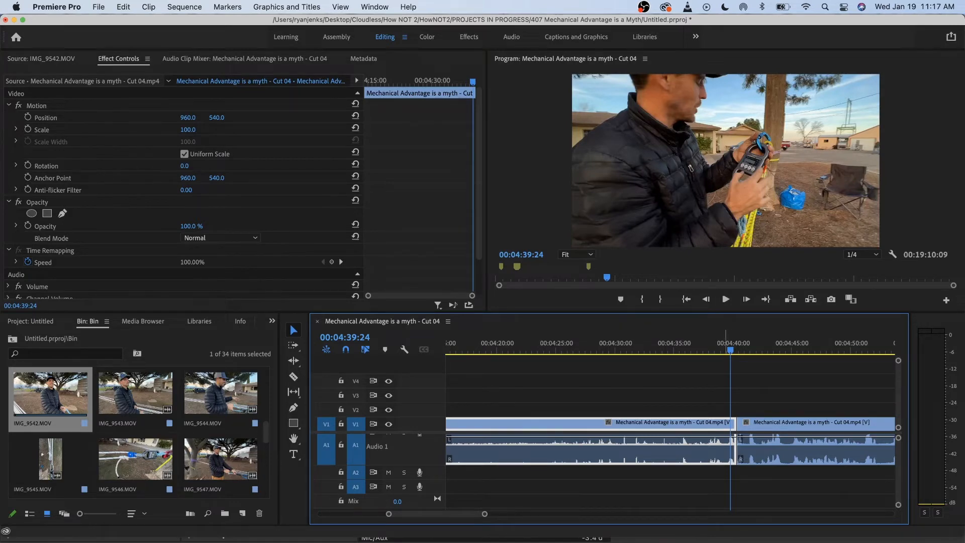
# - Shuttle back and forth through the rope-pulling clip, ending at 00:04:26:03, to examine the pulling action
pyautogui.press('j')
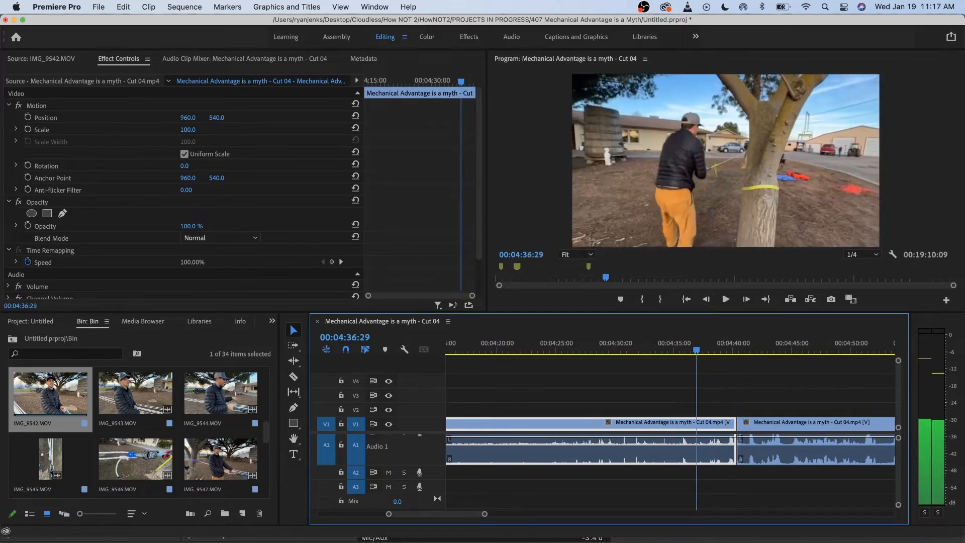
pyautogui.press('k')
pyautogui.press('-')
pyautogui.press('-')
pyautogui.press('-')
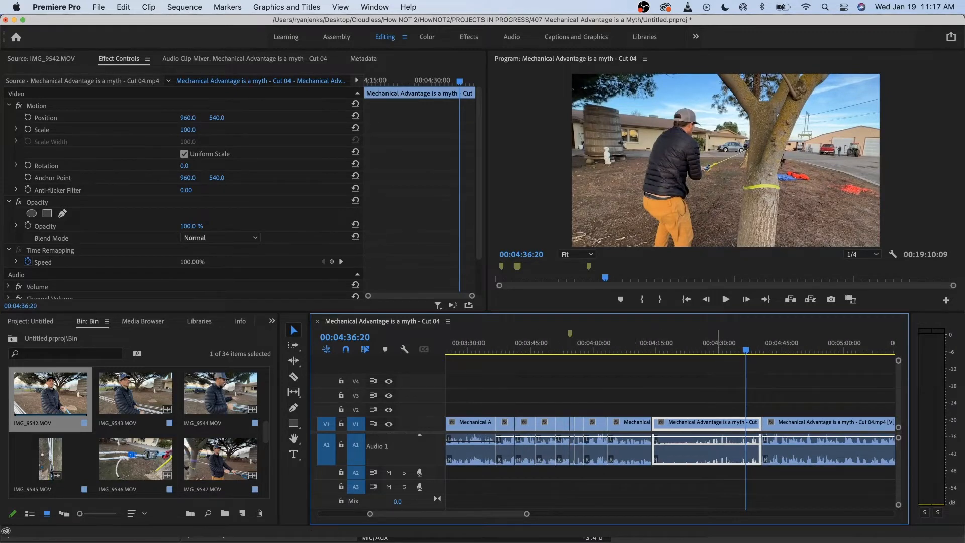
pyautogui.press('j')
pyautogui.press('j')
pyautogui.press('j')
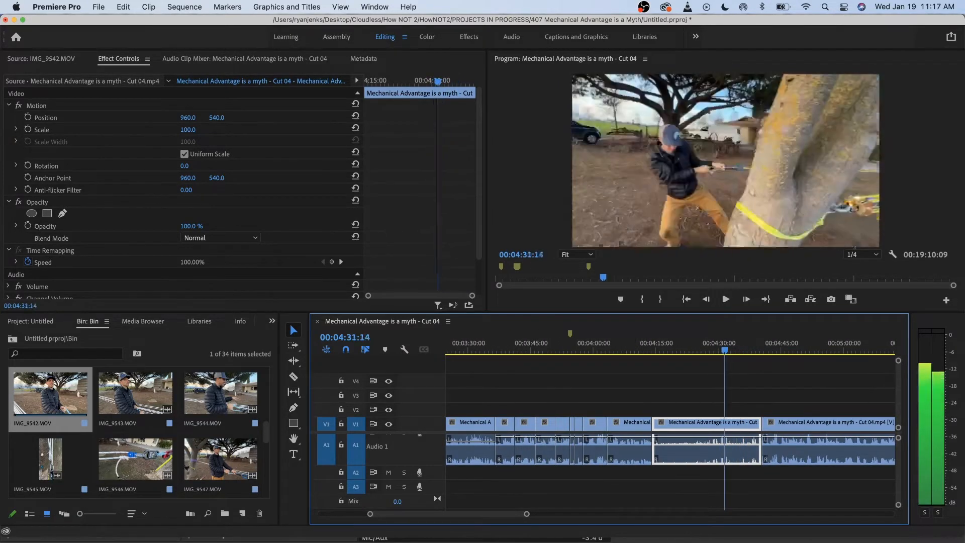
pyautogui.press('l')
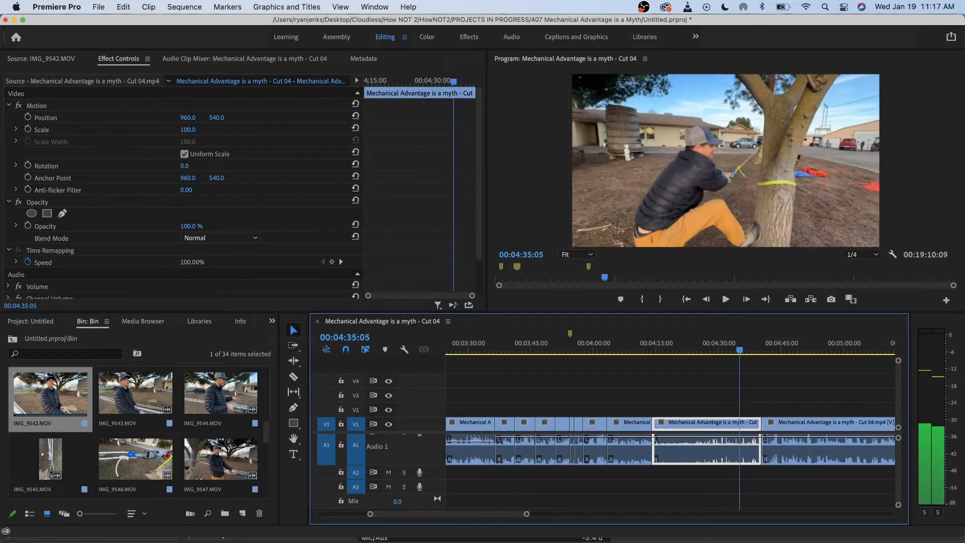
pyautogui.press('j')
pyautogui.press('l')
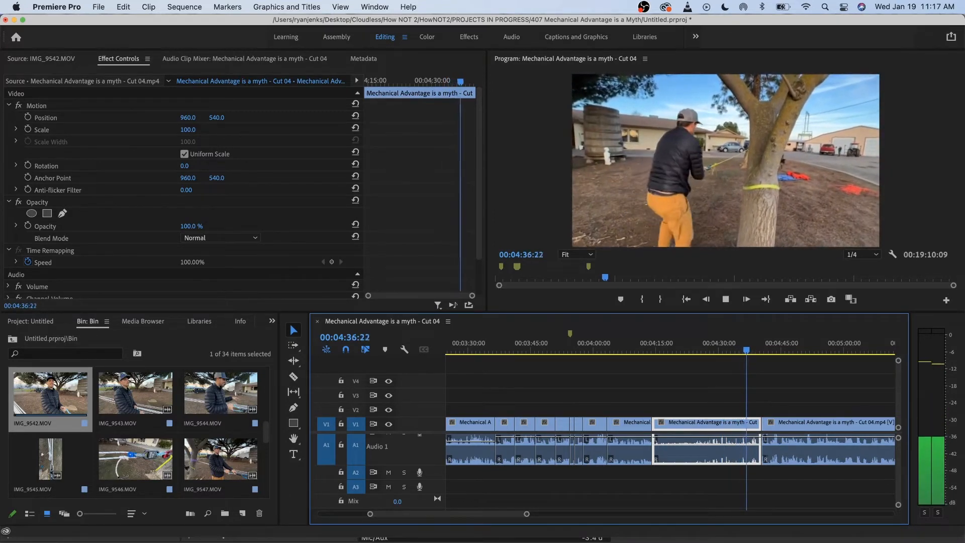
pyautogui.press('j')
pyautogui.press('j')
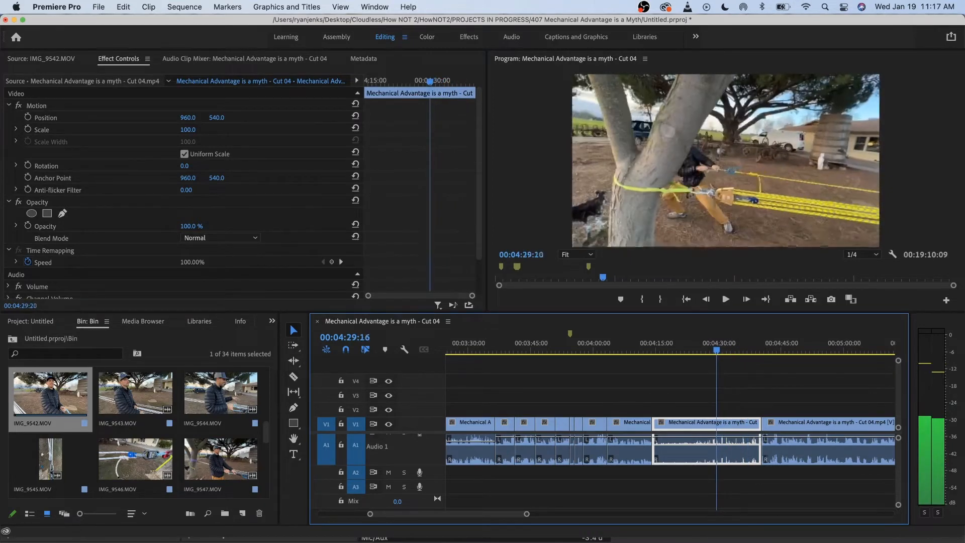
pyautogui.press('l')
pyautogui.press('l')
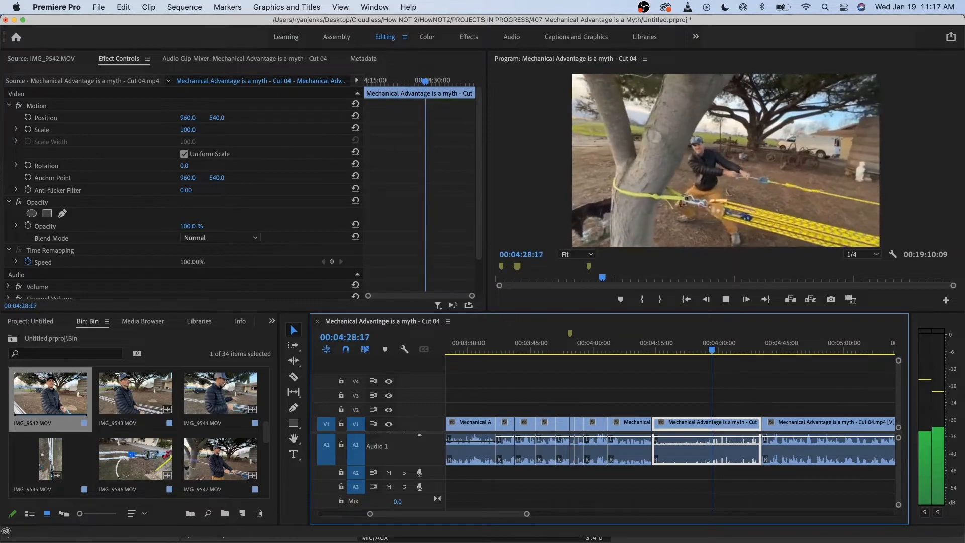
pyautogui.press('j')
pyautogui.press('j')
pyautogui.press('j')
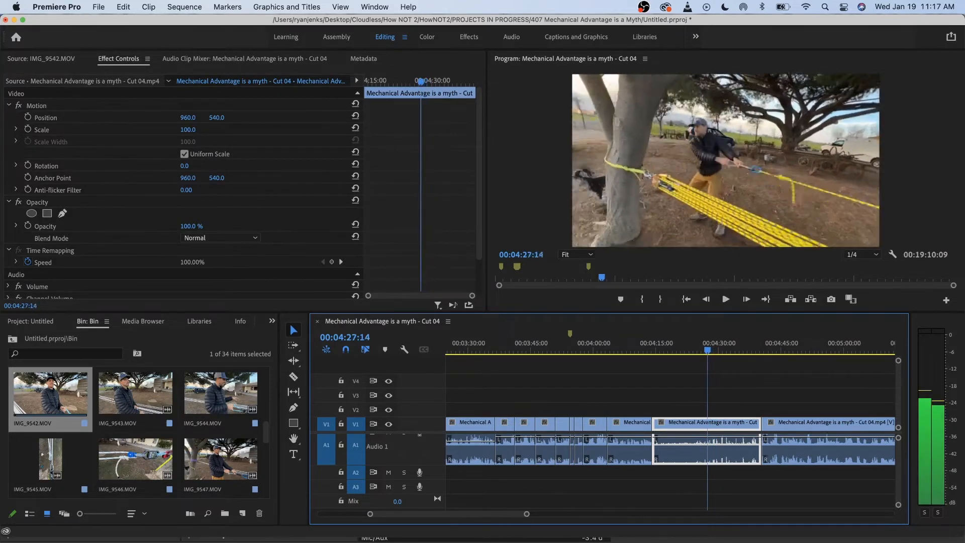
pyautogui.press('k')
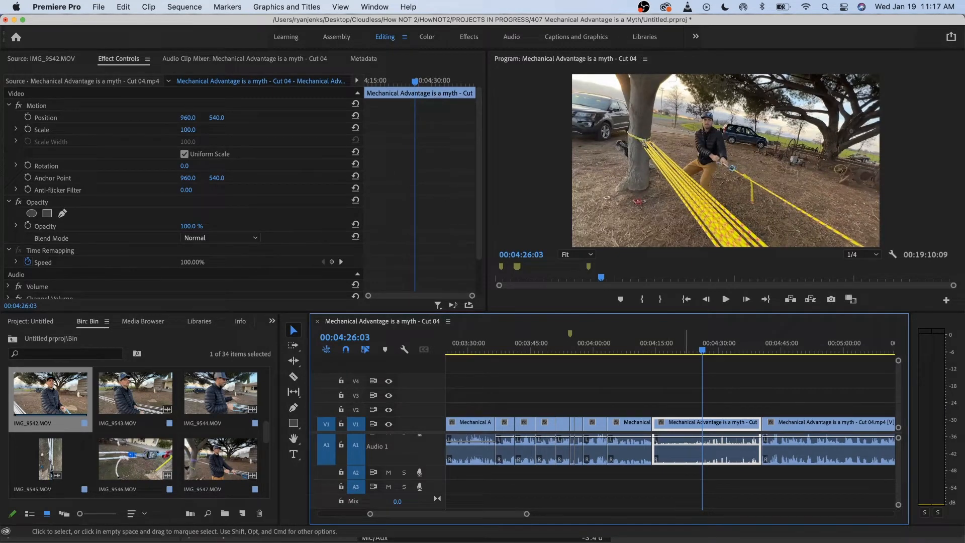
pyautogui.moveTo(687, 422); pyautogui.dragTo(687, 408)
pyautogui.moveTo(686, 447); pyautogui.dragTo(687, 472)
pyautogui.moveTo(687, 410)
pyautogui.mouseDown()
pyautogui.moveTo(663, 410)
pyautogui.moveTo(683, 409)
pyautogui.mouseUp()
pyautogui.press('super+z')
pyautogui.press('super+z')
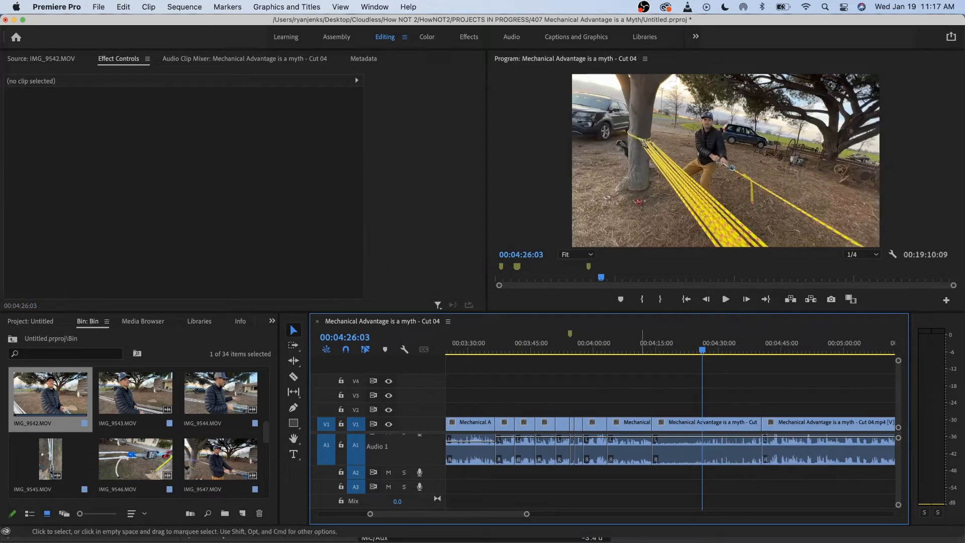
# - Split the rope-pulling clip at 00:04:16:22 and ripple delete its part before that point
pyautogui.moveTo(620, 347); pyautogui.dragTo(662, 347)
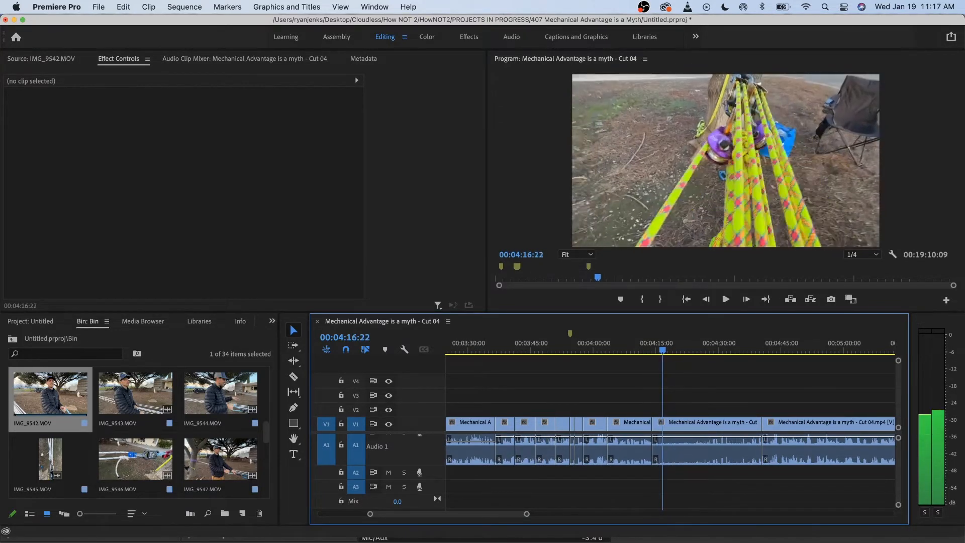
pyautogui.click(679, 442)
pyautogui.press('super+k')
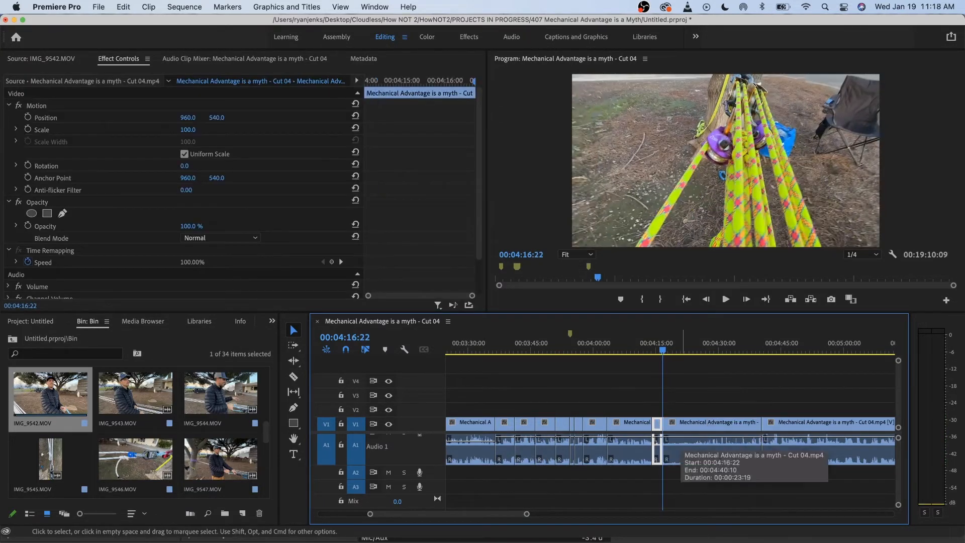
pyautogui.hotkey('shift', 'Delete')
# - Move the rope-pulling clip to V2 and its audio to A2, starting at about 00:04:08 over the preceding V1 clip
pyautogui.moveTo(652, 347); pyautogui.dragTo(676, 347)
pyautogui.click(689, 442)
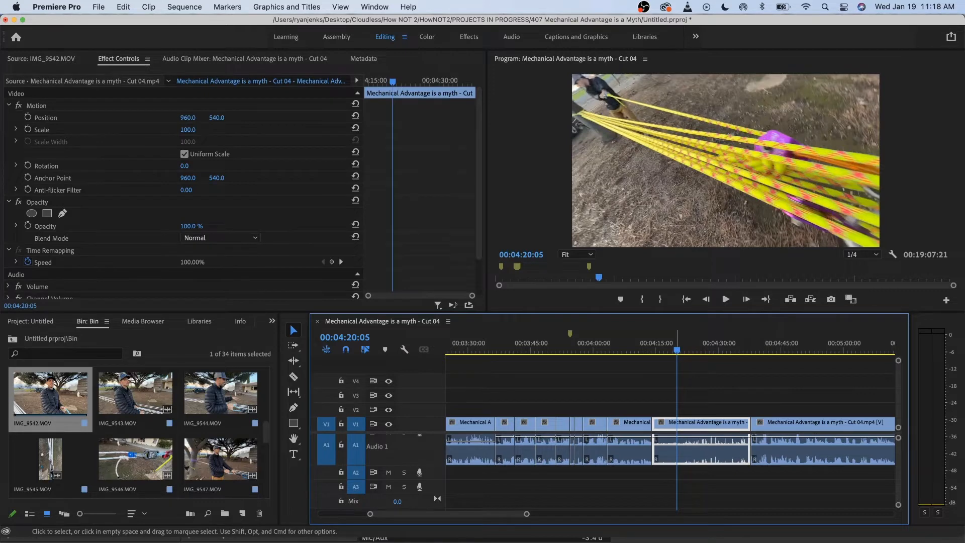
pyautogui.moveTo(689, 442); pyautogui.dragTo(660, 428)
pyautogui.press('super+z')
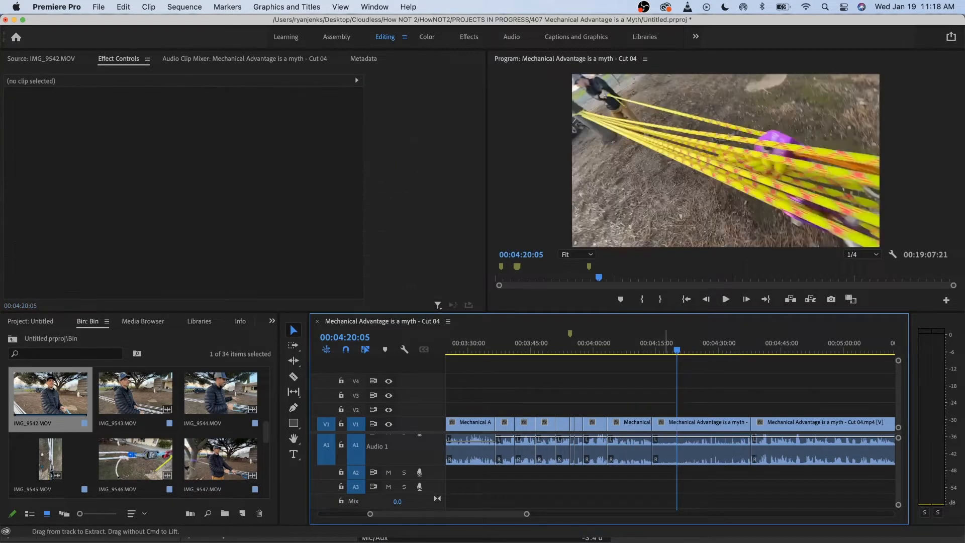
pyautogui.press('super+shift+z')
pyautogui.moveTo(695, 450); pyautogui.dragTo(697, 469)
pyautogui.moveTo(719, 410); pyautogui.dragTo(695, 410)
# - Play the lead-in to the V2 rope-pulling overlay, between about 00:04:01 and 00:04:05, to check the talking section before it
pyautogui.click(614, 342)
pyautogui.scroll(3, 630, 343)
pyautogui.hscroll(2, 630, 343)
pyautogui.press('space')
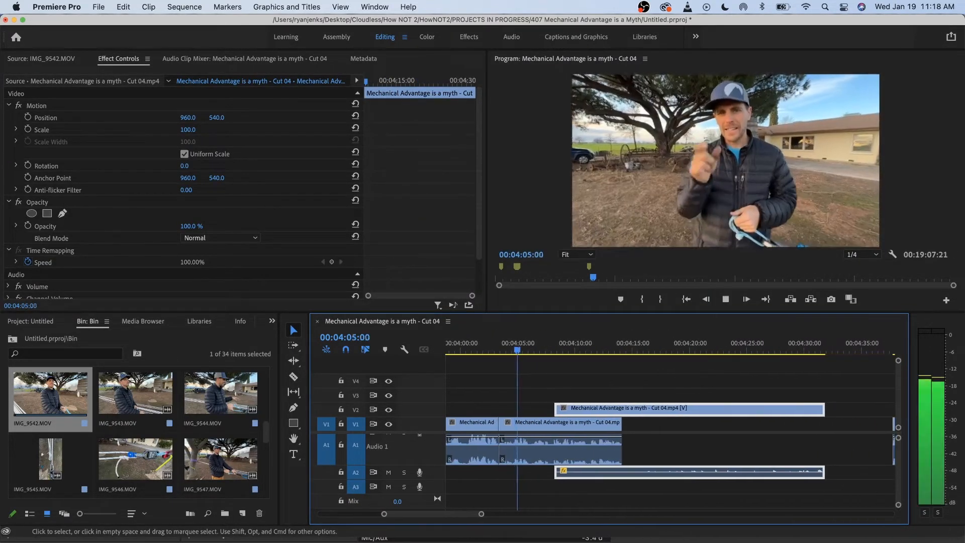
pyautogui.press('space')
pyautogui.click(479, 343)
pyautogui.press('space')
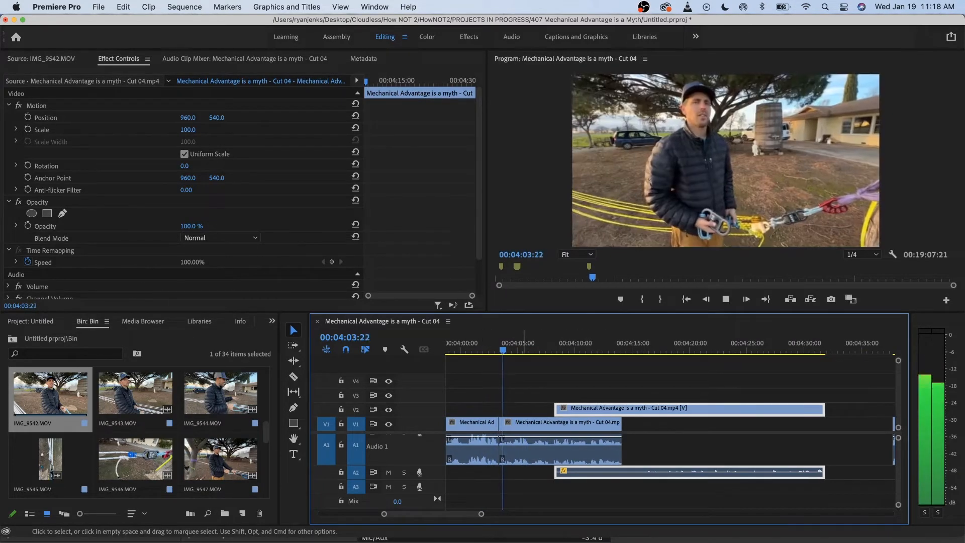
pyautogui.press('space')
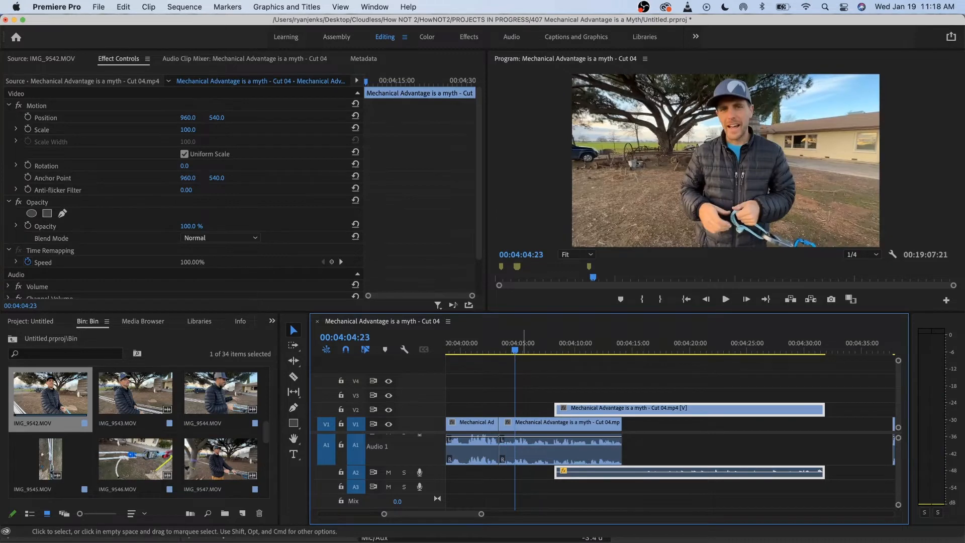
# - Move the V2 rope-pulling clip and its A2 audio earlier so they start at 00:04:04:16
pyautogui.press('Left')
pyautogui.press('Left')
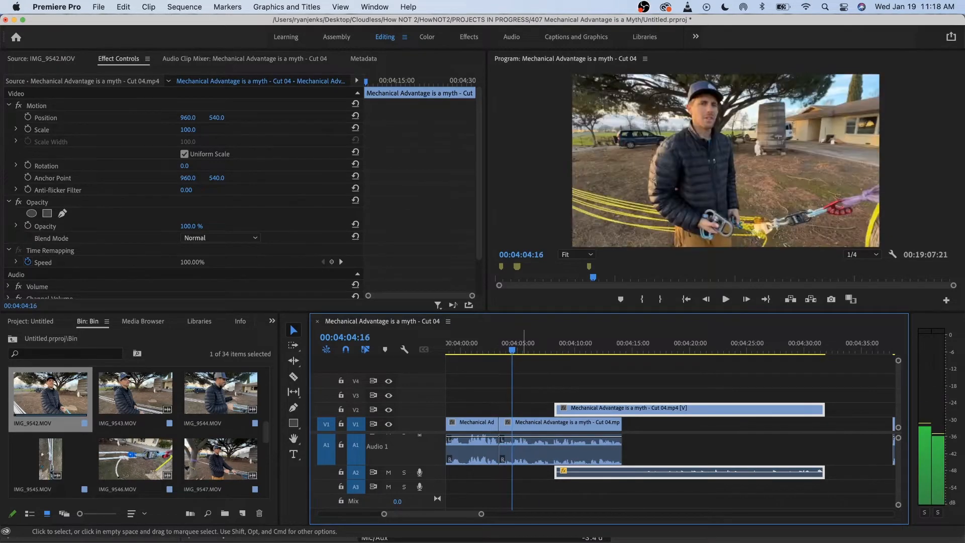
pyautogui.press('space')
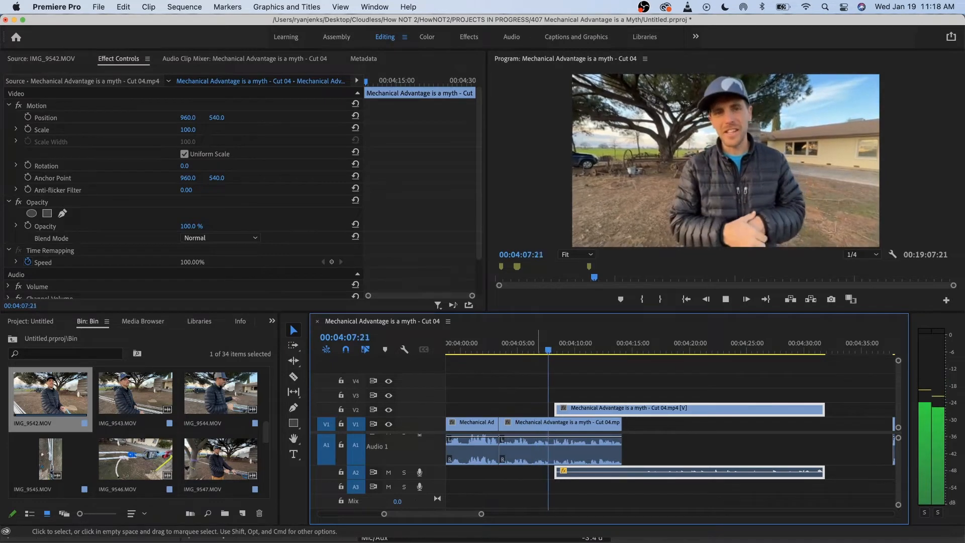
pyautogui.press('space')
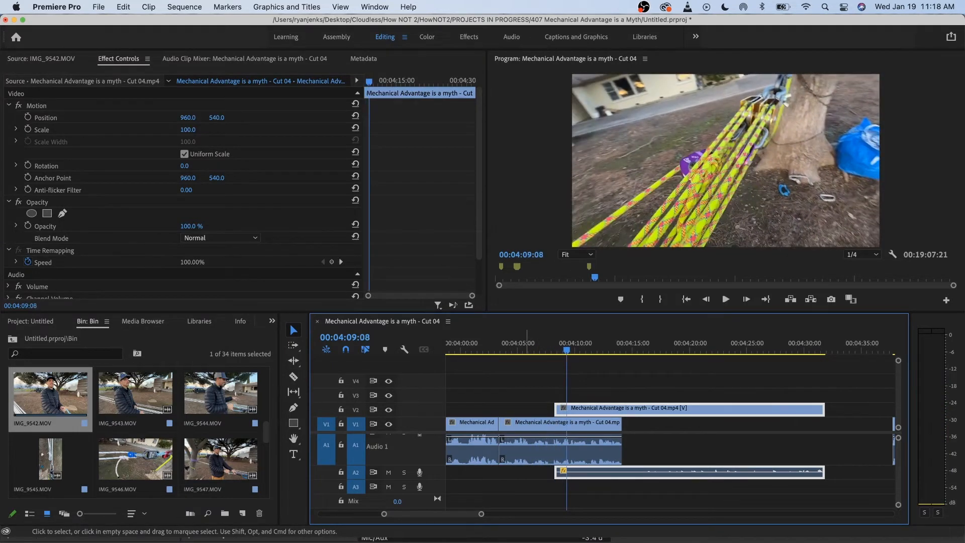
pyautogui.click(502, 342)
pyautogui.press('space')
pyautogui.press('space')
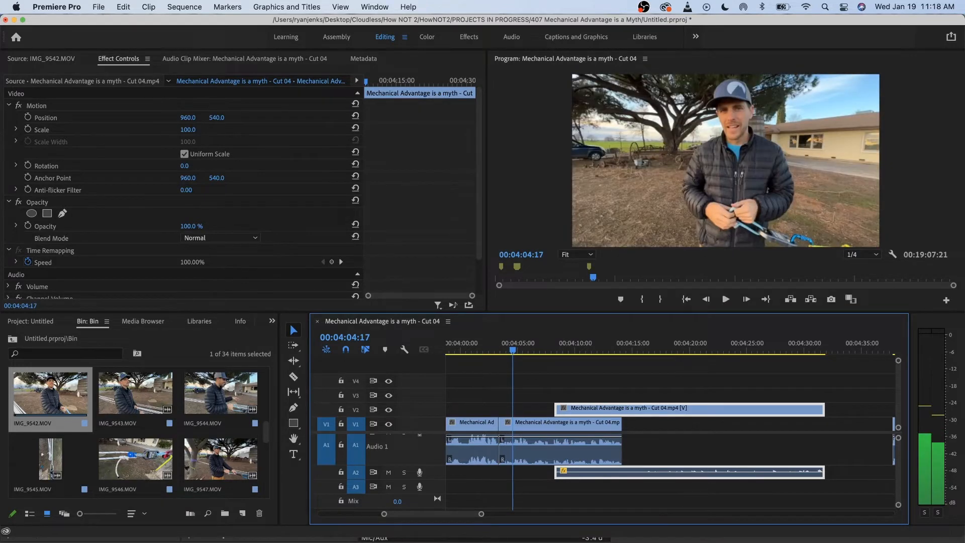
pyautogui.hscroll(-1, 670, 420)
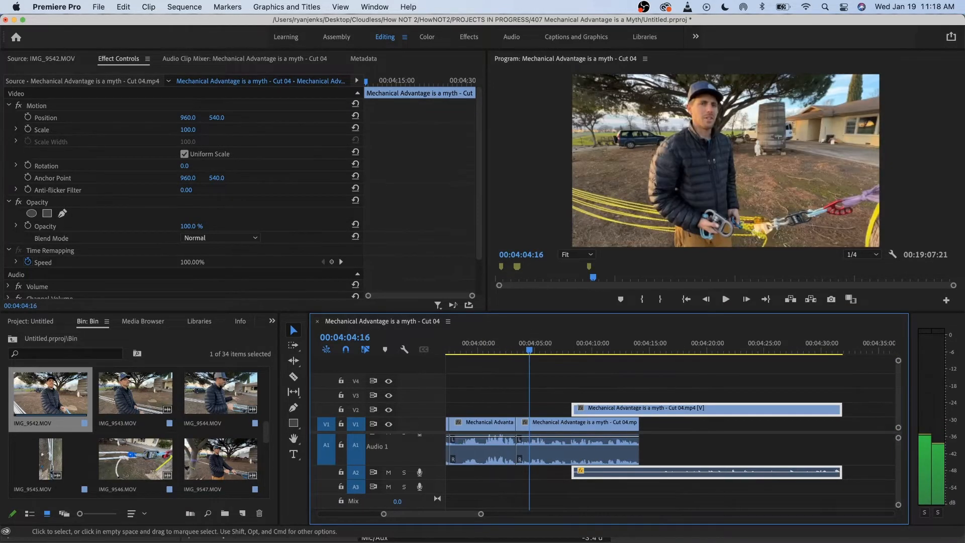
pyautogui.moveTo(588, 409); pyautogui.dragTo(546, 409)
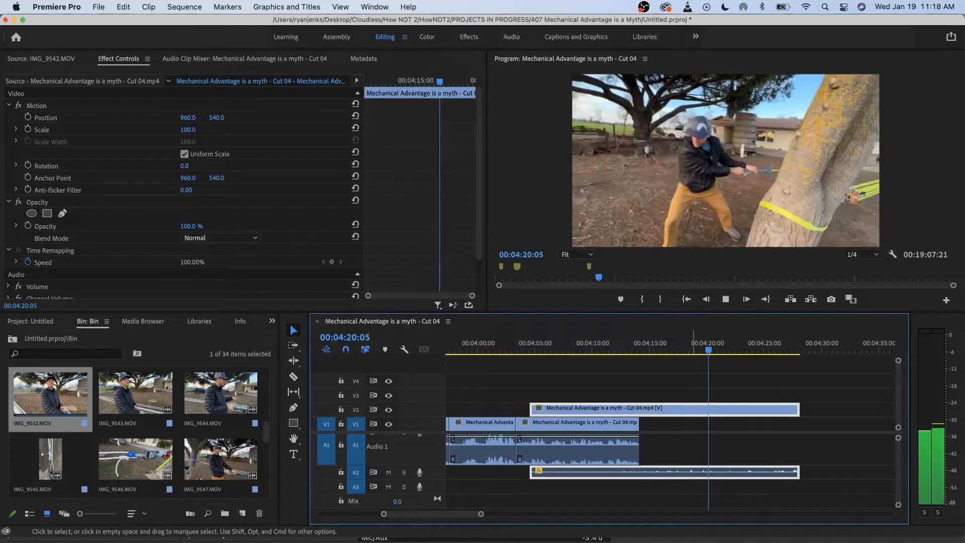
# - Trim the end of the V2 rope-pulling clip and its audio back to 00:04:15:26
pyautogui.moveTo(680, 343); pyautogui.dragTo(640, 342)
pyautogui.press('space')
pyautogui.click(622, 343)
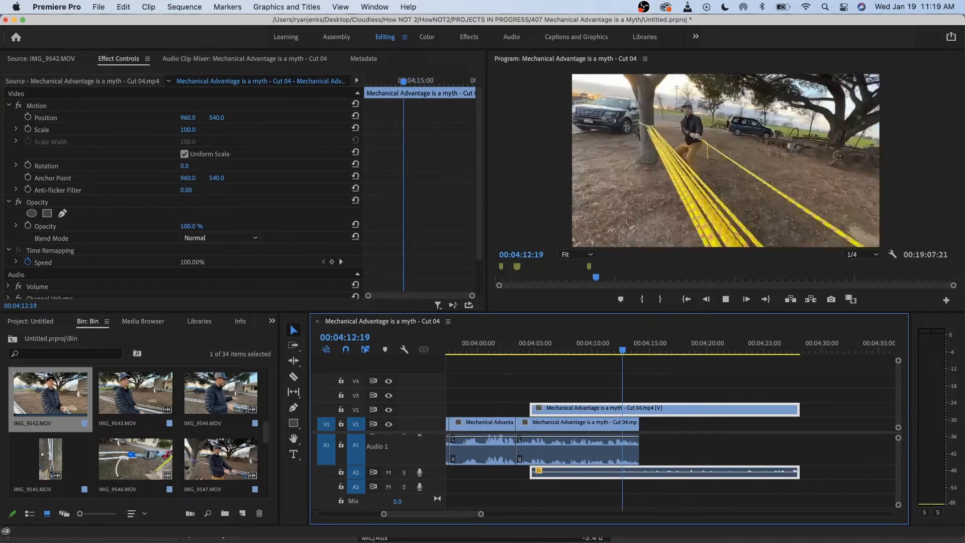
pyautogui.press('space')
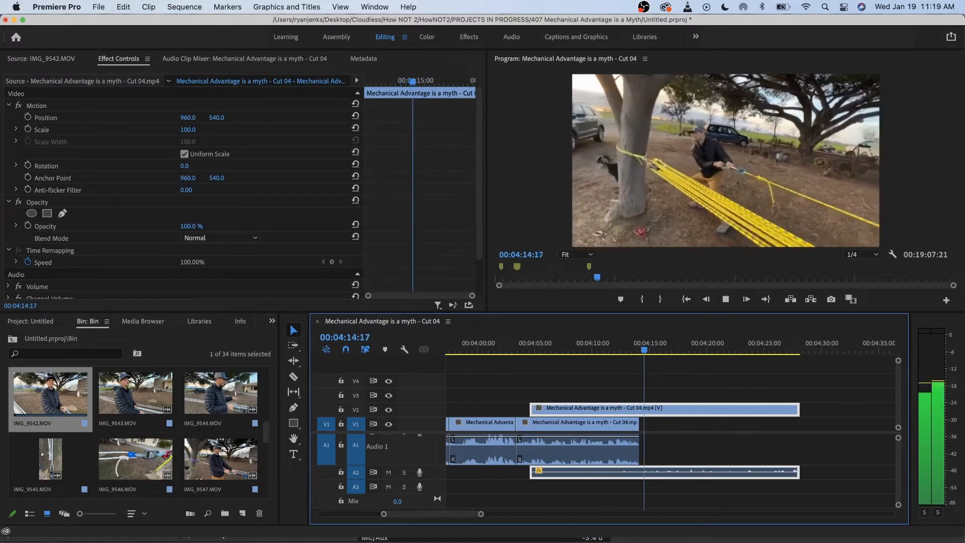
pyautogui.press('space')
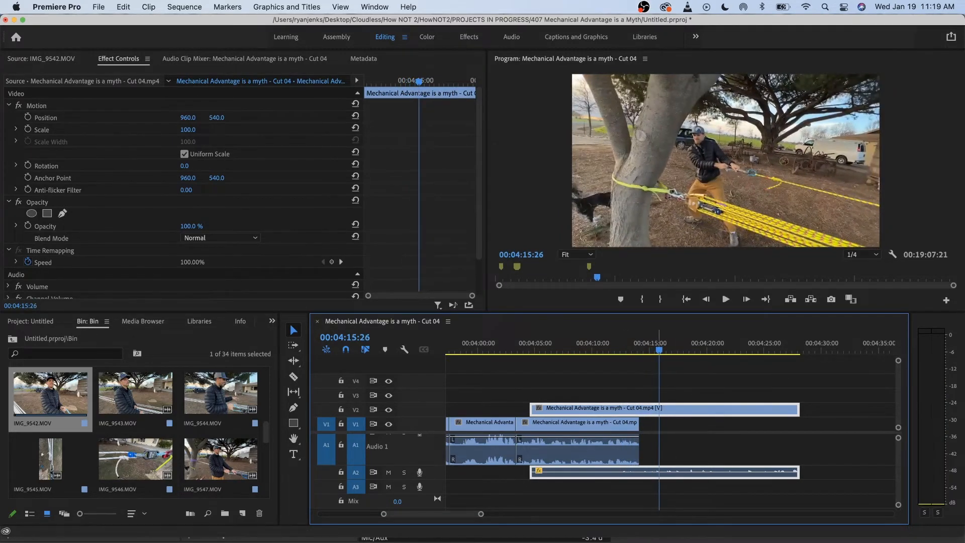
pyautogui.moveTo(798, 410); pyautogui.dragTo(658, 408)
# - Move the following V1 load cell clip earlier to start at 00:04:15:26, and play the new transition
pyautogui.press('-')
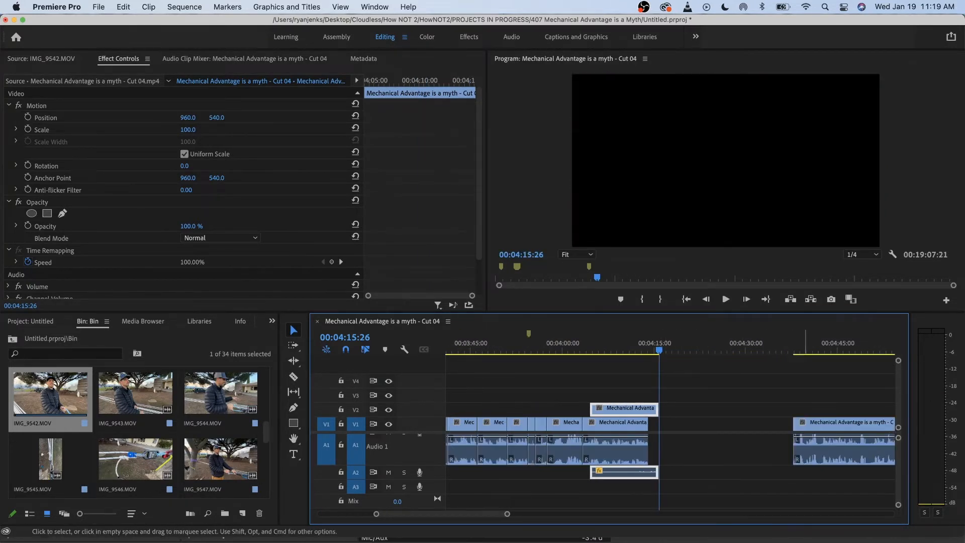
pyautogui.moveTo(844, 423); pyautogui.dragTo(709, 423)
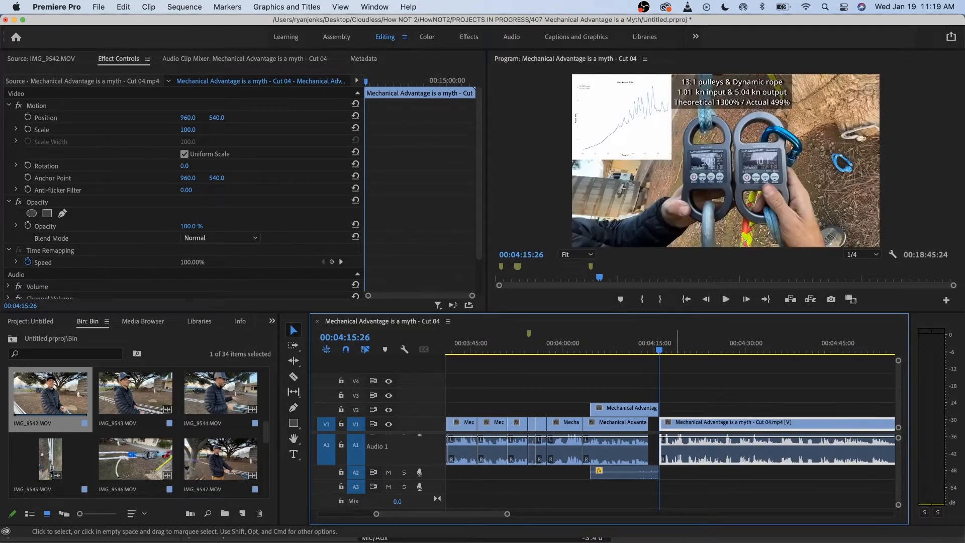
pyautogui.press('space')
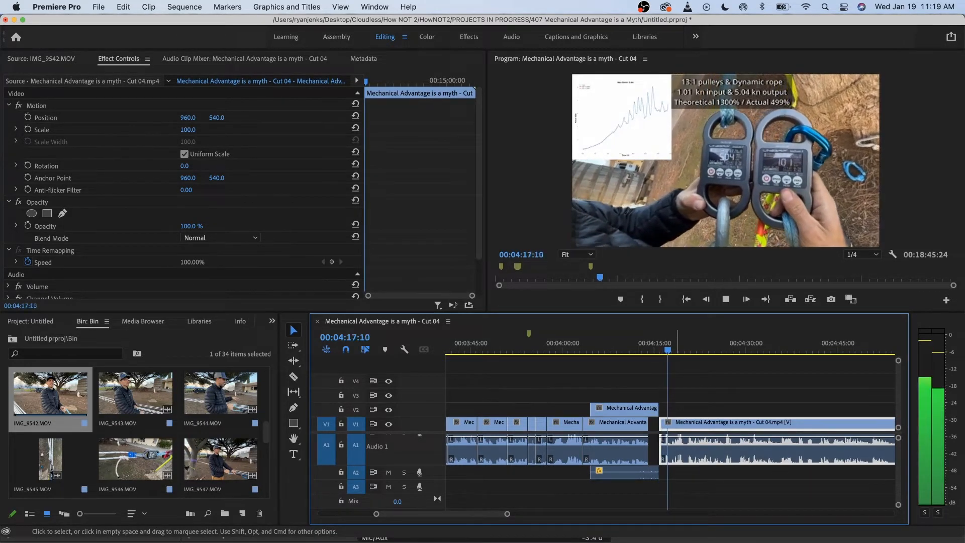
pyautogui.press('space')
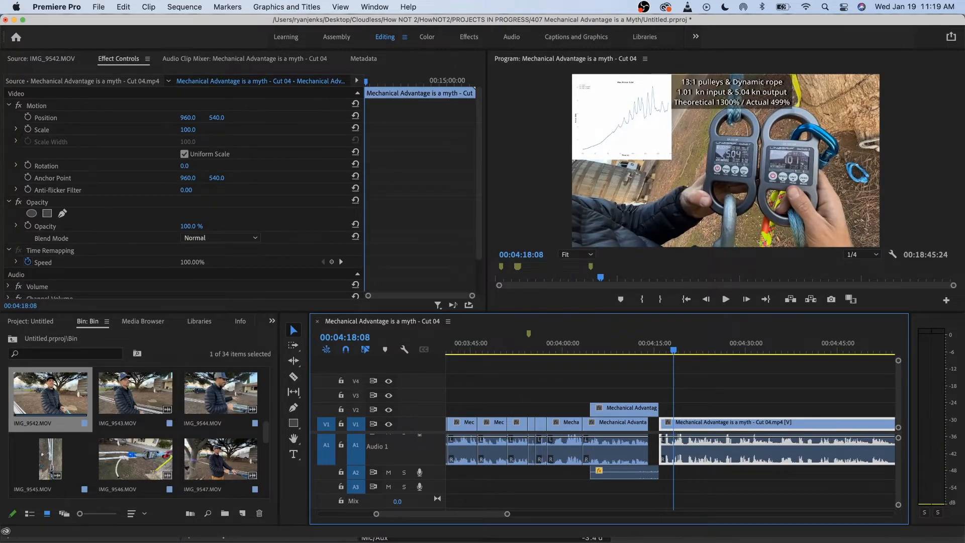
# - Add a marker named "mm" at 00:03:59:04 over the 9:1 load cell close-up and play on to 00:04:02:15
pyautogui.moveTo(544, 344)
pyautogui.mouseDown()
pyautogui.moveTo(496, 346)
pyautogui.moveTo(557, 347)
pyautogui.mouseUp()
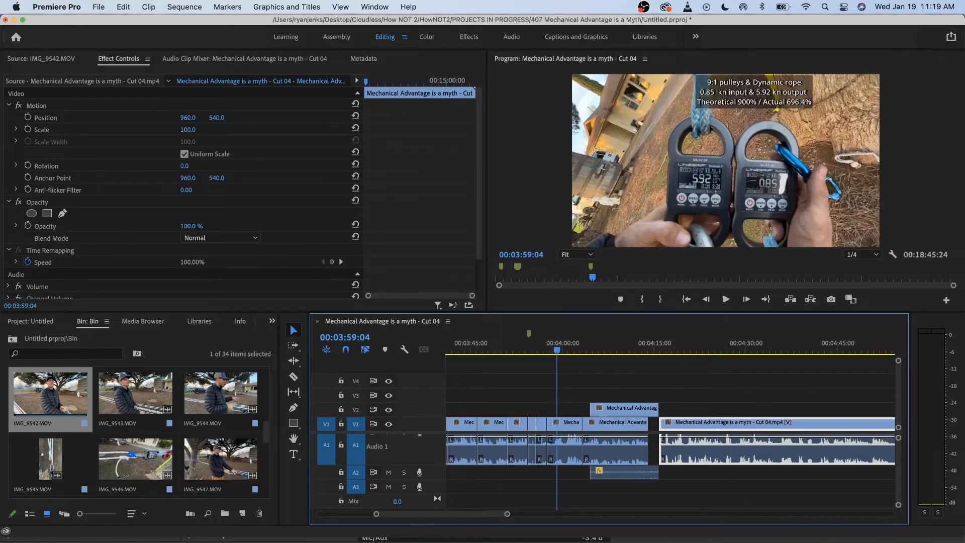
pyautogui.press('m')
pyautogui.press('m')
pyautogui.write('mm')
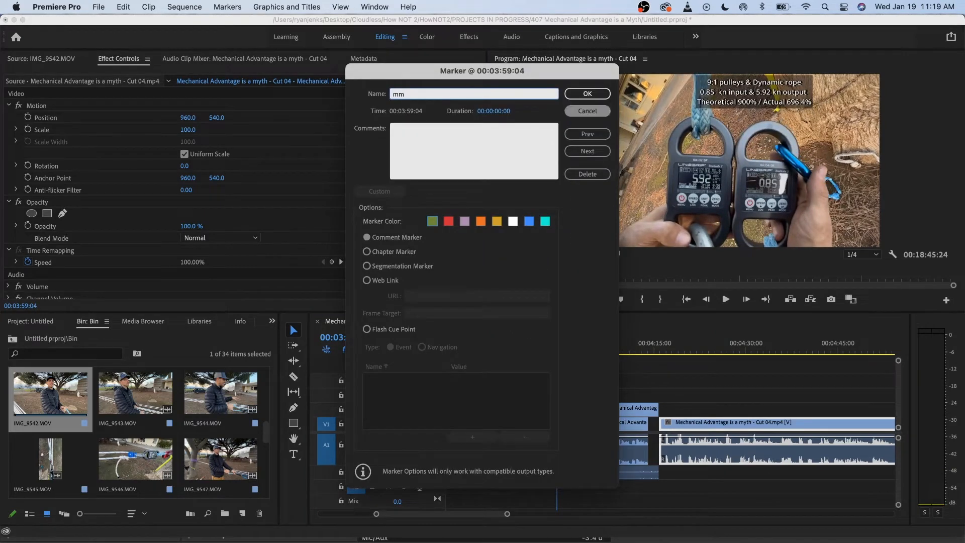
pyautogui.press('Return')
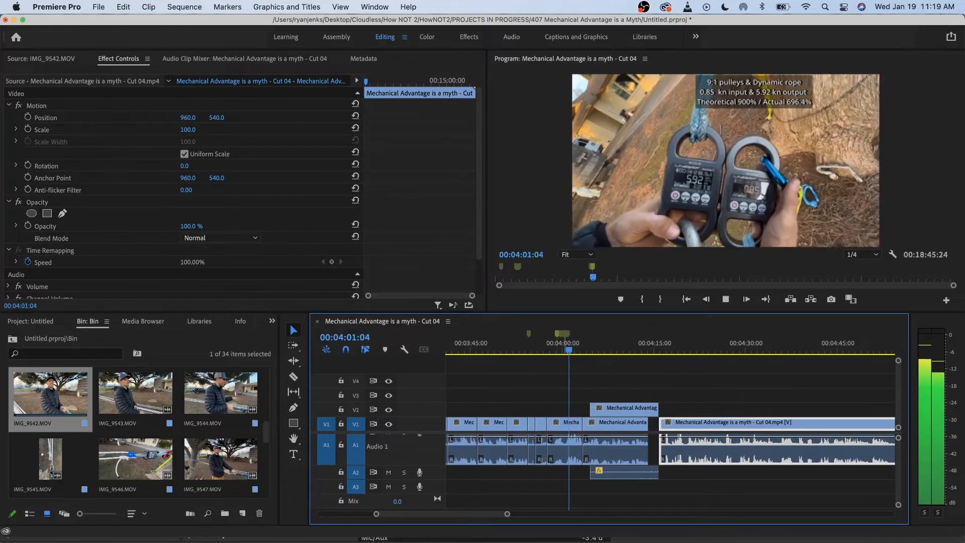
pyautogui.press('space')
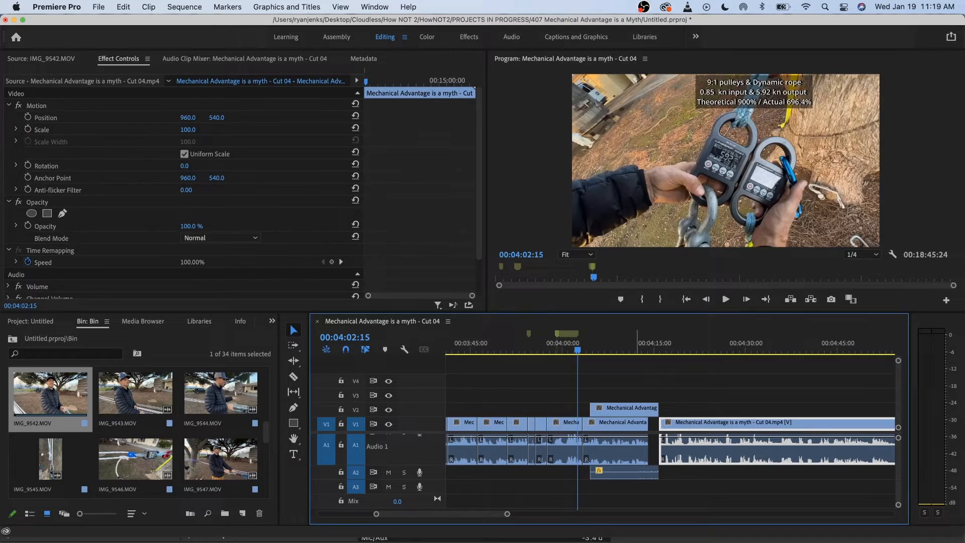
# - Compare the 13:1 load cell close-up at 00:04:29:08 with the overlaid rope-pulling shot around 00:04:08:05
pyautogui.moveTo(648, 343); pyautogui.dragTo(741, 343)
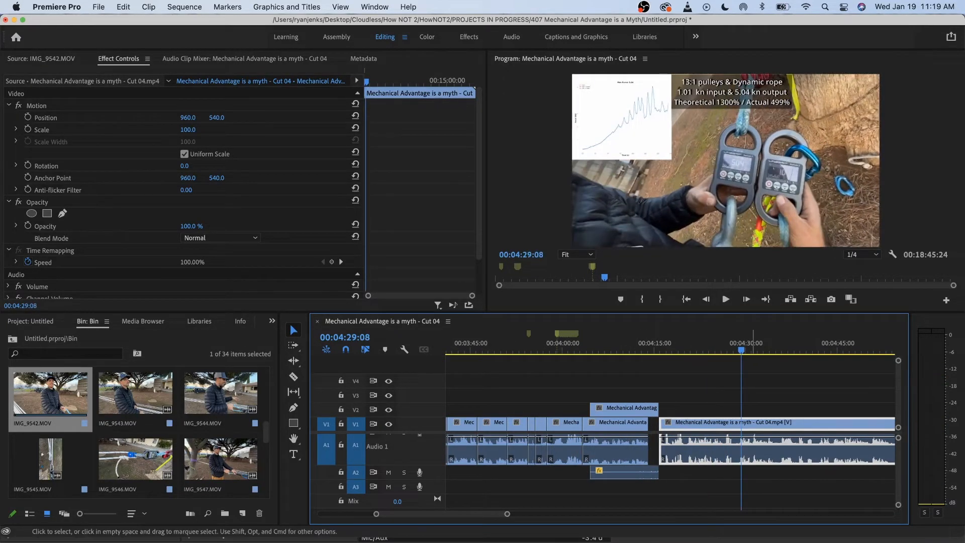
pyautogui.hscroll(3, 752, 442)
pyautogui.scroll(-5, 751, 443)
pyautogui.scroll(-4, 670, 436)
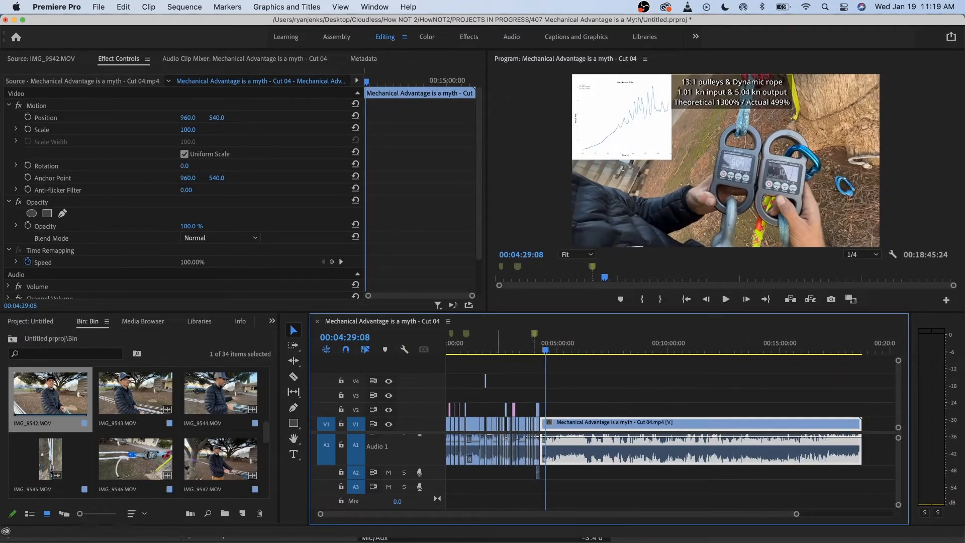
pyautogui.moveTo(537, 340)
pyautogui.mouseDown()
pyautogui.moveTo(448, 339)
pyautogui.moveTo(819, 346)
pyautogui.moveTo(537, 347)
pyautogui.mouseUp()
pyautogui.press('=')
pyautogui.press('=')
pyautogui.press('=')
pyautogui.press('=')
pyautogui.press('=')
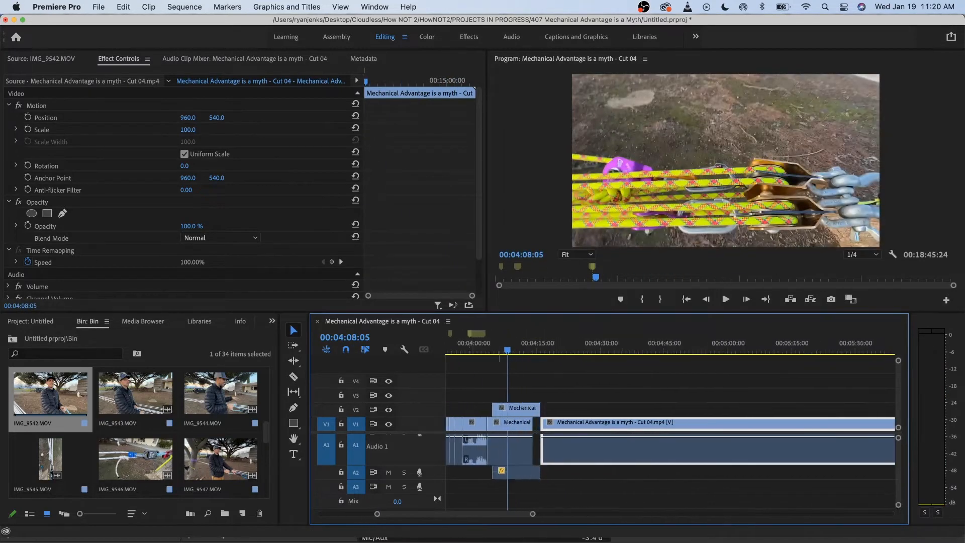
# - Review the 13:1 load cell footage from 00:04:29:00 through the talking section up to 00:04:53:14
pyautogui.moveTo(480, 346); pyautogui.dragTo(678, 347)
pyautogui.press('=')
pyautogui.press('=')
pyautogui.press('=')
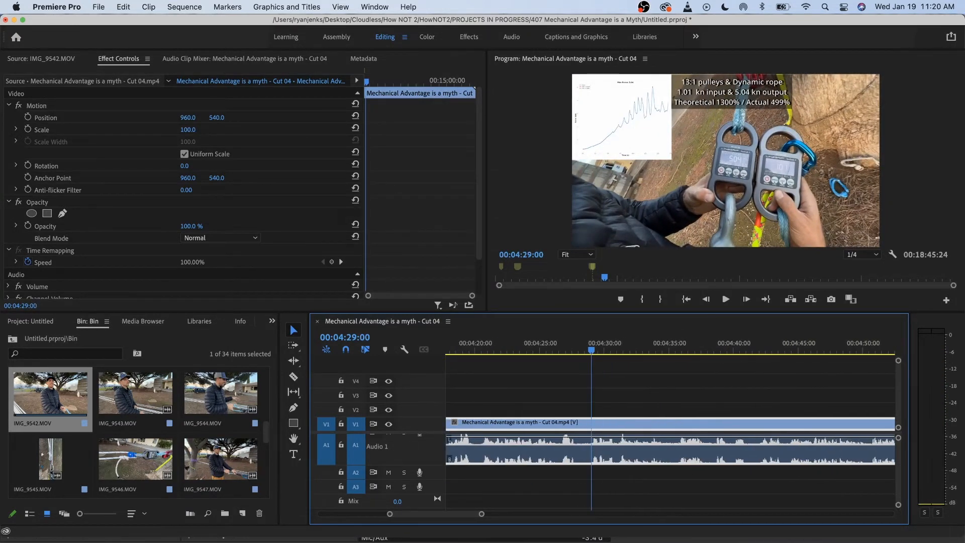
pyautogui.press('-')
pyautogui.press('-')
pyautogui.press('space')
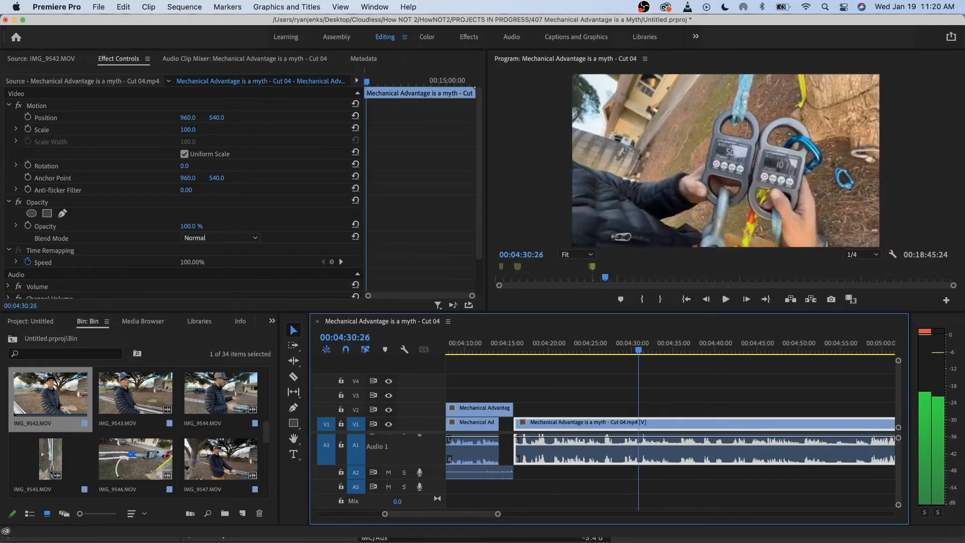
pyautogui.press('j')
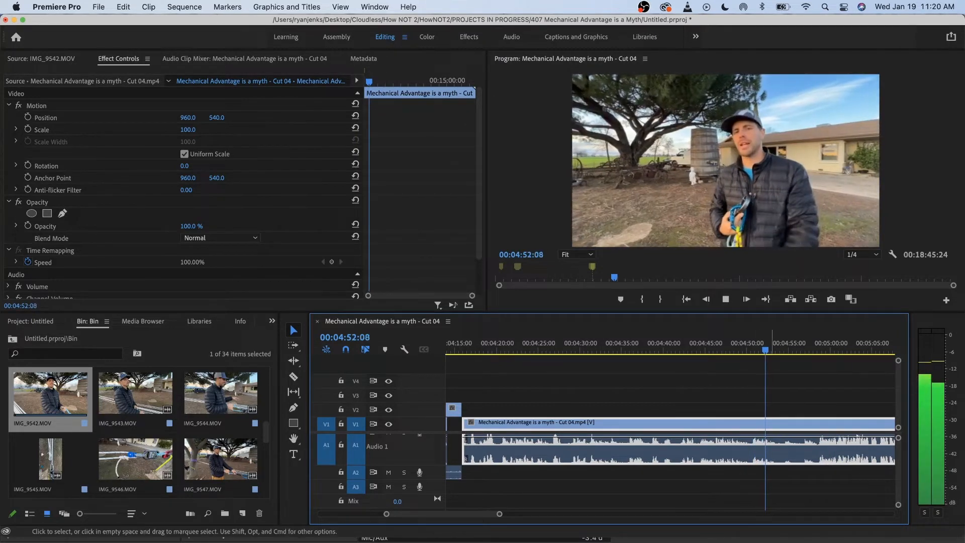
pyautogui.press('space')
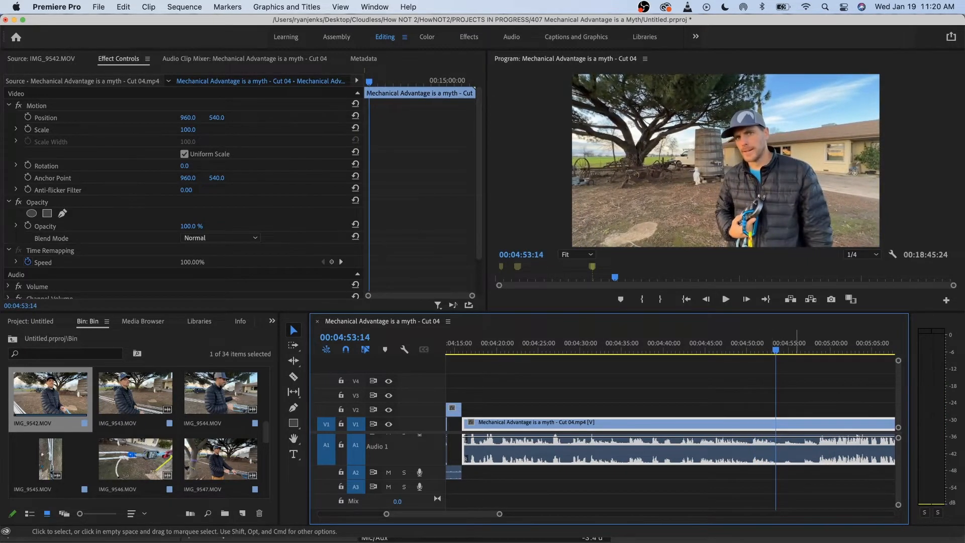
# - Split the V1 clip at 00:04:53:14 and 00:04:58:16, delete the part between the cuts, and close the gap
pyautogui.press('super+k')
pyautogui.press('space')
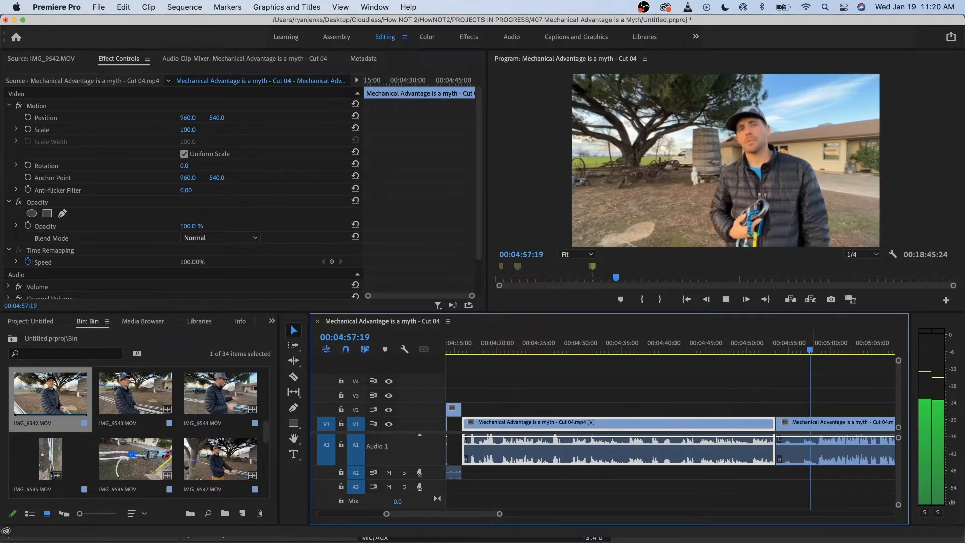
pyautogui.press('space')
pyautogui.press('d')
pyautogui.press('super+k')
pyautogui.press('Delete')
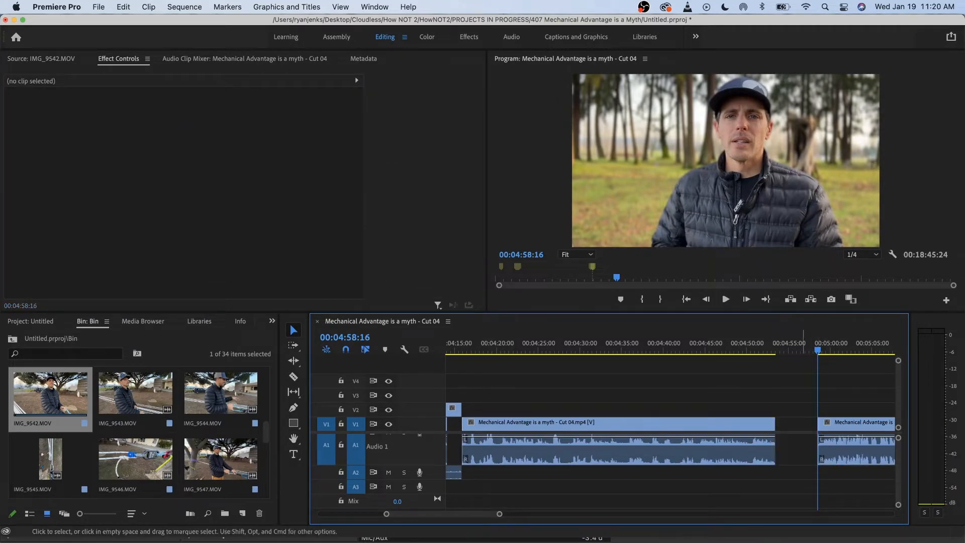
pyautogui.rightClick(802, 424)
pyautogui.click(829, 432)
# - Play the footage after the closed gap, and replay the 13:1 load cell close-up from about 00:04:20:04
pyautogui.scroll(-3, 791, 428)
pyautogui.hscroll(1, 792, 427)
pyautogui.hscroll(2, 671, 427)
pyautogui.press('space')
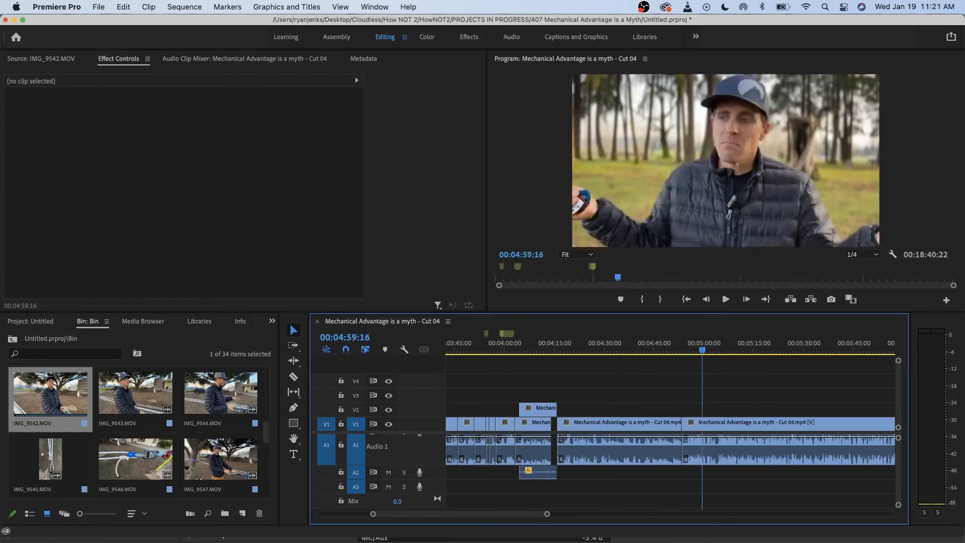
pyautogui.press('space')
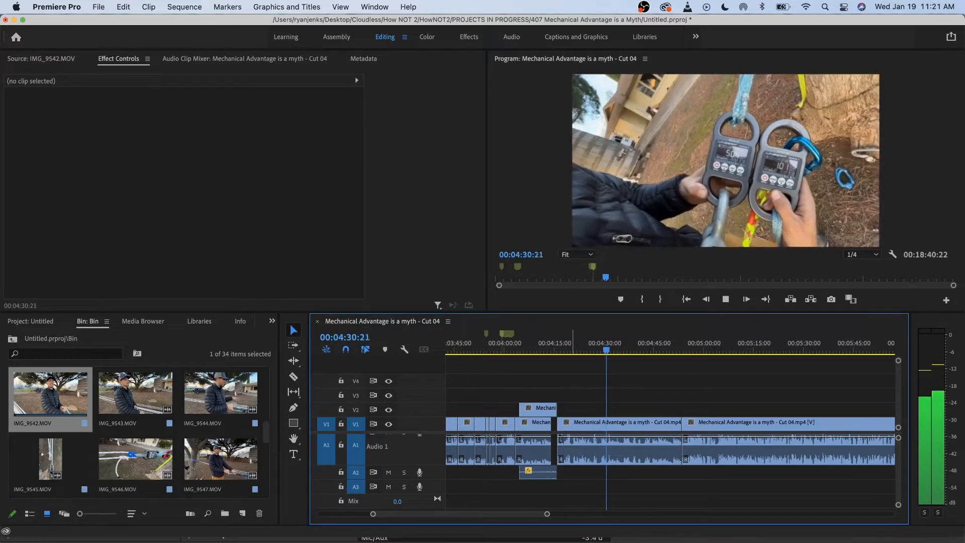
pyautogui.click(570, 344)
pyautogui.press('=')
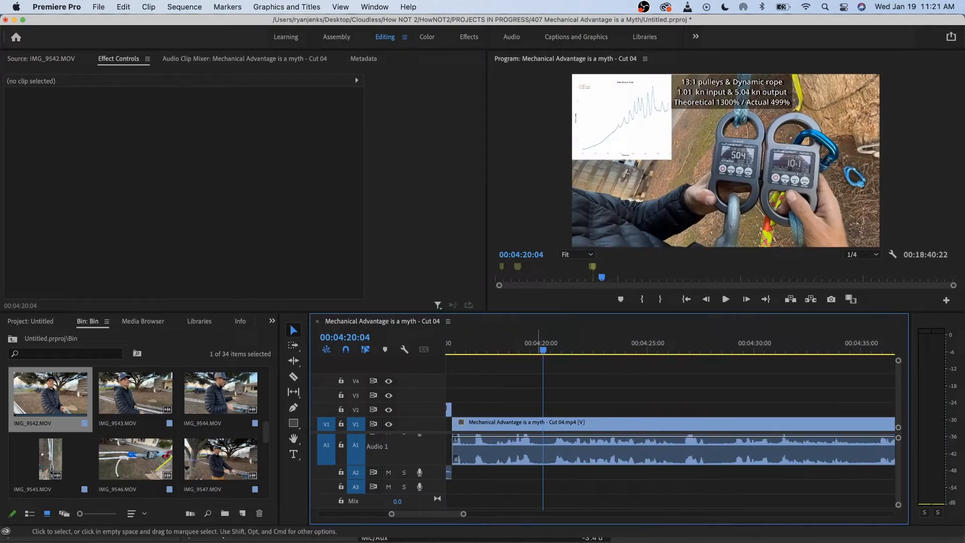
pyautogui.press('space')
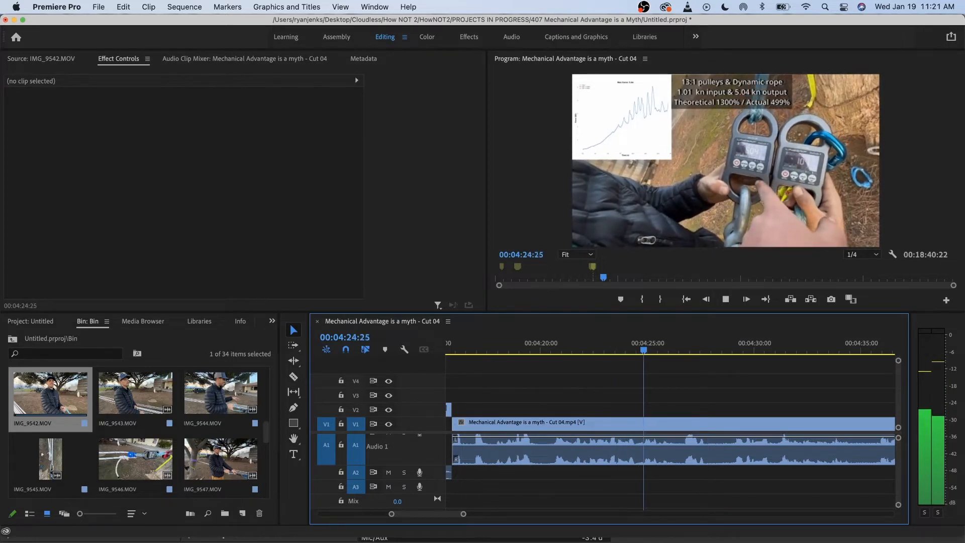
# - Split the V1 clip at 00:04:24:22 and undo that cut
pyautogui.hscroll(2, 669, 421)
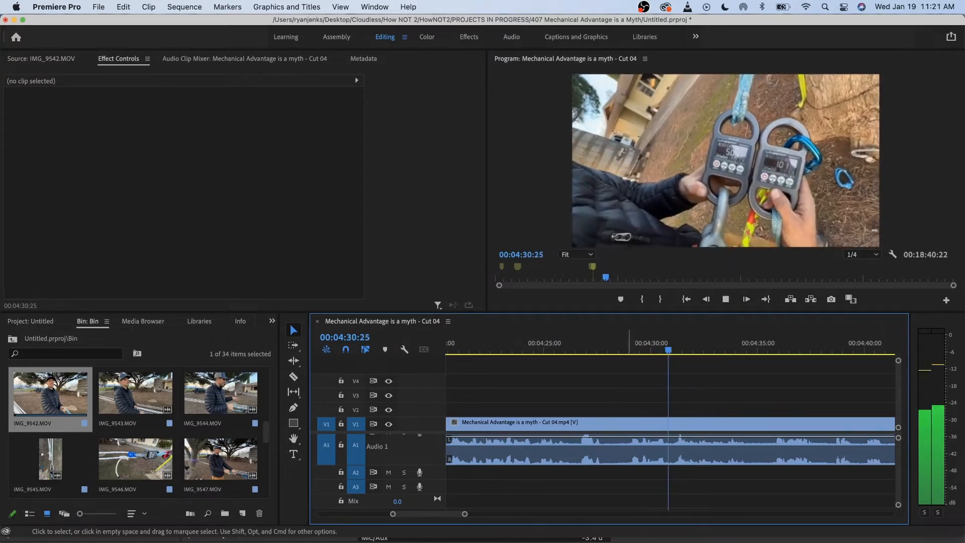
pyautogui.press('space')
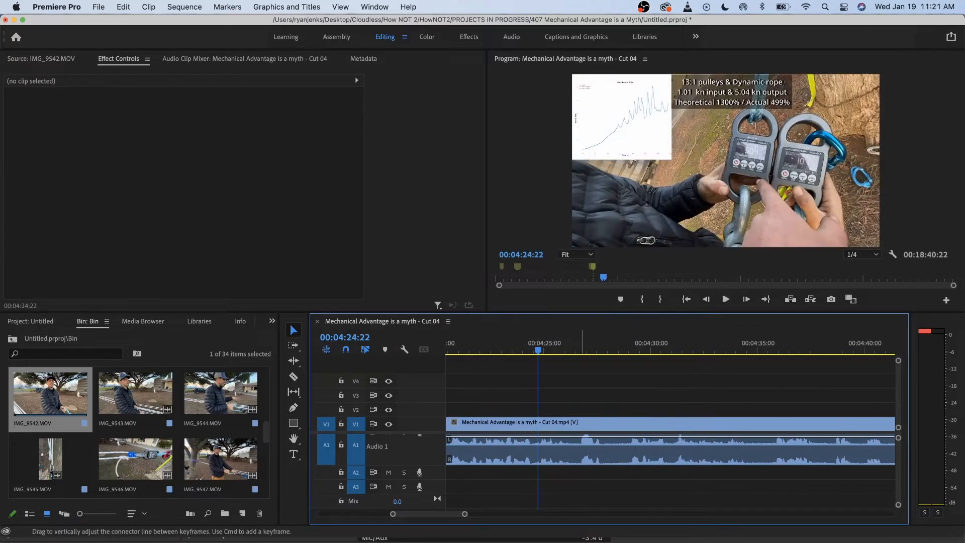
pyautogui.click(582, 422)
pyautogui.press('super+k')
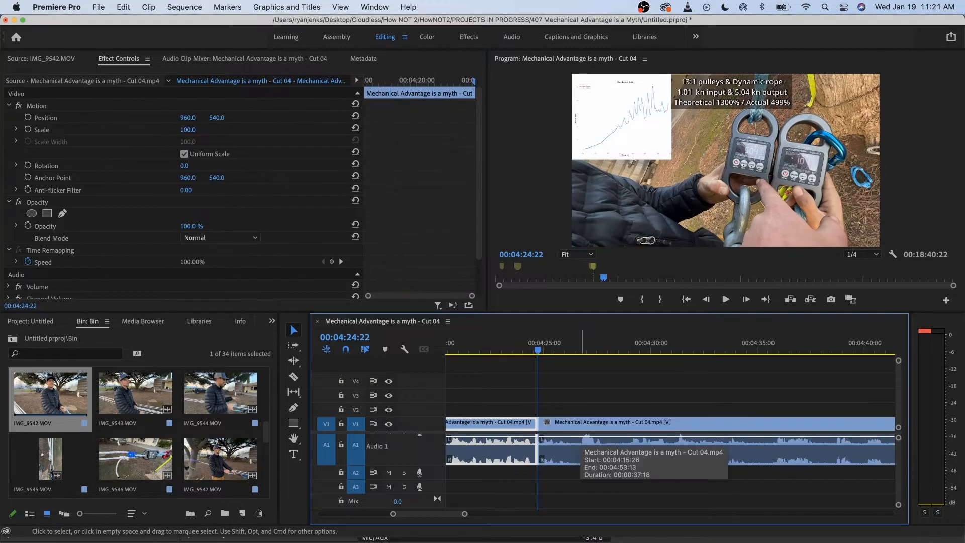
pyautogui.press('space')
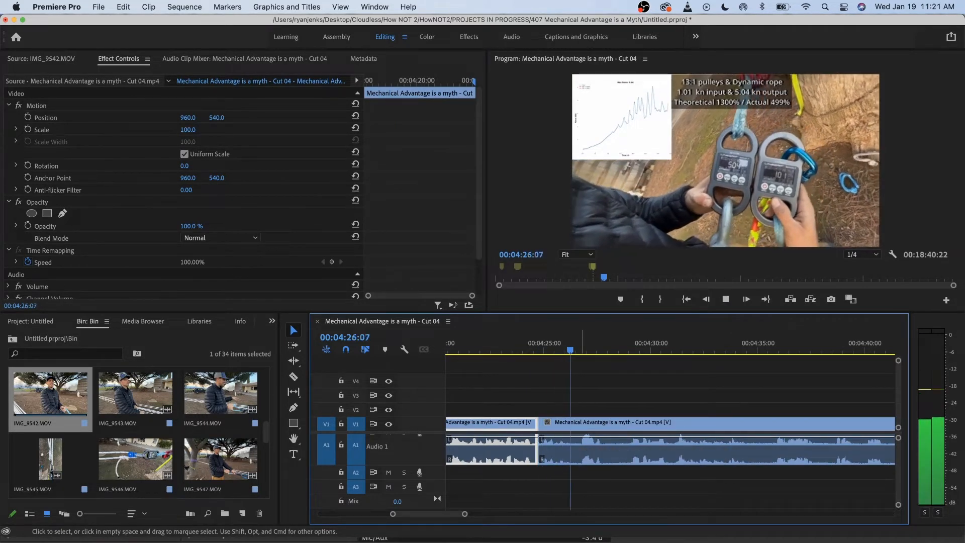
pyautogui.press('space')
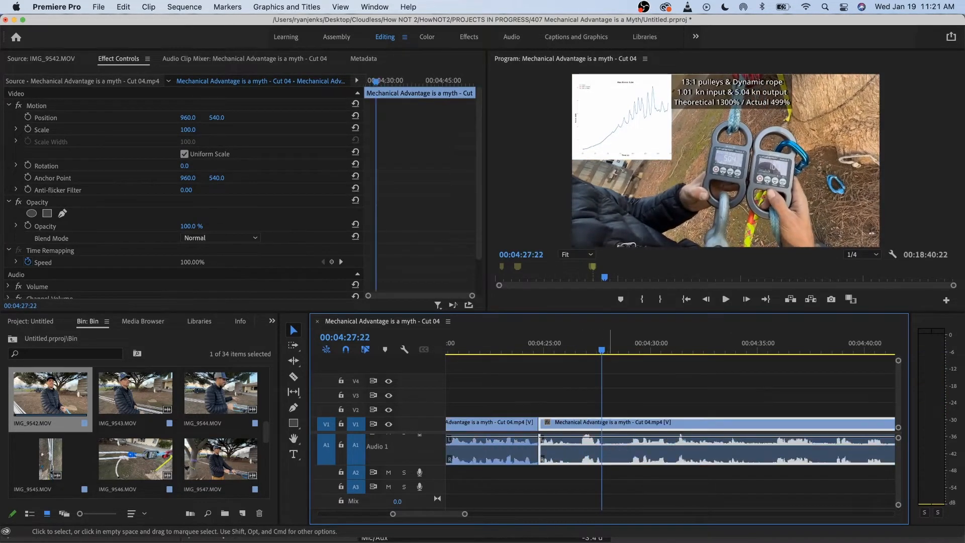
pyautogui.press('super+z')
# - Split the V1 clip at 00:04:27:22 and 00:04:29:02 to isolate the short segment between them
pyautogui.press('super+k')
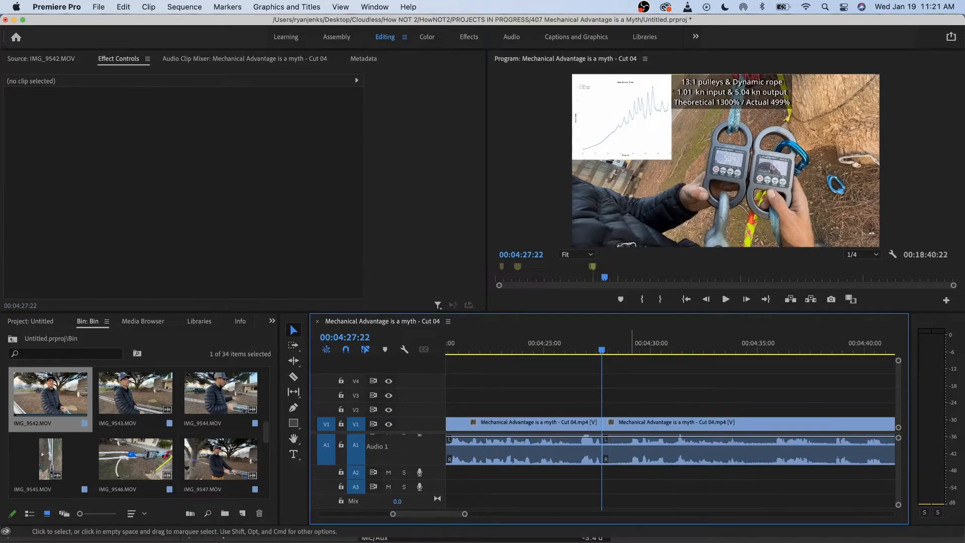
pyautogui.press('space')
pyautogui.press('space')
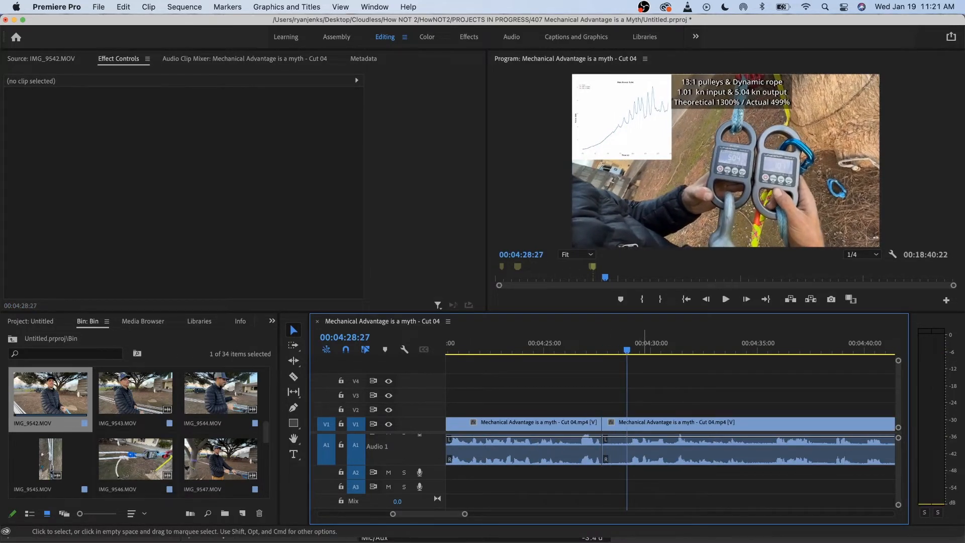
pyautogui.click(643, 465)
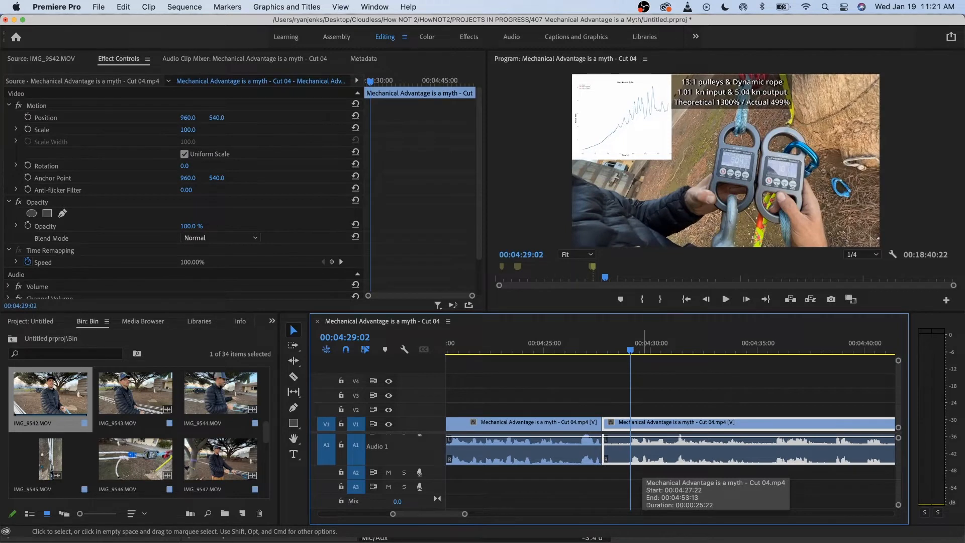
pyautogui.press('super+k')
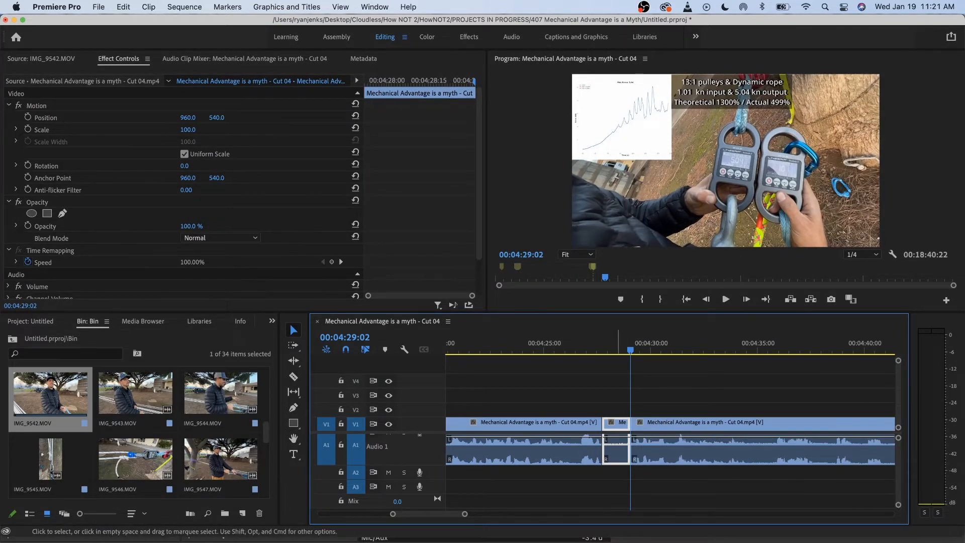
pyautogui.press('super+shift+a')
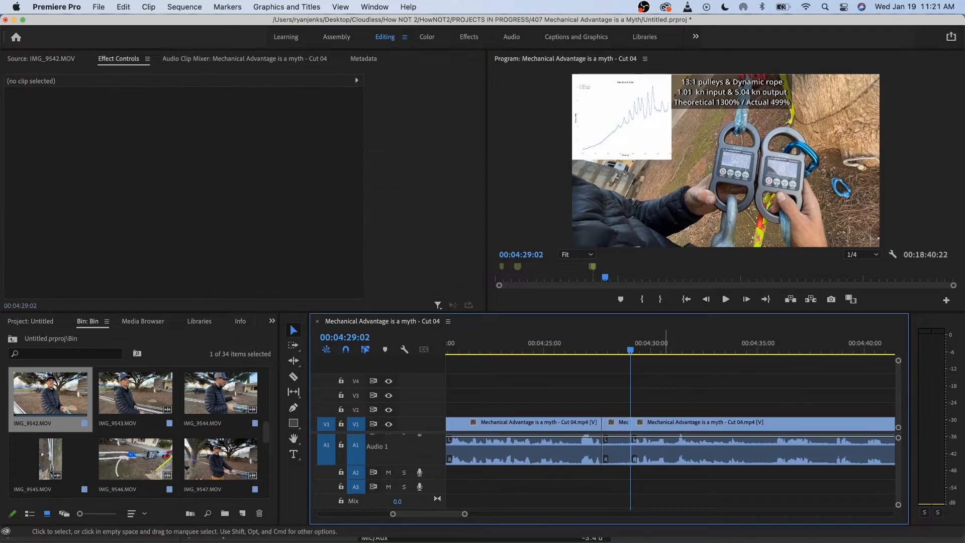
# - Review the footage from 00:04:29:02 to about 00:04:57, checking the transition into the next V1 clip
pyautogui.scroll(-5, 664, 460)
pyautogui.rightClick(673, 455)
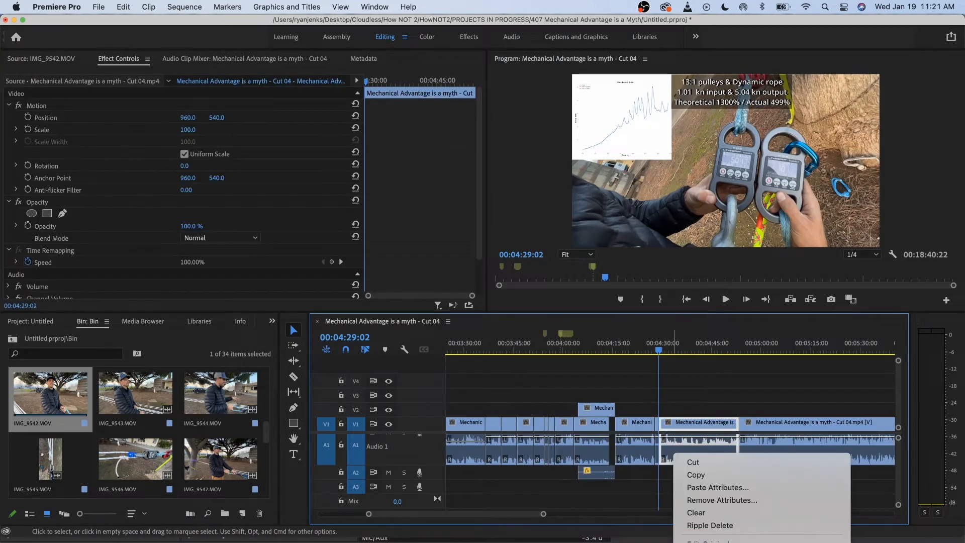
pyautogui.press('Escape')
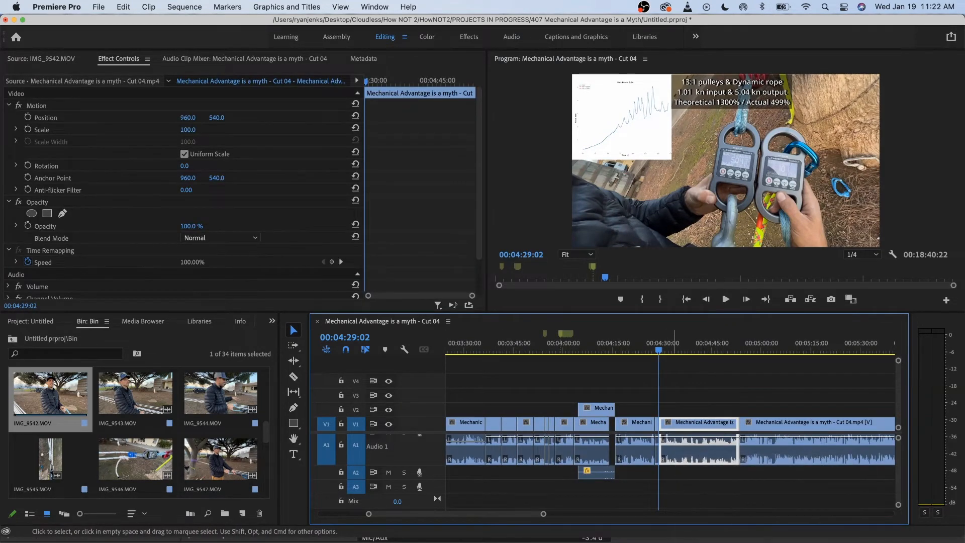
pyautogui.press('=')
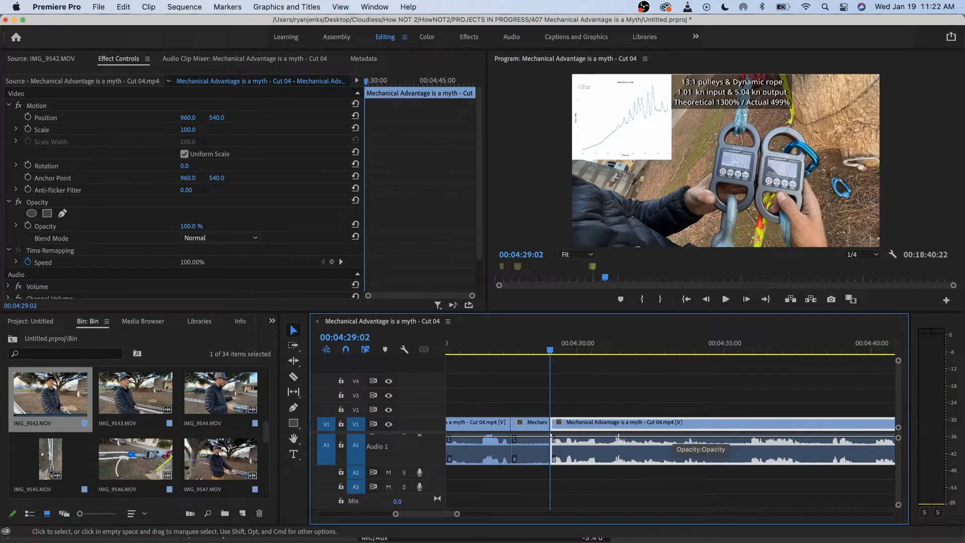
pyautogui.hscroll(-2, 670, 430)
pyautogui.press('-')
pyautogui.press('space')
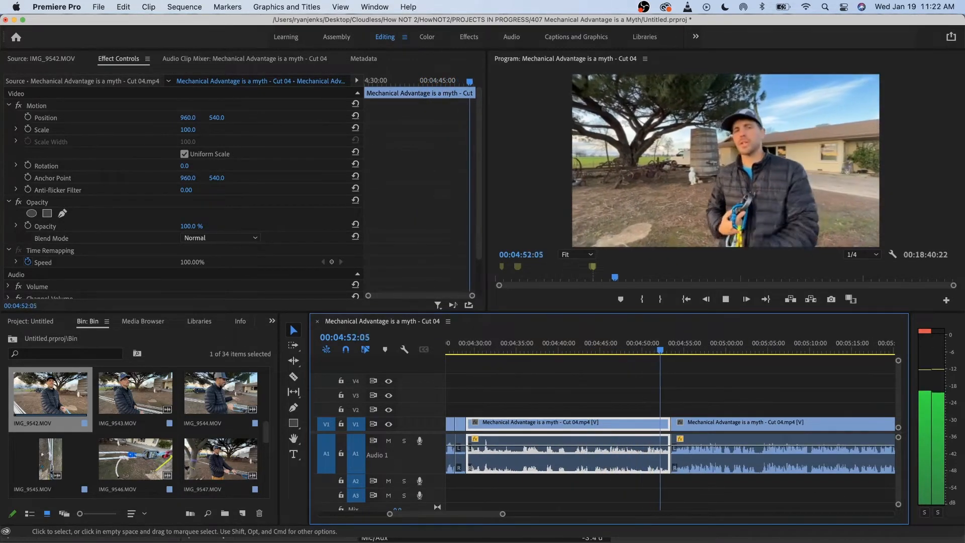
pyautogui.press('space')
pyautogui.press('space')
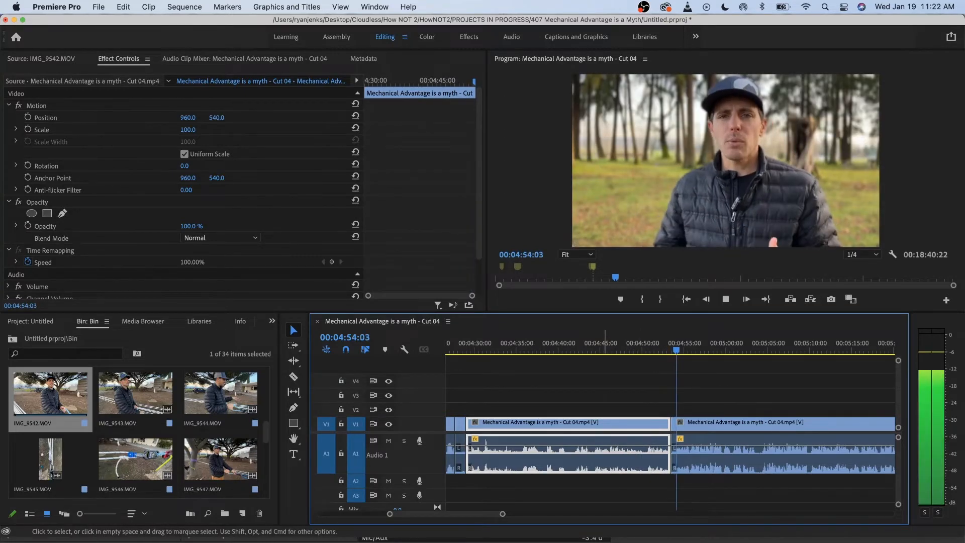
pyautogui.click(599, 344)
pyautogui.press('space')
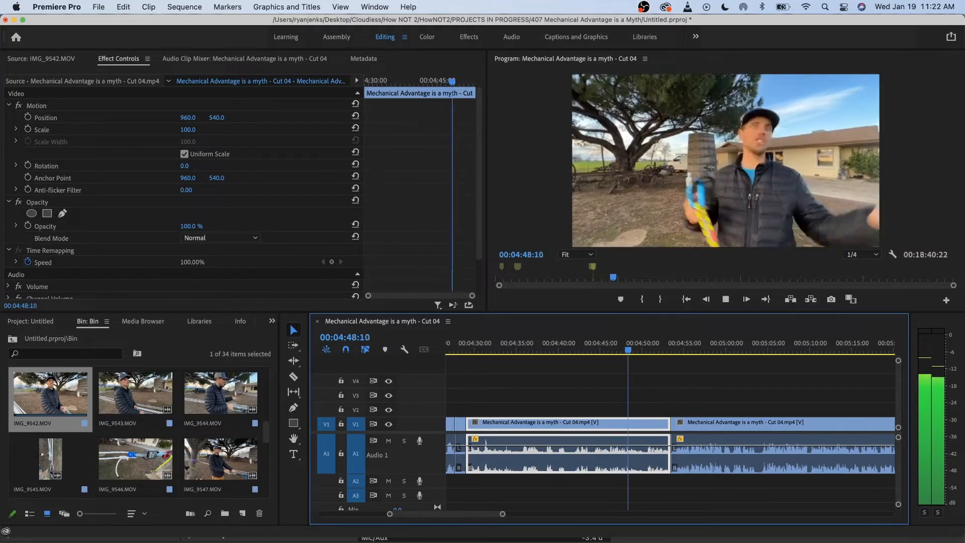
pyautogui.press('space')
pyautogui.press('space')
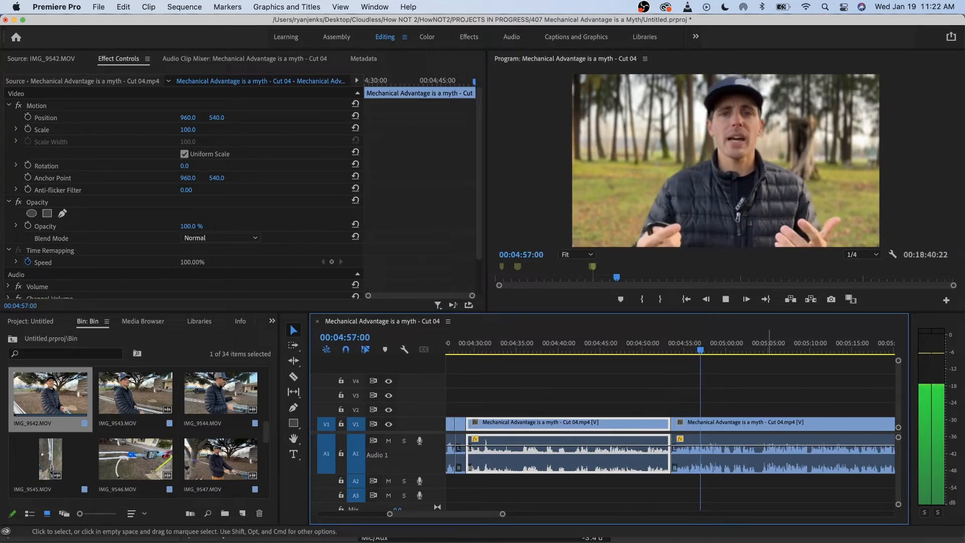
# - Review the next V1 clip and split it at 00:05:09:25
pyautogui.click(750, 445)
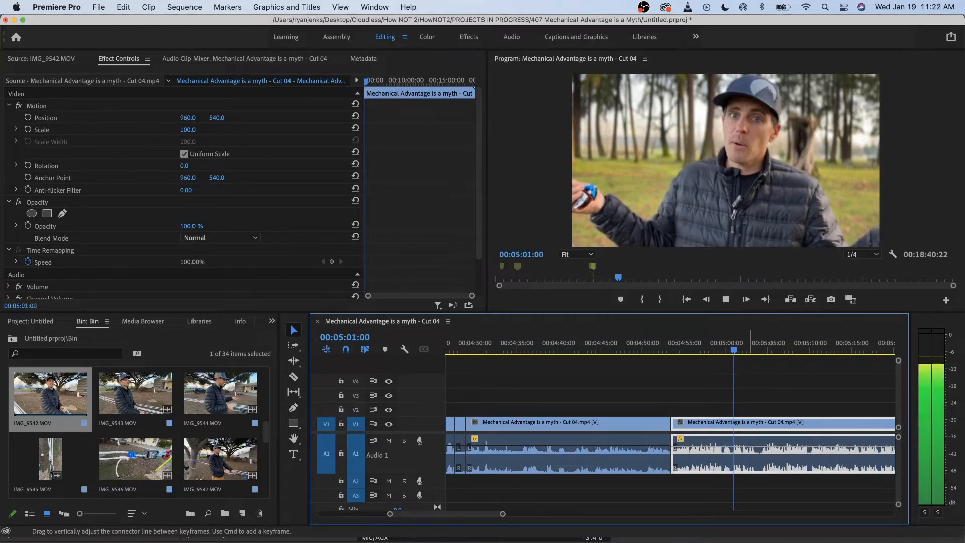
pyautogui.hscroll(3, 751, 446)
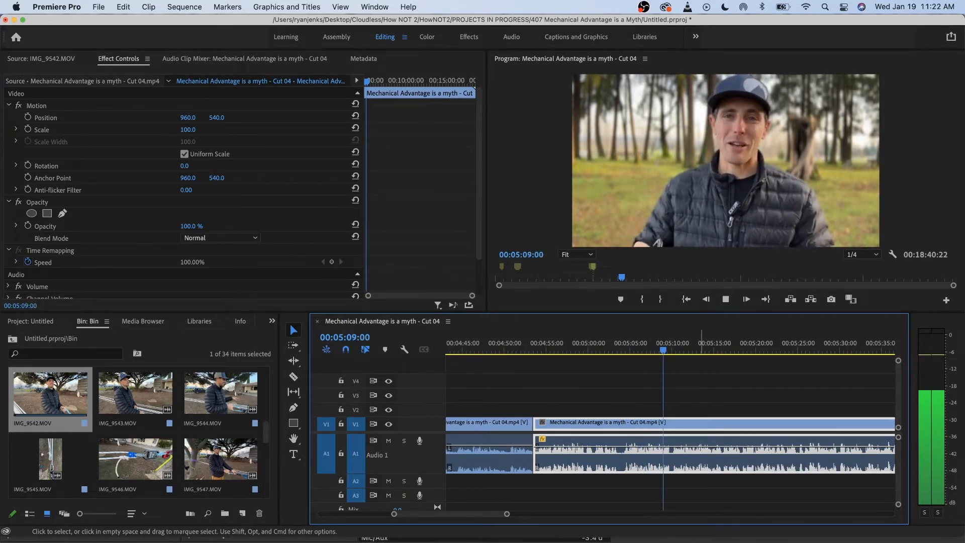
pyautogui.press('space')
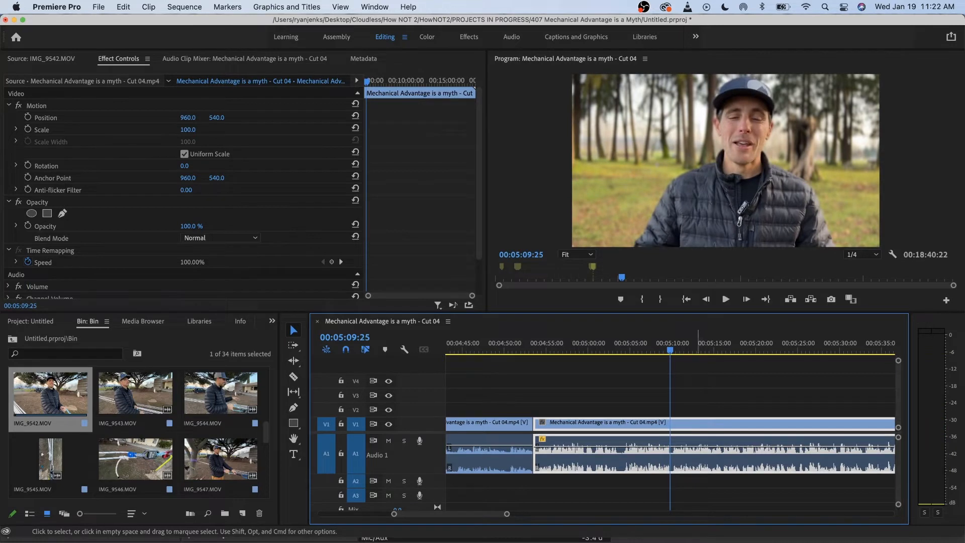
pyautogui.press('super+k')
# - Split the V1 clip at 00:04:59:18 and move the video segment ending at 00:05:09:25 up to track V4
pyautogui.click(575, 343)
pyautogui.press('space')
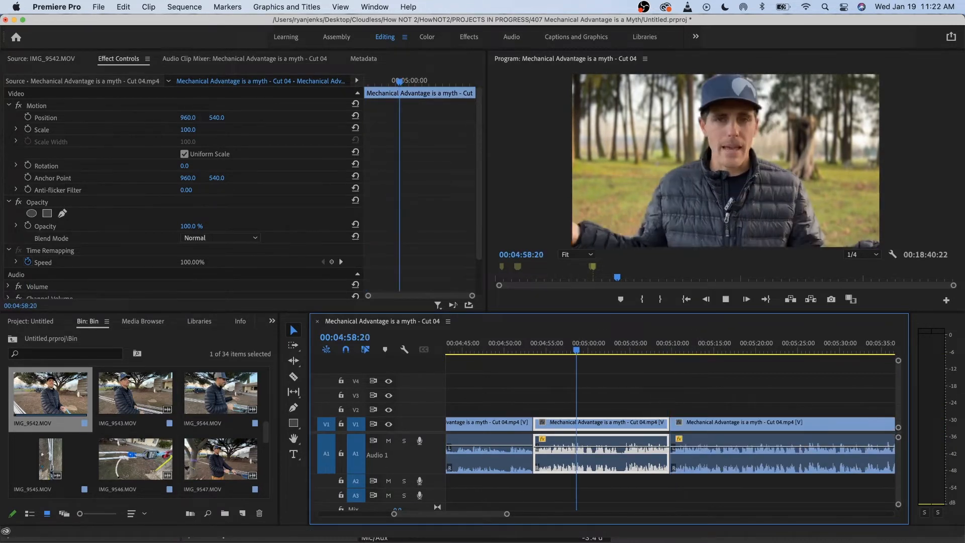
pyautogui.press('space')
pyautogui.press('super+k')
pyautogui.moveTo(621, 422); pyautogui.dragTo(622, 380)
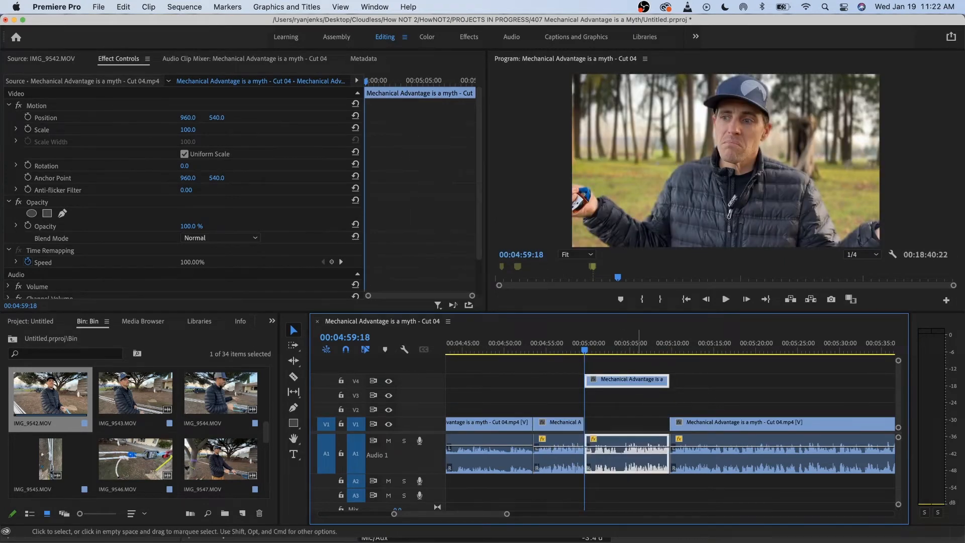
# - Play and scrub through the long V1 clip between about 00:05:10 and 00:06:02, looking for the next cut point
pyautogui.press('space')
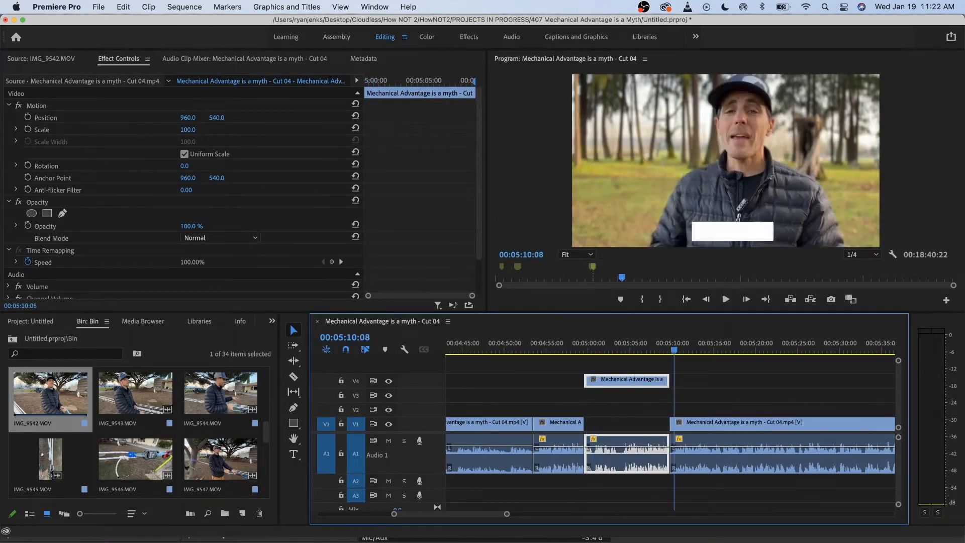
pyautogui.press('space')
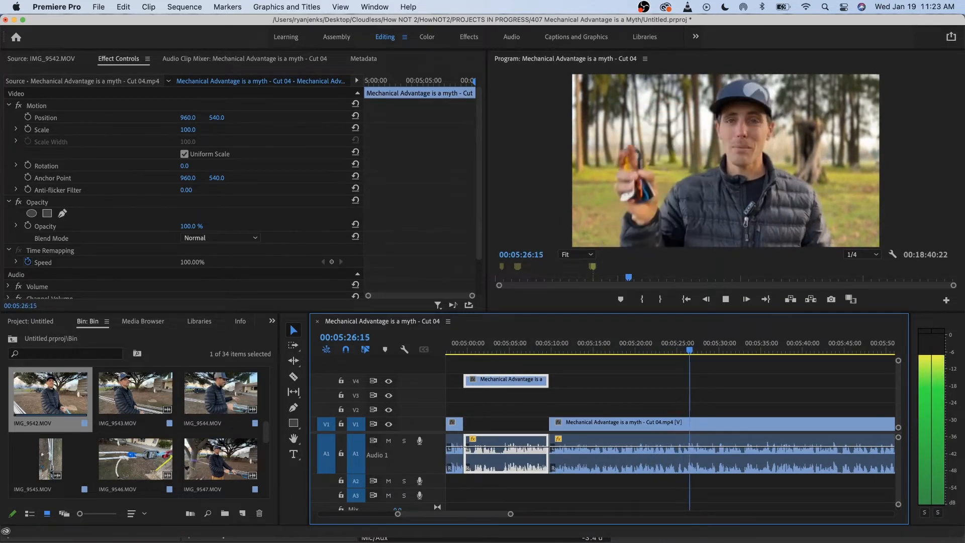
pyautogui.press('-')
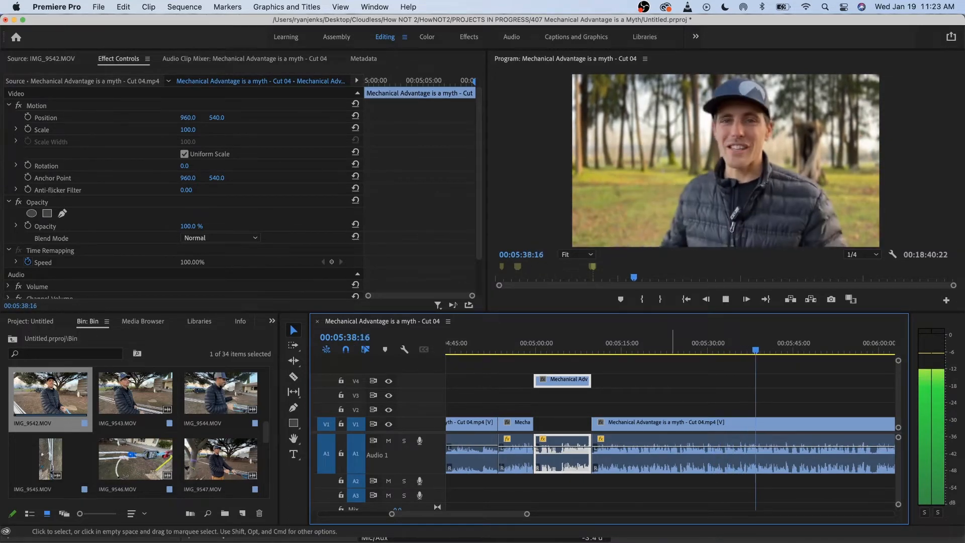
pyautogui.press('-')
pyautogui.hscroll(3, 670, 427)
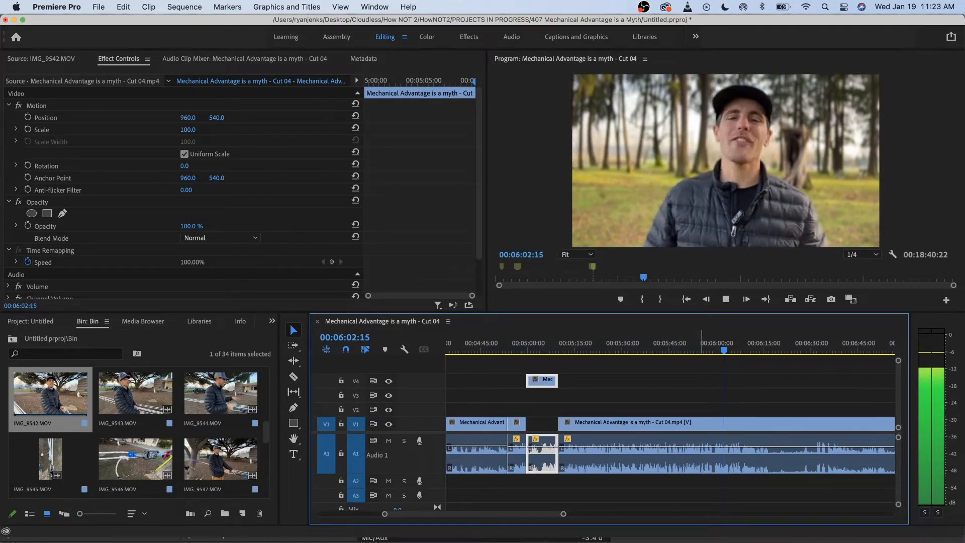
pyautogui.click(697, 342)
pyautogui.press('=')
pyautogui.press('=')
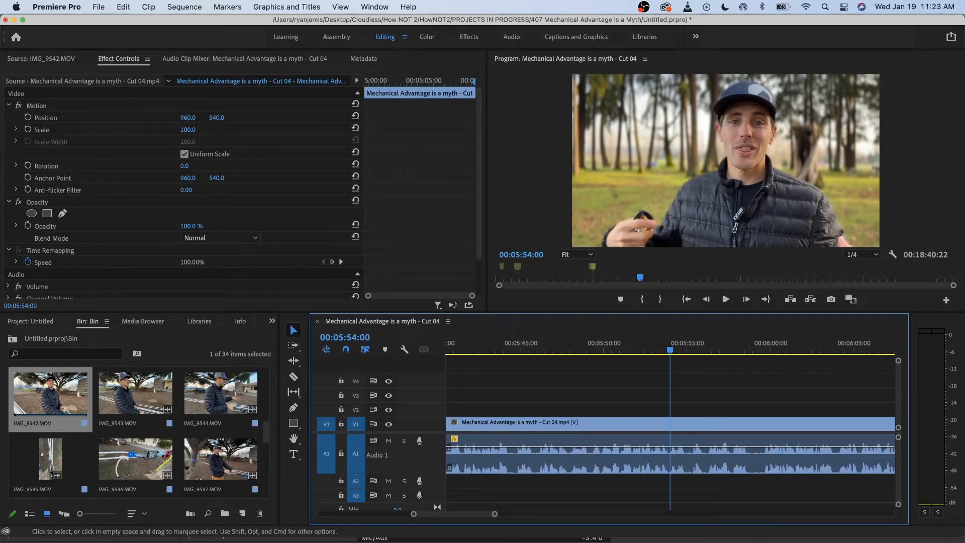
pyautogui.hscroll(-3, 518, 343)
pyautogui.scroll(-4, 518, 343)
pyautogui.moveTo(477, 343); pyautogui.dragTo(472, 343)
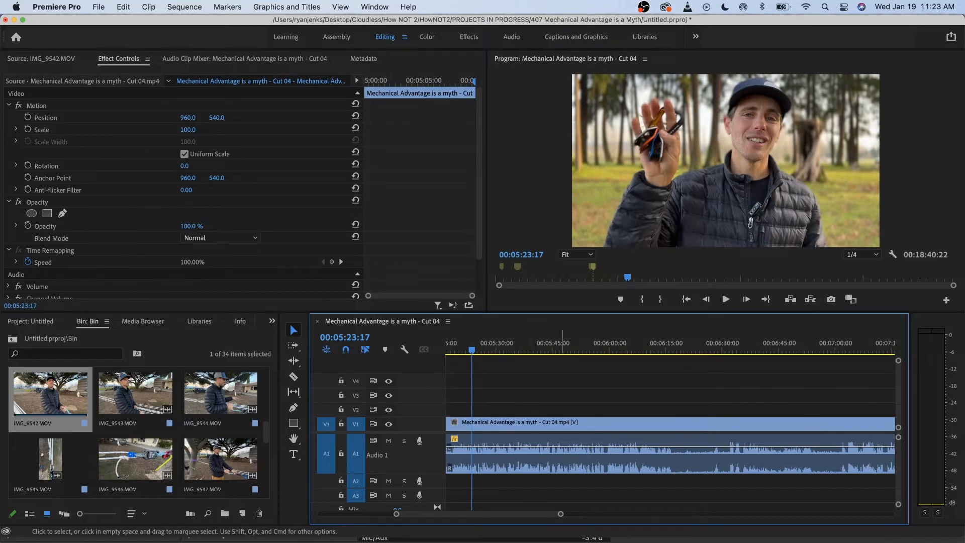
pyautogui.moveTo(563, 343); pyautogui.dragTo(611, 343)
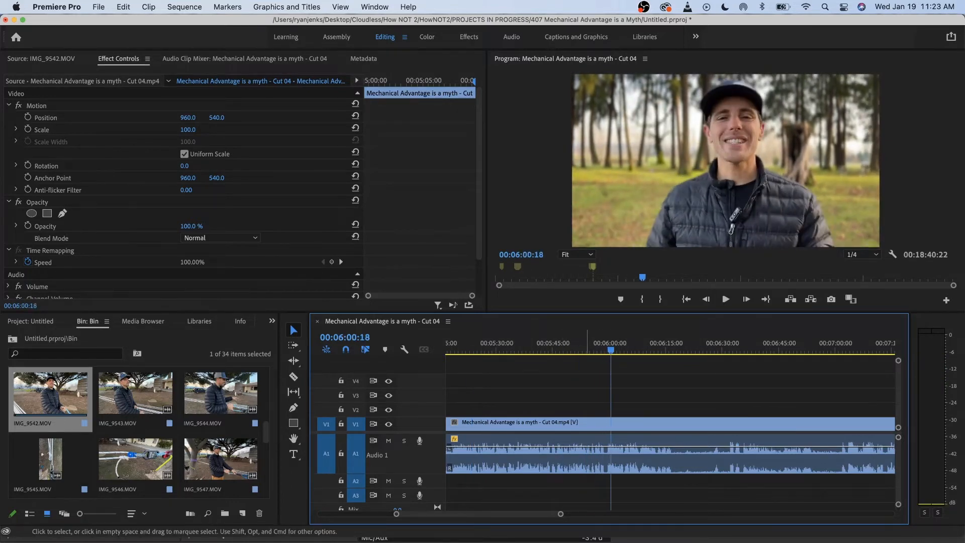
# - Replay the V1 footage from about 00:05:55 and split the clip at 00:05:58:20
pyautogui.click(591, 343)
pyautogui.press('space')
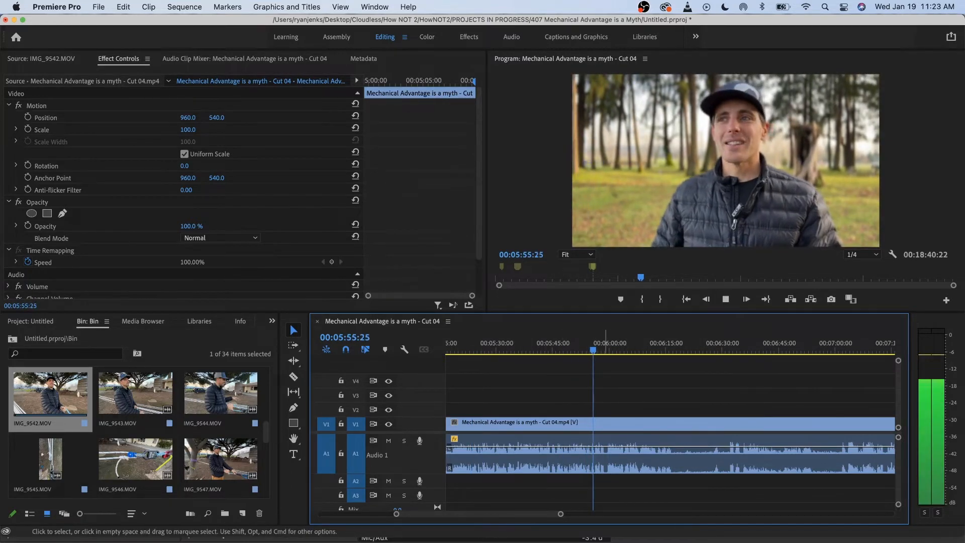
pyautogui.scroll(3, 603, 344)
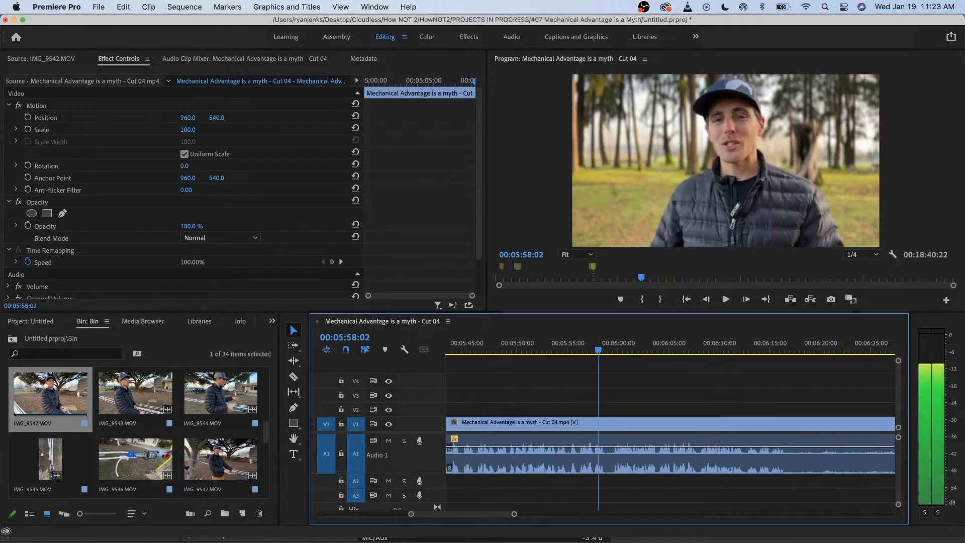
pyautogui.press('space')
pyautogui.press('d')
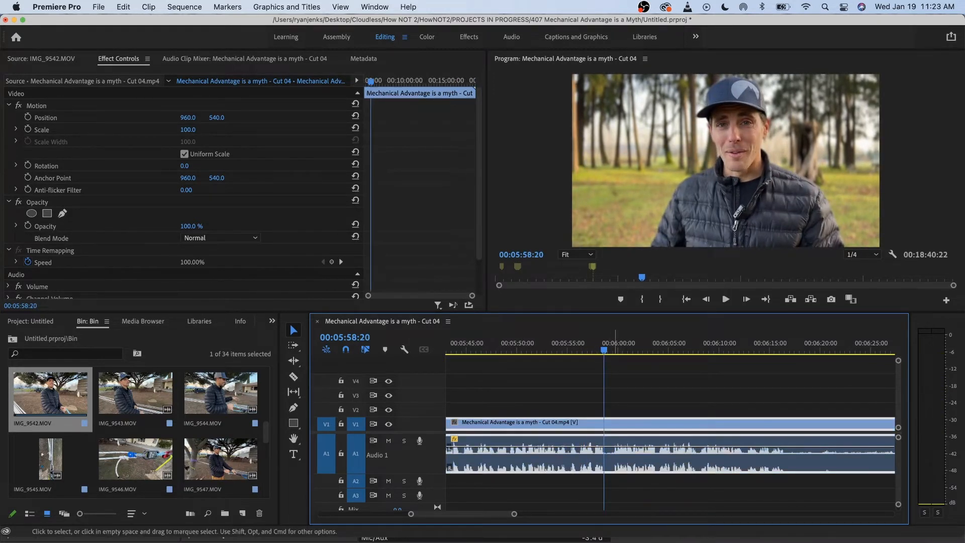
pyautogui.press('super+k')
# - Play the footage just past the last cut and split the V1 clip at 00:05:59:18
pyautogui.scroll(3, 611, 421)
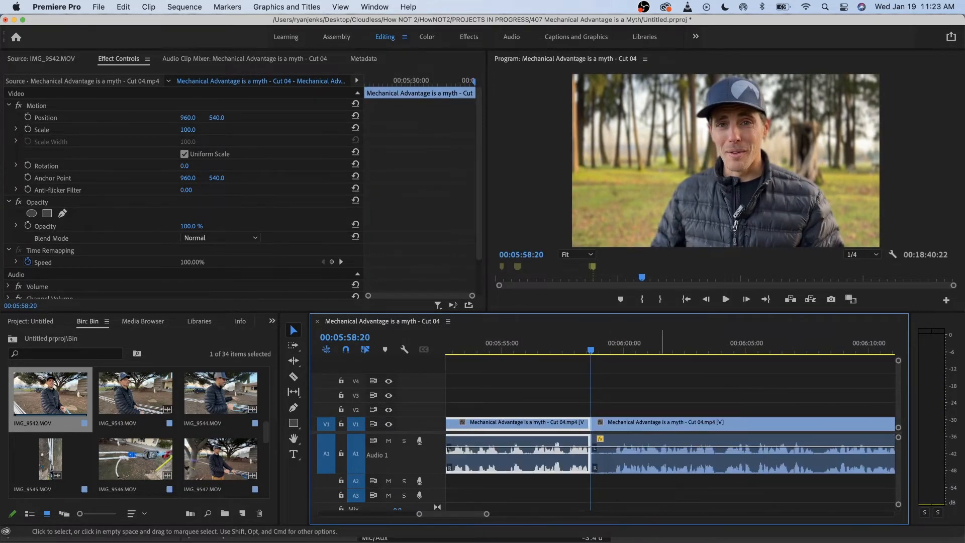
pyautogui.press('space')
pyautogui.press('space')
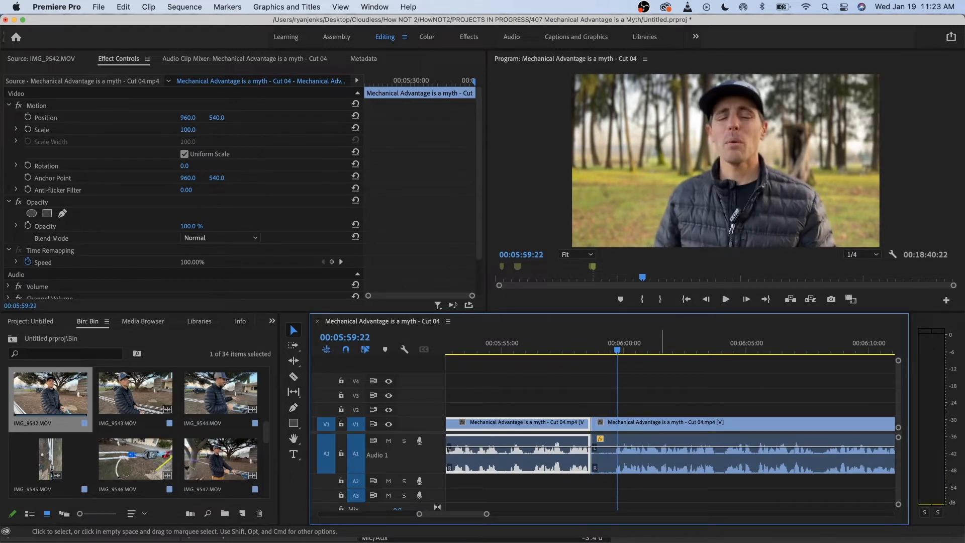
pyautogui.press('Left')
pyautogui.press('Left')
pyautogui.press('Left')
pyautogui.press('Left')
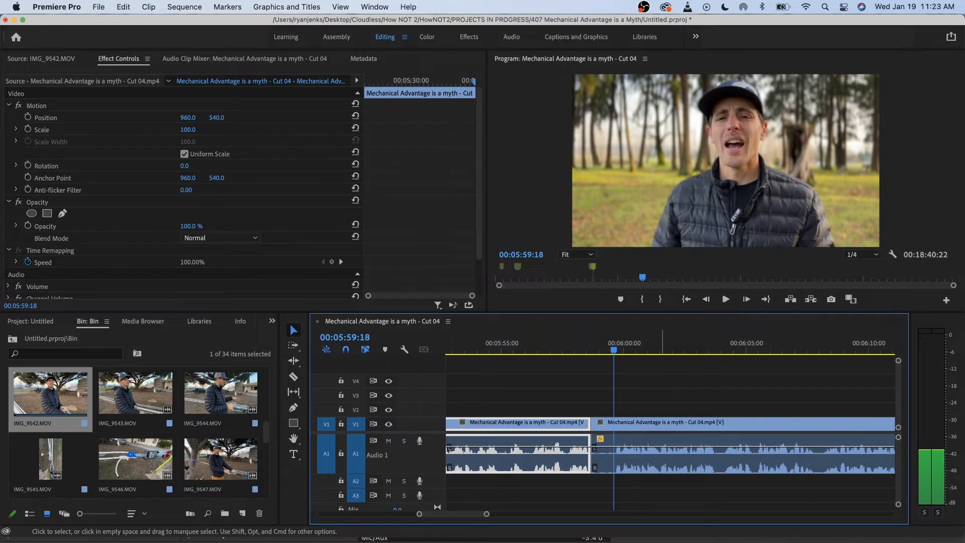
pyautogui.press('super+k')
# - Ripple-delete the short V1 segment between 00:05:58:20 and 00:05:59:18, including its audio
pyautogui.press('space')
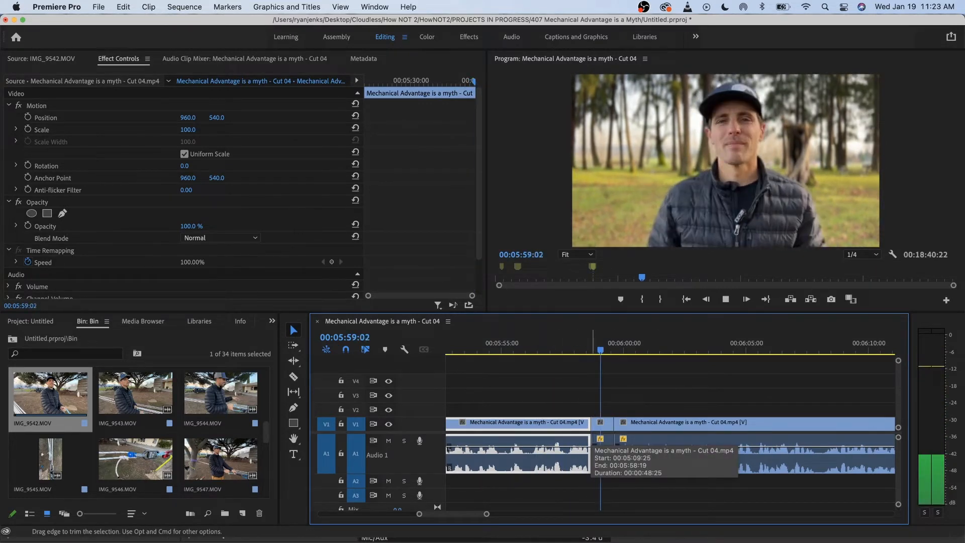
pyautogui.press('space')
pyautogui.click(602, 440)
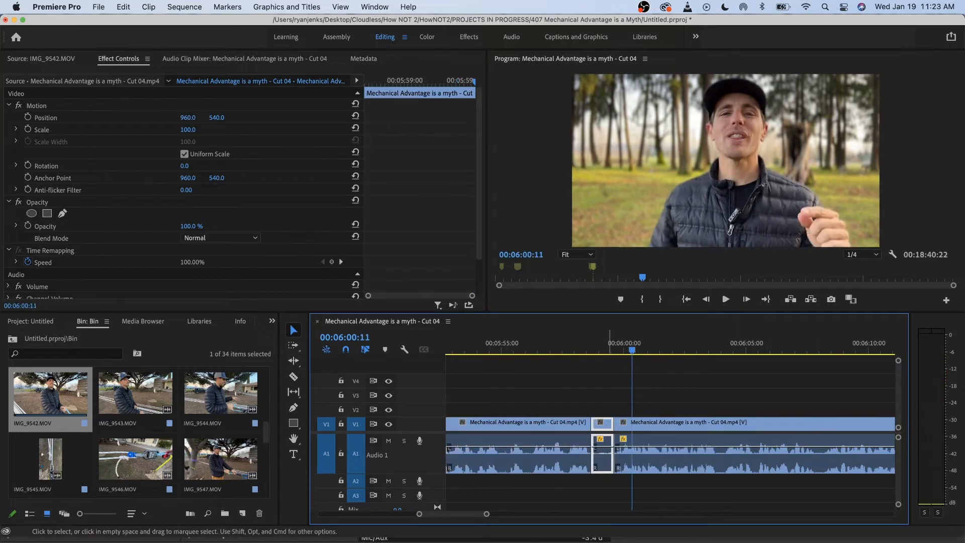
pyautogui.hotkey('shift', 'Delete')
# - Replay the sequence from about 00:05:55 across the closed gap and split the following V1 clip at 00:06:16:02
pyautogui.click(510, 343)
pyautogui.press('space')
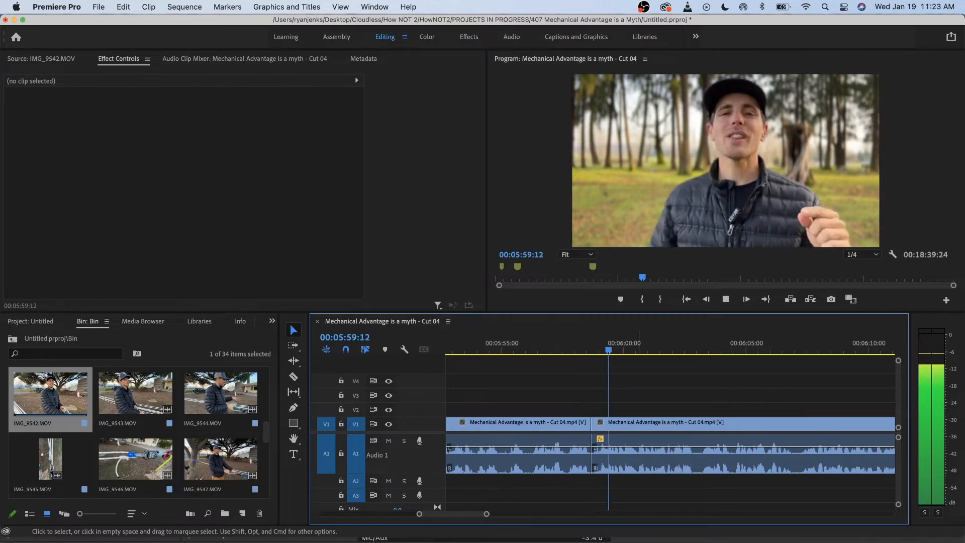
pyautogui.hscroll(3, 638, 432)
pyautogui.scroll(-3, 638, 432)
pyautogui.hscroll(2, 670, 432)
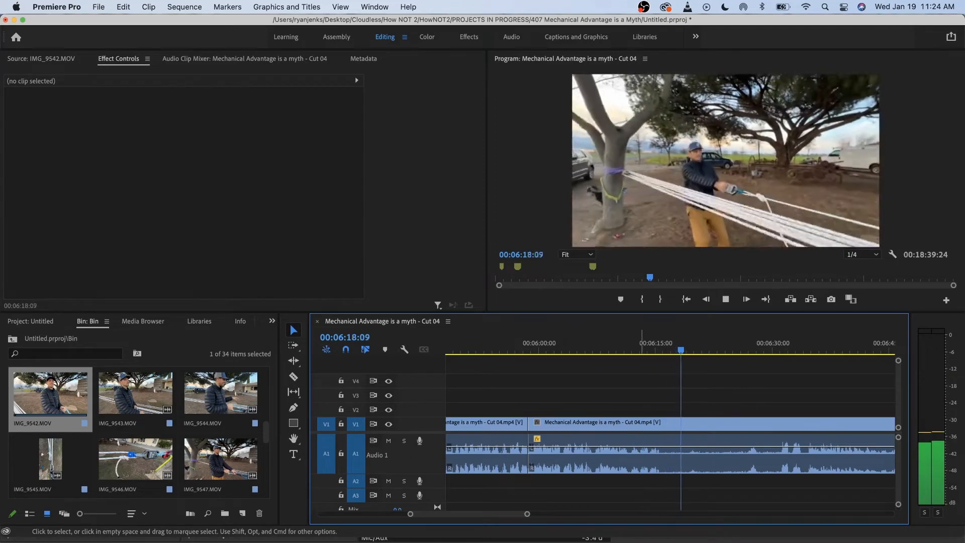
pyautogui.click(649, 344)
pyautogui.press('space')
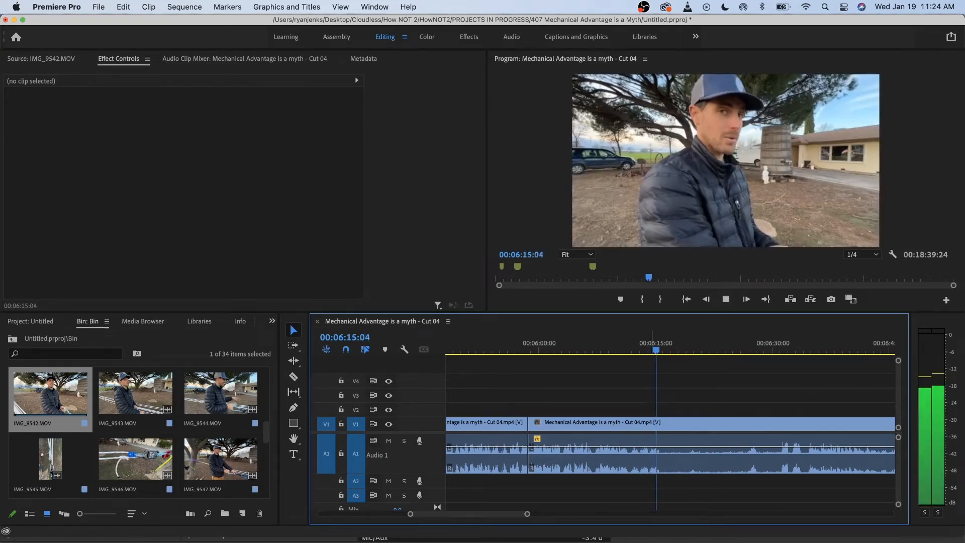
pyautogui.press('space')
pyautogui.hscroll(3, 670, 433)
# - Split the V1 clip at 00:06:24:29 and ripple-delete the segment between 00:06:16:02 and that cut
pyautogui.moveTo(560, 347); pyautogui.dragTo(635, 346)
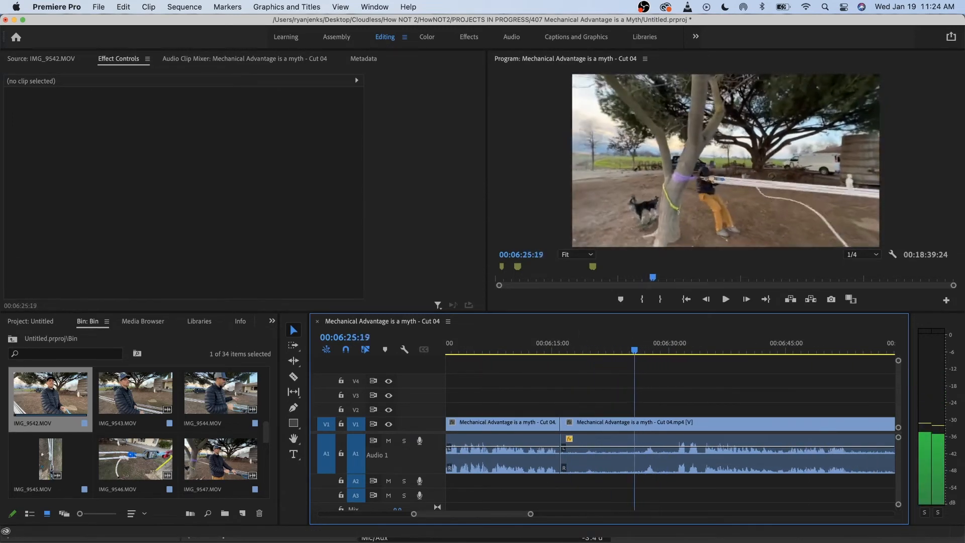
pyautogui.press('Right')
pyautogui.press('Right')
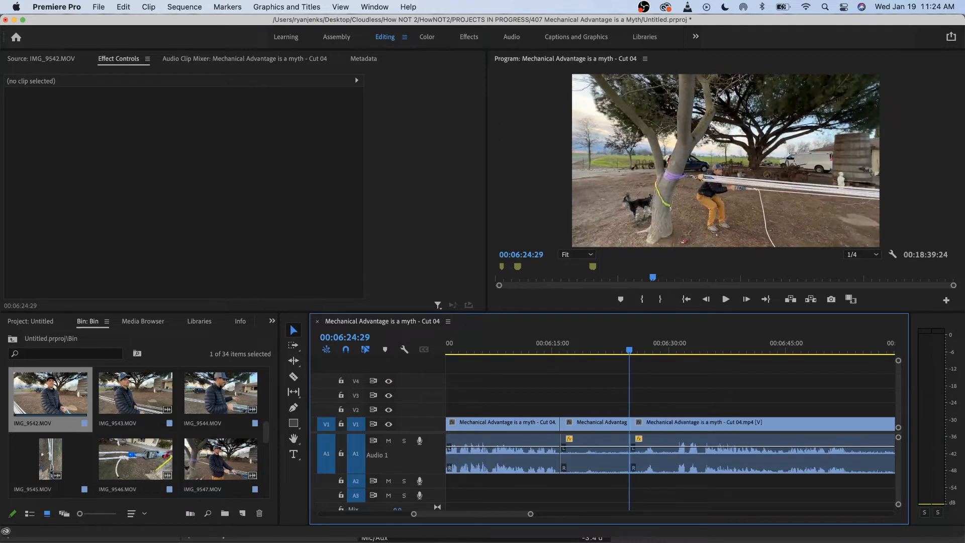
pyautogui.click(593, 443)
pyautogui.hotkey('alt', 'BackSpace')
# - Play from the cut at 00:06:16:02 and split the V1 clip at 00:06:19:16
pyautogui.press('Up')
pyautogui.press('space')
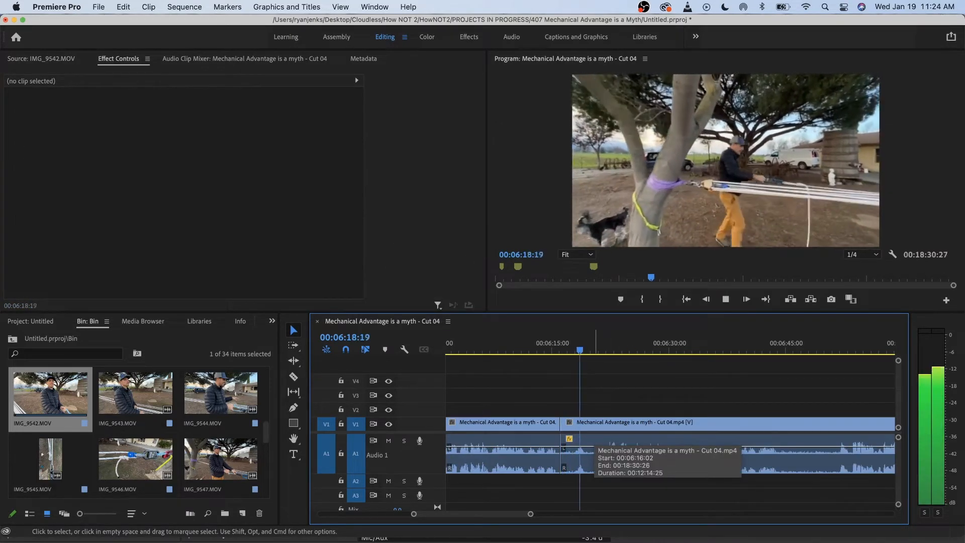
pyautogui.press('space')
pyautogui.click(616, 447)
pyautogui.press('super+k')
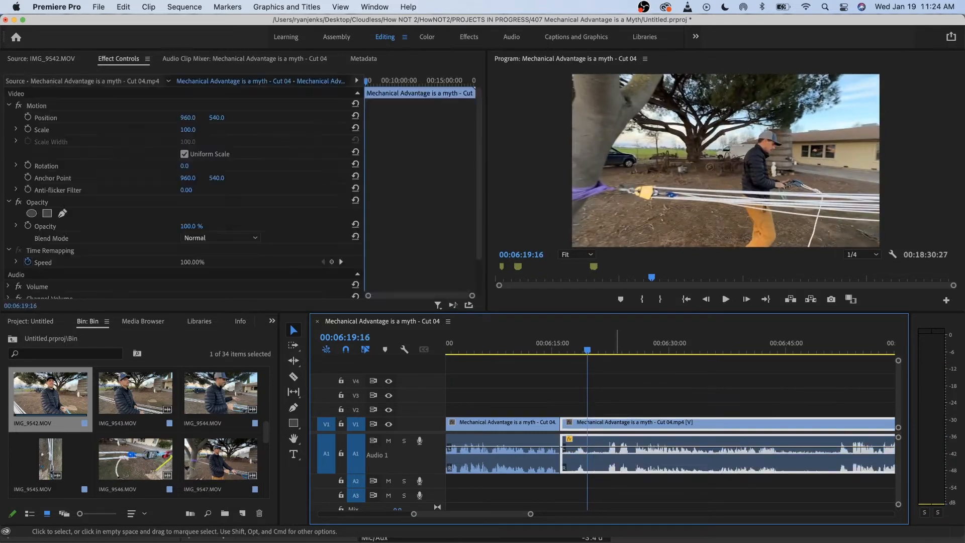
# - Split the V1 clip at 00:06:22:06 and ripple-delete the segment between 00:06:19:16 and that cut
pyautogui.press('space')
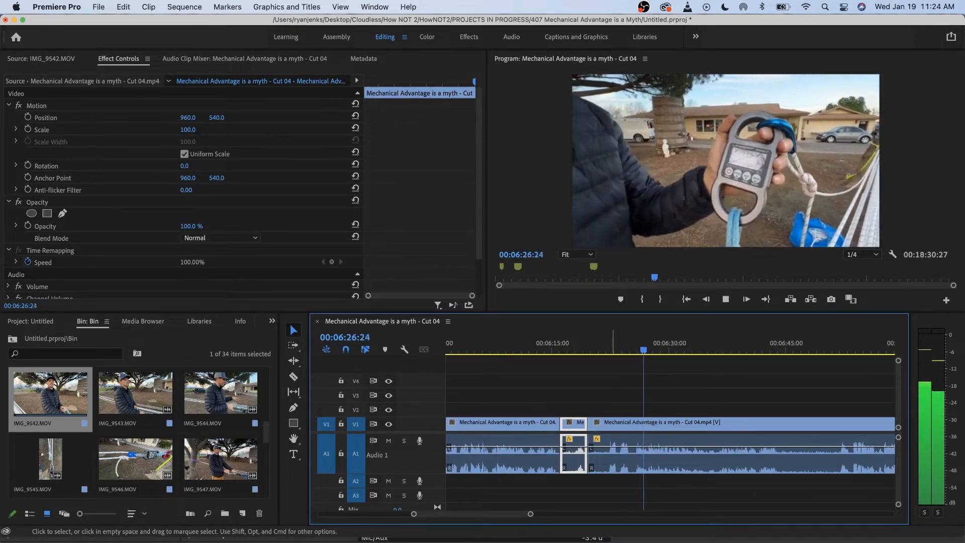
pyautogui.click(606, 343)
pyautogui.press('space')
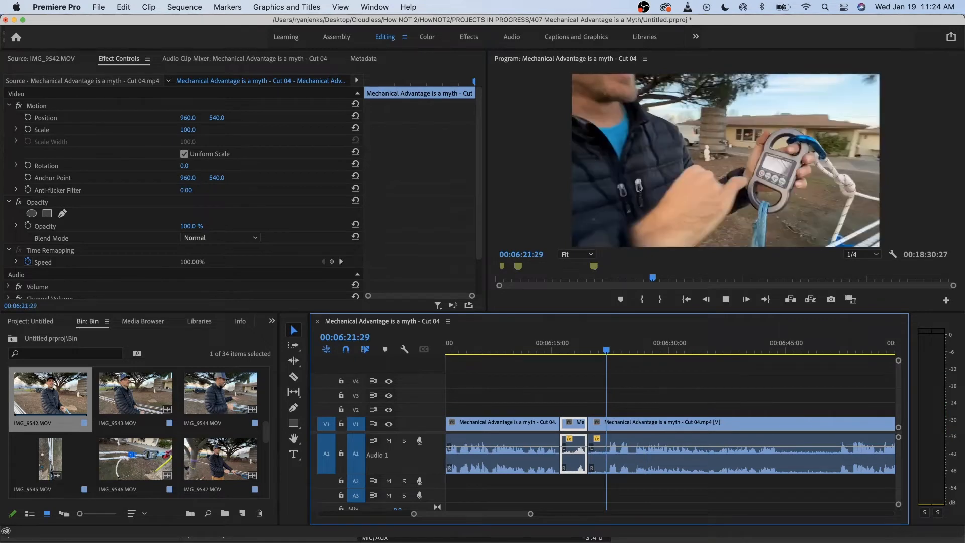
pyautogui.press('super+k')
pyautogui.click(600, 452)
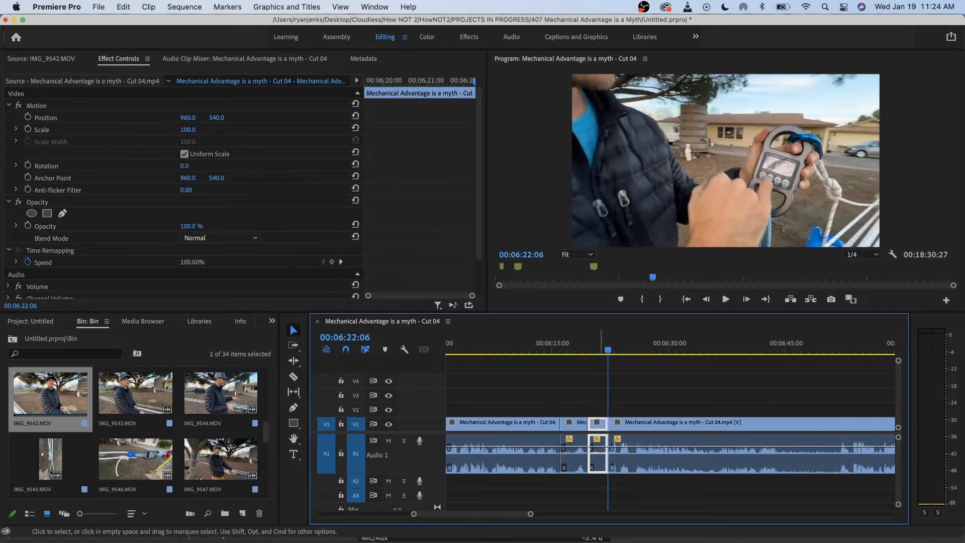
pyautogui.hotkey('shift', 'Delete')
# - Play the tightened section from about 00:06:14 and scrub around 00:06:30 to find the next cut point
pyautogui.press('space')
pyautogui.click(548, 344)
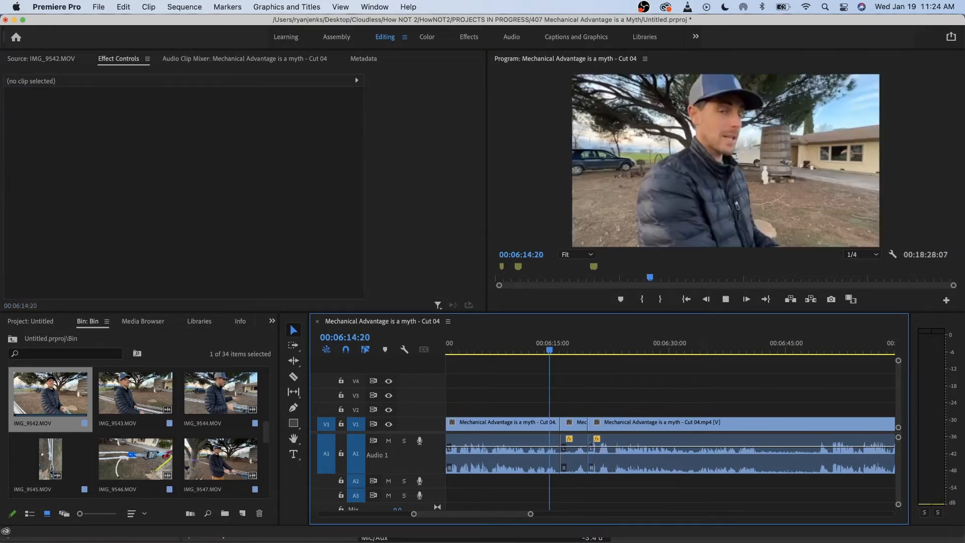
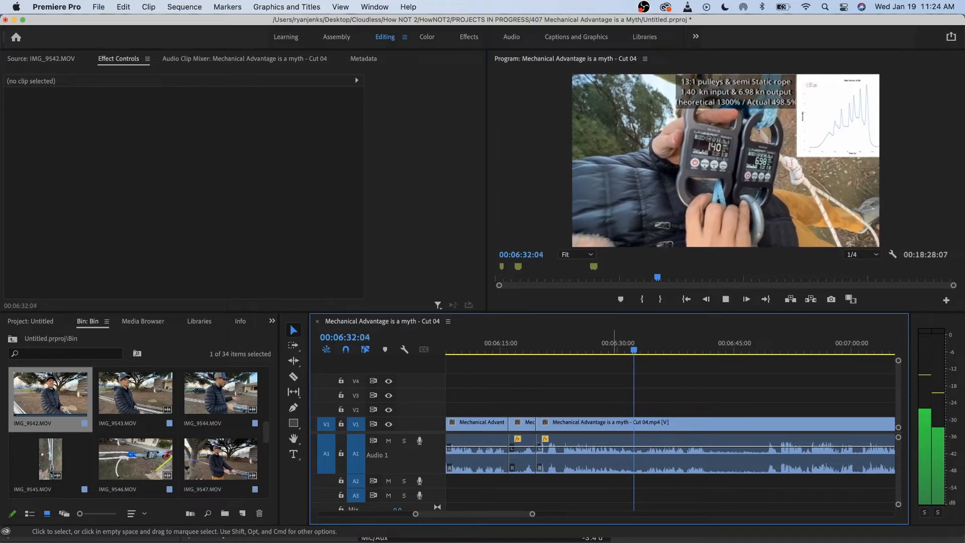
pyautogui.press('space')
pyautogui.moveTo(623, 345); pyautogui.dragTo(609, 346)
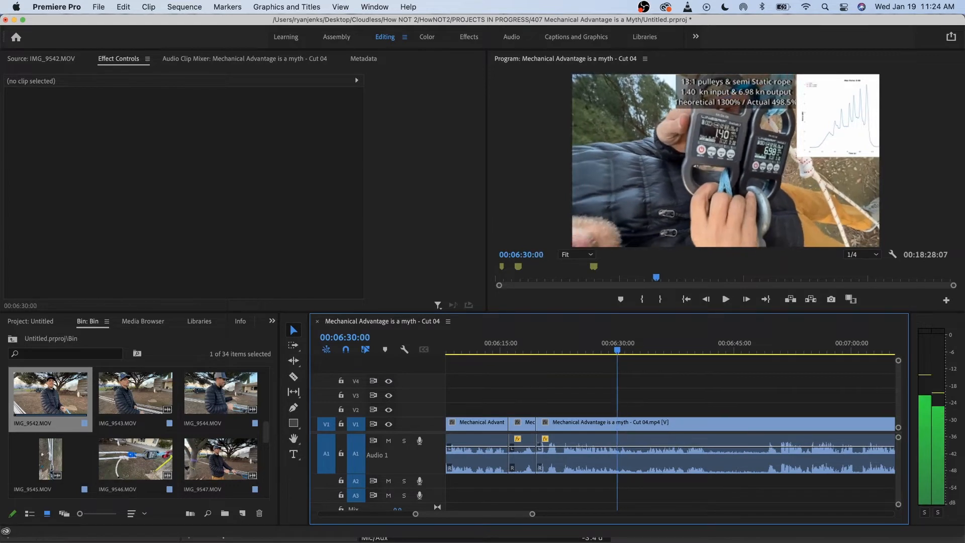
pyautogui.press('Left')
pyautogui.press('Left')
pyautogui.press('Left')
pyautogui.press('Left')
pyautogui.press('Left')
pyautogui.press('Left')
pyautogui.press('Left')
pyautogui.press('Left')
pyautogui.press('Left')
pyautogui.press('Left')
pyautogui.press('Left')
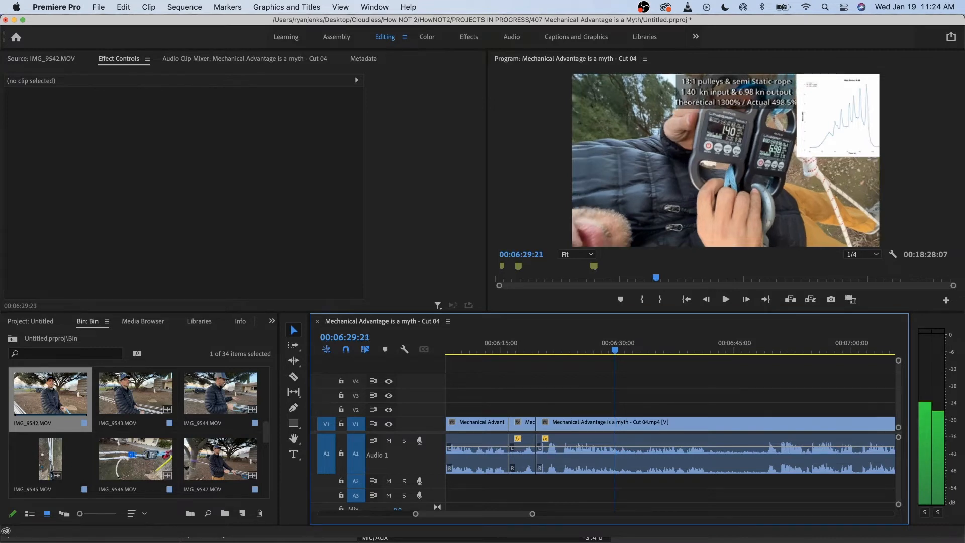
pyautogui.press('space')
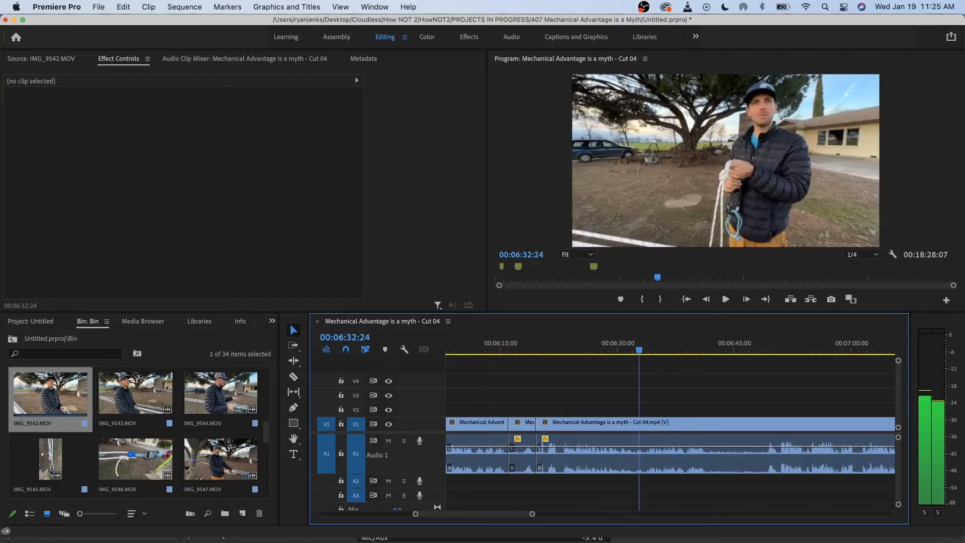
pyautogui.press('space')
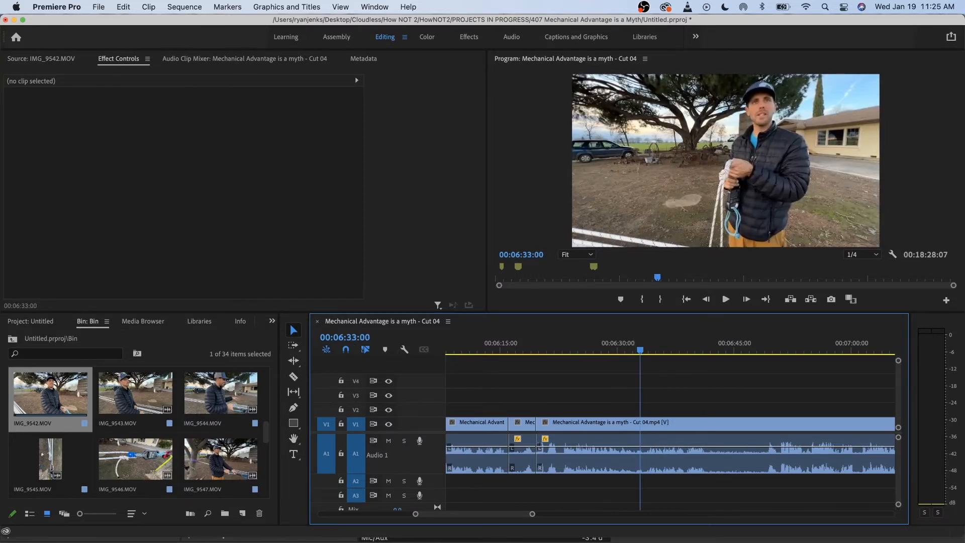
# - Replay the close-up of the two load-cell readings and split the V1 clip at 00:06:32:12
pyautogui.click(627, 346)
pyautogui.press('=')
pyautogui.press('=')
pyautogui.press('=')
pyautogui.press('=')
pyautogui.press('space')
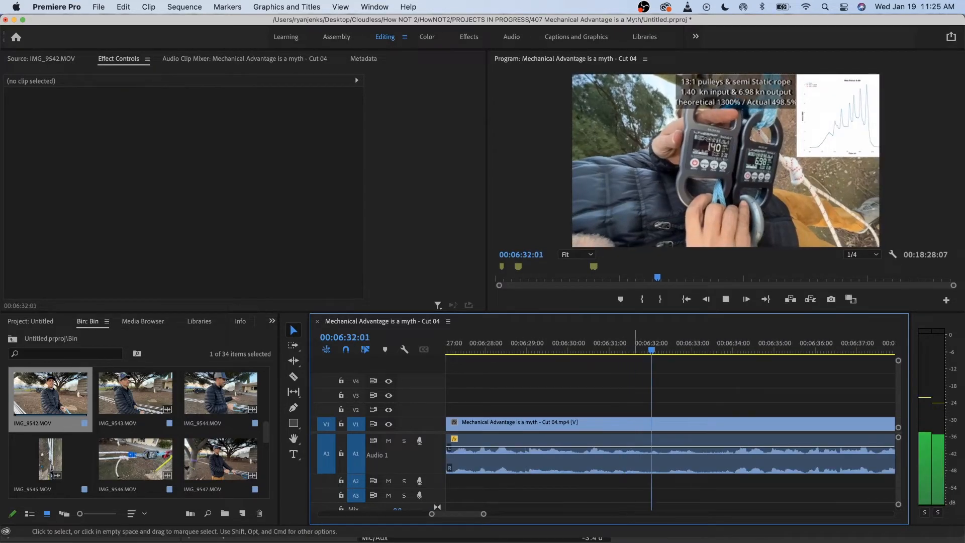
pyautogui.press('space')
pyautogui.press('super+k')
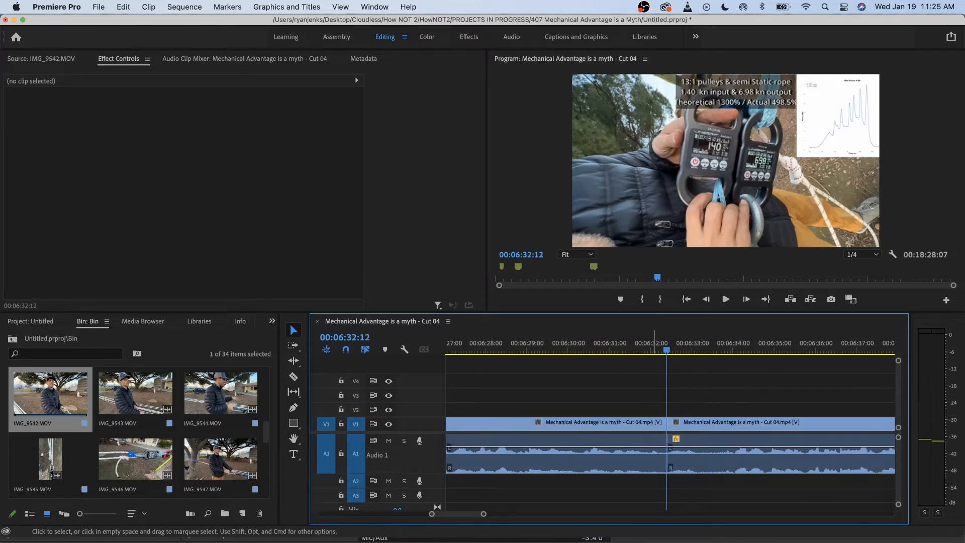
# - Split the V1 clip at 00:06:34:01 and ripple-delete the segment between 00:06:32:12 and that cut
pyautogui.press('space')
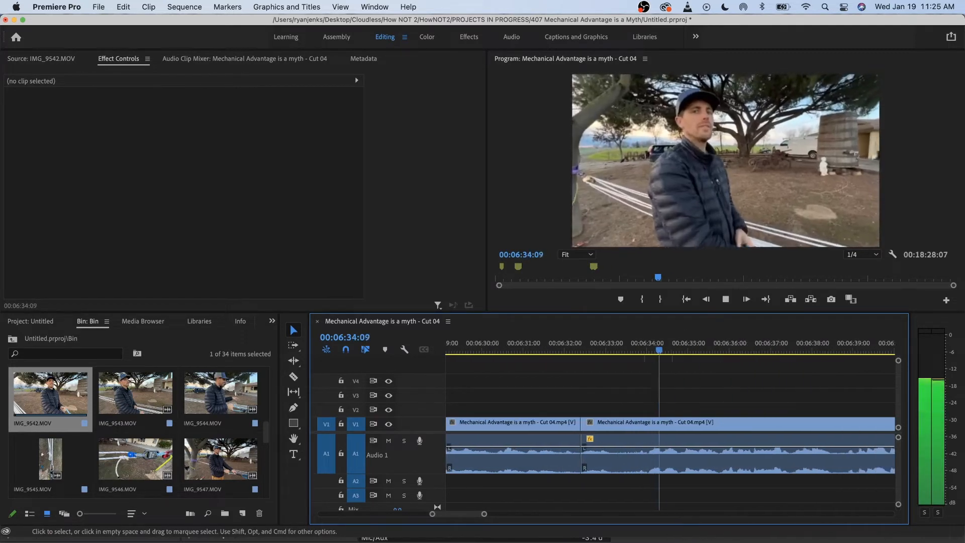
pyautogui.moveTo(588, 343); pyautogui.dragTo(581, 343)
pyautogui.press('Left')
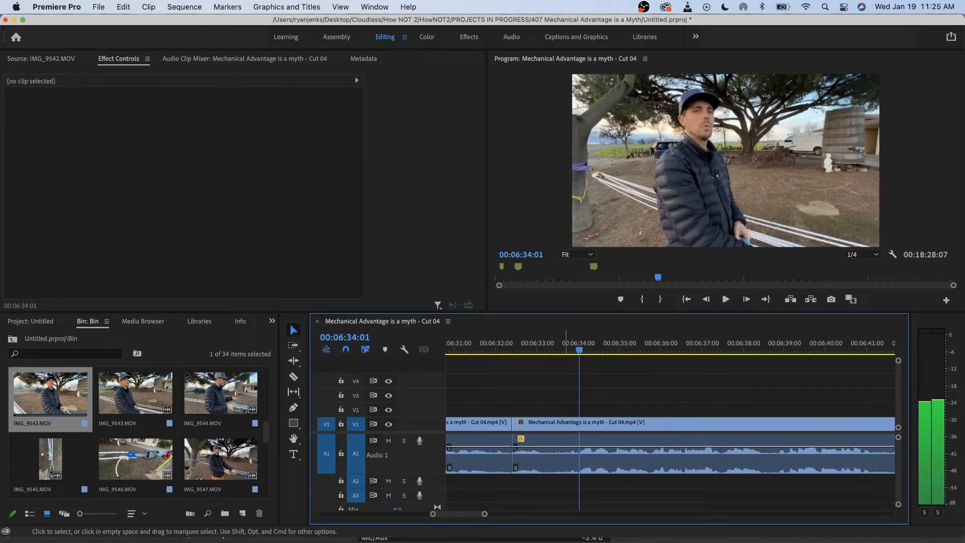
pyautogui.click(566, 423)
pyautogui.press('super+k')
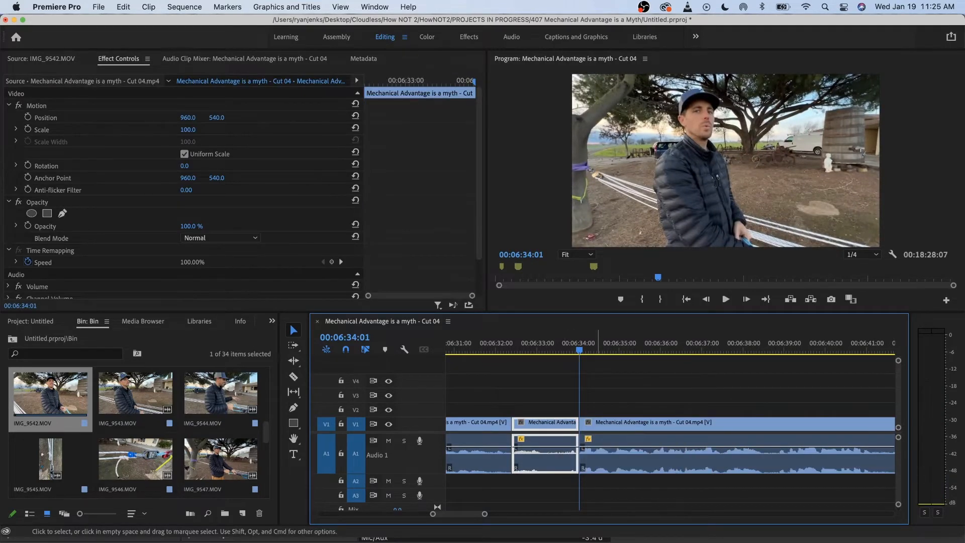
pyautogui.hotkey('alt', 'Delete')
# - Review the footage following the join and split the V1 clip at 00:06:40:20
pyautogui.press('-')
pyautogui.press('space')
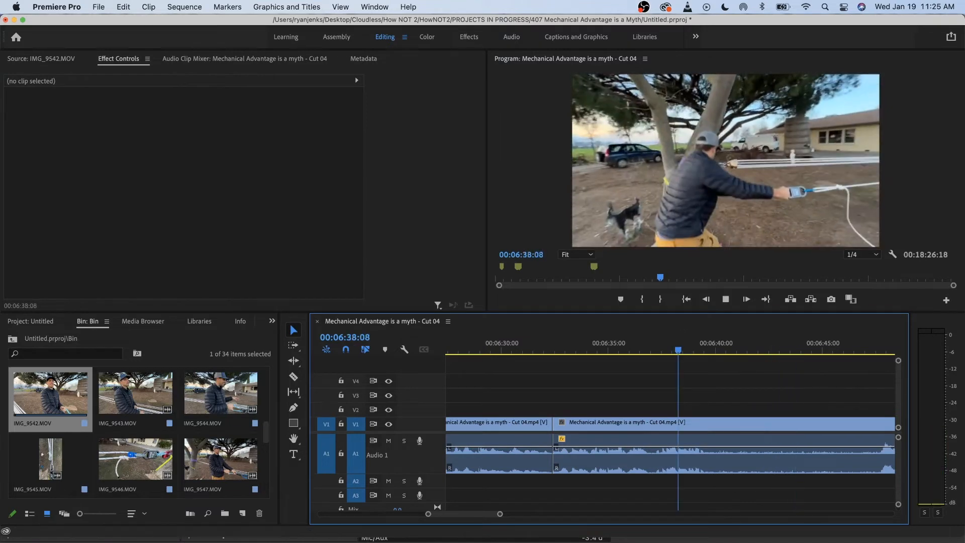
pyautogui.press('space')
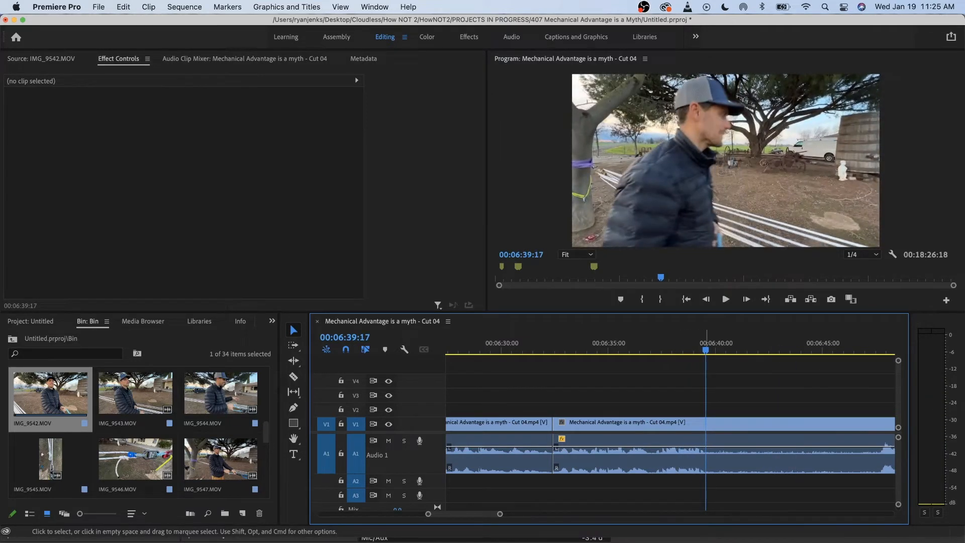
pyautogui.press('space')
pyautogui.press('space')
pyautogui.press('-')
pyautogui.press('-')
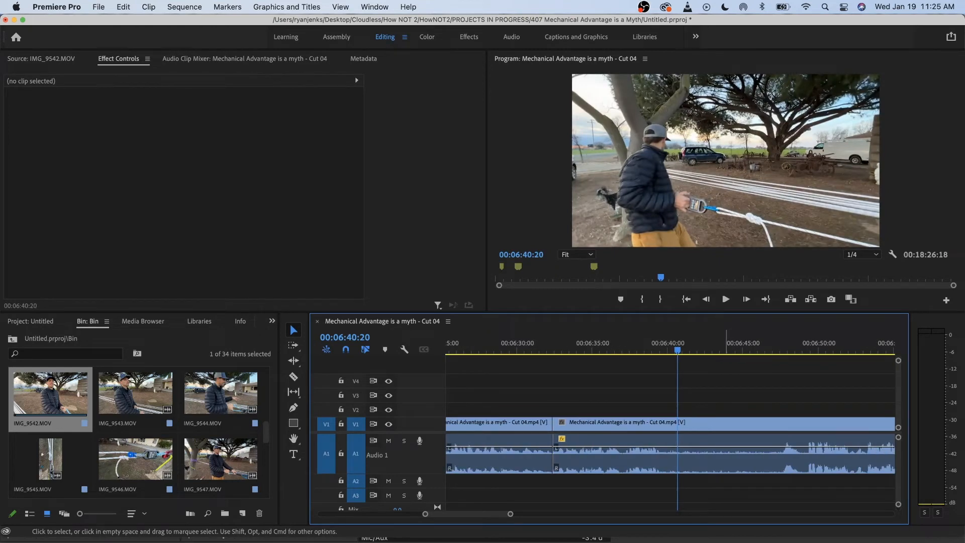
pyautogui.press('d')
pyautogui.press('super+k')
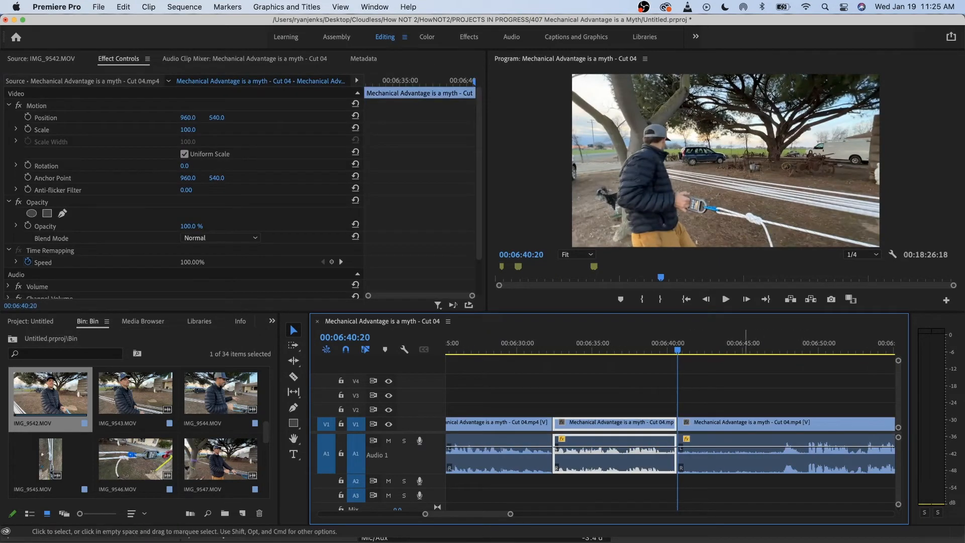
# - Find the start of the rope pull, split the V1 clip at 00:06:46:15 and ripple-delete the segment from 00:06:40:20 to that cut
pyautogui.press('space')
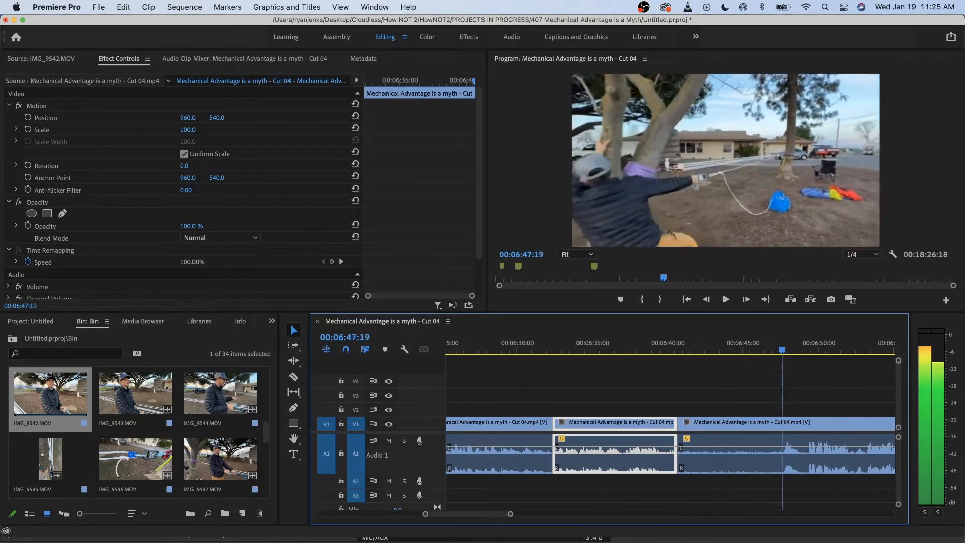
pyautogui.press('k')
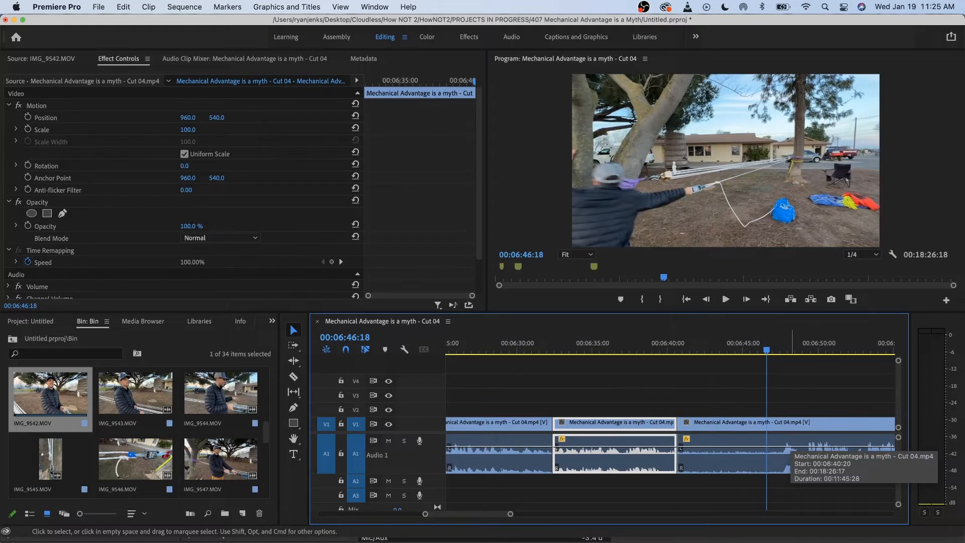
pyautogui.press('Left')
pyautogui.press('Left')
pyautogui.press('Left')
pyautogui.press('Left')
pyautogui.press('Left')
pyautogui.press('Left')
pyautogui.press('Left')
pyautogui.press('Left')
pyautogui.press('Right')
pyautogui.press('Right')
pyautogui.press('Right')
pyautogui.press('Right')
pyautogui.press('Right')
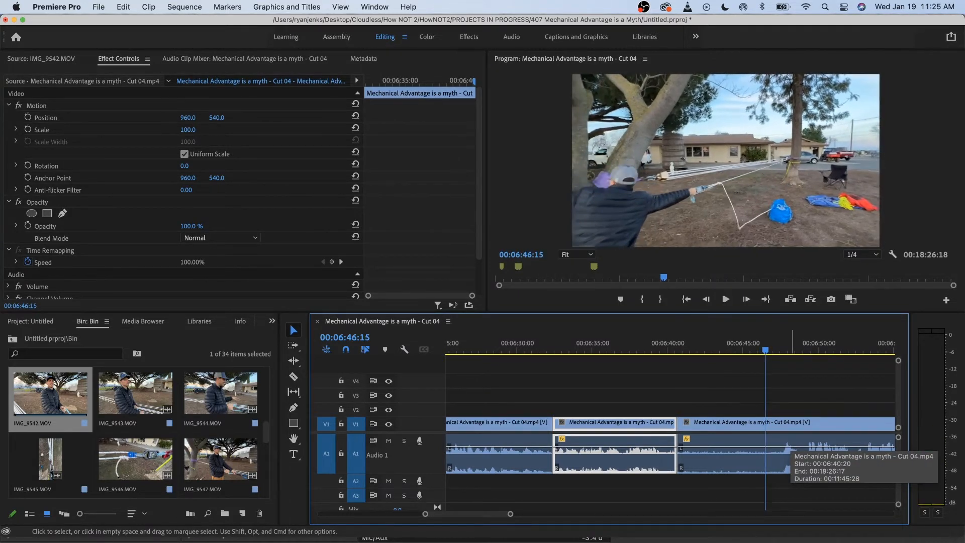
pyautogui.click(757, 453)
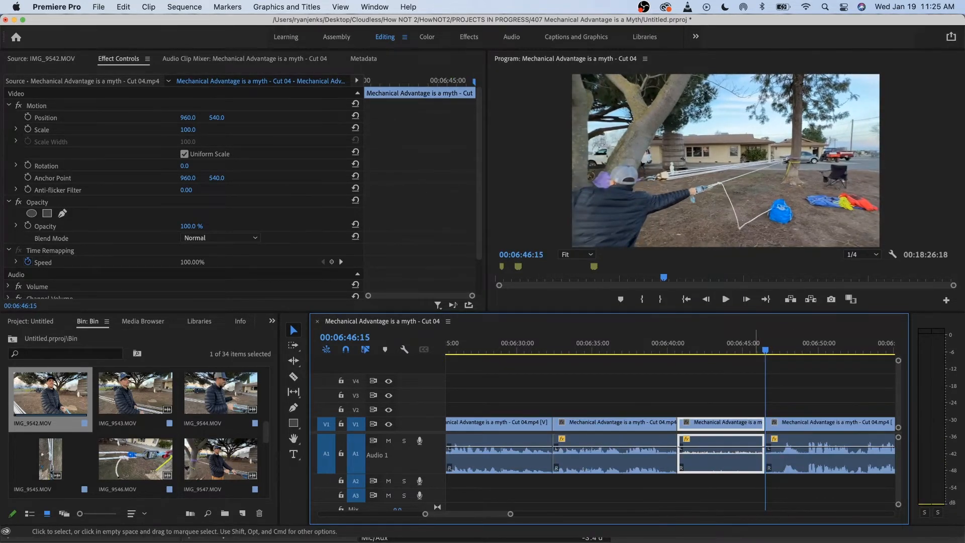
pyautogui.press('q')
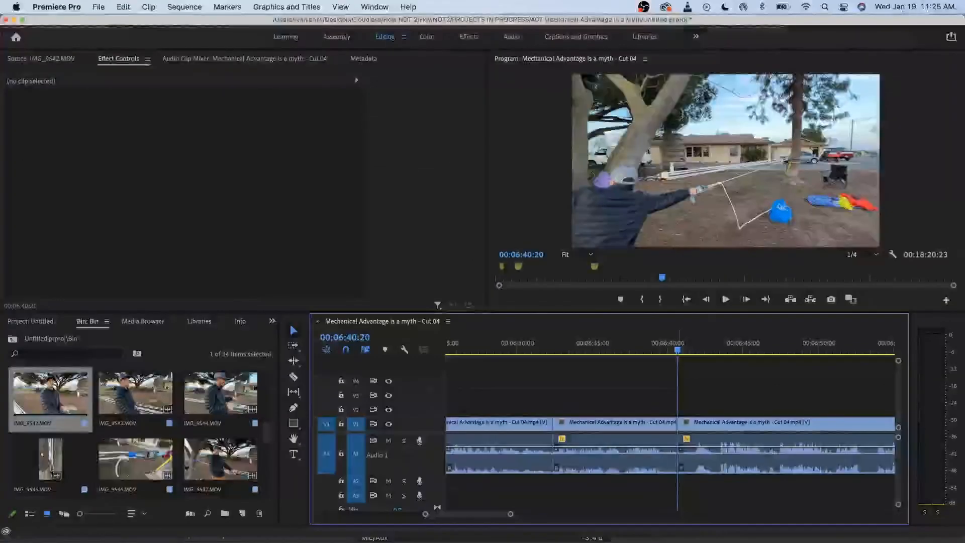
# - Split the V1 clip at 00:06:43:10 and move the rope-pull segment onto V2 and A2, overlapping the end of the preceding clip
pyautogui.press('space')
pyautogui.press('space')
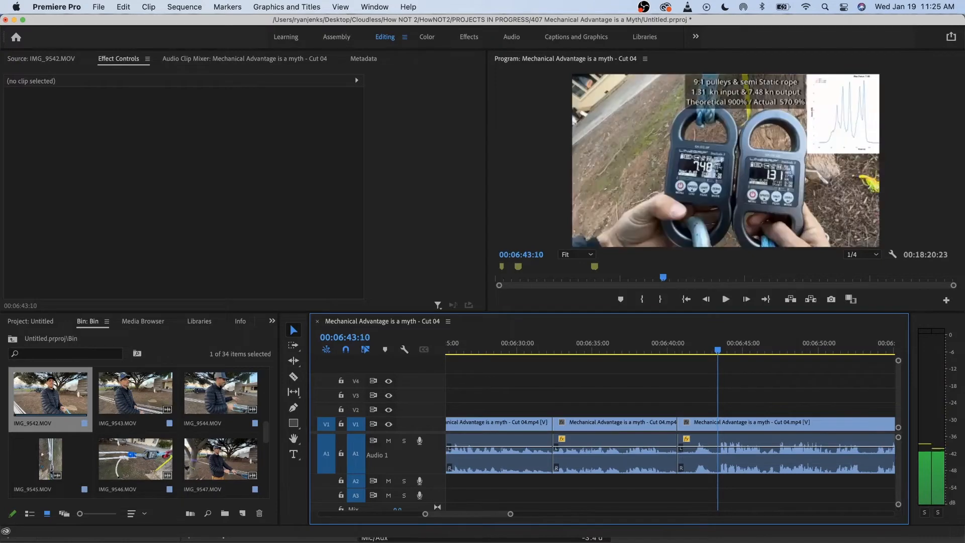
pyautogui.press('super+k')
pyautogui.moveTo(704, 424); pyautogui.dragTo(671, 408)
pyautogui.scroll(5, 665, 408)
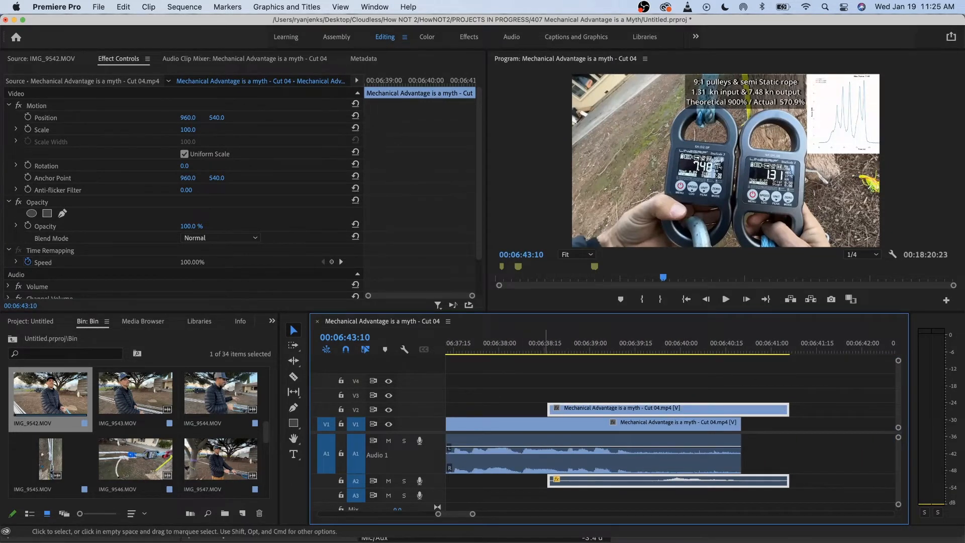
# - Review the overlap and extend the start of the V2 rope-pull clip back to about 00:06:37, replaying the result
pyautogui.click(480, 344)
pyautogui.press('space')
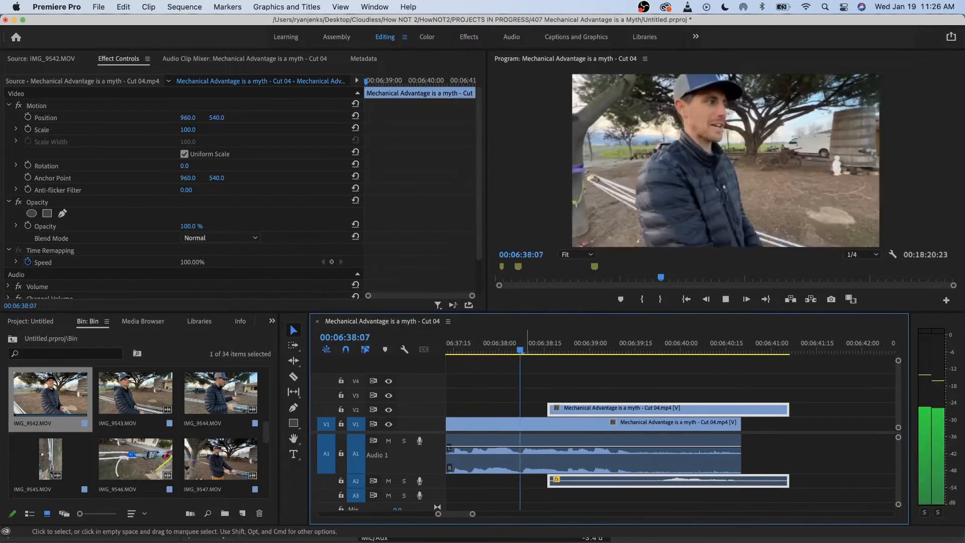
pyautogui.scroll(-3, 525, 408)
pyautogui.hscroll(-3, 669, 427)
pyautogui.press('space')
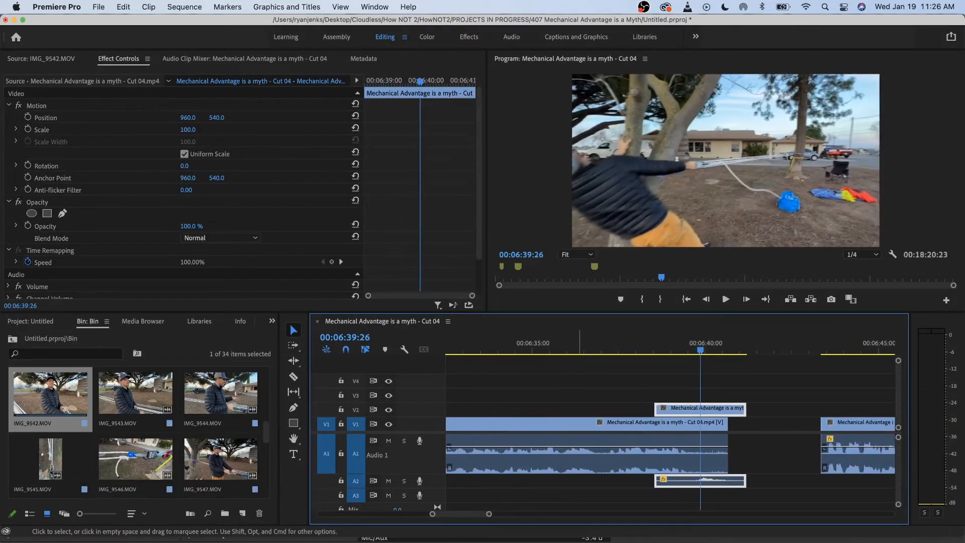
pyautogui.click(577, 344)
pyautogui.press('space')
pyautogui.click(581, 344)
pyautogui.press('space')
pyautogui.moveTo(654, 408); pyautogui.dragTo(598, 408)
pyautogui.press('space')
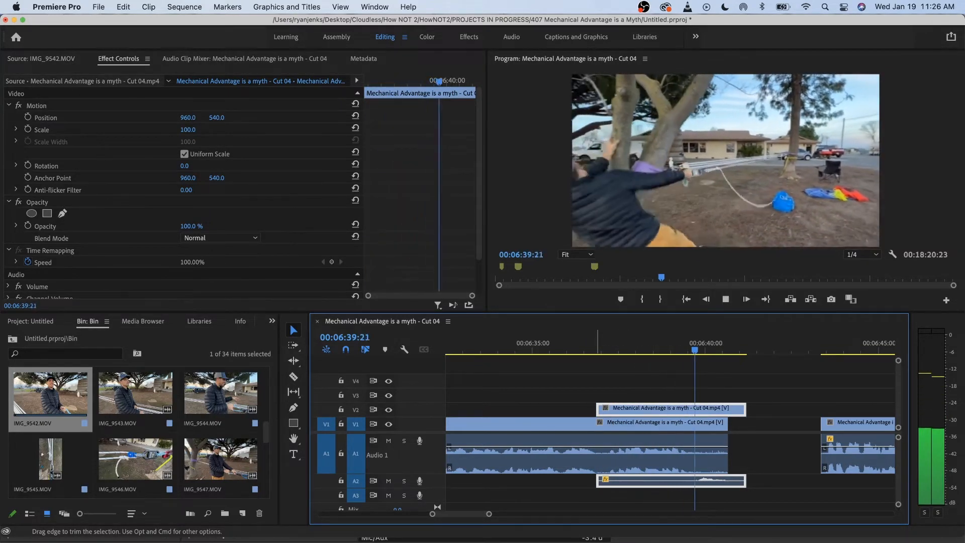
pyautogui.press('space')
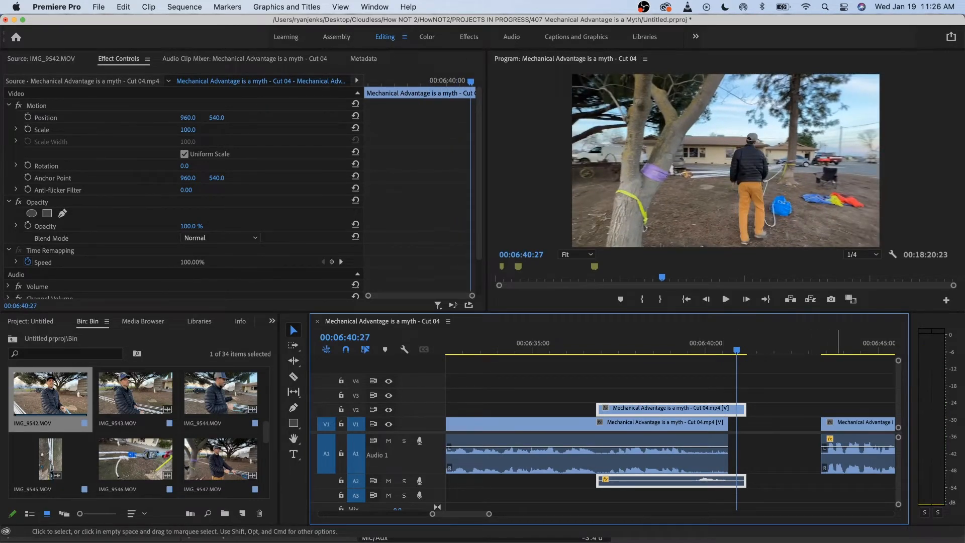
# - Move the following V1 load-cell clip back against the end of the V2 clip at 00:06:41:06 and check the join
pyautogui.moveTo(851, 452); pyautogui.dragTo(780, 453)
pyautogui.press('space')
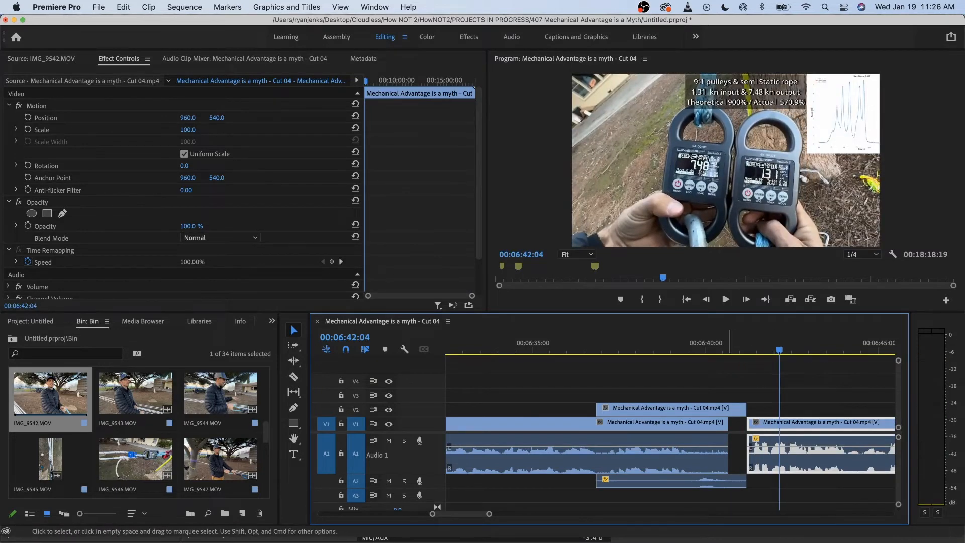
pyautogui.press('space')
pyautogui.moveTo(726, 347); pyautogui.dragTo(772, 347)
pyautogui.scroll(3, 744, 442)
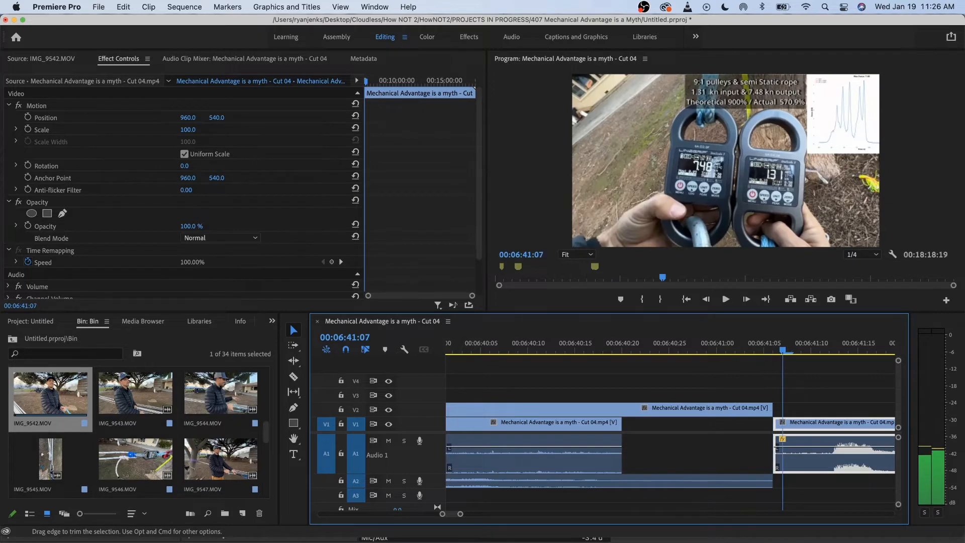
pyautogui.scroll(-5, 741, 452)
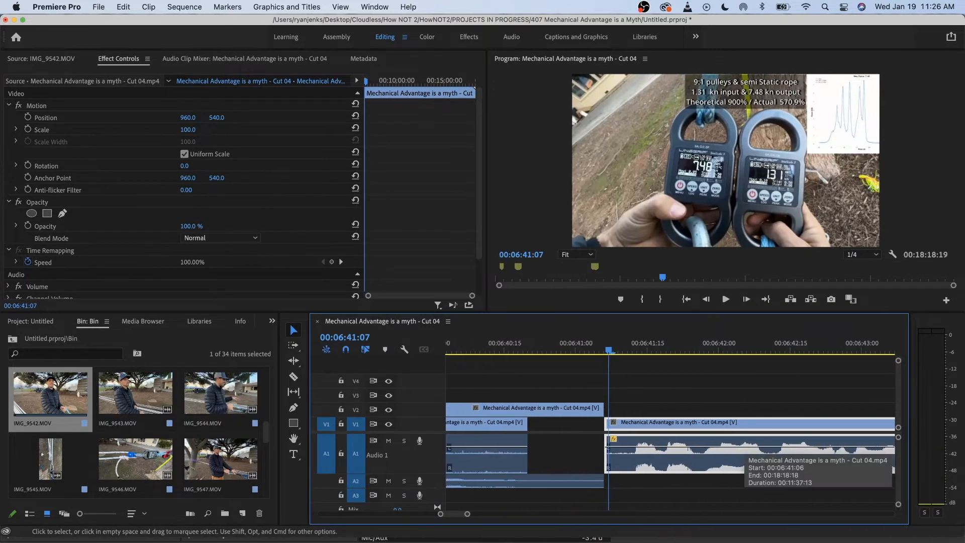
pyautogui.scroll(-3, 679, 444)
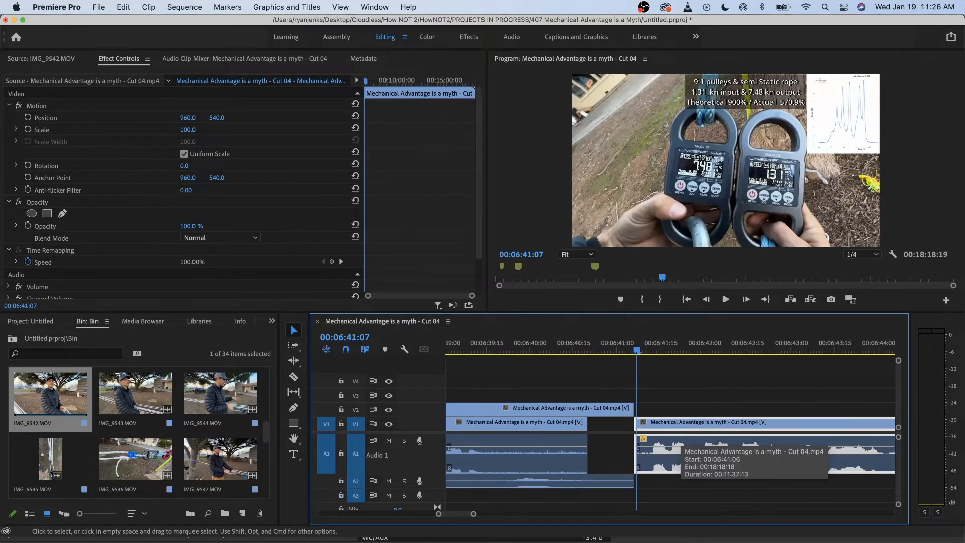
# - Review the footage after the load-cell close-up and split the V1 clip at 00:06:48:21
pyautogui.press('space')
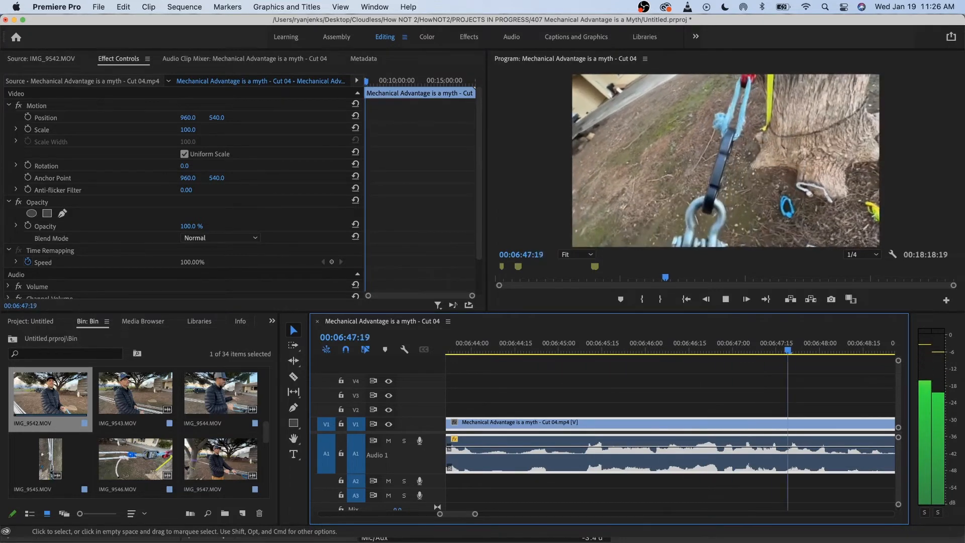
pyautogui.press('-')
pyautogui.press('-')
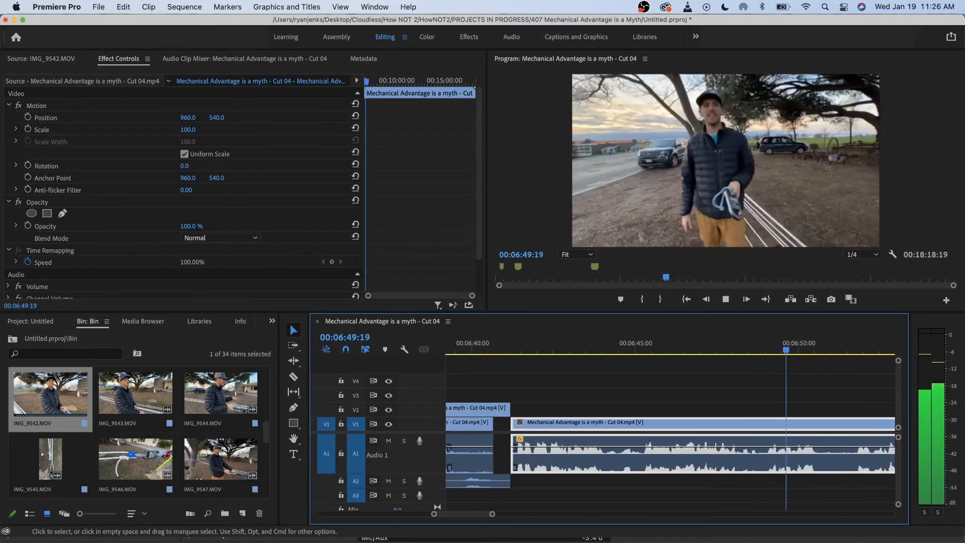
pyautogui.scroll(-1, 670, 432)
pyautogui.hscroll(2, 669, 432)
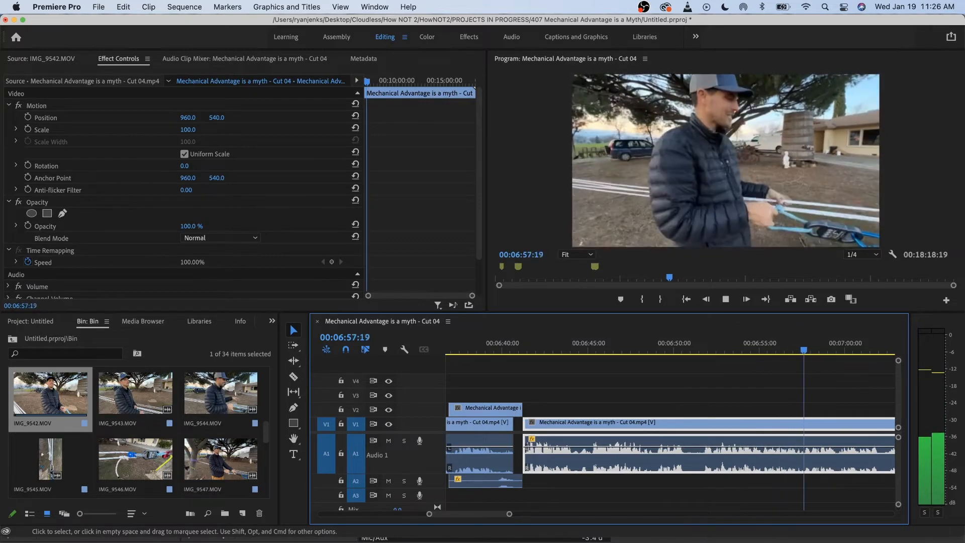
pyautogui.press('space')
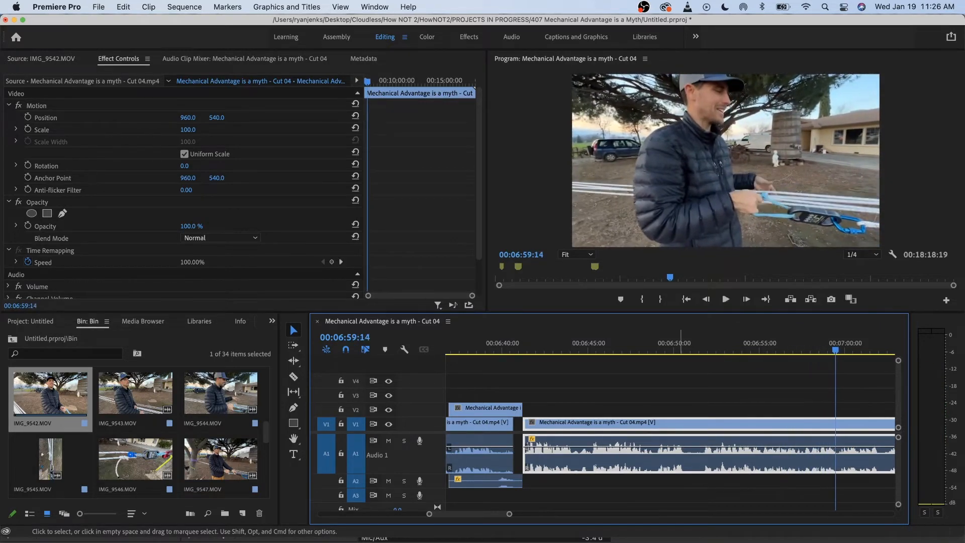
pyautogui.moveTo(572, 342); pyautogui.dragTo(512, 342)
pyautogui.press('space')
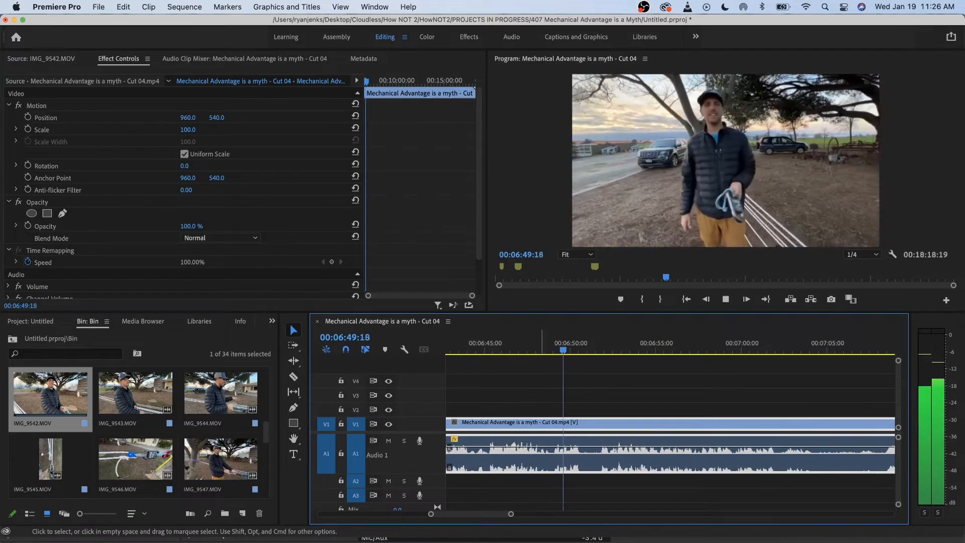
pyautogui.click(536, 341)
pyautogui.press('space')
pyautogui.press('space')
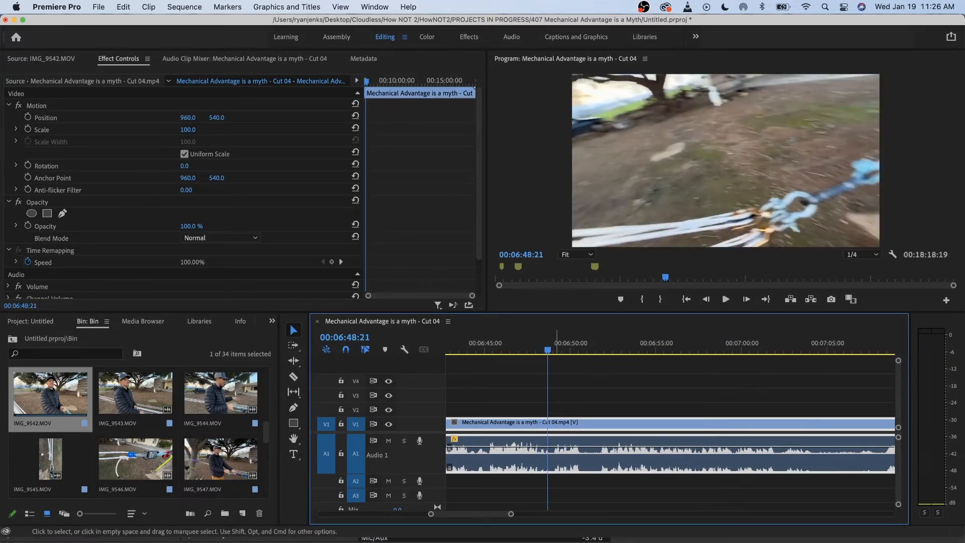
pyautogui.press('super+k')
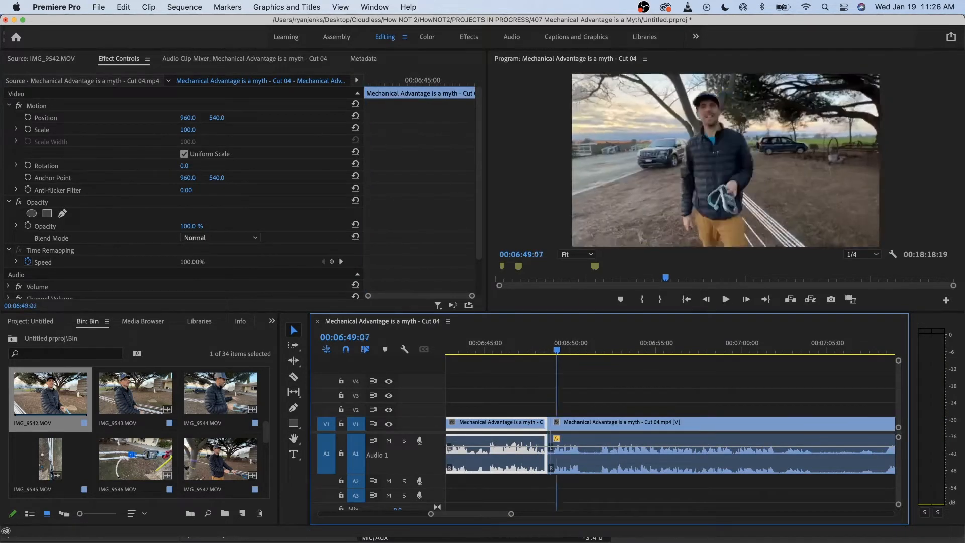
# - Find where the next demonstration begins, split the V1 clip at 00:06:57:21 and ripple-delete the segment from 00:06:48:21 to that cut
pyautogui.press('j')
pyautogui.press('j')
pyautogui.press('l')
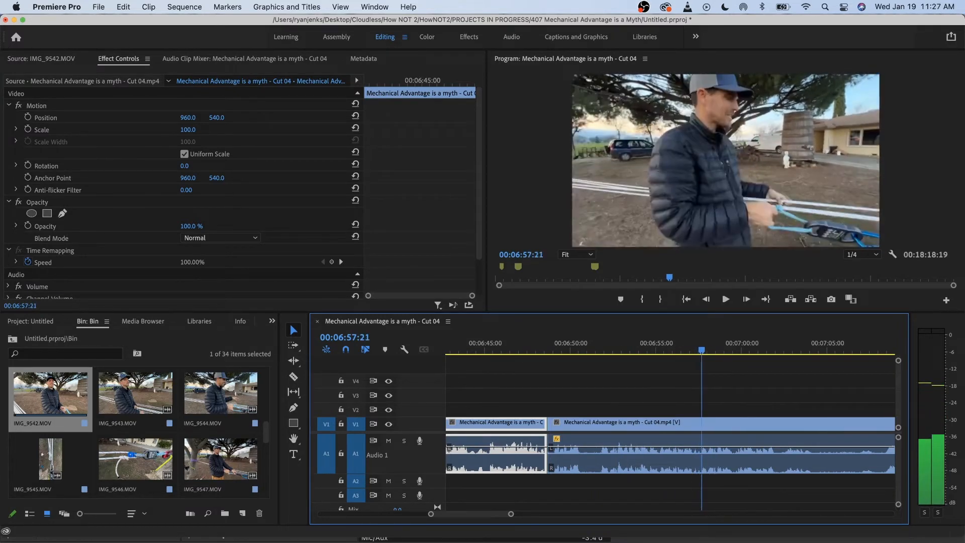
pyautogui.click(696, 344)
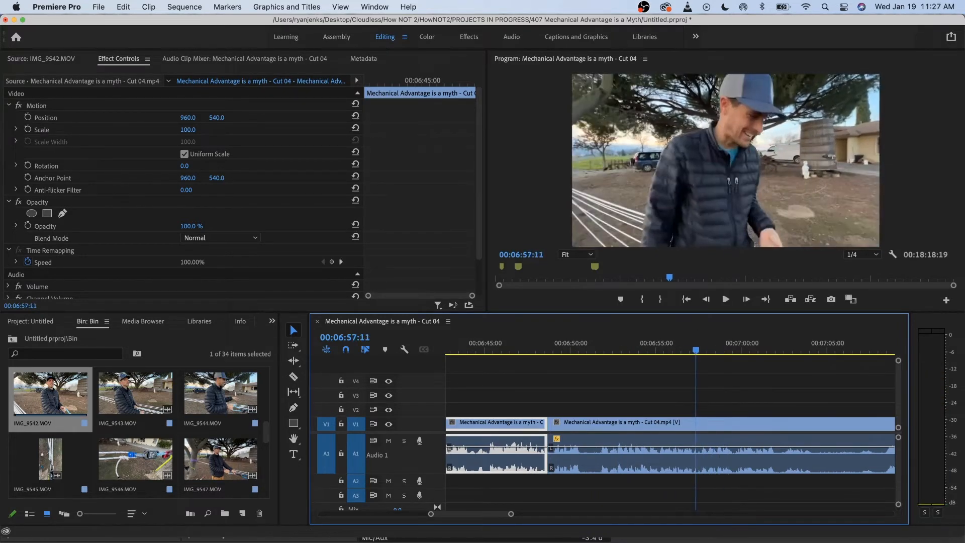
pyautogui.press('space')
pyautogui.press('space')
pyautogui.click(642, 446)
pyautogui.press('super+k')
pyautogui.press('q')
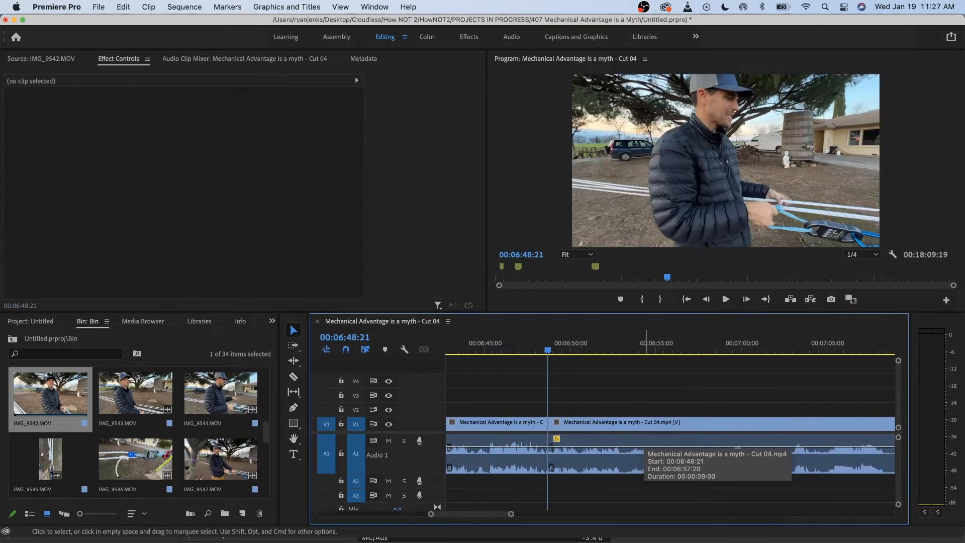
# - Play the footage following the join and split the V1 clip at 00:06:53:03
pyautogui.press('space')
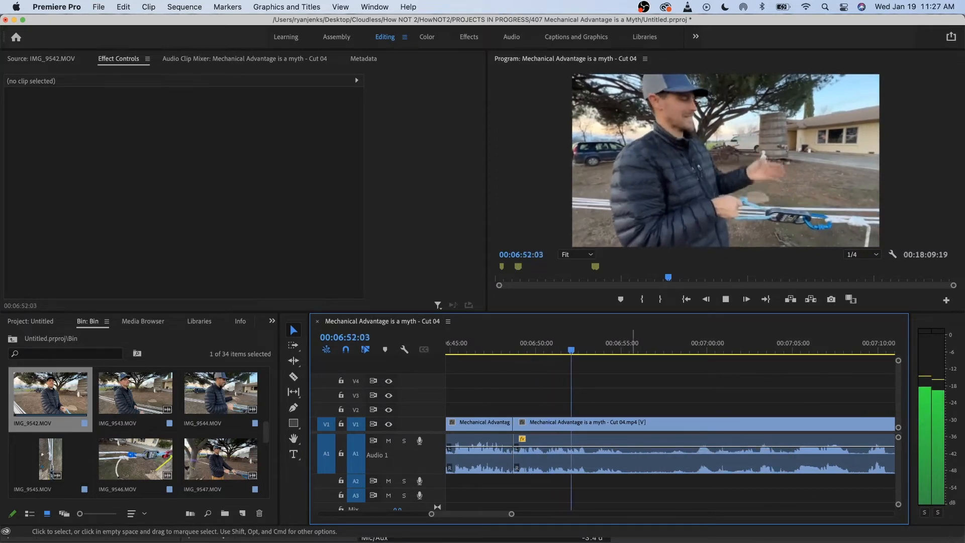
pyautogui.press('space')
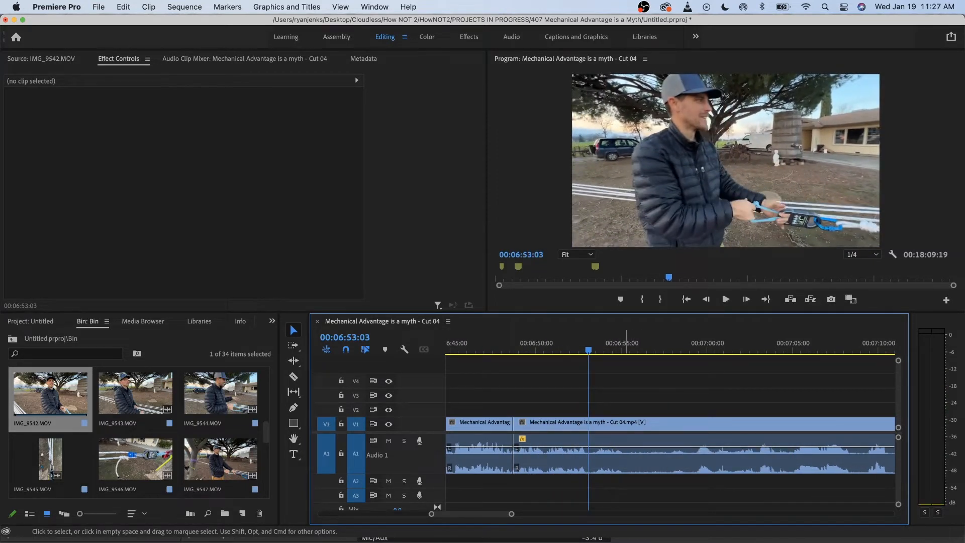
pyautogui.click(626, 441)
pyautogui.press('super+k')
# - Find the next rope pull, split the V1 clip at 00:06:57:24 and ripple-delete the segment from 00:06:53:03 to that cut
pyautogui.press('space')
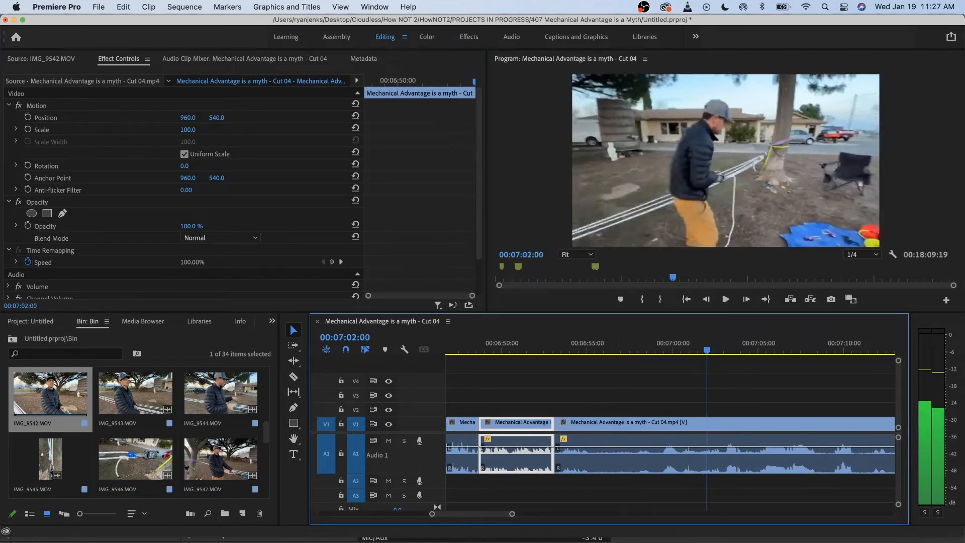
pyautogui.moveTo(707, 350); pyautogui.dragTo(634, 350)
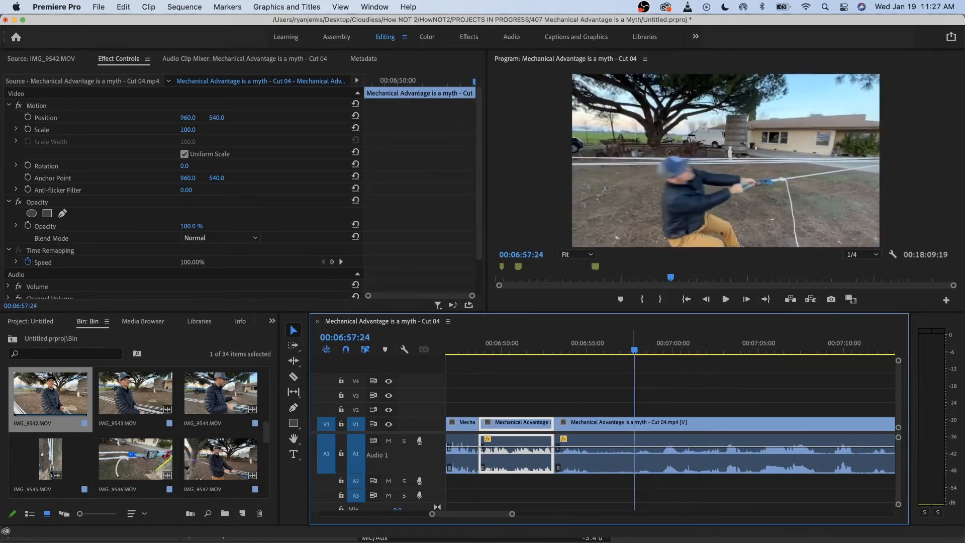
pyautogui.click(599, 422)
pyautogui.press('super+k')
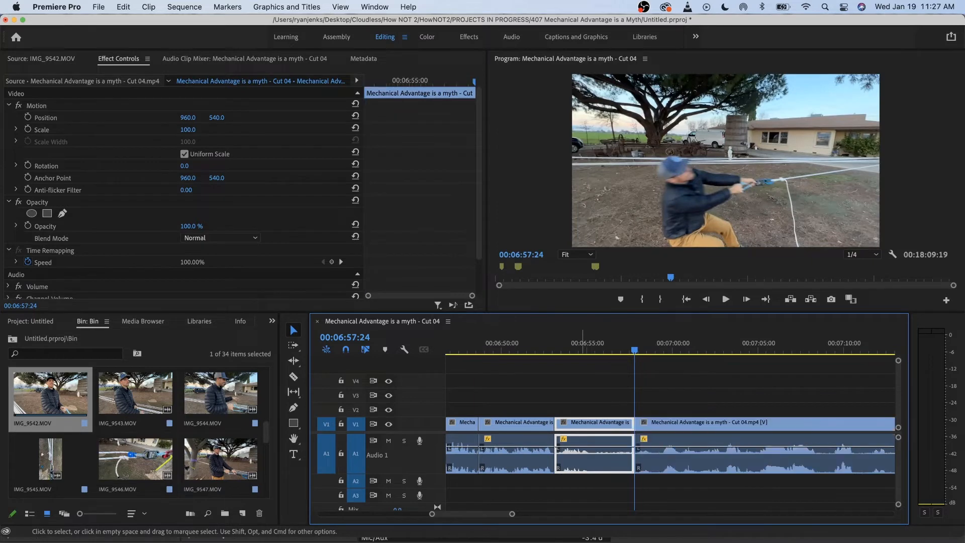
pyautogui.hotkey('shift', 'Delete')
# - Review the rope pull after the join and split the V1 clip at 00:06:55:23
pyautogui.press('space')
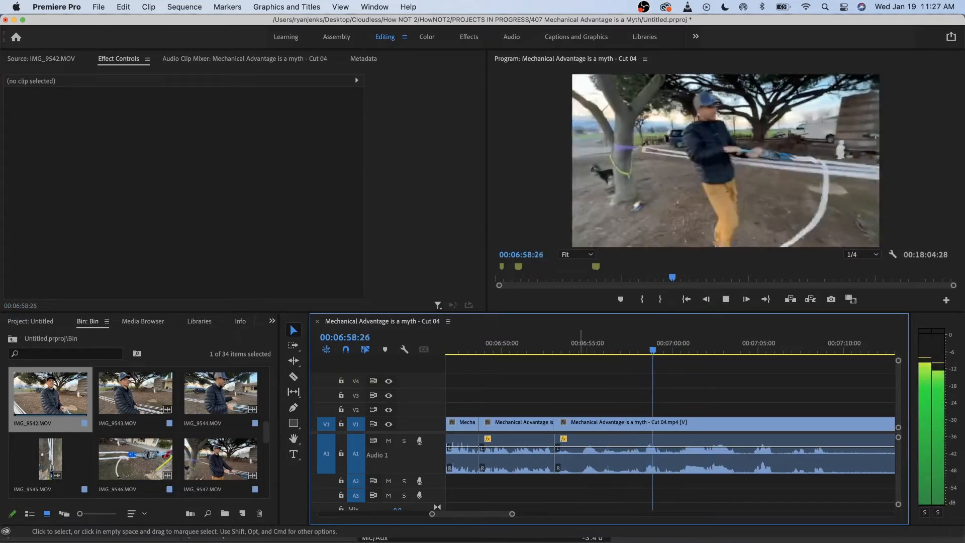
pyautogui.click(595, 344)
pyautogui.click(586, 343)
pyautogui.press('space')
pyautogui.press('space')
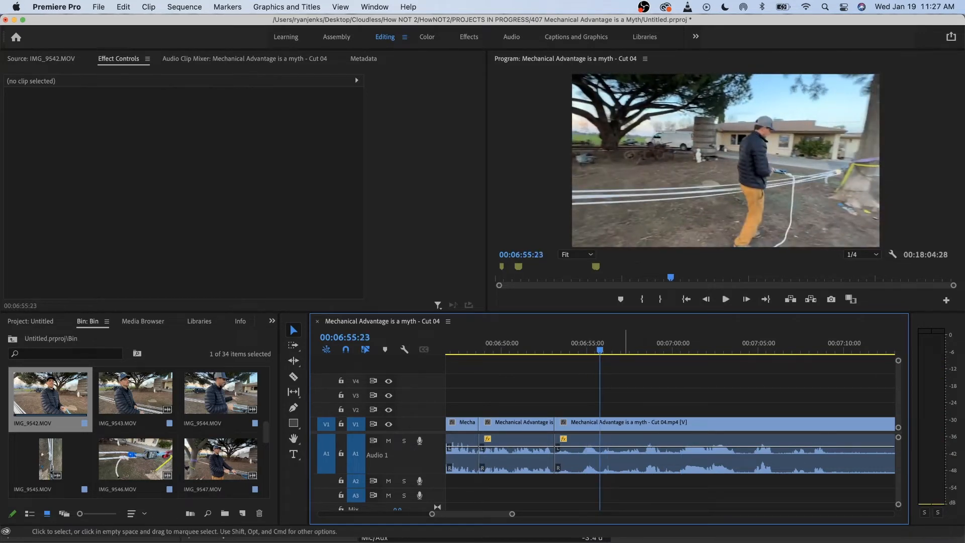
pyautogui.click(618, 449)
pyautogui.press('super+k')
# - Find the 5:1 load-cell close-up, split the V1 clip at 00:07:00:11 and ripple-delete the segment from 00:06:55:23 to that cut
pyautogui.press('-')
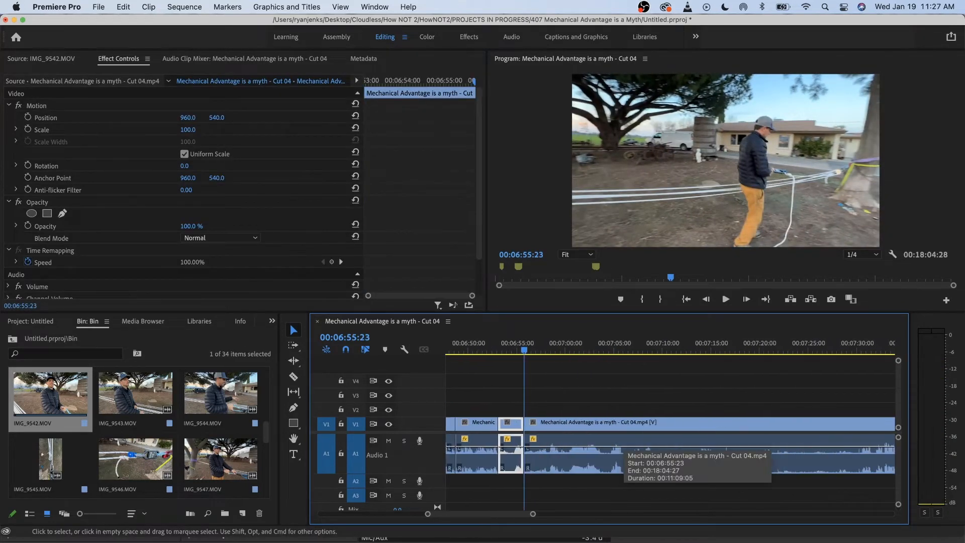
pyautogui.press('space')
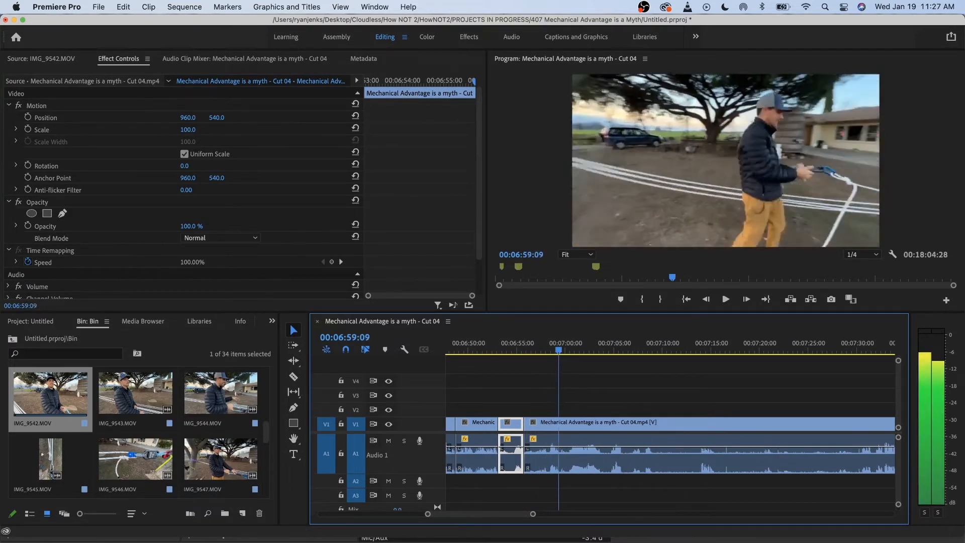
pyautogui.press('space')
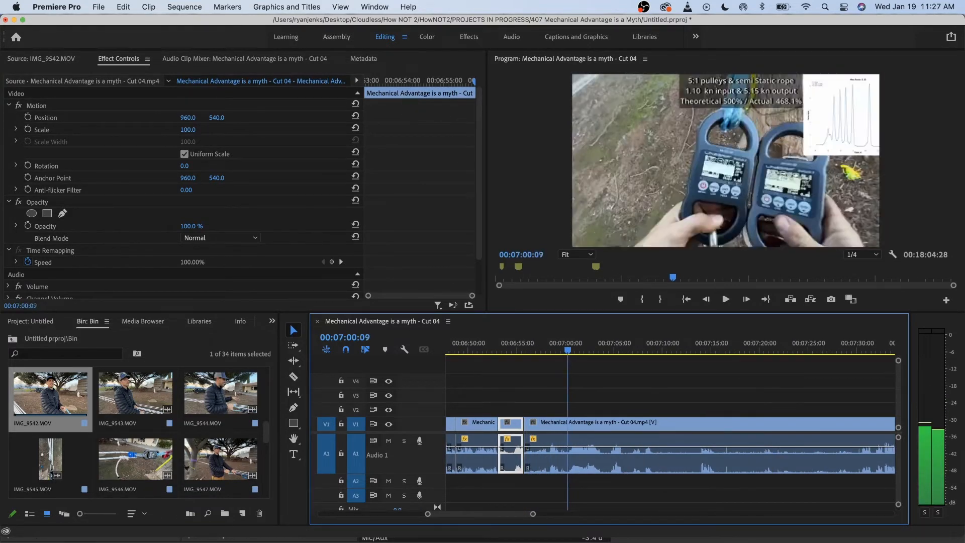
pyautogui.press('d')
pyautogui.press('super+k')
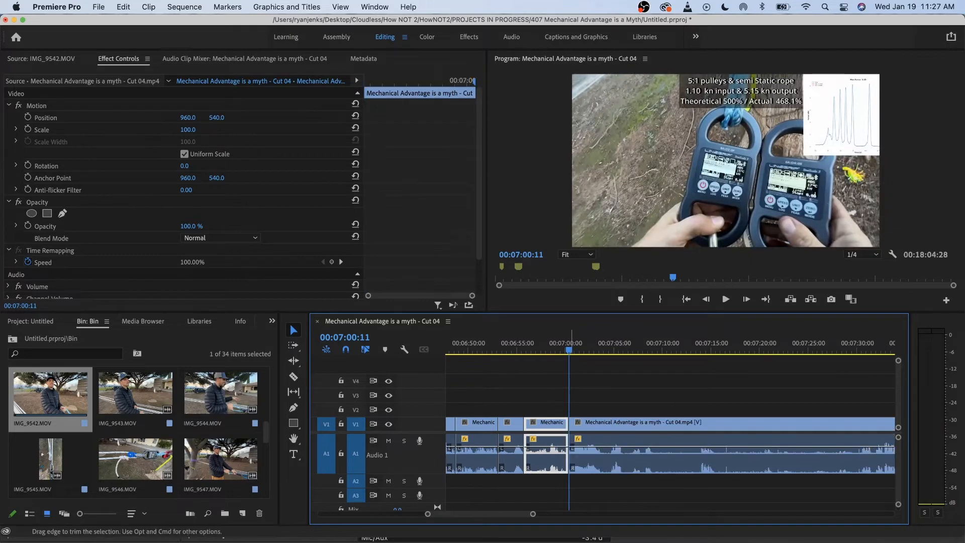
pyautogui.hotkey('shift', 'Delete')
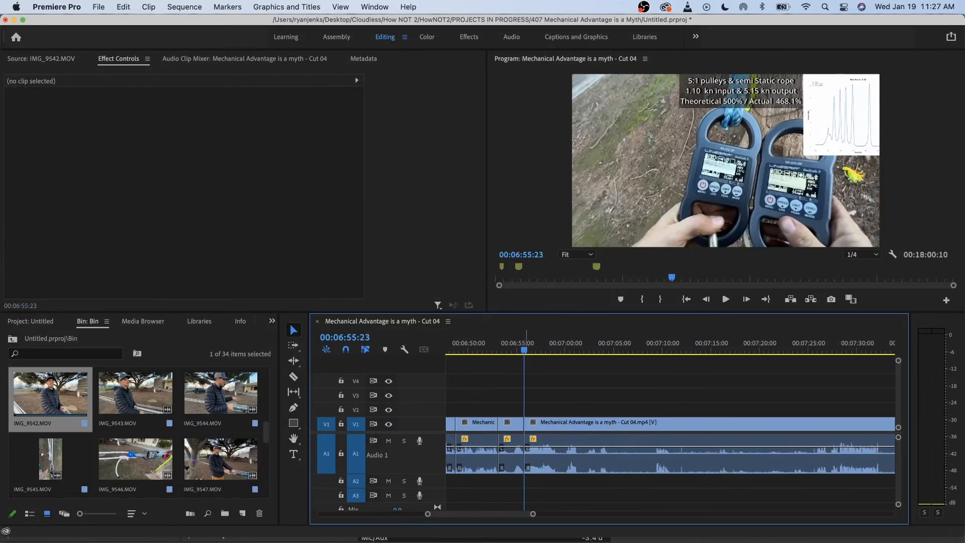
# - Replay the join into the 5:1 load-cell close-up, split the V1 clip at 00:06:56:03 and show the whole sequence
pyautogui.press('space')
pyautogui.press('j')
pyautogui.press('j')
pyautogui.press('j')
pyautogui.press('space')
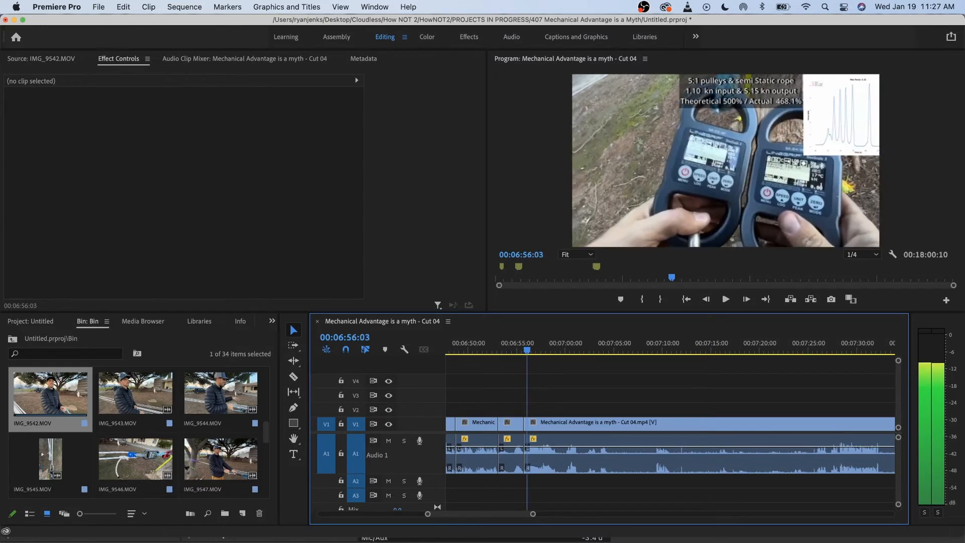
pyautogui.scroll(-5, 550, 437)
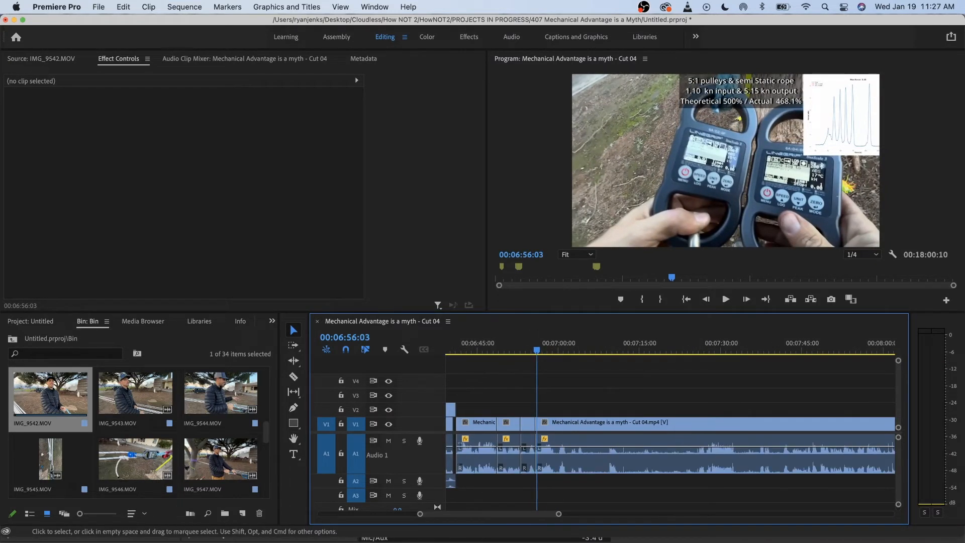
pyautogui.scroll(-3, 550, 437)
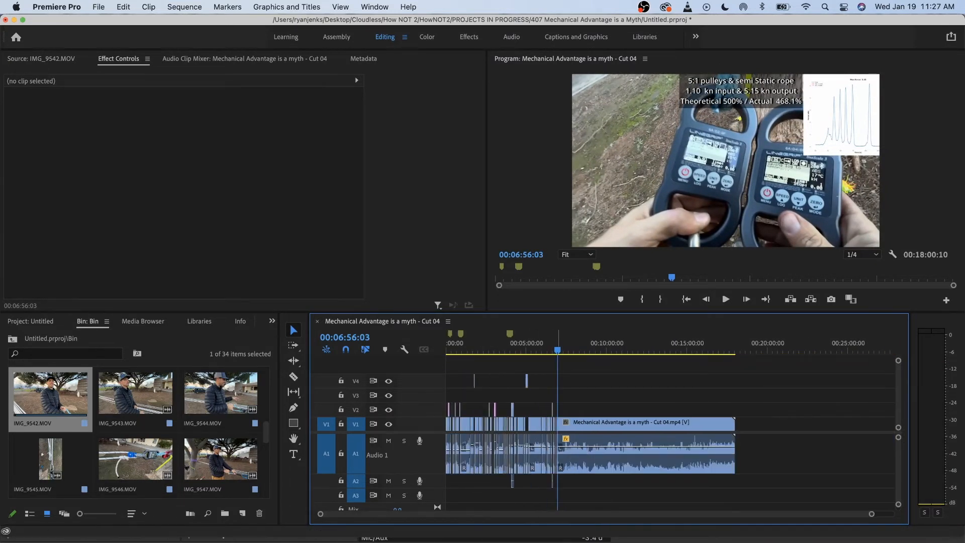
# - Review the footage of the man in the red hoodie holding the winch, between about 00:13:40 and 00:14:31
pyautogui.moveTo(557, 343)
pyautogui.mouseDown()
pyautogui.moveTo(446, 343)
pyautogui.moveTo(557, 343)
pyautogui.mouseUp()
pyautogui.moveTo(700, 343); pyautogui.dragTo(672, 343)
pyautogui.scroll(3, 687, 437)
pyautogui.scroll(2, 688, 437)
pyautogui.hscroll(2, 688, 437)
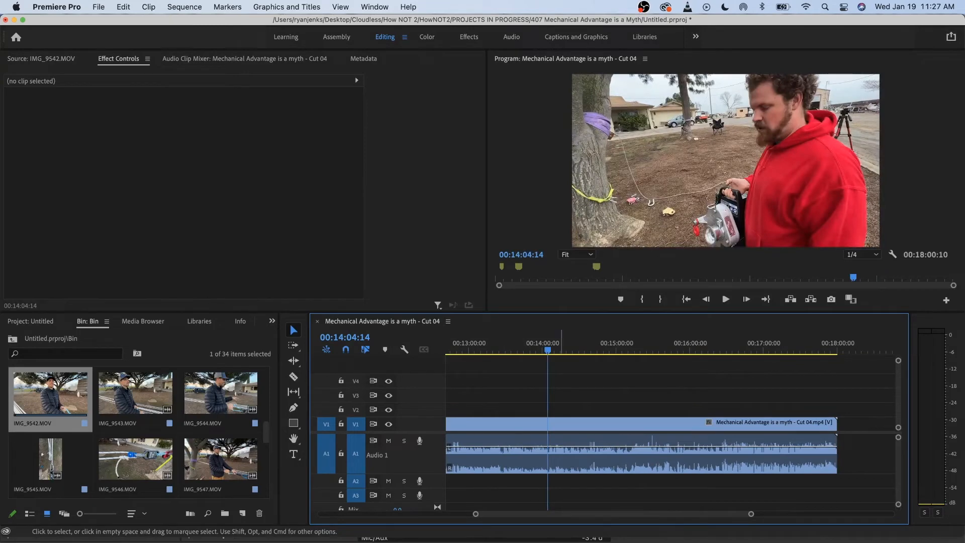
pyautogui.click(495, 343)
pyautogui.moveTo(496, 343); pyautogui.dragTo(490, 343)
pyautogui.press('space')
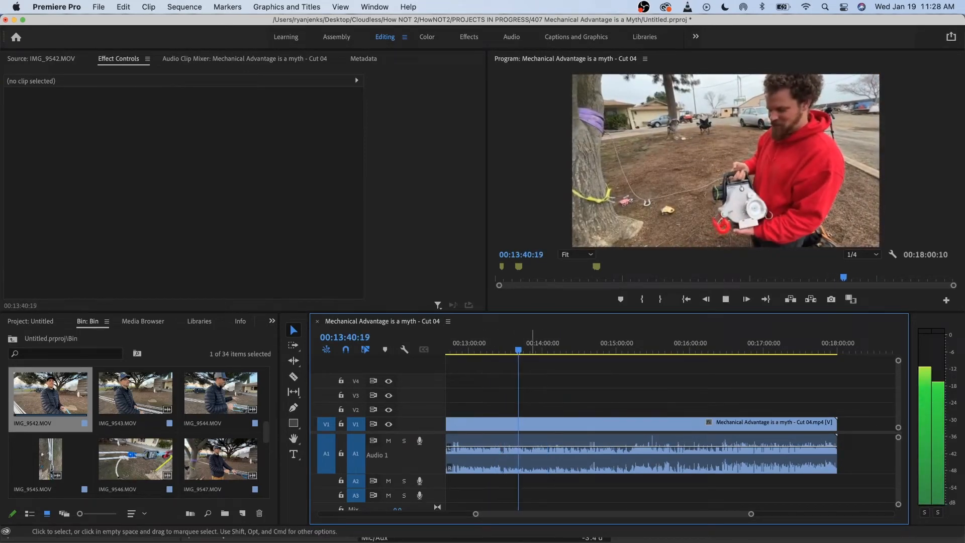
pyautogui.press('-')
pyautogui.moveTo(601, 342); pyautogui.dragTo(623, 342)
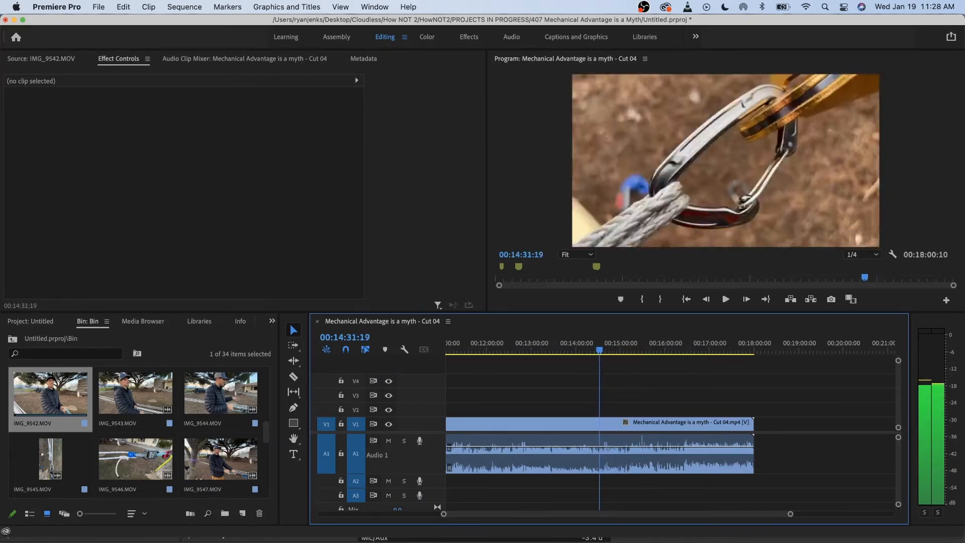
pyautogui.moveTo(591, 342); pyautogui.dragTo(588, 343)
pyautogui.press('space')
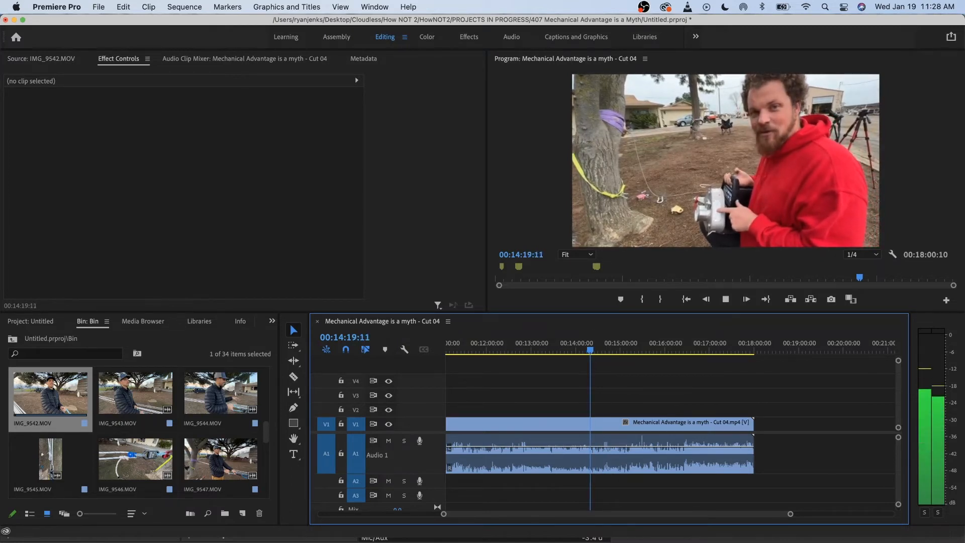
# - Replay the footage from about 00:14:01 and split the V1 clip at 00:14:04:25
pyautogui.scroll(5, 607, 452)
pyautogui.scroll(-3, 607, 452)
pyautogui.hscroll(1, 607, 452)
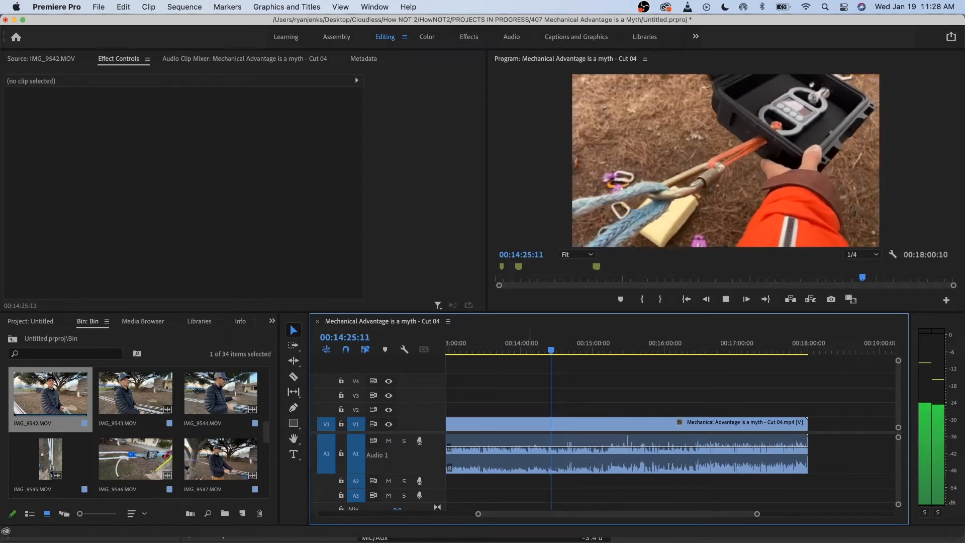
pyautogui.click(526, 343)
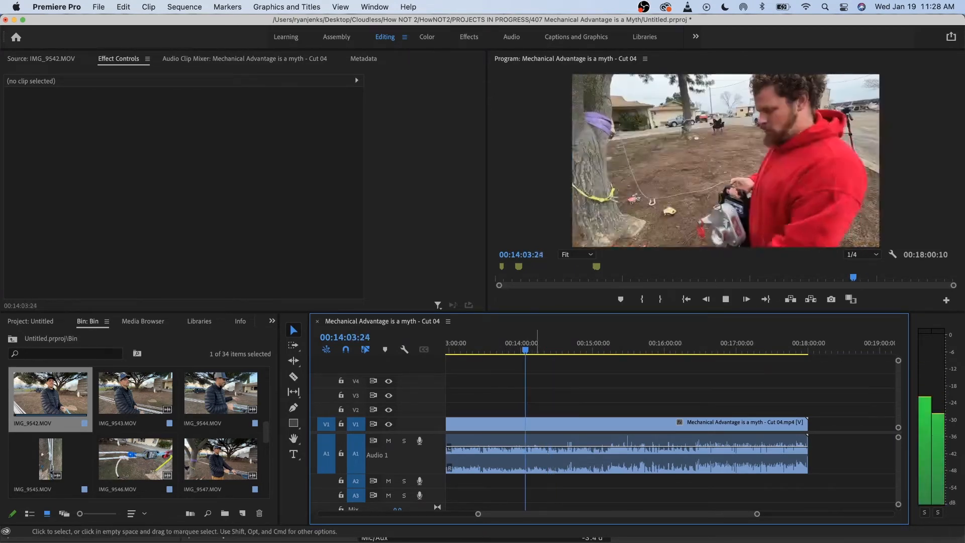
pyautogui.scroll(4, 545, 343)
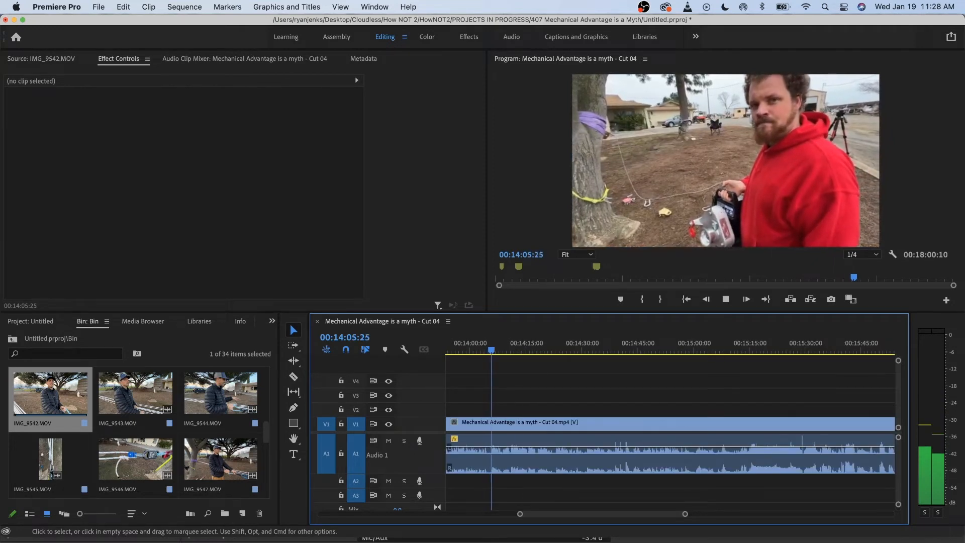
pyautogui.hscroll(-2, 670, 428)
pyautogui.click(502, 343)
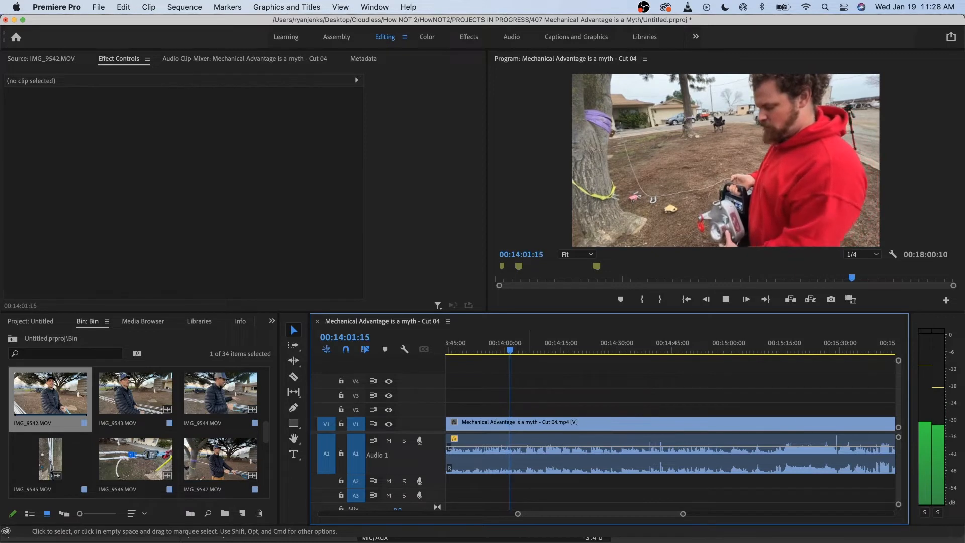
pyautogui.scroll(3, 530, 342)
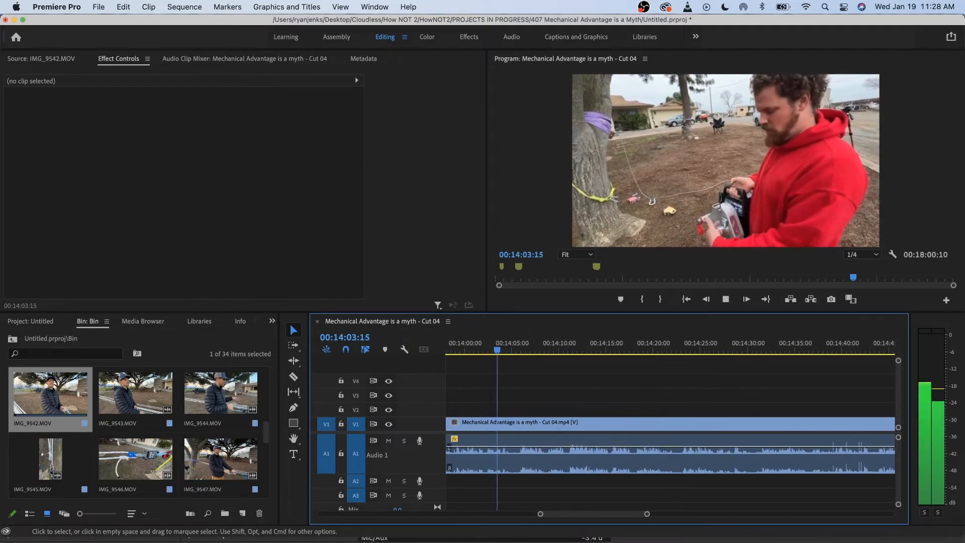
pyautogui.press('space')
pyautogui.press('super+k')
pyautogui.press('space')
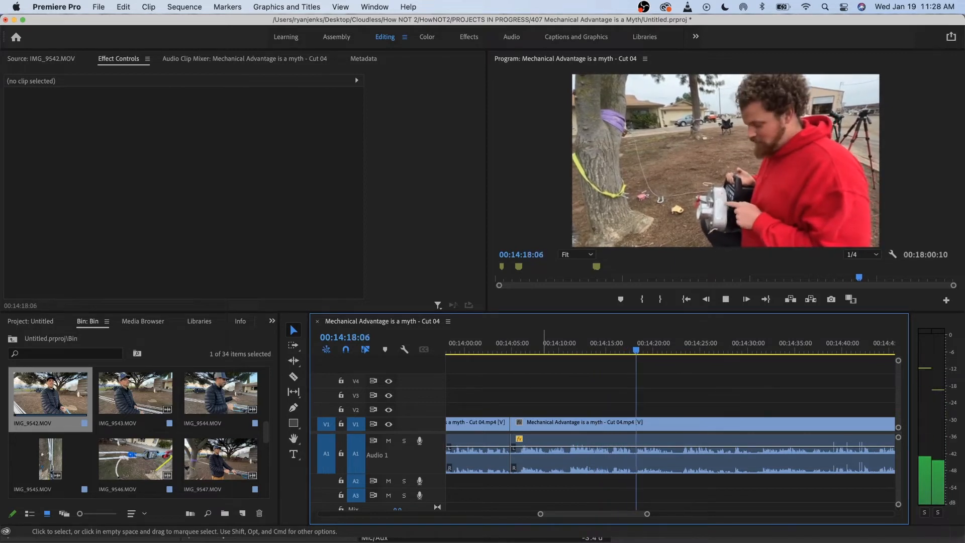
# - Split the V1 clip at 00:14:05:23, ripple-delete the short segment from 00:14:04:25 to that cut, and replay from there
pyautogui.press('space')
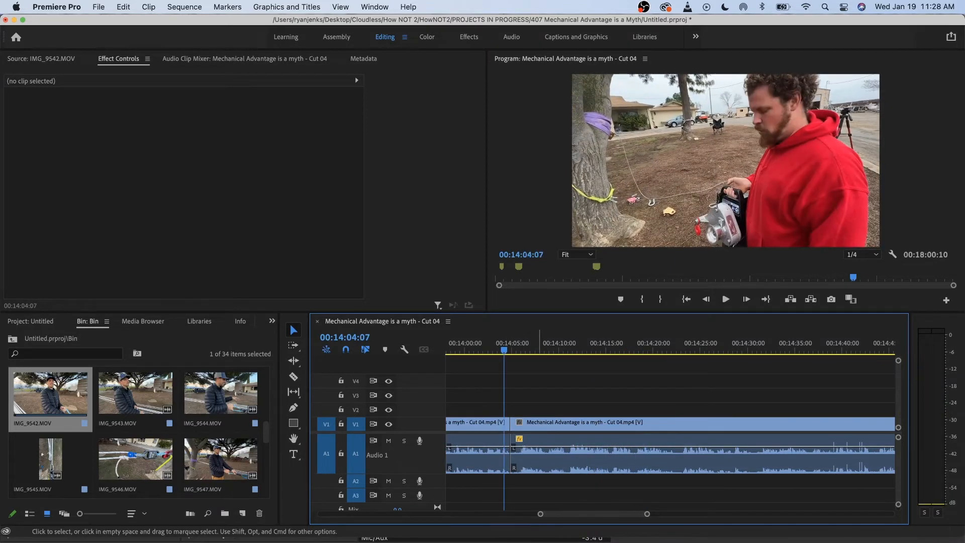
pyautogui.press('=')
pyautogui.press('space')
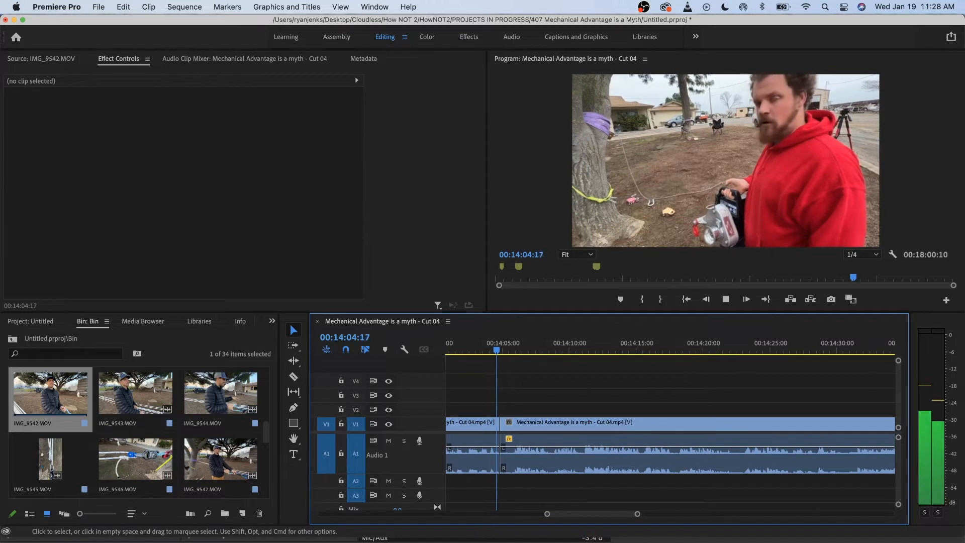
pyautogui.press('space')
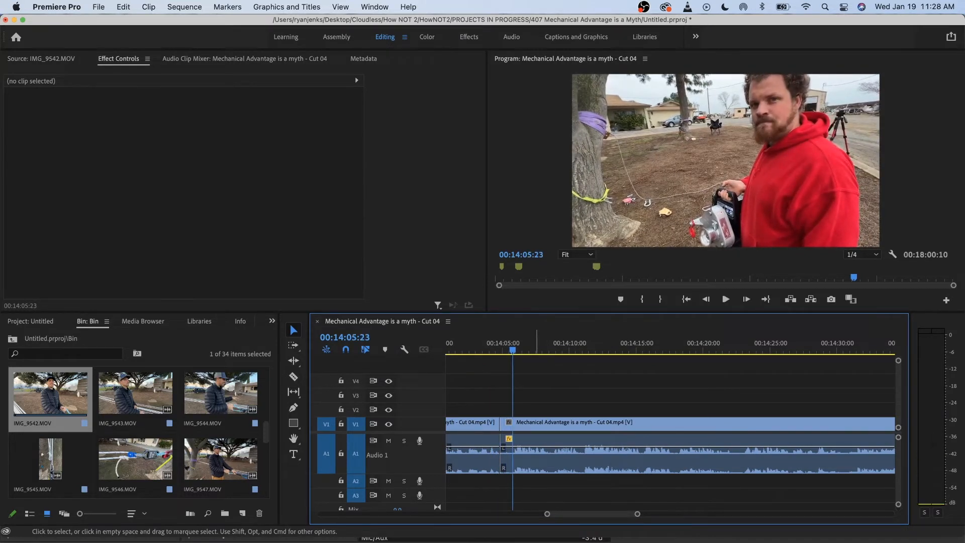
pyautogui.click(532, 458)
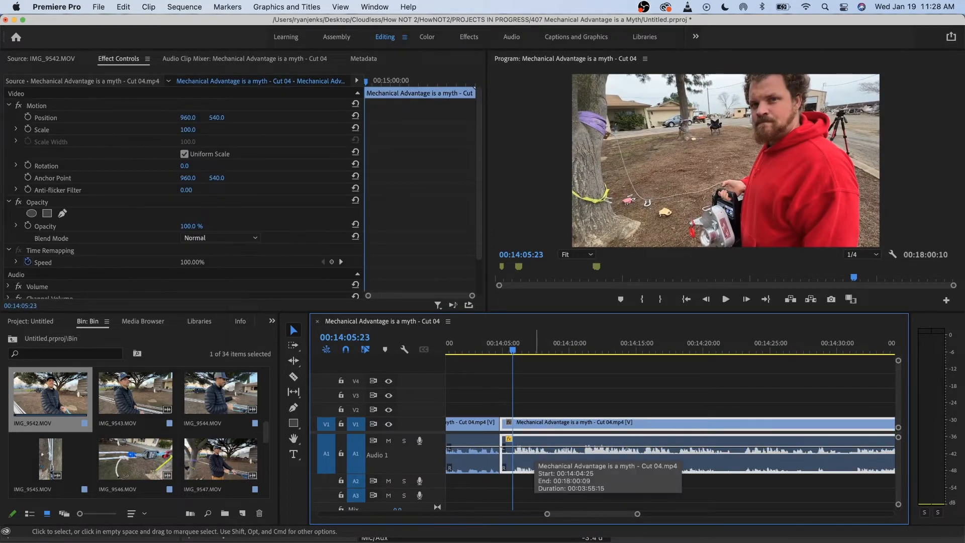
pyautogui.press('super+k')
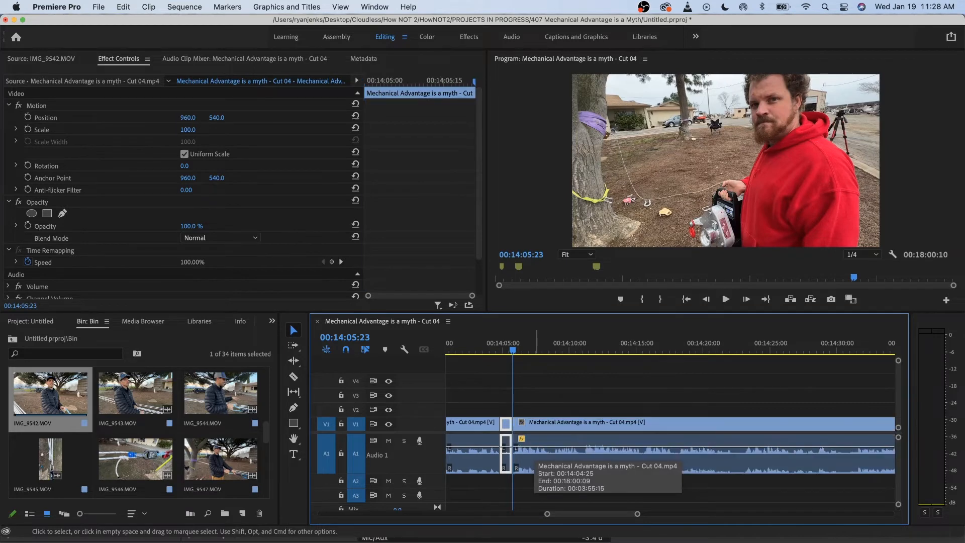
pyautogui.hotkey('shift', 'Delete')
pyautogui.hotkey('shift', 'k')
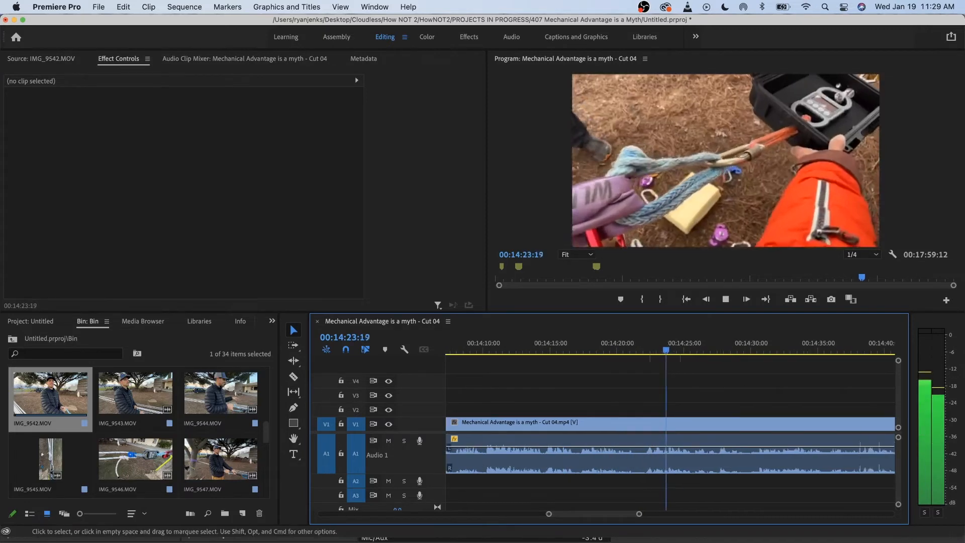
# - Replay the end of the winch talk and split the V1 clip at 00:14:21:08
pyautogui.click(550, 343)
pyautogui.press('space')
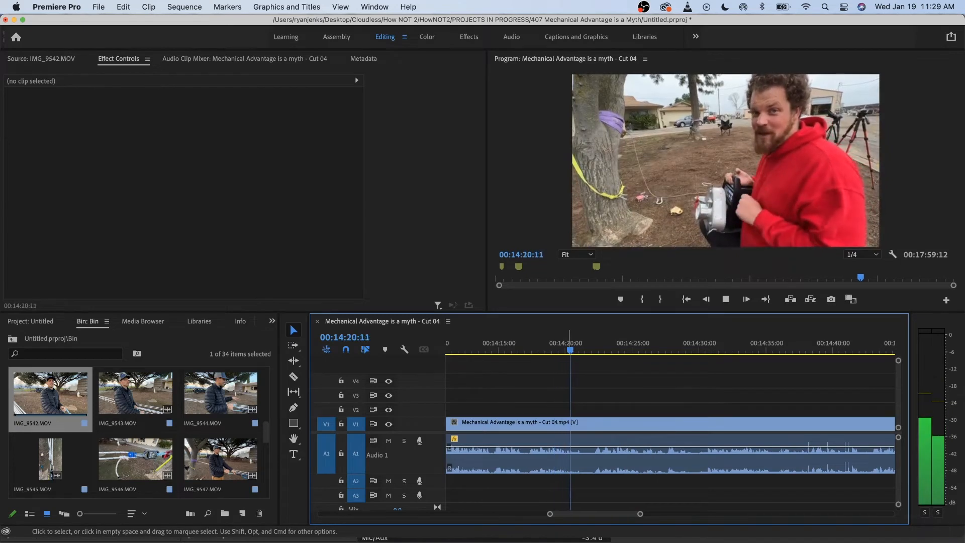
pyautogui.press('space')
pyautogui.click(606, 422)
pyautogui.press('super+k')
pyautogui.press('space')
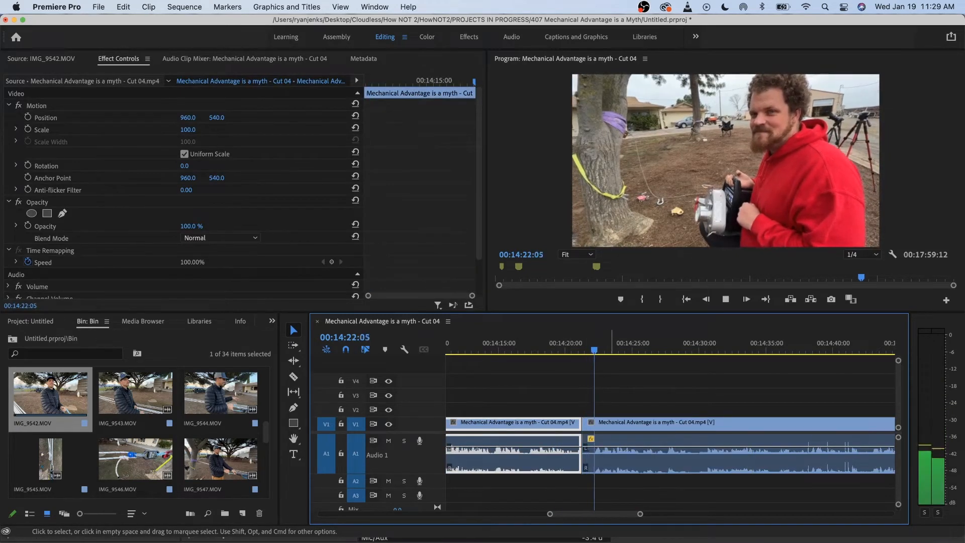
# - Find the carabiner close-up at 00:14:30:16 and unlink the audio and video of the V1 clip starting at 00:14:21:08
pyautogui.scroll(-2, 609, 449)
pyautogui.hscroll(2, 609, 449)
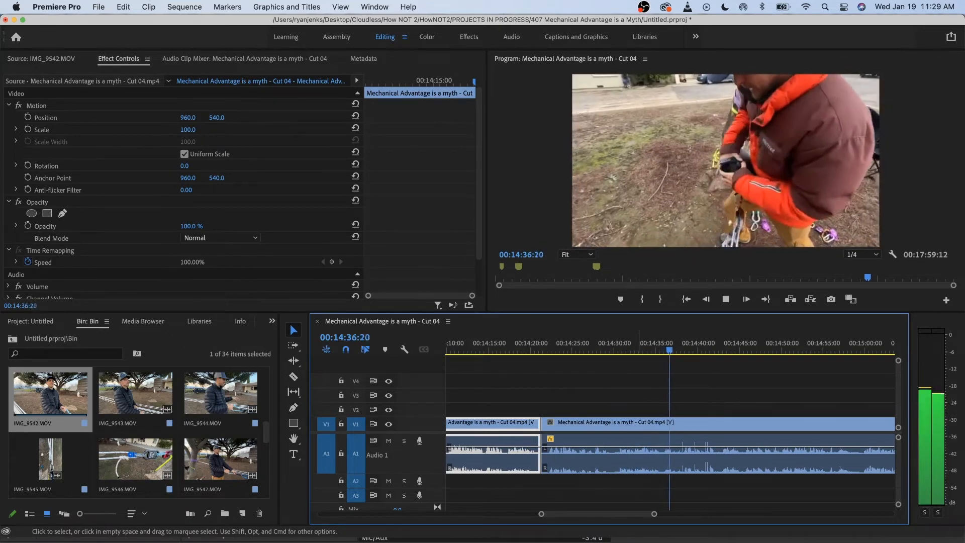
pyautogui.click(609, 344)
pyautogui.press('space')
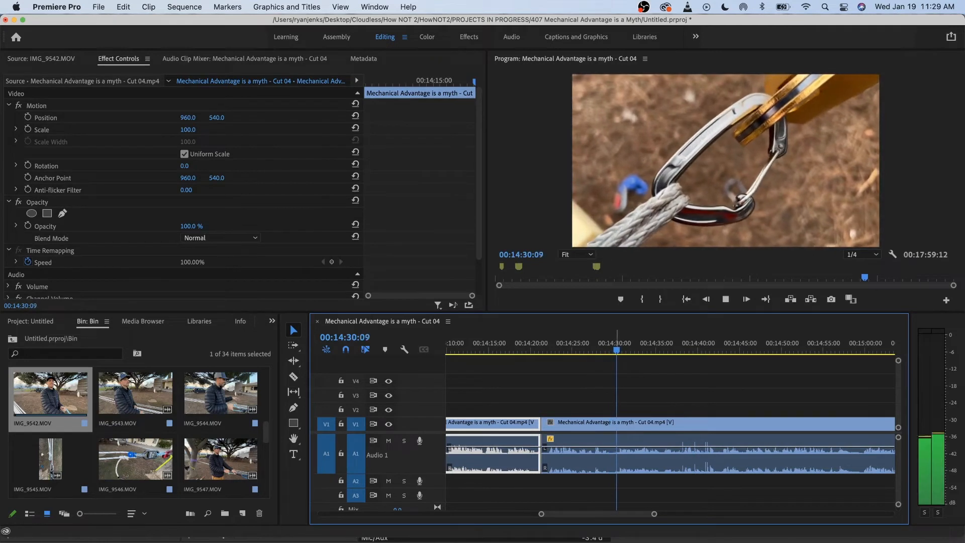
pyautogui.click(640, 464)
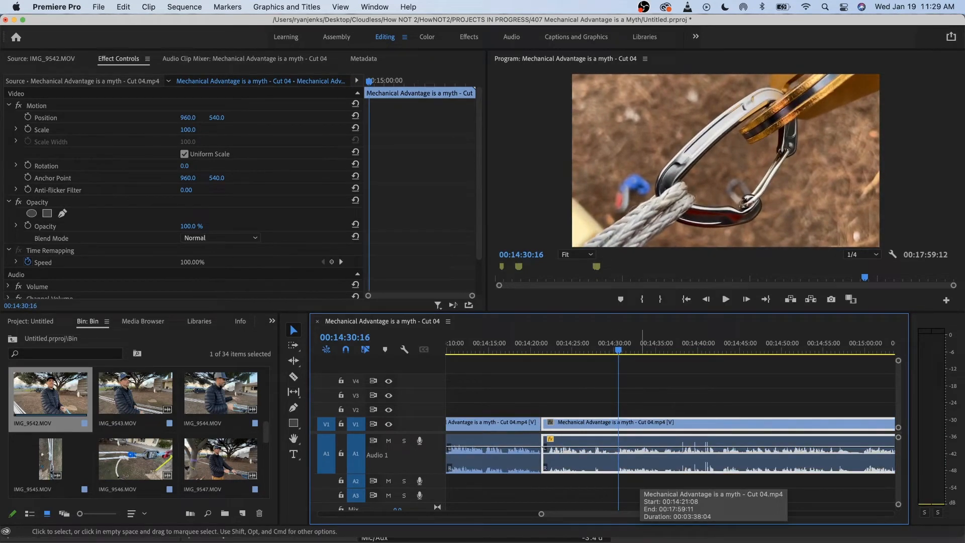
pyautogui.rightClick(581, 459)
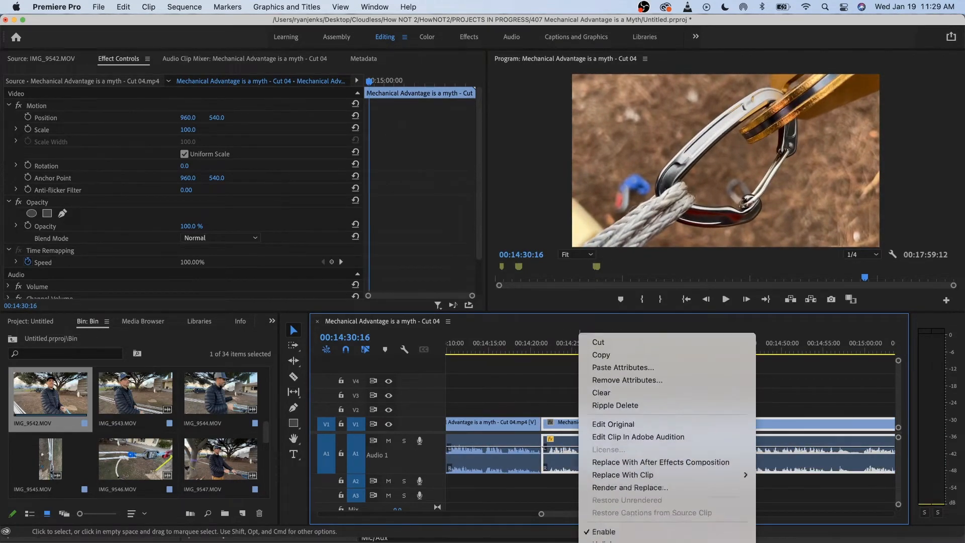
pyautogui.click(606, 478)
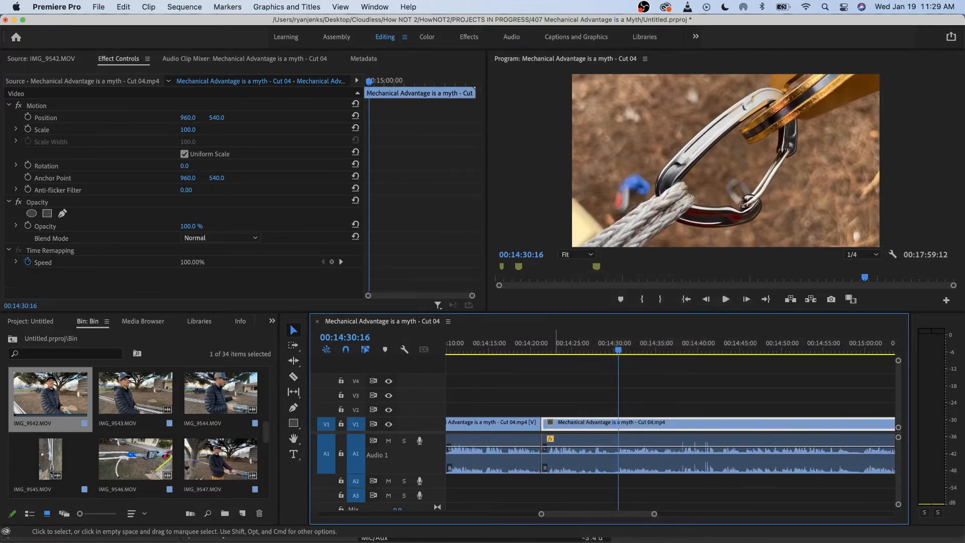
# - Trim the start of the unlinked audio to 00:14:30:16 and split the V1 video at the same point
pyautogui.moveTo(542, 455); pyautogui.dragTo(618, 455)
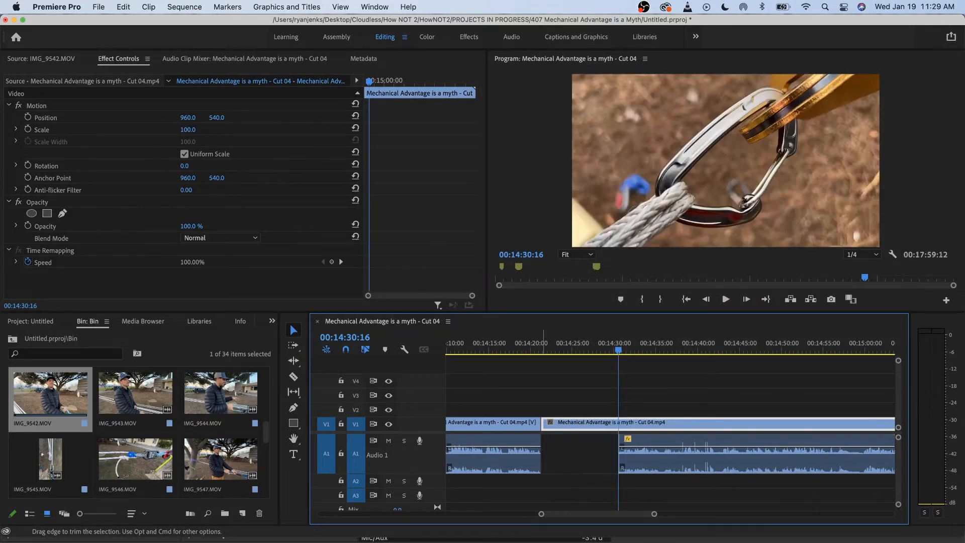
pyautogui.press('super+k')
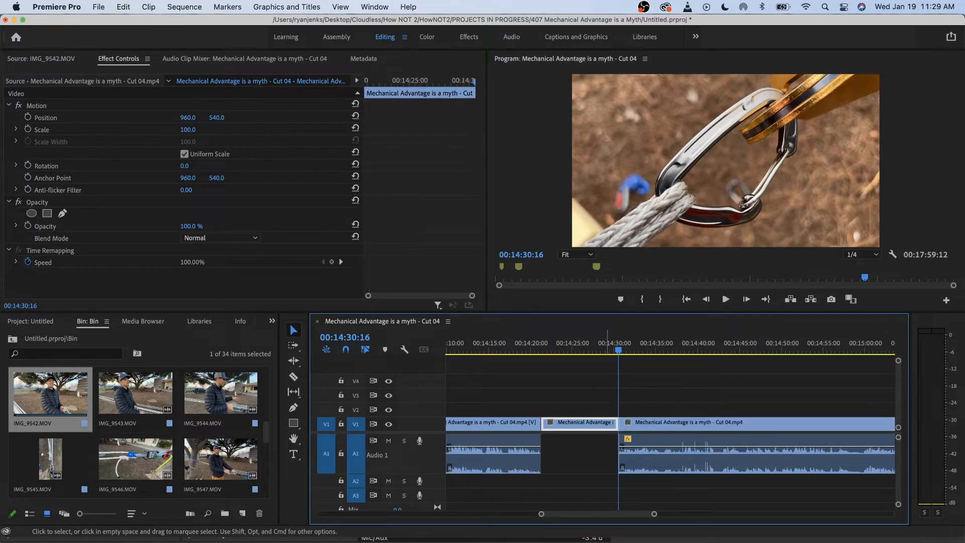
# - Move the split-off video segment to V2 and shift the remaining V1 clip with its audio back to 00:14:21:08
pyautogui.moveTo(599, 422); pyautogui.dragTo(578, 423)
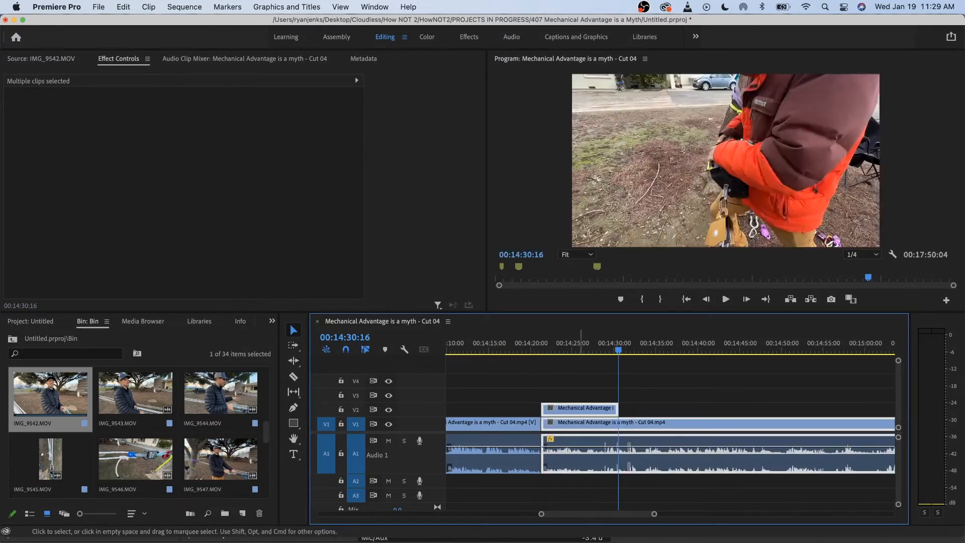
pyautogui.click(519, 342)
pyautogui.press('space')
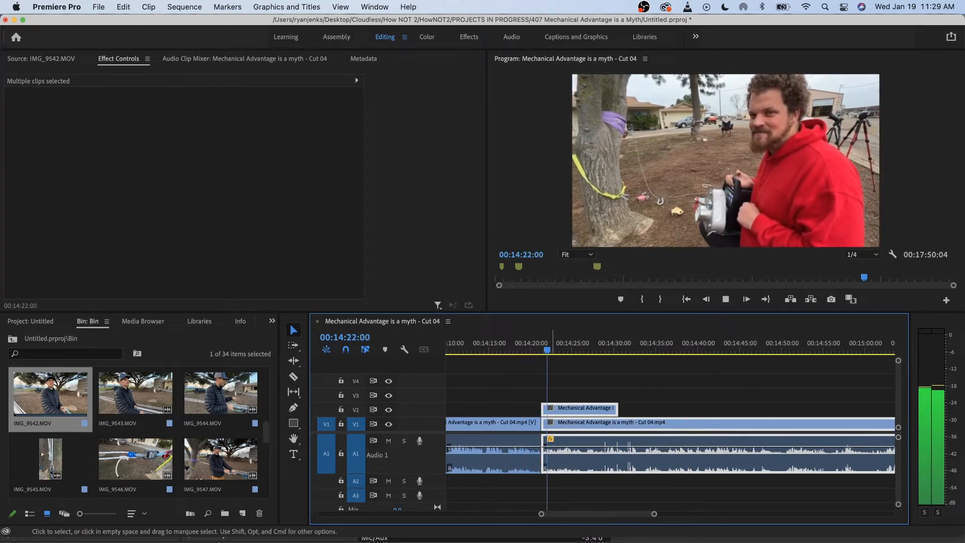
# - Trim the start of the V2 cutaway to the boxed load-cell shot, align it with the 00:14:21:08 cut, and replay it
pyautogui.press('space')
pyautogui.moveTo(565, 410)
pyautogui.mouseDown()
pyautogui.moveTo(597, 410)
pyautogui.moveTo(544, 408)
pyautogui.moveTo(584, 409)
pyautogui.moveTo(560, 409)
pyautogui.mouseUp()
pyautogui.press('super+shift+a')
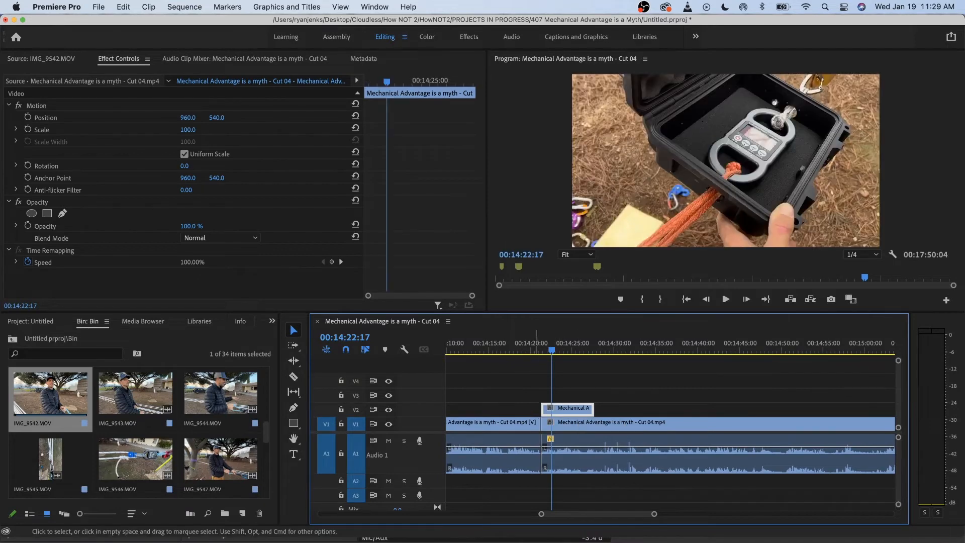
pyautogui.click(522, 343)
pyautogui.press('space')
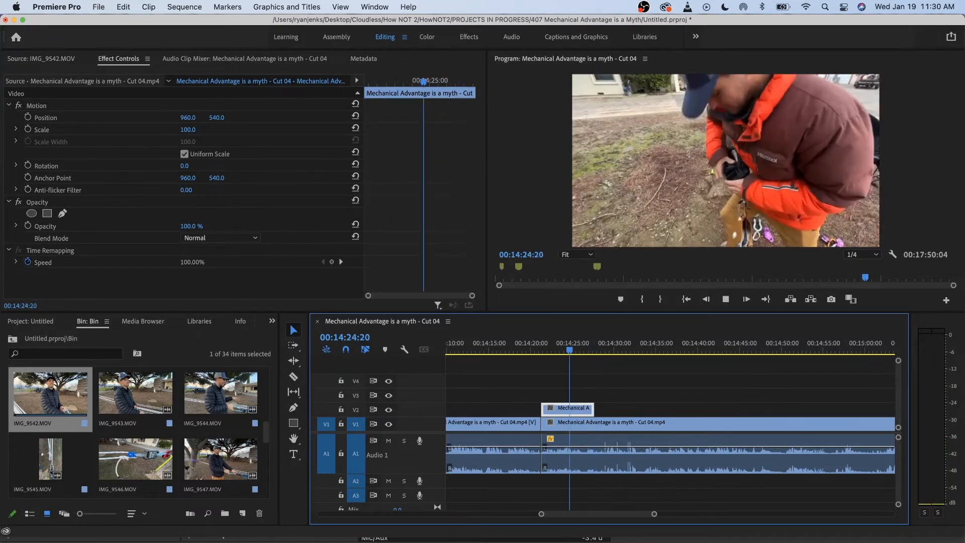
# - Shorten the end of the V2 cutaway to about 00:14:26 and continue playback past it
pyautogui.press('space')
pyautogui.moveTo(593, 408); pyautogui.dragTo(582, 408)
pyautogui.press('space')
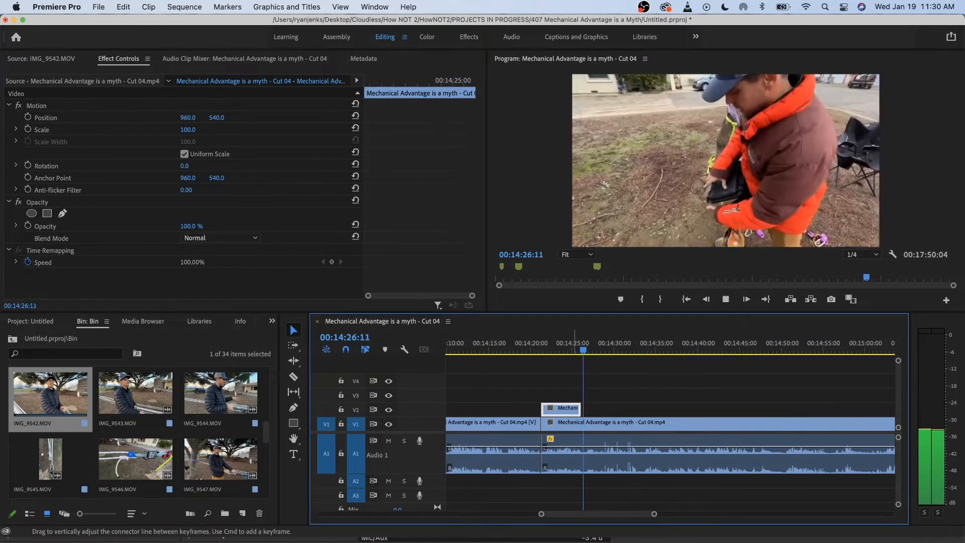
pyautogui.scroll(-1, 669, 452)
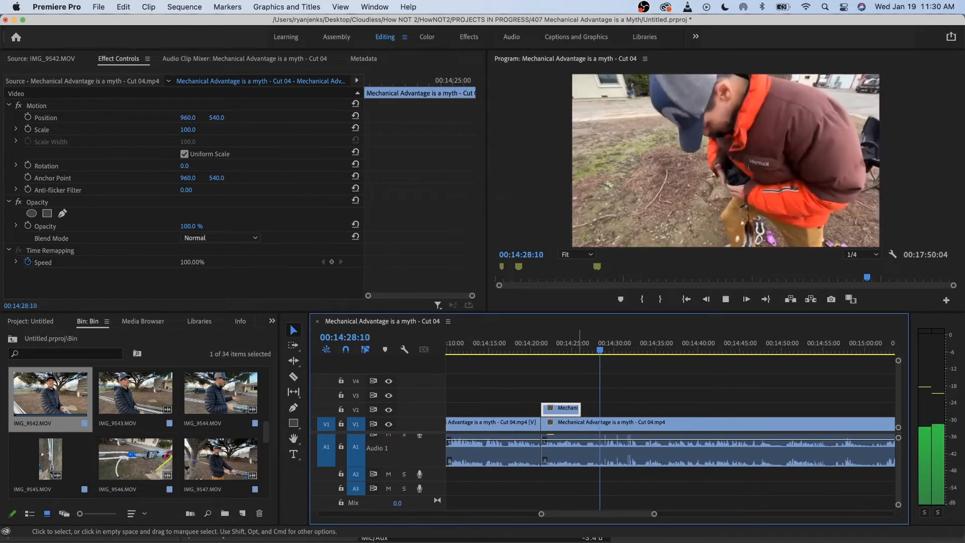
# - Extend the end of the V2 cutaway by about half a second and replay the transition back to V1
pyautogui.press('=')
pyautogui.press('=')
pyautogui.press('space')
pyautogui.scroll(1, 598, 452)
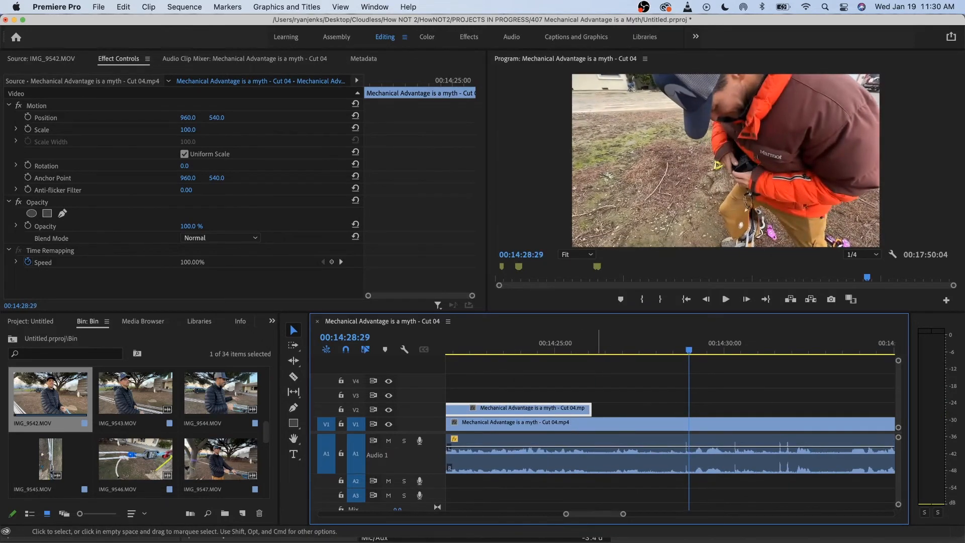
pyautogui.moveTo(591, 408); pyautogui.dragTo(610, 409)
pyautogui.press('space')
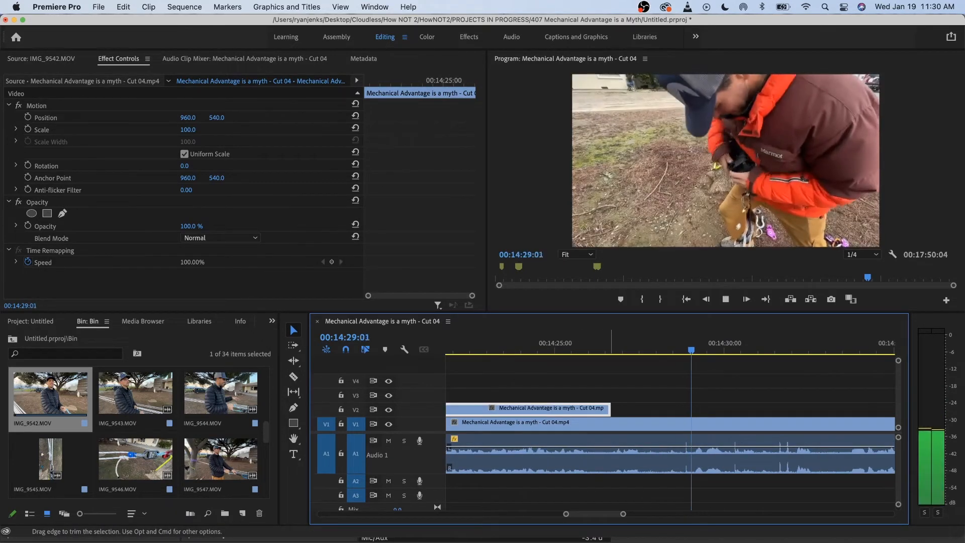
pyautogui.click(589, 344)
pyautogui.press('space')
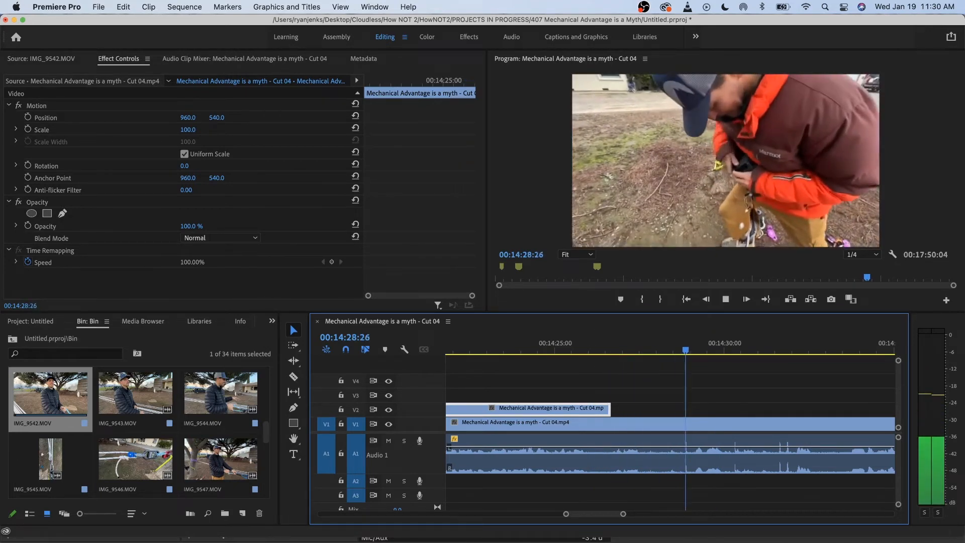
pyautogui.moveTo(578, 344); pyautogui.dragTo(608, 344)
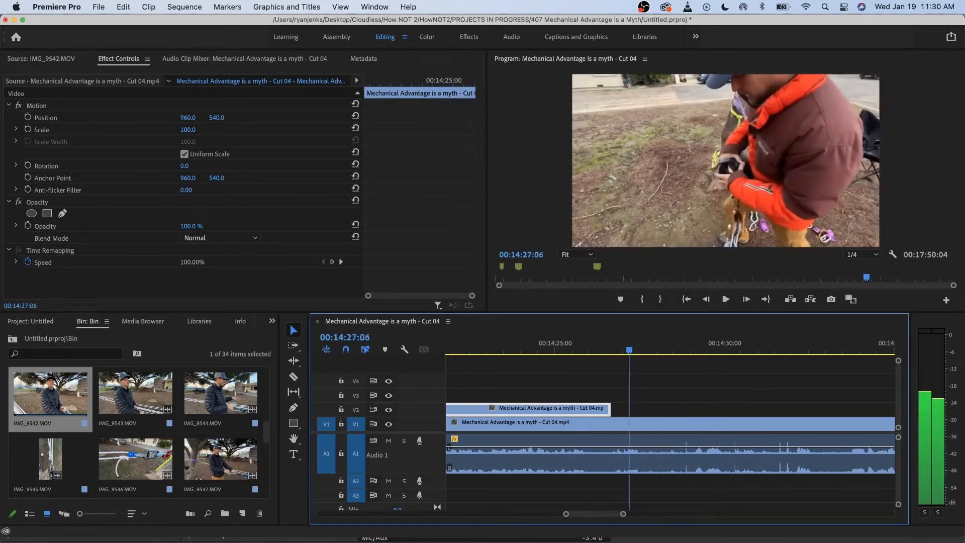
# - Trim the end of the V2 cutaway to 00:14:26:08 and replay the section from just before the cutaway
pyautogui.click(630, 344)
pyautogui.moveTo(614, 408); pyautogui.dragTo(581, 408)
pyautogui.press('space')
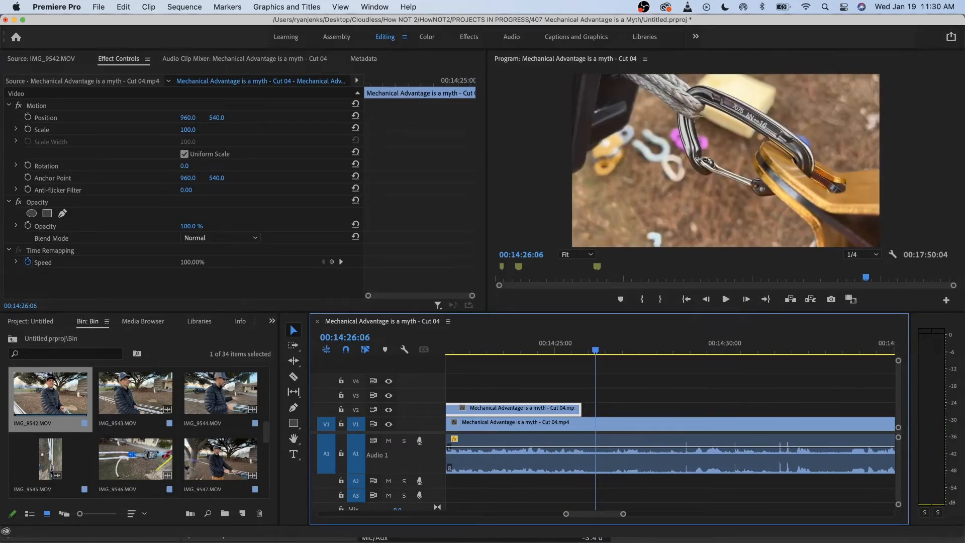
pyautogui.press('Right')
pyautogui.press('Right')
pyautogui.moveTo(581, 409); pyautogui.dragTo(596, 409)
pyautogui.press('-')
pyautogui.press('-')
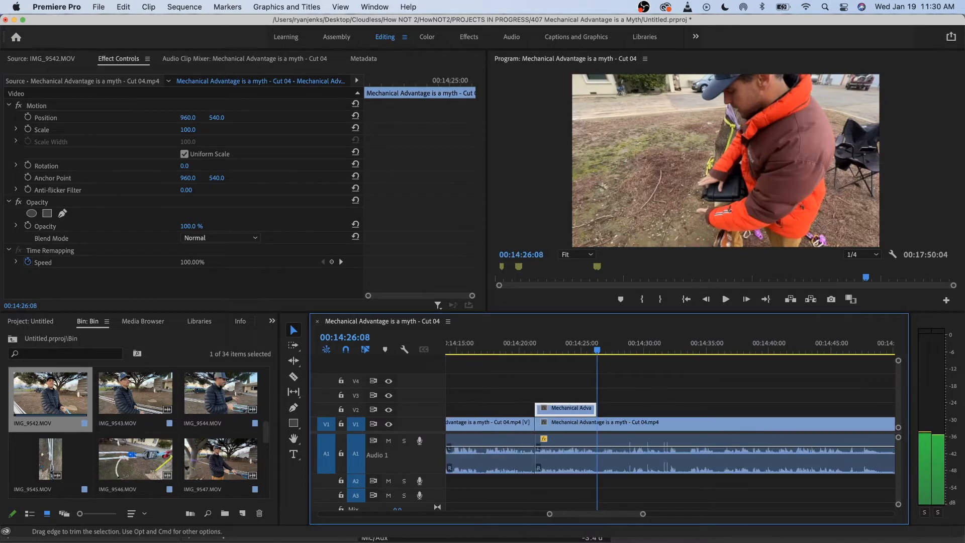
pyautogui.click(518, 344)
pyautogui.press('space')
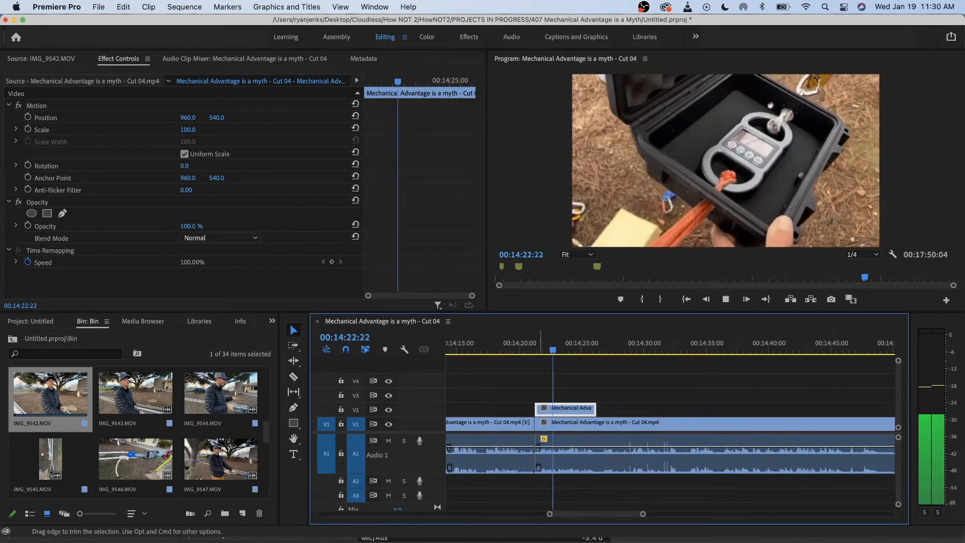
# - Review the V1 footage past the cutaway and split the V1 video and its audio at 00:14:32:28
pyautogui.click(568, 454)
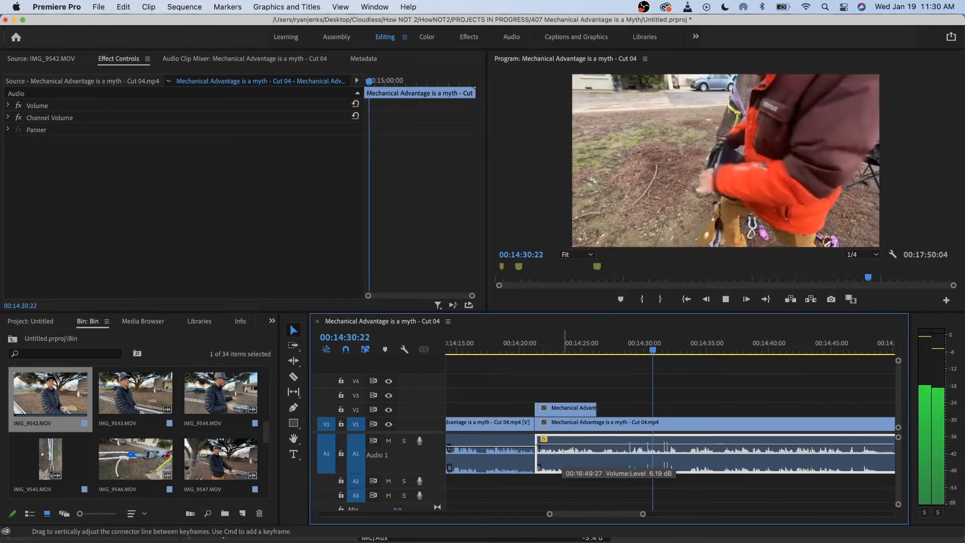
pyautogui.scroll(-2, 614, 462)
pyautogui.scroll(-1, 614, 463)
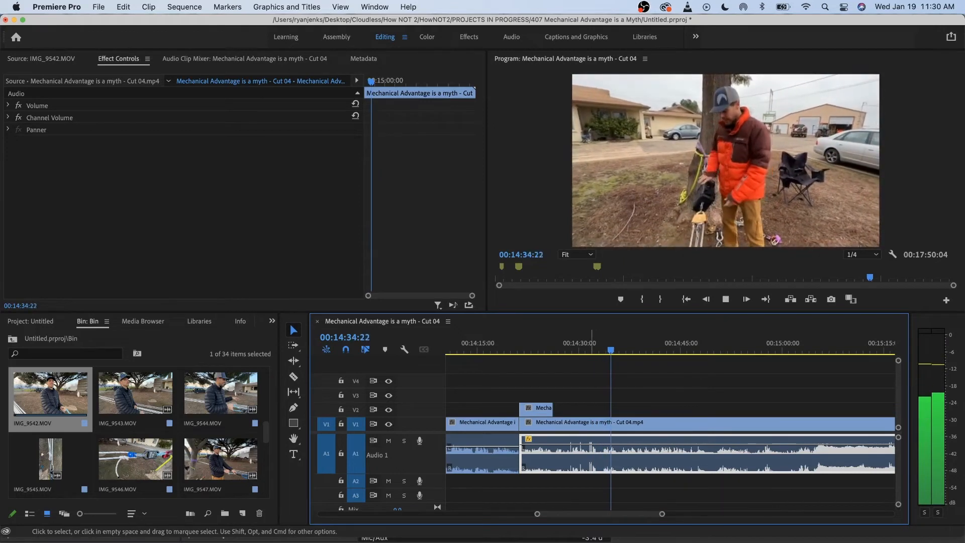
pyautogui.click(577, 343)
pyautogui.scroll(2, 598, 452)
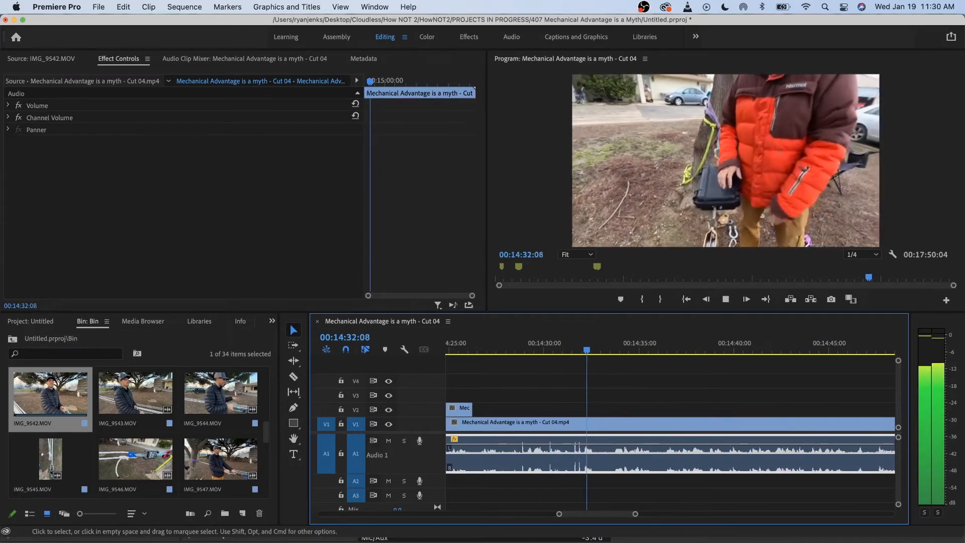
pyautogui.press('space')
pyautogui.click(623, 424)
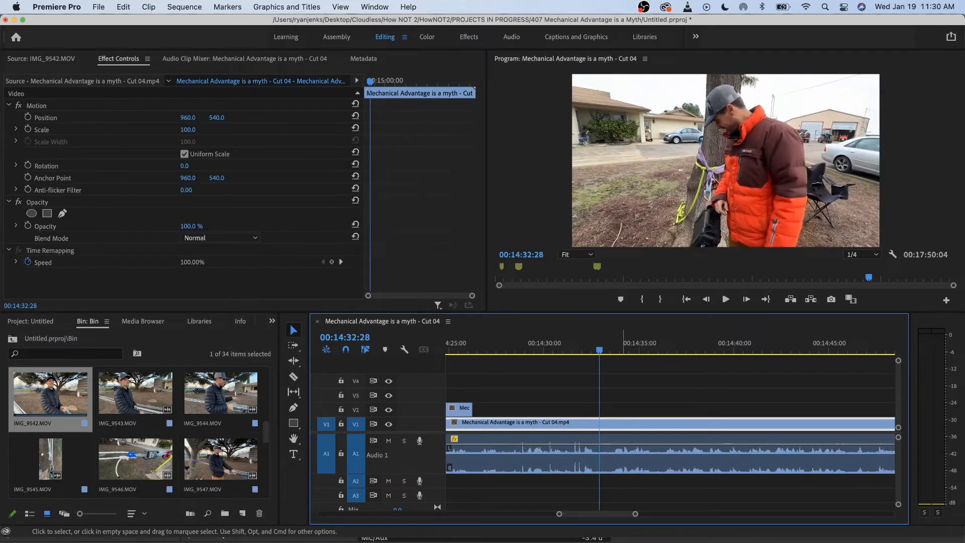
pyautogui.moveTo(623, 411); pyautogui.dragTo(640, 448)
pyautogui.press('super+k')
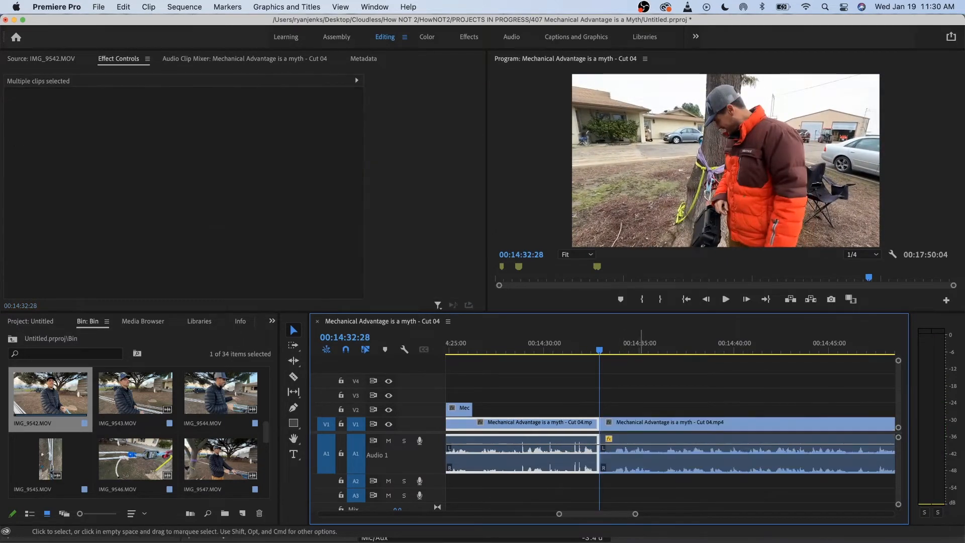
# - Review the V1 footage after the 00:14:32:28 cut, replaying the gold pulley close-ups and continuing into the van scene
pyautogui.scroll(-3, 637, 475)
pyautogui.press('space')
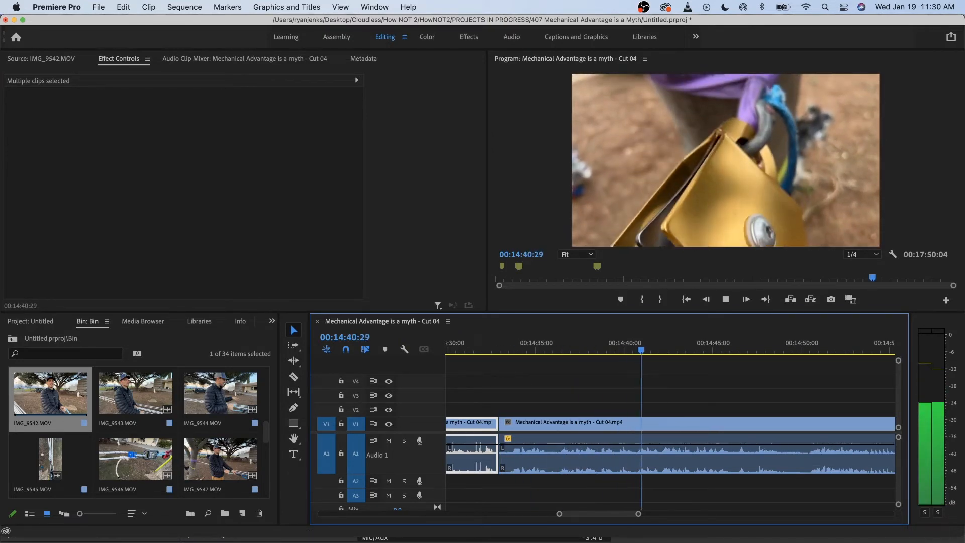
pyautogui.press('space')
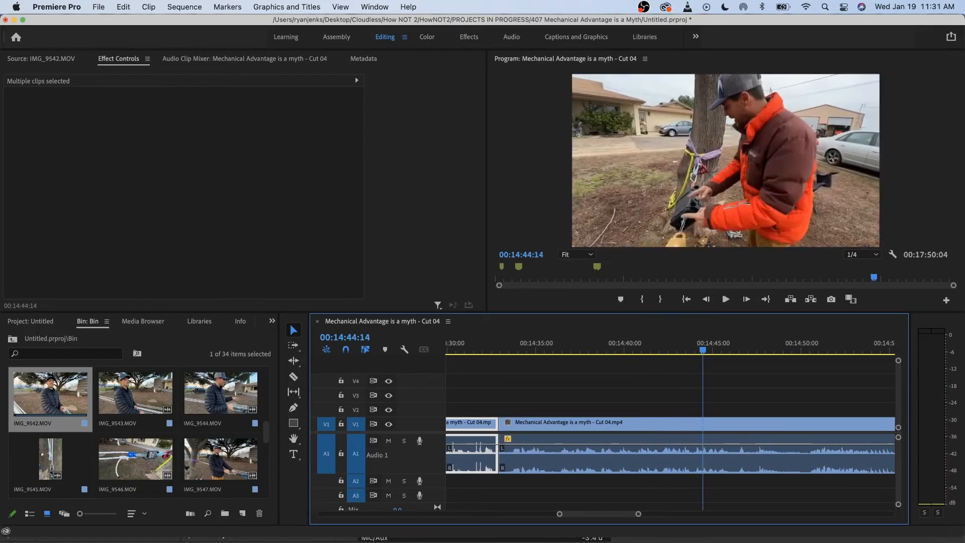
pyautogui.moveTo(652, 347); pyautogui.dragTo(580, 347)
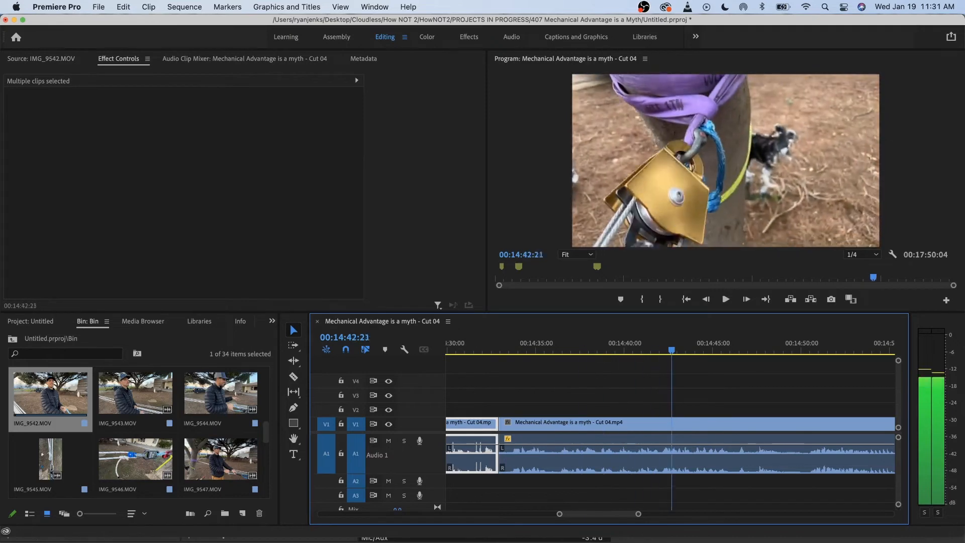
pyautogui.press('space')
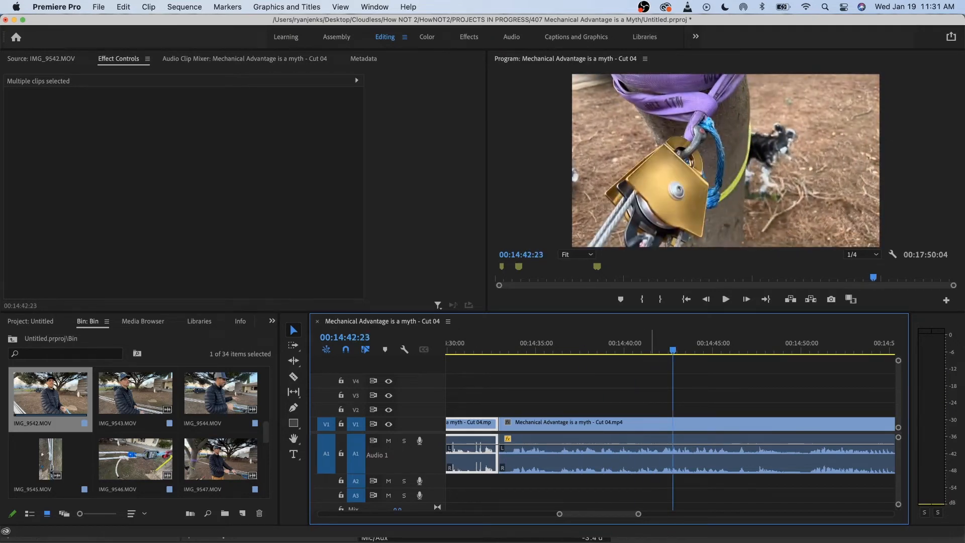
pyautogui.moveTo(543, 343); pyautogui.dragTo(551, 342)
pyautogui.press('space')
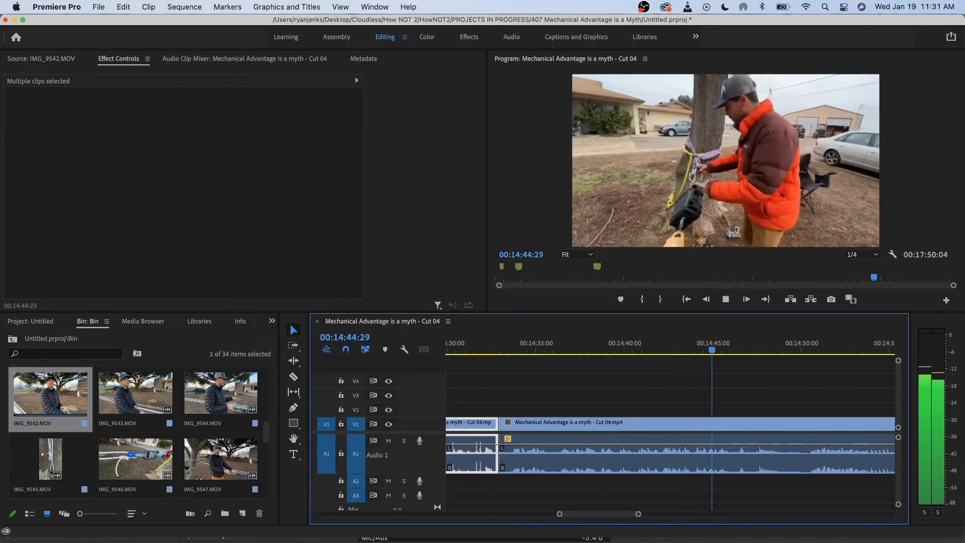
pyautogui.press('-')
pyautogui.press('-')
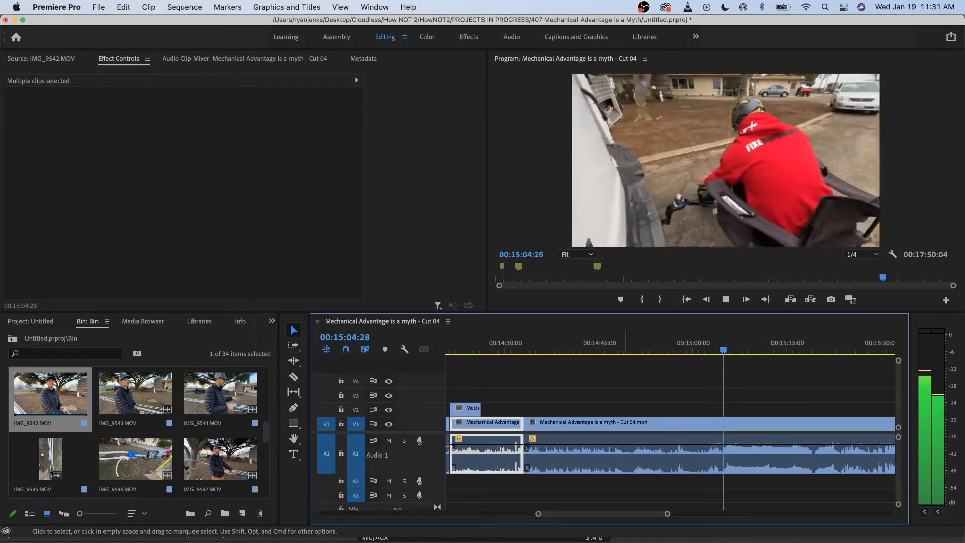
# - Split the V1 clip and its audio at 00:14:50:09 and ripple-delete the passage between 00:14:32:28 and that cut
pyautogui.press('space')
pyautogui.moveTo(609, 343); pyautogui.dragTo(587, 344)
pyautogui.press('space')
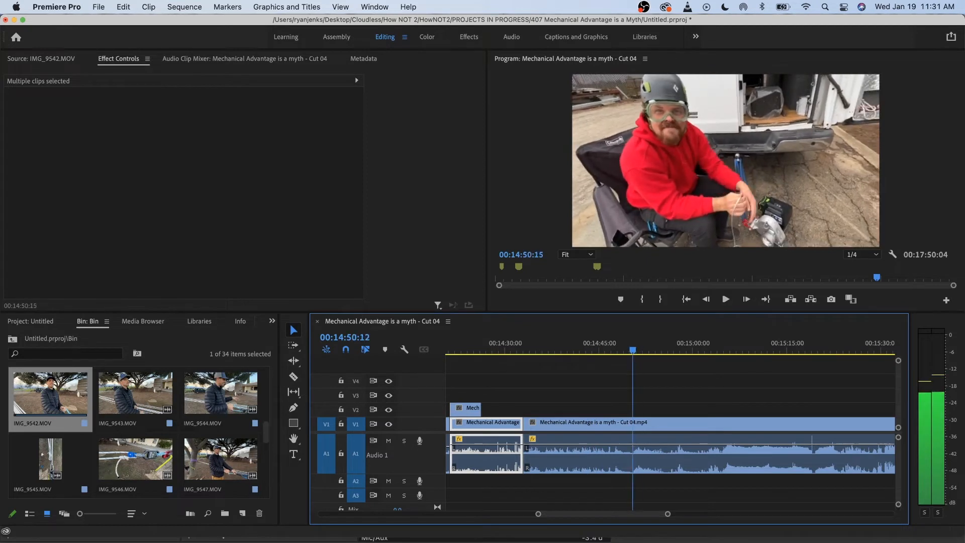
pyautogui.moveTo(634, 344); pyautogui.dragTo(631, 344)
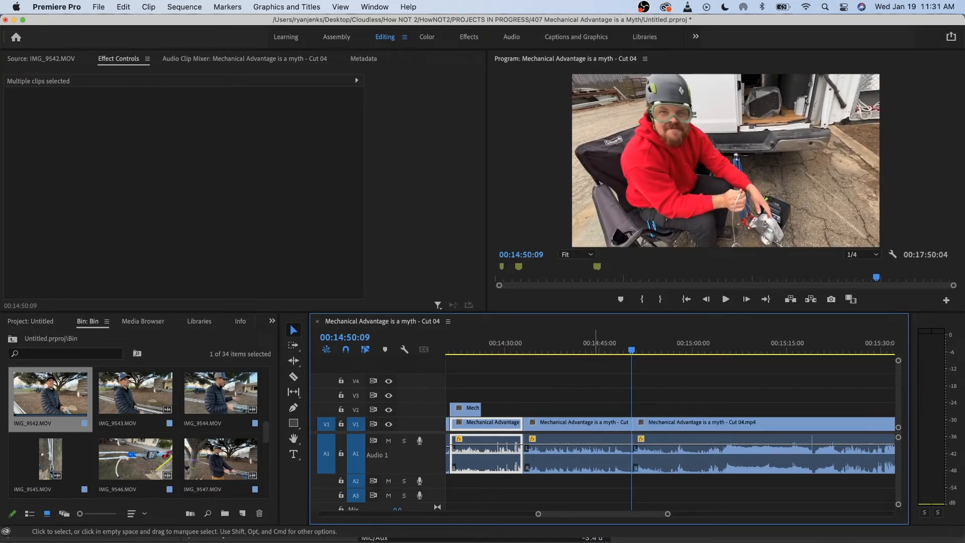
pyautogui.click(584, 435)
pyautogui.hotkey('shift', 'Delete')
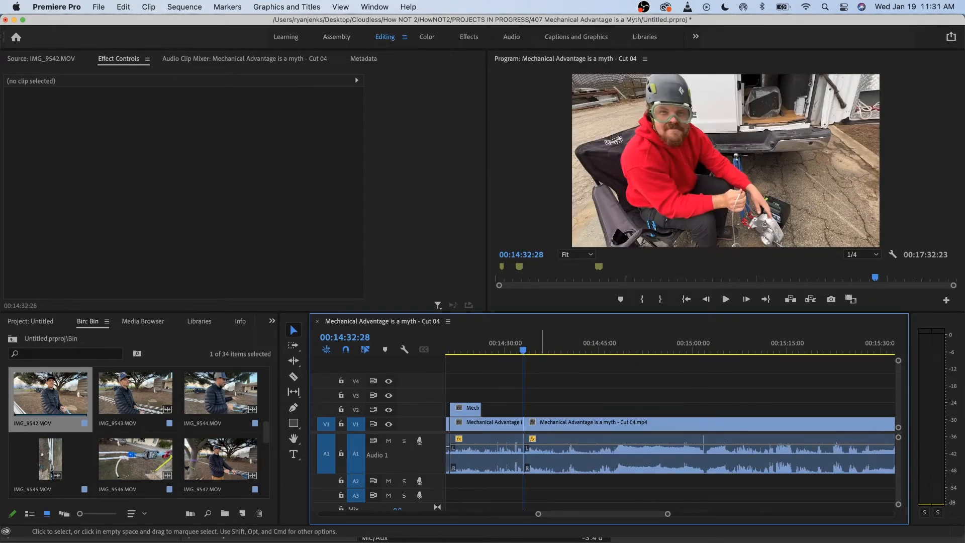
# - Link the V1 clip after the 00:14:32:28 cut with its audio and split the linked clip at 00:14:38:08
pyautogui.press('space')
pyautogui.press('=')
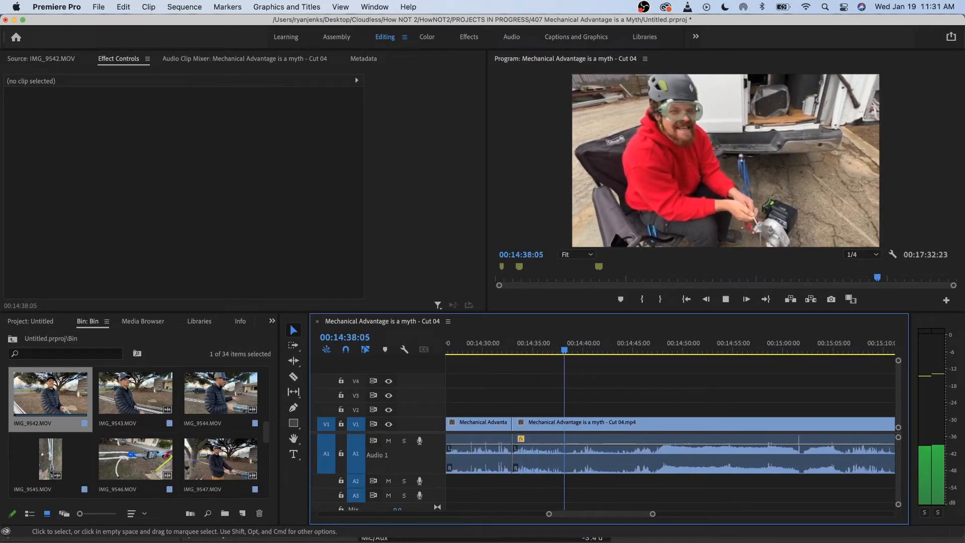
pyautogui.press('space')
pyautogui.moveTo(595, 408); pyautogui.dragTo(588, 448)
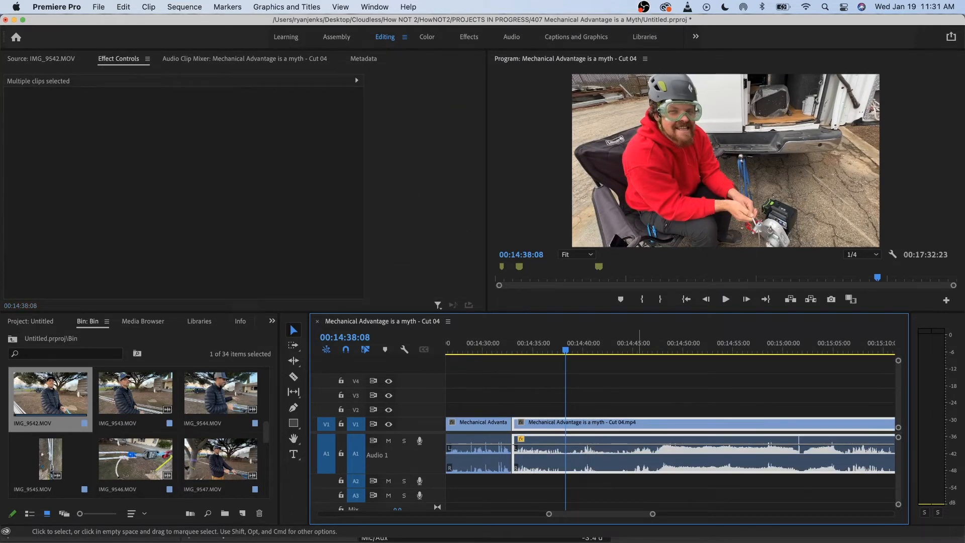
pyautogui.rightClick(634, 424)
pyautogui.click(654, 487)
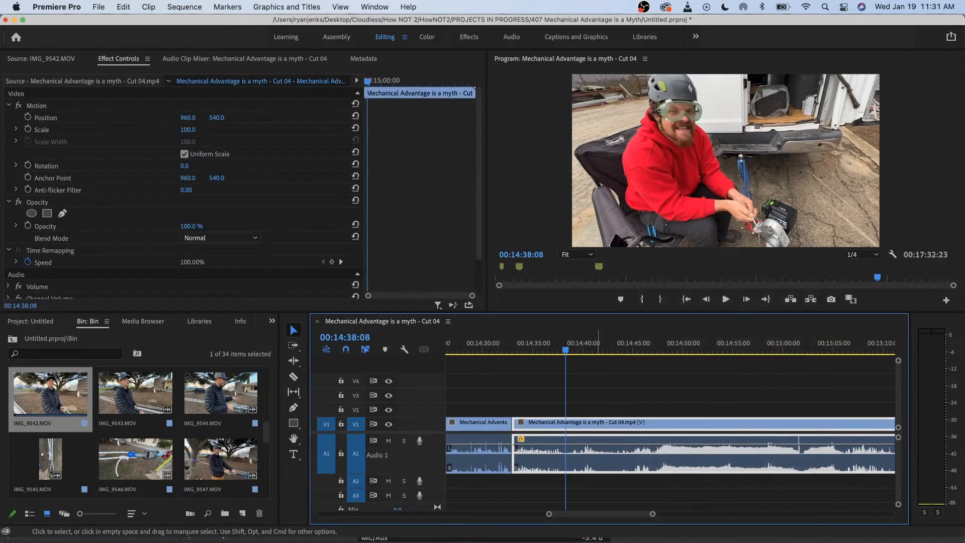
pyautogui.press('super+k')
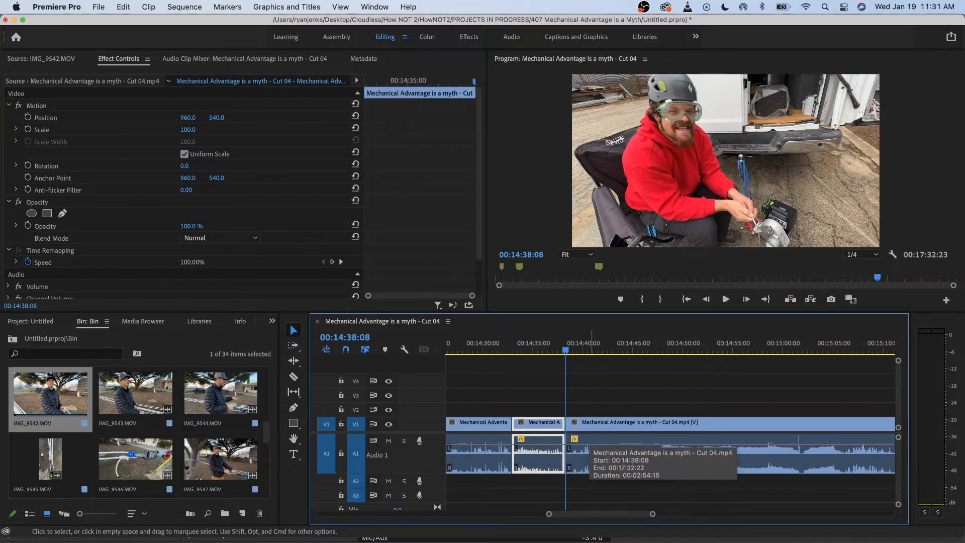
# - Split the linked V1 clip at 00:14:47:06 and ripple-delete the segment between 00:14:38:08 and that cut
pyautogui.press('space')
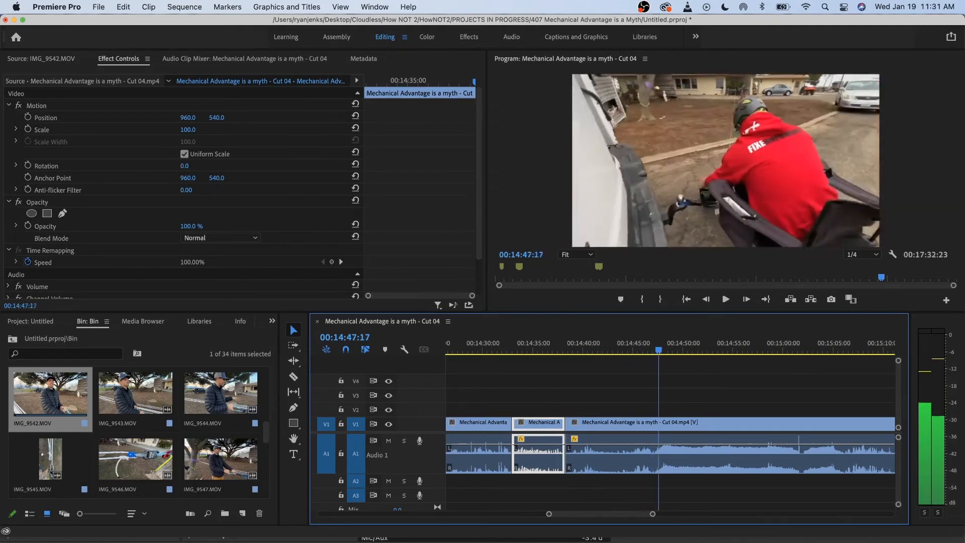
pyautogui.press('j')
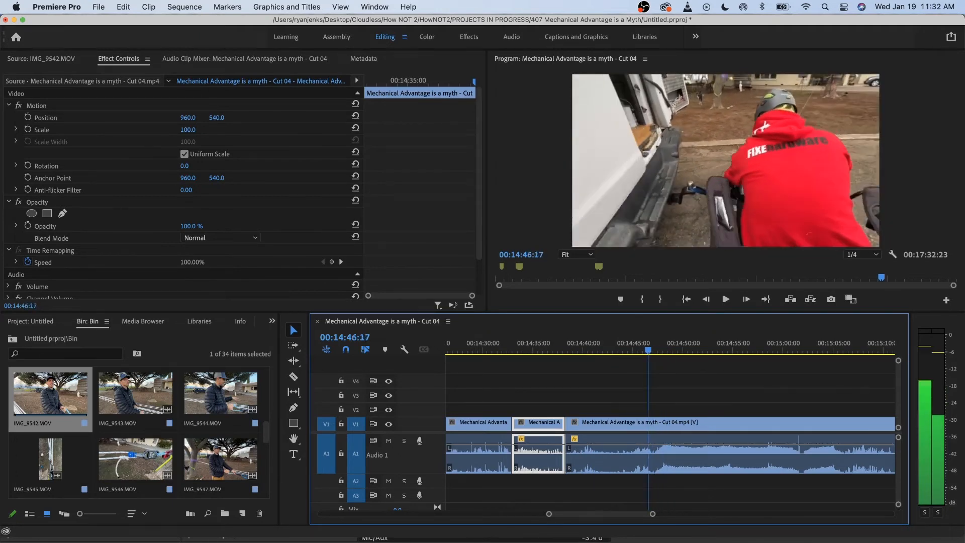
pyautogui.scroll(3, 645, 442)
pyautogui.press('space')
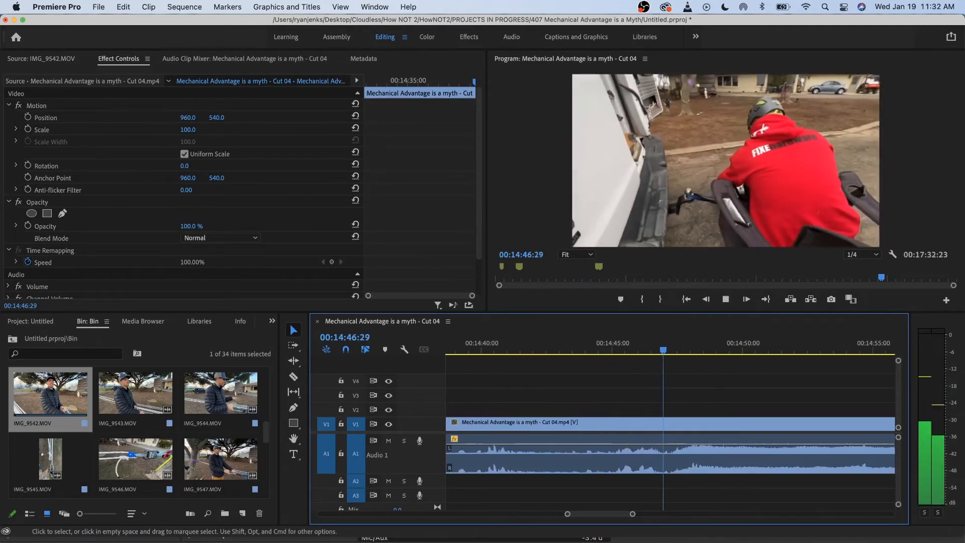
pyautogui.click(658, 342)
pyautogui.press('space')
pyautogui.press('space')
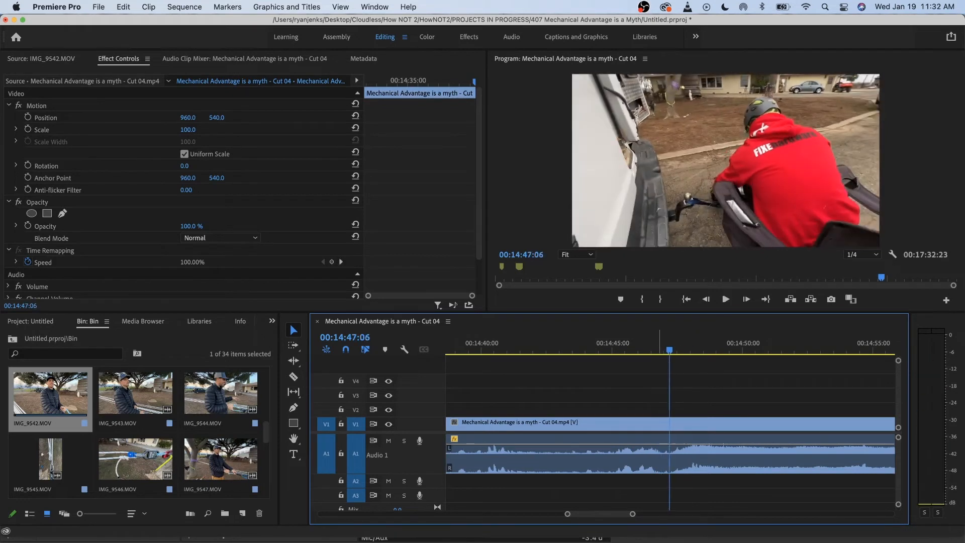
pyautogui.press('super+k')
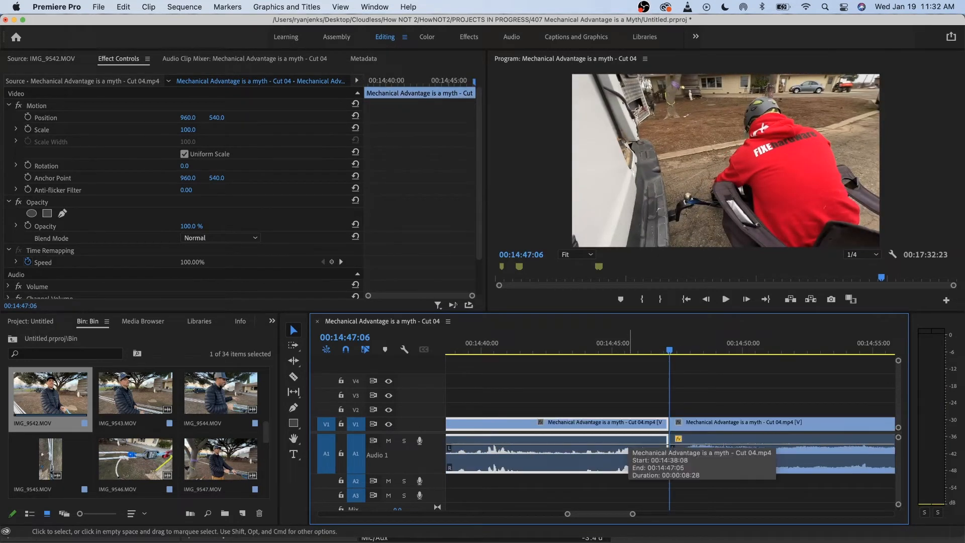
pyautogui.press('Up')
# - Replay the footage after the 00:14:38:08 cut, checking the change from the winching shot to the tripod shot
pyautogui.scroll(-3, 627, 442)
pyautogui.hscroll(3, 626, 443)
pyautogui.press('space')
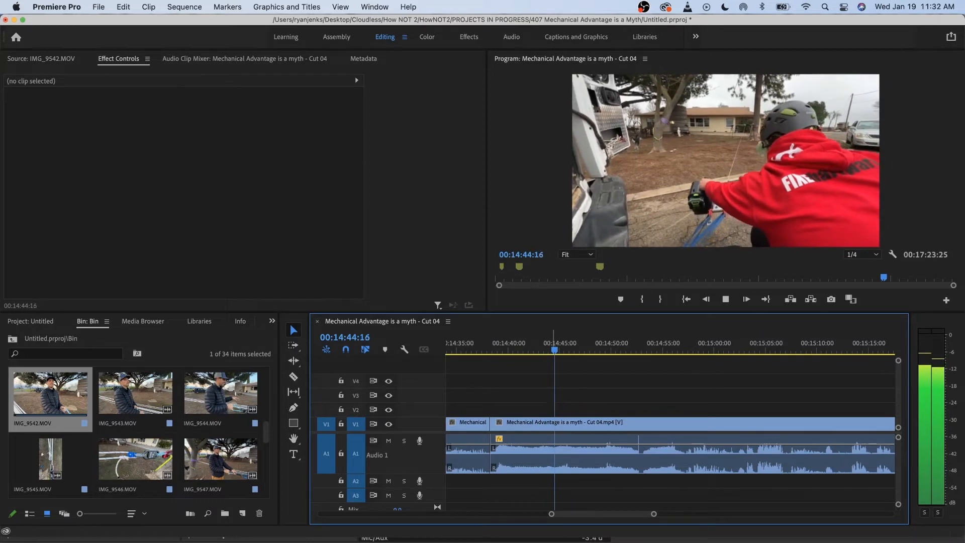
pyautogui.press('space')
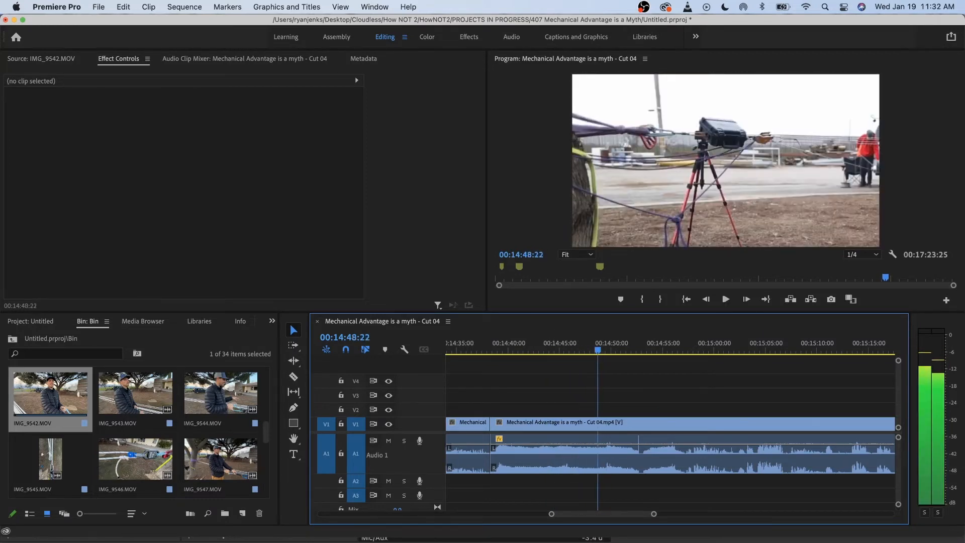
pyautogui.press('Left')
pyautogui.press('space')
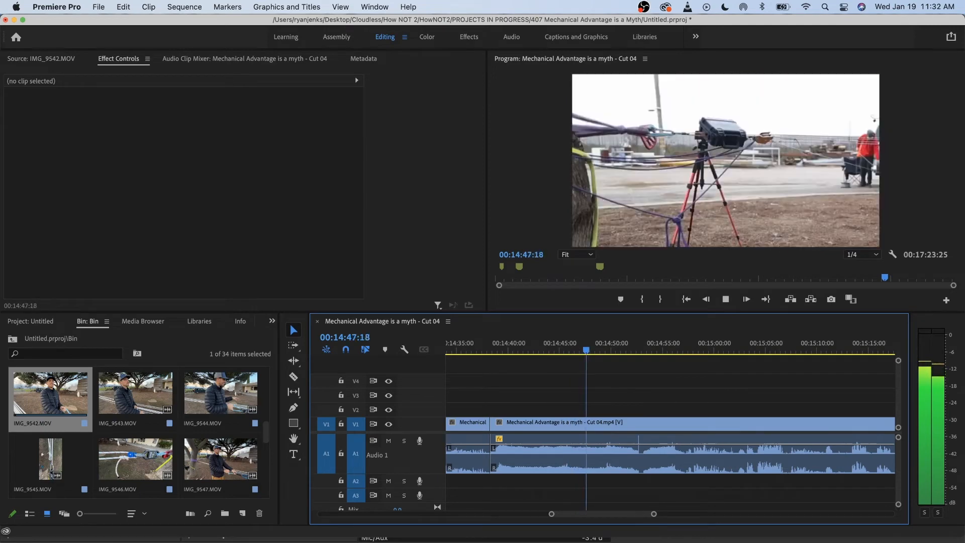
pyautogui.press('Left')
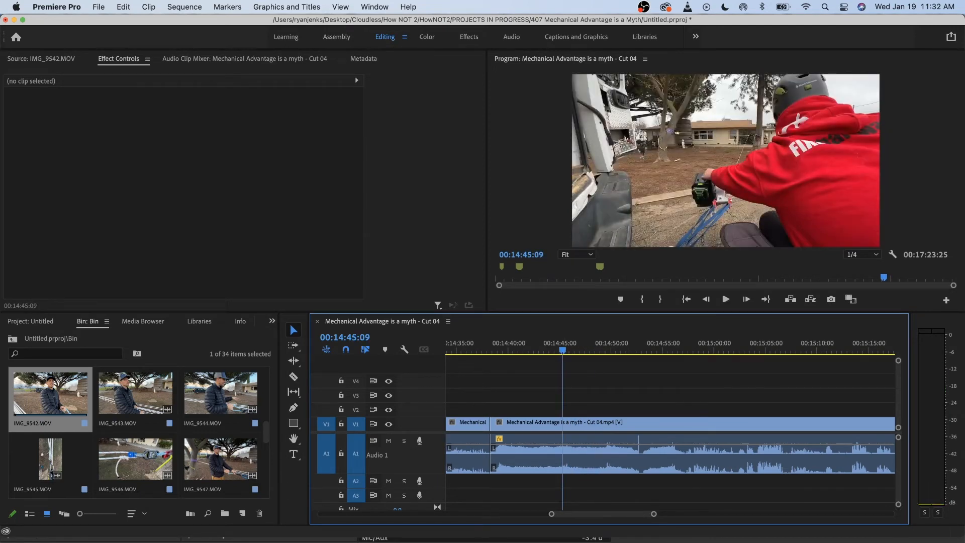
pyautogui.press('space')
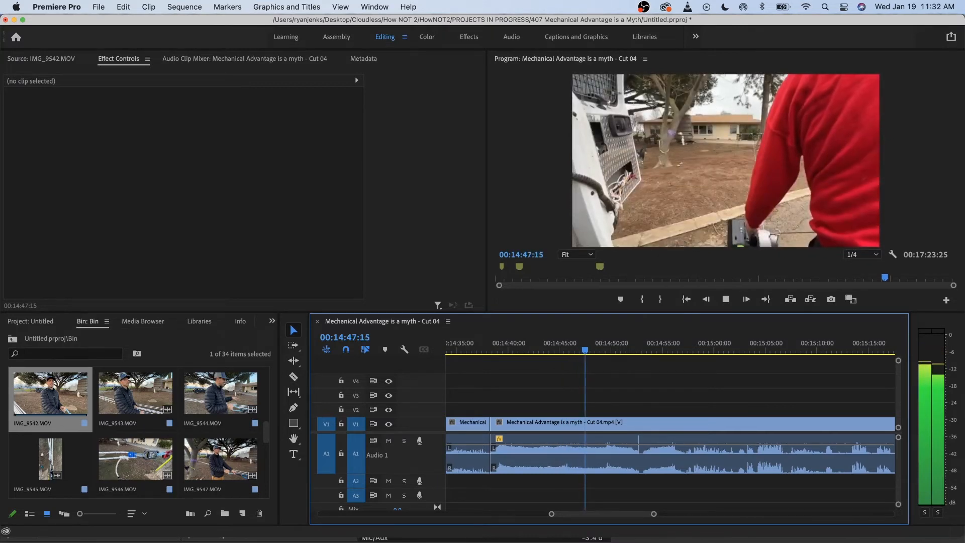
pyautogui.press('space')
# - Examine the frames around the tripod shot's start near 00:14:47 and play on through the rope break to about 00:14:50:28
pyautogui.moveTo(582, 341); pyautogui.dragTo(582, 341)
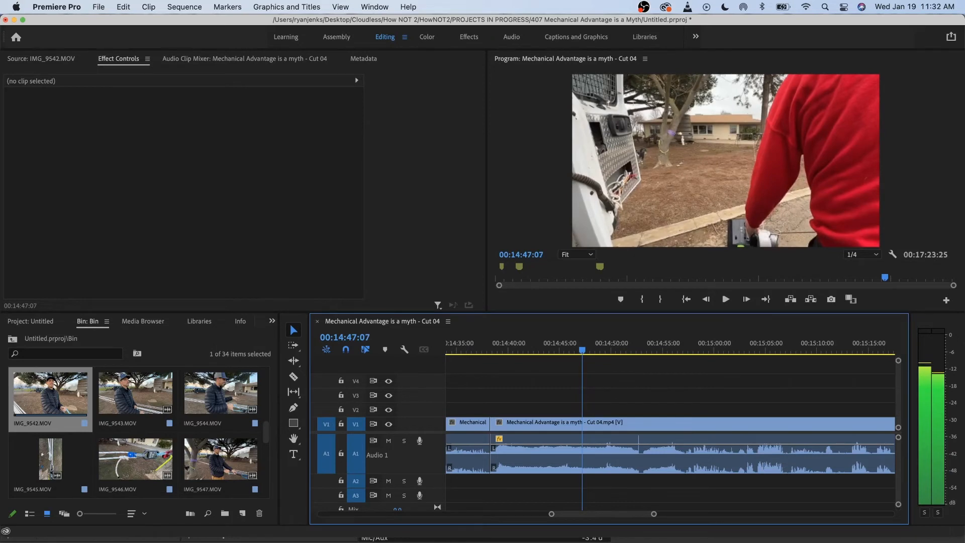
pyautogui.press('Right')
pyautogui.press('Right')
pyautogui.press('Right')
pyautogui.press('Right')
pyautogui.press('Right')
pyautogui.press('Right')
pyautogui.press('Right')
pyautogui.press('Right')
pyautogui.press('Right')
pyautogui.press('Right')
pyautogui.press('Left')
pyautogui.press('Left')
pyautogui.press('Left')
pyautogui.press('Left')
pyautogui.press('Left')
pyautogui.press('Left')
pyautogui.press('Left')
pyautogui.press('Left')
pyautogui.press('Left')
pyautogui.press('Left')
pyautogui.press('Left')
pyautogui.press('Left')
pyautogui.press('Left')
pyautogui.press('Left')
pyautogui.press('Left')
pyautogui.press('Left')
pyautogui.press('Left')
pyautogui.press('Left')
pyautogui.press('Left')
pyautogui.press('Left')
pyautogui.moveTo(578, 349); pyautogui.dragTo(589, 349)
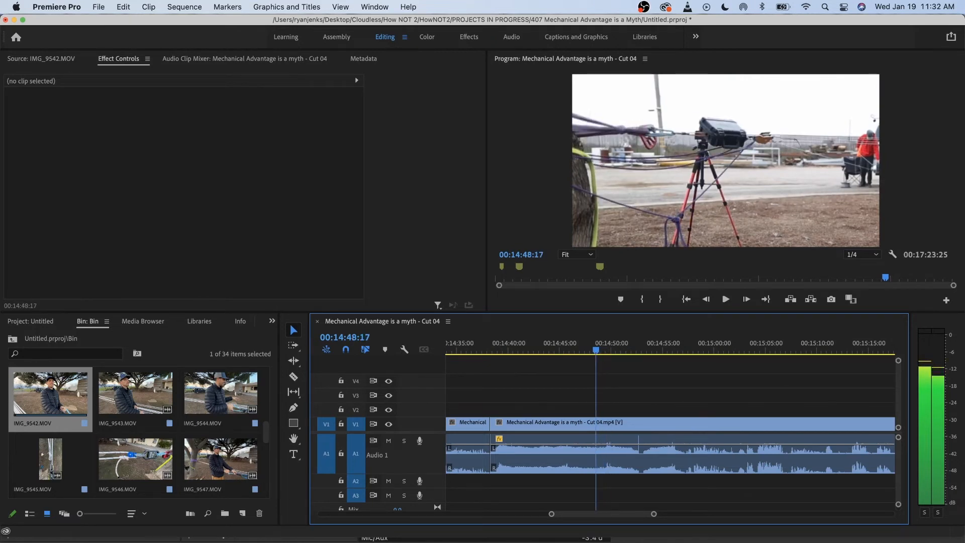
pyautogui.moveTo(596, 349); pyautogui.dragTo(598, 349)
pyautogui.hscroll(2, 670, 423)
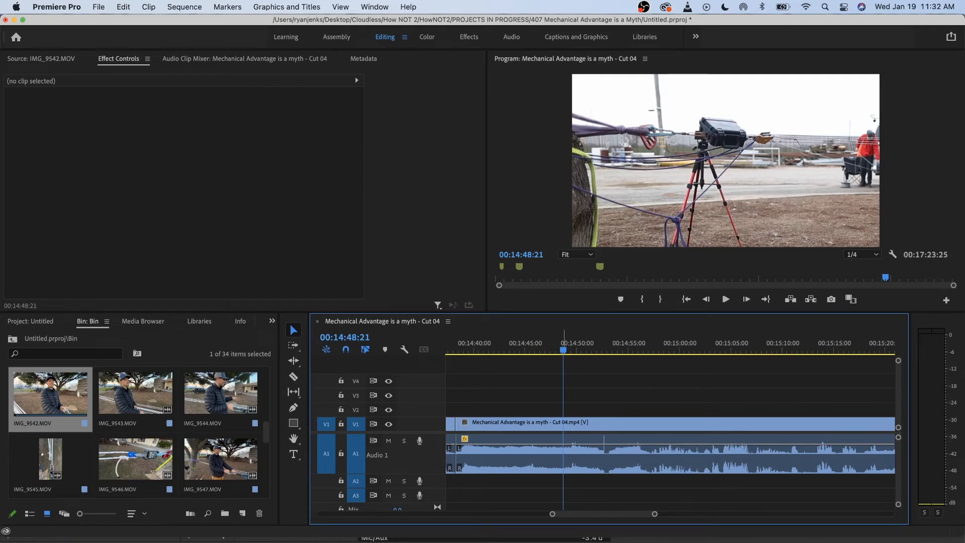
pyautogui.press('space')
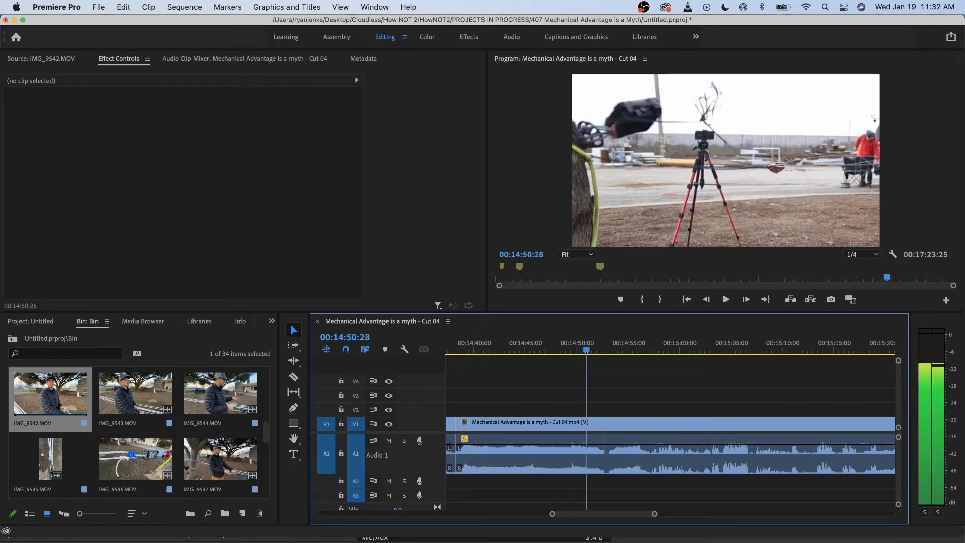
# - Play the rope-break footage on to about 00:15:00:27 and review the tripod shot between 00:14:49 and 00:14:56
pyautogui.moveTo(607, 349)
pyautogui.mouseDown()
pyautogui.moveTo(640, 350)
pyautogui.moveTo(602, 349)
pyautogui.mouseUp()
pyautogui.press('j')
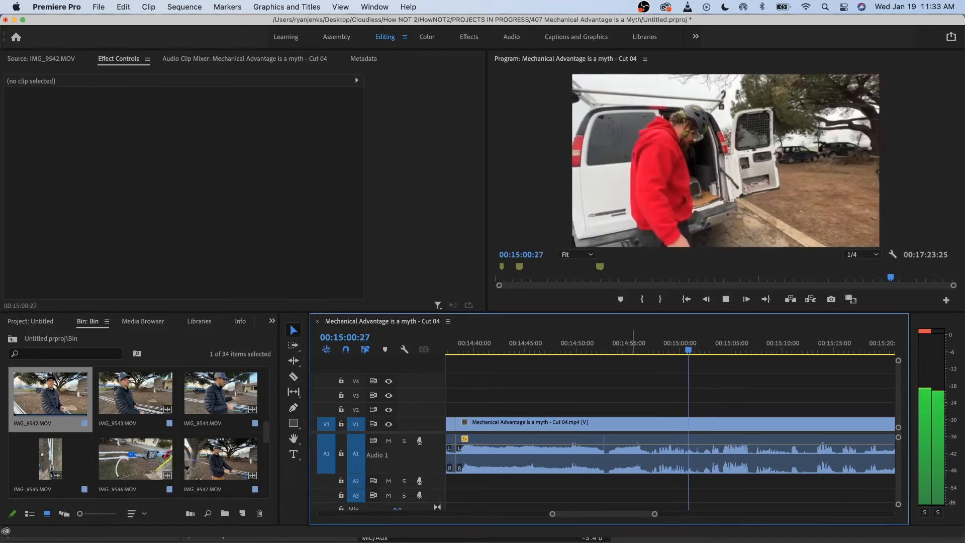
pyautogui.press('space')
pyautogui.scroll(3, 640, 402)
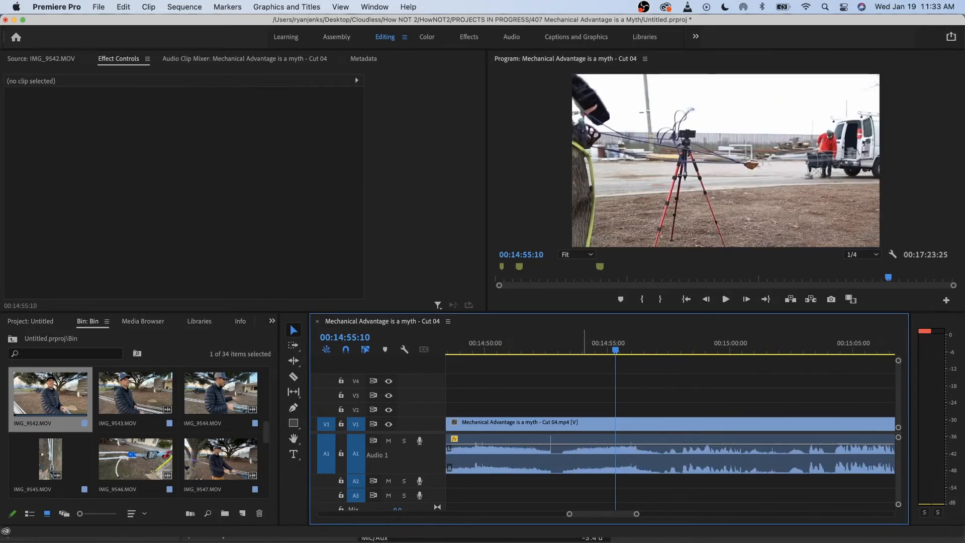
pyautogui.click(569, 343)
pyautogui.moveTo(570, 350); pyautogui.dragTo(605, 350)
pyautogui.scroll(-3, 611, 402)
pyautogui.hscroll(-3, 611, 402)
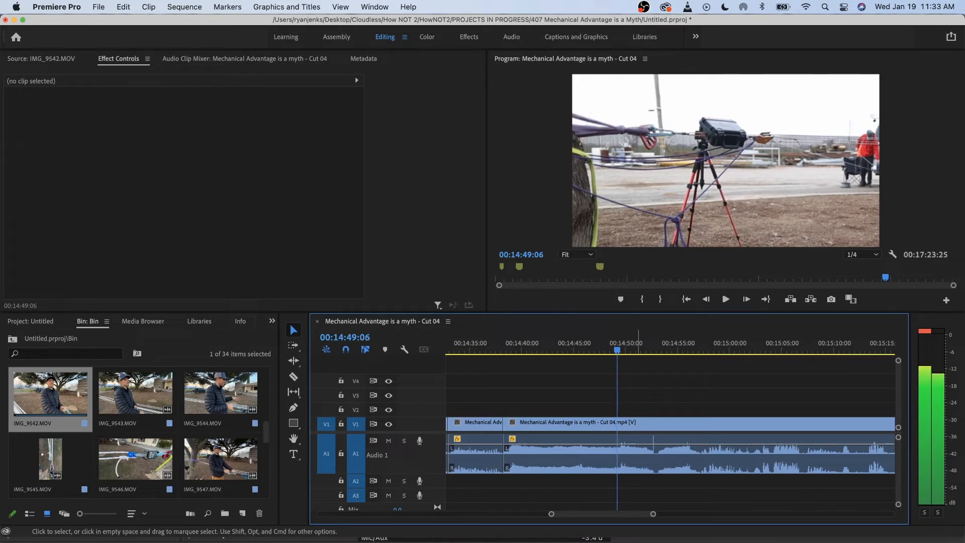
# - Find the frame just before the rope break and split the linked V1 clip at 00:14:49:10
pyautogui.press('Right')
pyautogui.press('Right')
pyautogui.press('Right')
pyautogui.press('Right')
pyautogui.press('Right')
pyautogui.press('Right')
pyautogui.press('Right')
pyautogui.press('Right')
pyautogui.press('Left')
pyautogui.press('Left')
pyautogui.press('Left')
pyautogui.press('Left')
pyautogui.press('Left')
pyautogui.press('Left')
pyautogui.press('Left')
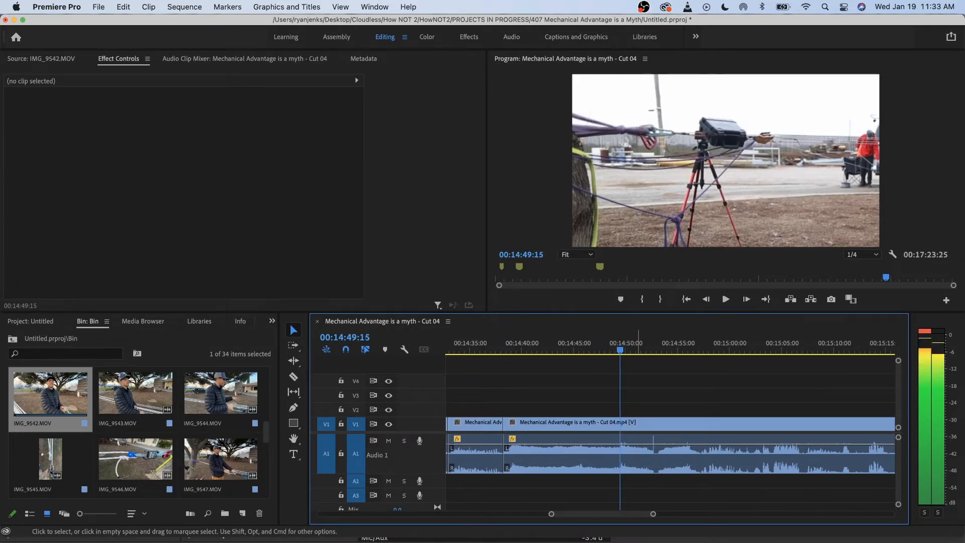
pyautogui.press('Left')
pyautogui.press('Left')
pyautogui.press('d')
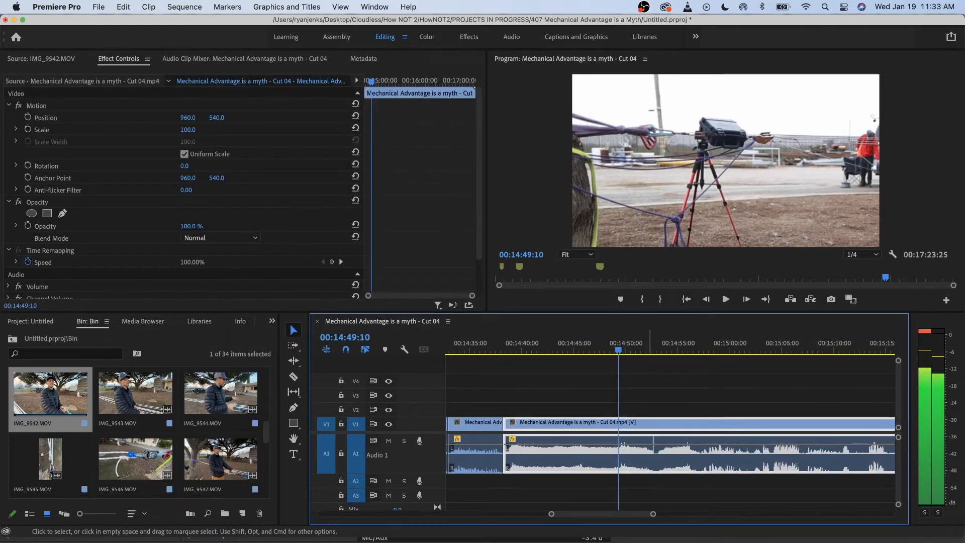
pyautogui.press('super+k')
# - Split the linked tripod clip again at 00:14:56:22, isolating the rope break as its own segment
pyautogui.moveTo(618, 350); pyautogui.dragTo(696, 350)
pyautogui.press('Left')
pyautogui.press('Left')
pyautogui.press('d')
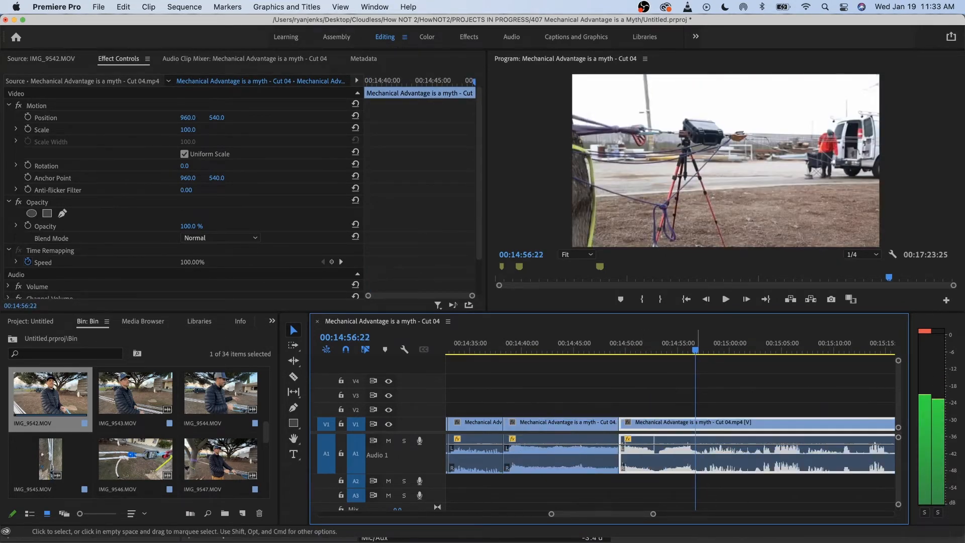
pyautogui.press('super+k')
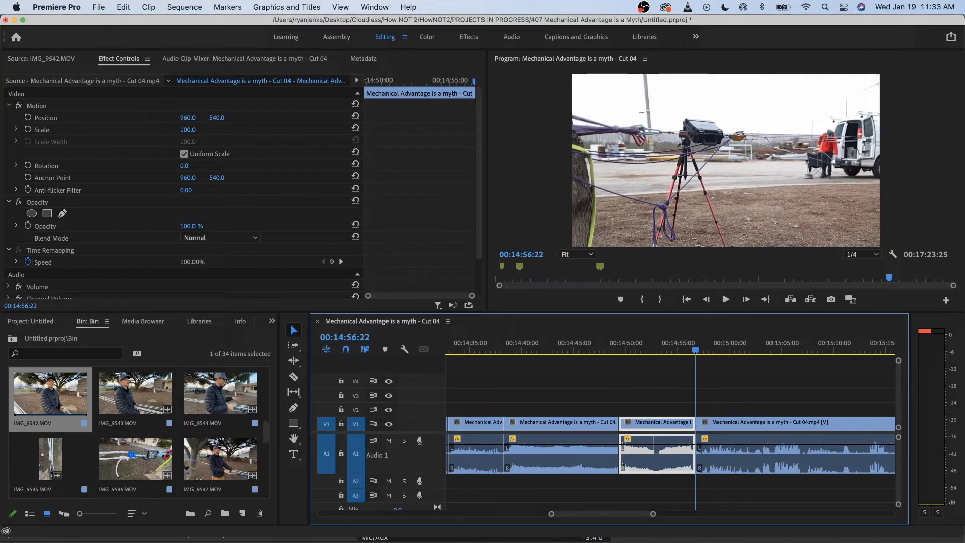
# - Shift everything after the 00:14:56:22 cut later by about 16 seconds, opening a gap behind the rope-break segment
pyautogui.click(294, 346)
pyautogui.moveTo(722, 448); pyautogui.dragTo(893, 447)
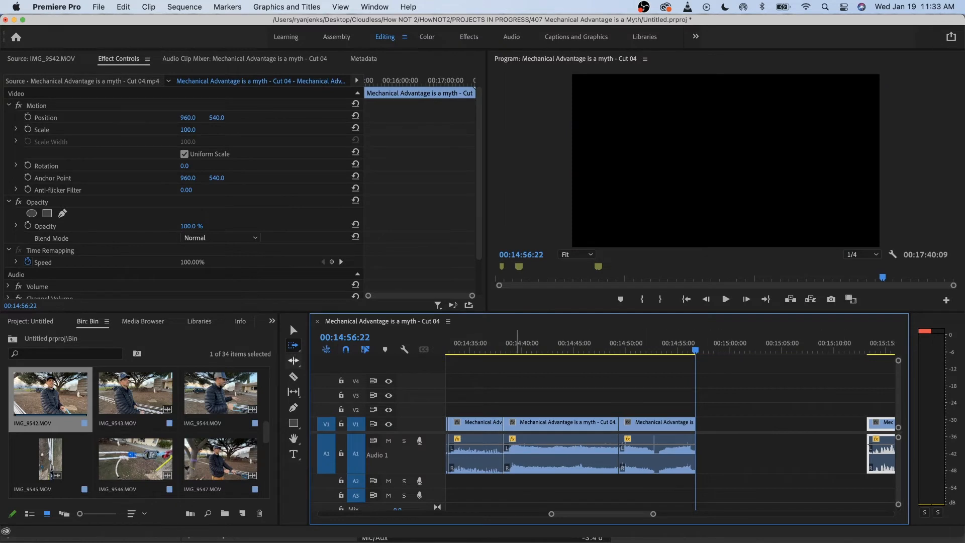
pyautogui.click(293, 329)
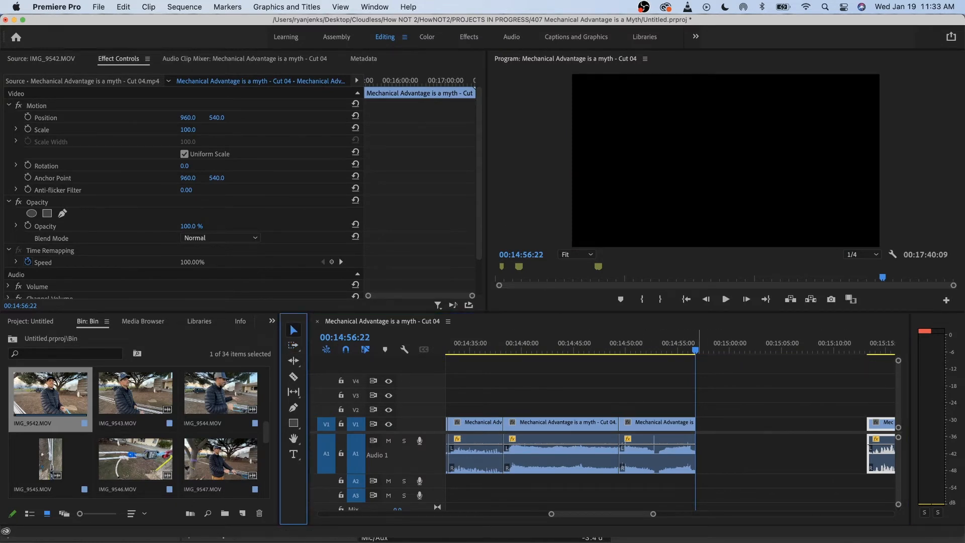
# - Paste a copy of the rope-break segment into the gap and butt it against the original at 00:14:56:22
pyautogui.click(707, 344)
pyautogui.press('super+v')
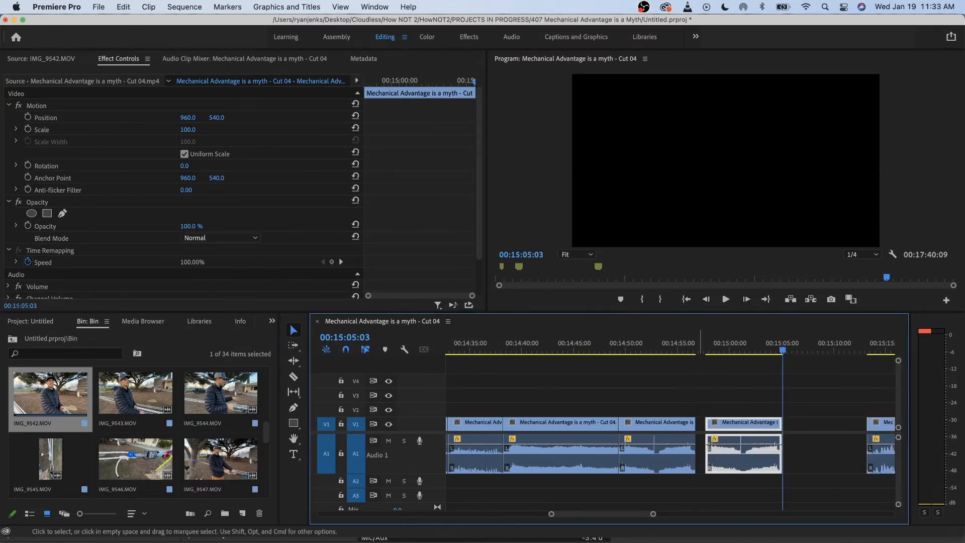
pyautogui.moveTo(737, 427); pyautogui.dragTo(726, 427)
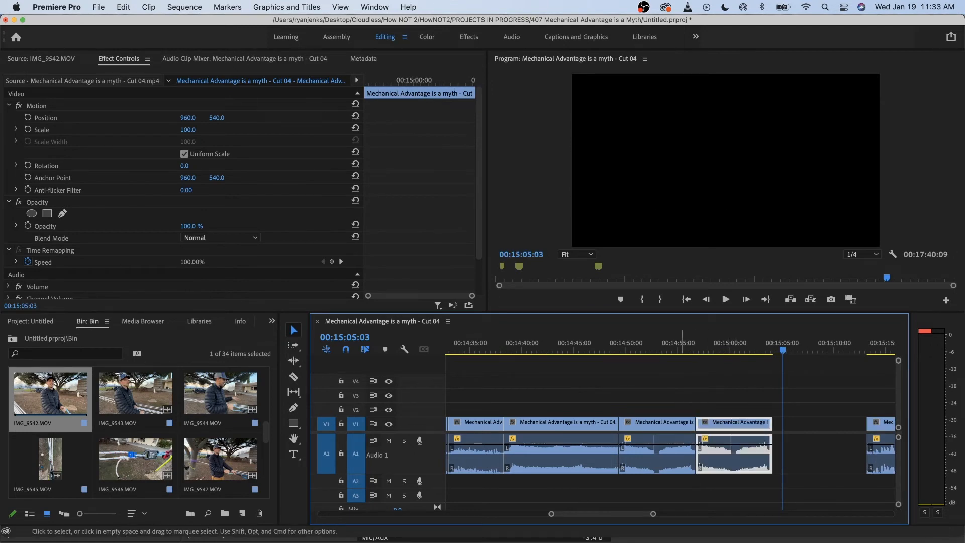
# - Replay the rope break and lower the audio levels of the winching clip, the tripod segment and its copy
pyautogui.click(674, 343)
pyautogui.press('space')
pyautogui.moveTo(684, 344); pyautogui.dragTo(601, 343)
pyautogui.press('space')
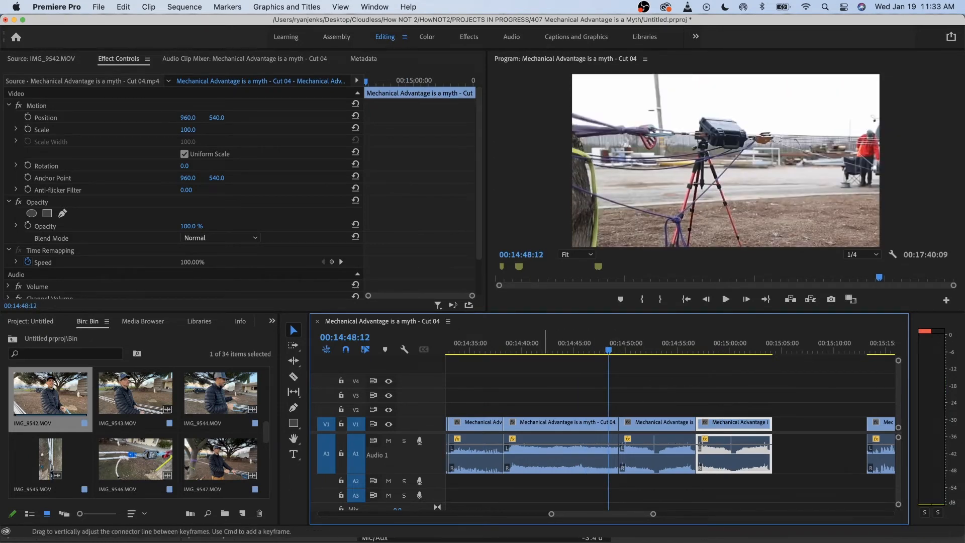
pyautogui.moveTo(544, 444); pyautogui.dragTo(543, 465)
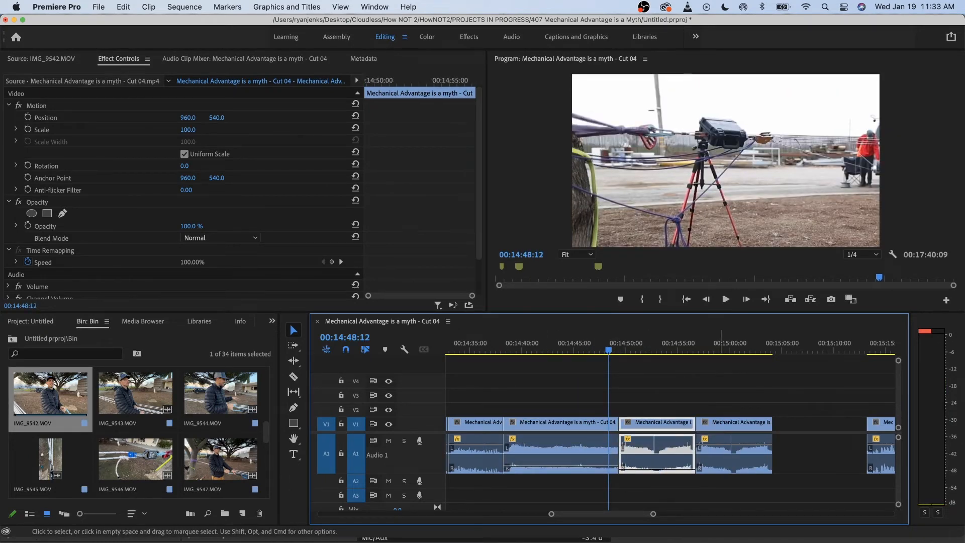
pyautogui.moveTo(728, 444); pyautogui.dragTo(728, 470)
# - Play across the join between the two rope-break segments and delete the duplicate after 00:14:56:22
pyautogui.moveTo(584, 343); pyautogui.dragTo(629, 344)
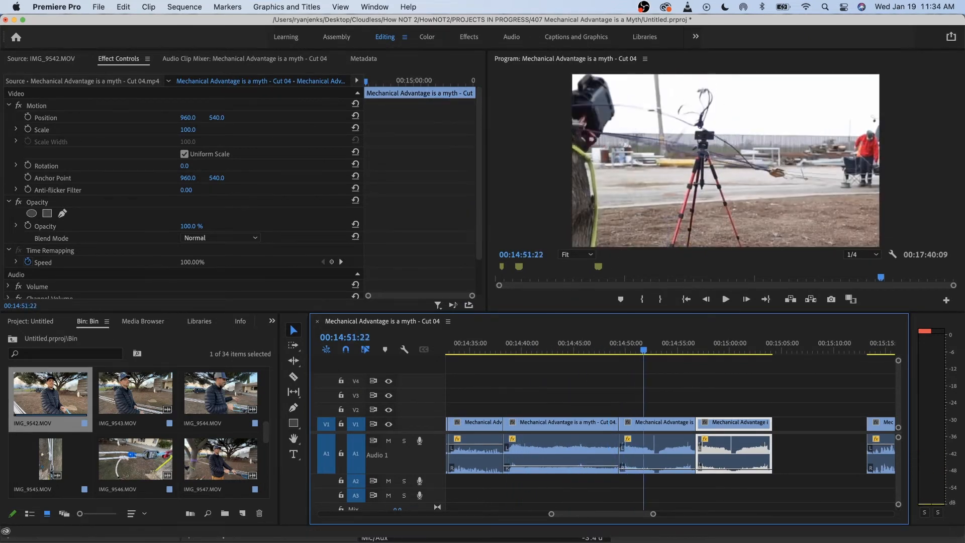
pyautogui.moveTo(671, 344); pyautogui.dragTo(656, 343)
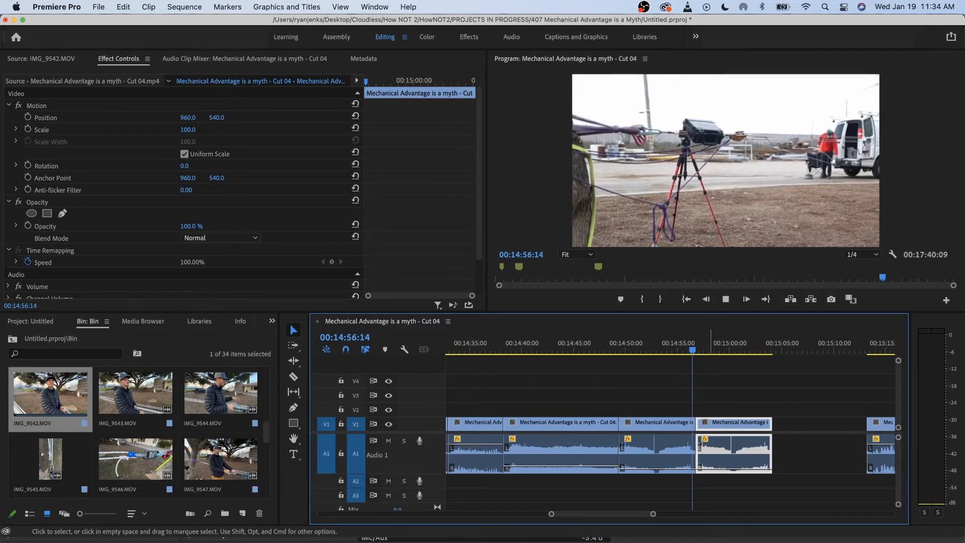
pyautogui.press('space')
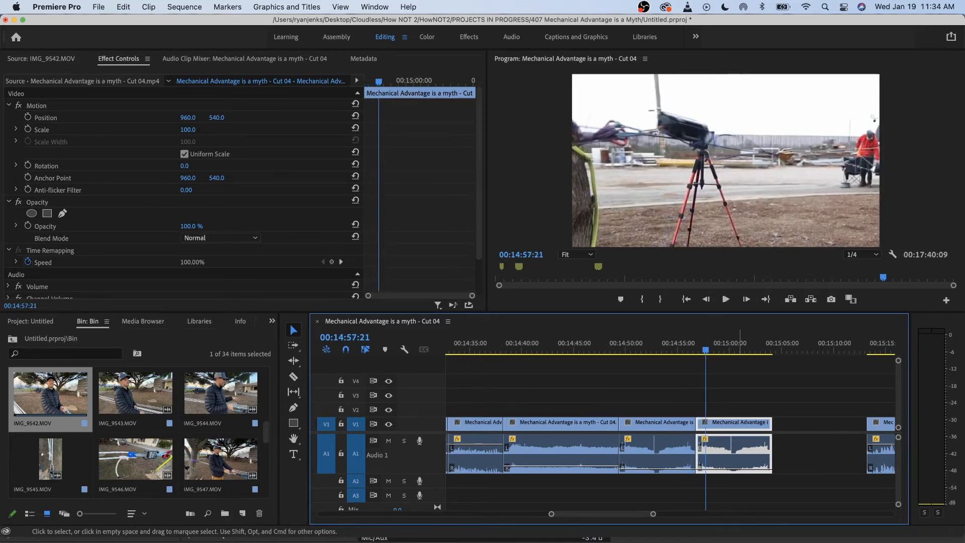
pyautogui.press('Delete')
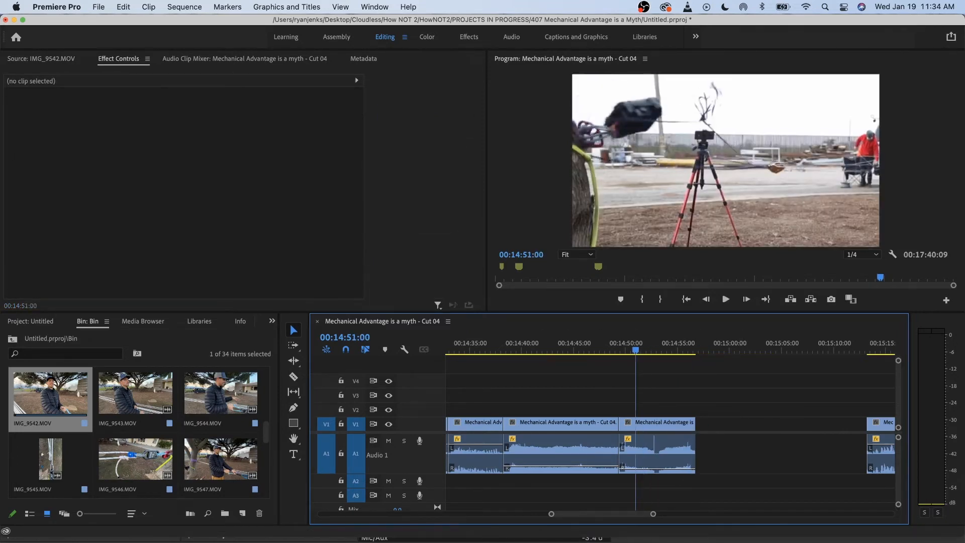
# - Shuttle back and forth through the rope break around 00:14:53 to examine the change between the two camera framings
pyautogui.press('space')
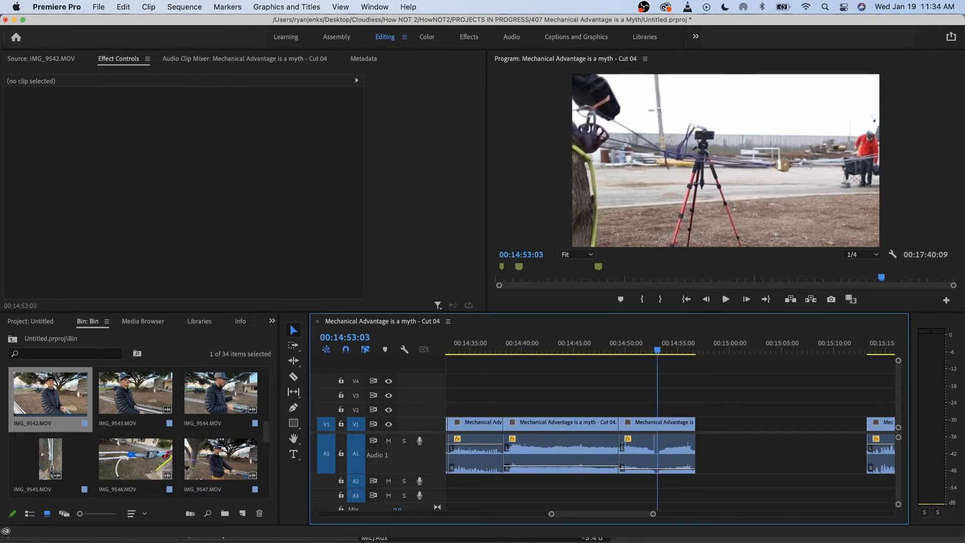
pyautogui.press('j')
pyautogui.press('l')
pyautogui.press('j')
pyautogui.press('l')
pyautogui.press('j')
pyautogui.press('k')
pyautogui.press('l')
pyautogui.press('j')
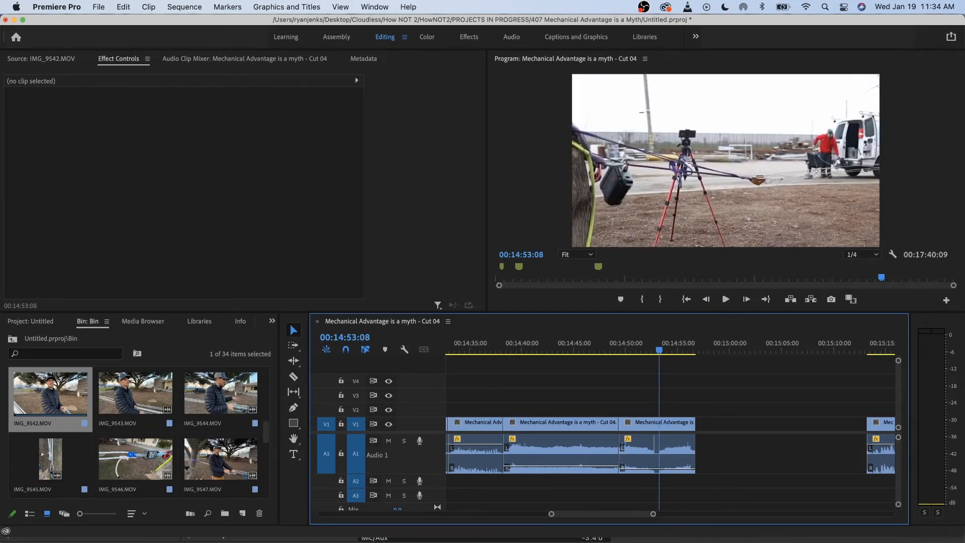
# - Open "There is one shot in here of slow mo breaking.mp4" as source and mark the tripod shot from 00;03;58;10 to 00;04;26;19
pyautogui.scroll(8, 136, 402)
pyautogui.doubleClick(50, 393)
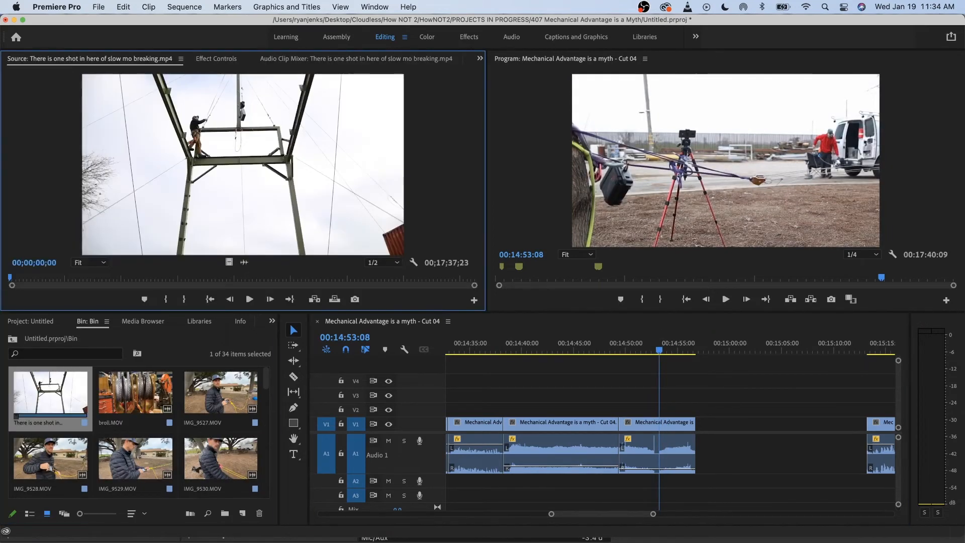
pyautogui.moveTo(170, 278); pyautogui.dragTo(113, 278)
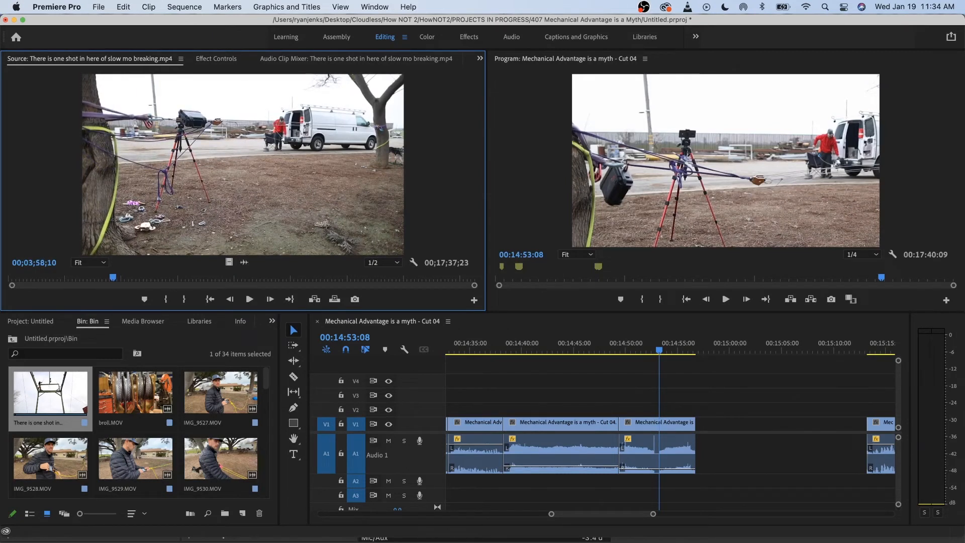
pyautogui.press('i')
pyautogui.press('space')
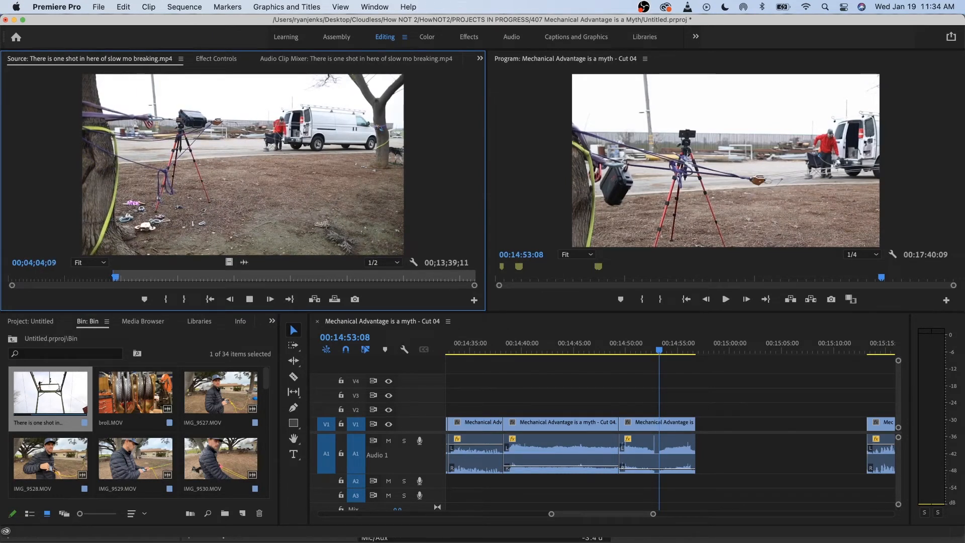
pyautogui.press('space')
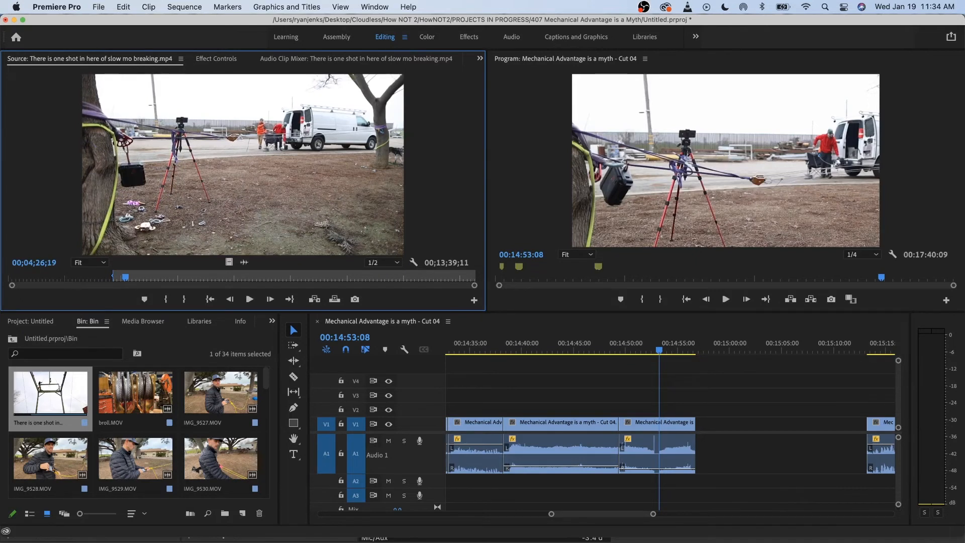
pyautogui.press('o')
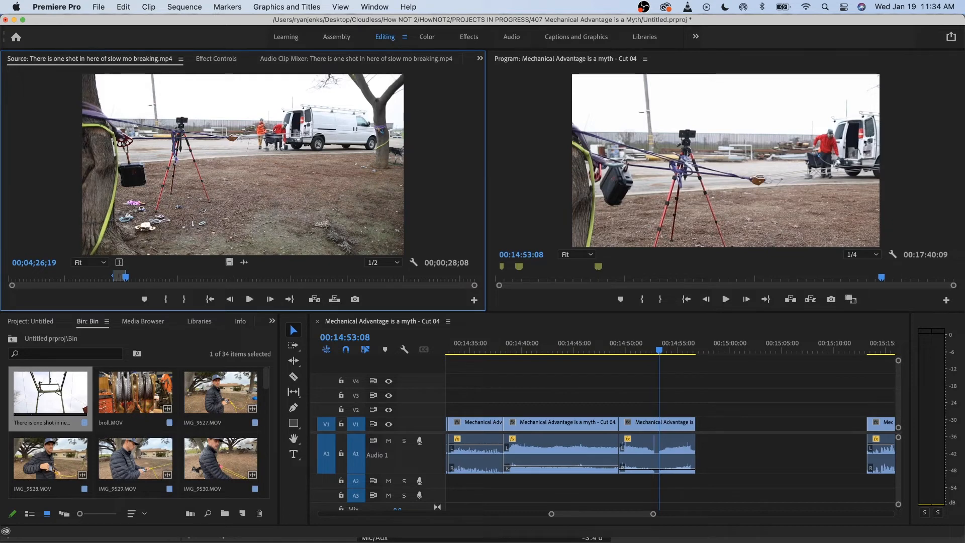
# - Split the winching clip at 00:14:45:12 and ripple-delete its remainder up to the tripod segment
pyautogui.moveTo(650, 343); pyautogui.dragTo(630, 344)
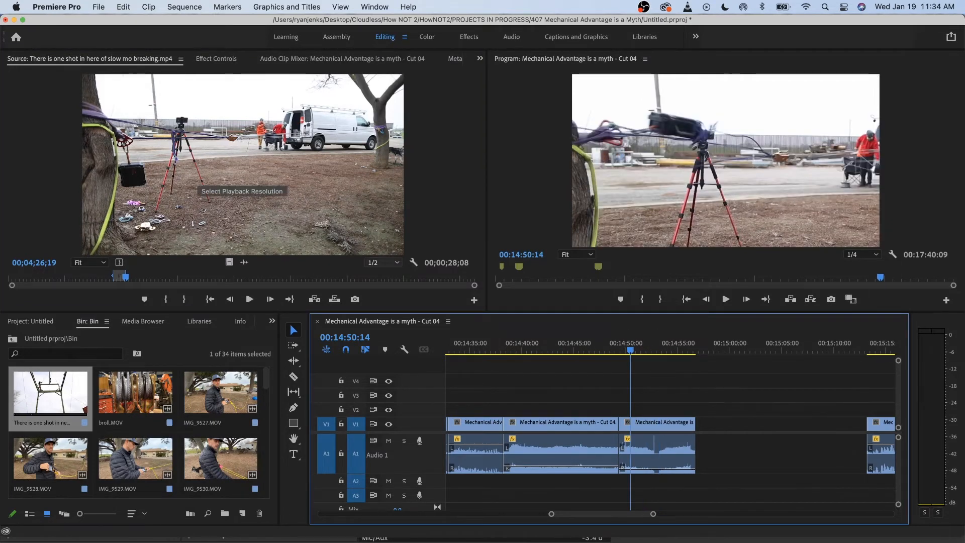
pyautogui.moveTo(627, 343); pyautogui.dragTo(543, 343)
pyautogui.scroll(2, 546, 402)
pyautogui.scroll(-1, 545, 402)
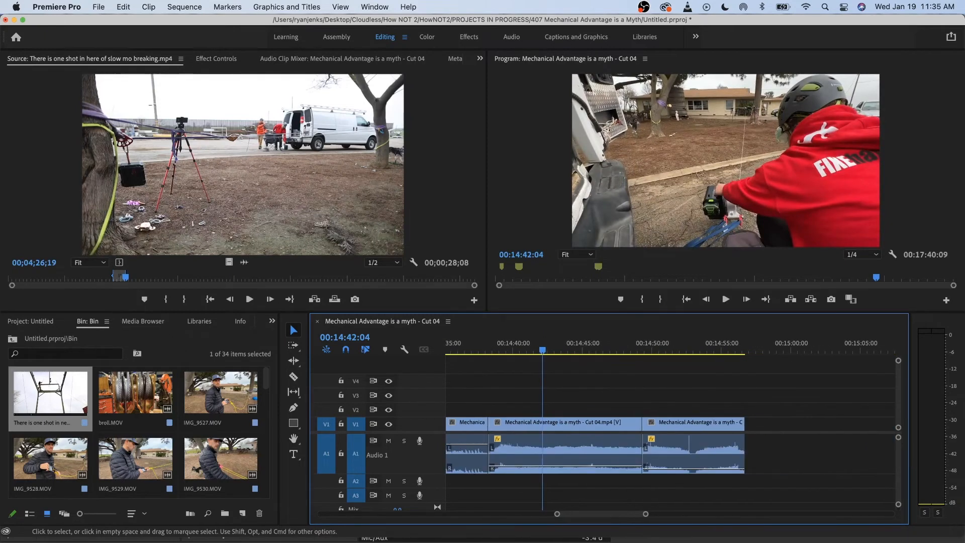
pyautogui.hscroll(-1, 553, 402)
pyautogui.press('space')
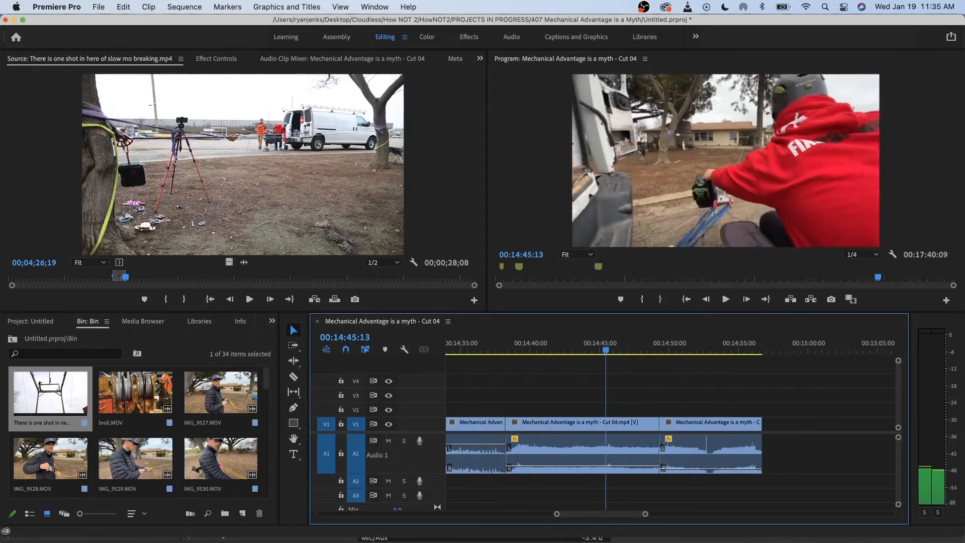
pyautogui.press('space')
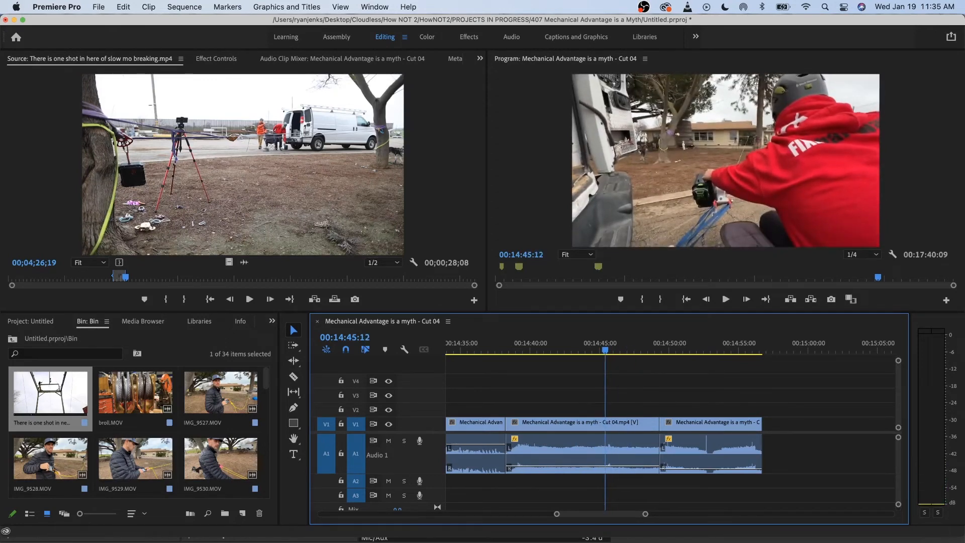
pyautogui.click(629, 434)
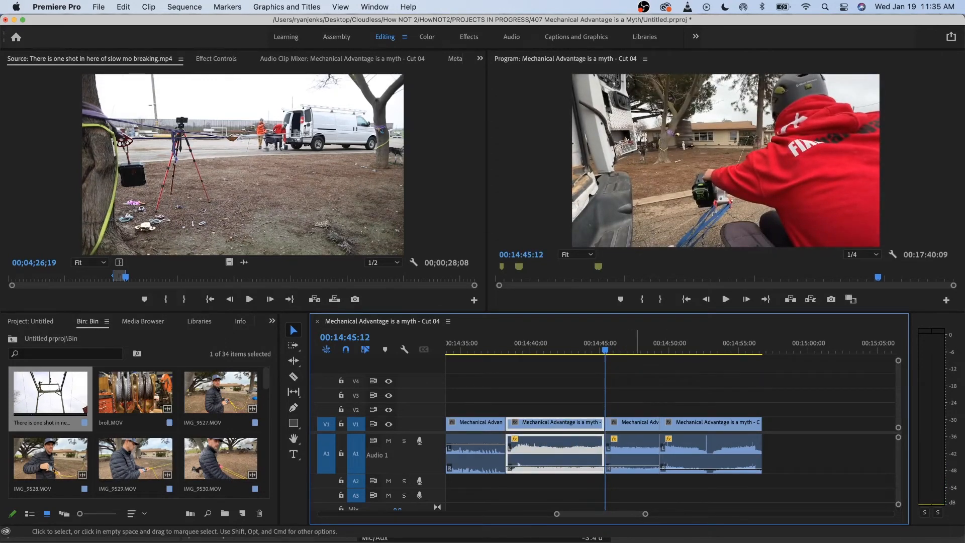
pyautogui.press('w')
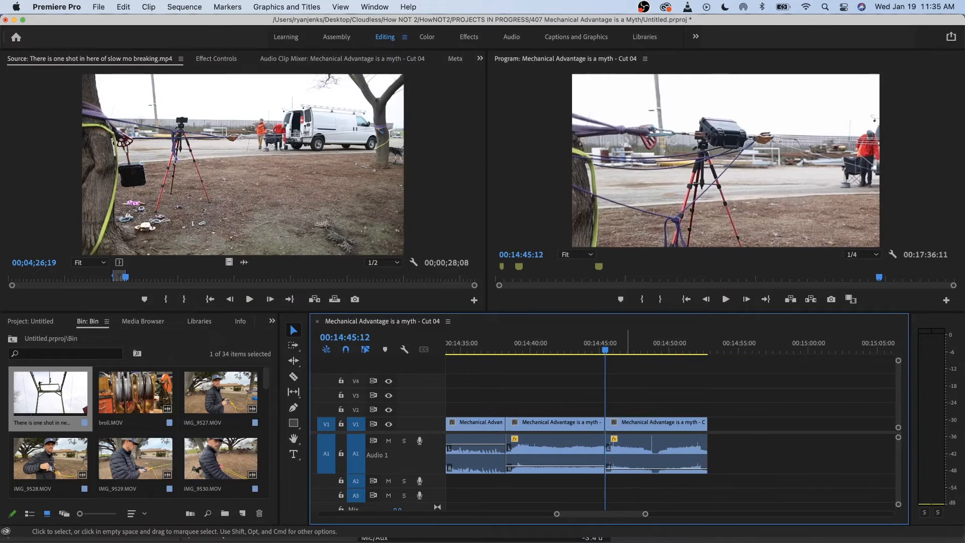
# - Play into the tripod segment after the 00:14:45:12 cut and delete it, leaving its gap open
pyautogui.press('space')
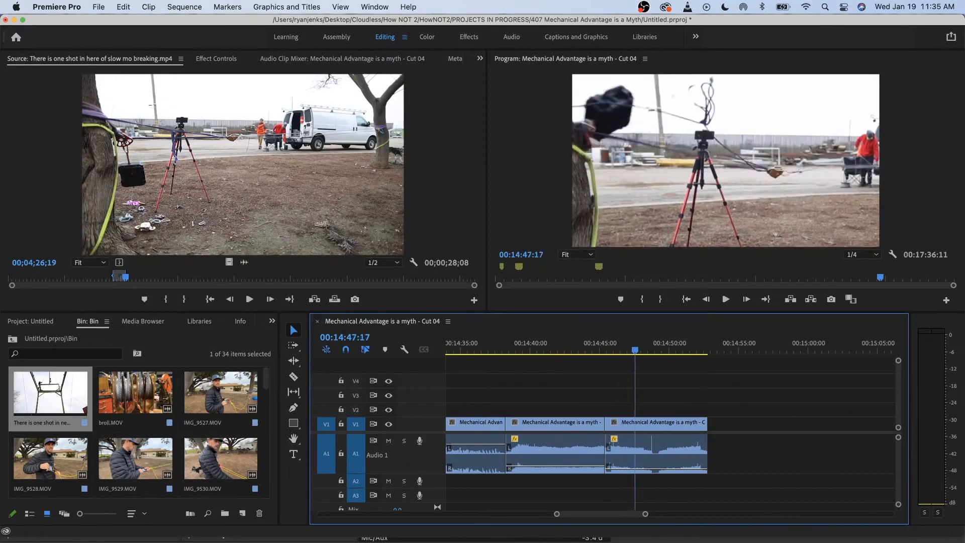
pyautogui.press('d')
pyautogui.press('Delete')
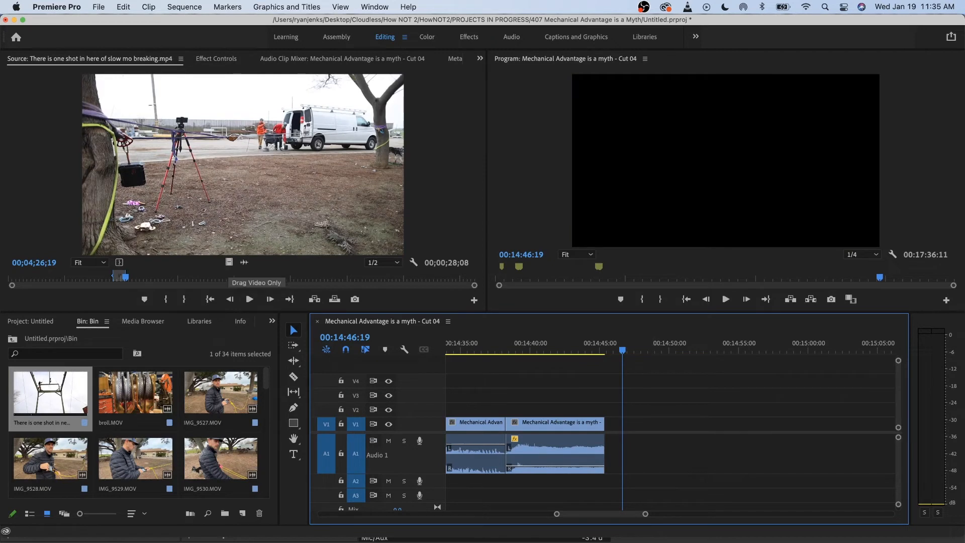
# - Check the break near 00;04;11;13 in the source and insert the marked range, video only, on V1 after the winching clip
pyautogui.moveTo(125, 276); pyautogui.dragTo(119, 276)
pyautogui.moveTo(243, 164); pyautogui.dragTo(549, 423)
pyautogui.scroll(-3, 501, 381)
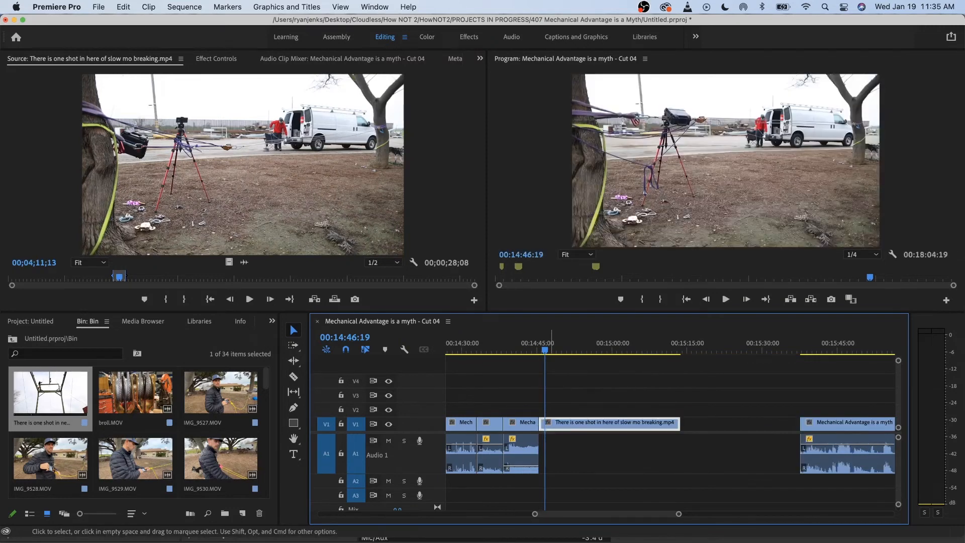
# - Trim the slow-motion clip's lead-in before the break, set it against the winching clip's end, and replay from the winching shot
pyautogui.scroll(-3, 550, 426)
pyautogui.scroll(3, 549, 426)
pyautogui.scroll(-2, 540, 427)
pyautogui.moveTo(543, 350); pyautogui.dragTo(590, 349)
pyautogui.moveTo(532, 424); pyautogui.dragTo(618, 424)
pyautogui.press('-')
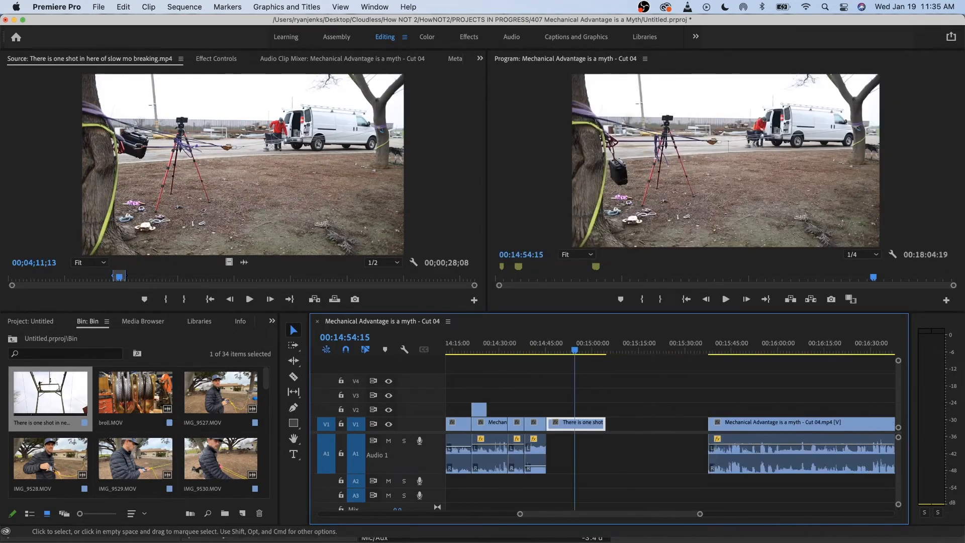
pyautogui.press('space')
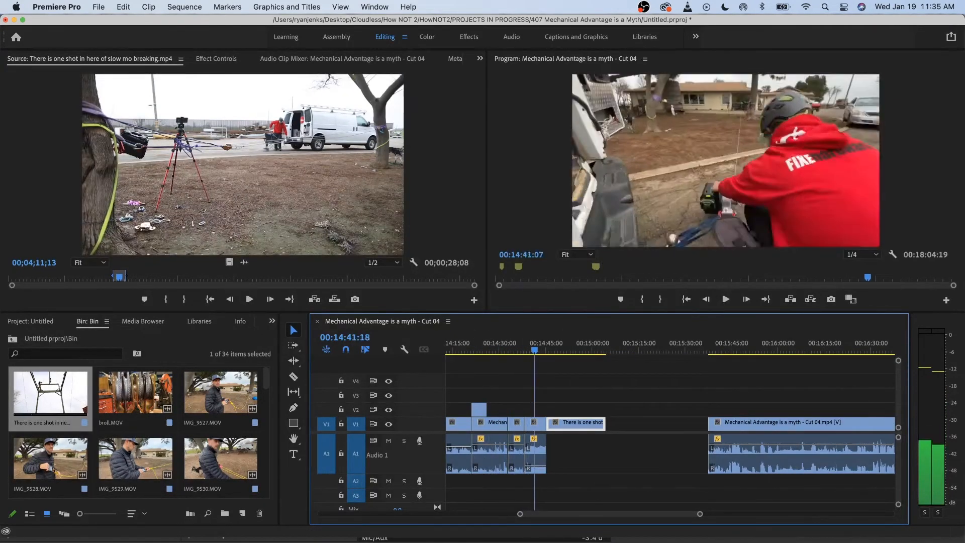
# - Open IMG_9590.MOV from the bin in the source and check its footage around 00;02;38;00
pyautogui.press('j')
pyautogui.press('k')
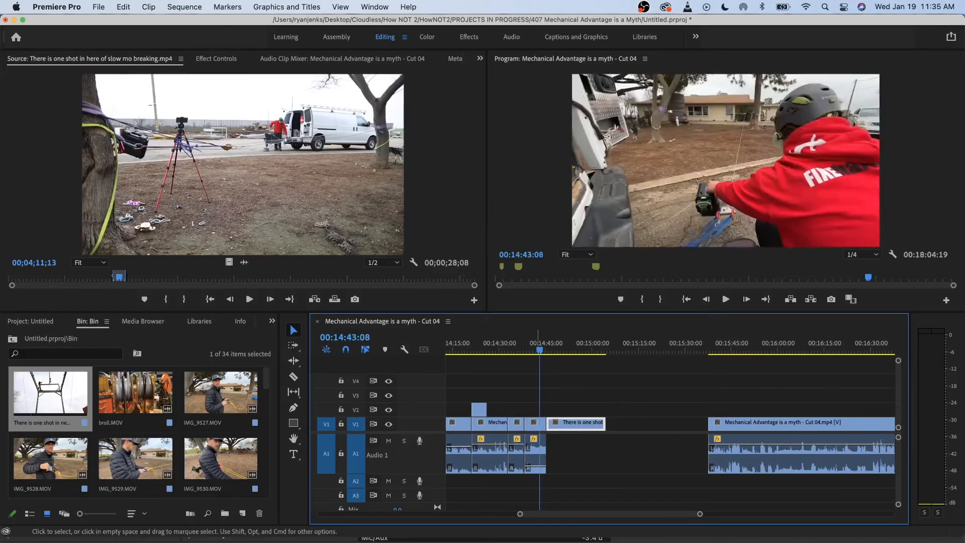
pyautogui.scroll(2, 670, 427)
pyautogui.scroll(-10, 135, 427)
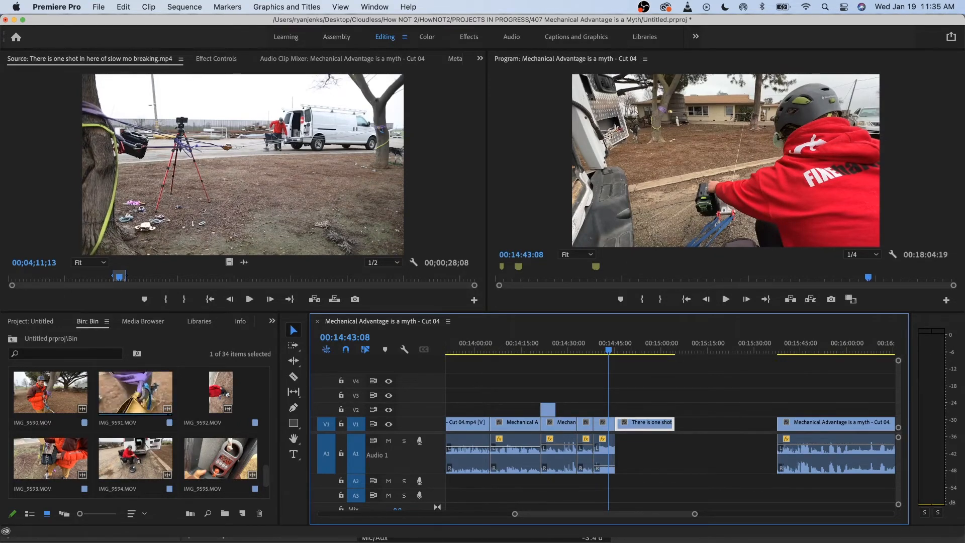
pyautogui.doubleClick(41, 392)
pyautogui.moveTo(183, 276); pyautogui.dragTo(373, 277)
pyautogui.press('space')
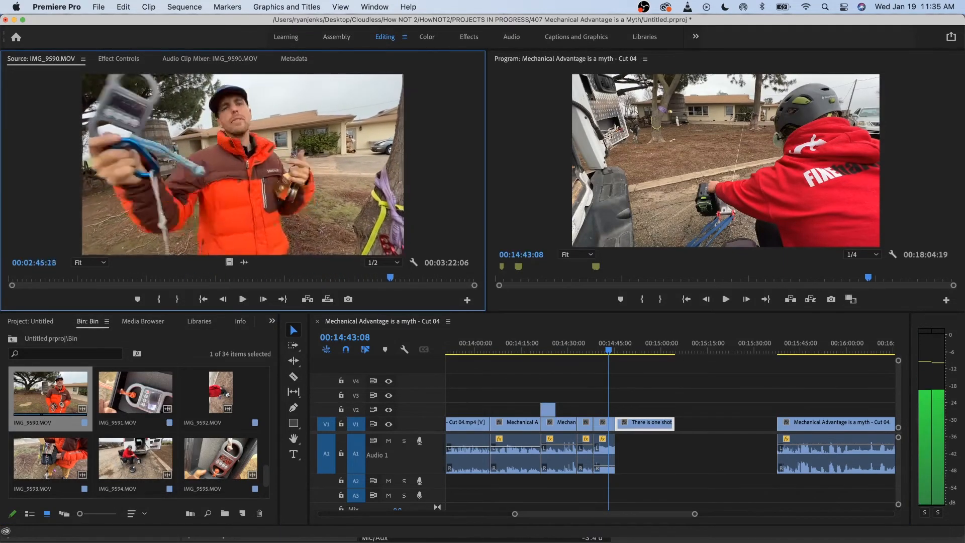
pyautogui.press('space')
# - Review the earlier part of the sequence, playing from 00:13:02:08 and again from about 00:12:49:12
pyautogui.moveTo(523, 342); pyautogui.dragTo(594, 342)
pyautogui.press('-')
pyautogui.hscroll(-3, 670, 422)
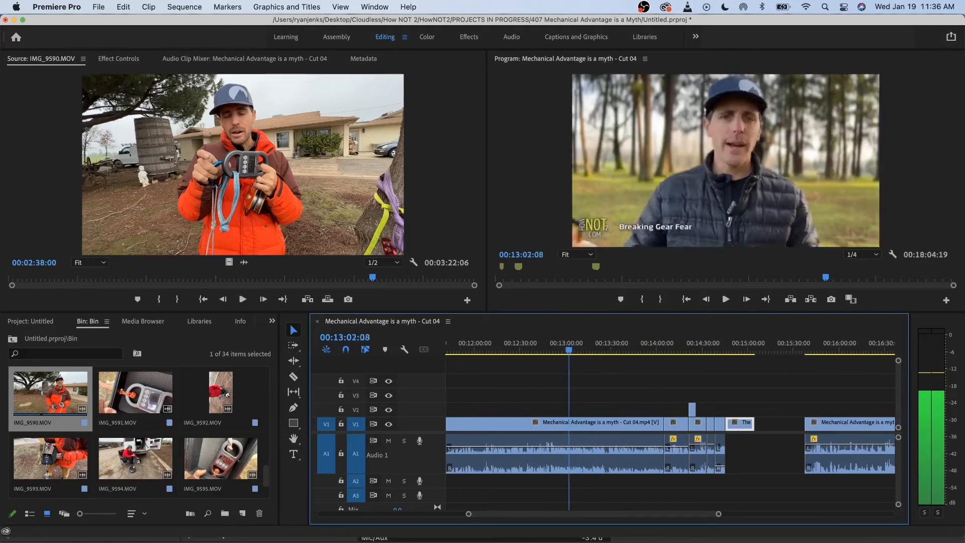
pyautogui.press('space')
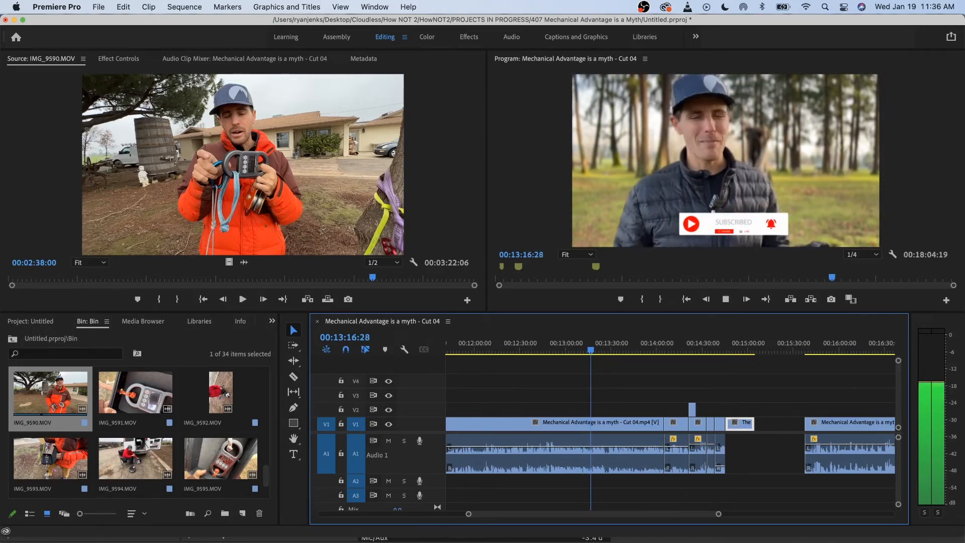
pyautogui.click(550, 341)
pyautogui.press('space')
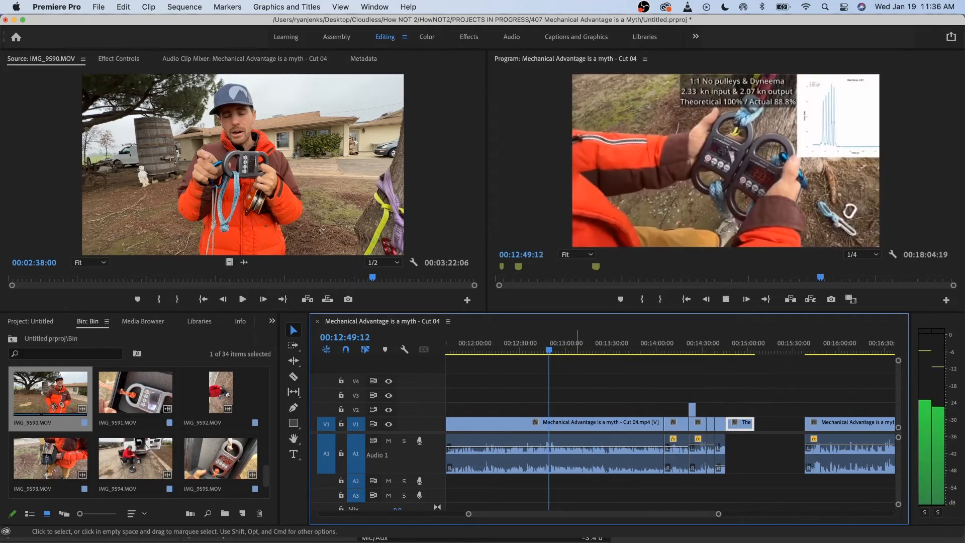
pyautogui.press('space')
# - Split the slow-motion breaking clip at 00:14:50:10 and delete the part after the cut
pyautogui.hscroll(5, 669, 427)
pyautogui.click(561, 343)
pyautogui.scroll(5, 568, 422)
pyautogui.hscroll(-2, 567, 422)
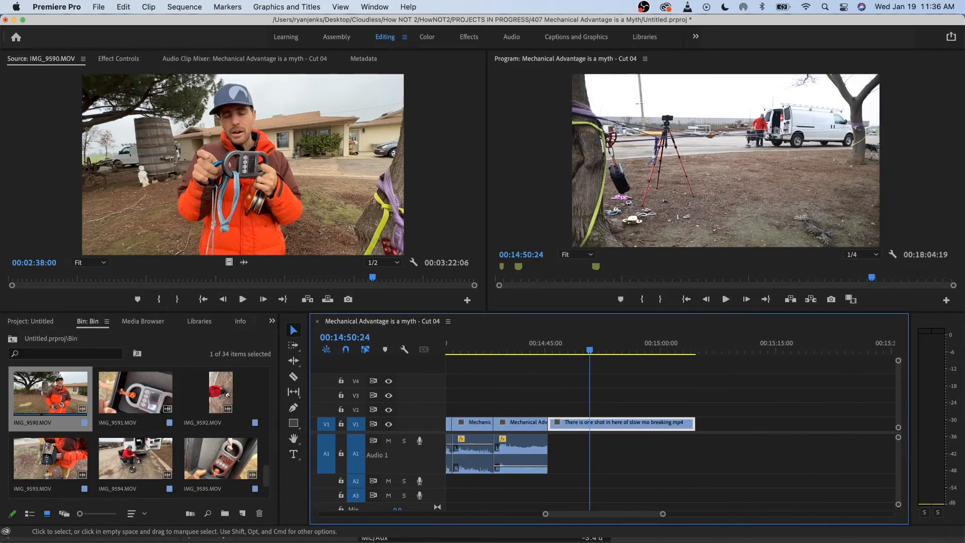
pyautogui.moveTo(586, 343); pyautogui.dragTo(535, 343)
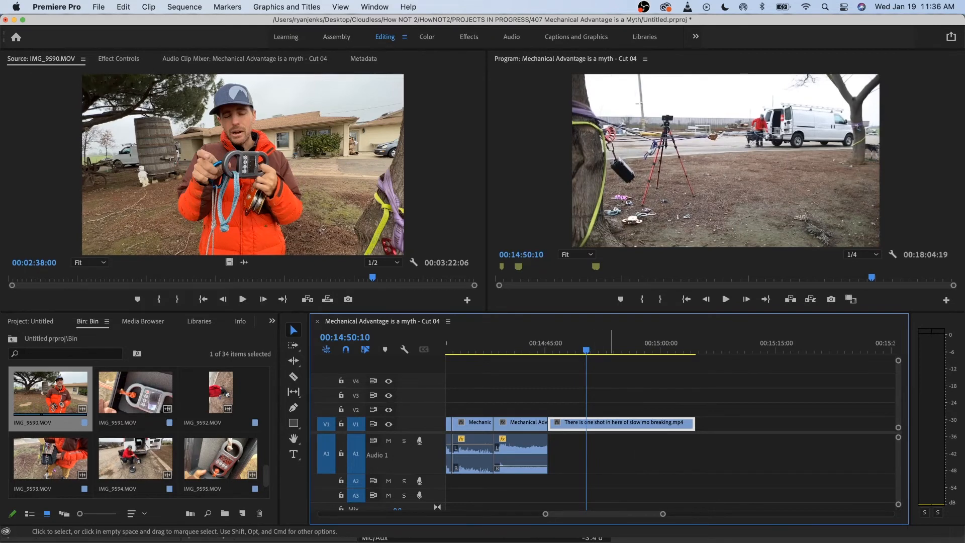
pyautogui.press('super+k')
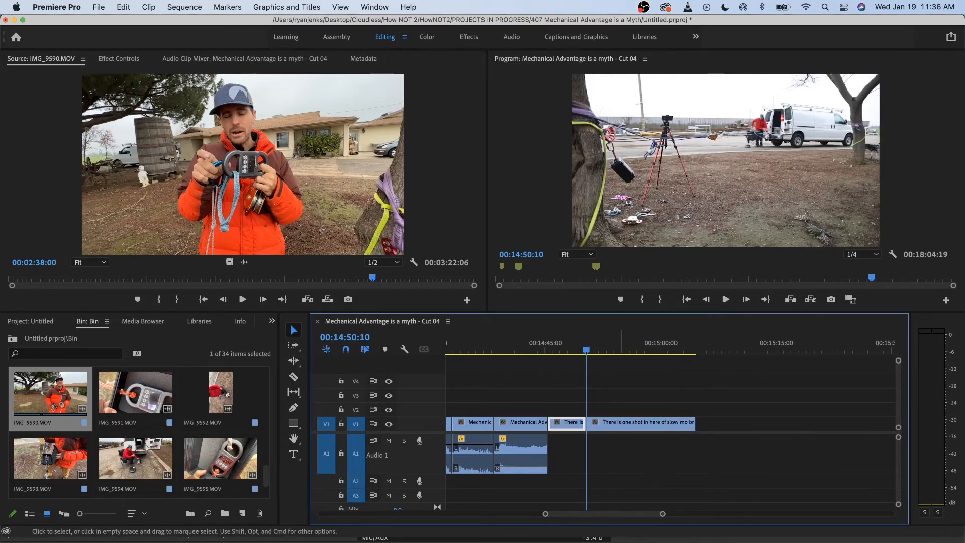
pyautogui.click(632, 424)
pyautogui.press('Delete')
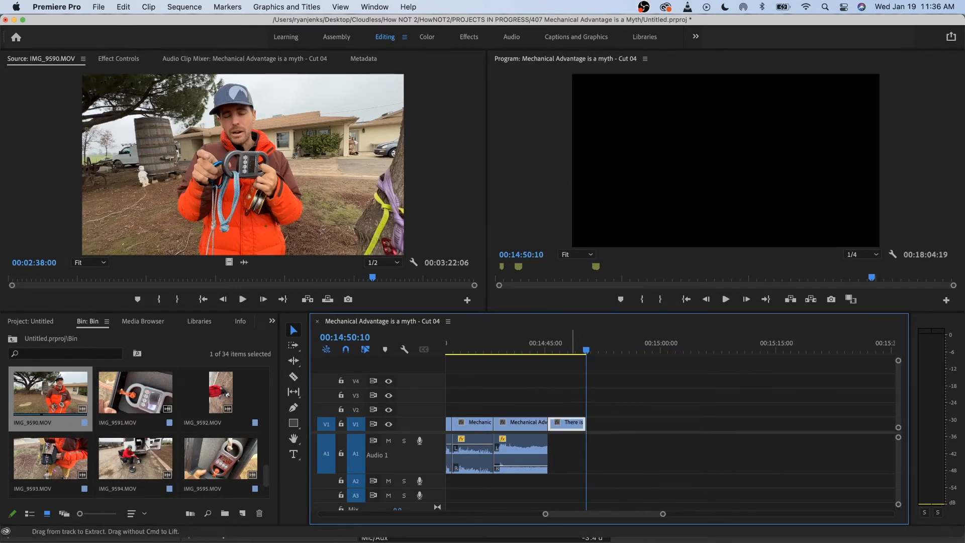
# - Add two copies of the shortened slow-motion clip directly after it and reverse the middle copy's playback at 100% speed
pyautogui.press('super+v')
pyautogui.rightClick(609, 424)
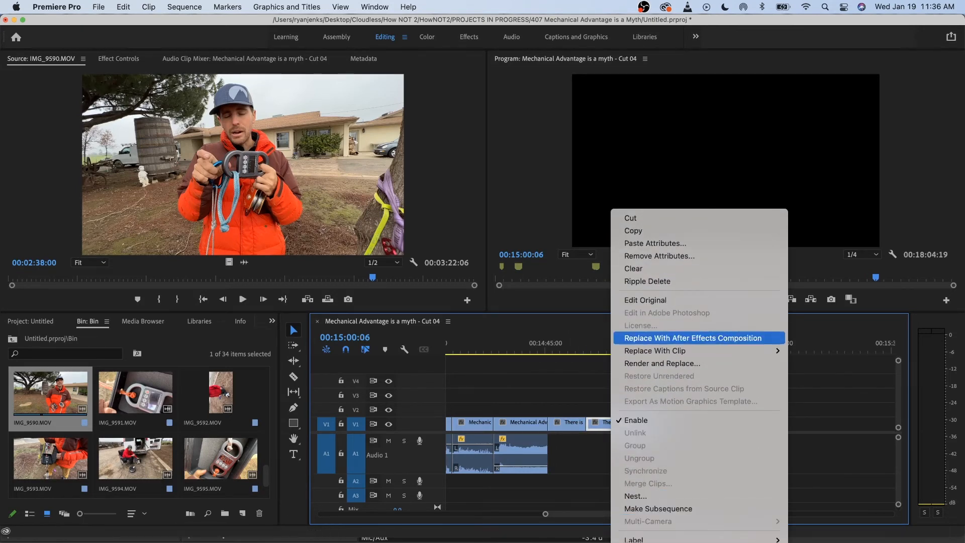
pyautogui.scroll(-5, 654, 445)
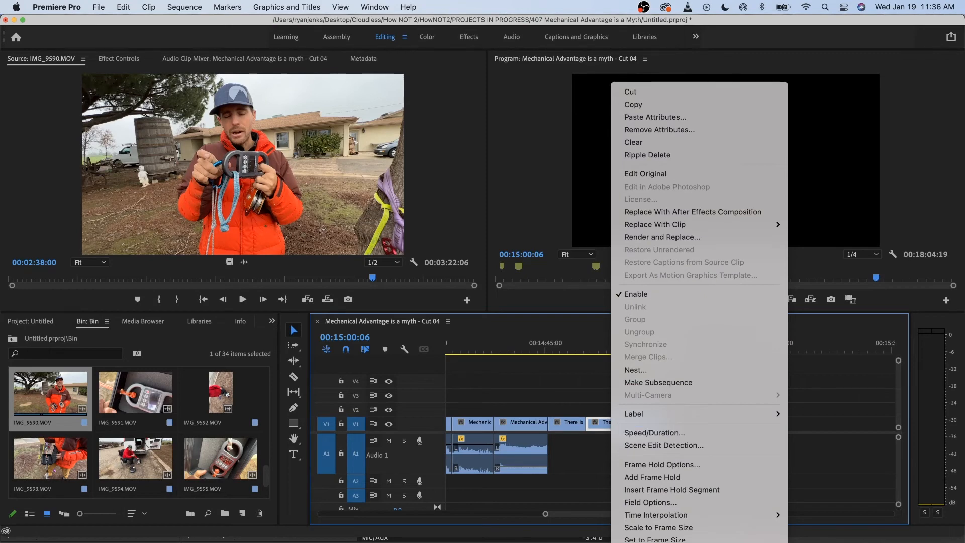
pyautogui.click(653, 432)
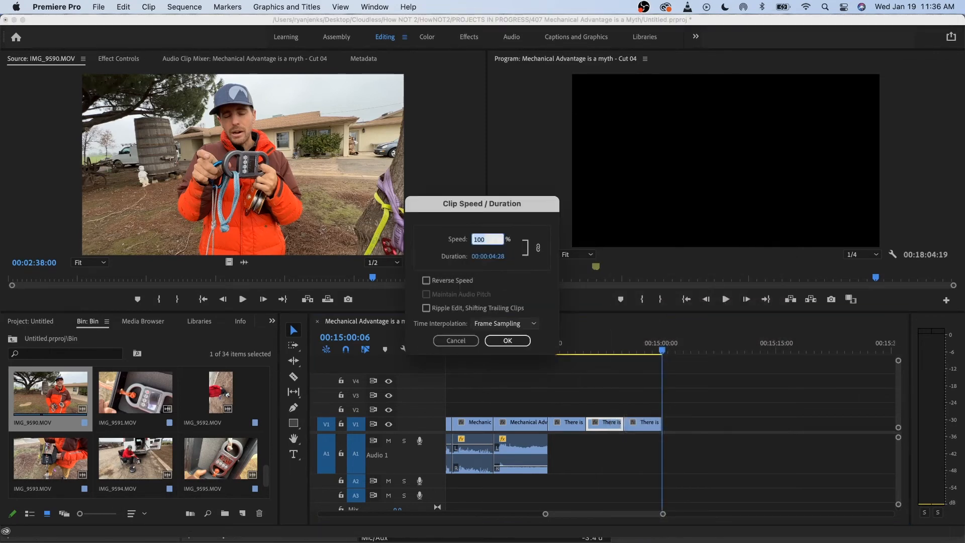
pyautogui.press('Return')
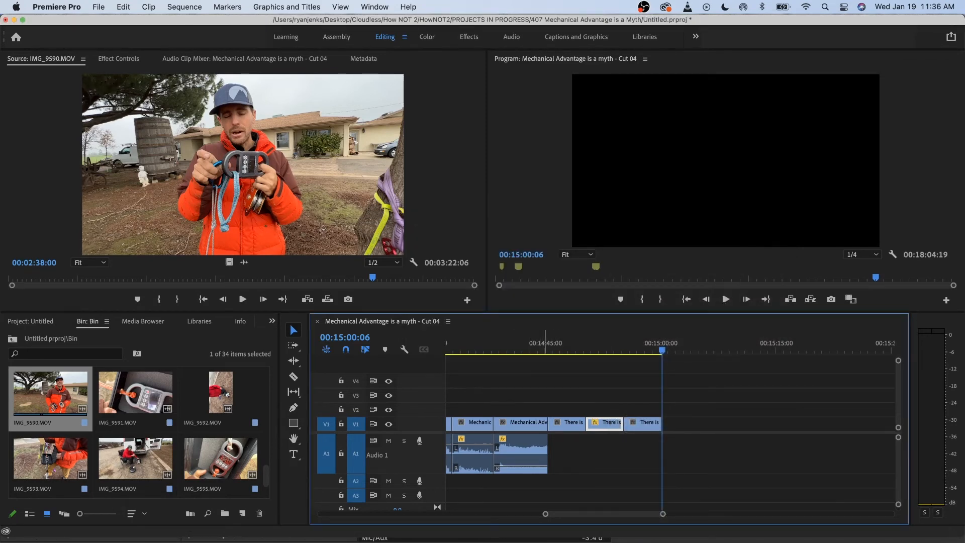
# - Cut off the reversed clip's end at about 00:14:54:05 and join the third copy, shortened at its start, to it
pyautogui.click(543, 342)
pyautogui.press('space')
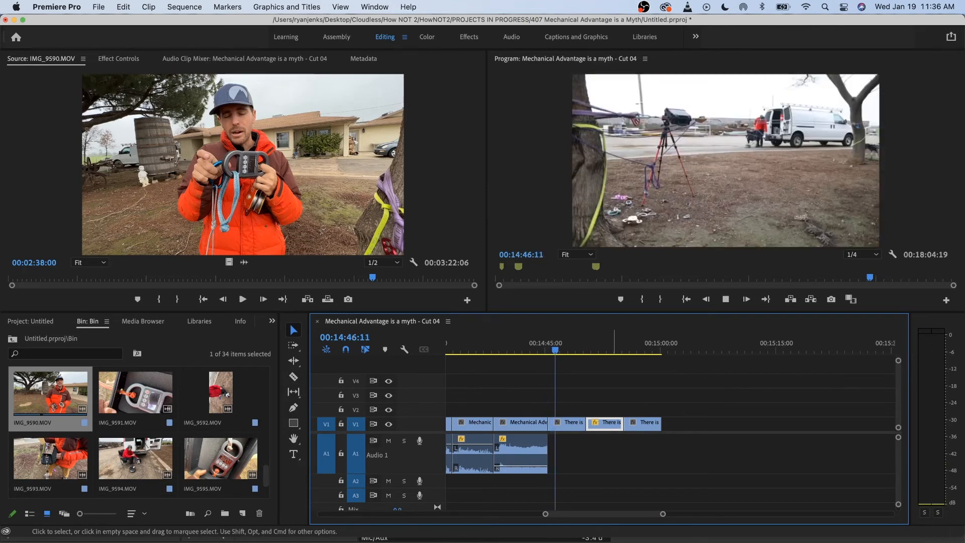
pyautogui.press('=')
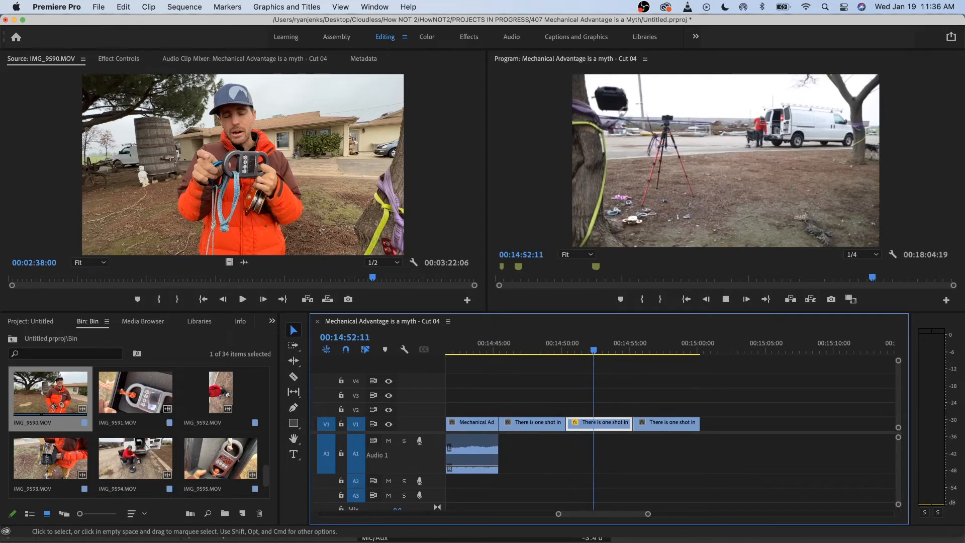
pyautogui.press('space')
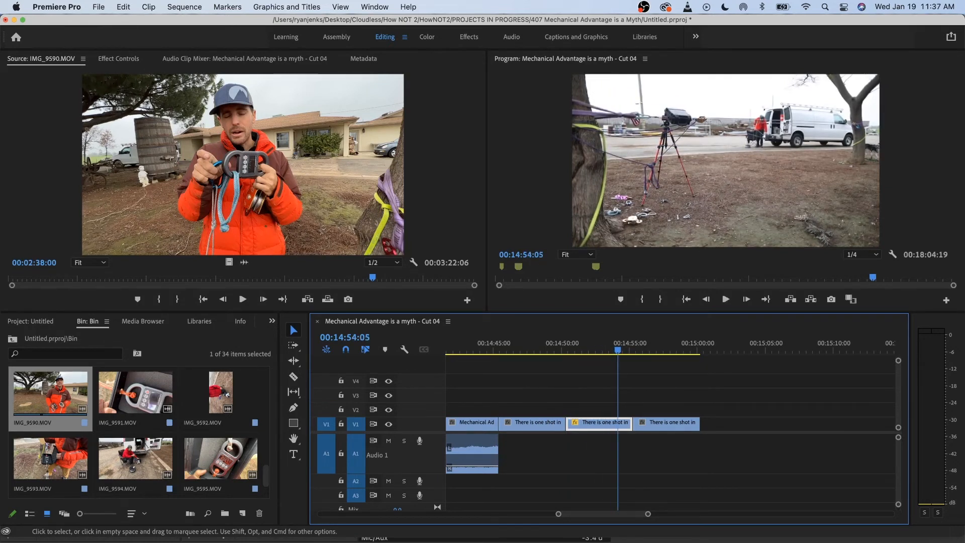
pyautogui.press('=')
pyautogui.press('=')
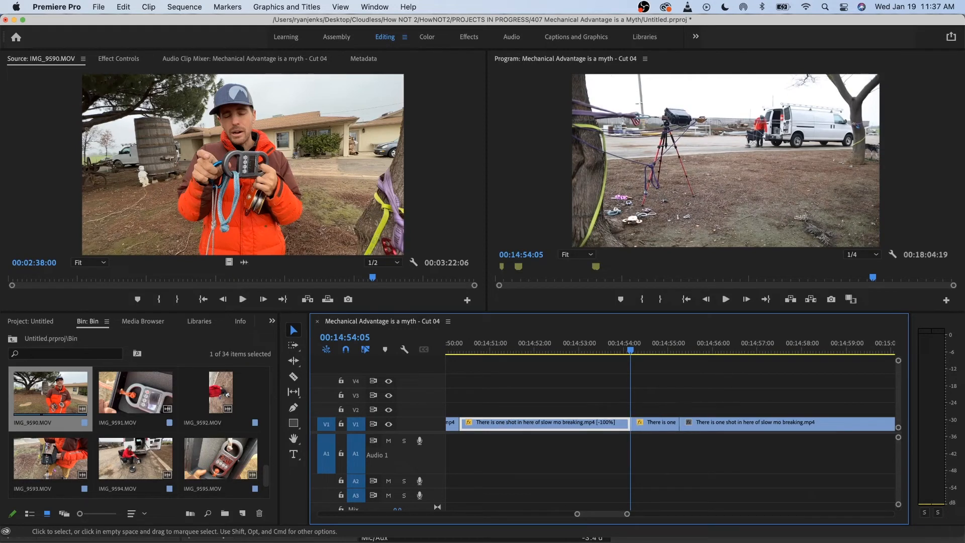
pyautogui.press('Right')
pyautogui.press('Right')
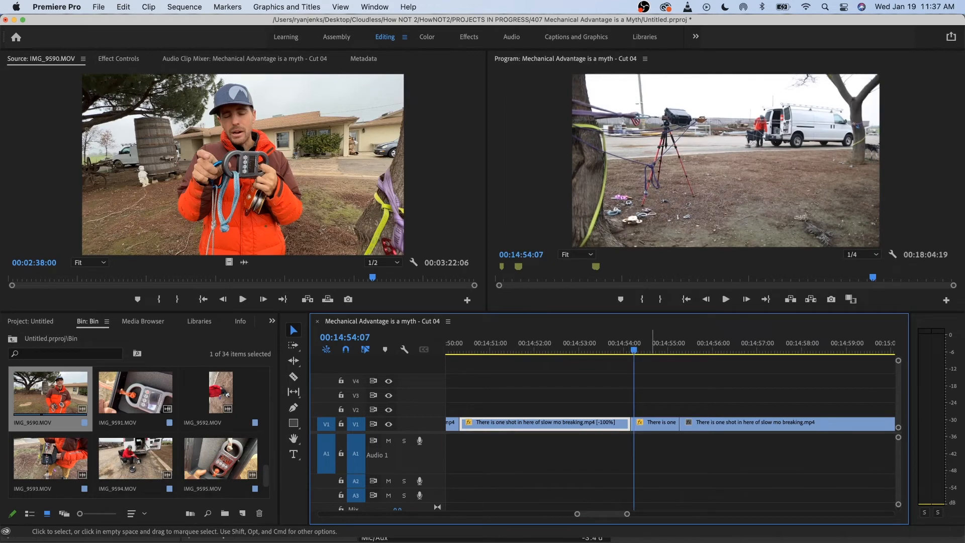
pyautogui.moveTo(656, 423); pyautogui.dragTo(703, 423)
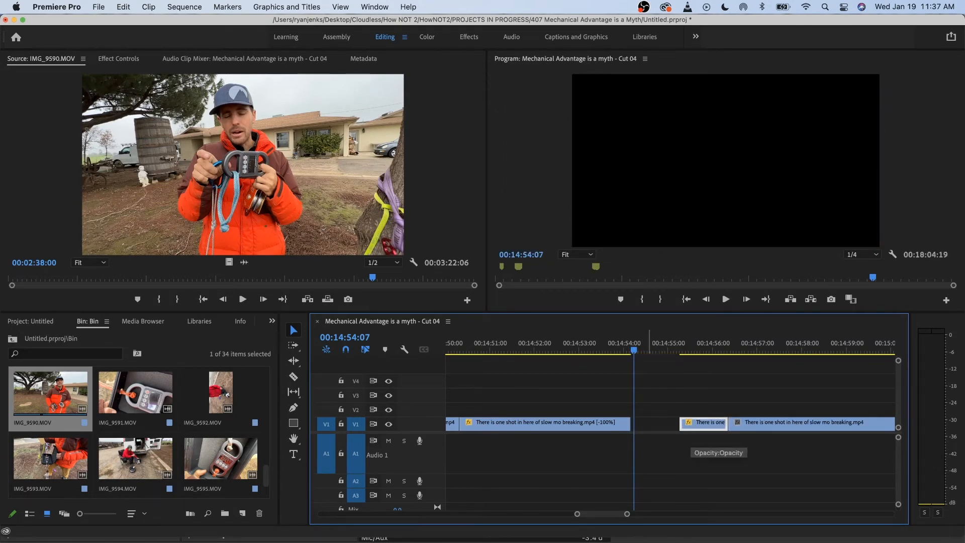
pyautogui.moveTo(767, 423); pyautogui.dragTo(666, 423)
# - Replay the transition from the reversed clip into the final forward slow-motion clip
pyautogui.press('space')
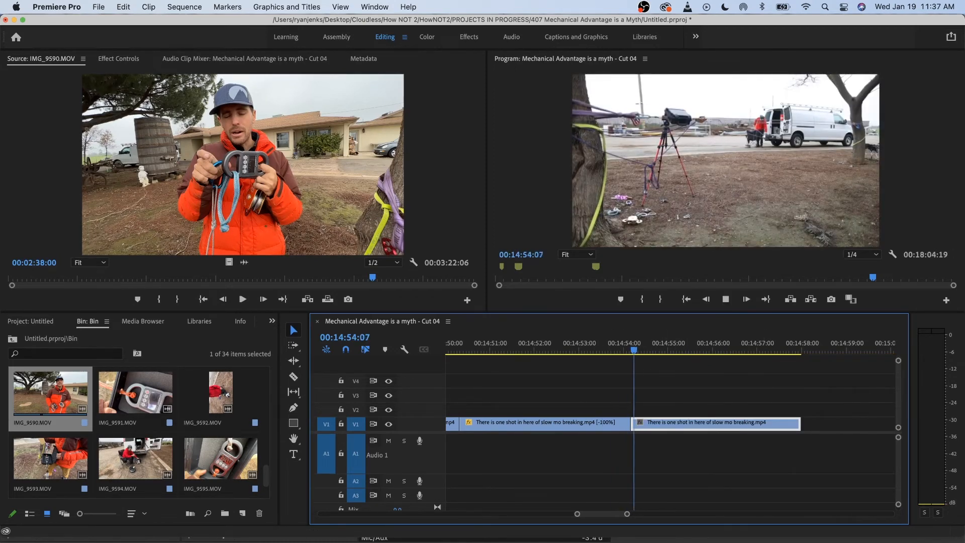
pyautogui.click(595, 348)
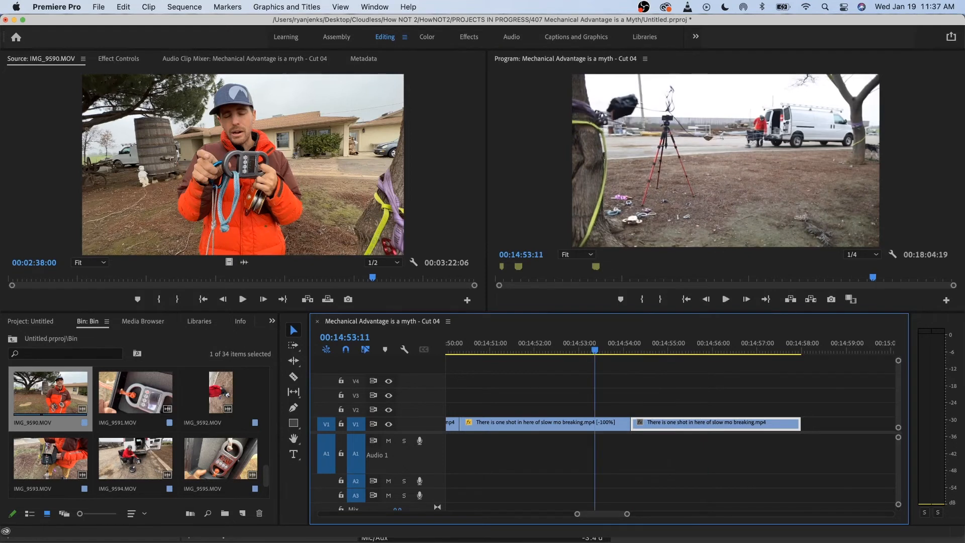
pyautogui.press('space')
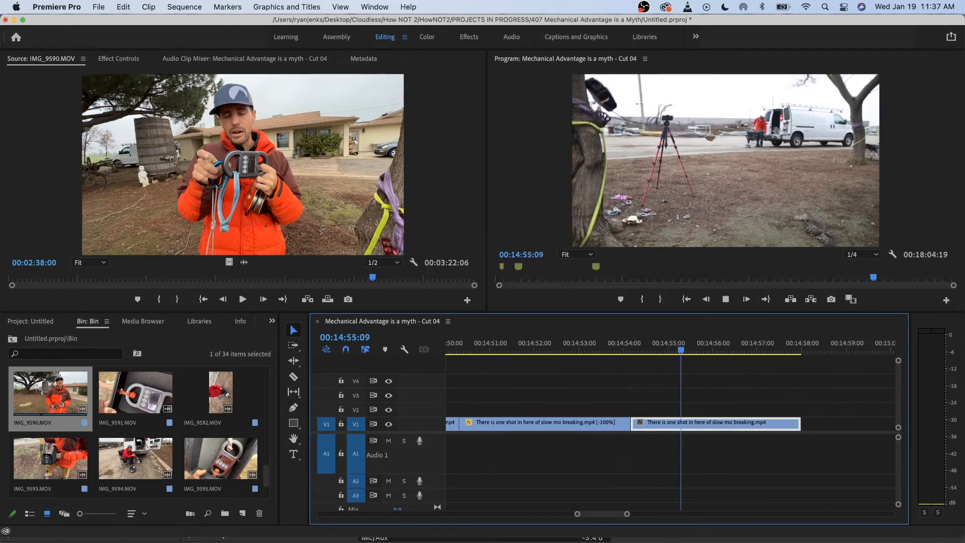
pyautogui.press('space')
pyautogui.press('space')
pyautogui.press('space')
pyautogui.moveTo(686, 344); pyautogui.dragTo(617, 344)
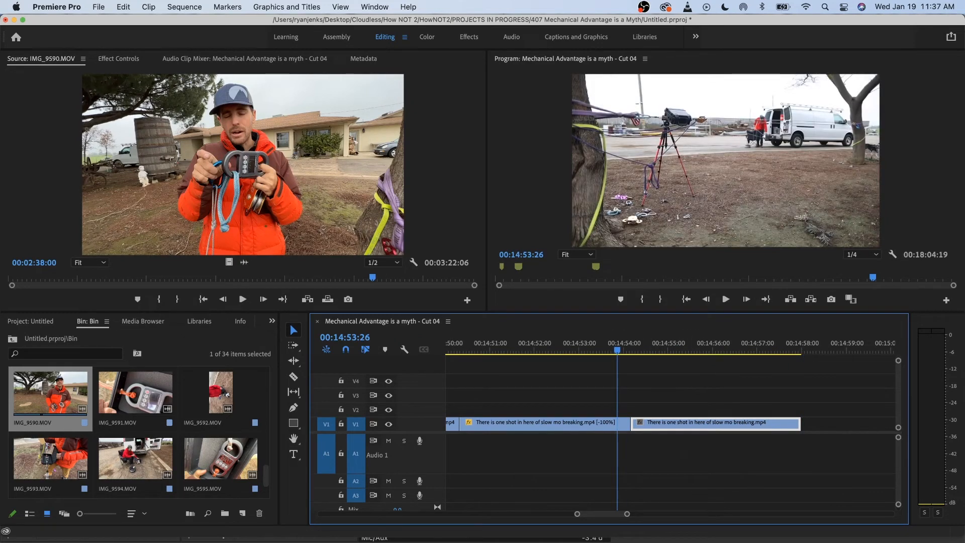
# - Import red-arrow-png-30536.png and place it on V2 above the final slow-motion clip, matching that clip's length
pyautogui.press('super+i')
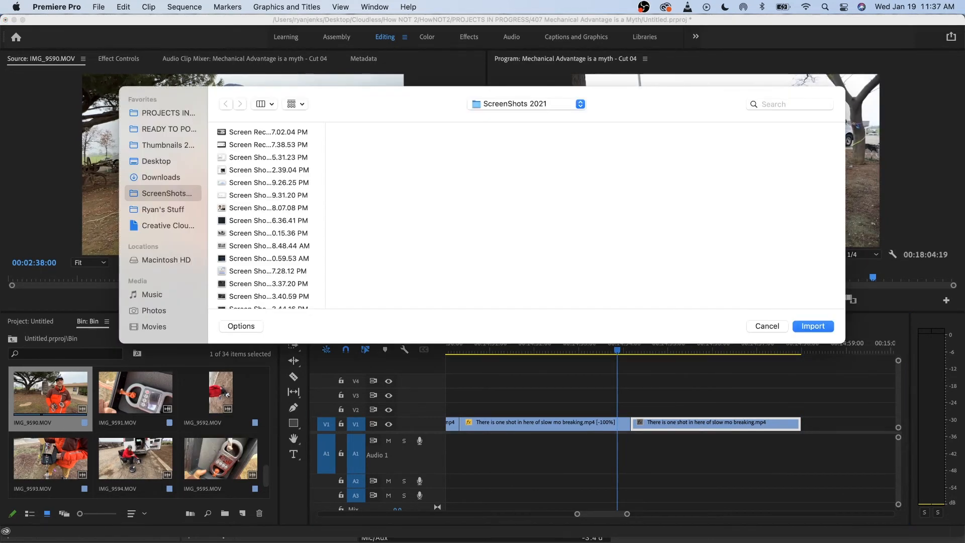
pyautogui.click(156, 161)
pyautogui.click(245, 234)
pyautogui.click(365, 132)
pyautogui.click(481, 157)
pyautogui.press('Return')
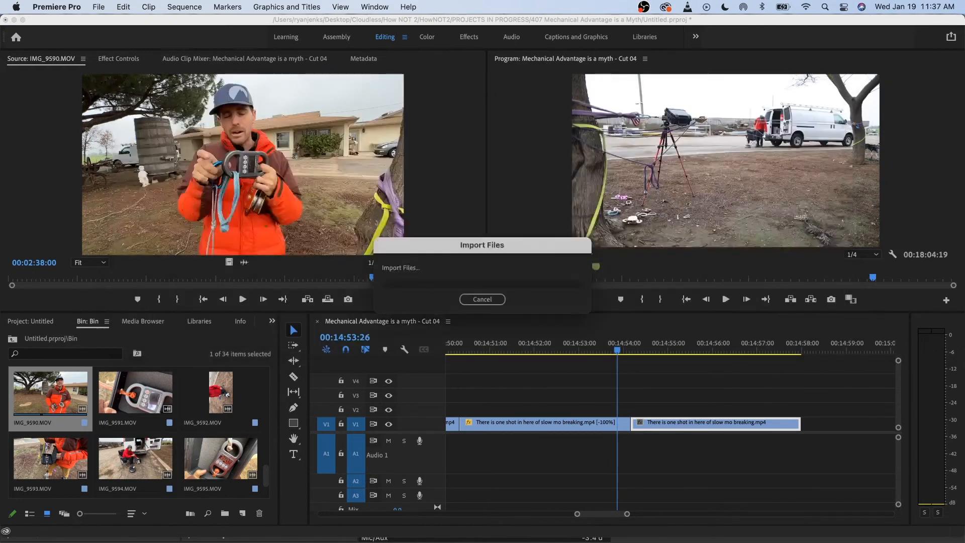
pyautogui.moveTo(135, 465); pyautogui.dragTo(631, 410)
pyautogui.moveTo(853, 408); pyautogui.dragTo(801, 408)
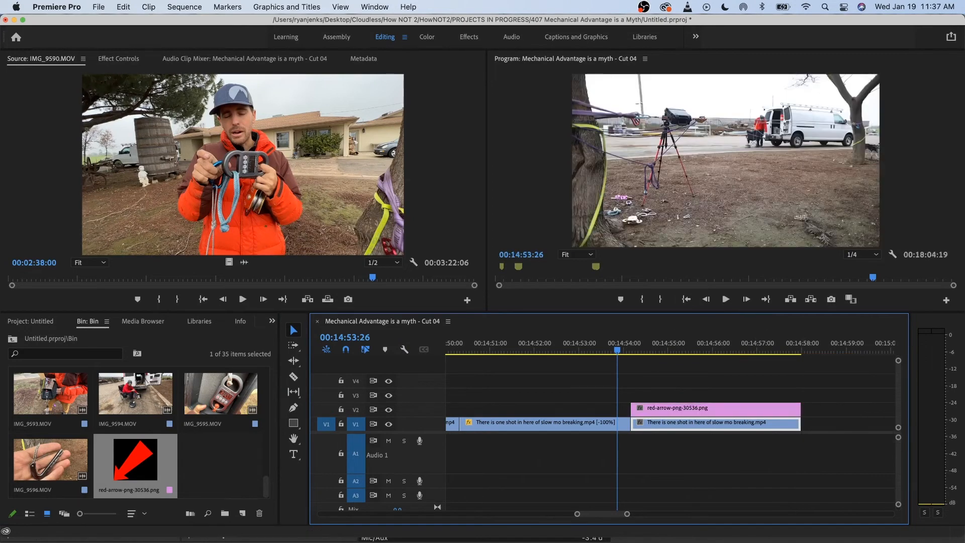
# - Rotate, shrink and position the red arrow above the scene so it points at the person behind the van
pyautogui.click(666, 344)
pyautogui.doubleClick(725, 160)
pyautogui.moveTo(805, 234); pyautogui.dragTo(750, 105)
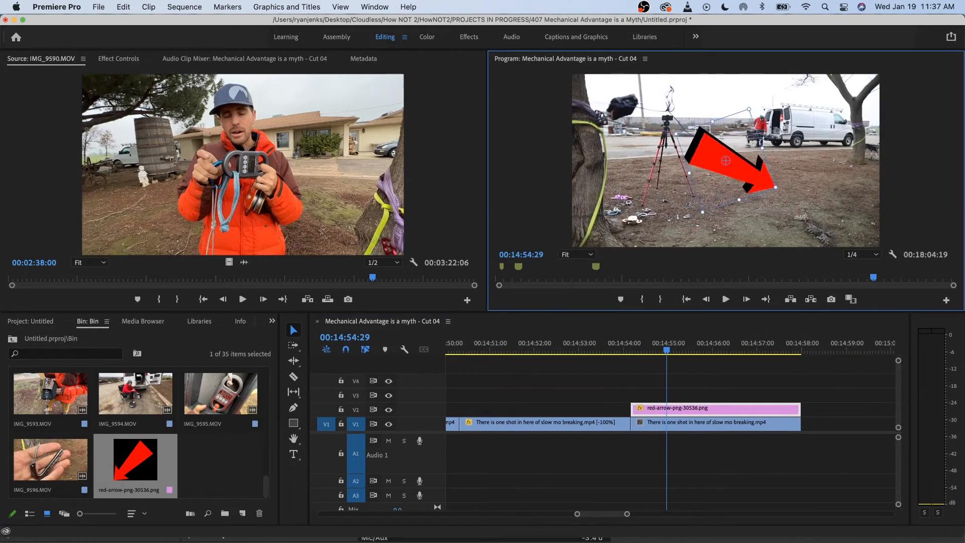
pyautogui.moveTo(729, 162); pyautogui.dragTo(732, 91)
pyautogui.moveTo(779, 116); pyautogui.dragTo(739, 96)
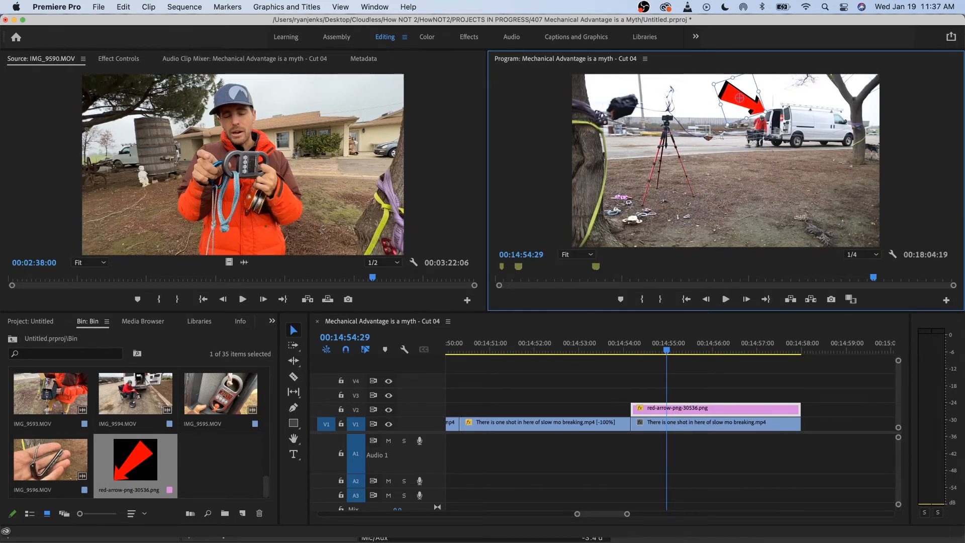
# - Replay the arrow shot and move the following Cut 04 clip back to close the gap after it
pyautogui.click(590, 346)
pyautogui.press('space')
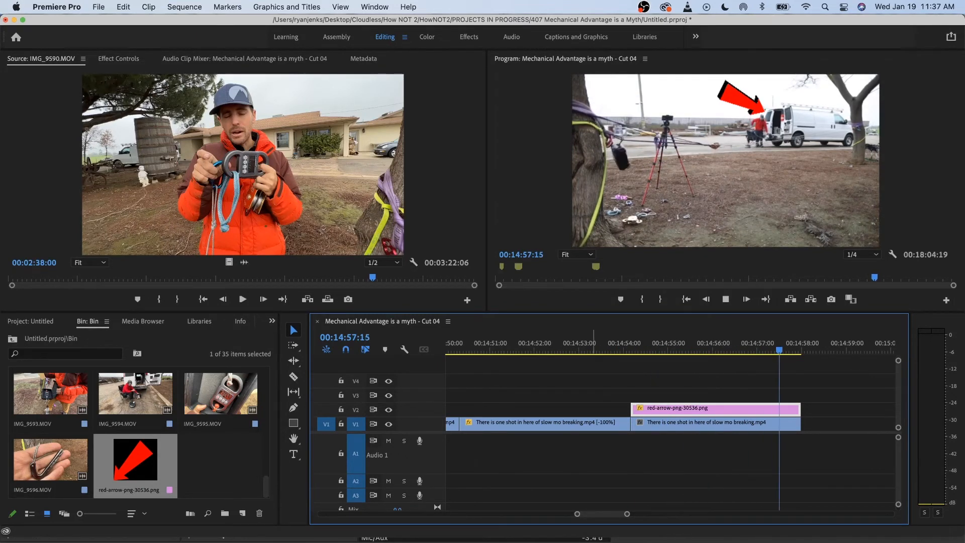
pyautogui.press('-')
pyautogui.press('space')
pyautogui.scroll(-3, 754, 417)
pyautogui.hscroll(3, 753, 417)
pyautogui.moveTo(875, 424); pyautogui.dragTo(586, 424)
pyautogui.click(567, 344)
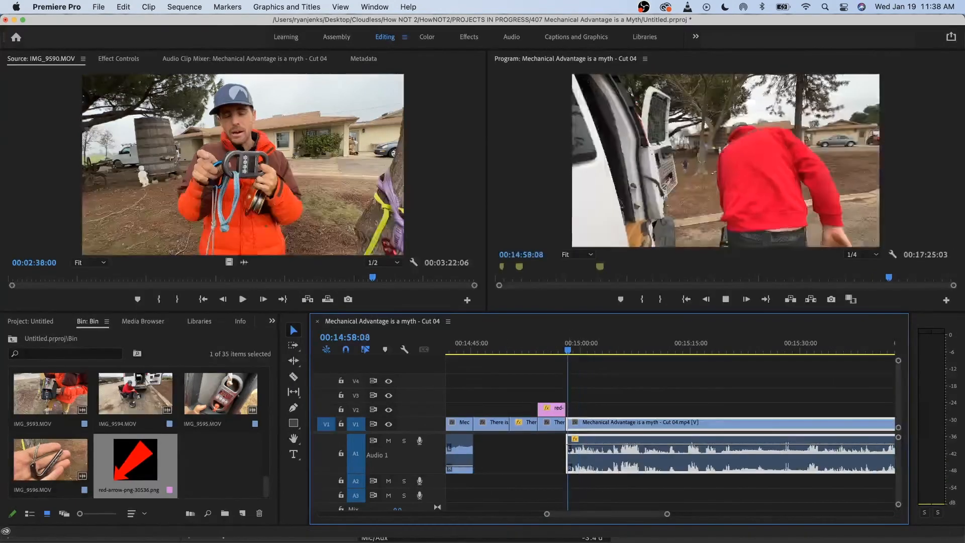
# - Trim a little off the start of the Cut 04 clip after the arrow shot, close the gap and replay the join
pyautogui.press('j')
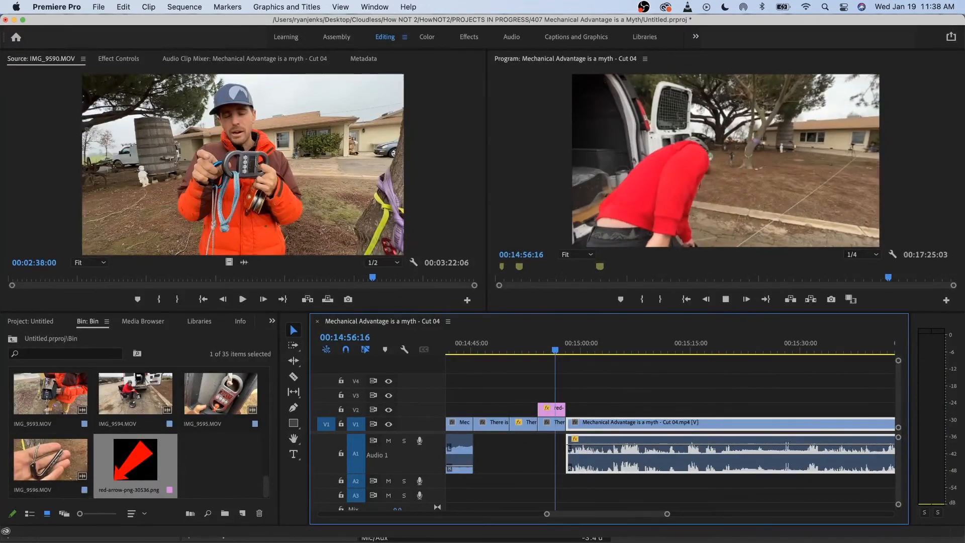
pyautogui.scroll(3, 567, 423)
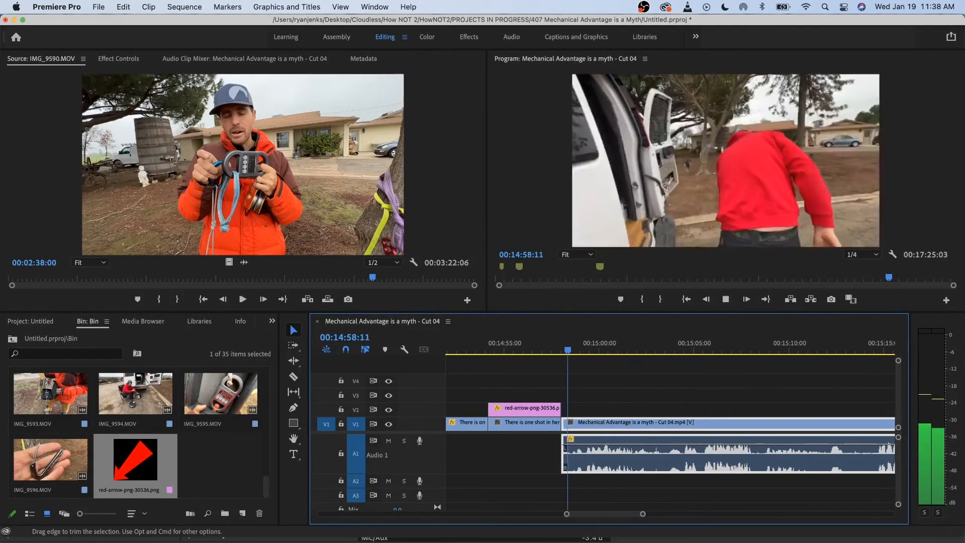
pyautogui.scroll(3, 565, 423)
pyautogui.press('space')
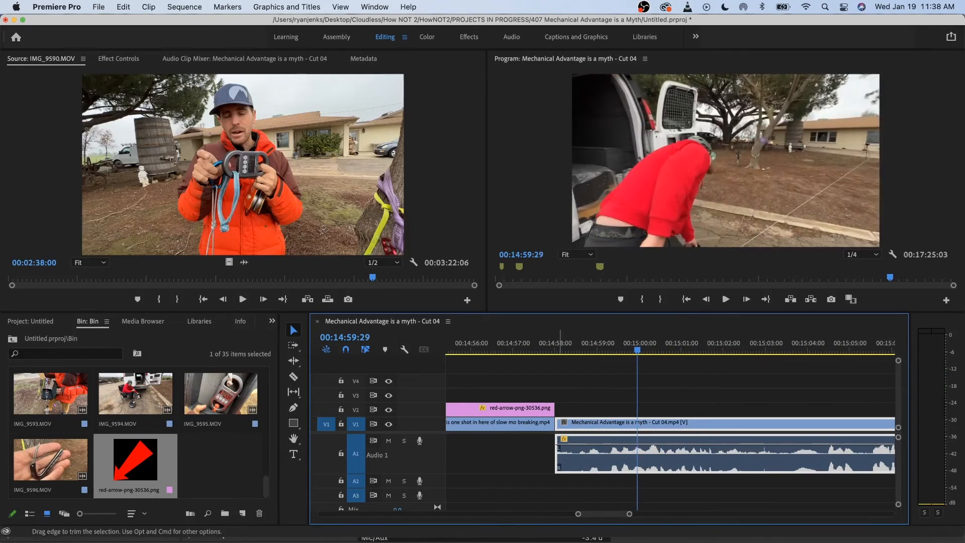
pyautogui.moveTo(556, 445); pyautogui.dragTo(560, 445)
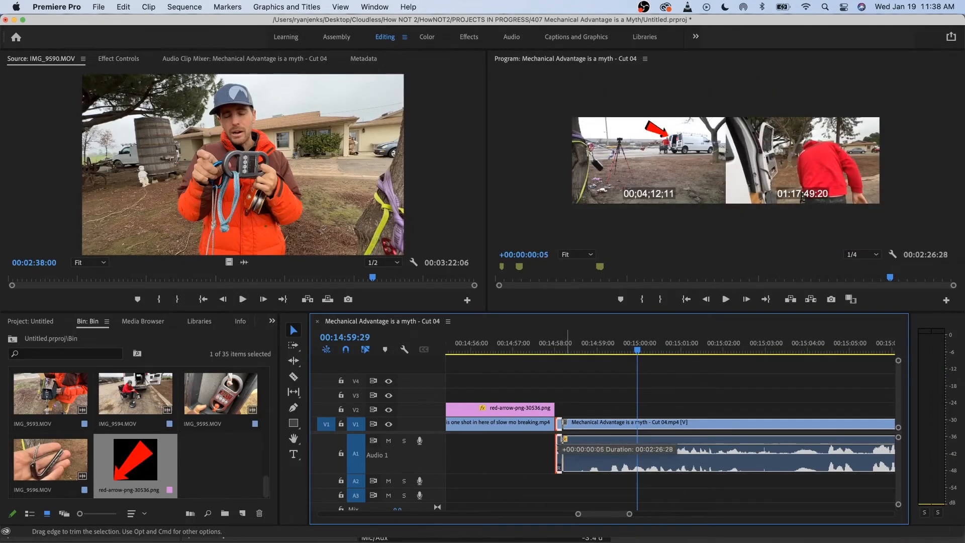
pyautogui.moveTo(584, 427); pyautogui.dragTo(606, 427)
pyautogui.click(535, 348)
pyautogui.press('space')
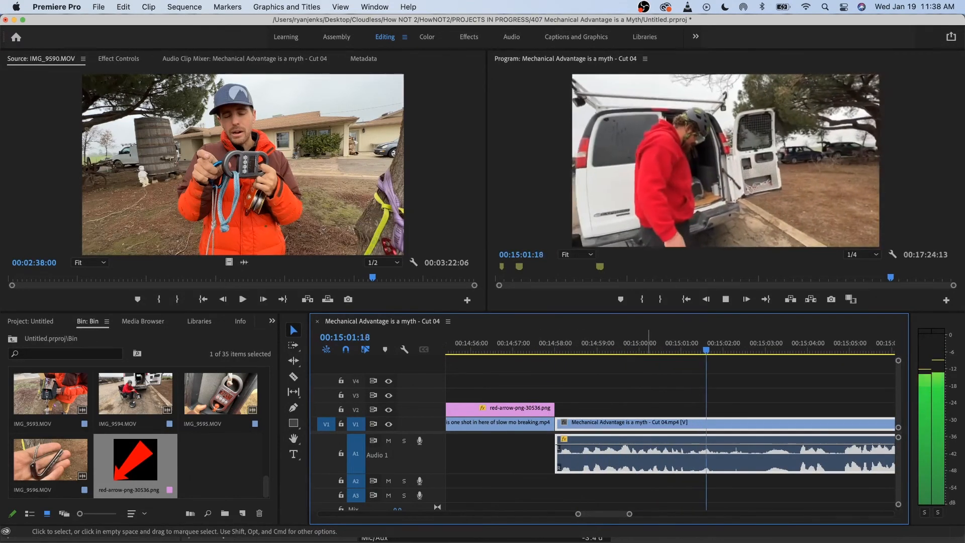
# - Replay the trimmed Cut 04 clip and split it at 00:15:01:09
pyautogui.click(657, 342)
pyautogui.press('space')
pyautogui.press('space')
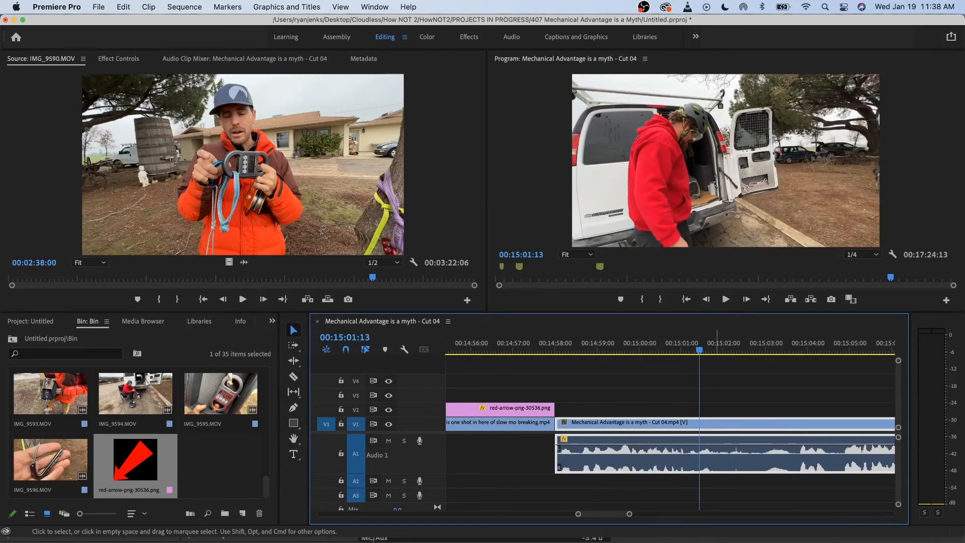
pyautogui.press('super+k')
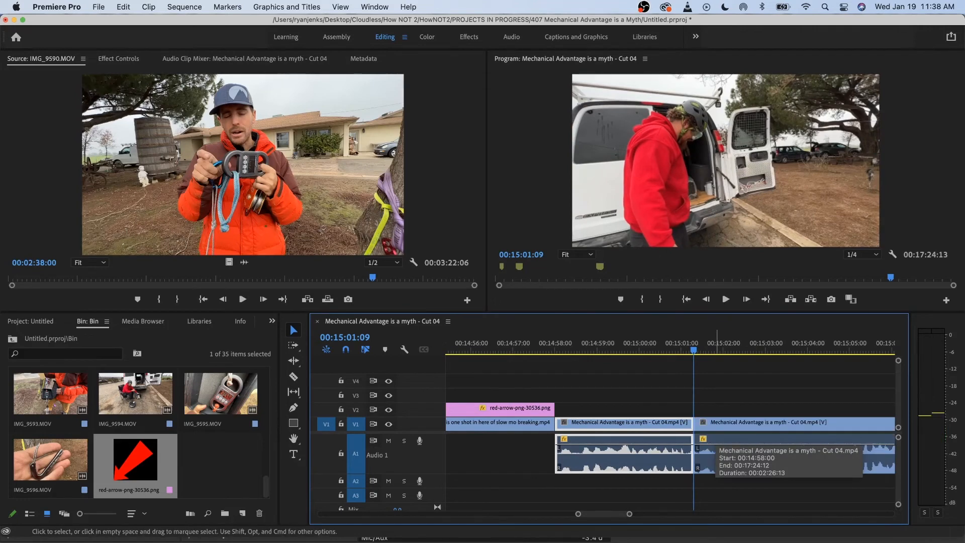
# - Split the following clip at 00:15:04:25 and ripple-delete the passage between 00:15:01:09 and that cut
pyautogui.press('-')
pyautogui.press('-')
pyautogui.press('space')
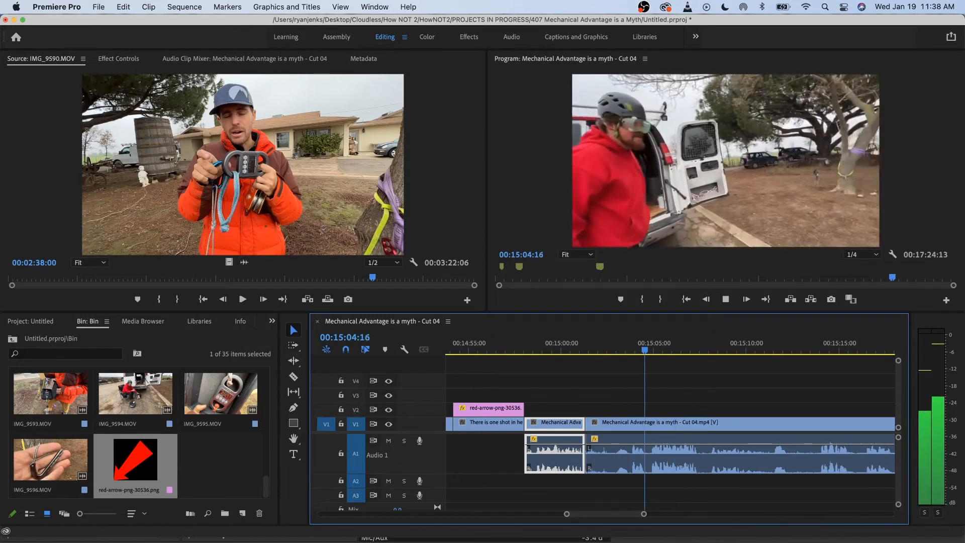
pyautogui.press('space')
pyautogui.press('d')
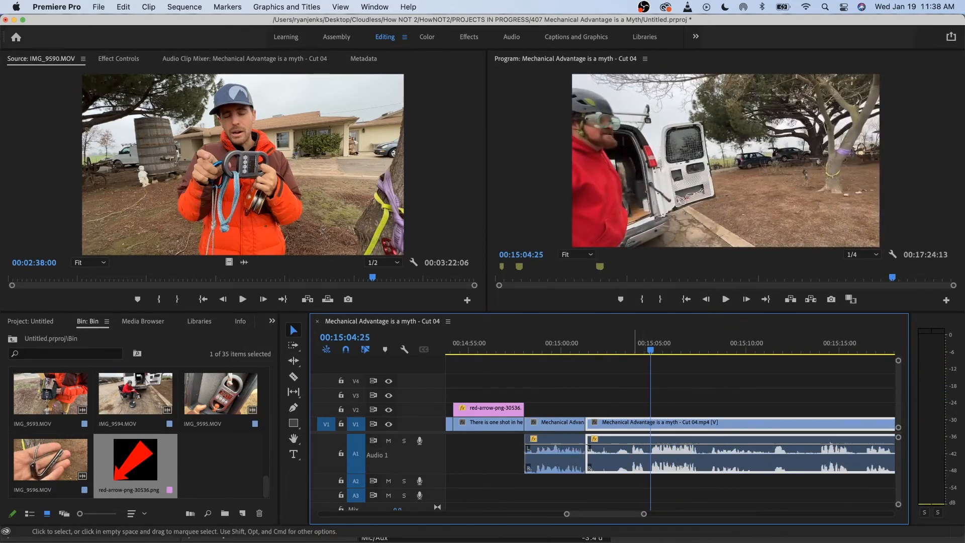
pyautogui.press('super+k')
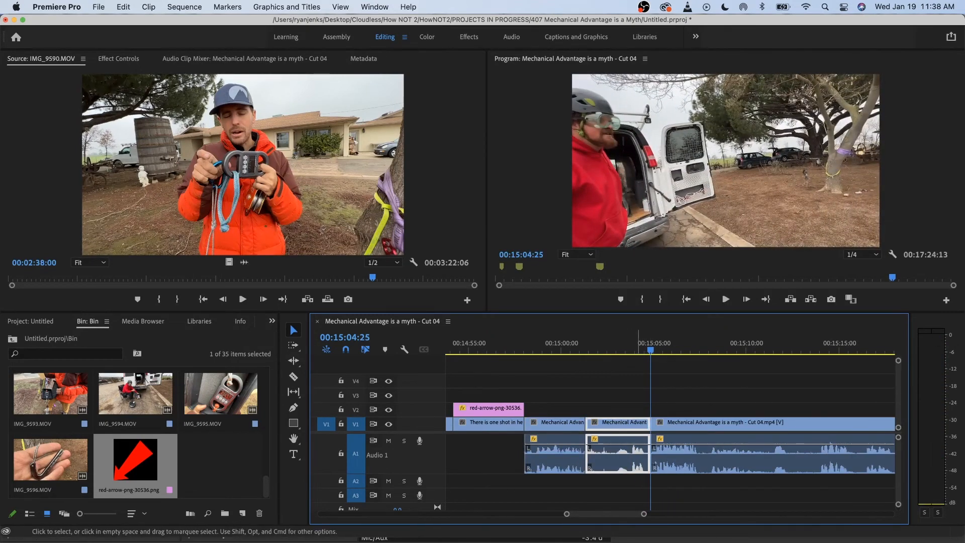
pyautogui.press('q')
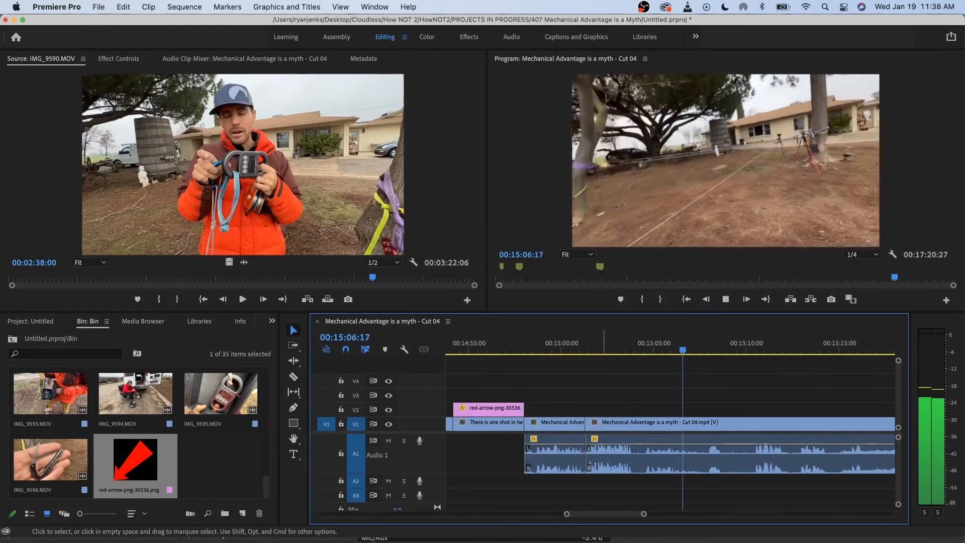
# - Replay the footage after the join and split the Cut 04 clip at 00:15:07:12
pyautogui.press('space')
pyautogui.press('space')
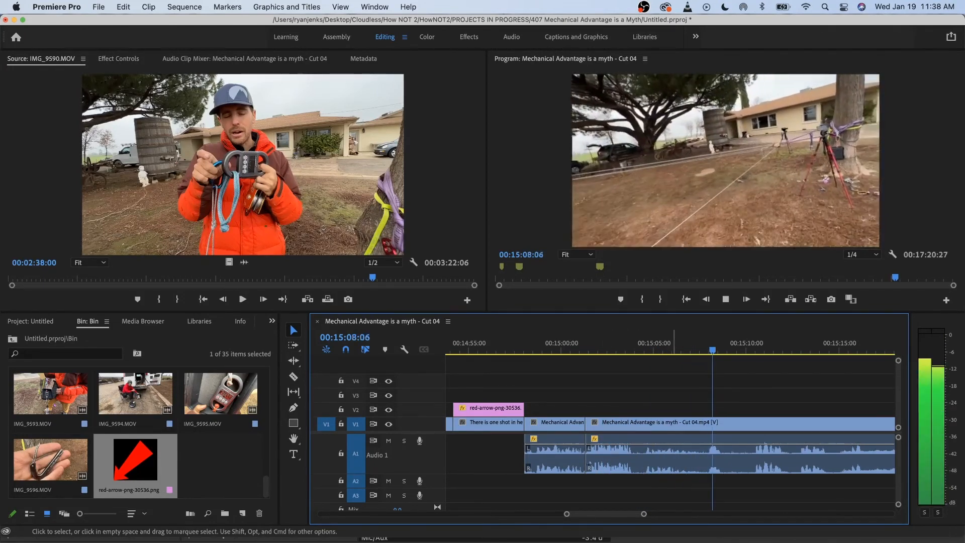
pyautogui.click(670, 347)
pyautogui.press('space')
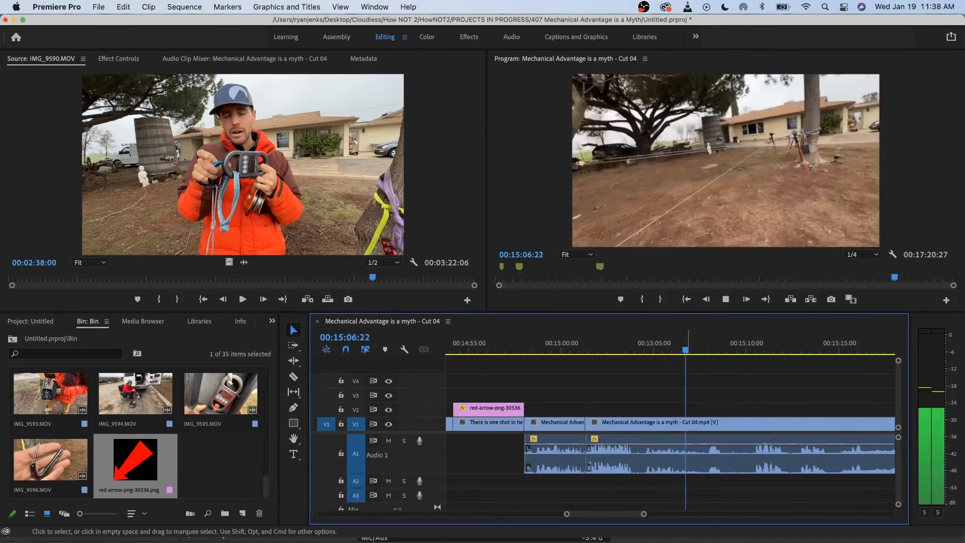
pyautogui.press('space')
pyautogui.press('Left')
pyautogui.press('Left')
pyautogui.press('Left')
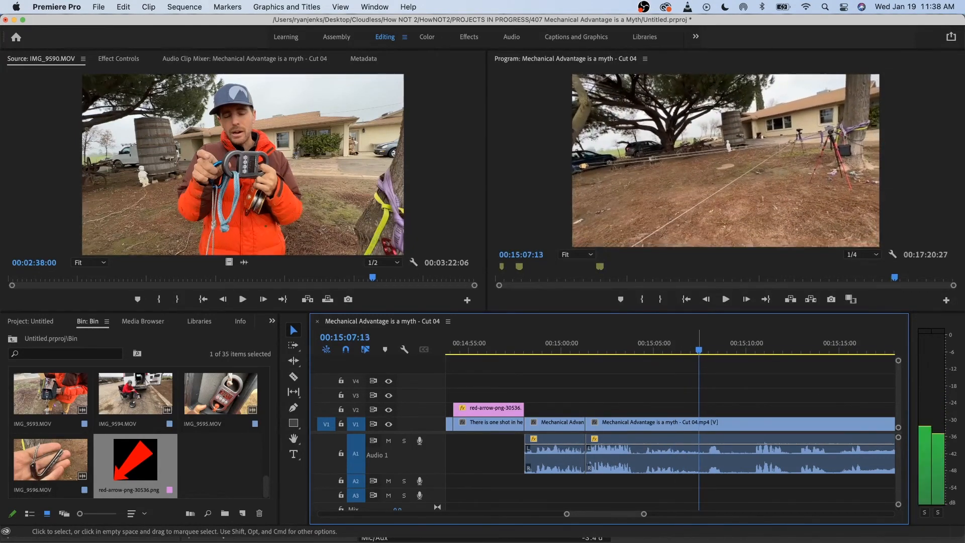
pyautogui.press('super+k')
# - Split the clip again at 00:15:05:28 and raise the audio level of the short piece up to the next cut
pyautogui.click(630, 342)
pyautogui.press('space')
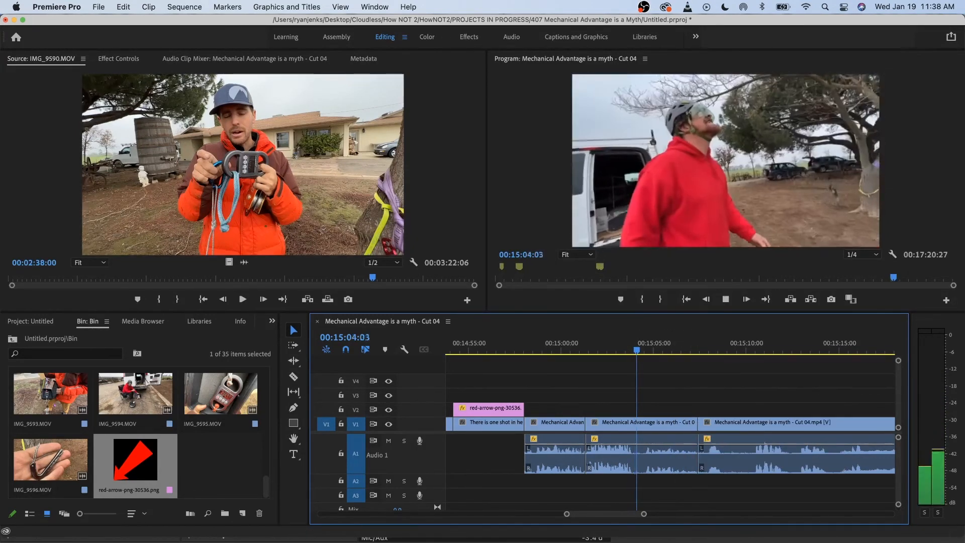
pyautogui.press('space')
pyautogui.click(656, 342)
pyautogui.press('space')
pyautogui.press('space')
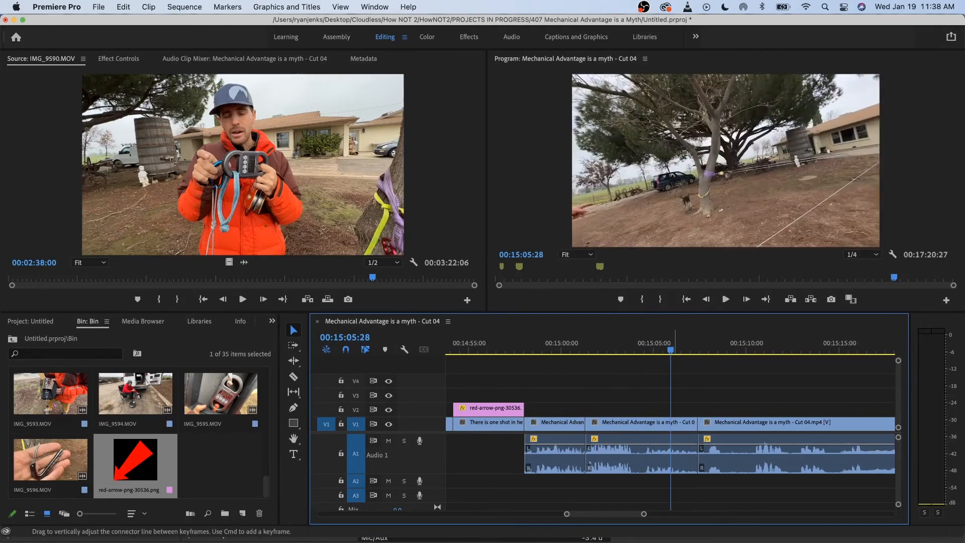
pyautogui.click(679, 455)
pyautogui.press('super+k')
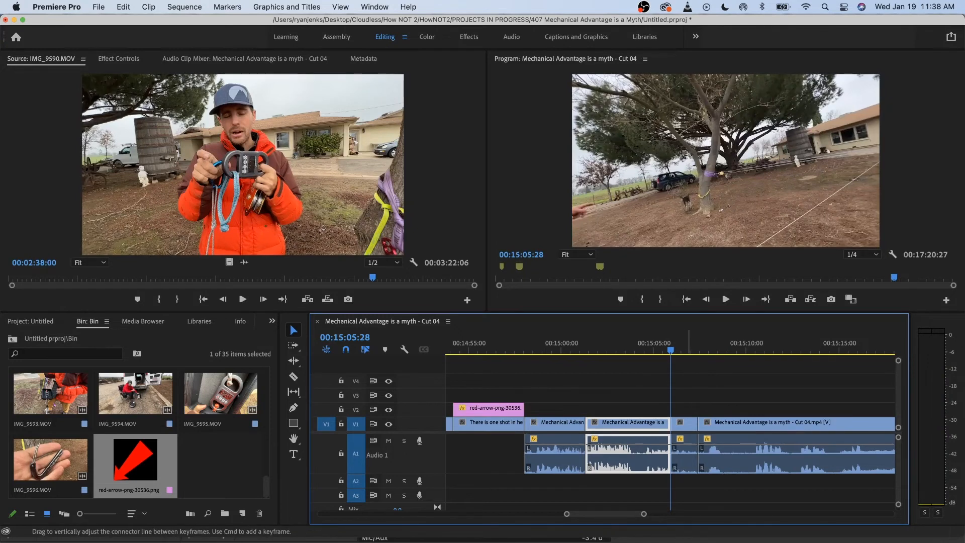
pyautogui.moveTo(690, 443); pyautogui.dragTo(690, 439)
# - Play ahead, split the Cut 04 clip at 00:15:20:01 and ripple-delete the passage between the short piece and that cut
pyautogui.press('space')
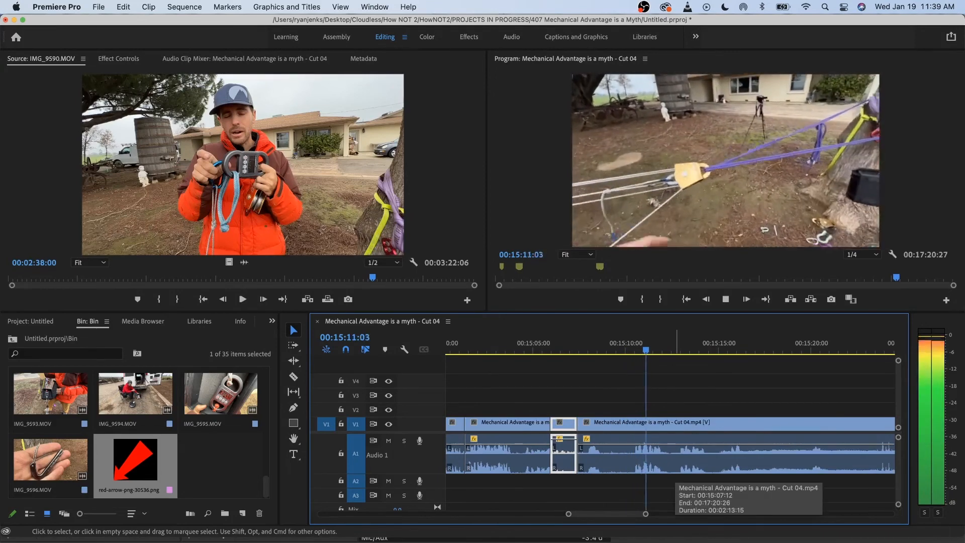
pyautogui.press('-')
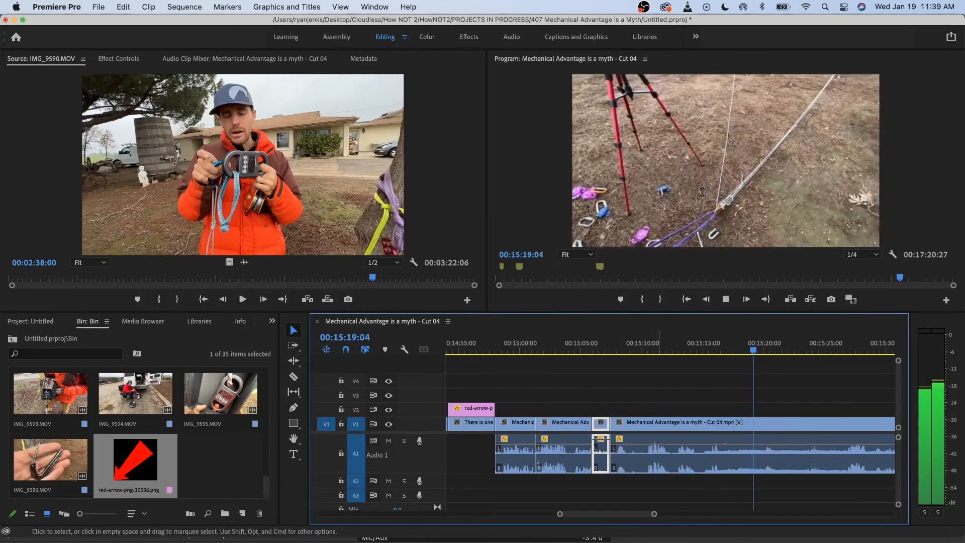
pyautogui.hscroll(2, 653, 454)
pyautogui.press('-')
pyautogui.hscroll(2, 654, 453)
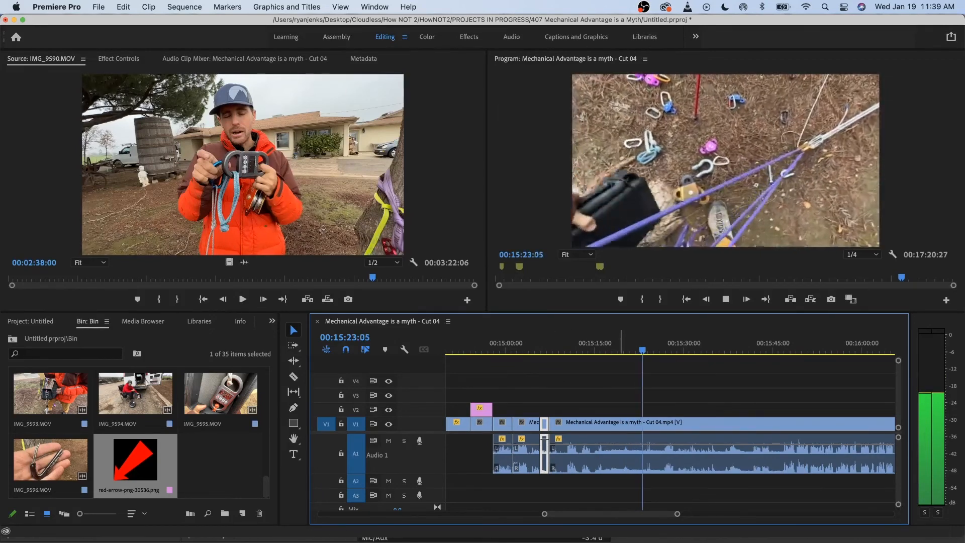
pyautogui.press('space')
pyautogui.press('=')
pyautogui.press('space')
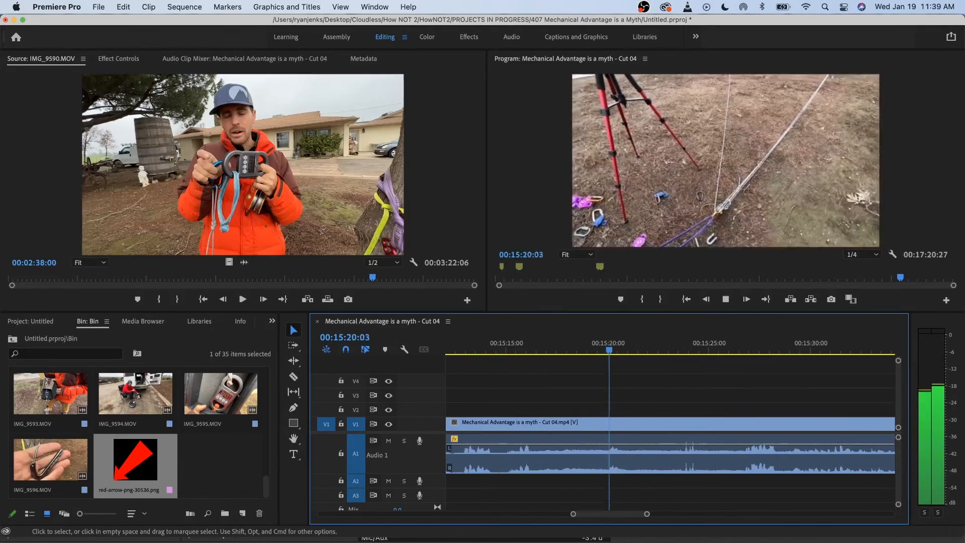
pyautogui.click(596, 343)
pyautogui.press('space')
pyautogui.press('space')
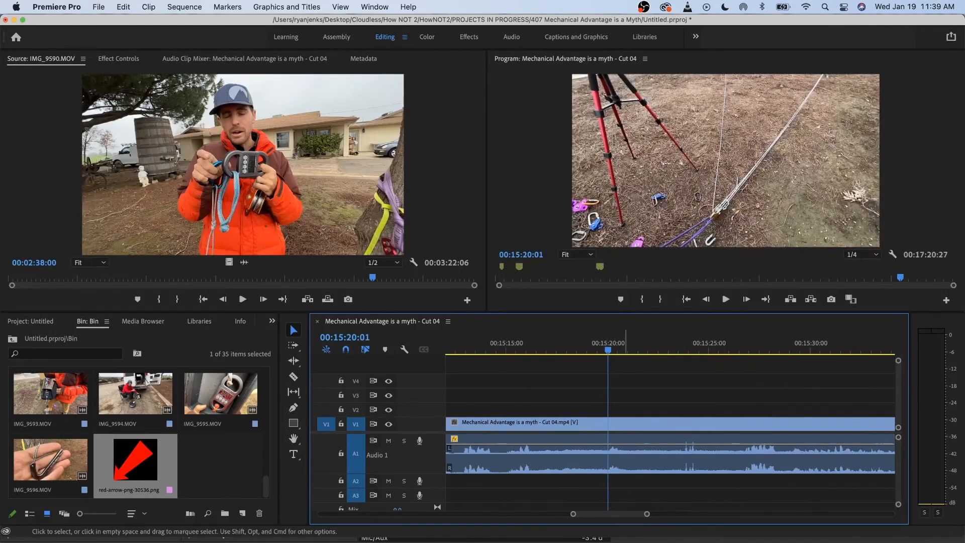
pyautogui.click(625, 422)
pyautogui.press('super+k')
pyautogui.press('-')
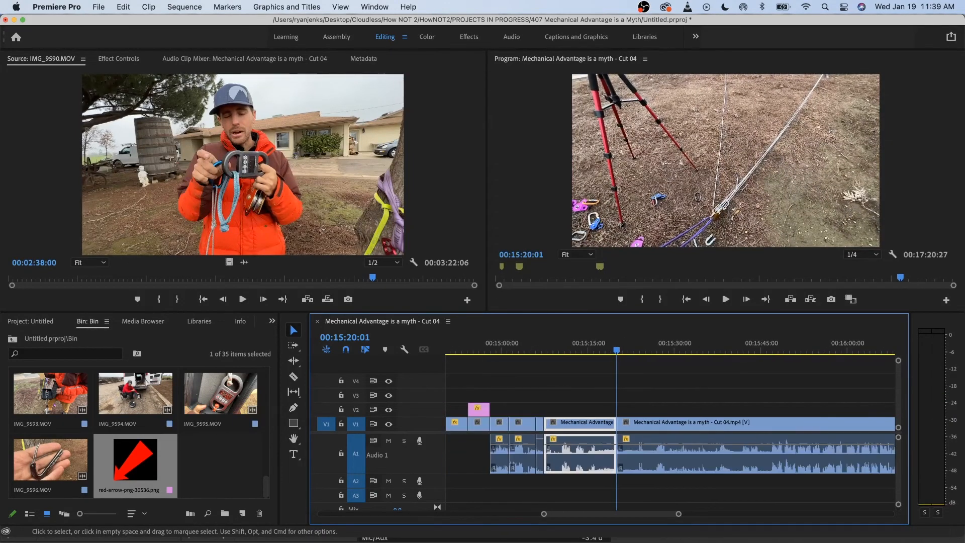
pyautogui.hotkey('shift', 'Delete')
# - Replay across the new join and split the following Cut 04 clip at 00:15:08:29
pyautogui.press('Up')
pyautogui.hotkey('shift', 'Left')
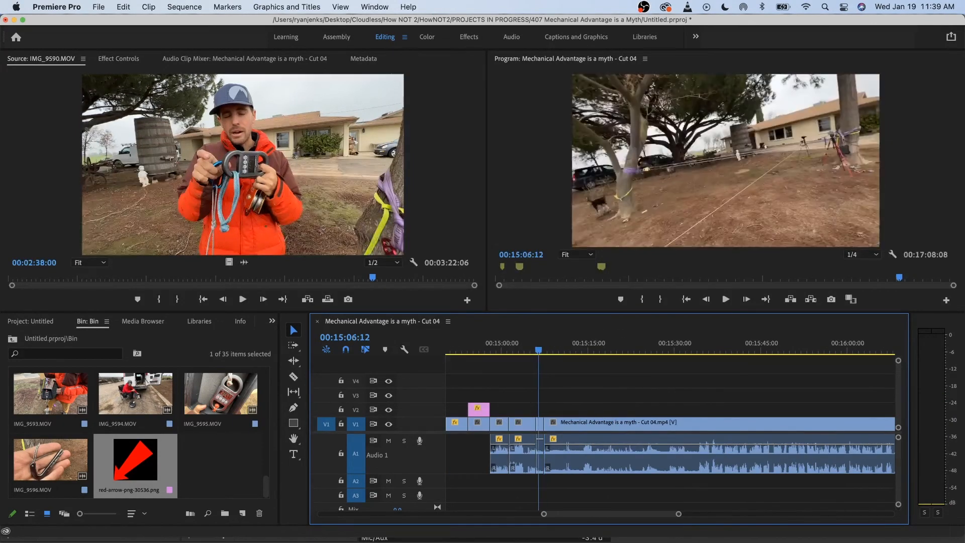
pyautogui.press('space')
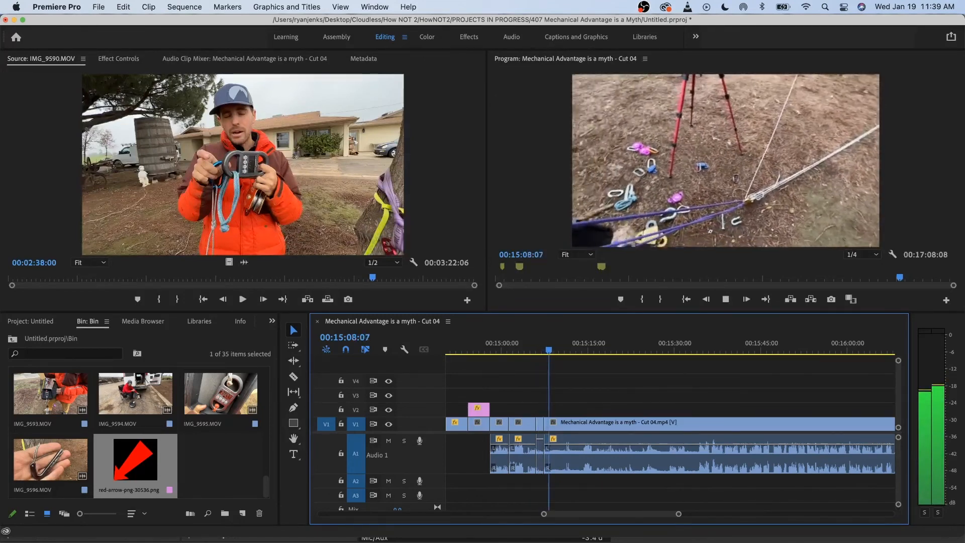
pyautogui.press('=')
pyautogui.press('=')
pyautogui.press('=')
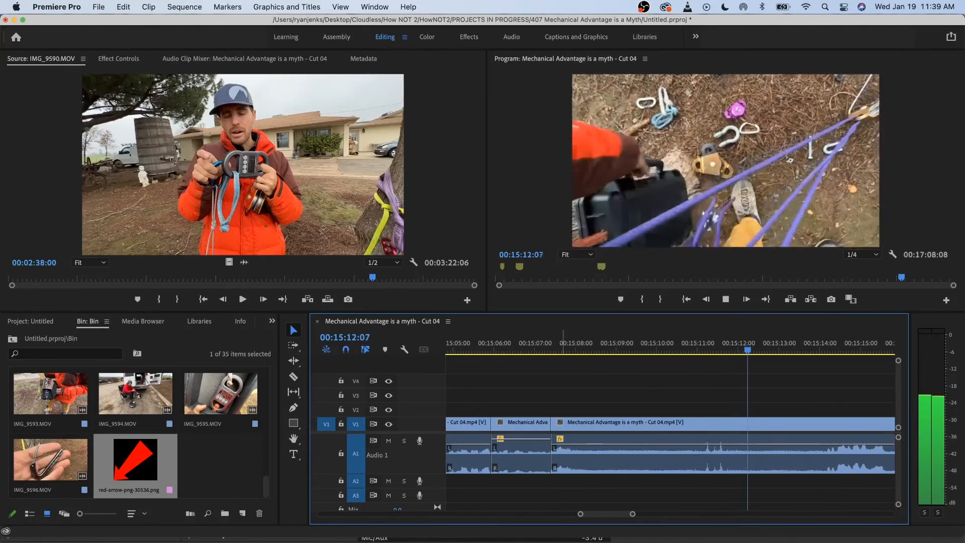
pyautogui.press('Up')
pyautogui.press('space')
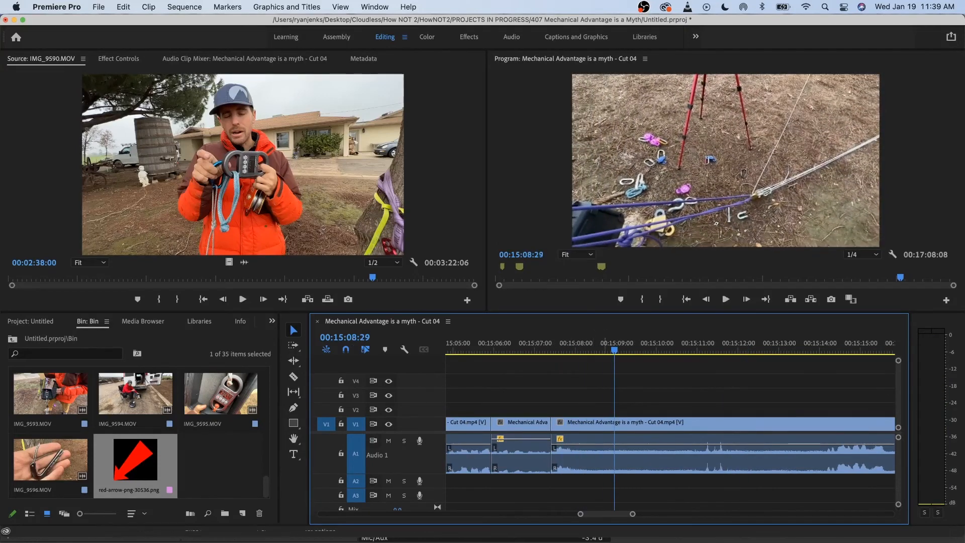
pyautogui.click(632, 428)
pyautogui.press('super+k')
pyautogui.scroll(-3, 631, 428)
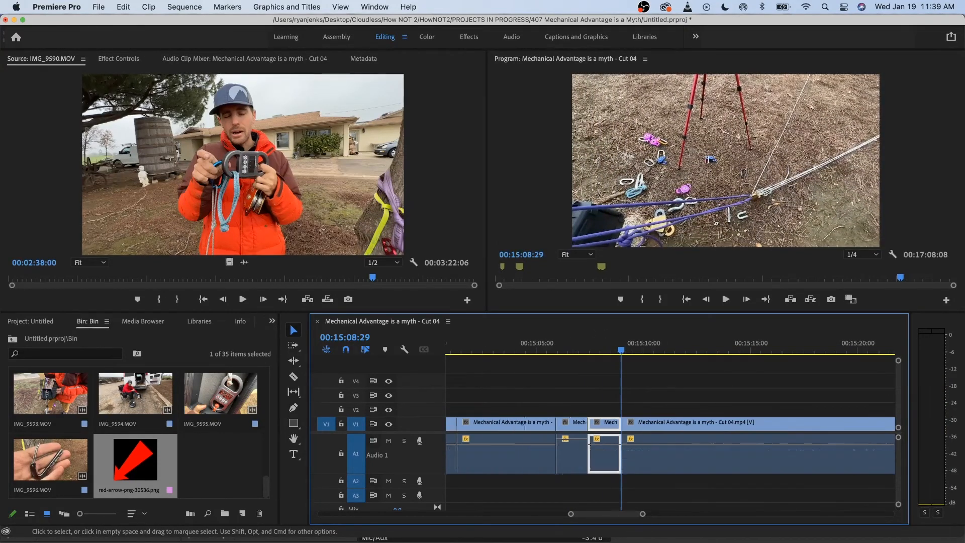
pyautogui.hscroll(2, 631, 428)
pyautogui.scroll(-3, 631, 428)
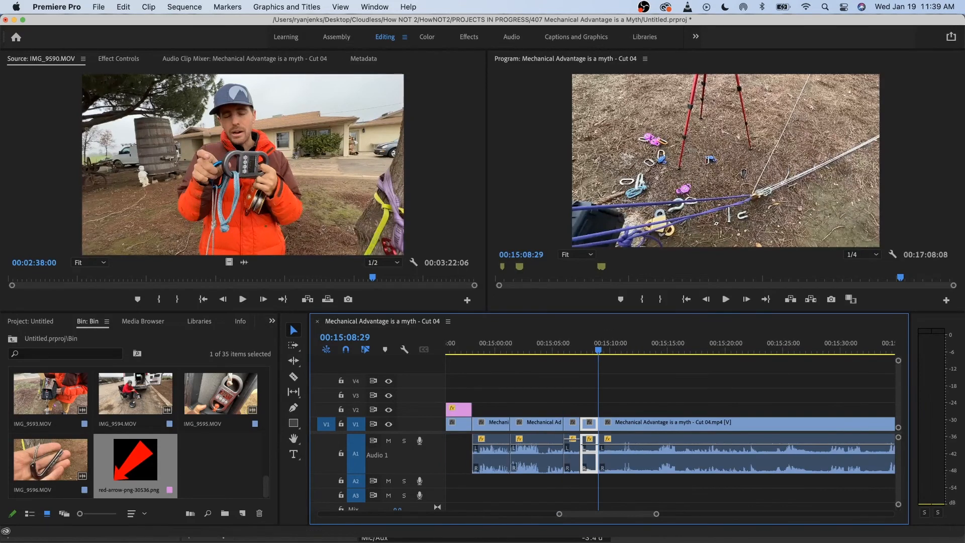
# - Split the Cut 04 clip around 00:15:14 and ripple-delete the passage between 00:15:08:29 and that cut
pyautogui.press('space')
pyautogui.press('space')
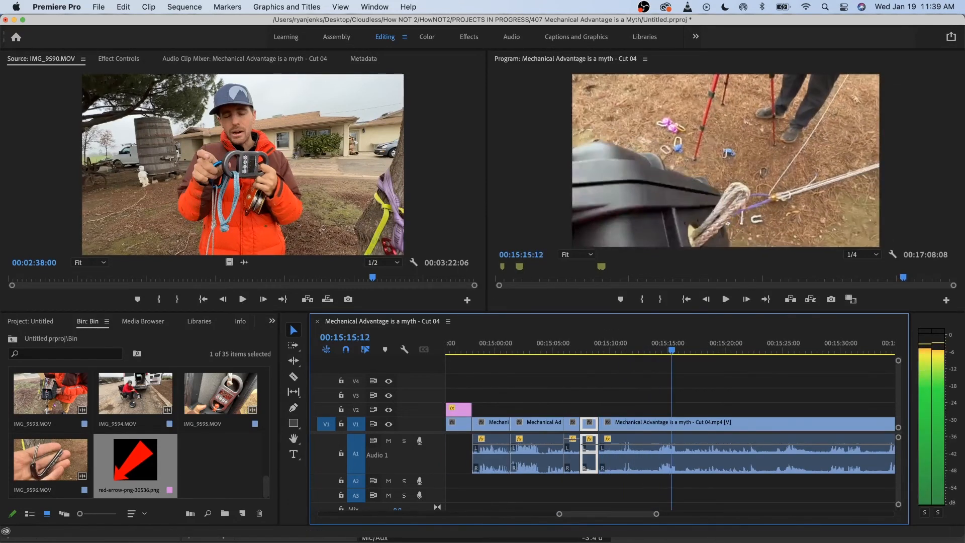
pyautogui.press('Left')
pyautogui.press('Left')
pyautogui.press('Left')
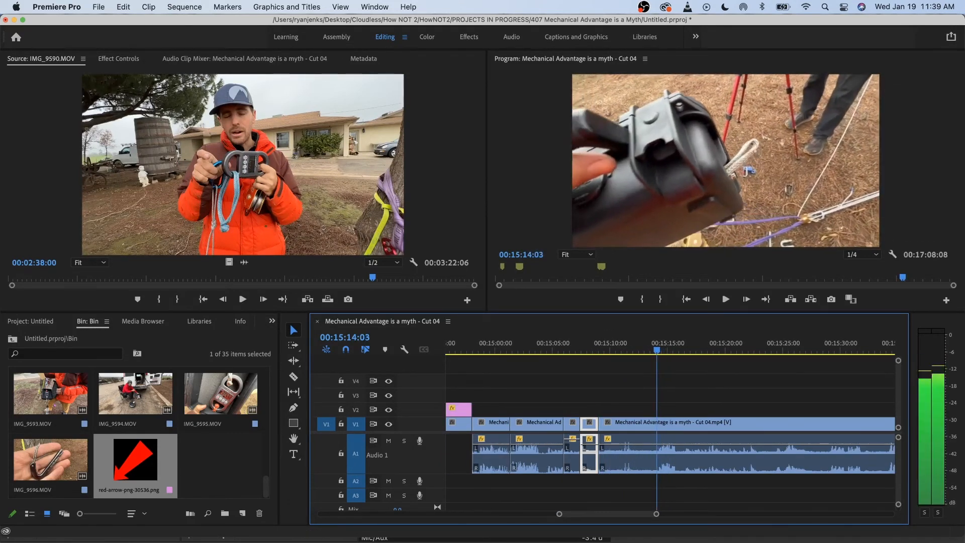
pyautogui.press('super+k')
pyautogui.press('space')
pyautogui.click(642, 422)
pyautogui.hotkey('shift', 'Delete')
# - Replay from the short louder piece across the new join and split the last Cut 04 clip at 00:15:10:25
pyautogui.click(573, 343)
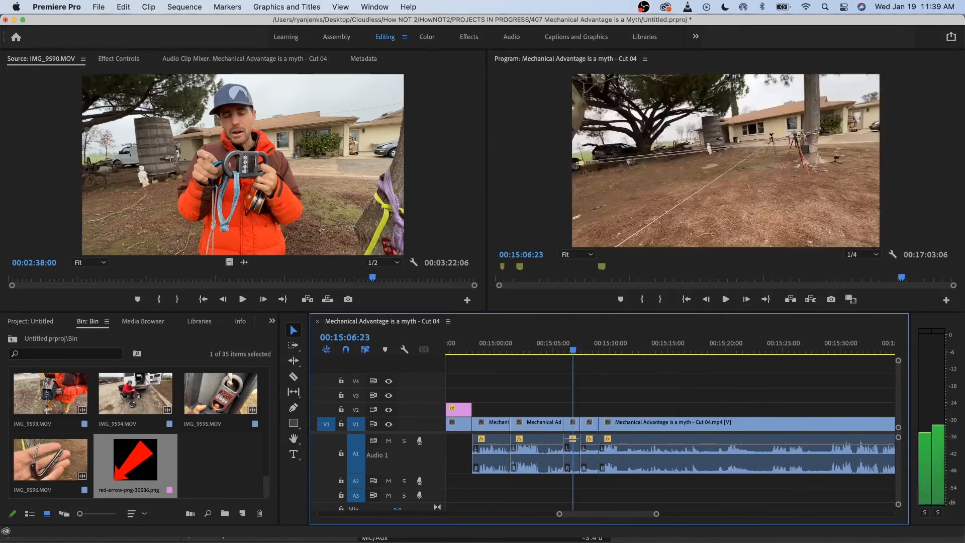
pyautogui.press('space')
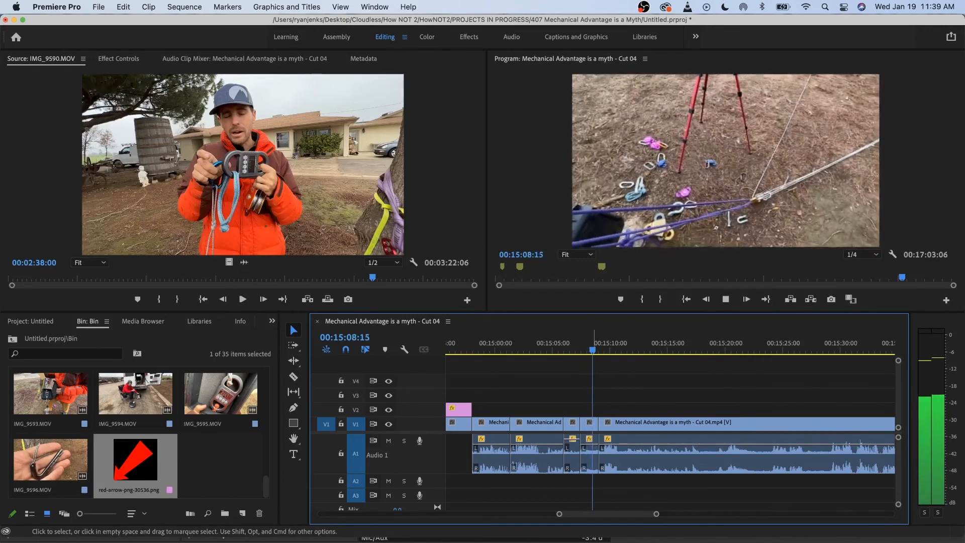
pyautogui.press('space')
pyautogui.press('super+k')
# - Replay past the 00:15:10:25 cut, split the Cut 04 clip around 00:15:12 and ripple-delete the short passage between the two cuts
pyautogui.press('space')
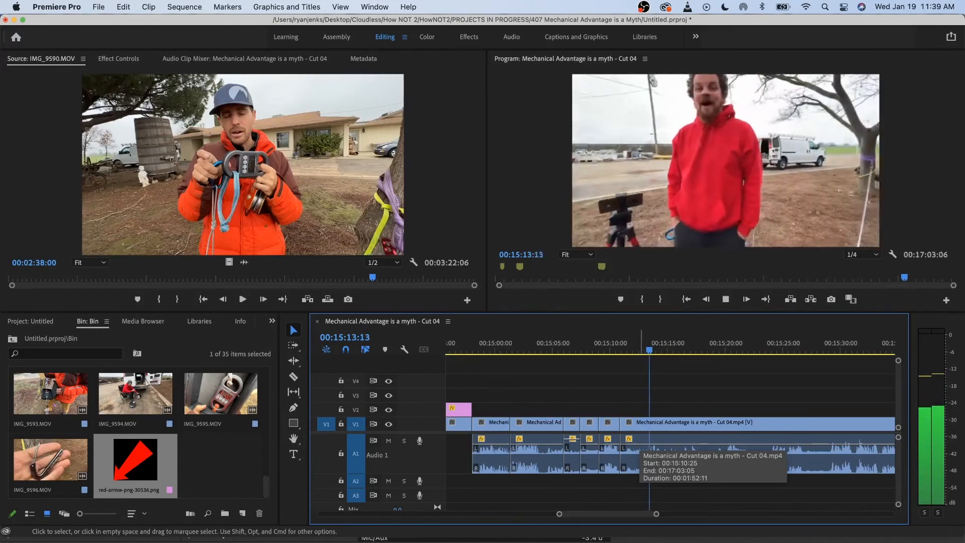
pyautogui.click(635, 343)
pyautogui.press('space')
pyautogui.click(625, 343)
pyautogui.press('space')
pyautogui.click(624, 342)
pyautogui.press('space')
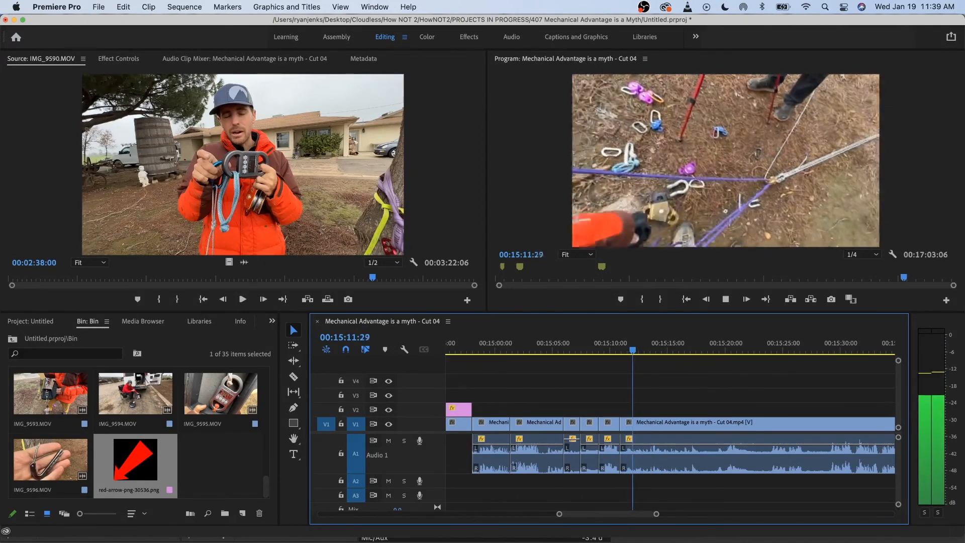
pyautogui.press('space')
pyautogui.click(668, 440)
pyautogui.press('super+k')
pyautogui.hotkey('alt', 'BackSpace')
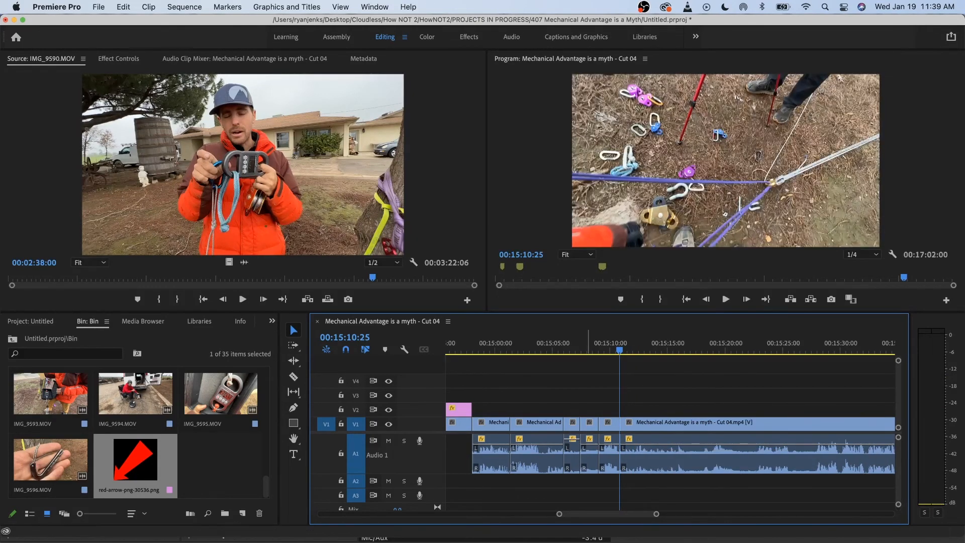
# - Play on from 00:15:10:25 and split the last Cut 04 clip at 00:15:16:22
pyautogui.press('space')
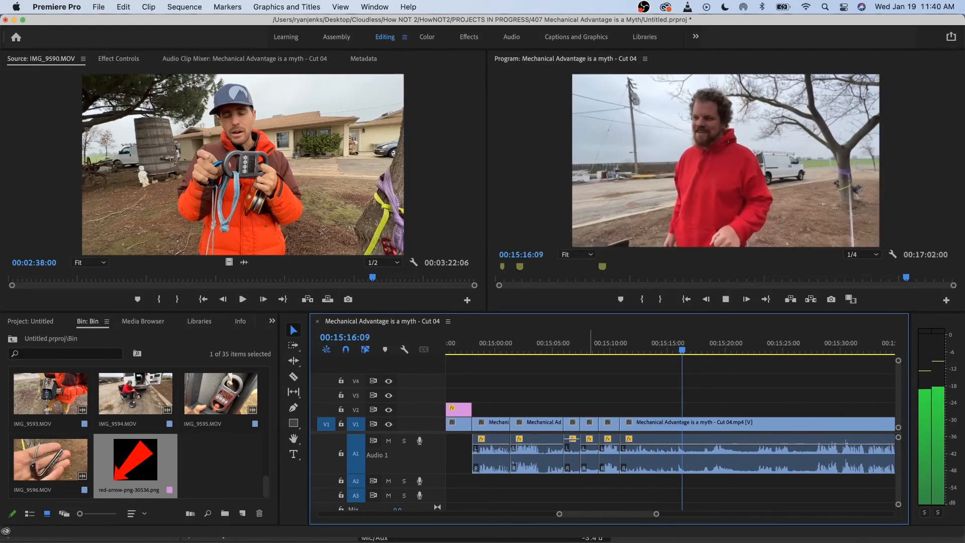
pyautogui.press('space')
pyautogui.click(714, 423)
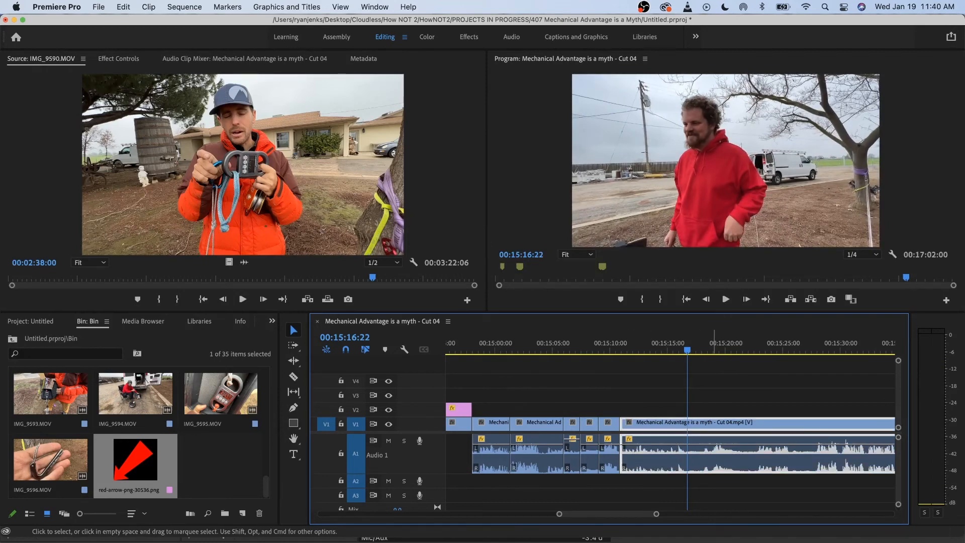
pyautogui.press('super+k')
pyautogui.hscroll(5, 703, 442)
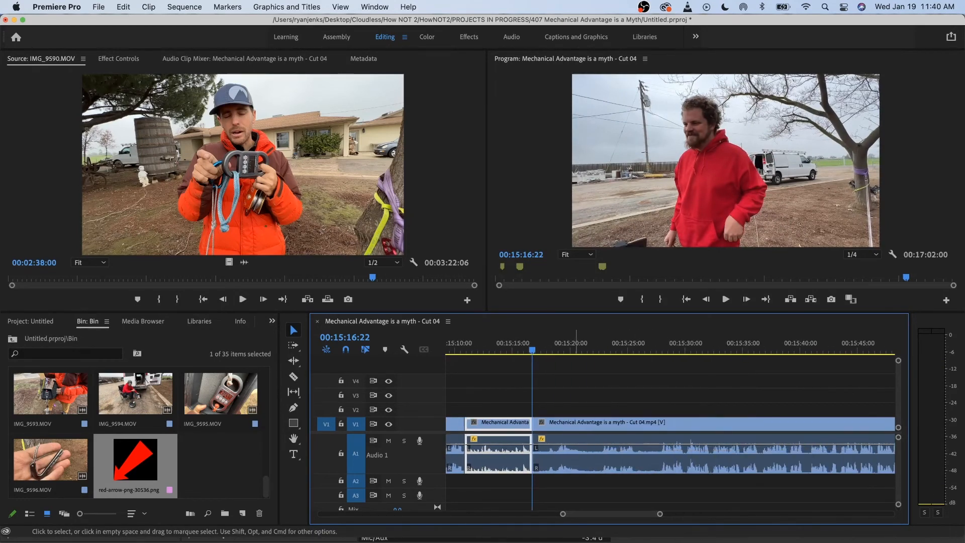
# - Review the footage ahead, split the Cut 04 clip at 00:15:22:21 and ripple-delete the passage between 00:15:16:22 and that cut
pyautogui.press('space')
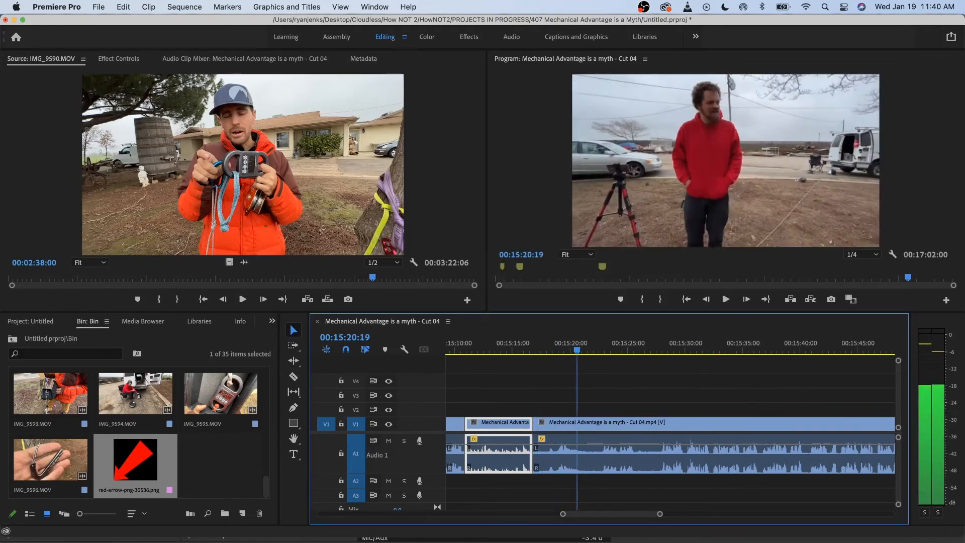
pyautogui.press('space')
pyautogui.press('space')
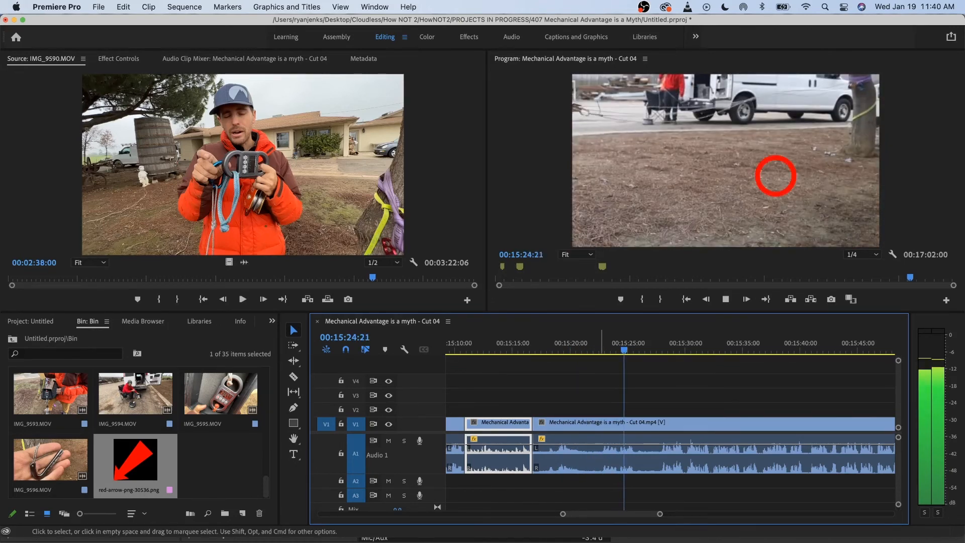
pyautogui.click(598, 343)
pyautogui.press('space')
pyautogui.press('space')
pyautogui.click(606, 444)
pyautogui.press('super+k')
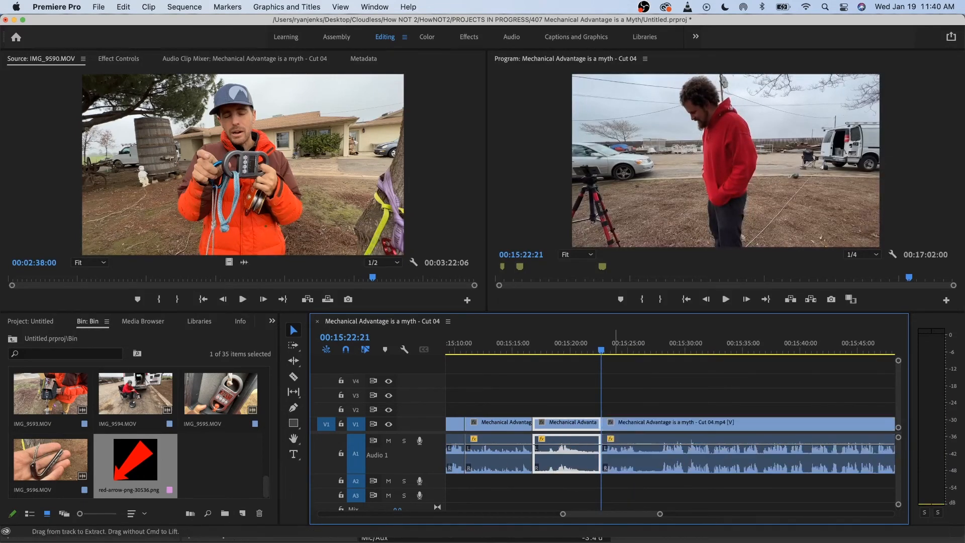
pyautogui.hotkey('shift', 'Delete')
# - Play across the new join, split the Cut 04 clip at 00:15:21:28 where the closing talk starts, and lower the following piece's audio level
pyautogui.press('space')
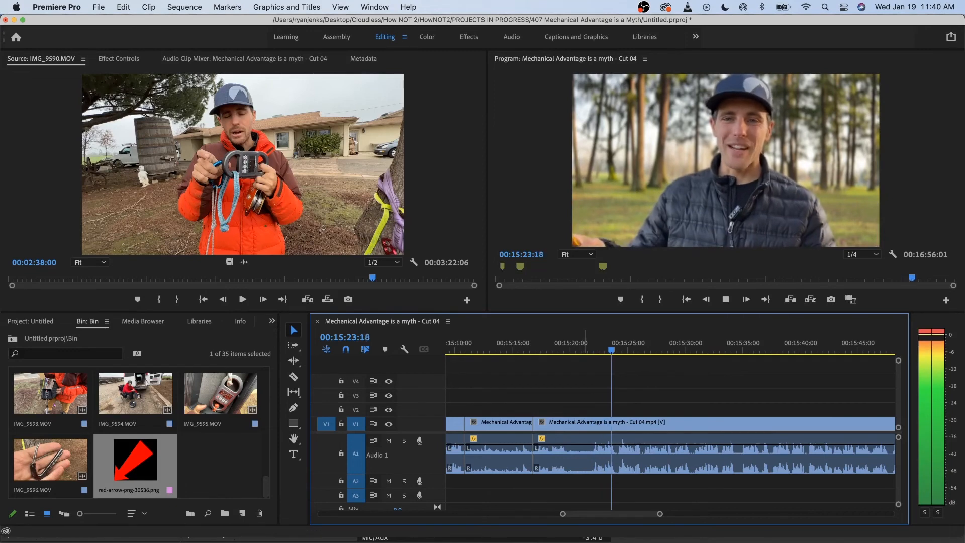
pyautogui.press('-')
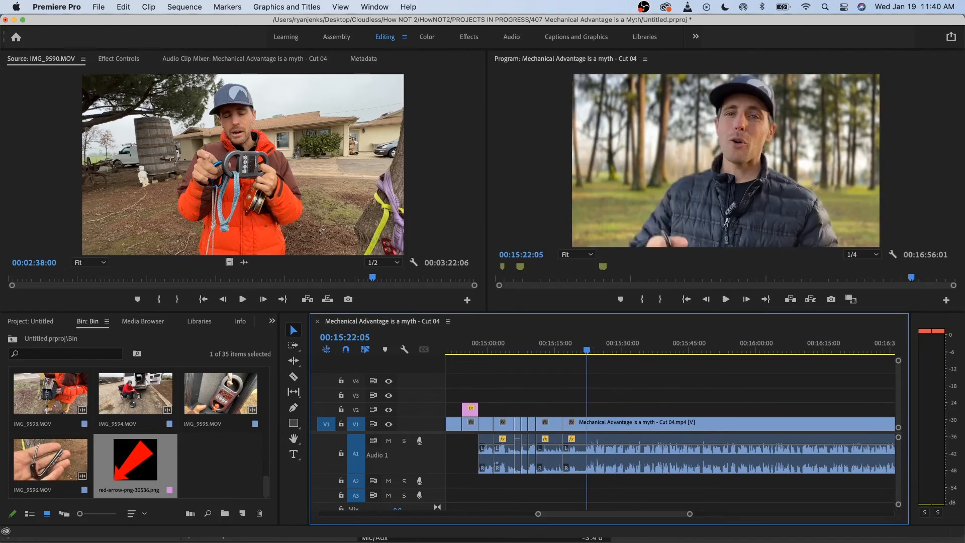
pyautogui.press('space')
pyautogui.scroll(3, 592, 438)
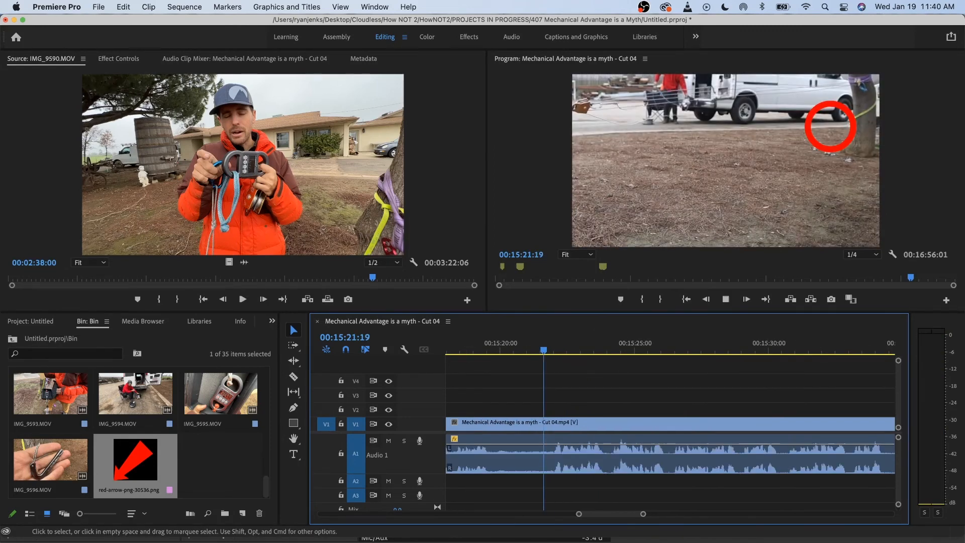
pyautogui.press('space')
pyautogui.press('space')
pyautogui.press('Left')
pyautogui.press('Left')
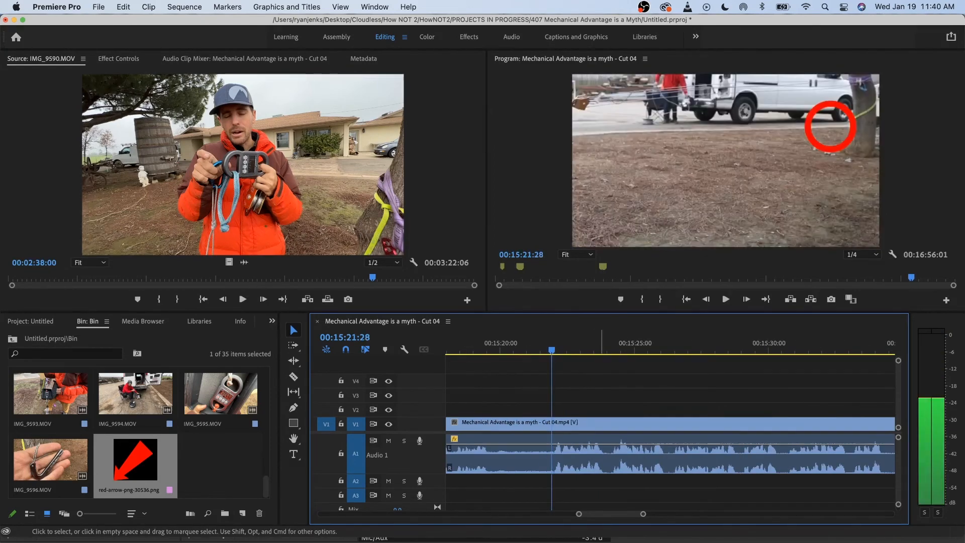
pyautogui.press('super+k')
pyautogui.moveTo(605, 444); pyautogui.dragTo(605, 453)
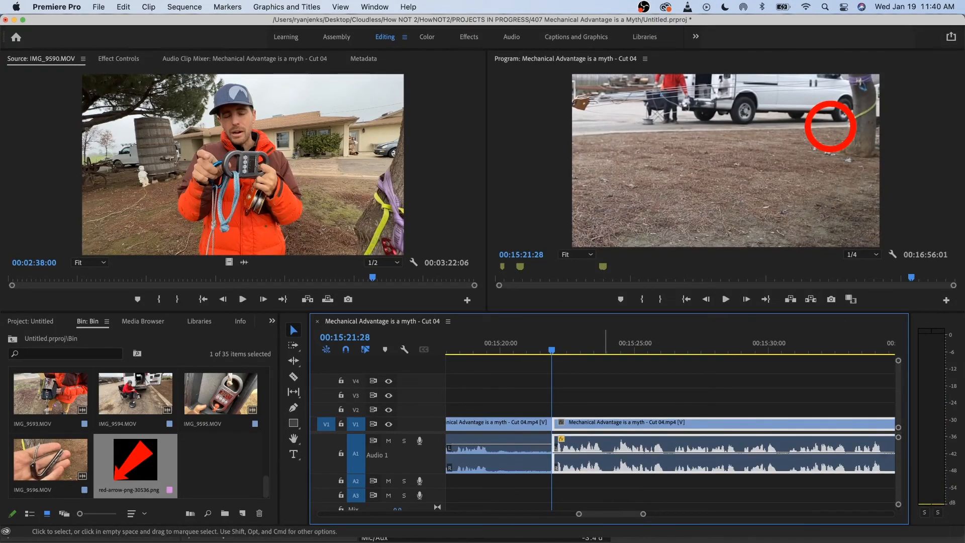
# - Play and skim through the closing talking segment after 00:15:21:28 to check its audio and content up to the sequence's end
pyautogui.press('space')
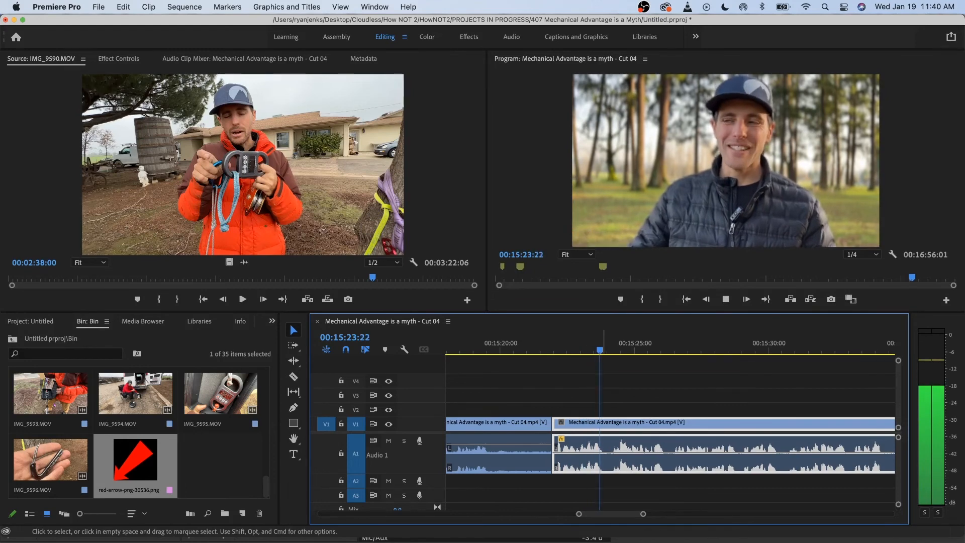
pyautogui.press('-')
pyautogui.press('-')
pyautogui.press('-')
pyautogui.press('space')
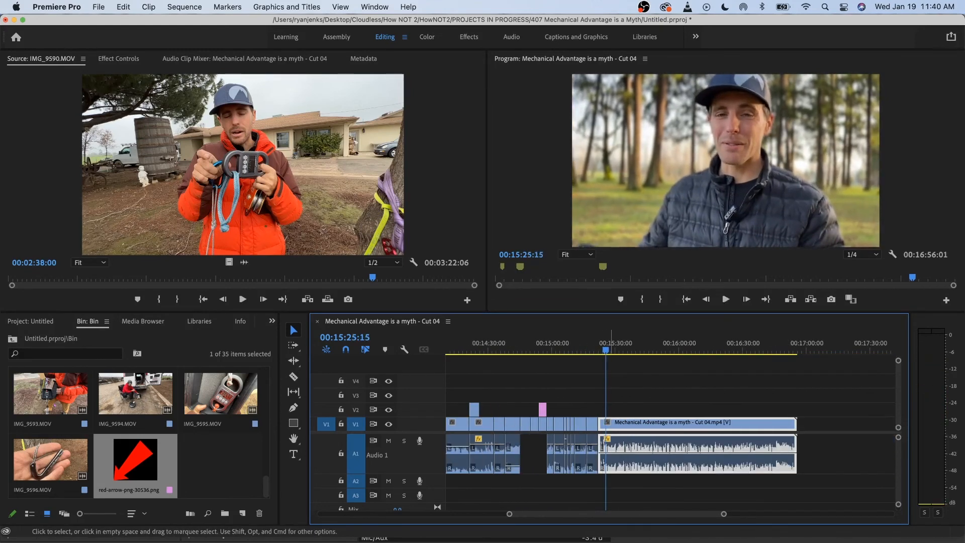
pyautogui.moveTo(605, 350); pyautogui.dragTo(659, 350)
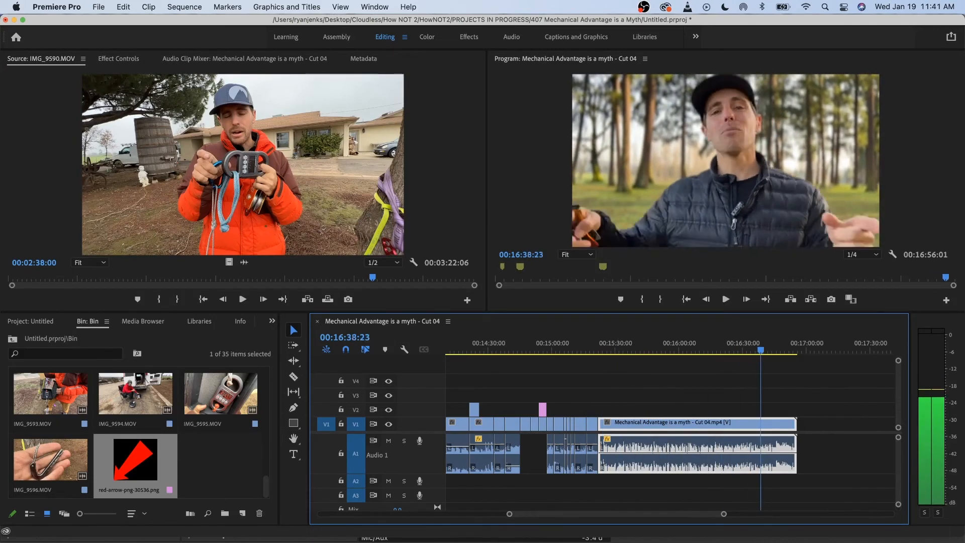
pyautogui.moveTo(773, 350); pyautogui.dragTo(777, 349)
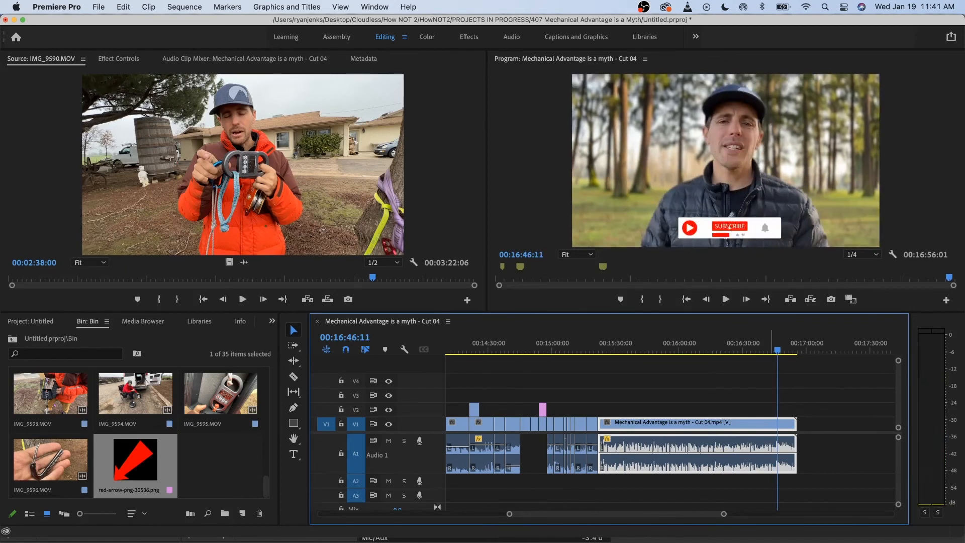
pyautogui.moveTo(619, 350); pyautogui.dragTo(628, 350)
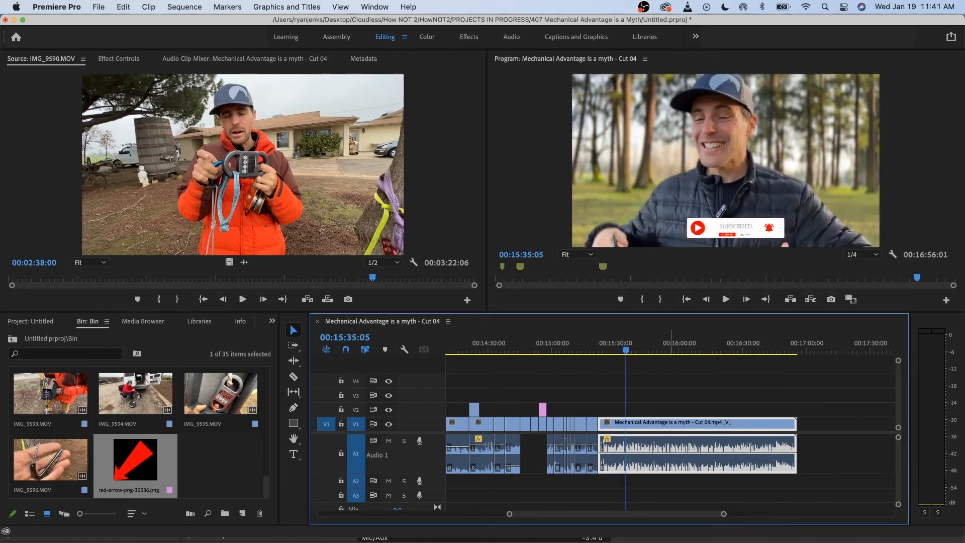
pyautogui.press('space')
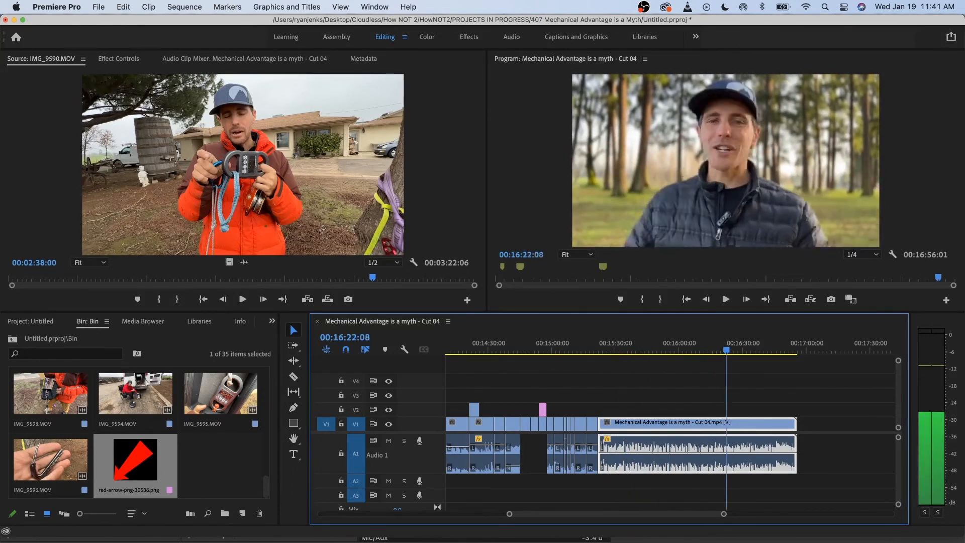
pyautogui.moveTo(776, 350); pyautogui.dragTo(617, 349)
# - Open IMG_9596.MOV as source footage and play it through from about 8 seconds in
pyautogui.doubleClick(50, 459)
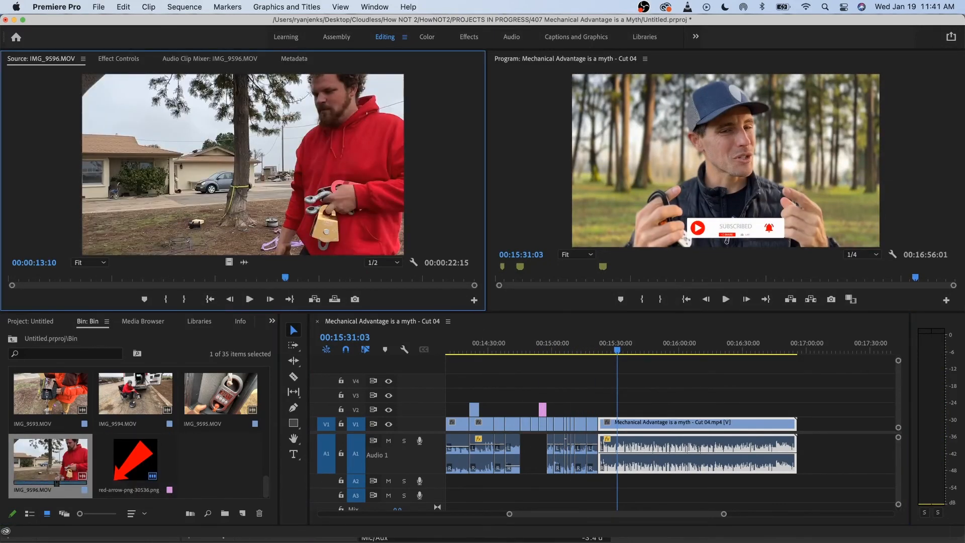
pyautogui.moveTo(285, 278); pyautogui.dragTo(172, 277)
pyautogui.press('space')
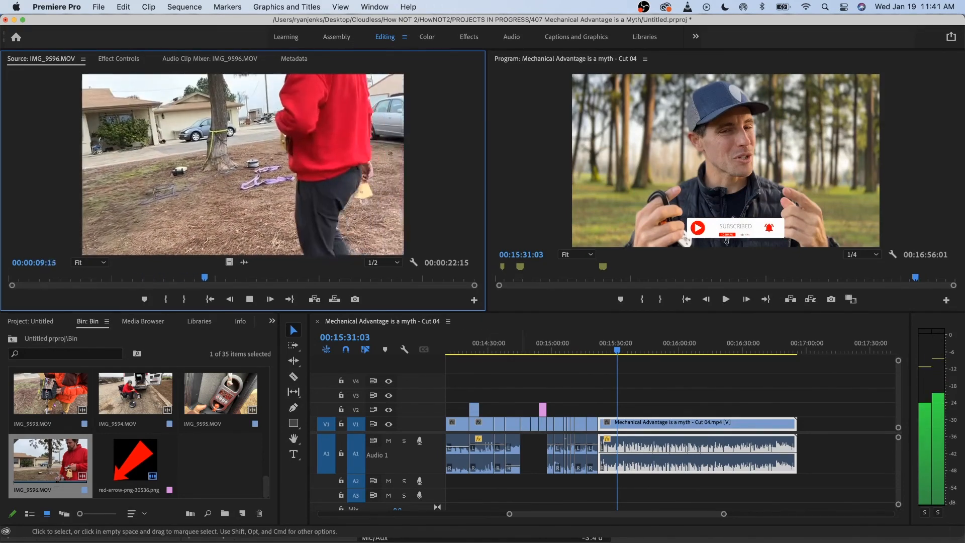
# - Import HNTH jingle - MAIN.mp4 from the HowNOT2 folder and place it on V1 directly after the last Cut 04 clip
pyautogui.scroll(-3, 520, 442)
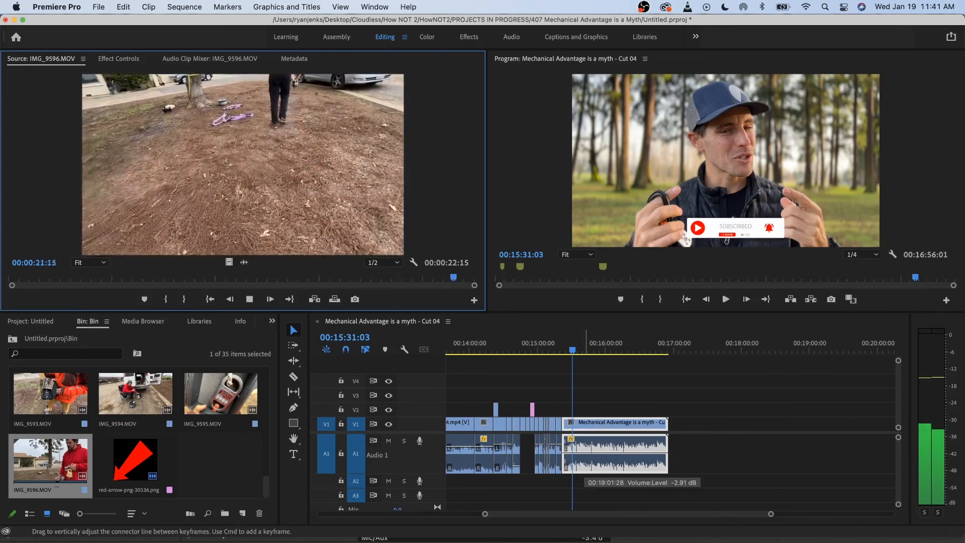
pyautogui.press('super+i')
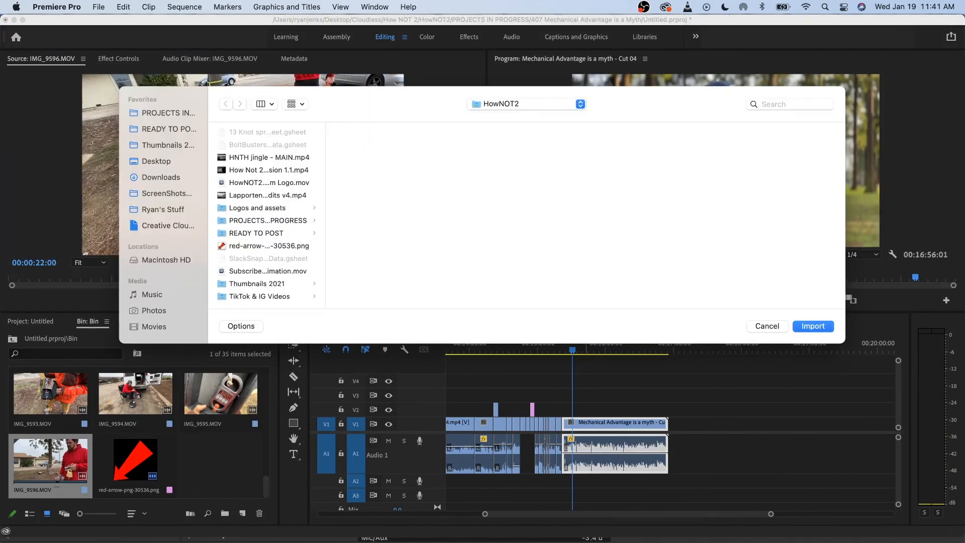
pyautogui.click(268, 170)
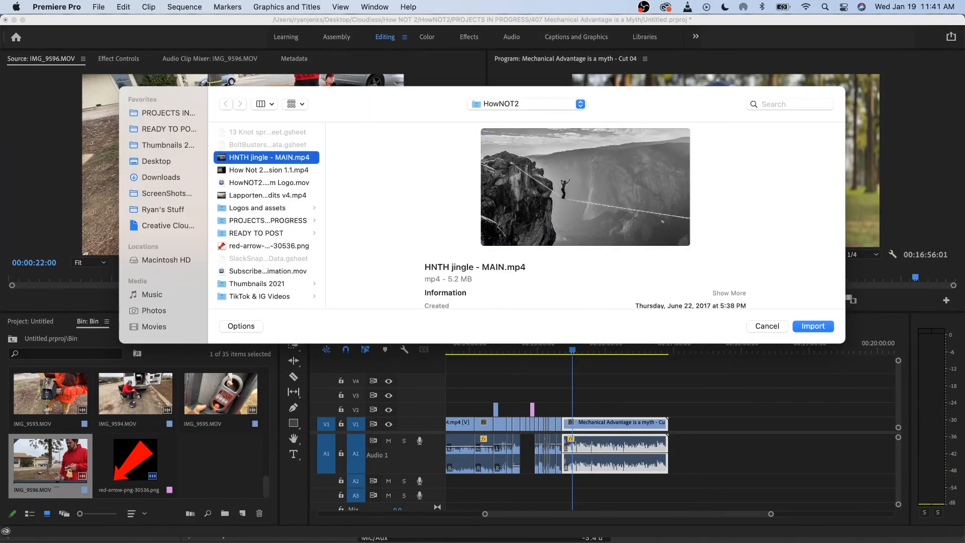
pyautogui.press('Return')
pyautogui.moveTo(220, 458); pyautogui.dragTo(671, 427)
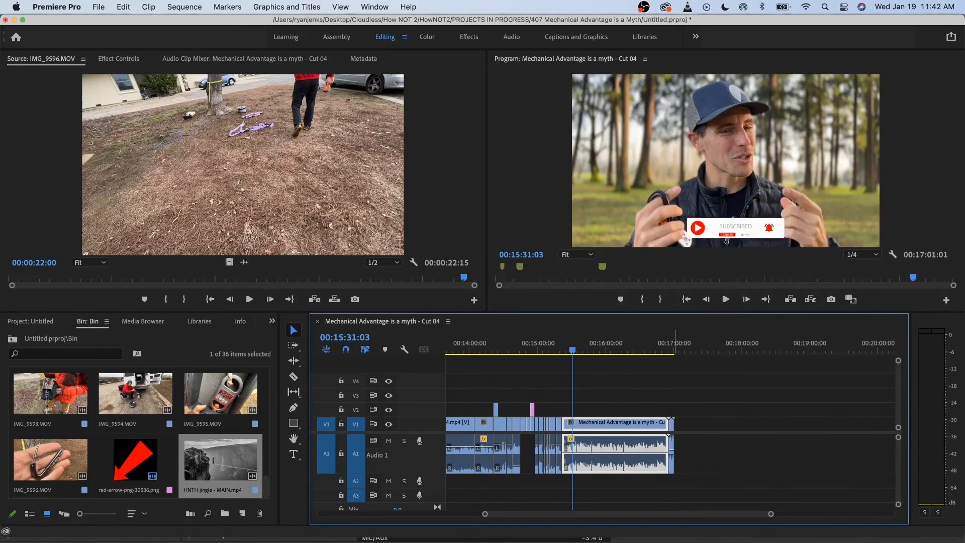
# - Lower the audio level of the HNTH jingle clip at the sequence's end and play it back
pyautogui.scroll(5, 671, 458)
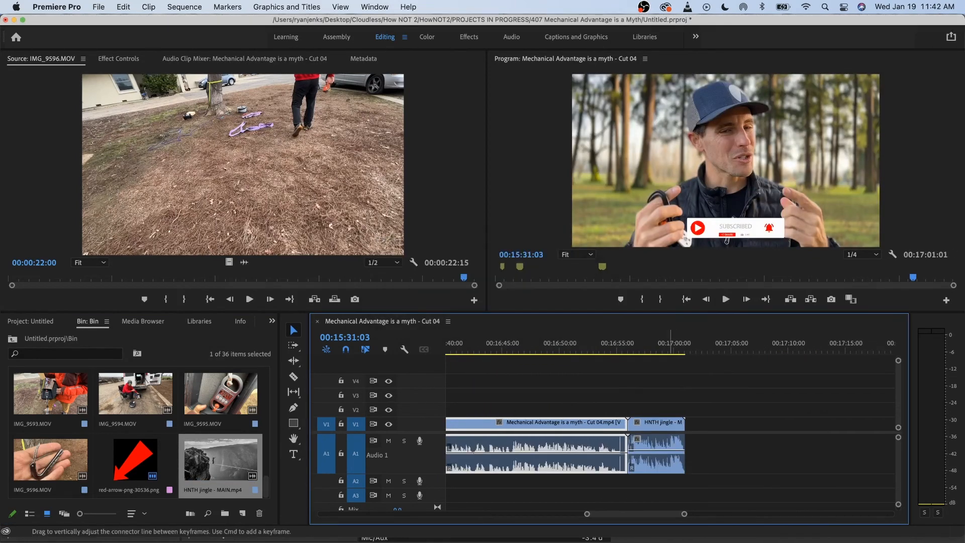
pyautogui.scroll(1, 673, 459)
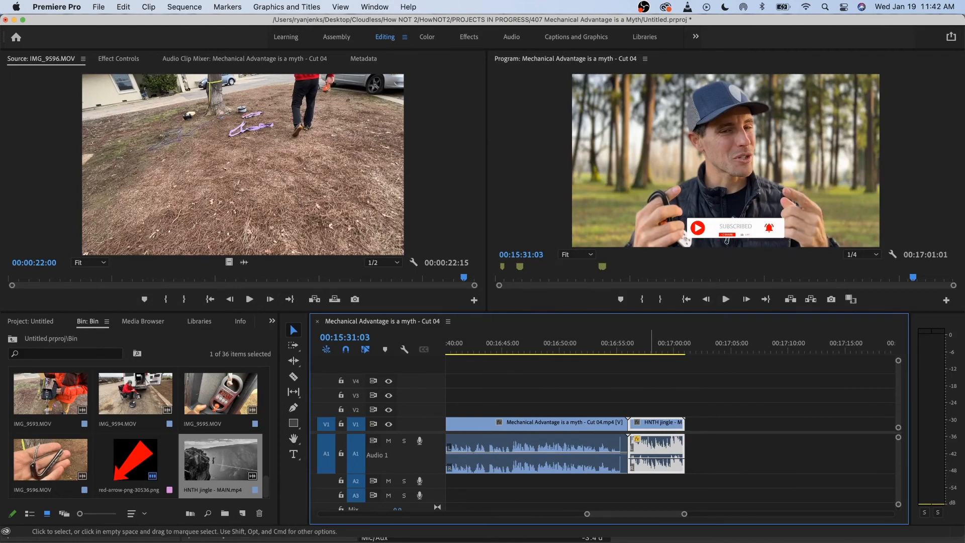
pyautogui.click(652, 346)
pyautogui.press('space')
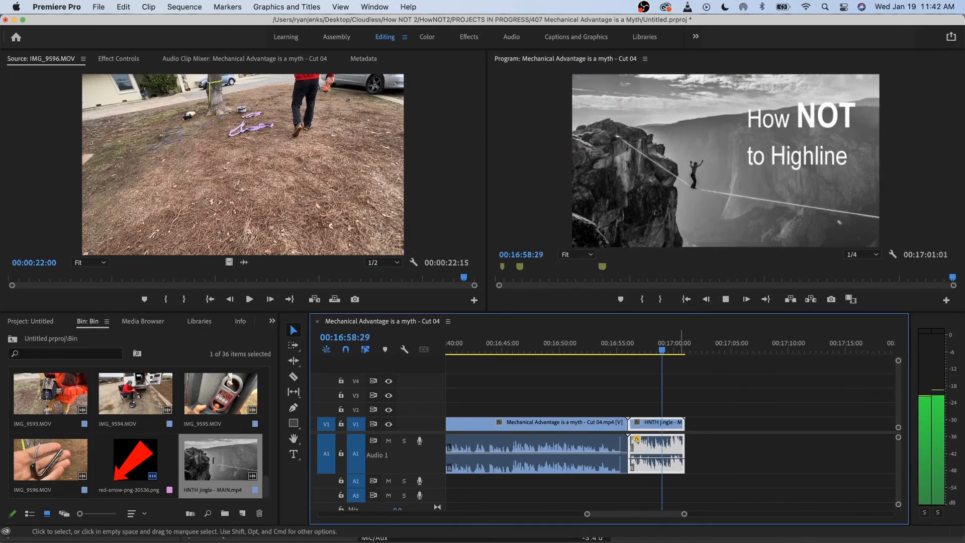
pyautogui.press('space')
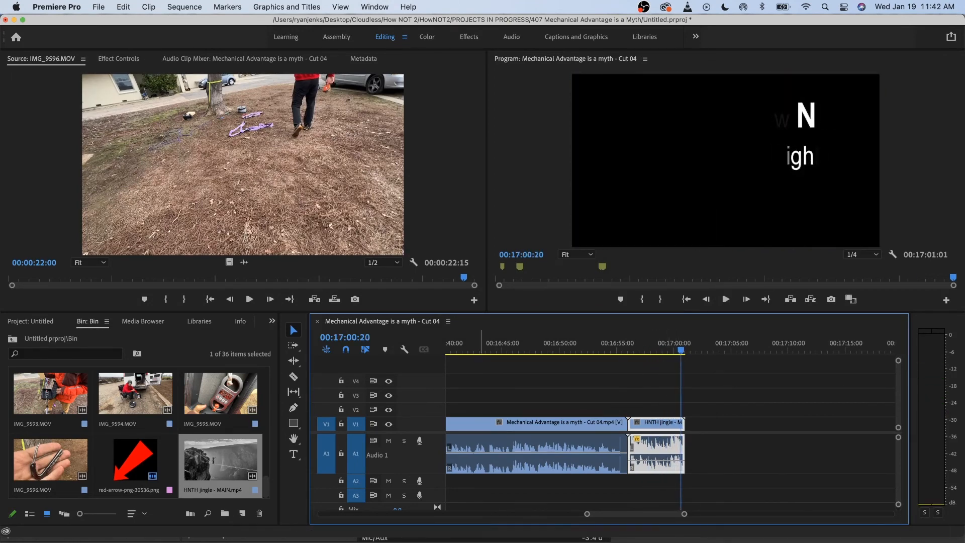
# - Reopen IMG_9596.MOV as source footage and mark a 5:22 excerpt of the hand holding the broken carabiner, ending at 00:00:07:00
pyautogui.moveTo(50, 458); pyautogui.dragTo(352, 452)
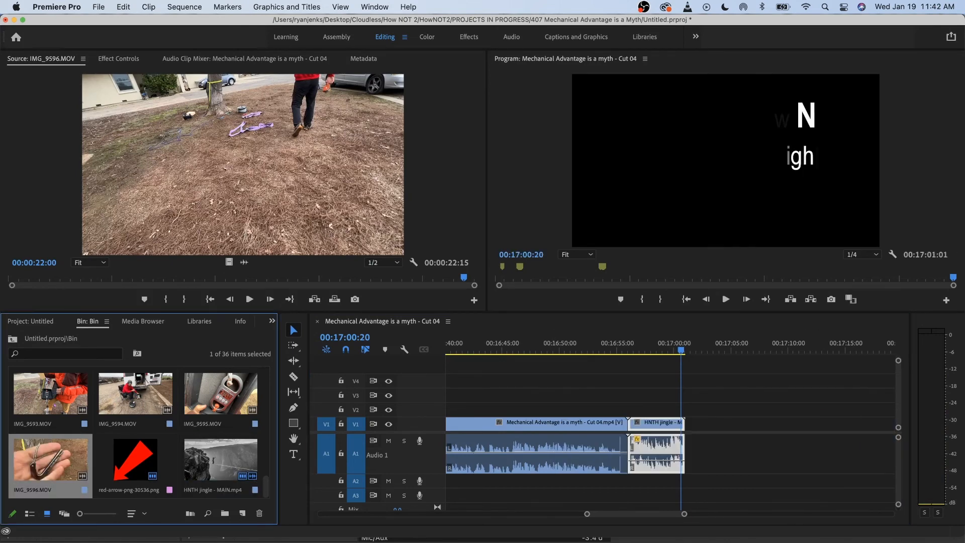
pyautogui.click(14, 277)
pyautogui.press('space')
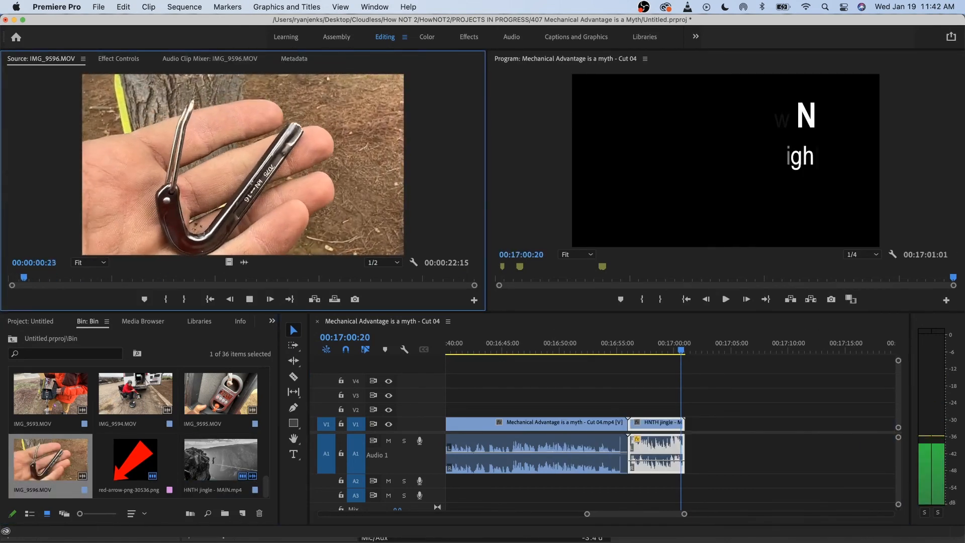
pyautogui.press('i')
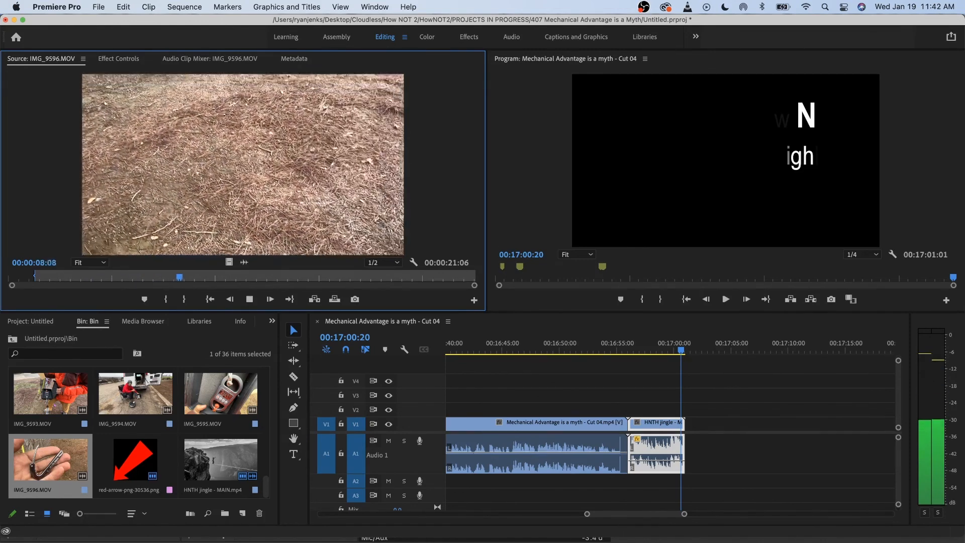
pyautogui.press('j')
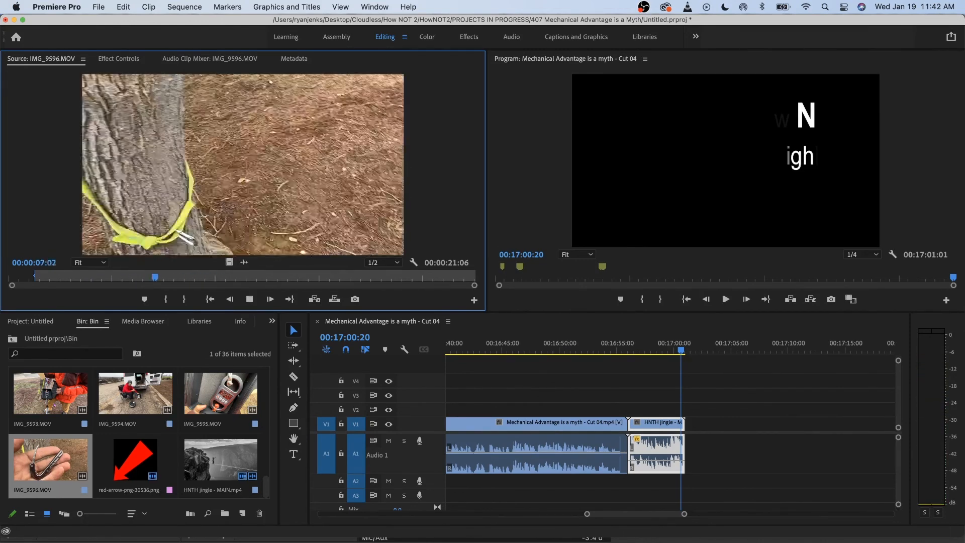
pyautogui.hotkey('shift', 'k')
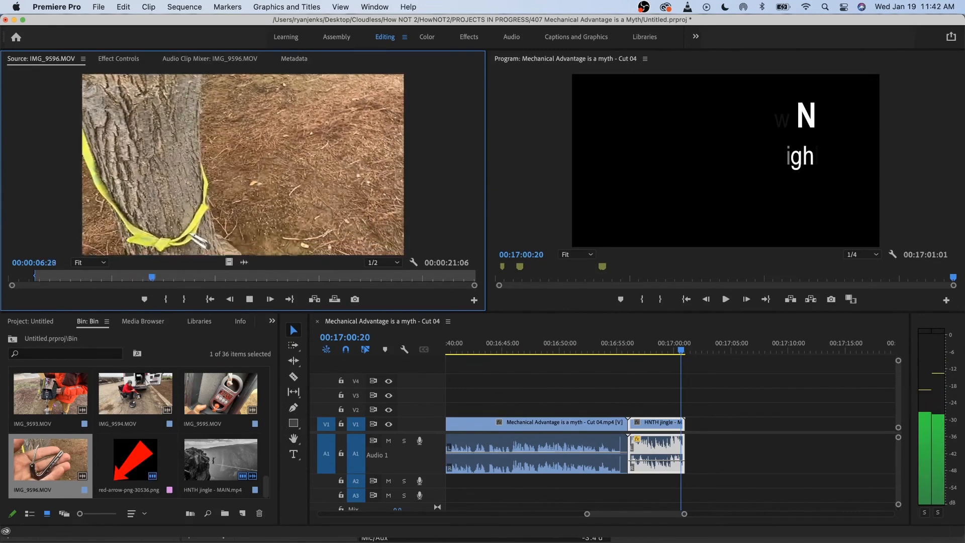
pyautogui.press('k')
pyautogui.press('o')
# - Place the marked IMG_9596.MOV excerpt with both video and audio on V1 and A1, directly after the HNTH jingle
pyautogui.moveTo(230, 262); pyautogui.dragTo(685, 424)
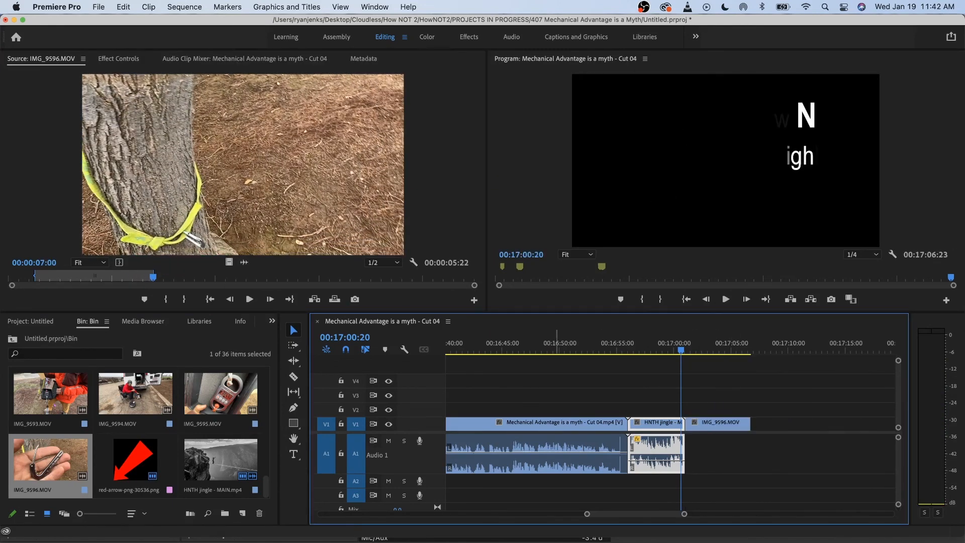
pyautogui.press('super+z')
pyautogui.moveTo(242, 164); pyautogui.dragTo(692, 442)
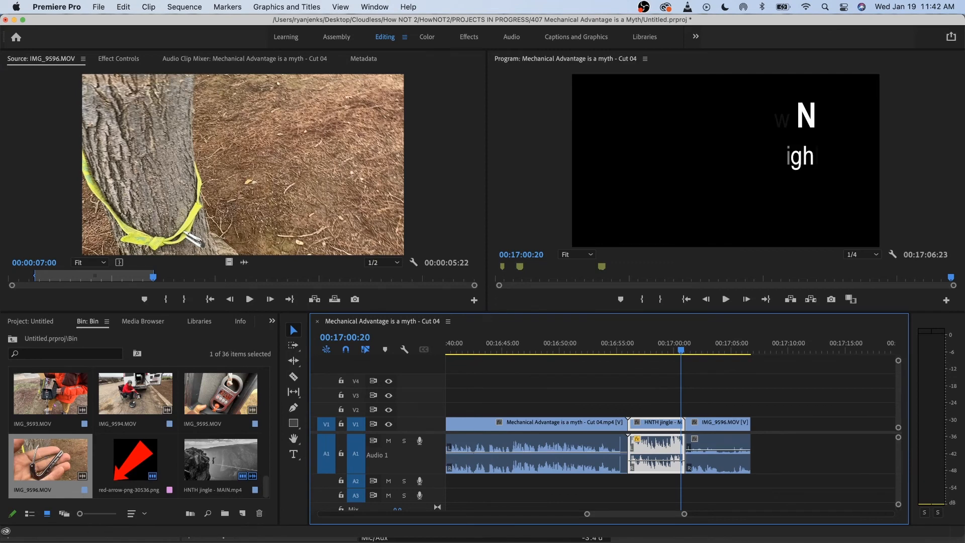
# - Apply a Cross Dissolve to the end of the IMG_9596.MOV clip and play back the fade
pyautogui.click(272, 321)
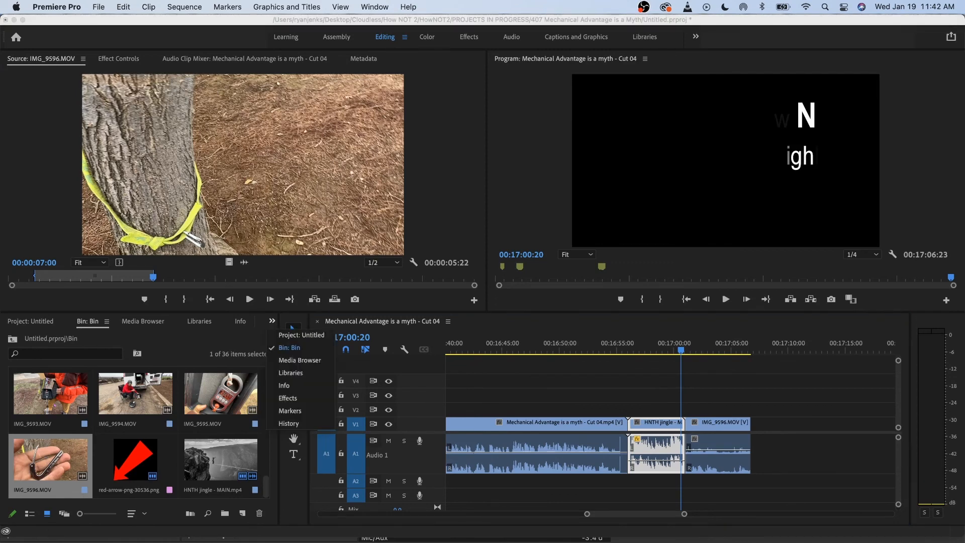
pyautogui.click(289, 398)
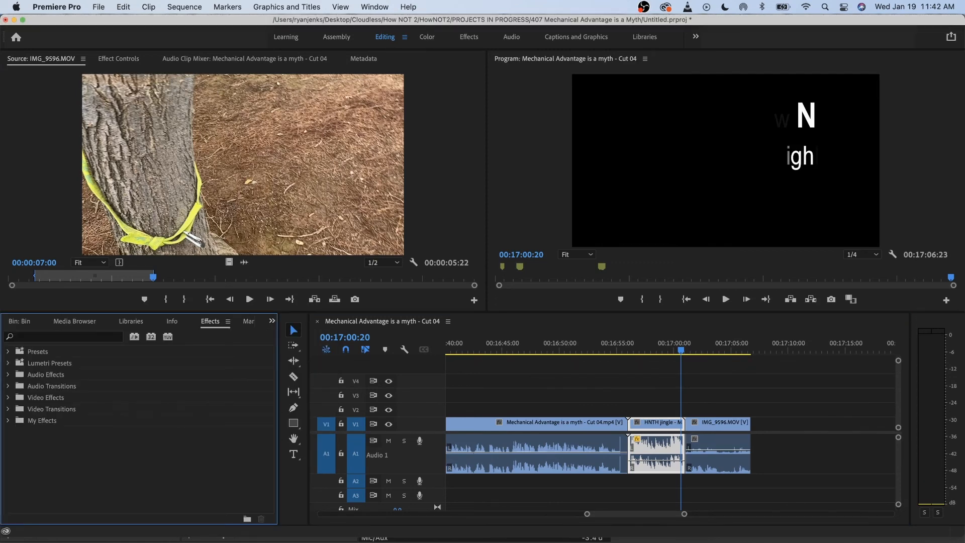
pyautogui.click(8, 408)
pyautogui.scroll(-1, 136, 430)
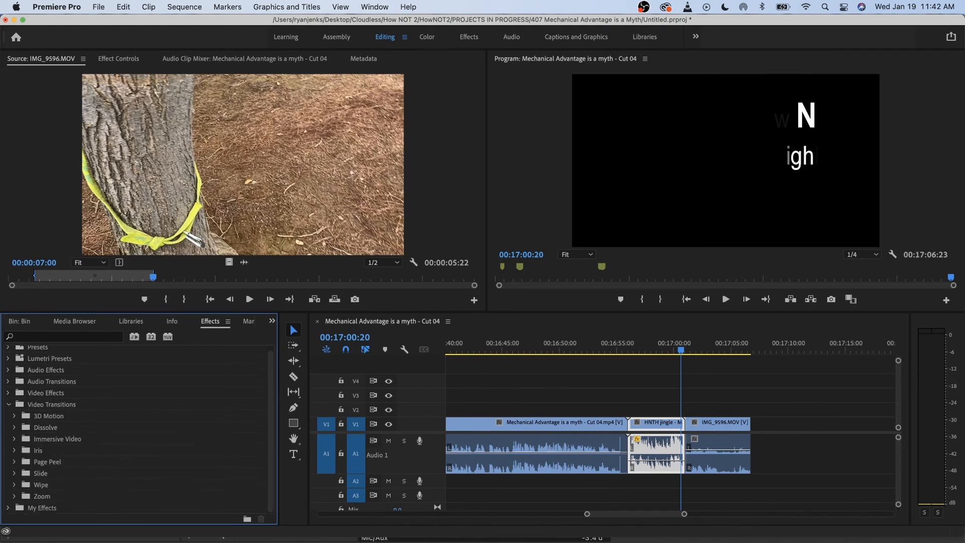
pyautogui.click(14, 427)
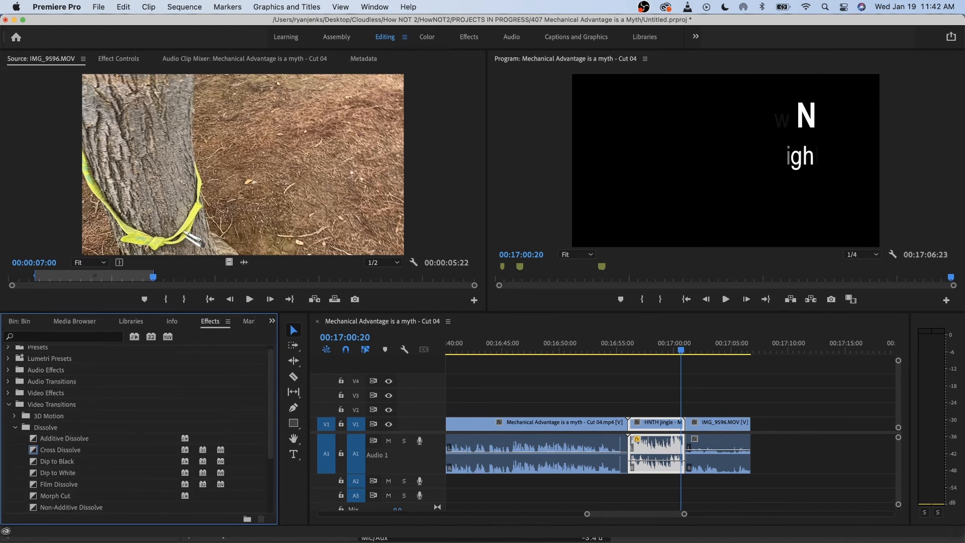
pyautogui.moveTo(60, 449); pyautogui.dragTo(759, 422)
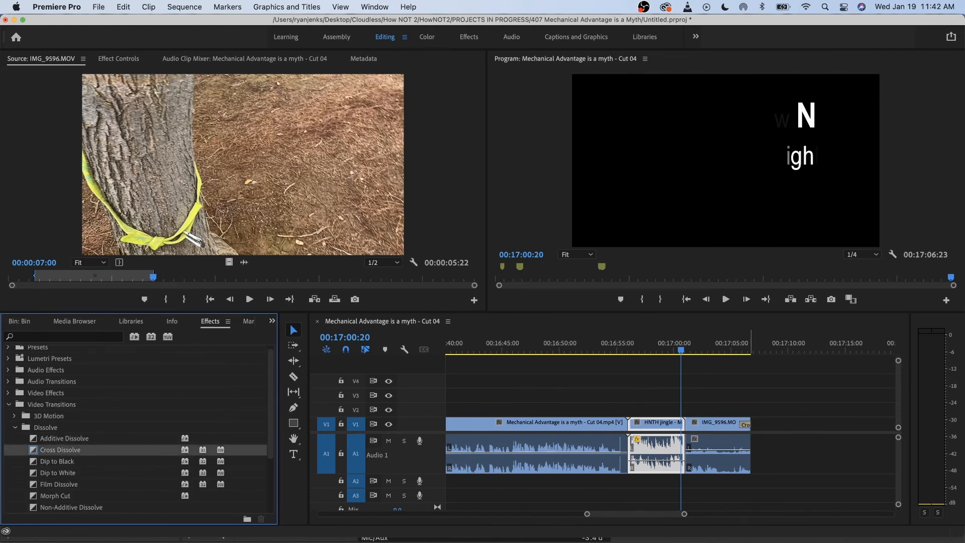
pyautogui.press('space')
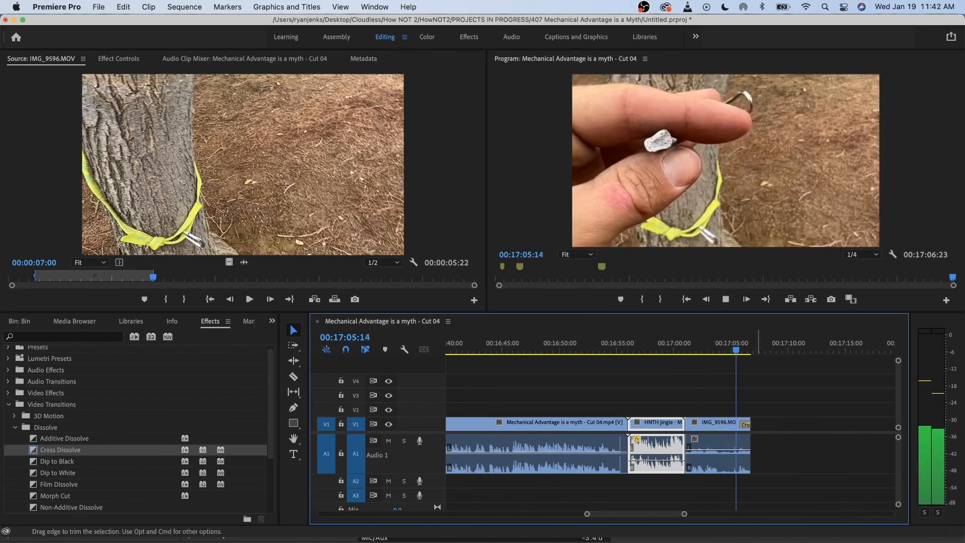
pyautogui.press('space')
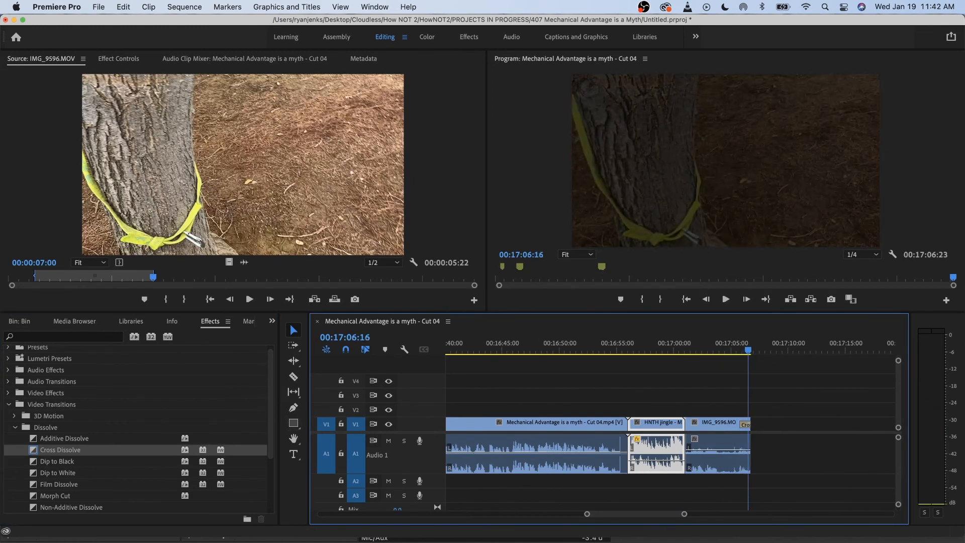
# - Import How Not 2 Intro (updated) - version 1.1.mp4 from the HowNOT2 folder and play it as source footage up to the HowNOT2.com logo
pyautogui.hotkey('shift', '1')
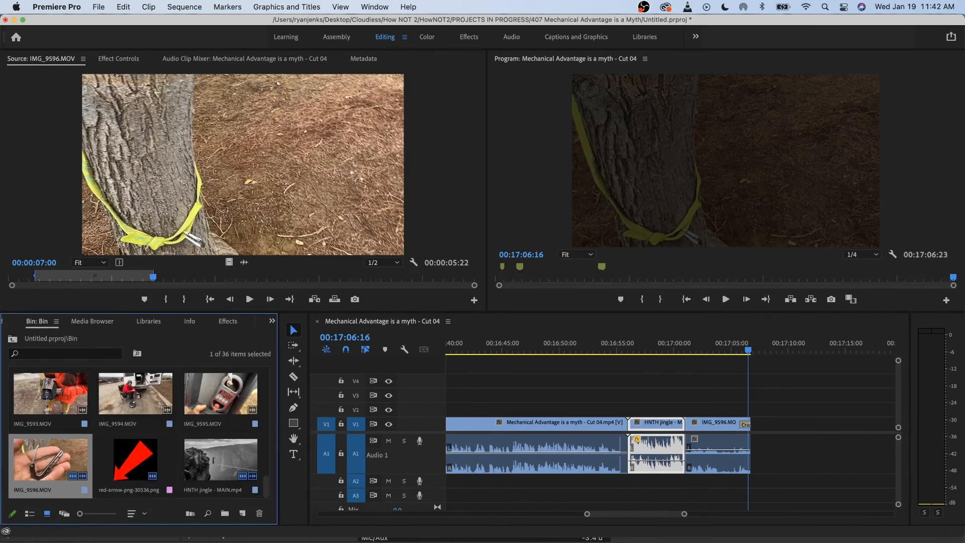
pyautogui.press('super+i')
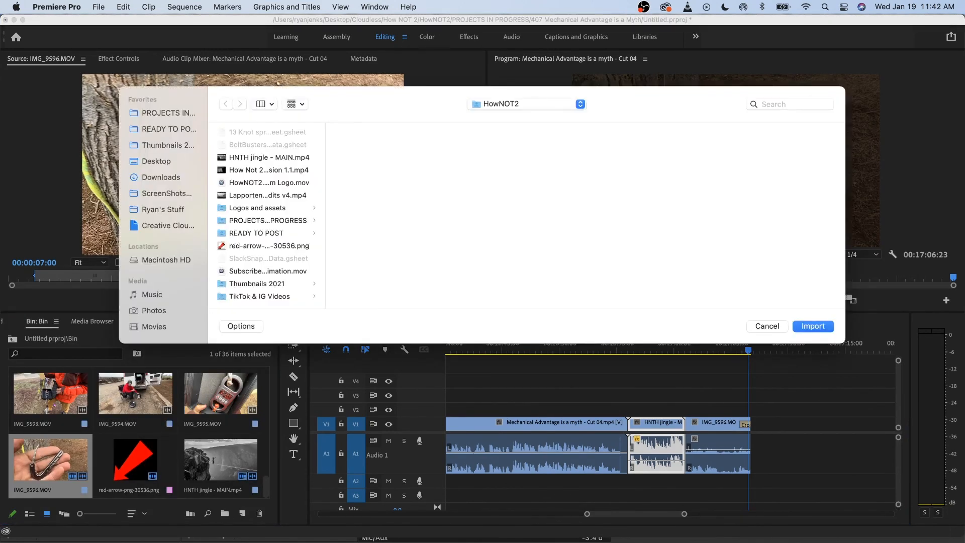
pyautogui.press('Return')
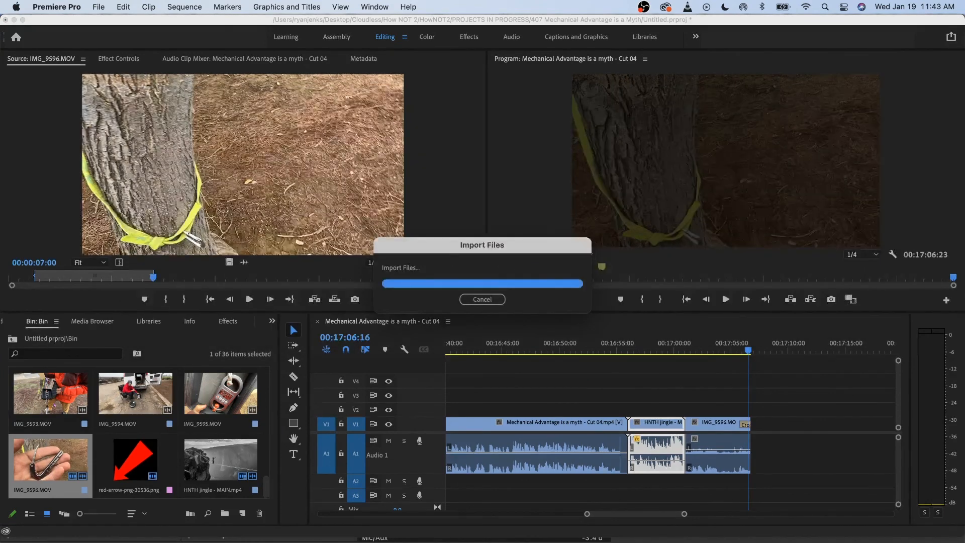
pyautogui.doubleClick(65, 468)
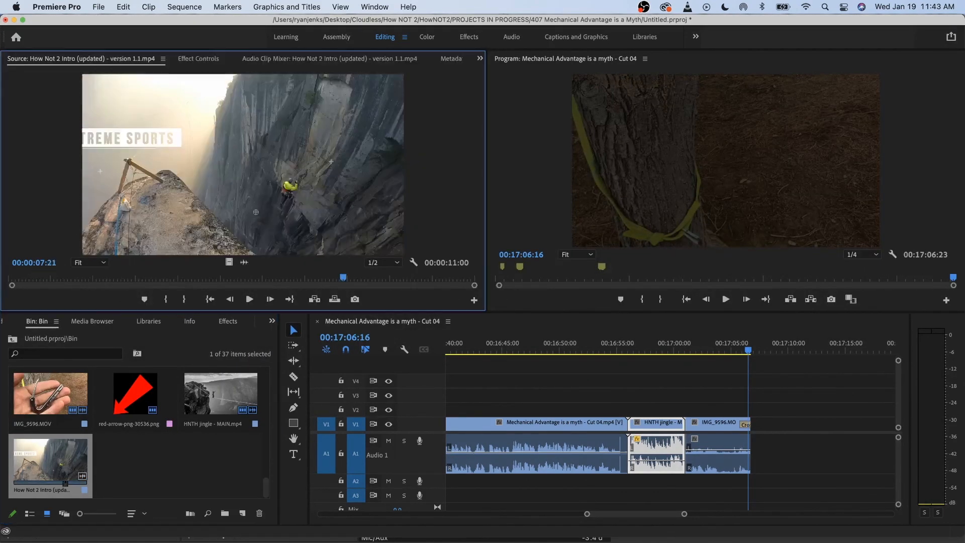
pyautogui.press('space')
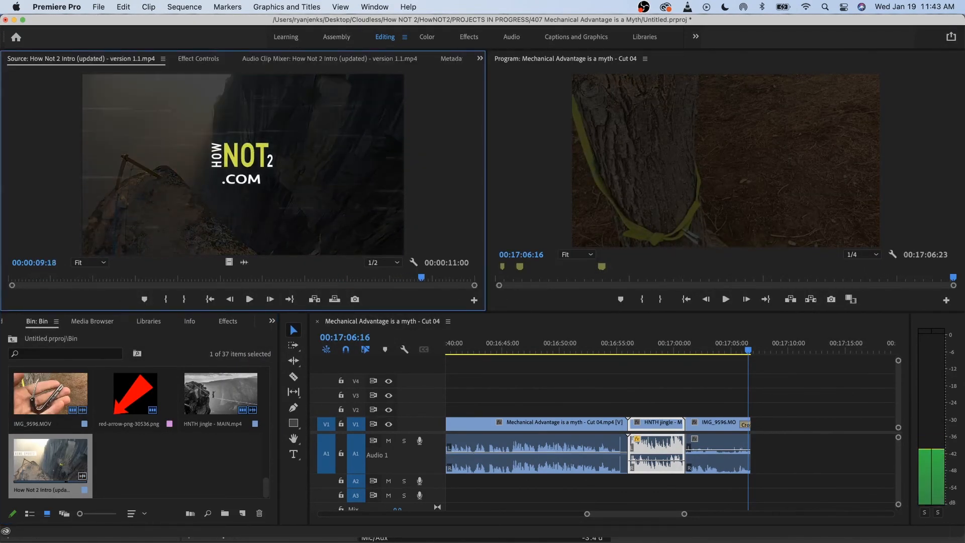
# - Mark the intro's logo ending from 00:00:09:18 to 00:00:10:23 and place it directly after the IMG_9596.MOV clip
pyautogui.press('i')
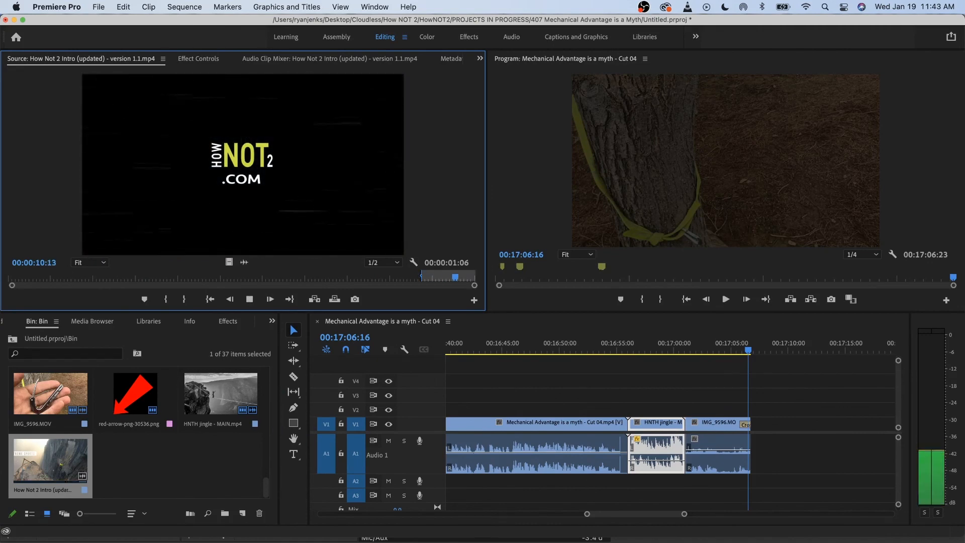
pyautogui.press('o')
pyautogui.moveTo(804, 423); pyautogui.dragTo(757, 424)
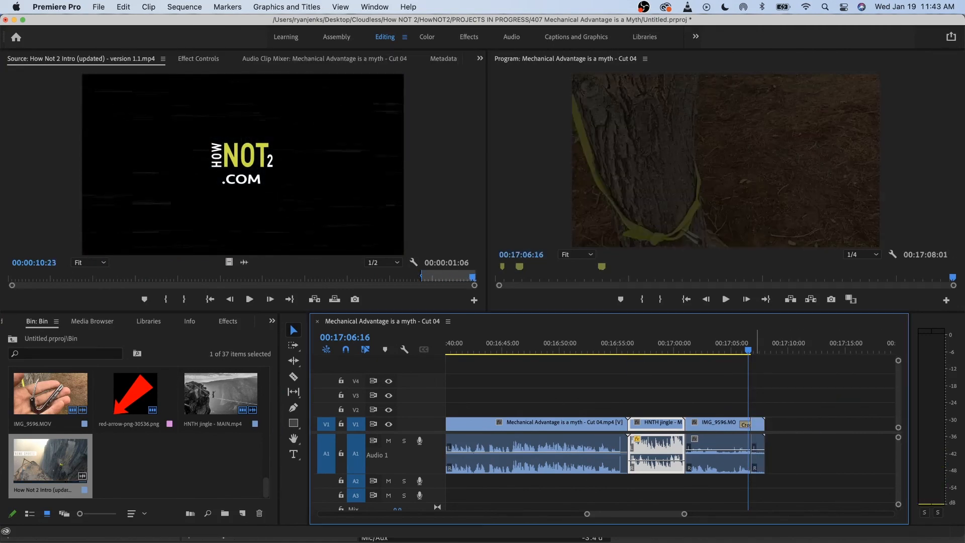
# - Replace the dissolve at the end of IMG_9596.MOV with a Cross Dissolve centred on the cut to the intro logo clip, and play it
pyautogui.press('space')
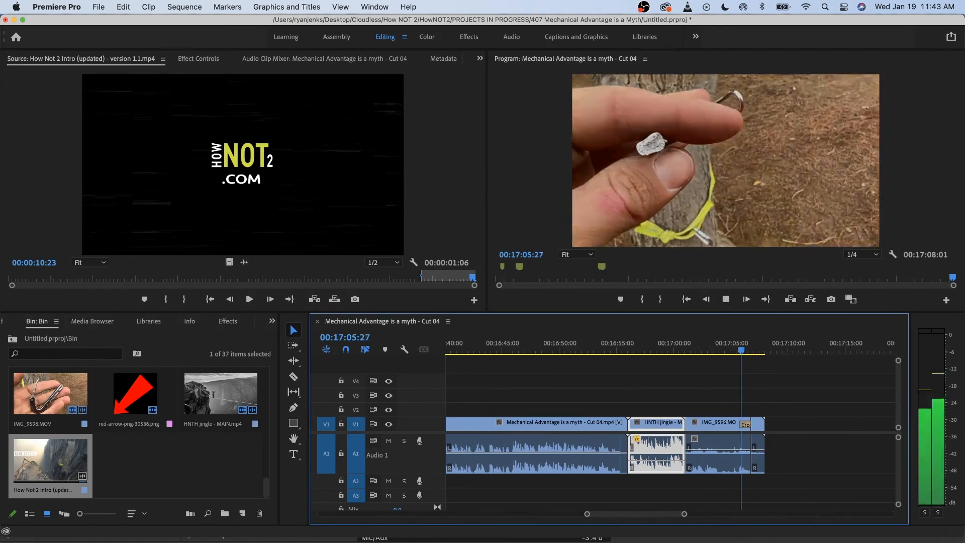
pyautogui.press('space')
pyautogui.press('=')
pyautogui.press('=')
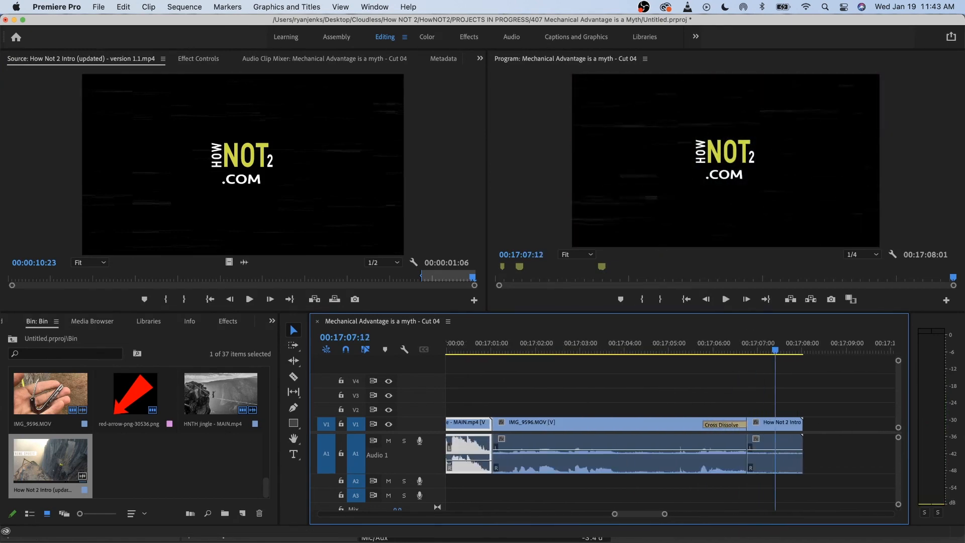
pyautogui.moveTo(738, 424); pyautogui.dragTo(740, 424)
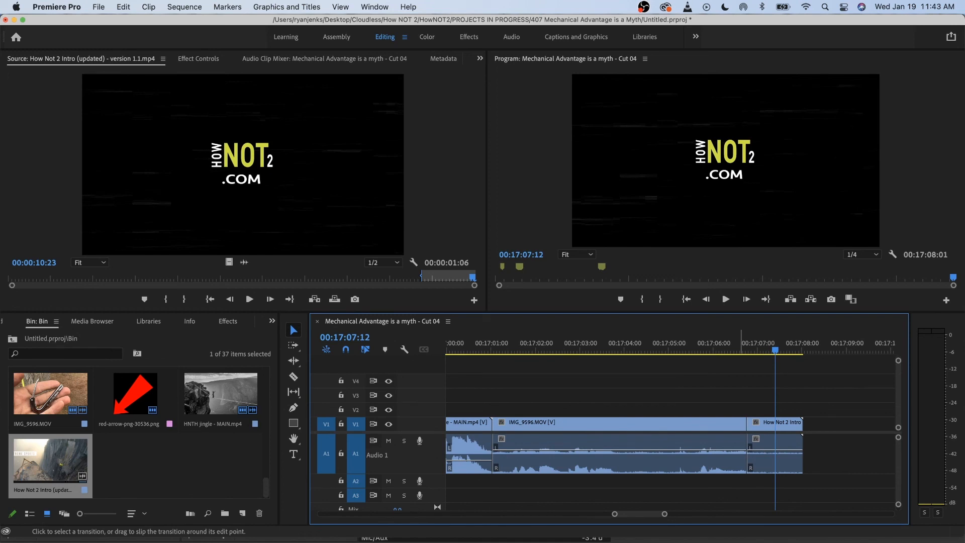
pyautogui.hotkey('shift', '7')
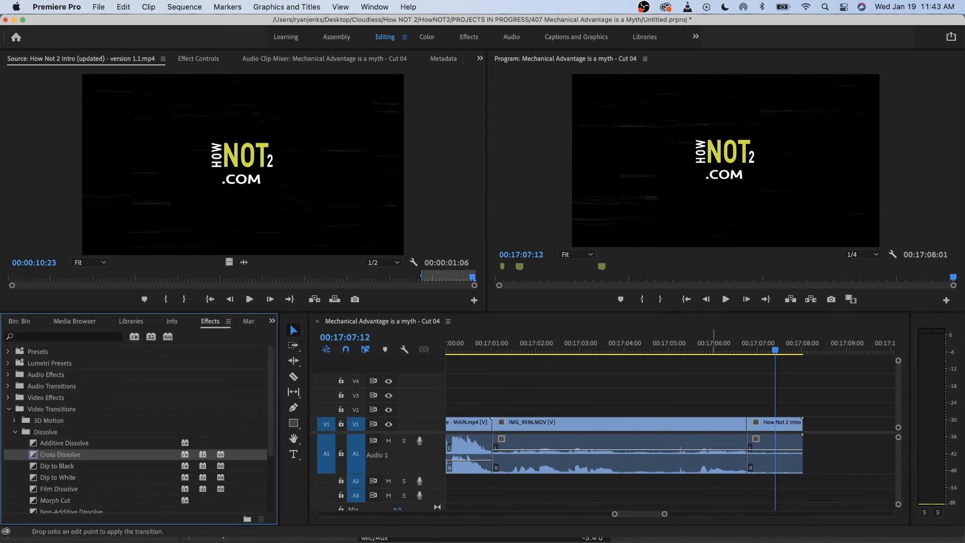
pyautogui.moveTo(747, 424); pyautogui.dragTo(746, 424)
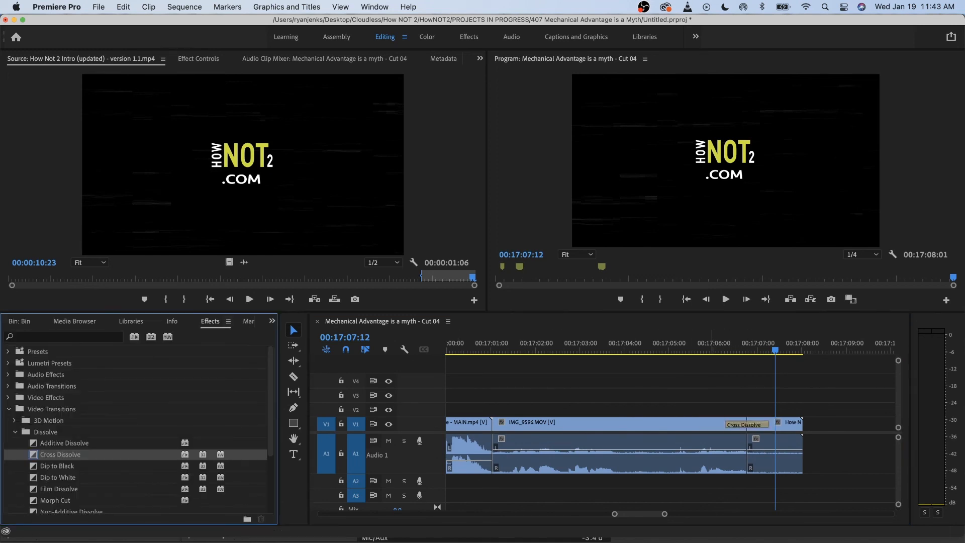
pyautogui.press('space')
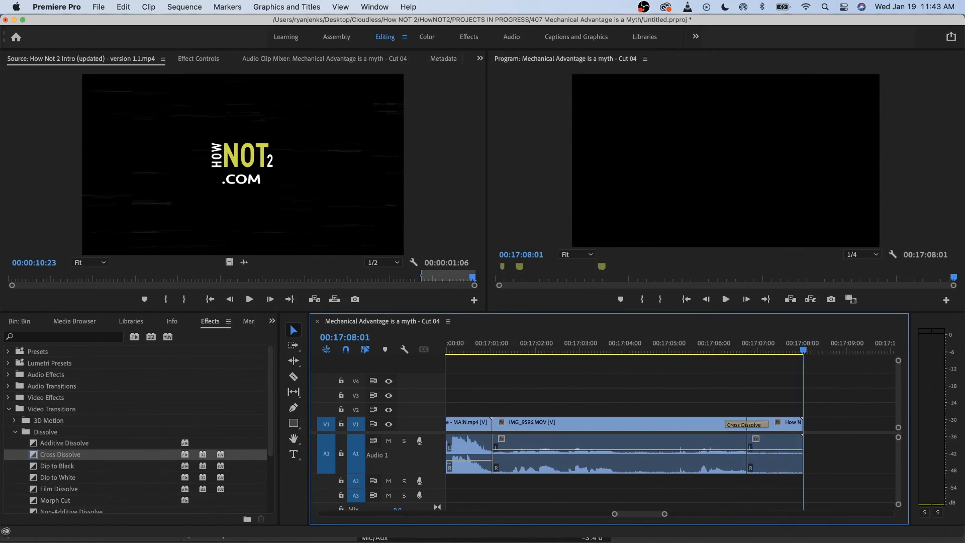
# - Lower the audio level of the intro logo clip at the sequence's end as far as it goes
pyautogui.moveTo(785, 450); pyautogui.dragTo(785, 472)
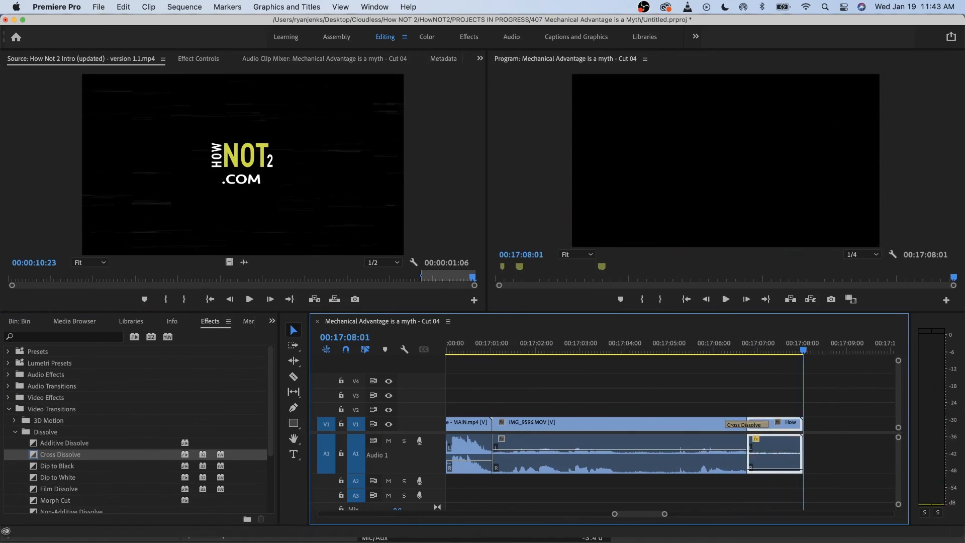
pyautogui.press('space')
pyautogui.press('-')
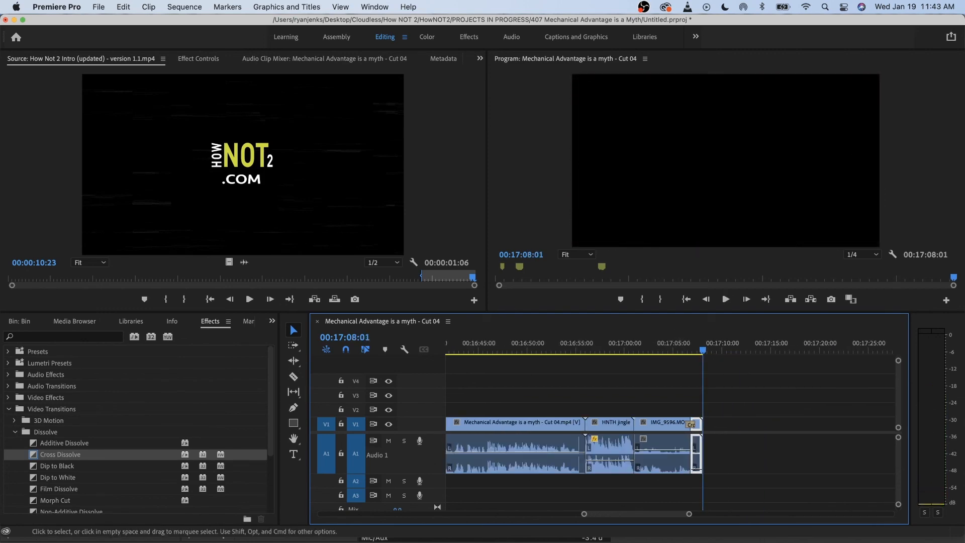
# - Skim backwards through the sequence from its end to 00:07:24:19 to review the edit
pyautogui.press('j')
pyautogui.press('j')
pyautogui.press('j')
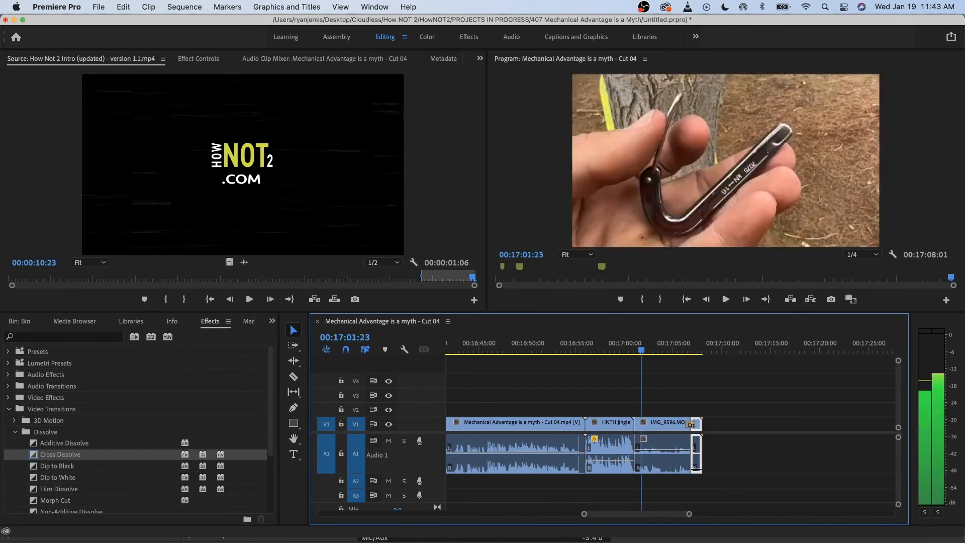
pyautogui.press('k')
pyautogui.press('-')
pyautogui.press('-')
pyautogui.hscroll(-4, 668, 427)
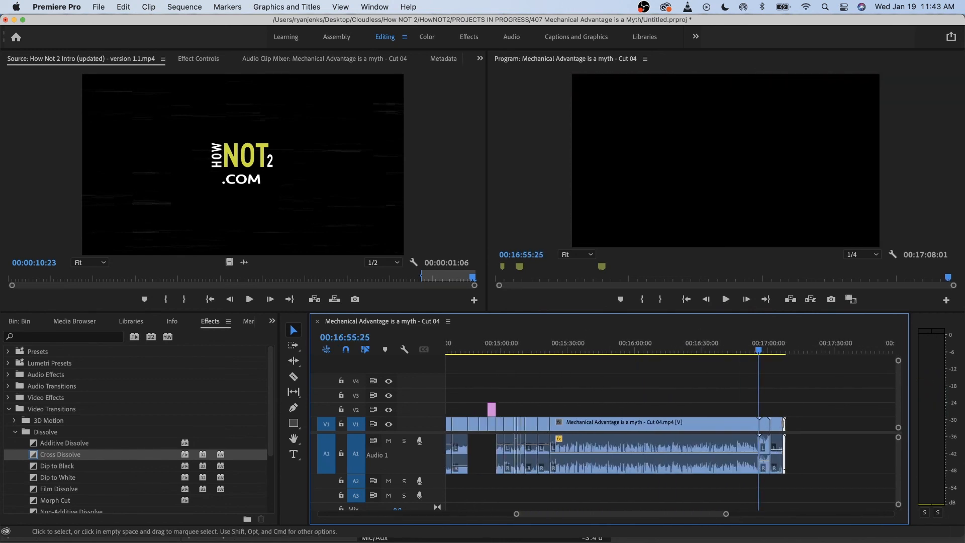
pyautogui.moveTo(698, 346); pyautogui.dragTo(605, 346)
pyautogui.scroll(-3, 608, 347)
pyautogui.hscroll(-3, 608, 347)
pyautogui.moveTo(693, 347); pyautogui.dragTo(580, 347)
pyautogui.hscroll(-4, 670, 428)
pyautogui.click(754, 347)
pyautogui.moveTo(755, 347); pyautogui.dragTo(566, 347)
pyautogui.press('-')
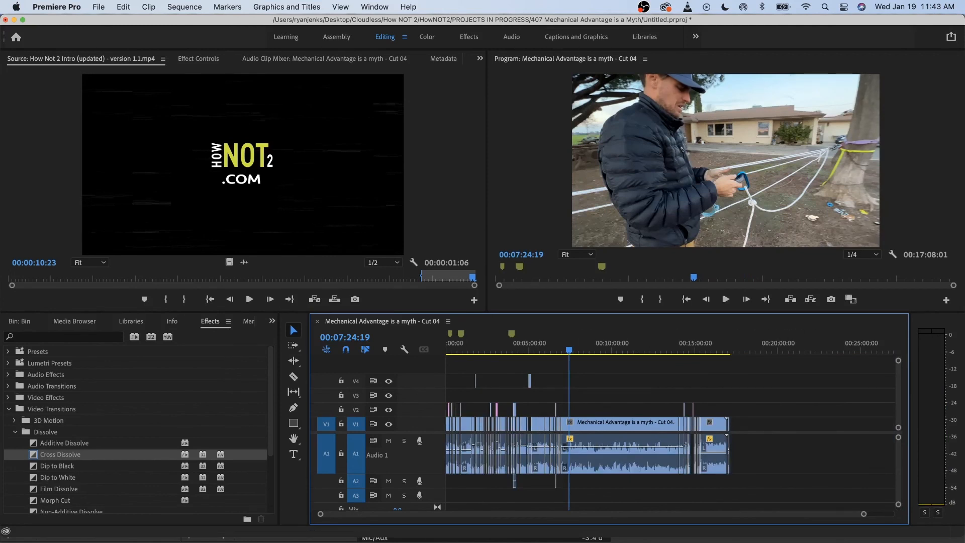
# - Open Mechanical Advantage is a myth - Cut 04.mp4 from the project's root level as source footage
pyautogui.hotkey('shift', '1')
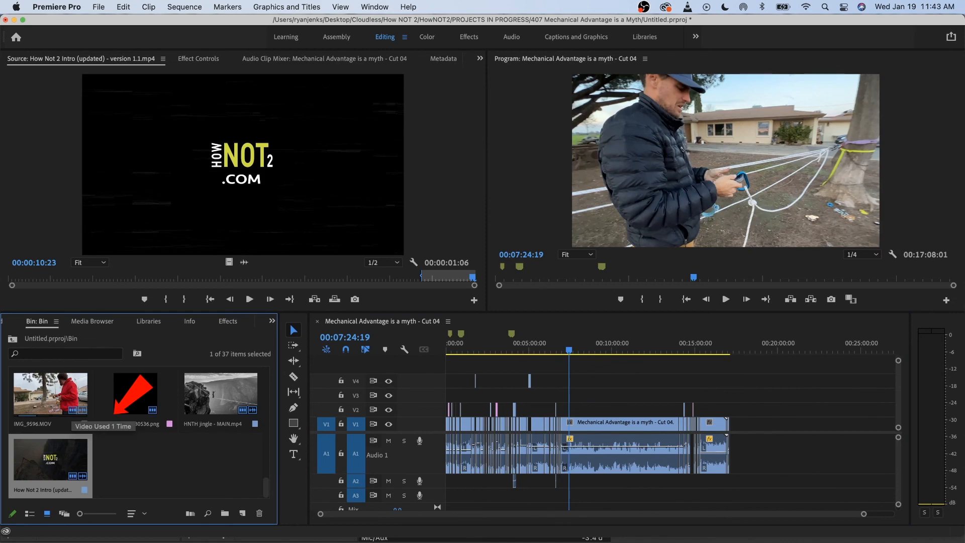
pyautogui.hotkey('shift', '1')
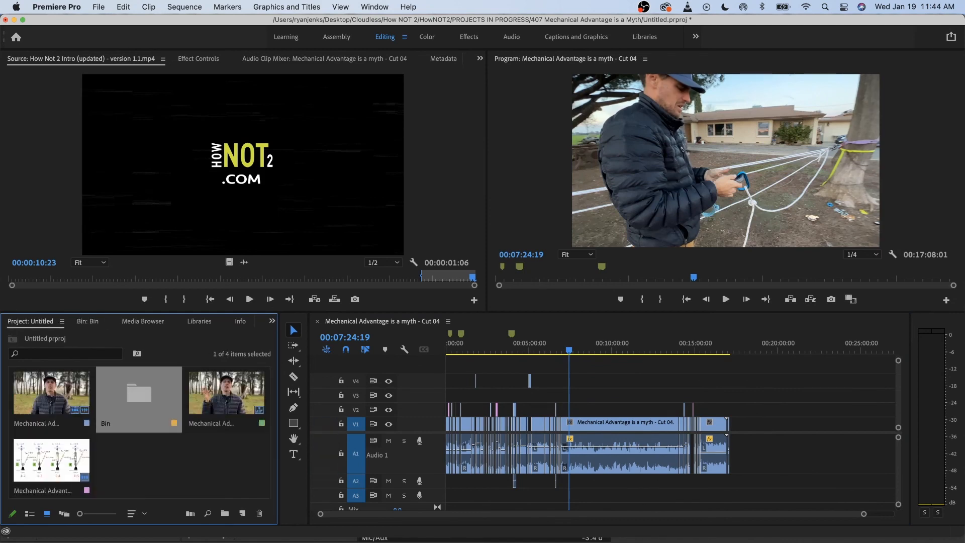
pyautogui.click(51, 399)
pyautogui.doubleClick(51, 399)
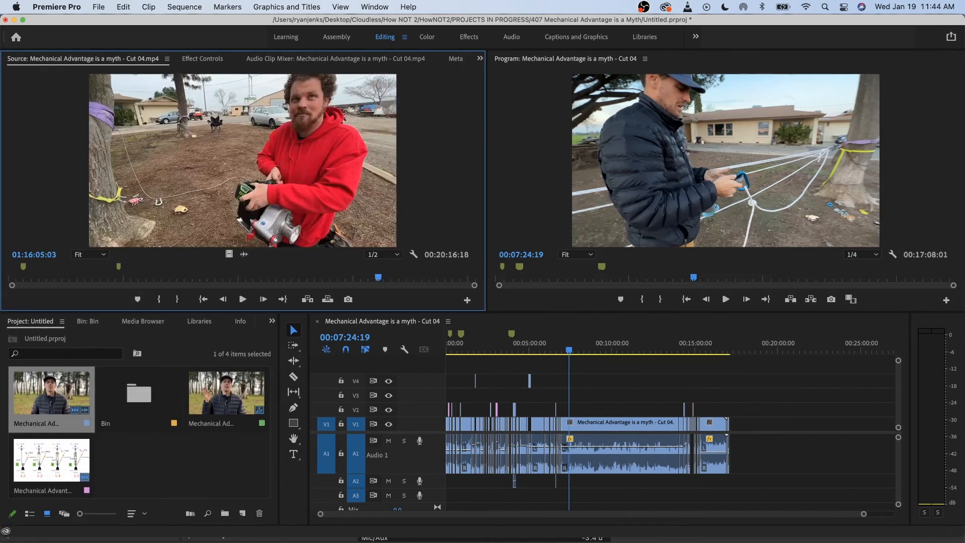
# - Skim the Mechanical Advantage is a myth - Cut 04.mp4 source footage, stopping at 01:12:44:04
pyautogui.doubleClick(226, 399)
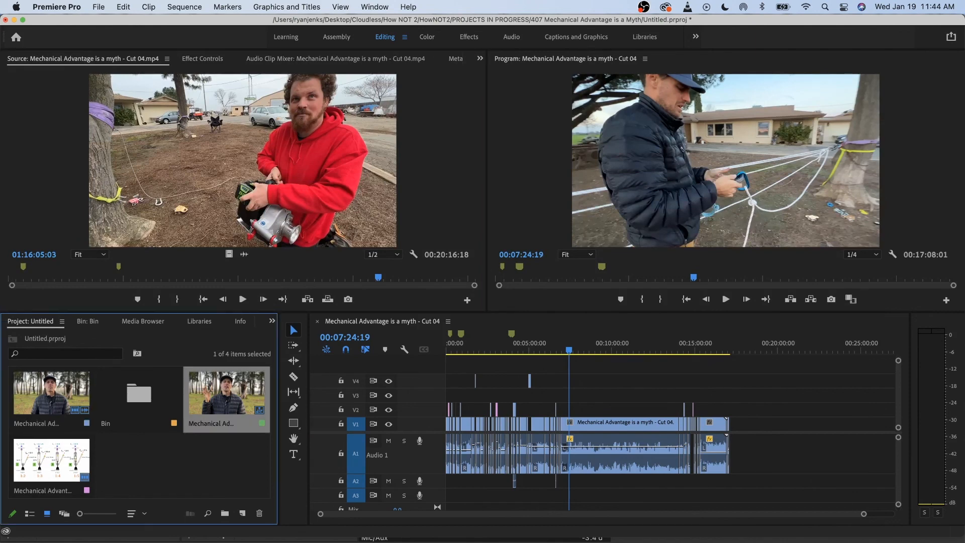
pyautogui.moveTo(378, 277); pyautogui.dragTo(64, 276)
pyautogui.doubleClick(51, 399)
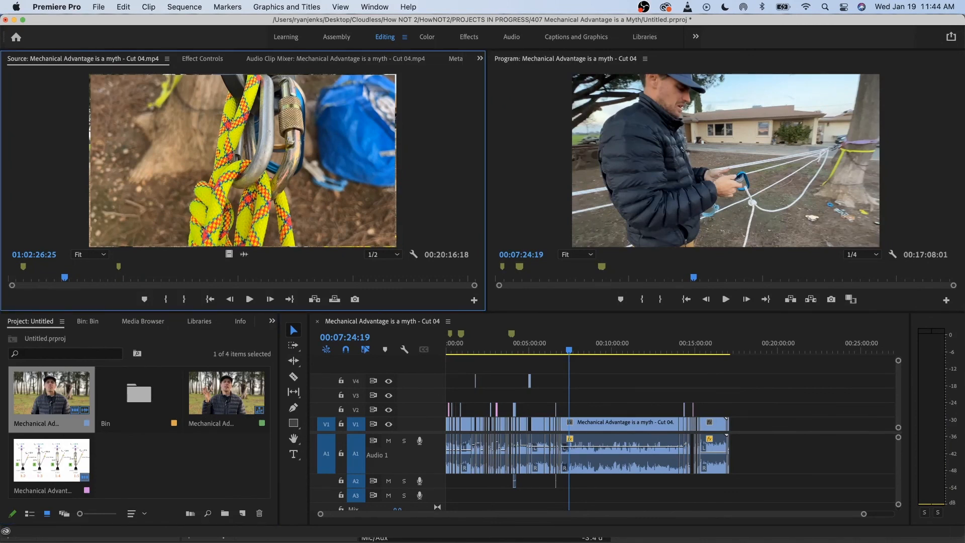
pyautogui.moveTo(114, 277); pyautogui.dragTo(301, 277)
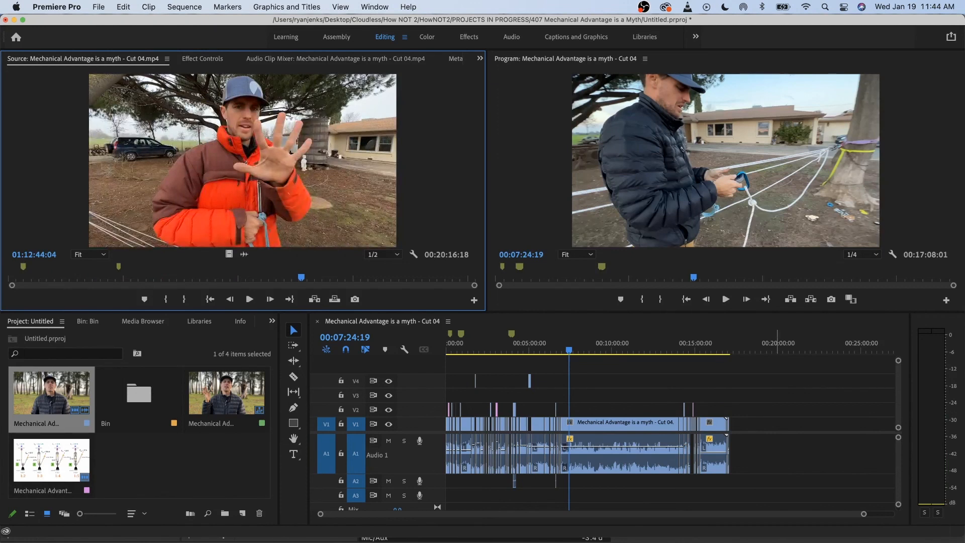
# - Inspect the intro logo at the sequence's end, and skim the edit from about the seven-minute mark to 00:14:46:21
pyautogui.click(727, 345)
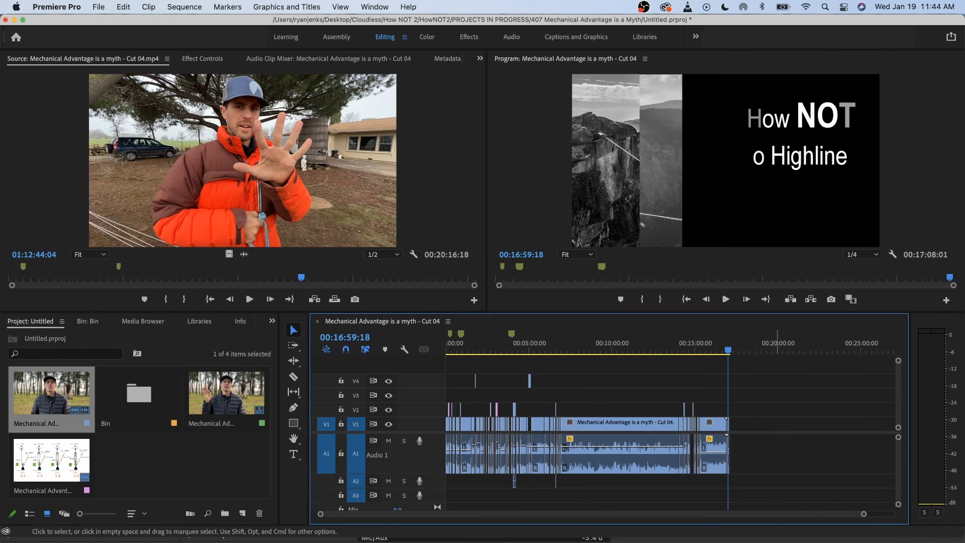
pyautogui.press('=')
pyautogui.press('=')
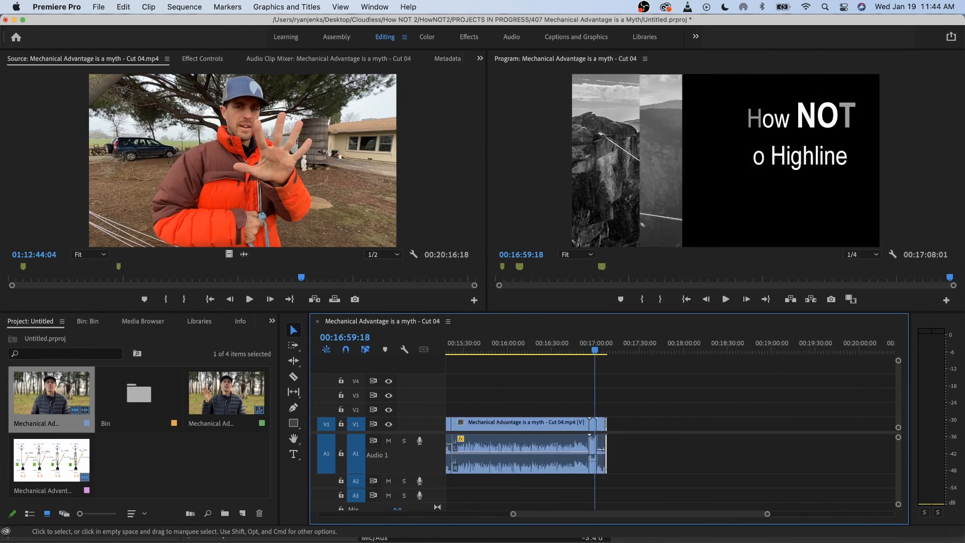
pyautogui.hscroll(2, 670, 427)
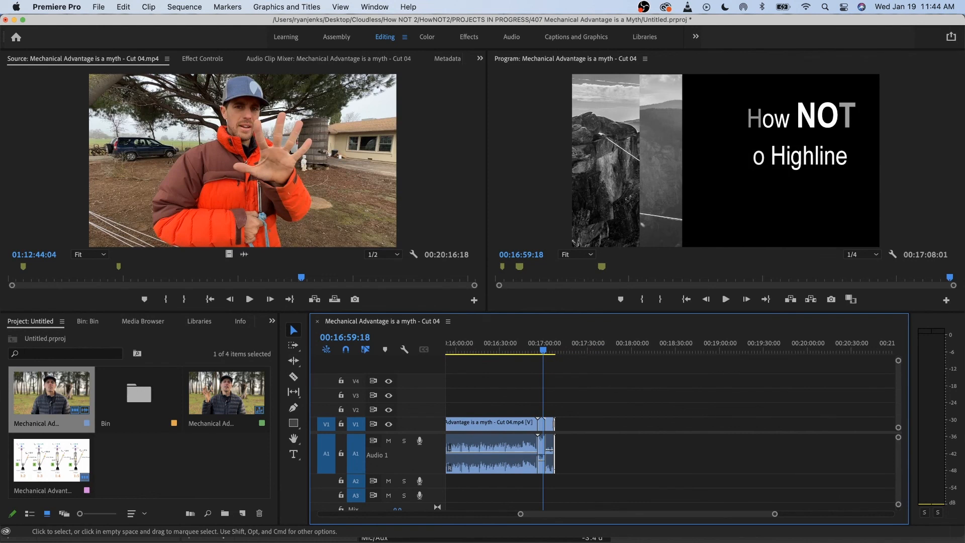
pyautogui.press('-')
pyautogui.press('-')
pyautogui.press('-')
pyautogui.press('-')
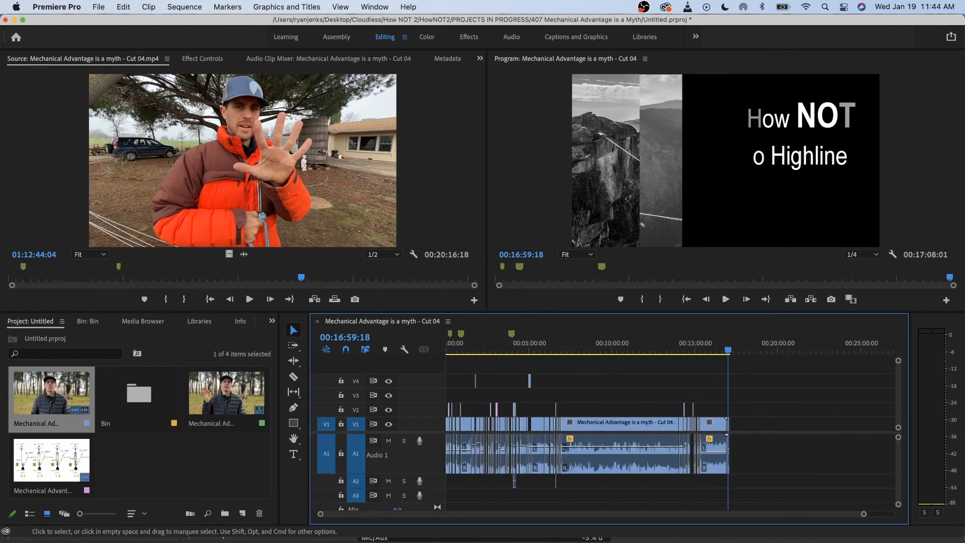
pyautogui.moveTo(557, 341); pyautogui.dragTo(692, 341)
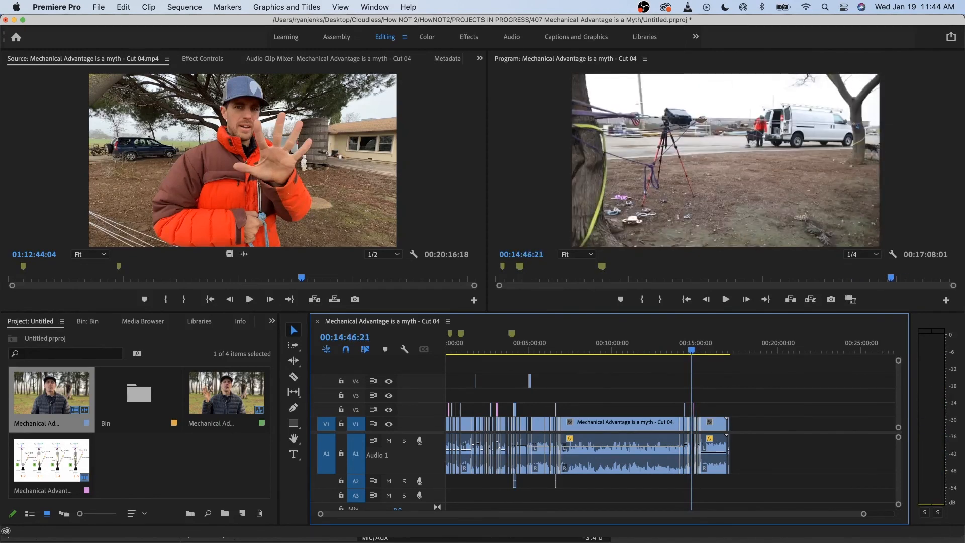